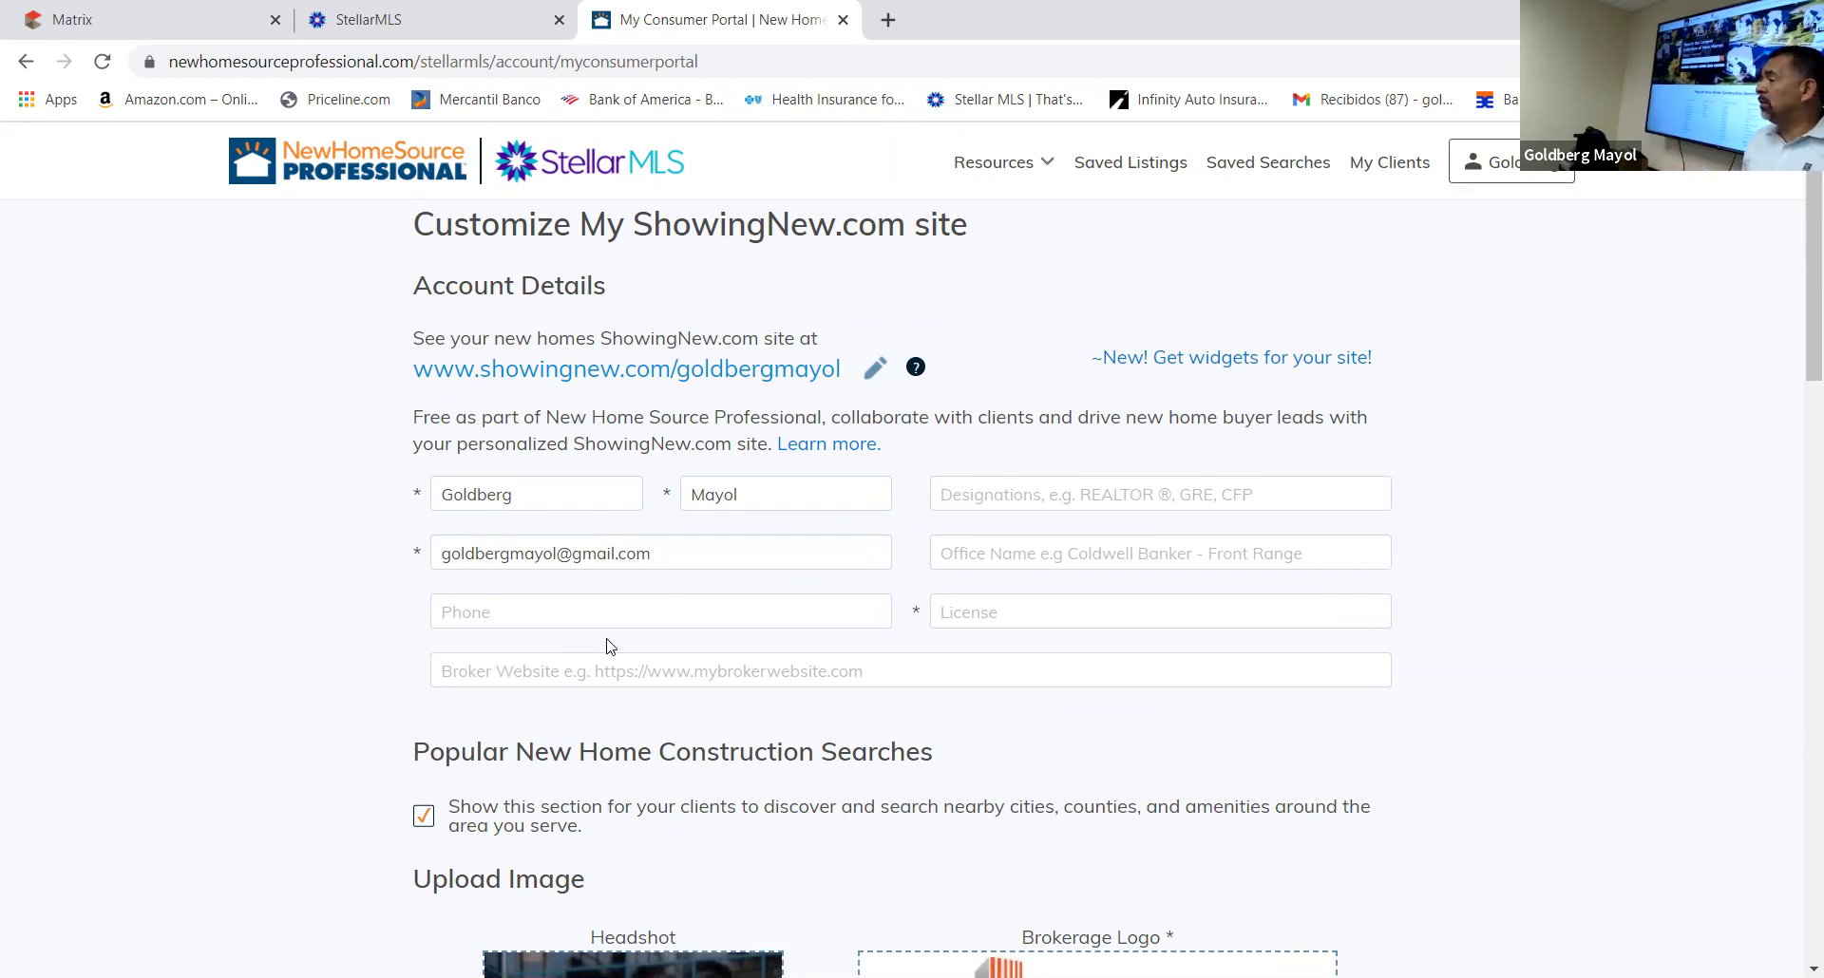
Review the ShowingNew.com site customization page, from account details and uploaded images to the footer text and Google Analytics settings
scroll(608, 651, "down", 4)
scroll(614, 656, "down", 17)
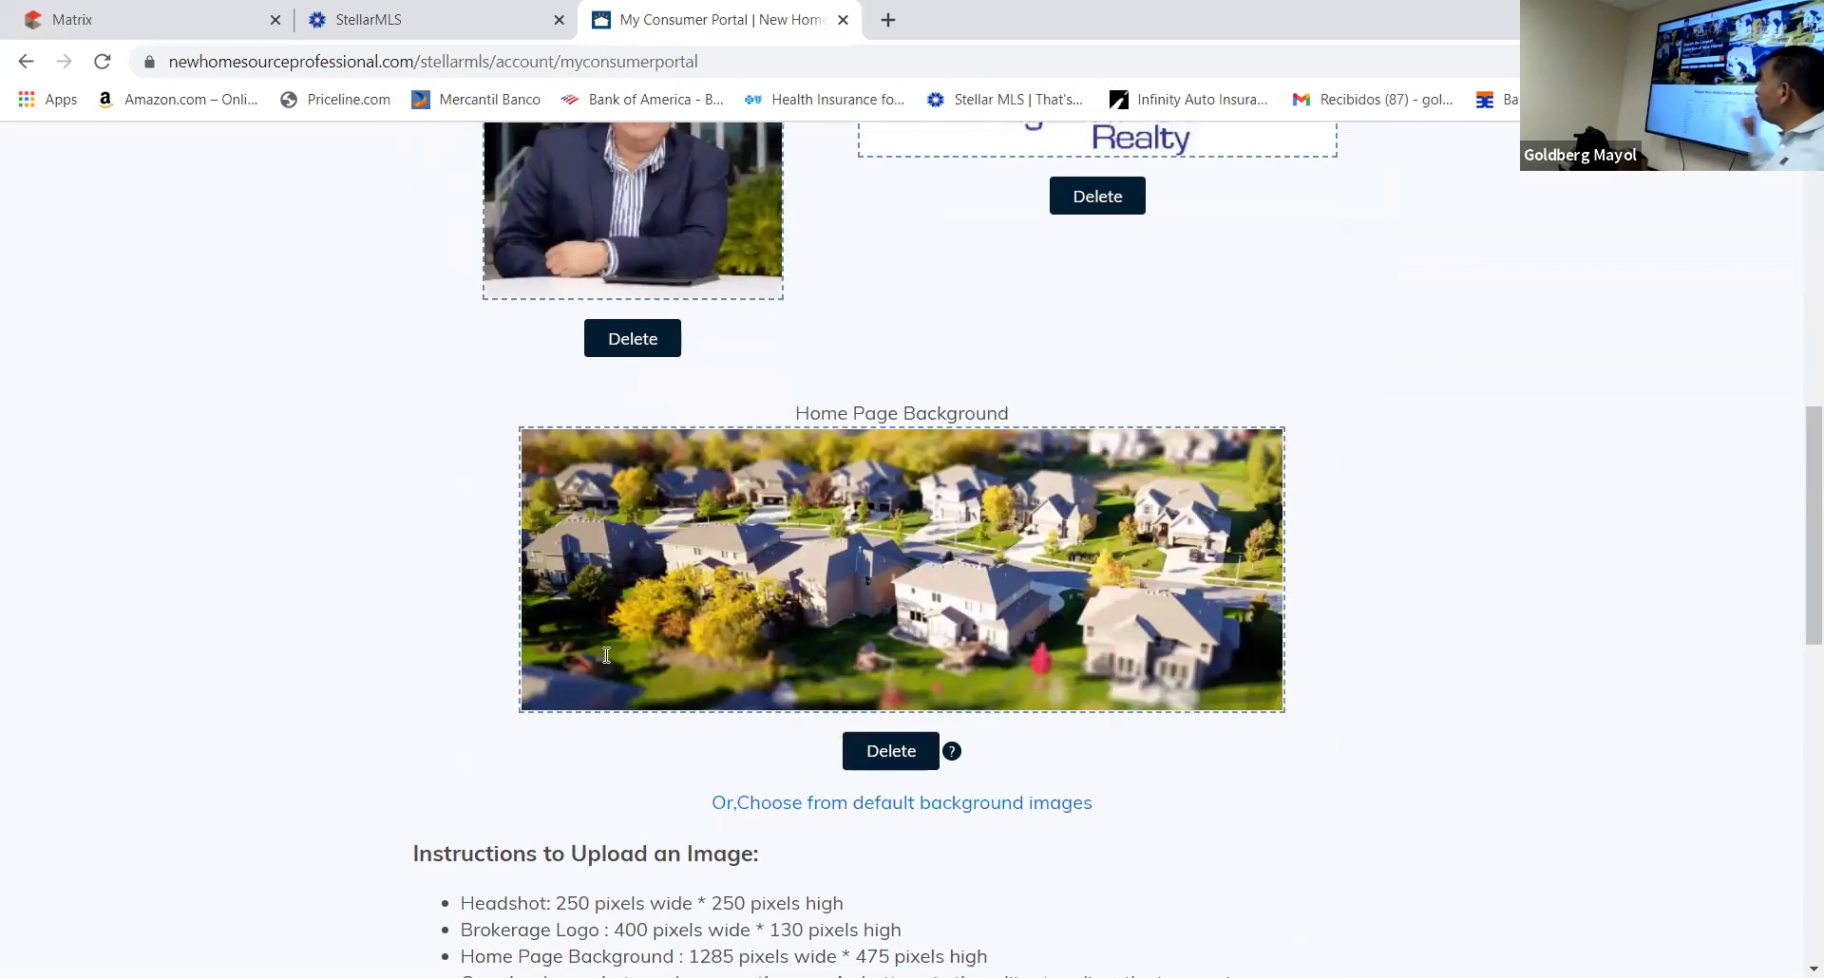
scroll(608, 670, "up", 18)
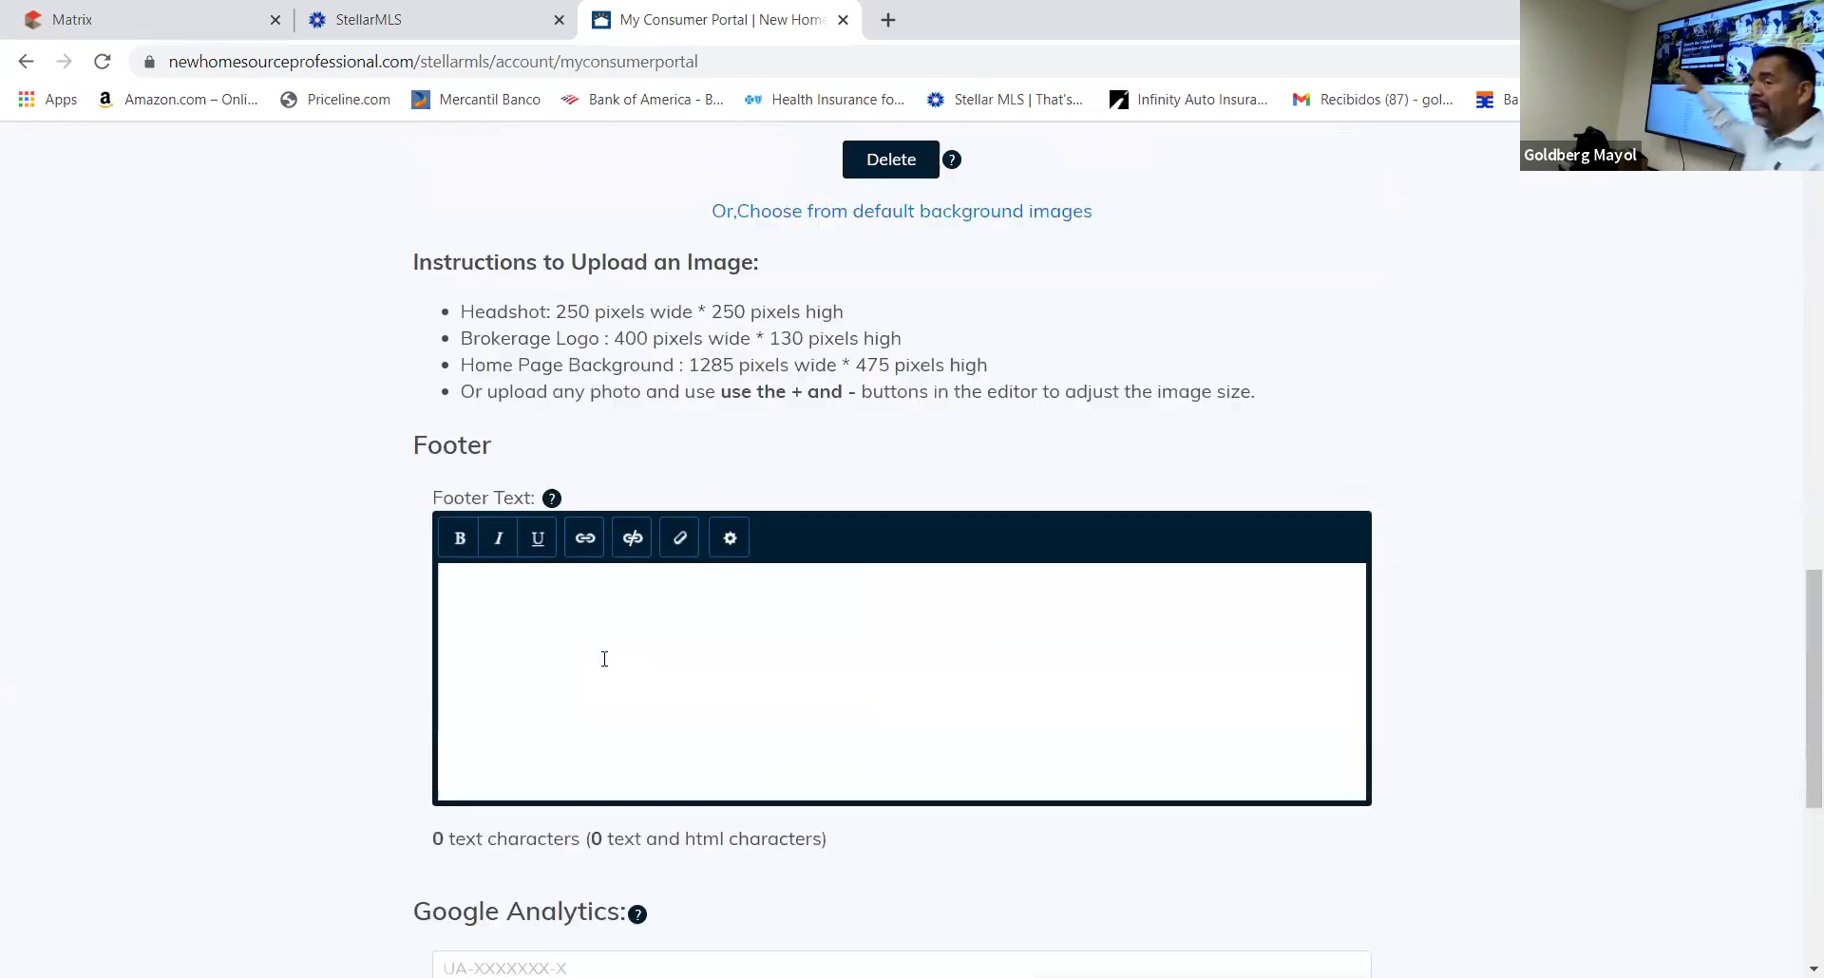
scroll(612, 670, "up", 2)
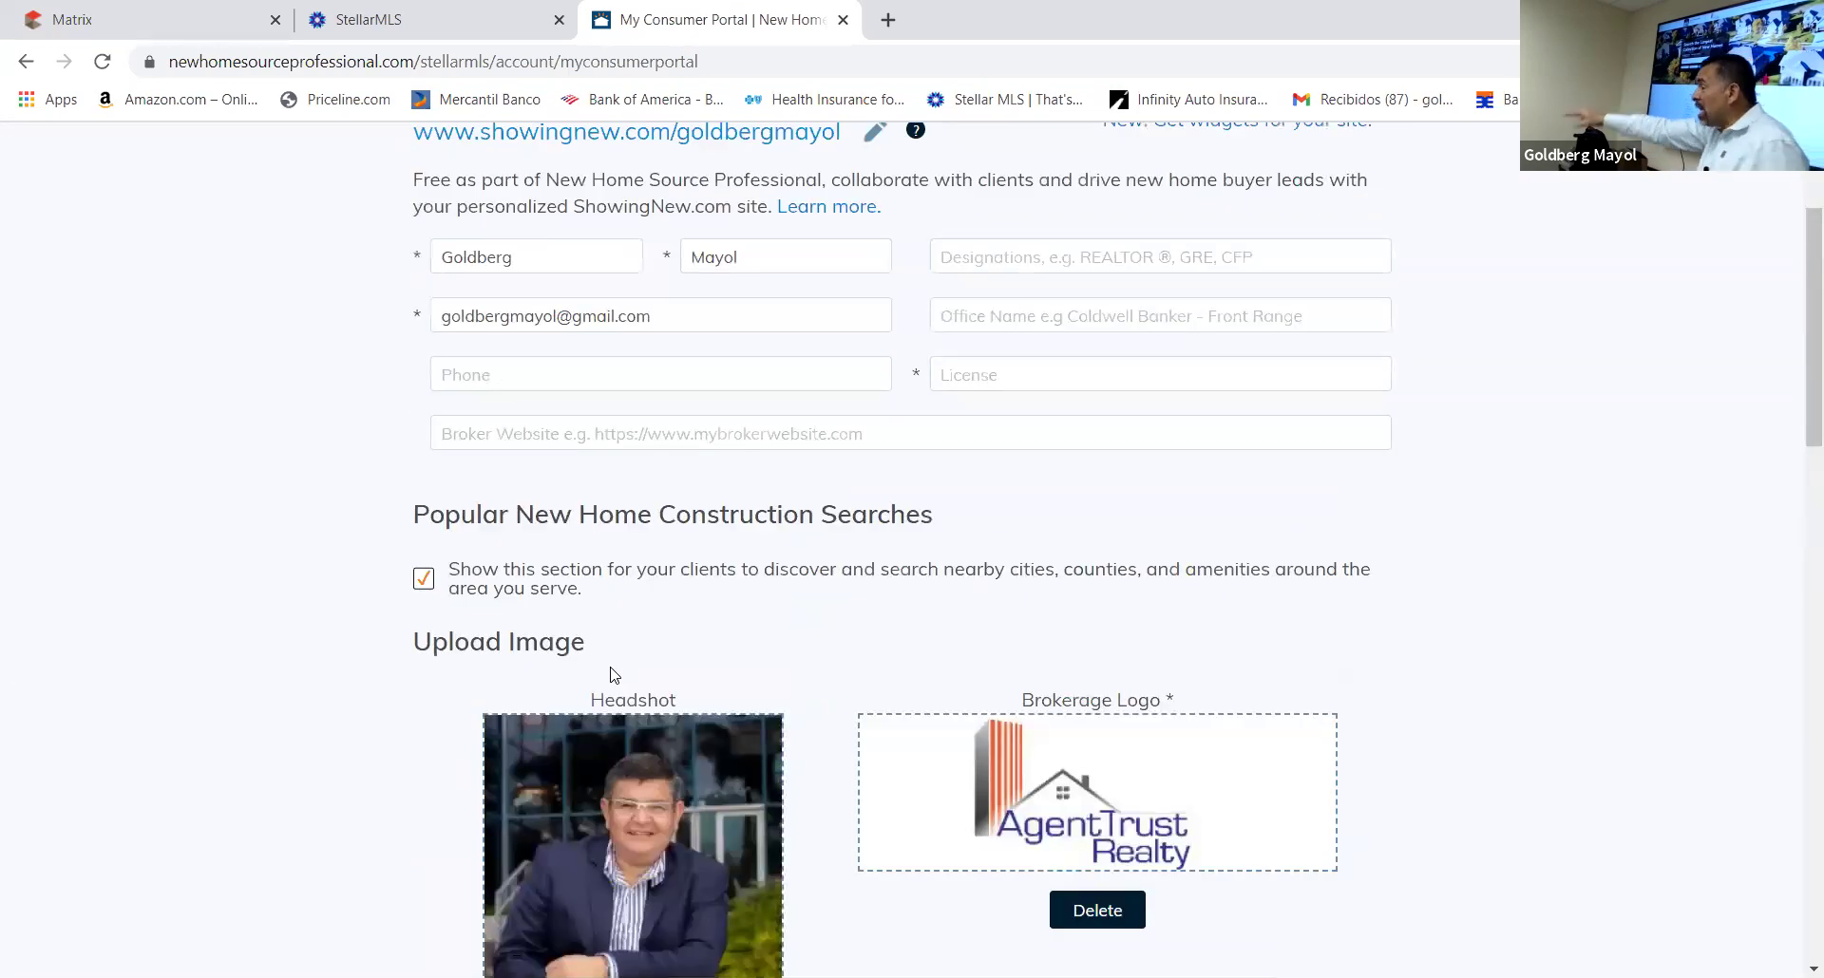
scroll(614, 674, "up", 3)
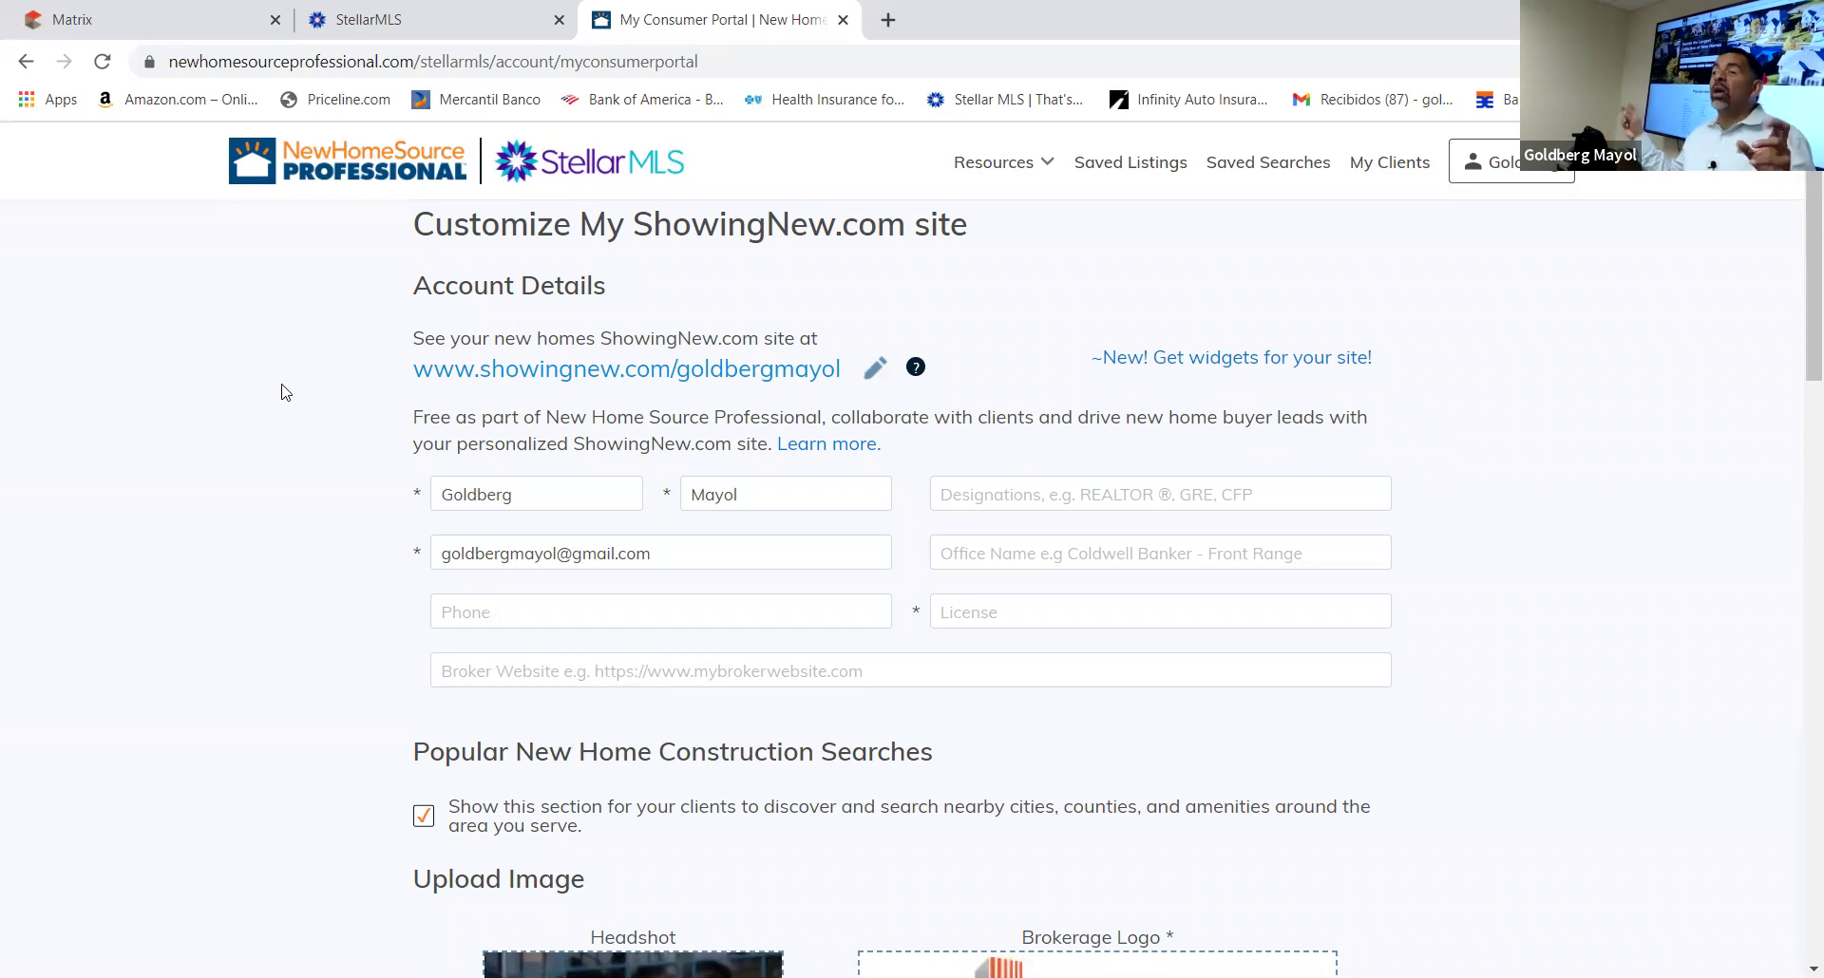
scroll(998, 622, "down", 3)
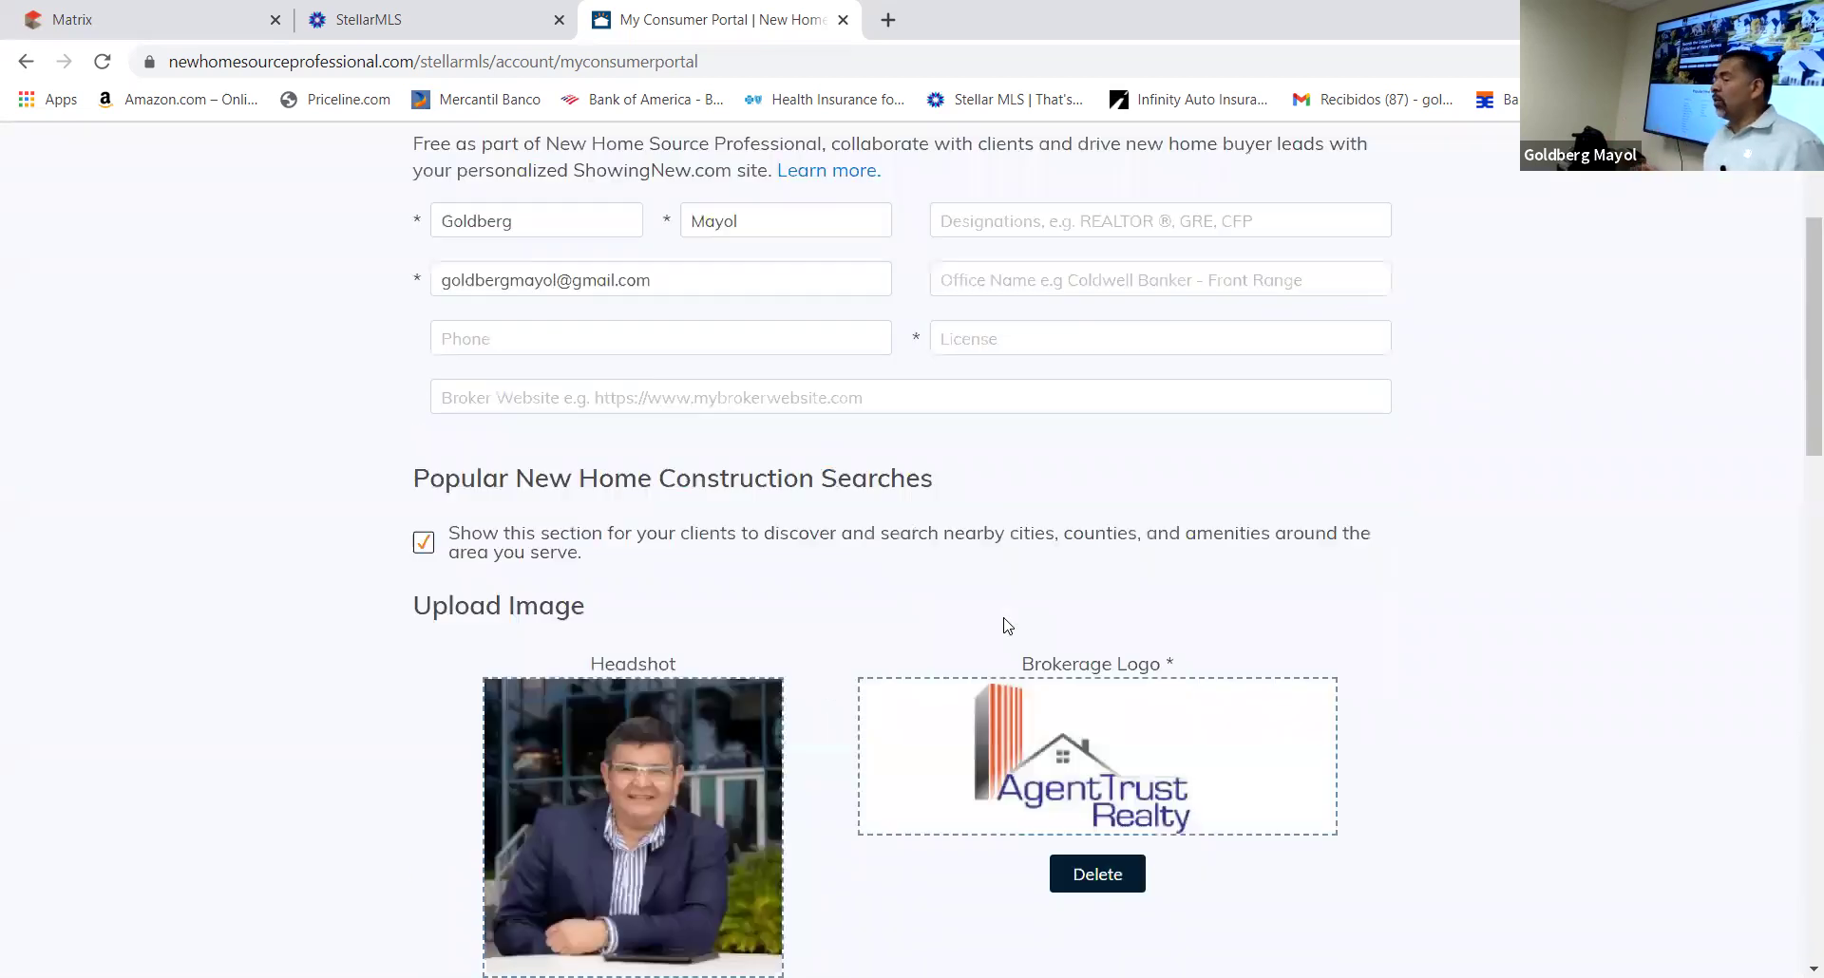
scroll(1007, 627, "down", 20)
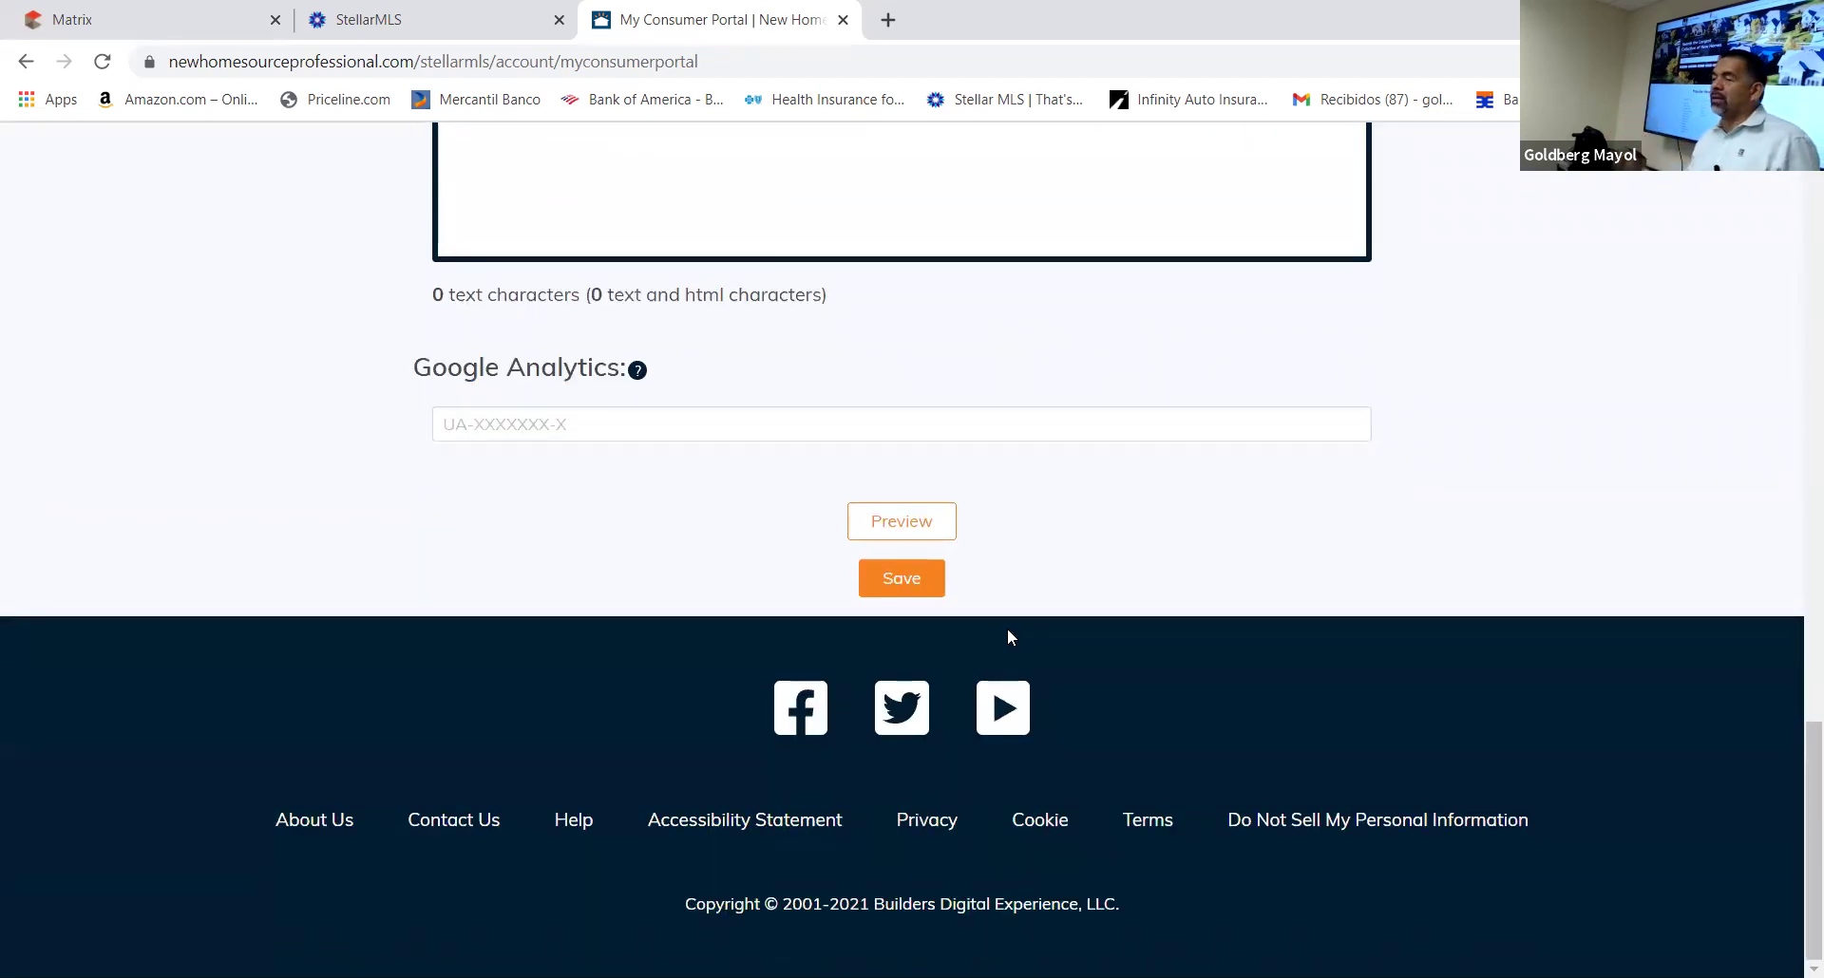
scroll(1007, 629, "up", 18)
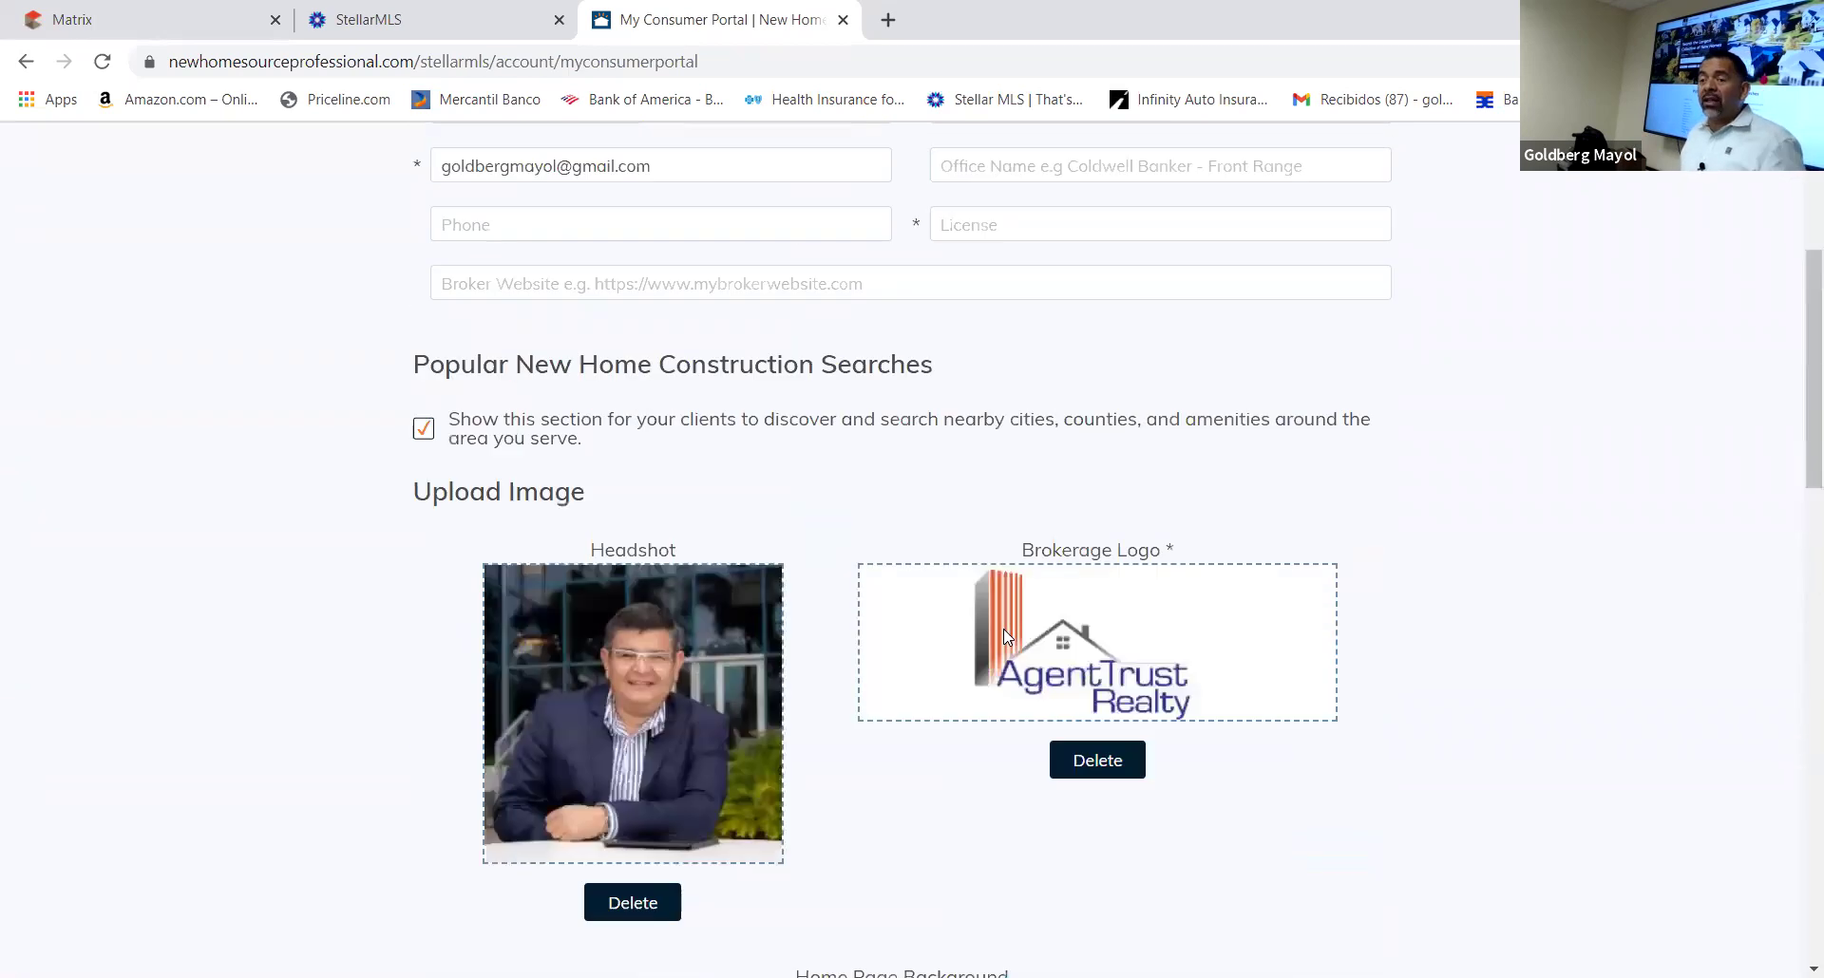
scroll(1007, 637, "up", 5)
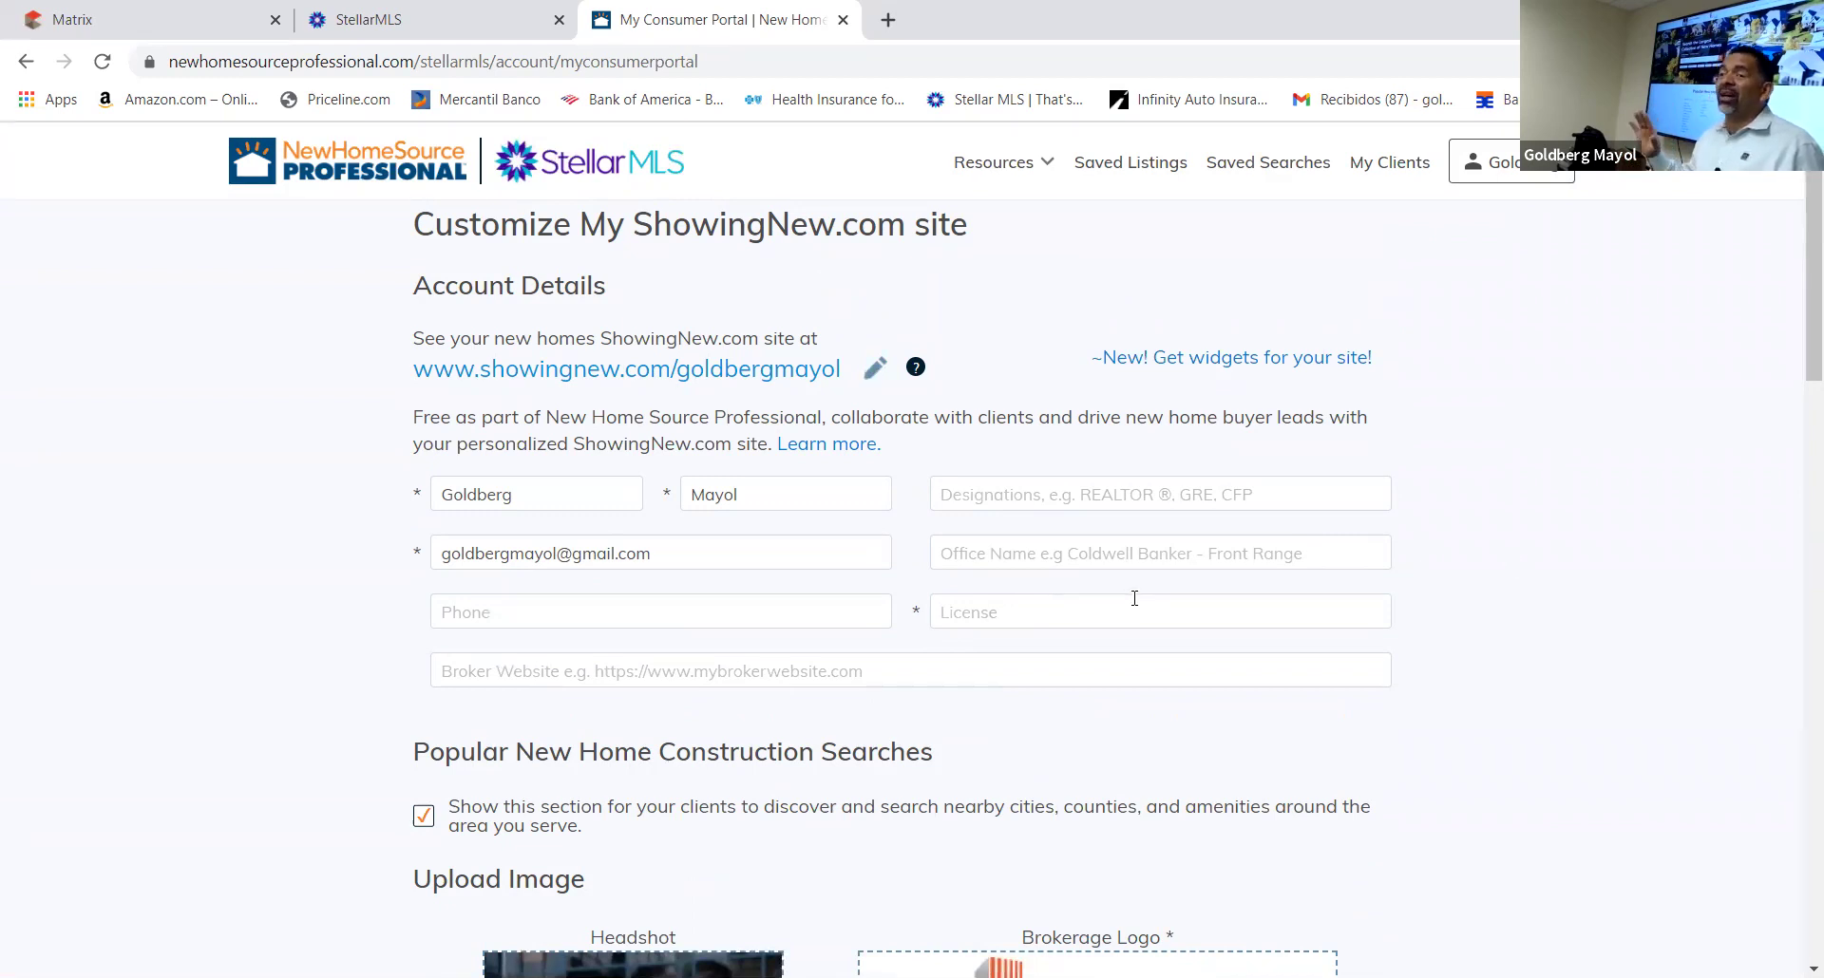
scroll(1204, 580, "down", 7)
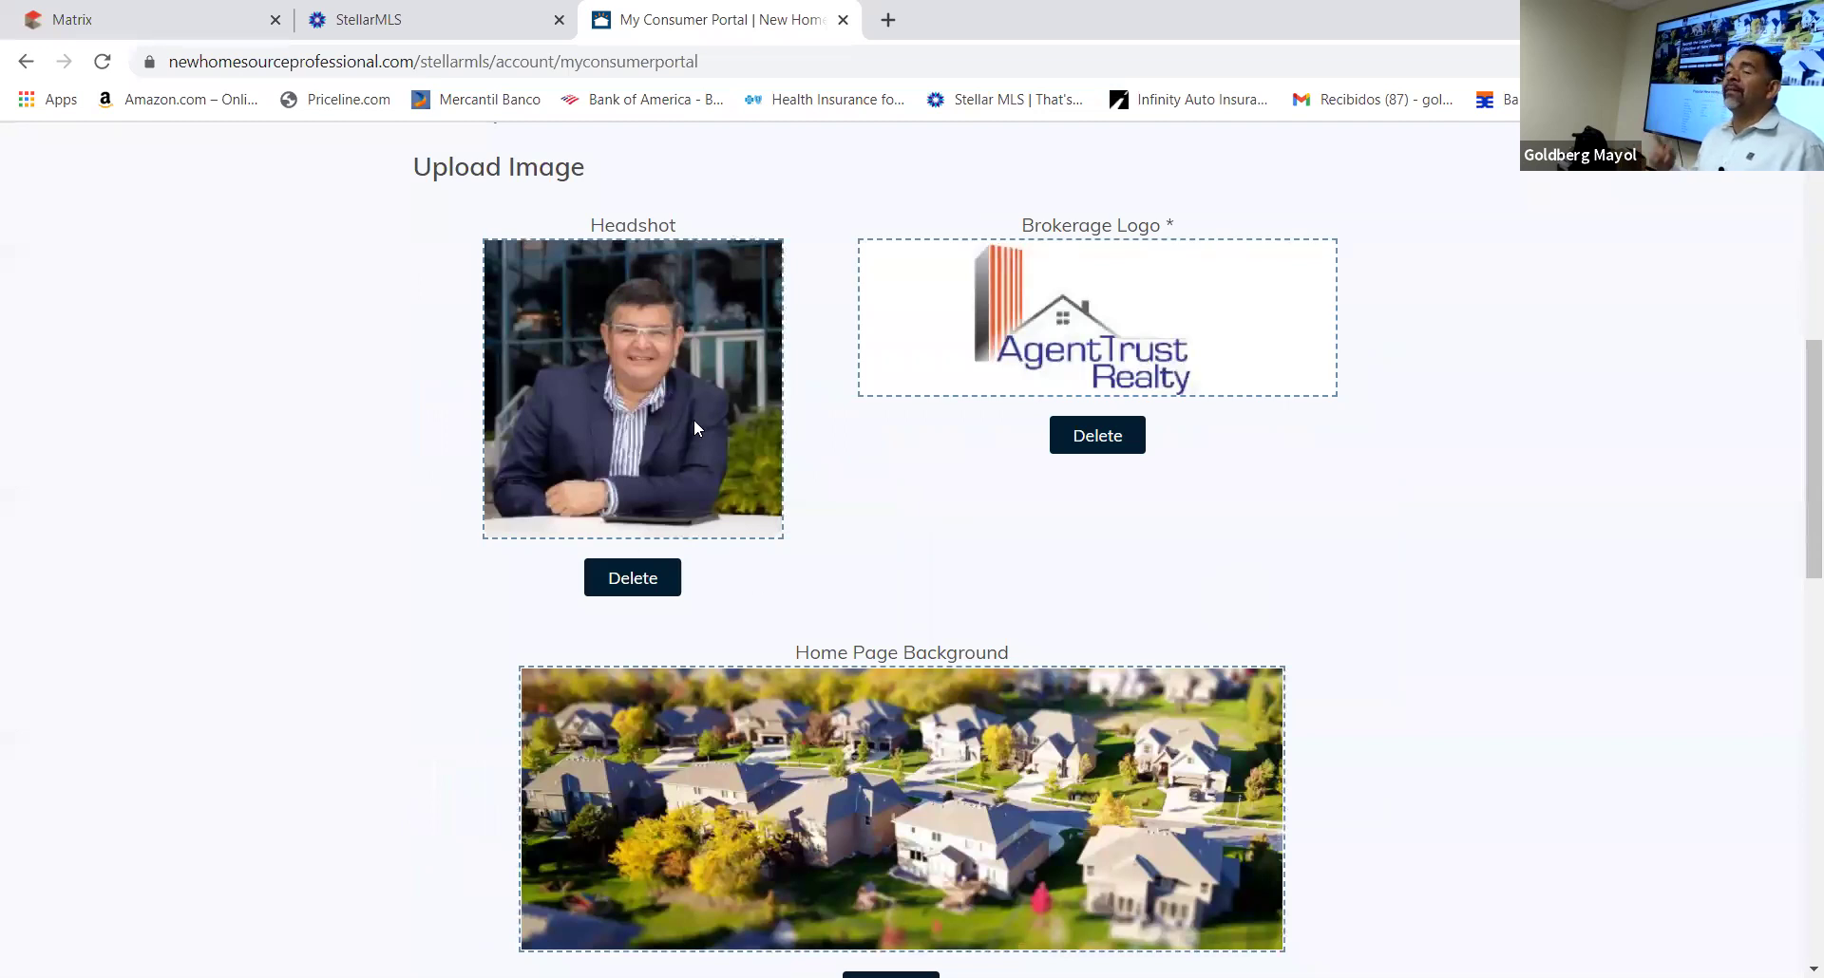
scroll(779, 506, "up", 7)
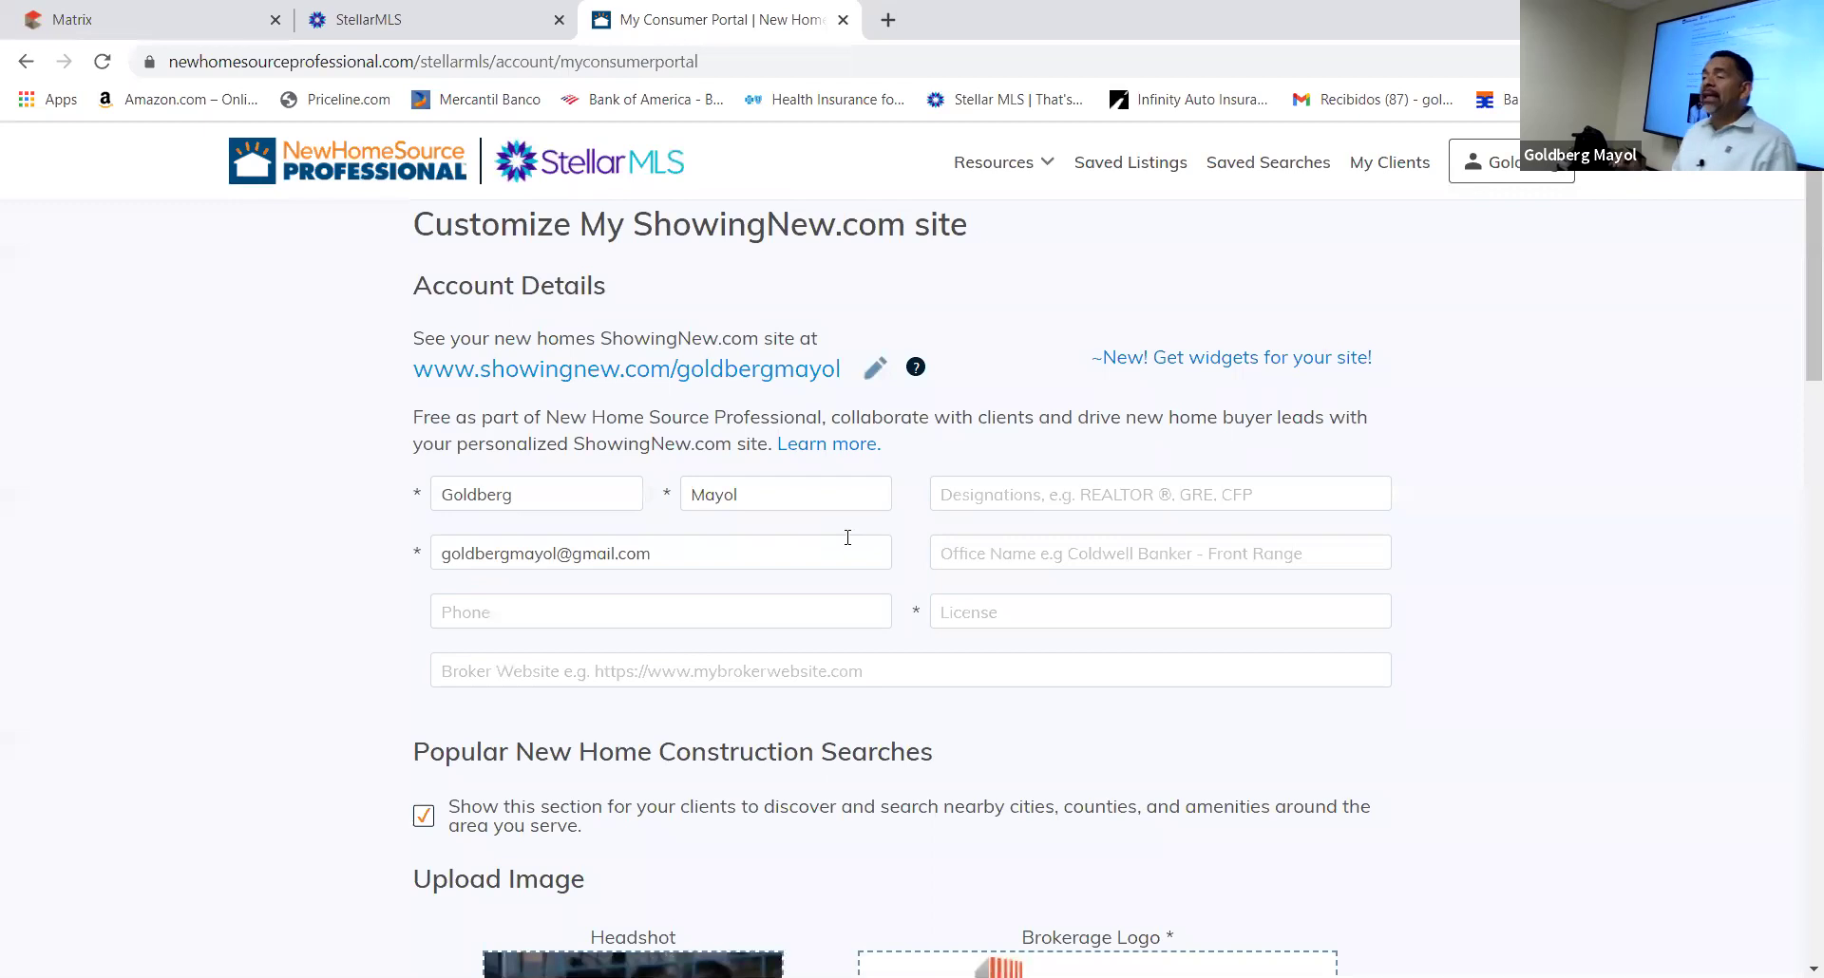
Open the agent's public ShowingNew.com site, review its home search, popular construction searches and featured homebuilders, and close it
left_click(601, 376)
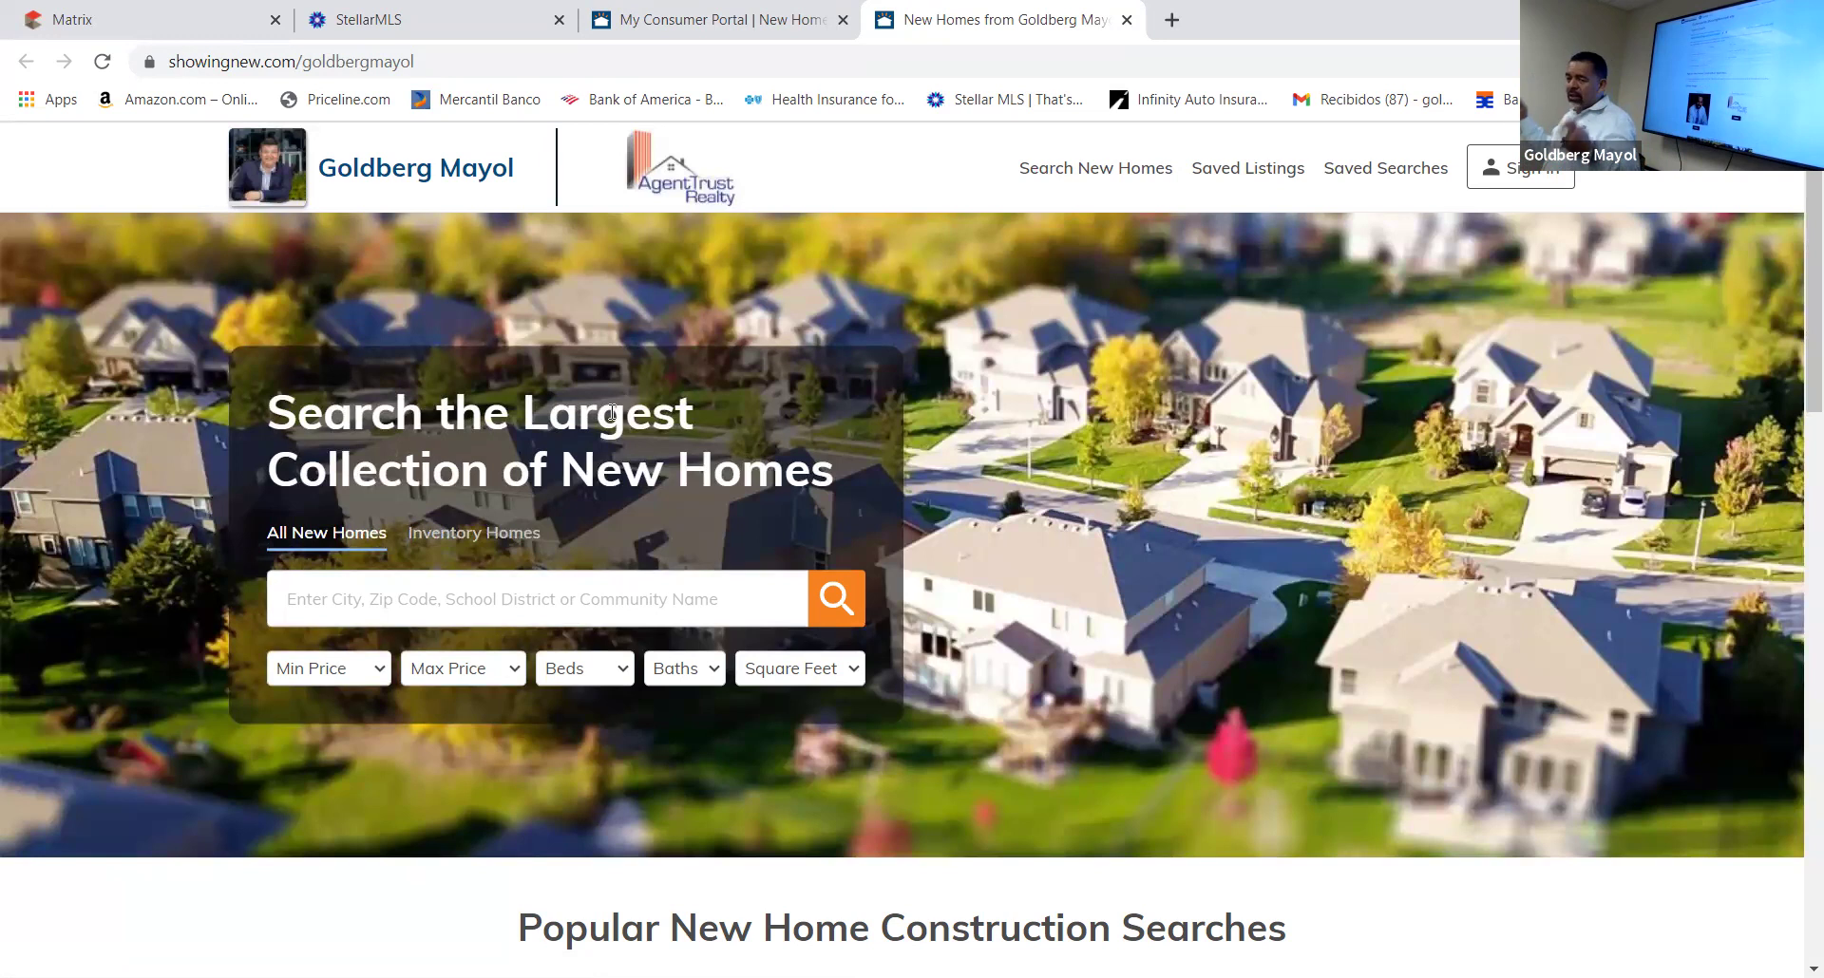
scroll(1091, 675, "down", 7)
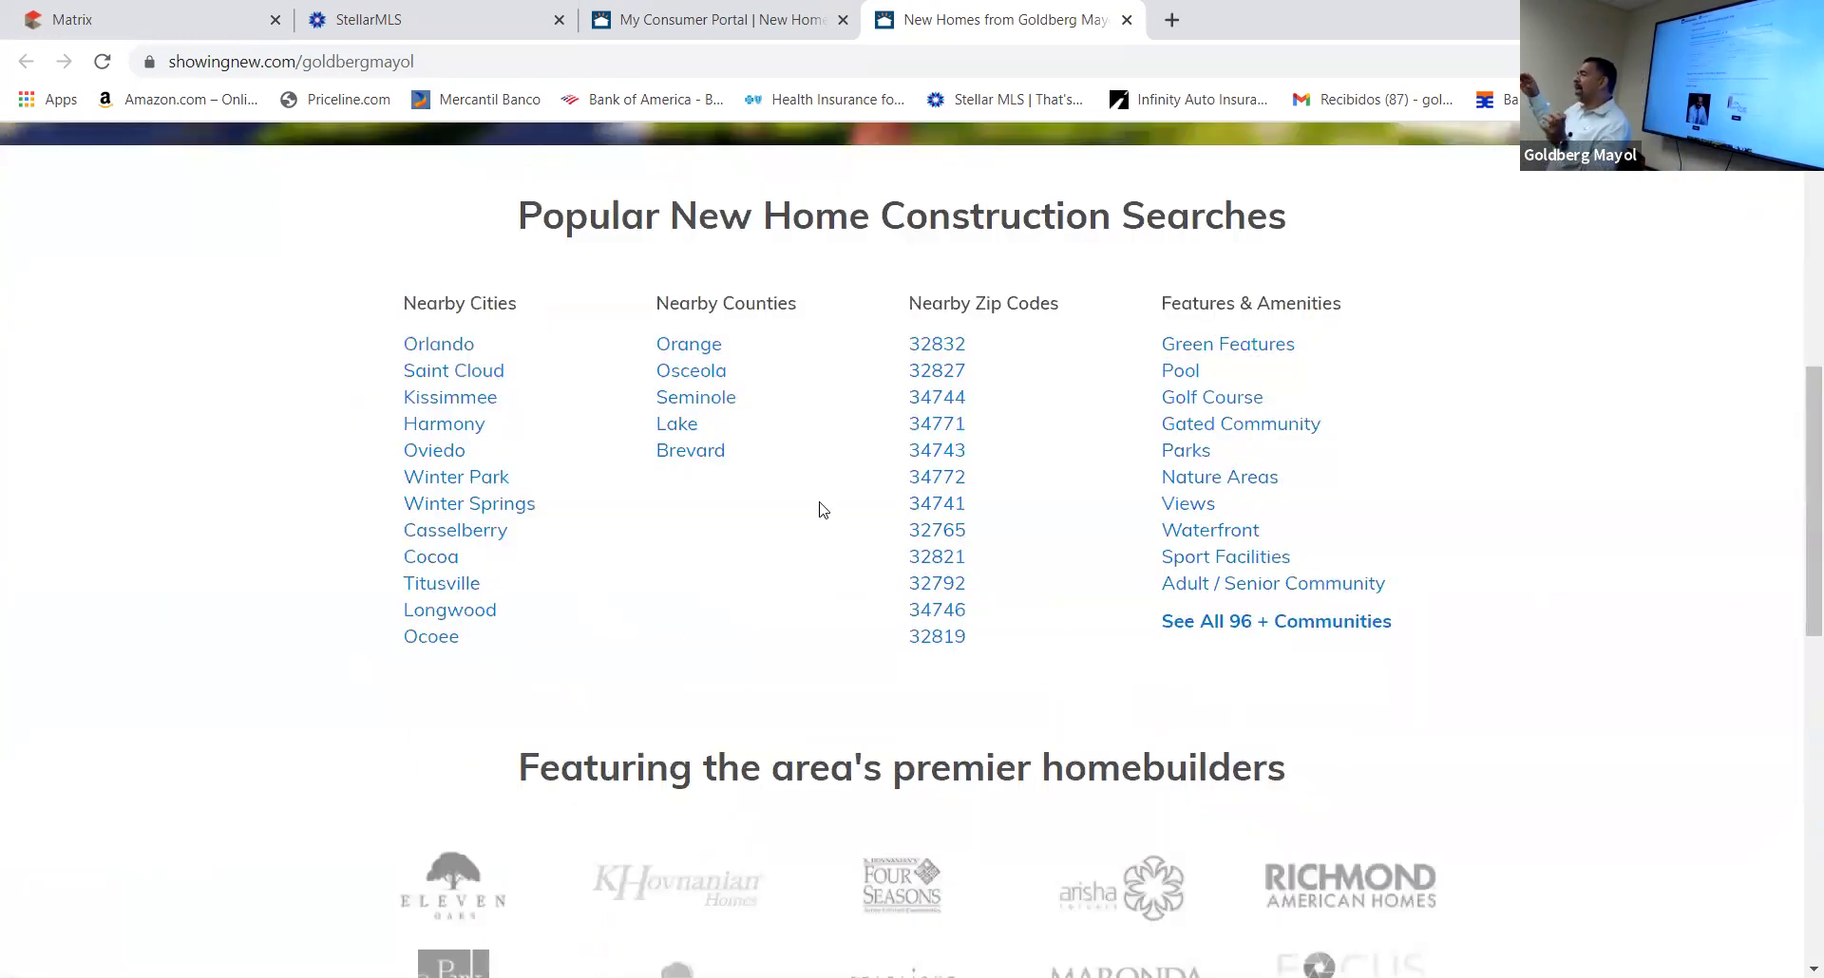
scroll(937, 640, "up", 5)
scroll(950, 625, "down", 5)
scroll(954, 616, "up", 1)
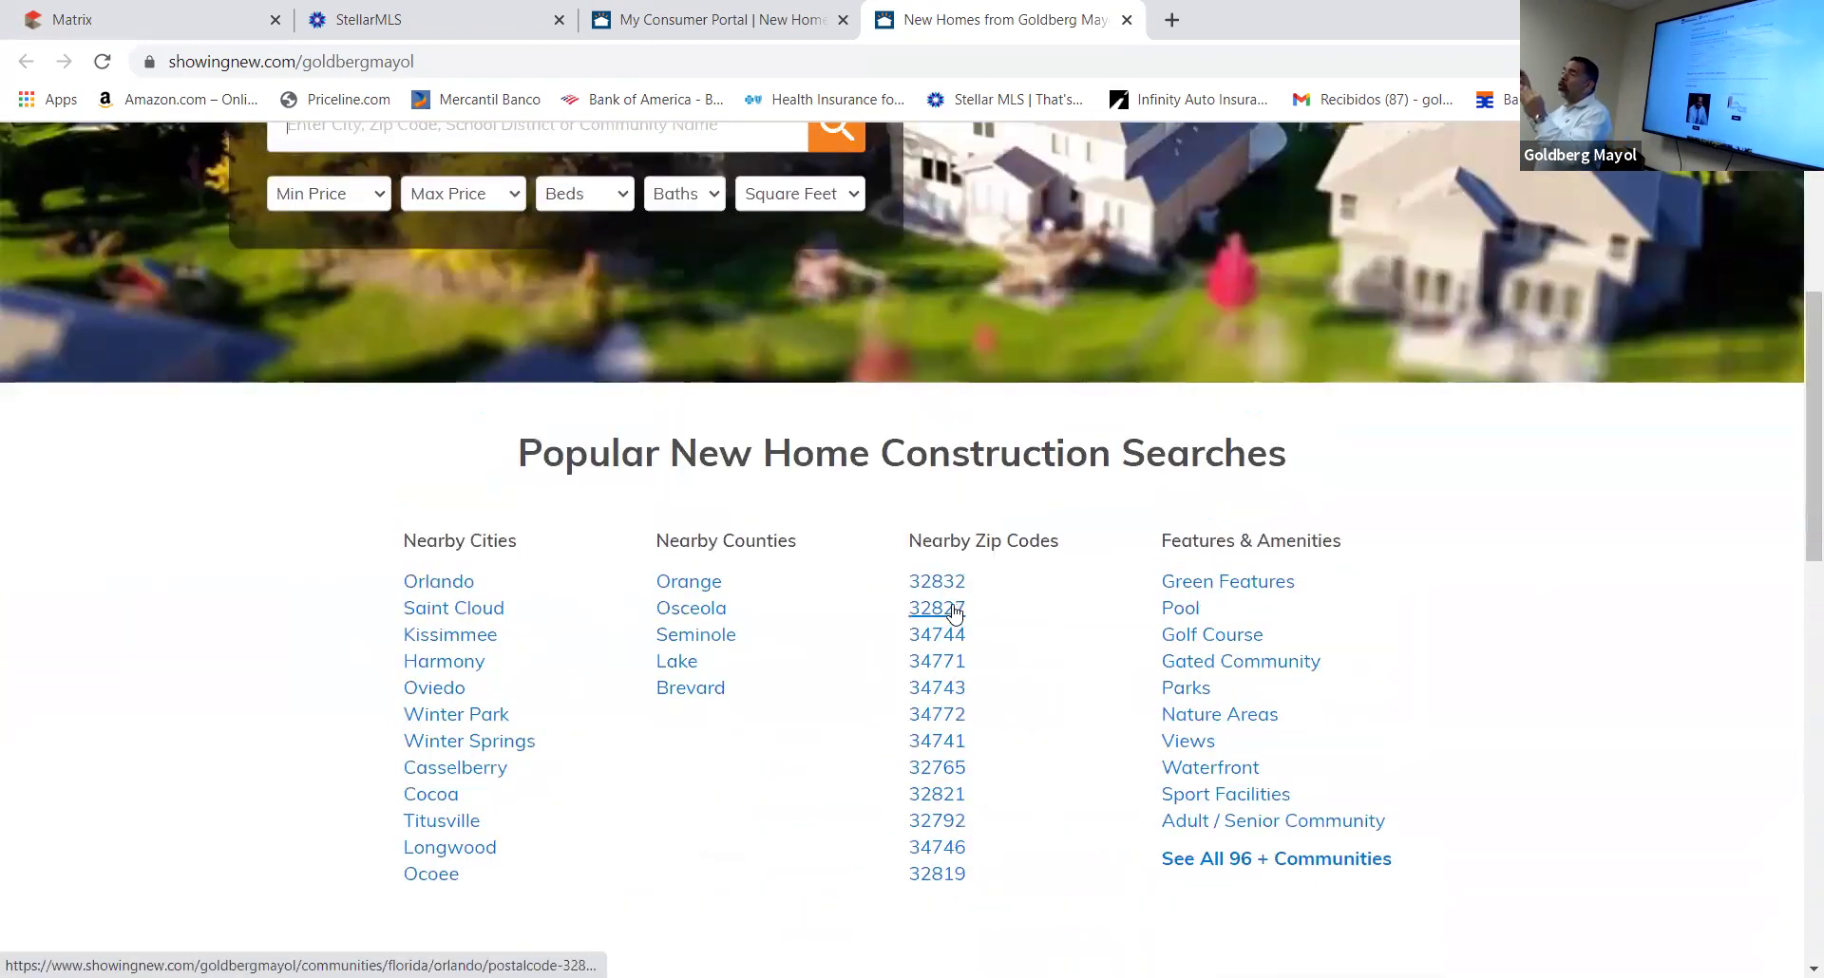
scroll(955, 616, "up", 6)
scroll(957, 615, "up", 1)
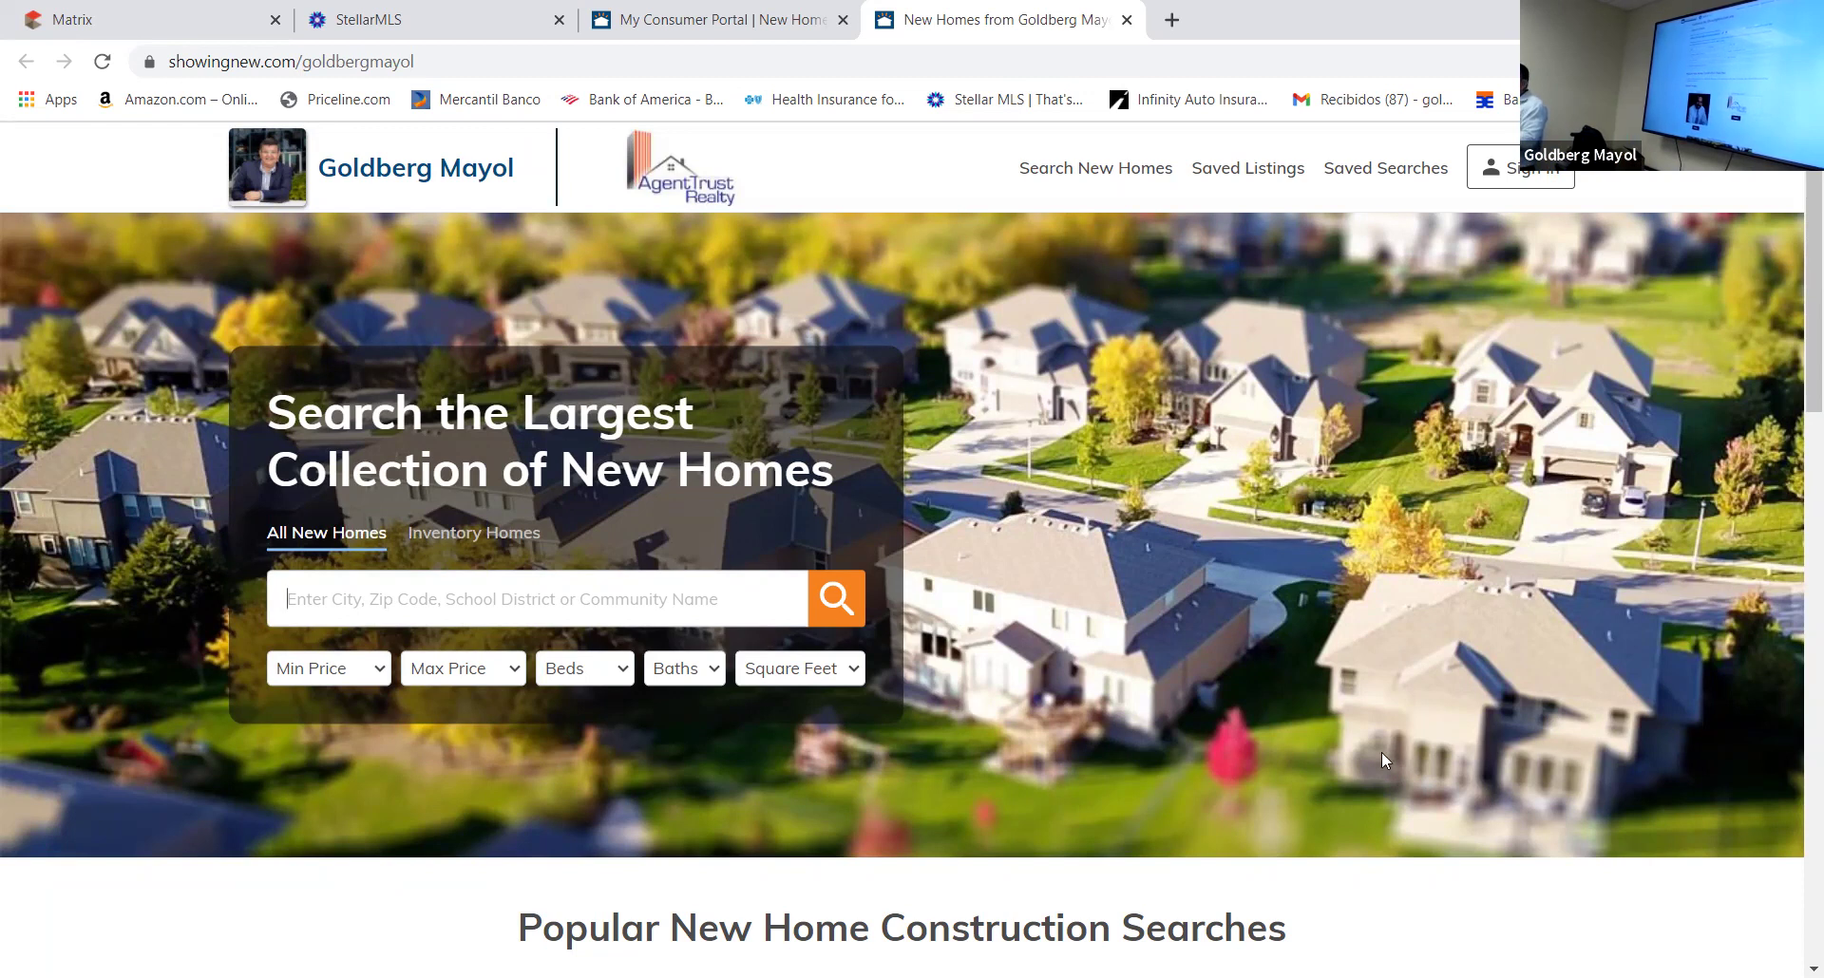
scroll(1093, 760, "down", 5)
scroll(1094, 779, "up", 5)
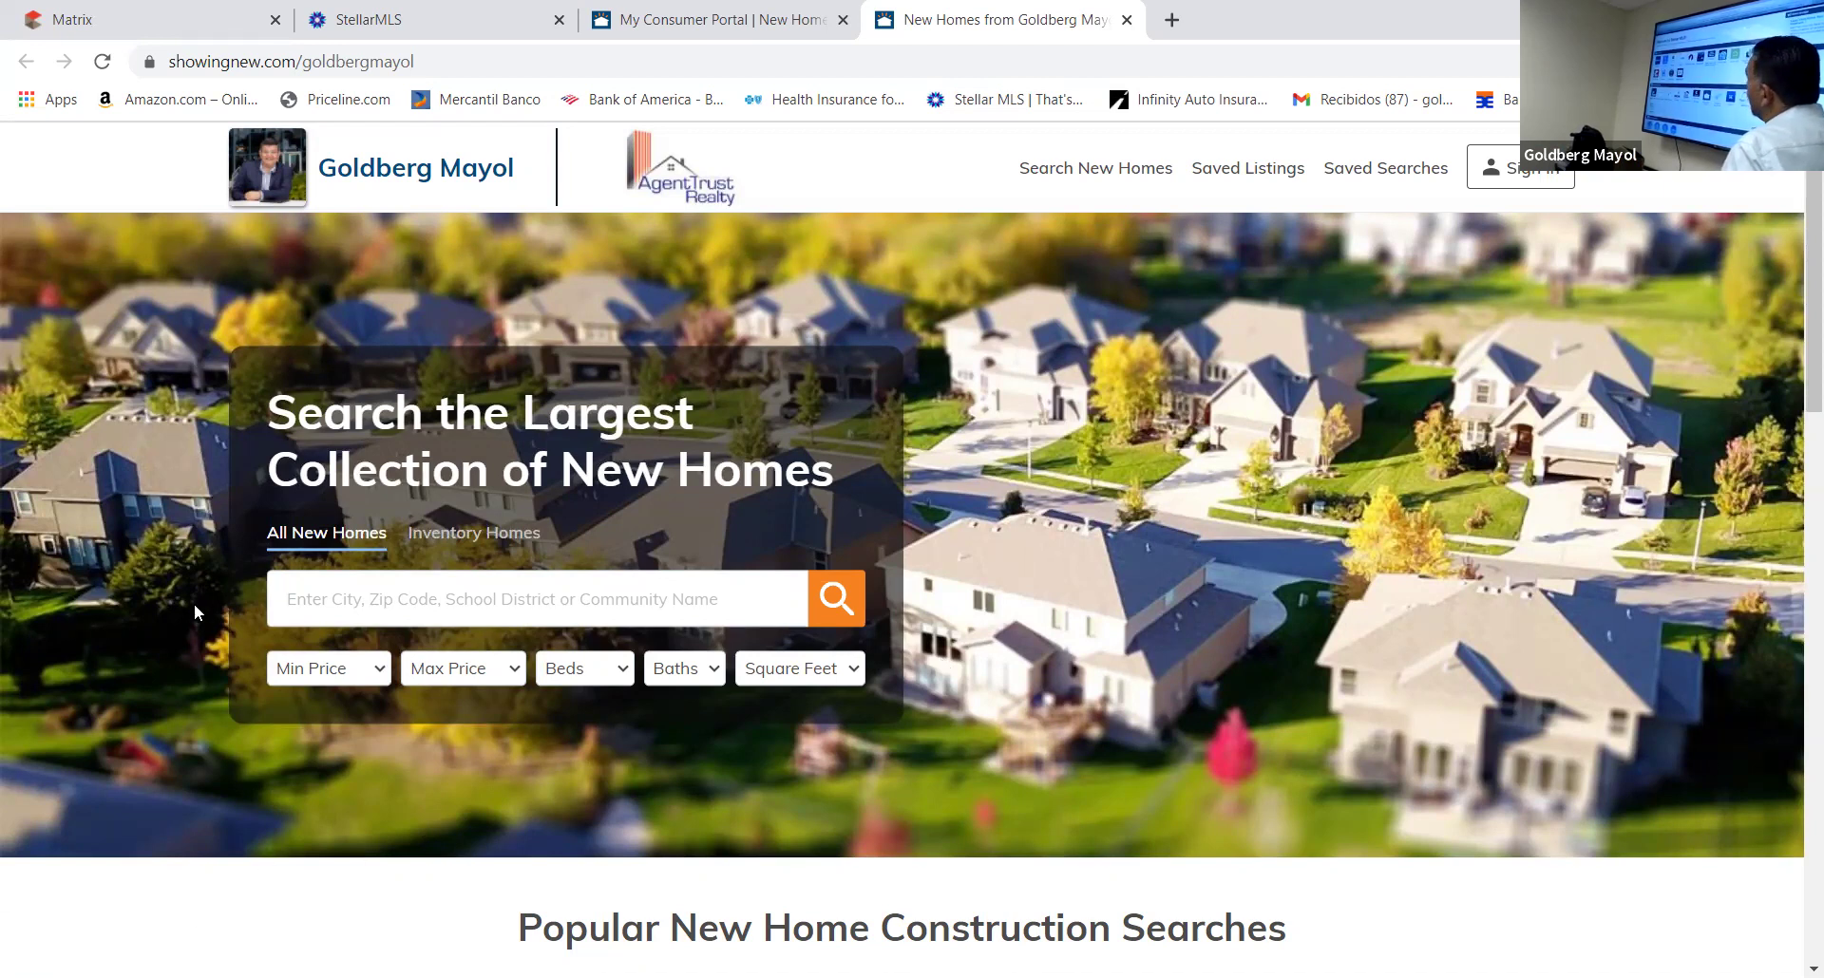
scroll(1133, 688, "down", 7)
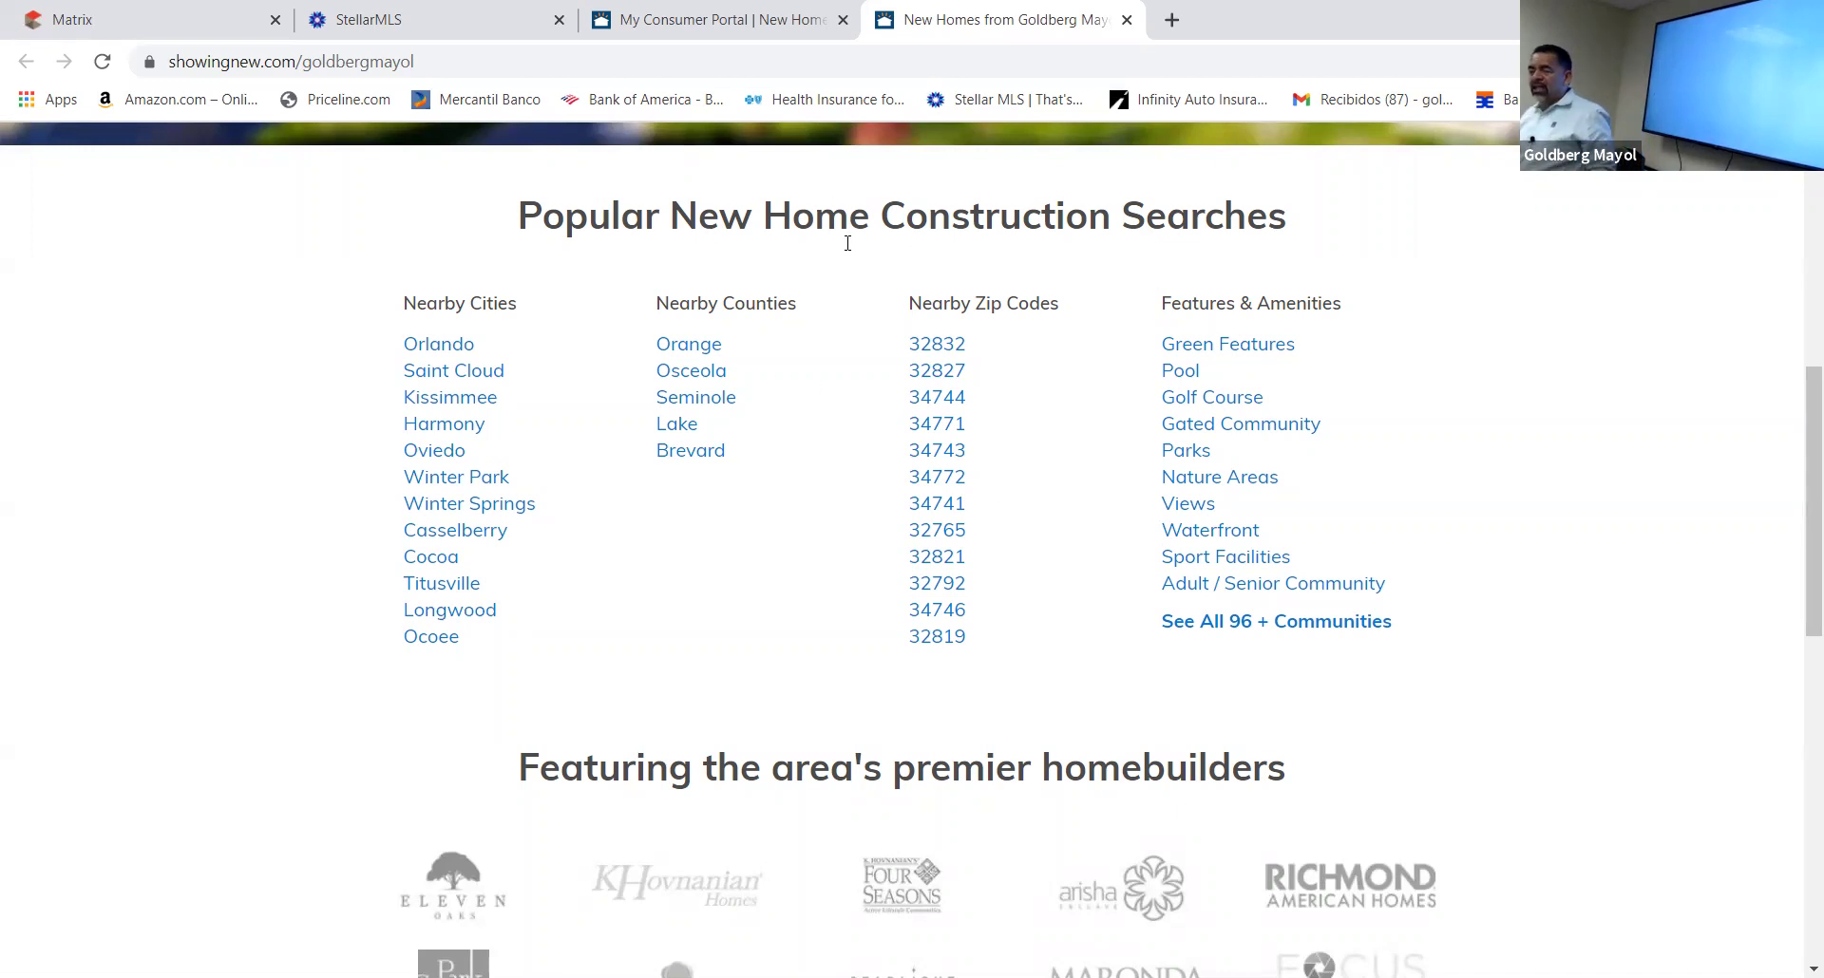
left_click(1126, 20)
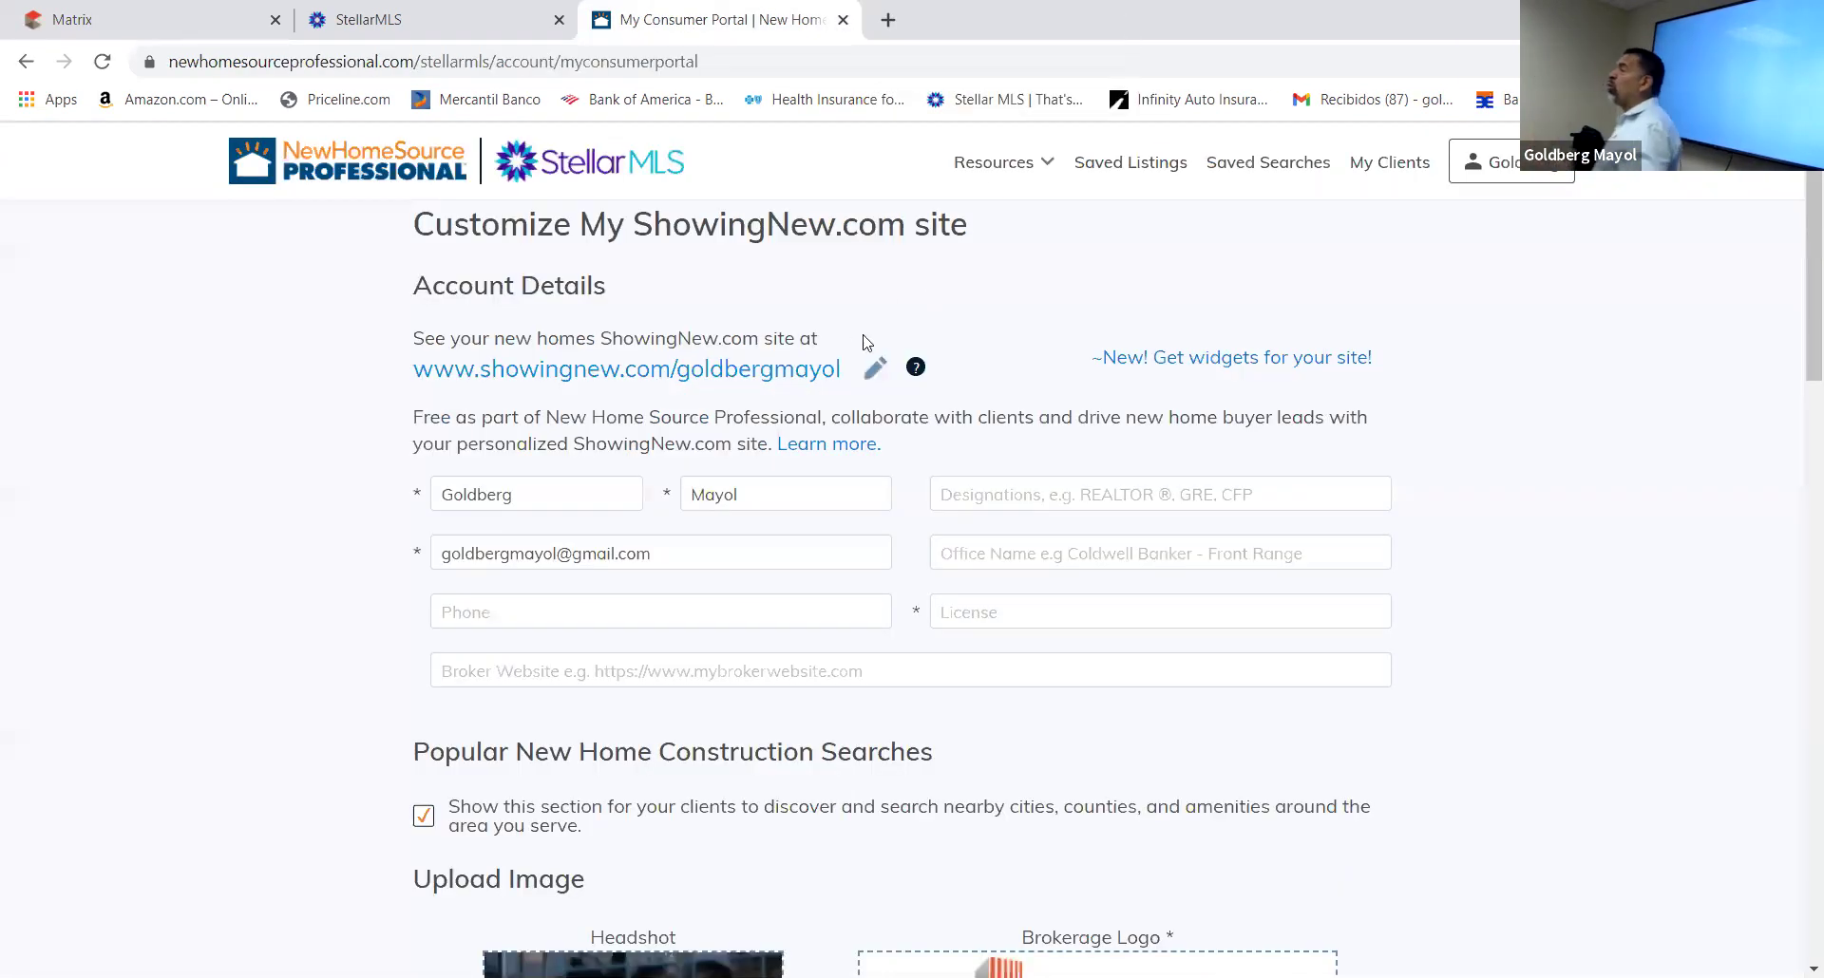
Go back to the New Home Source Professional home page and open Builders Update from the Stellar MLS dashboard
left_click(27, 62)
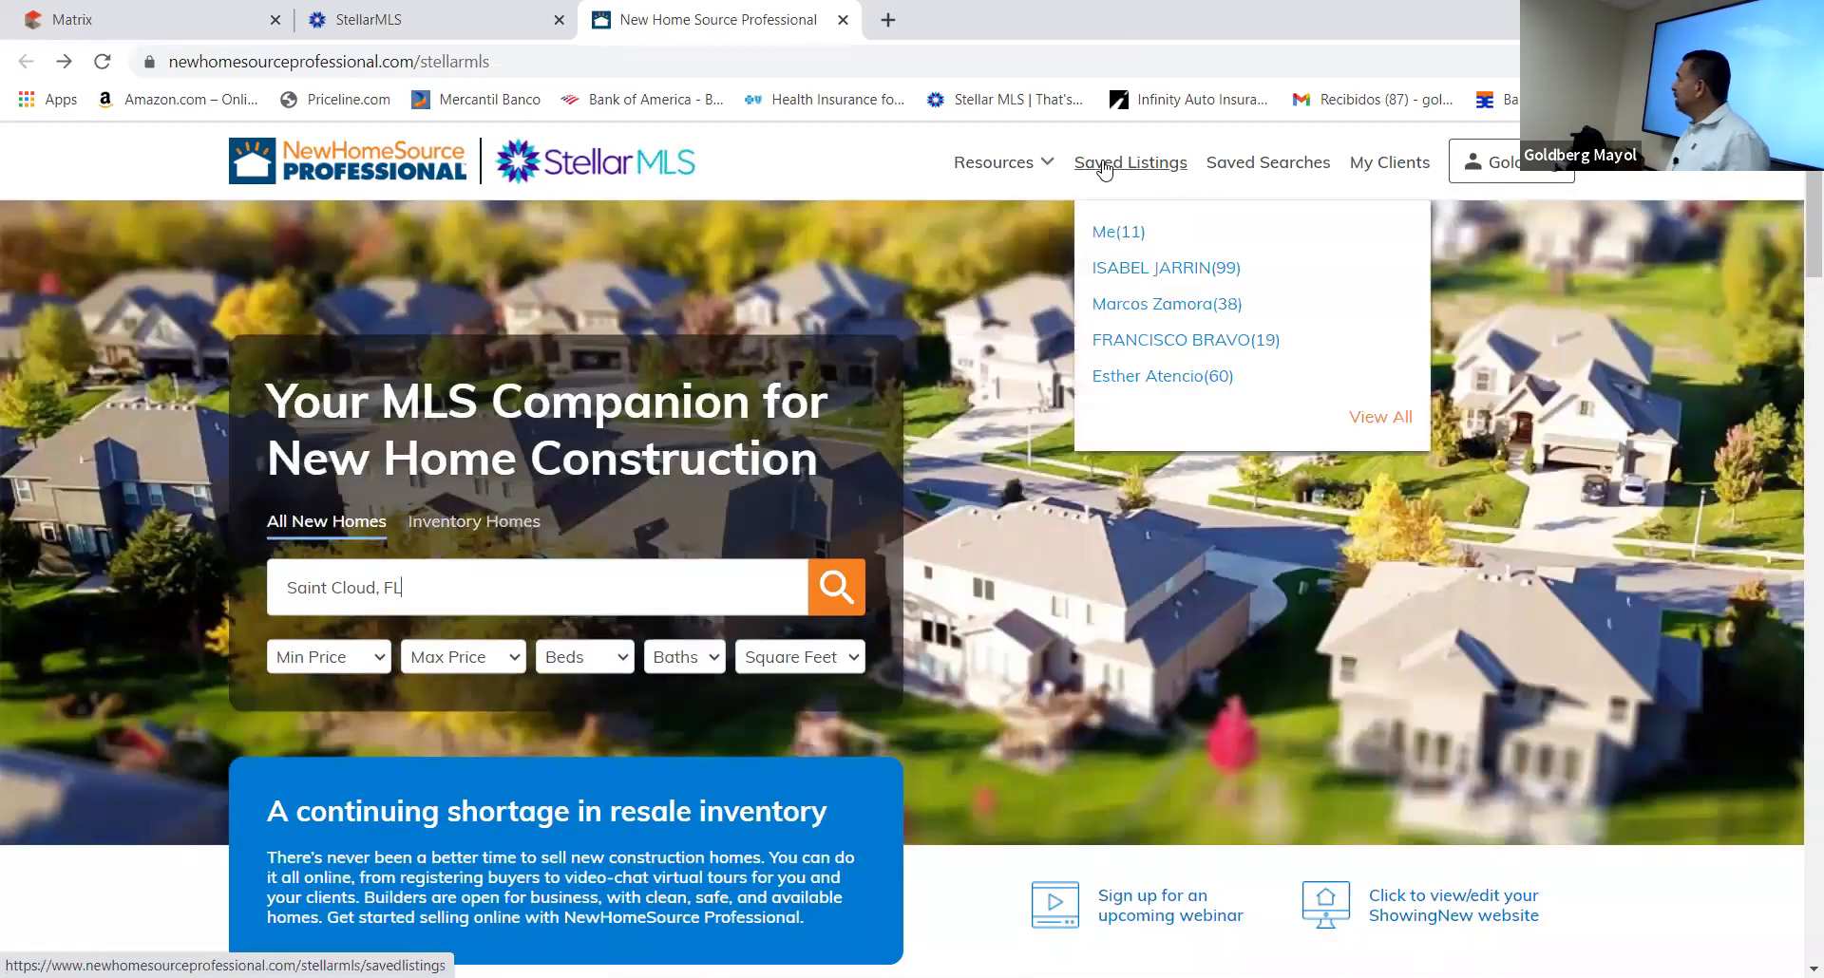
left_click(410, 23)
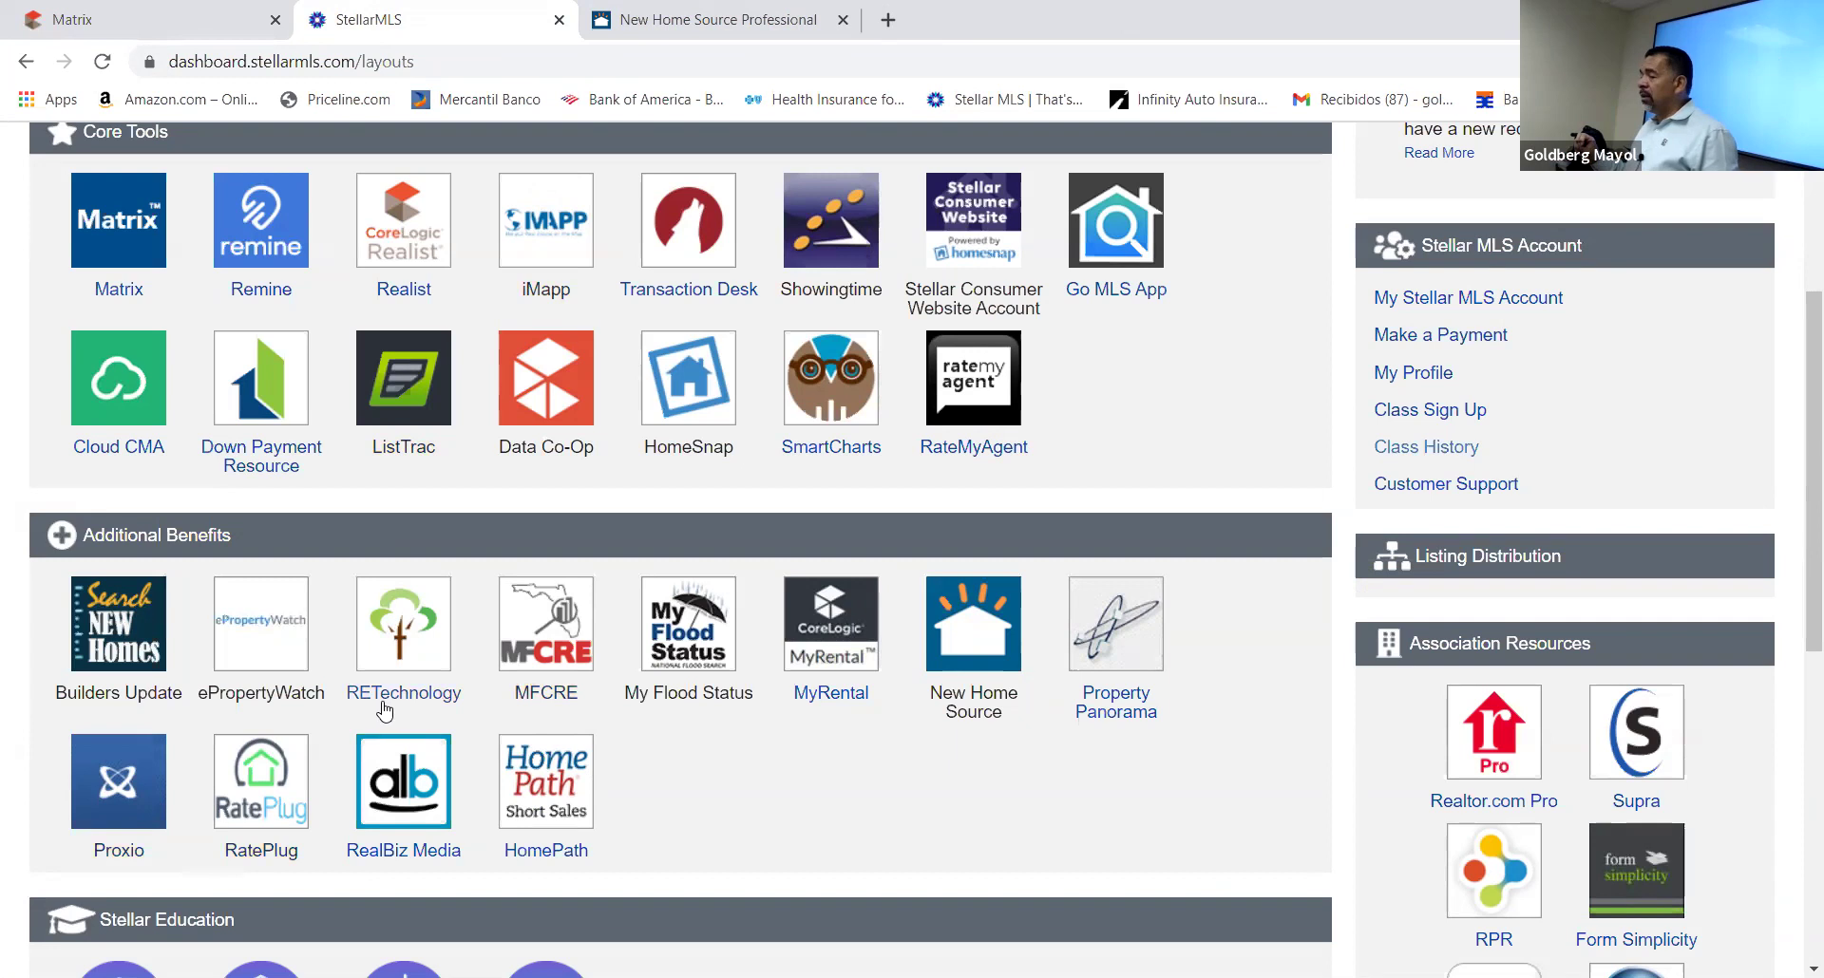
left_click(124, 646)
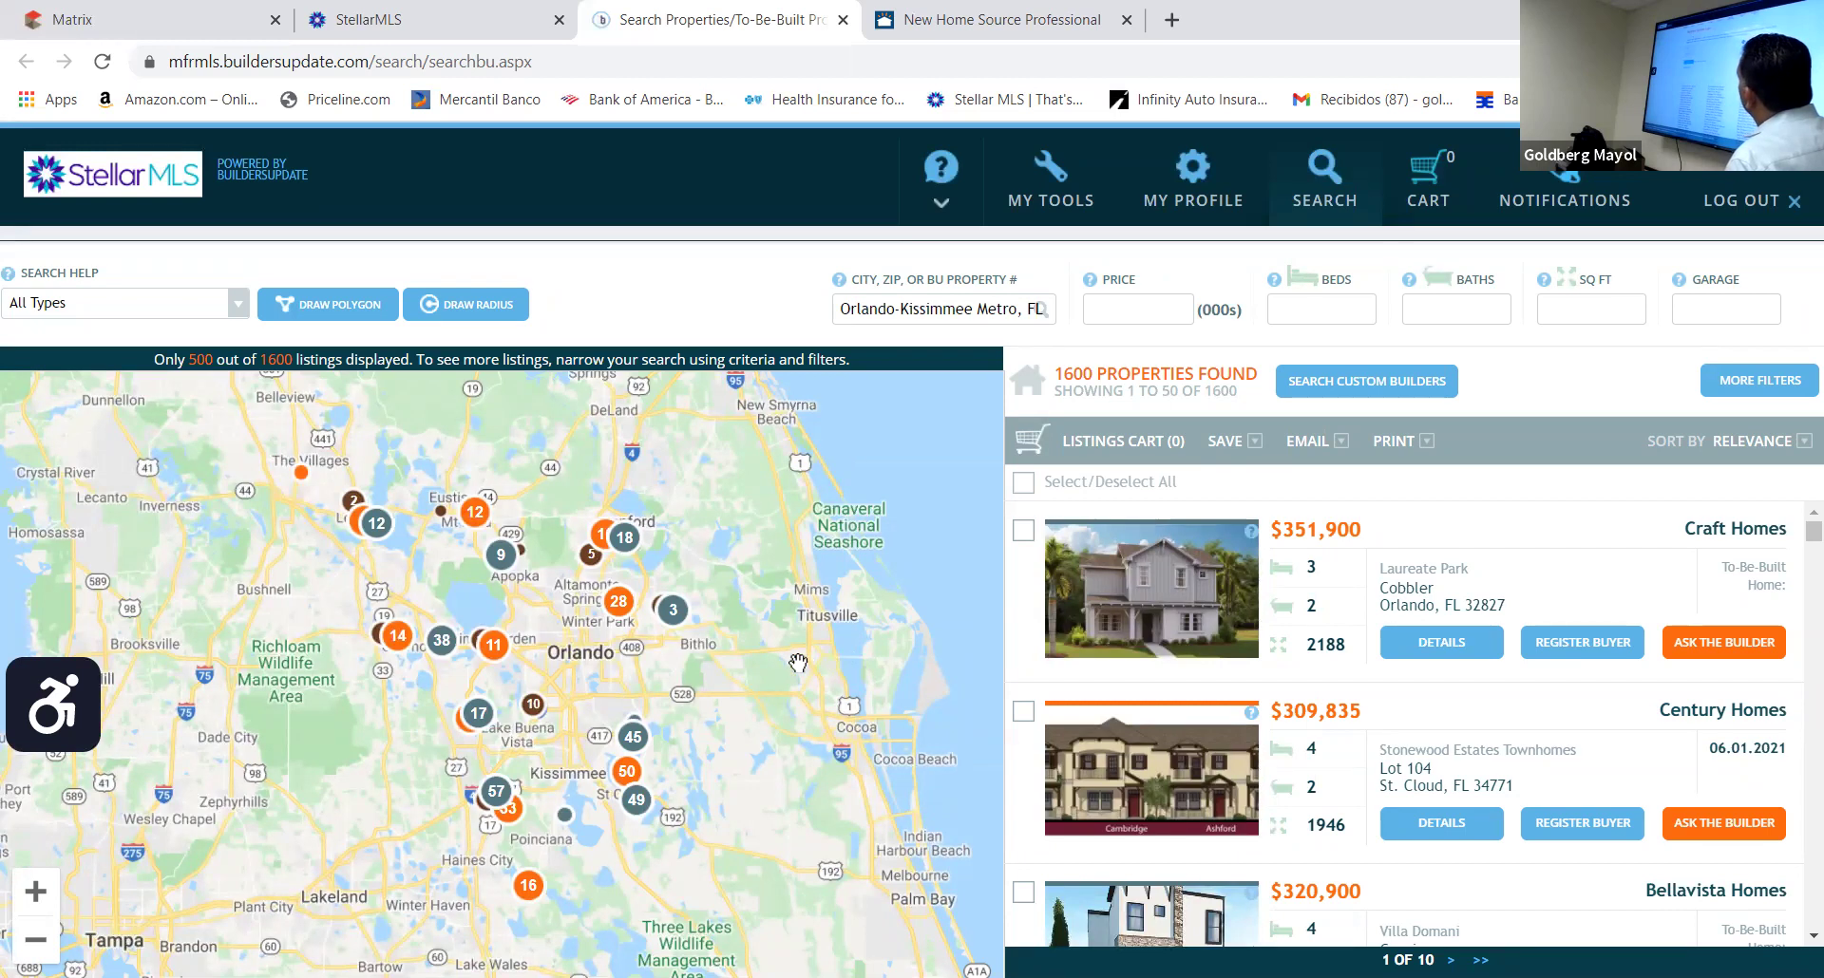
Preview the listing at the map marker near The Villages and view the available My Tools options
left_click(302, 470)
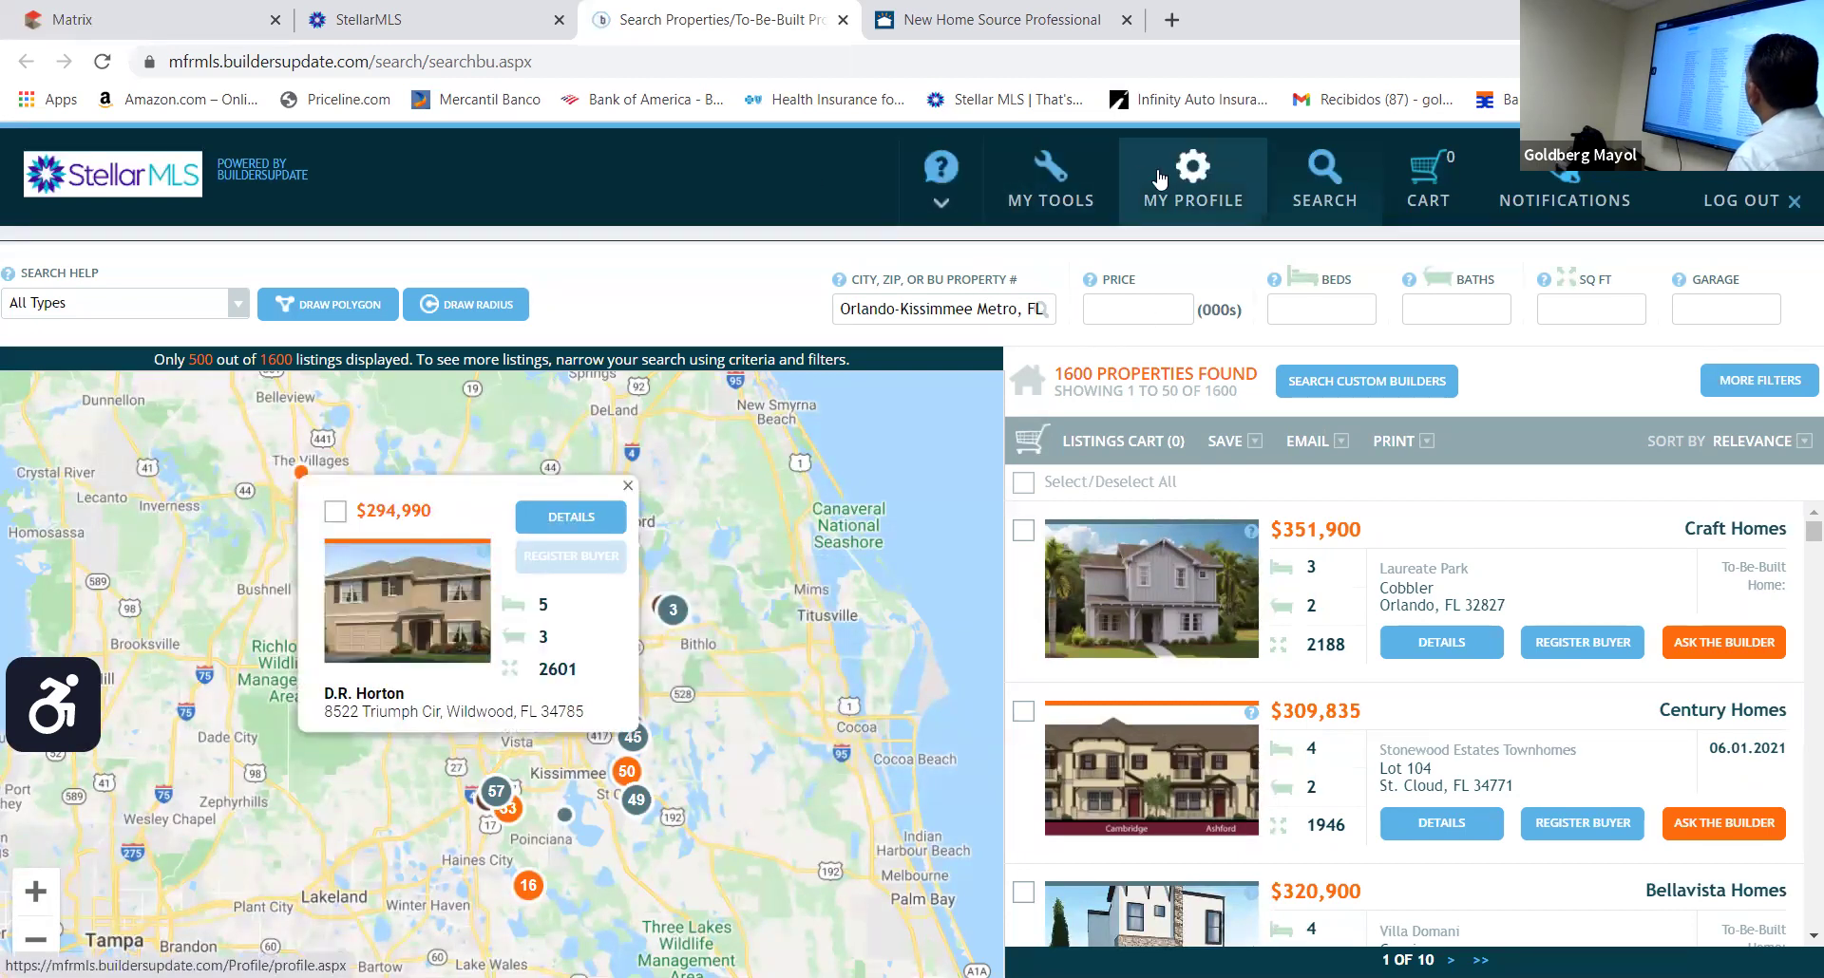
left_click(1554, 180)
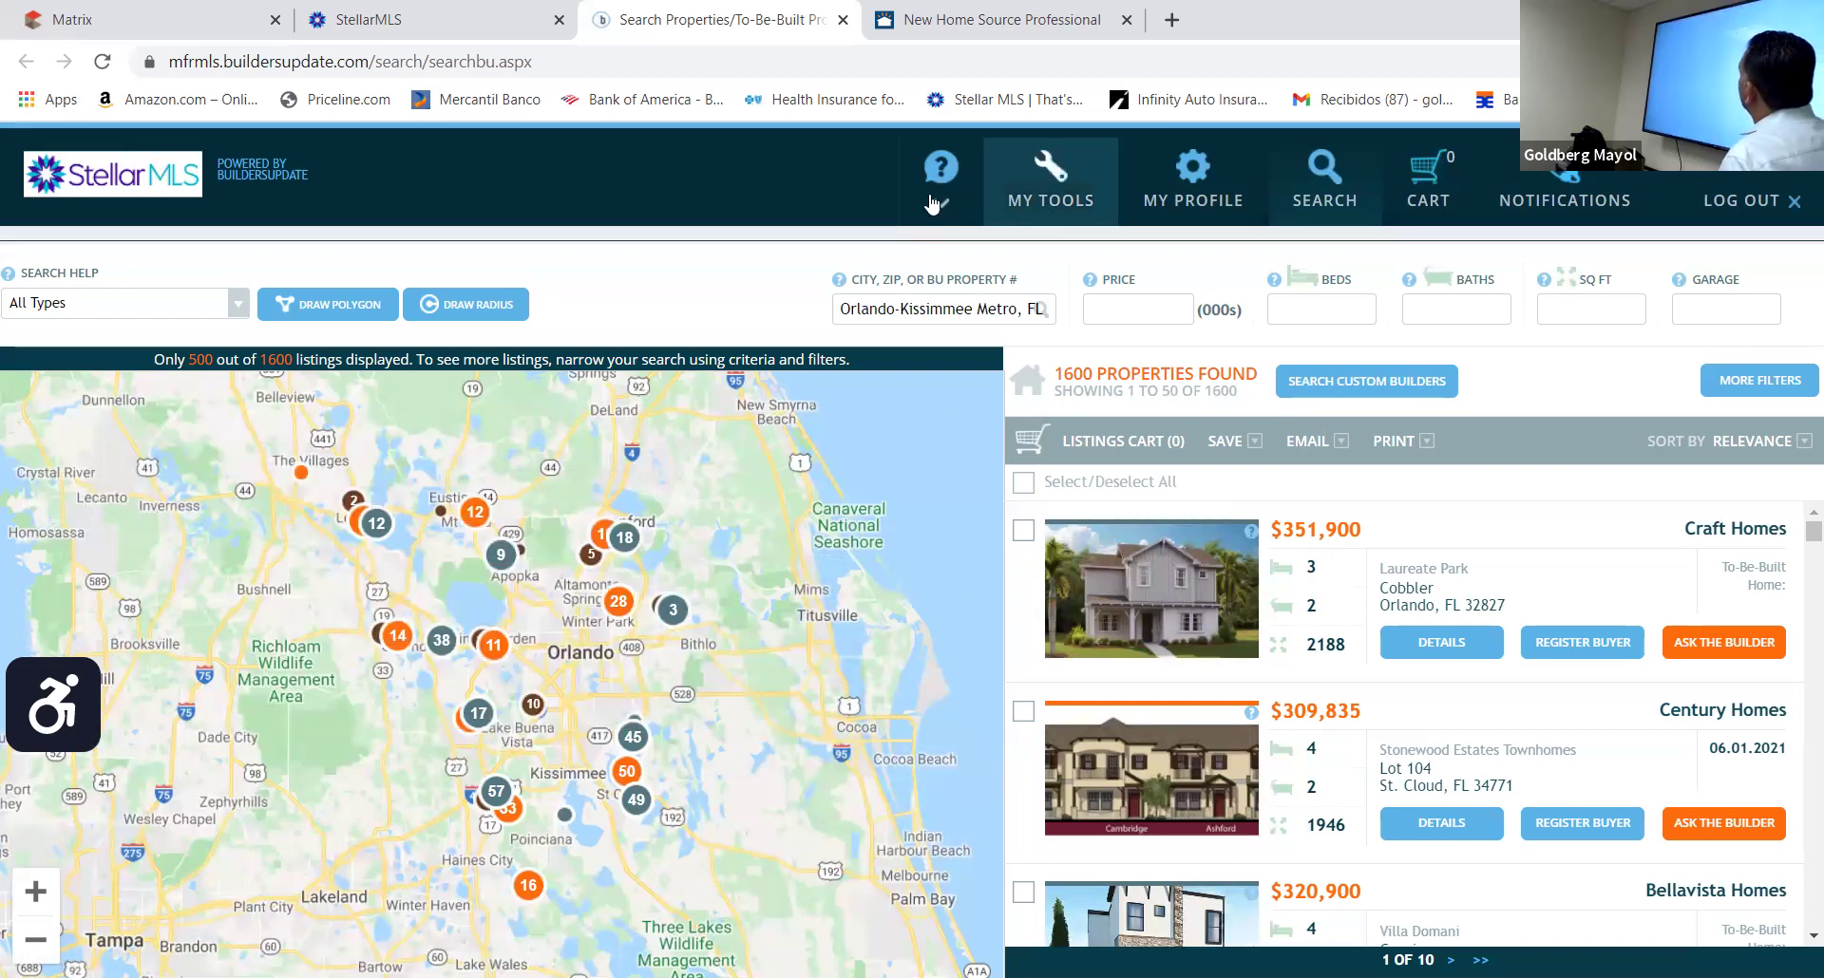
left_click(1041, 180)
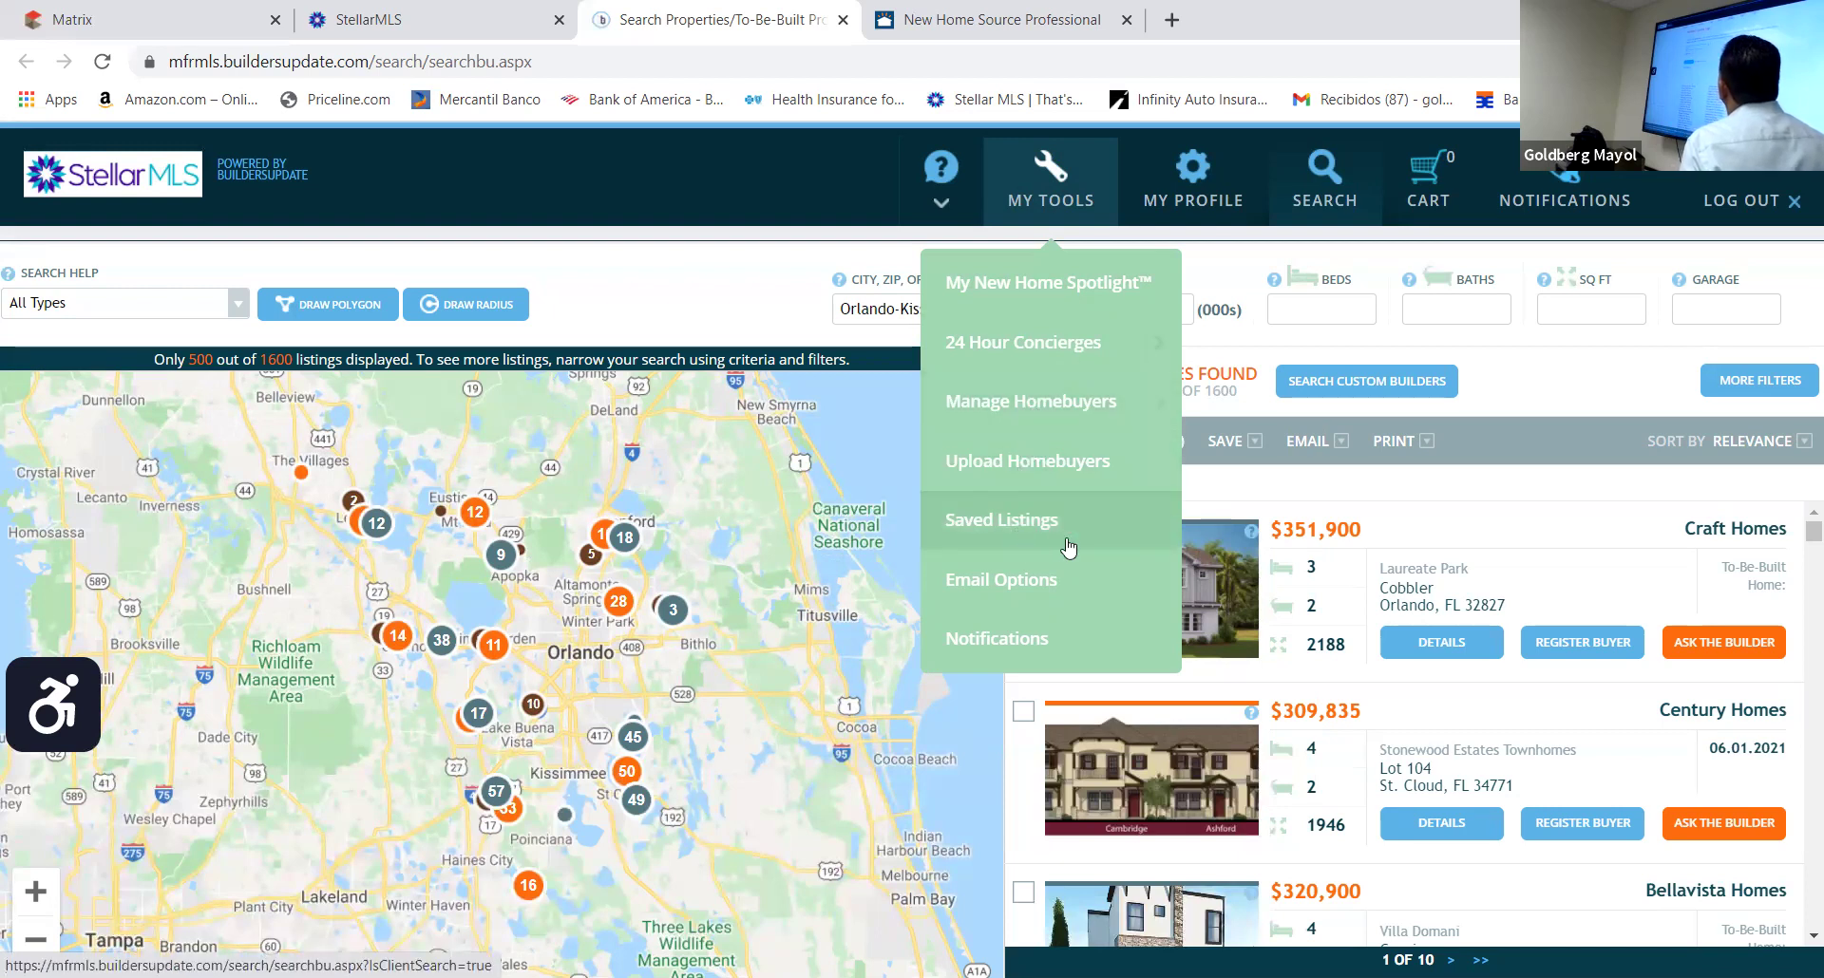
Browse the new-construction listings for Orlando-Kissimmee Metro and dismiss the listing preview on the map
scroll(613, 586, "down", 1)
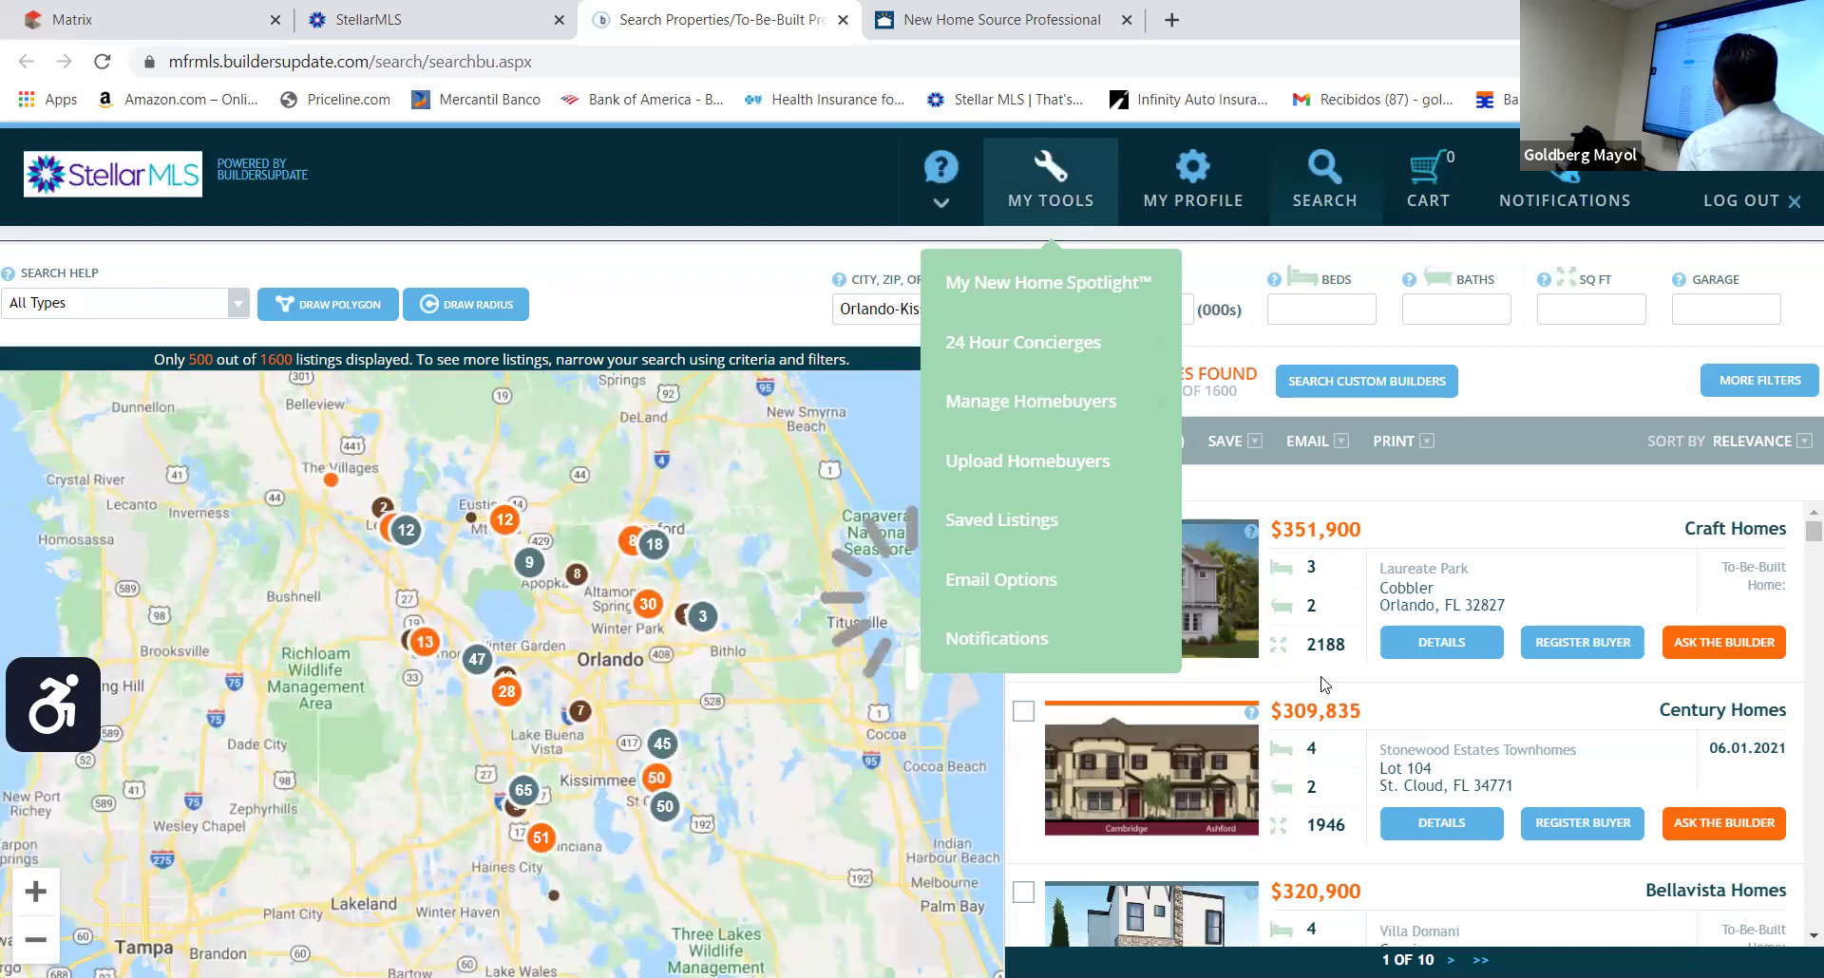
scroll(1325, 684, "down", 1)
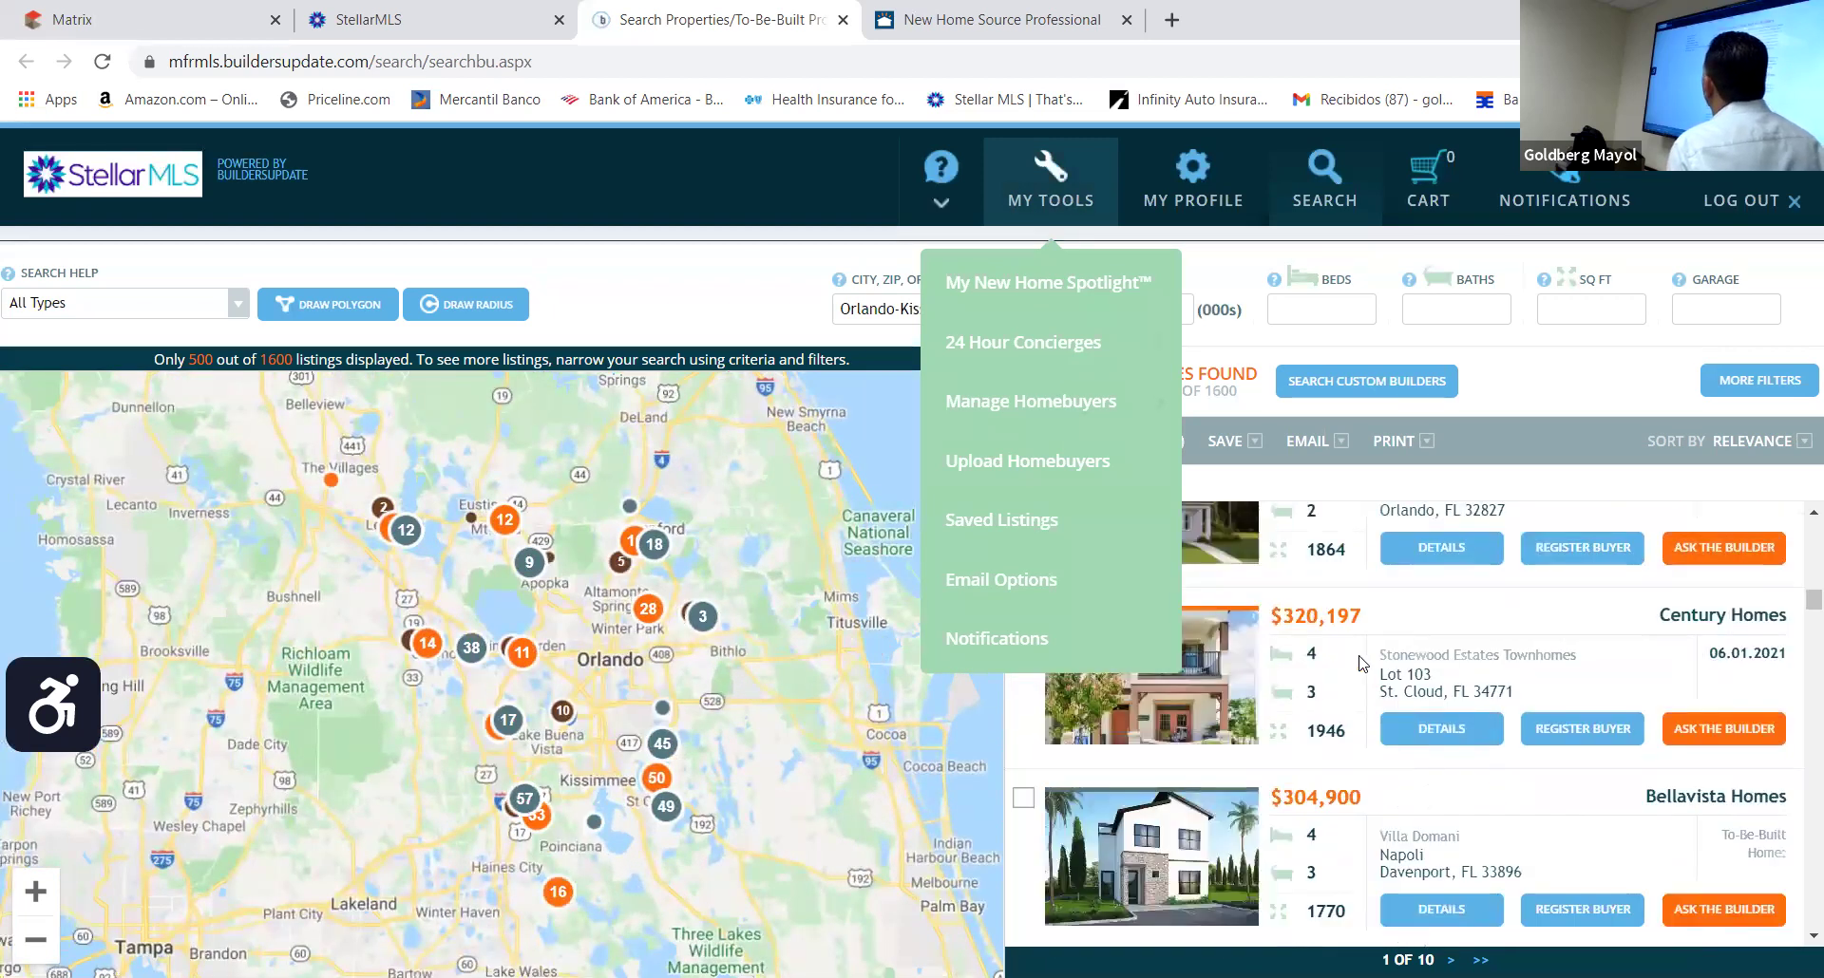
scroll(1363, 662, "down", 1)
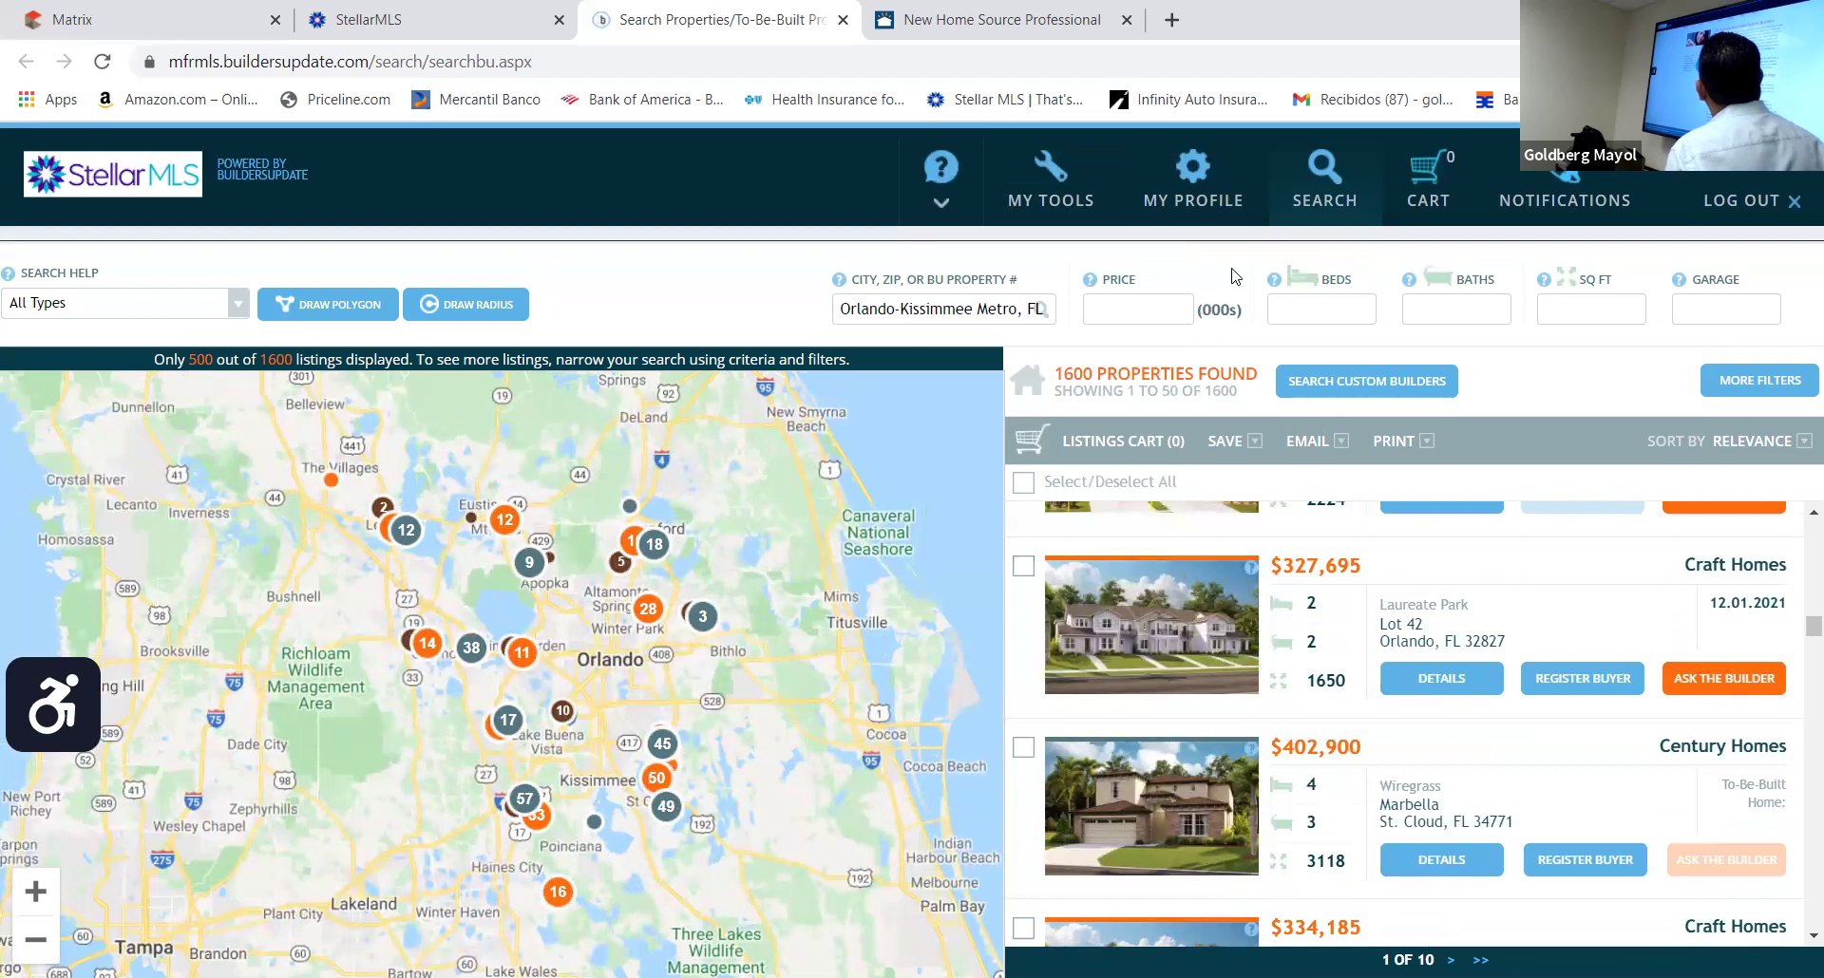
scroll(1107, 509, "up", 2)
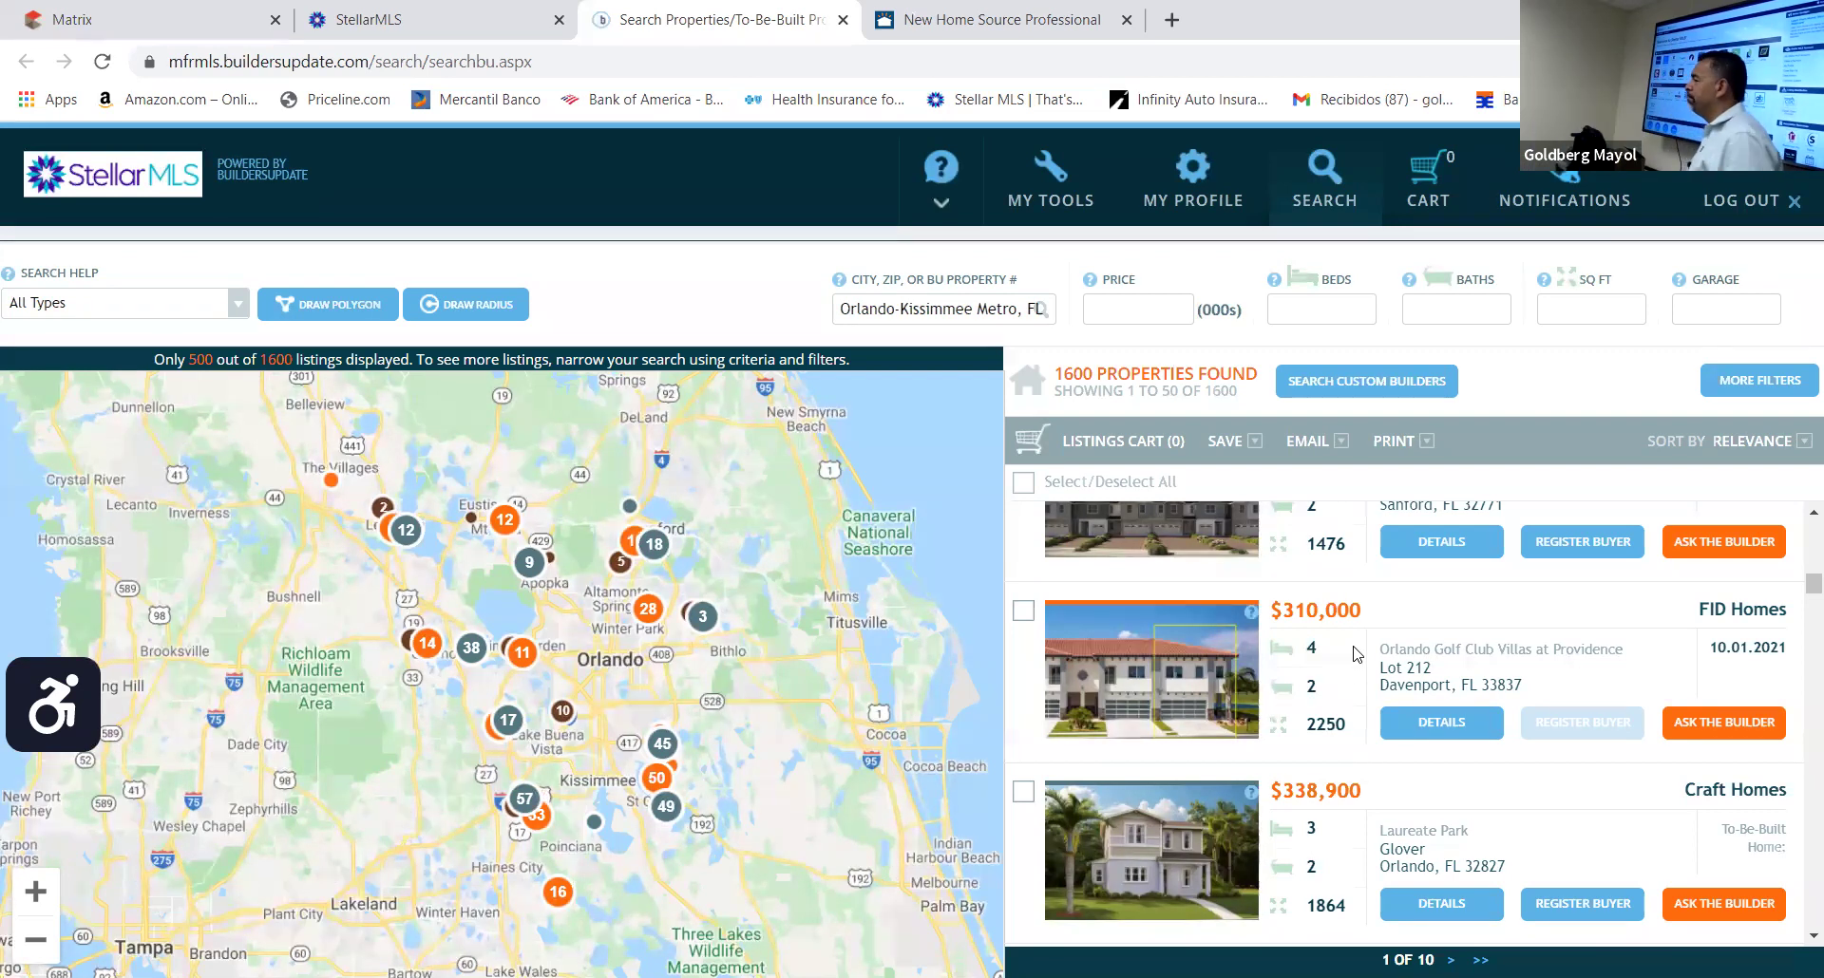
scroll(1292, 717, "down", 5)
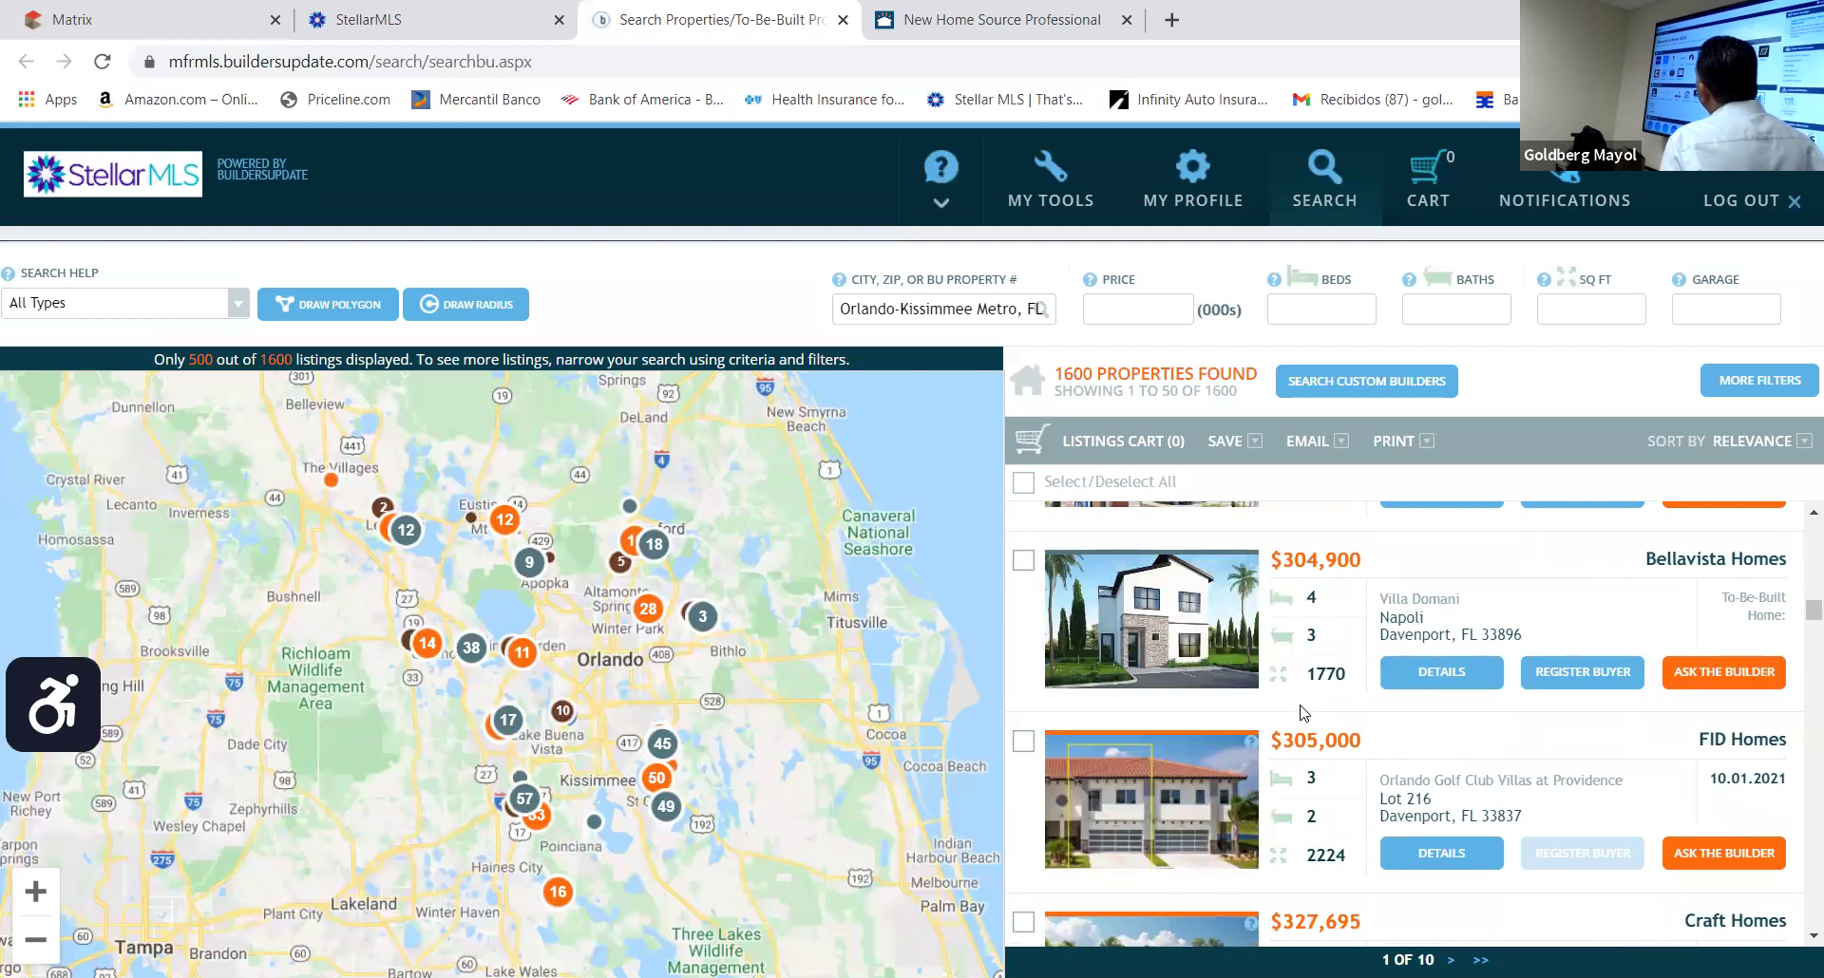
scroll(1292, 708, "down", 4)
scroll(1287, 705, "up", 6)
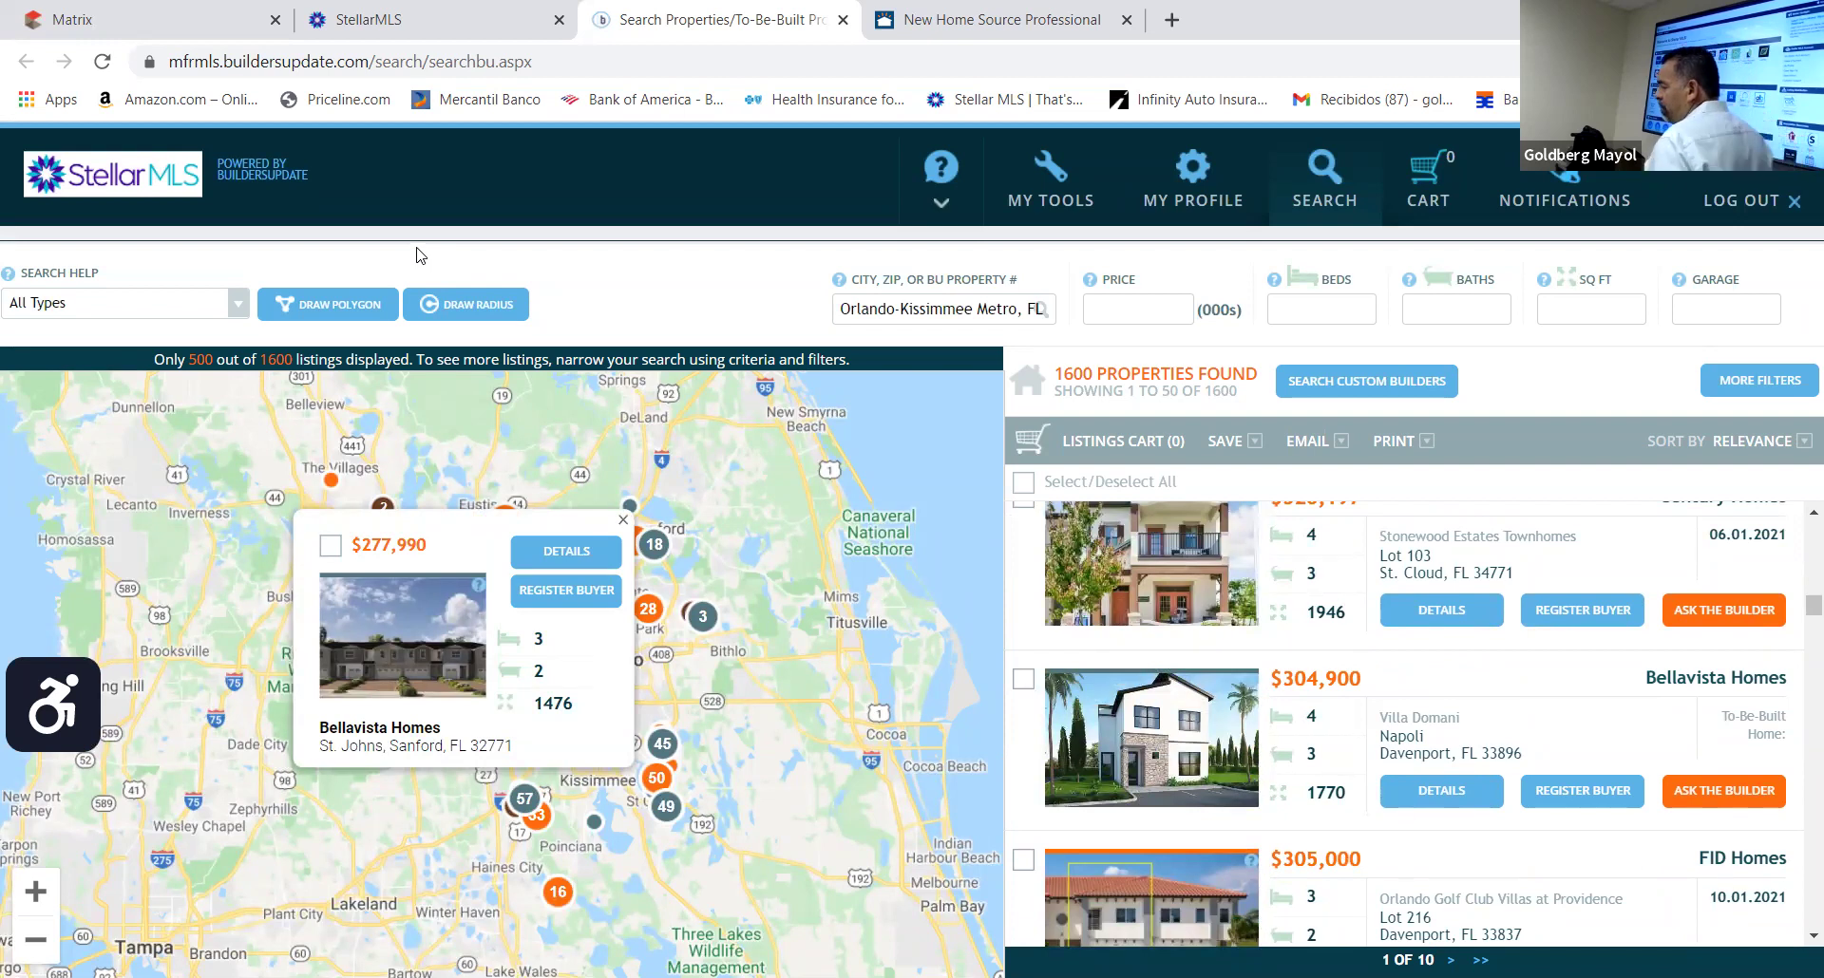
left_click(623, 520)
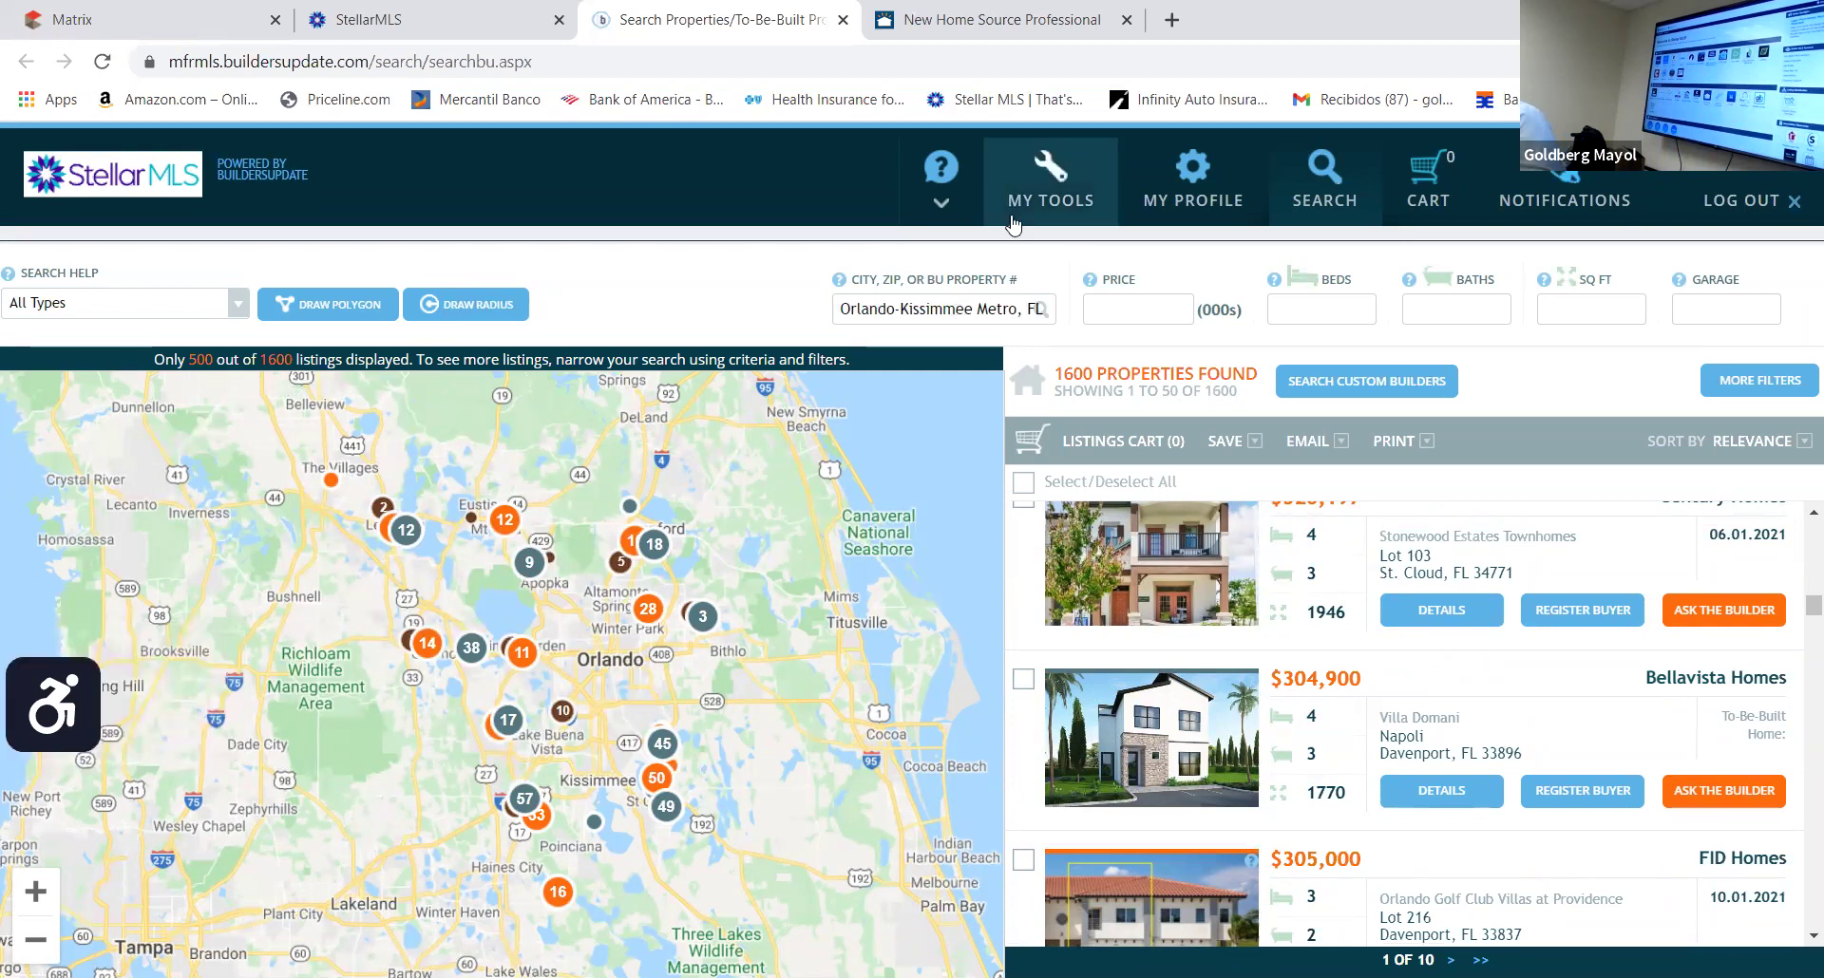
Open the agent's Builders Update profile and review its picture, logo, contact information and remaining sections
left_click(1195, 185)
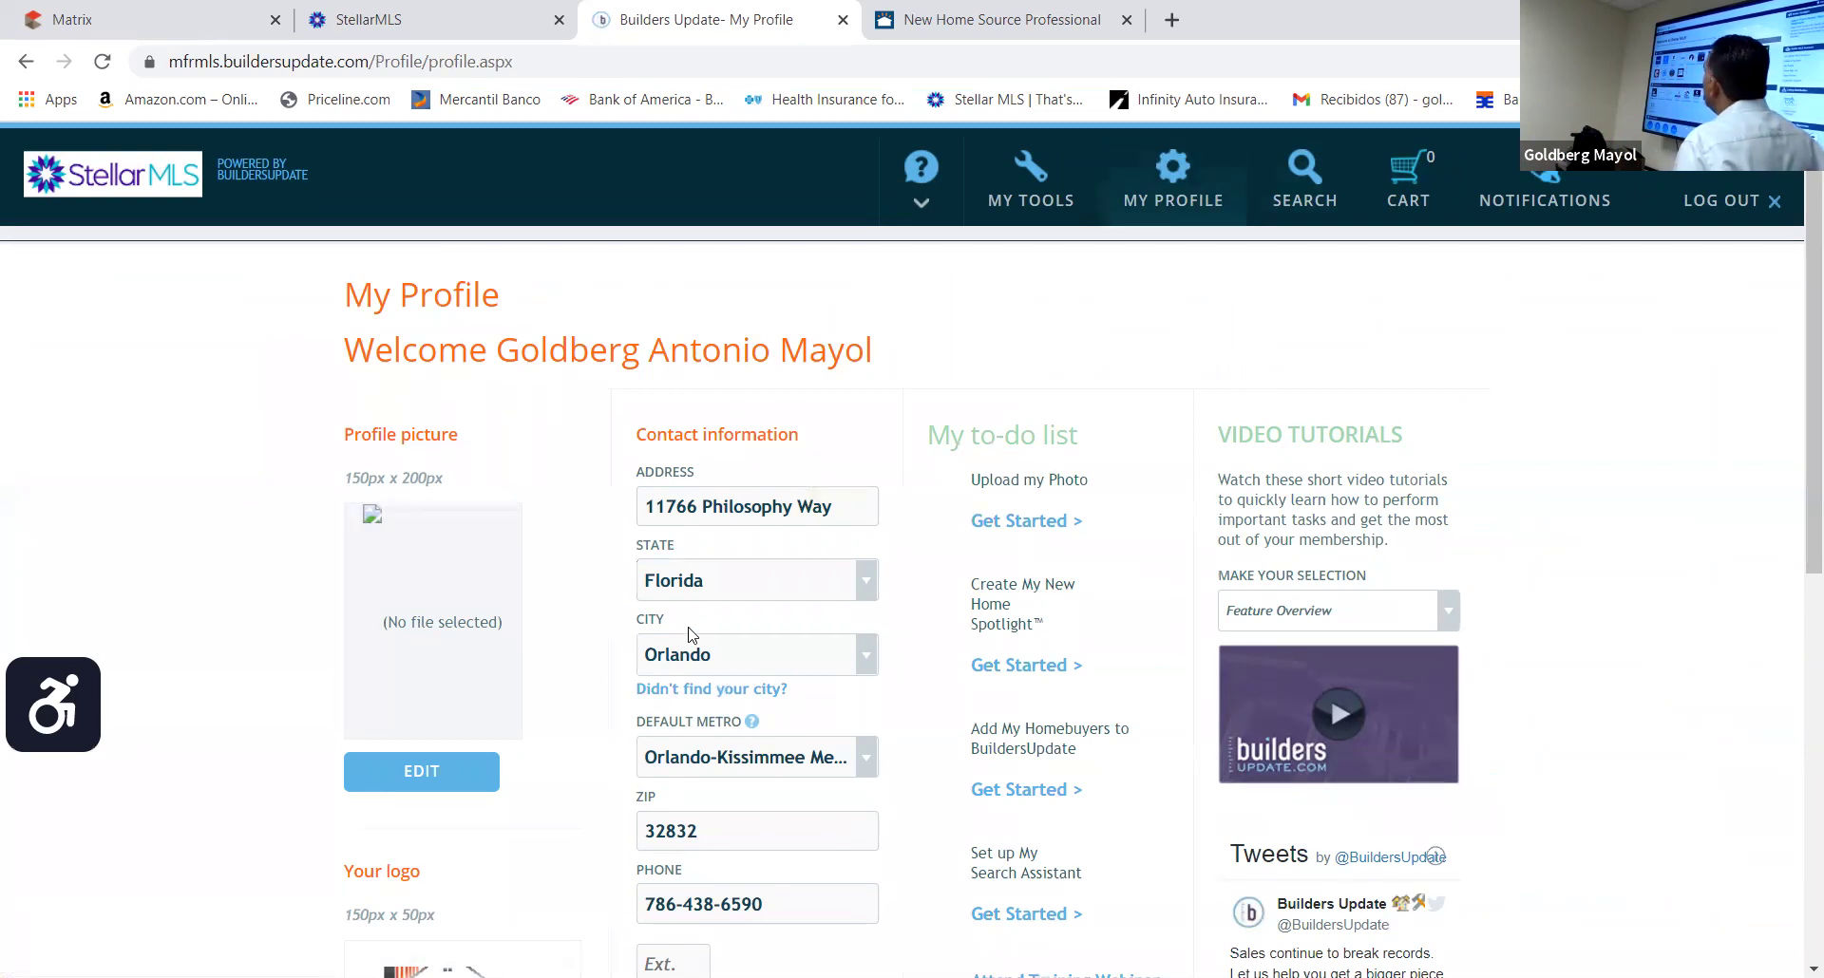
scroll(698, 627, "down", 4)
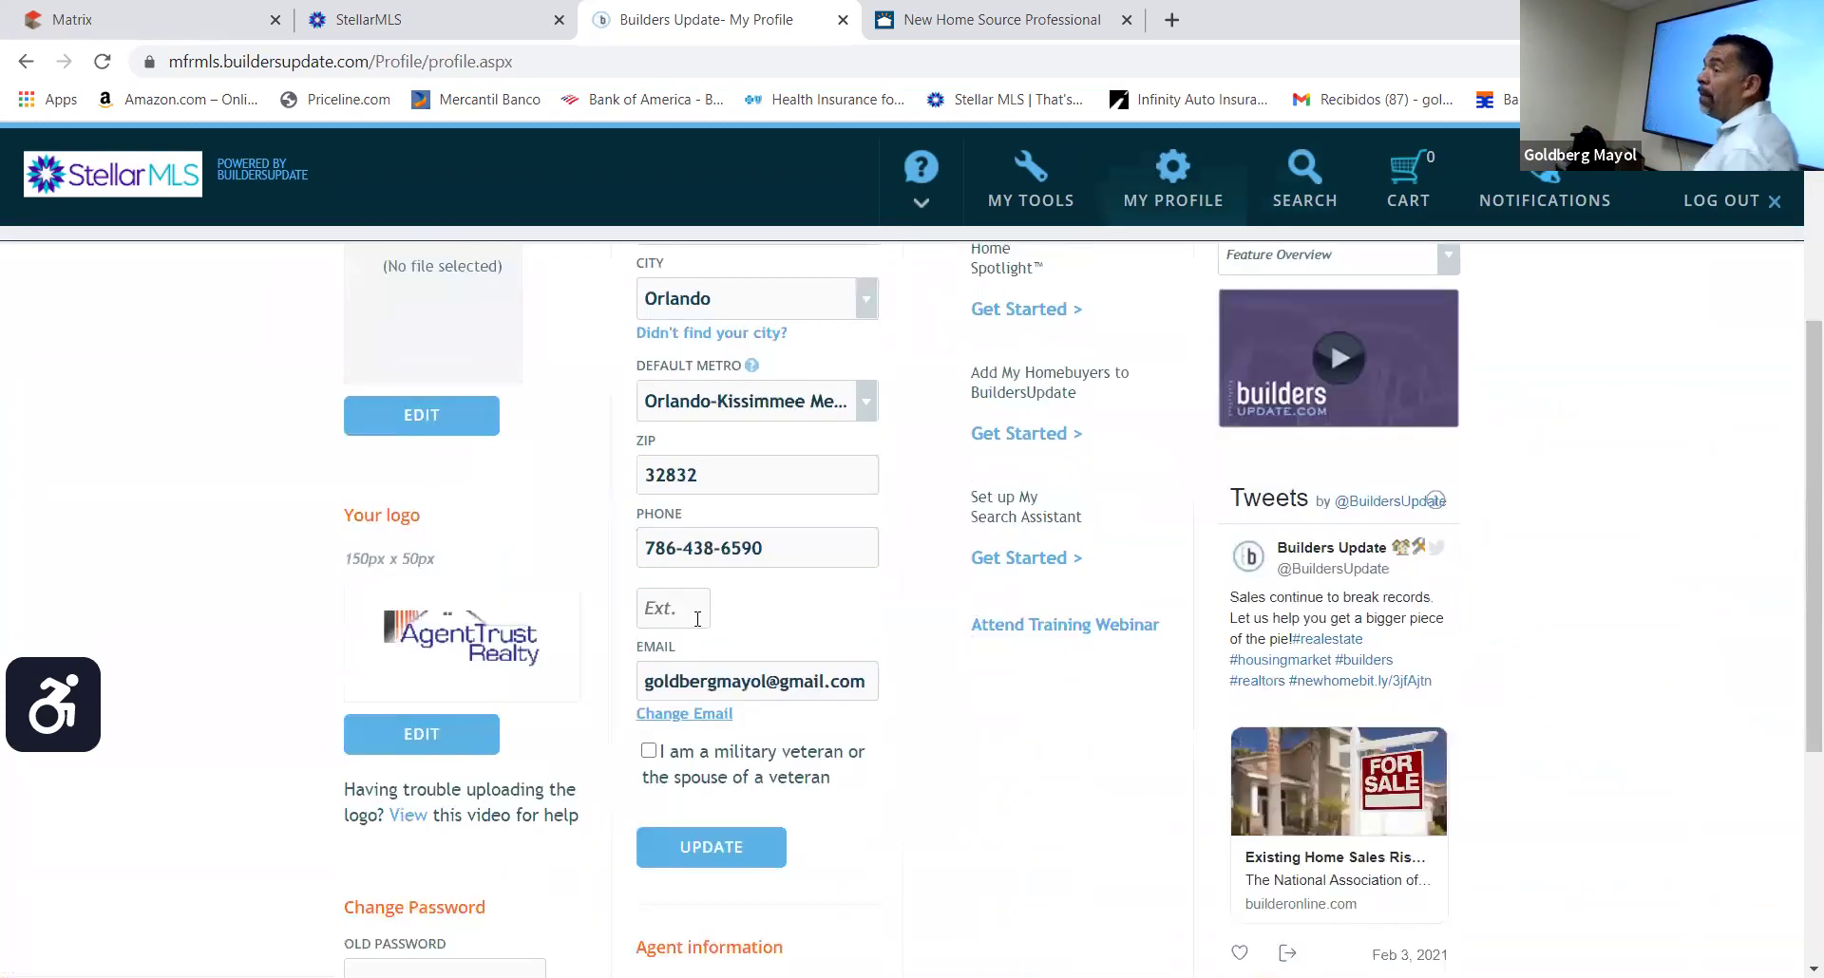
scroll(692, 623, "down", 4)
scroll(611, 651, "up", 8)
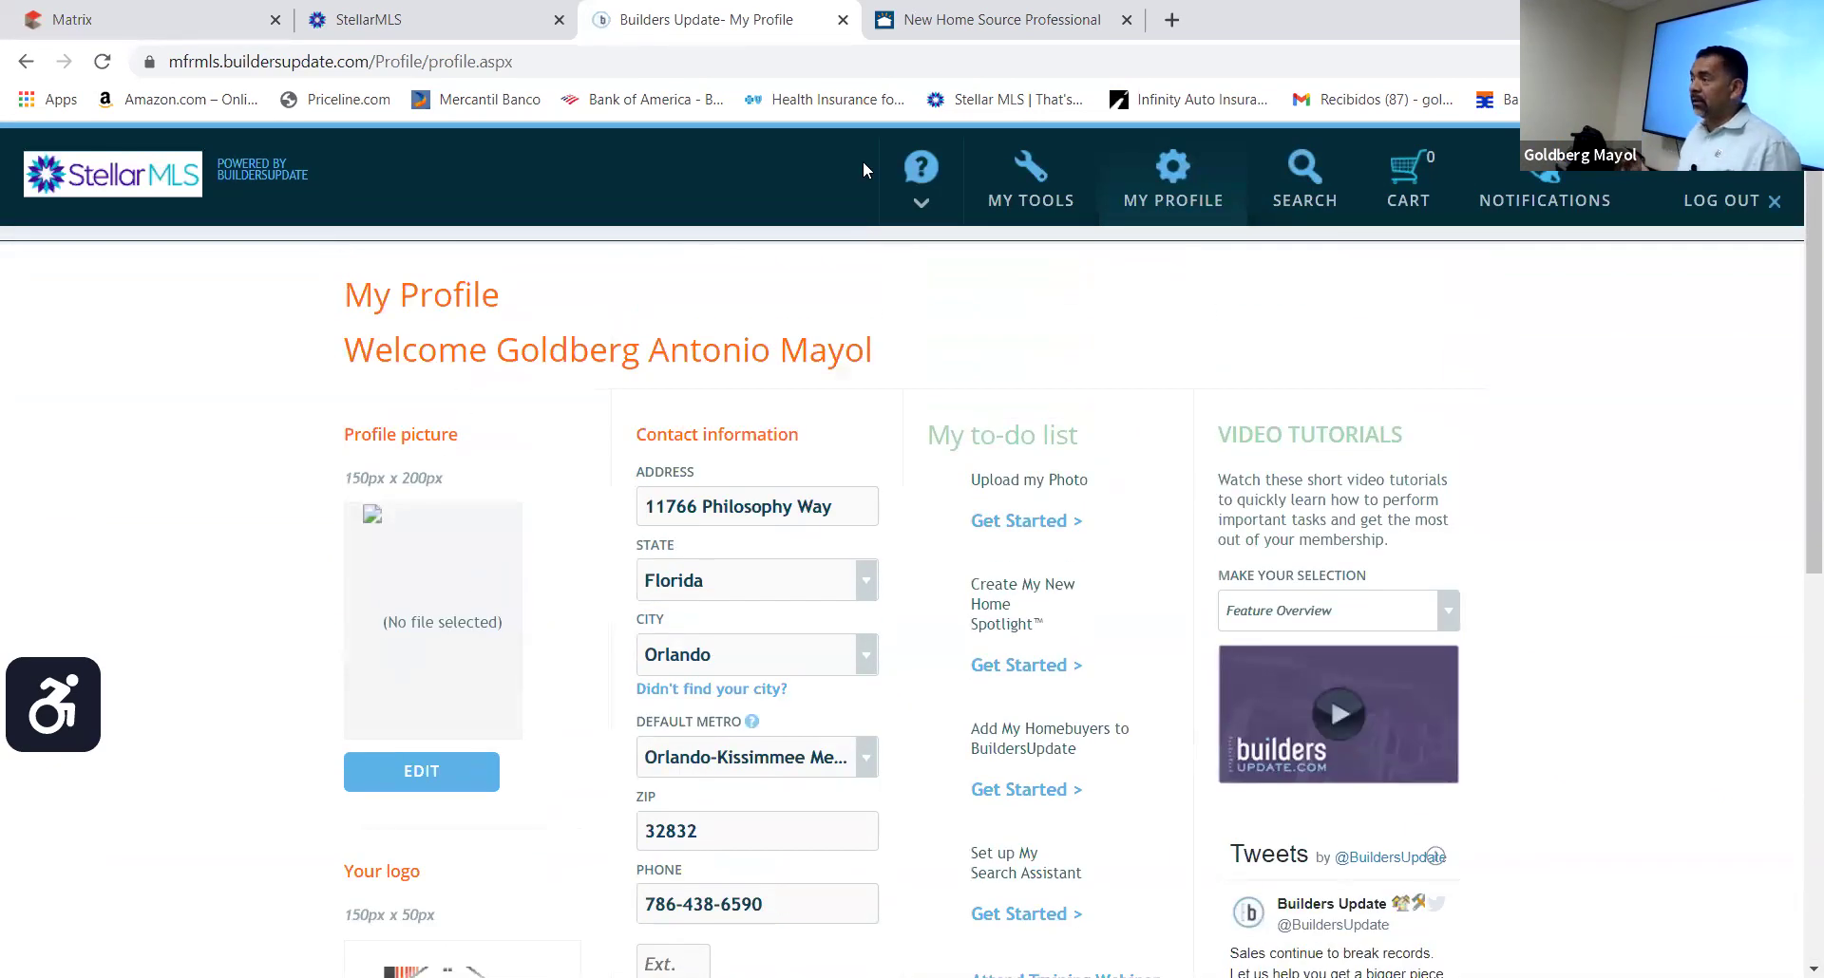
Close the New Home Source Professional page and switch back to the Stellar MLS dashboard
left_click(1127, 20)
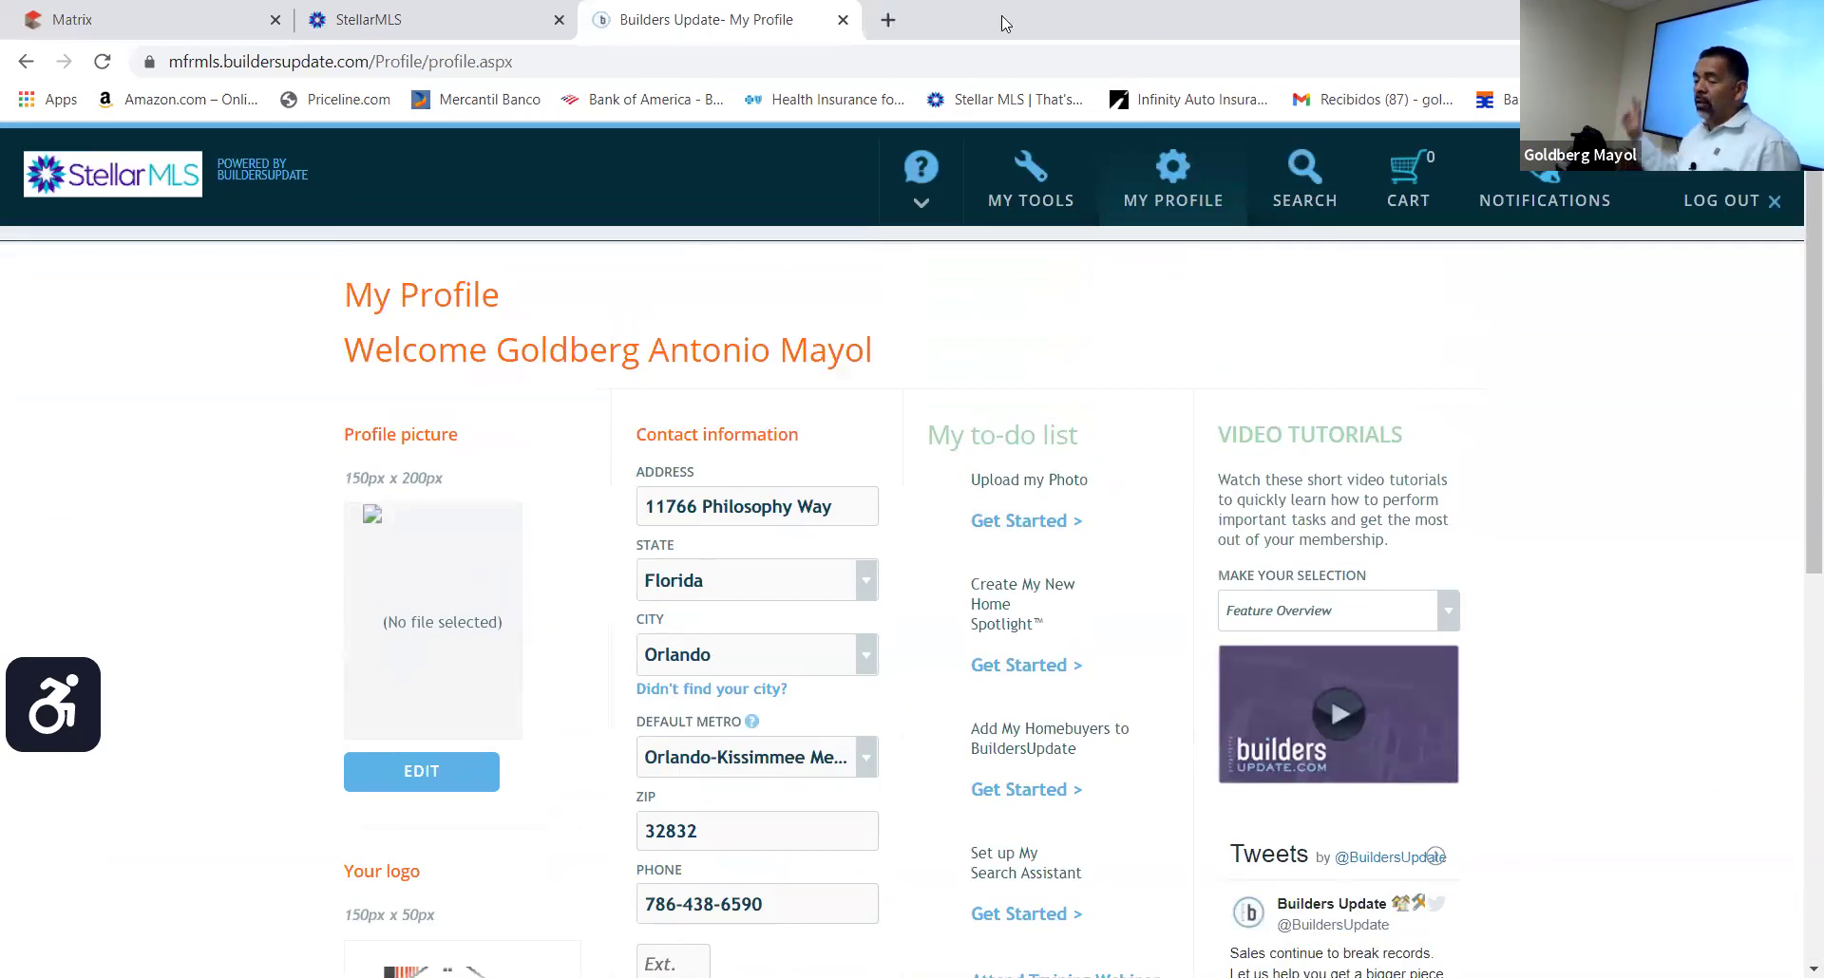
left_click(440, 31)
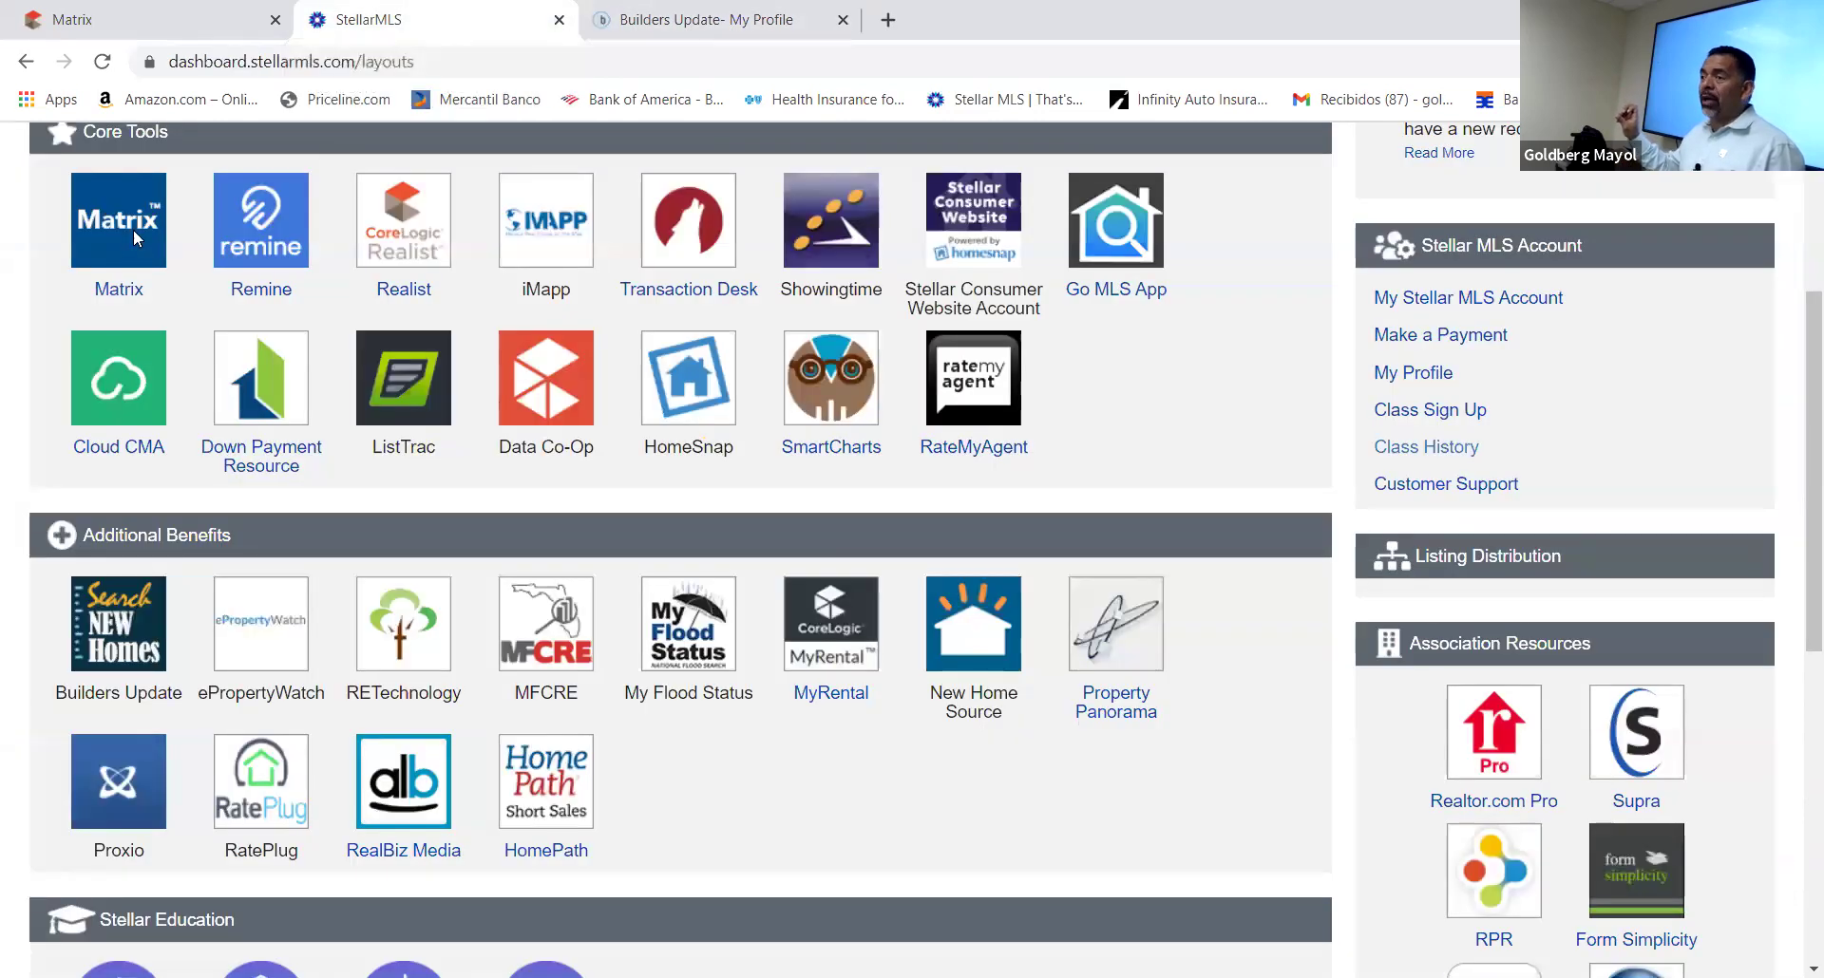
Launch Matrix from the Stellar MLS dashboard and open the personal branding and options page in its settings
left_click(141, 237)
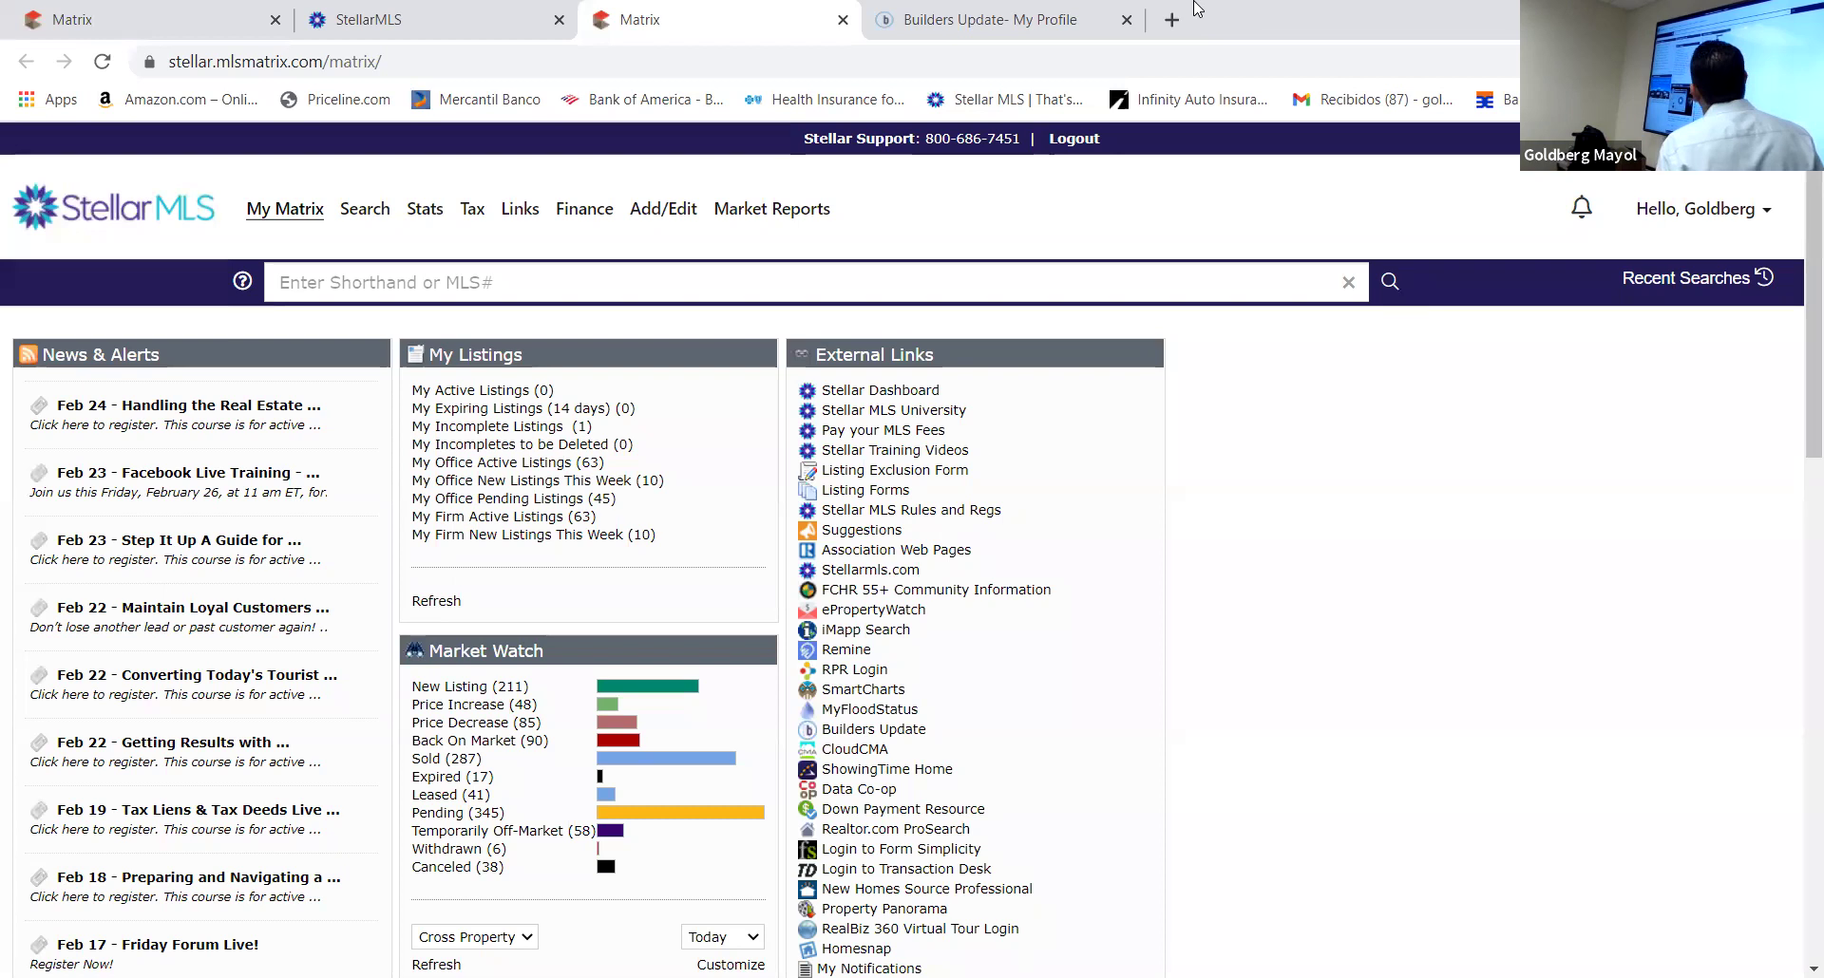
left_click(1697, 209)
left_click(1719, 245)
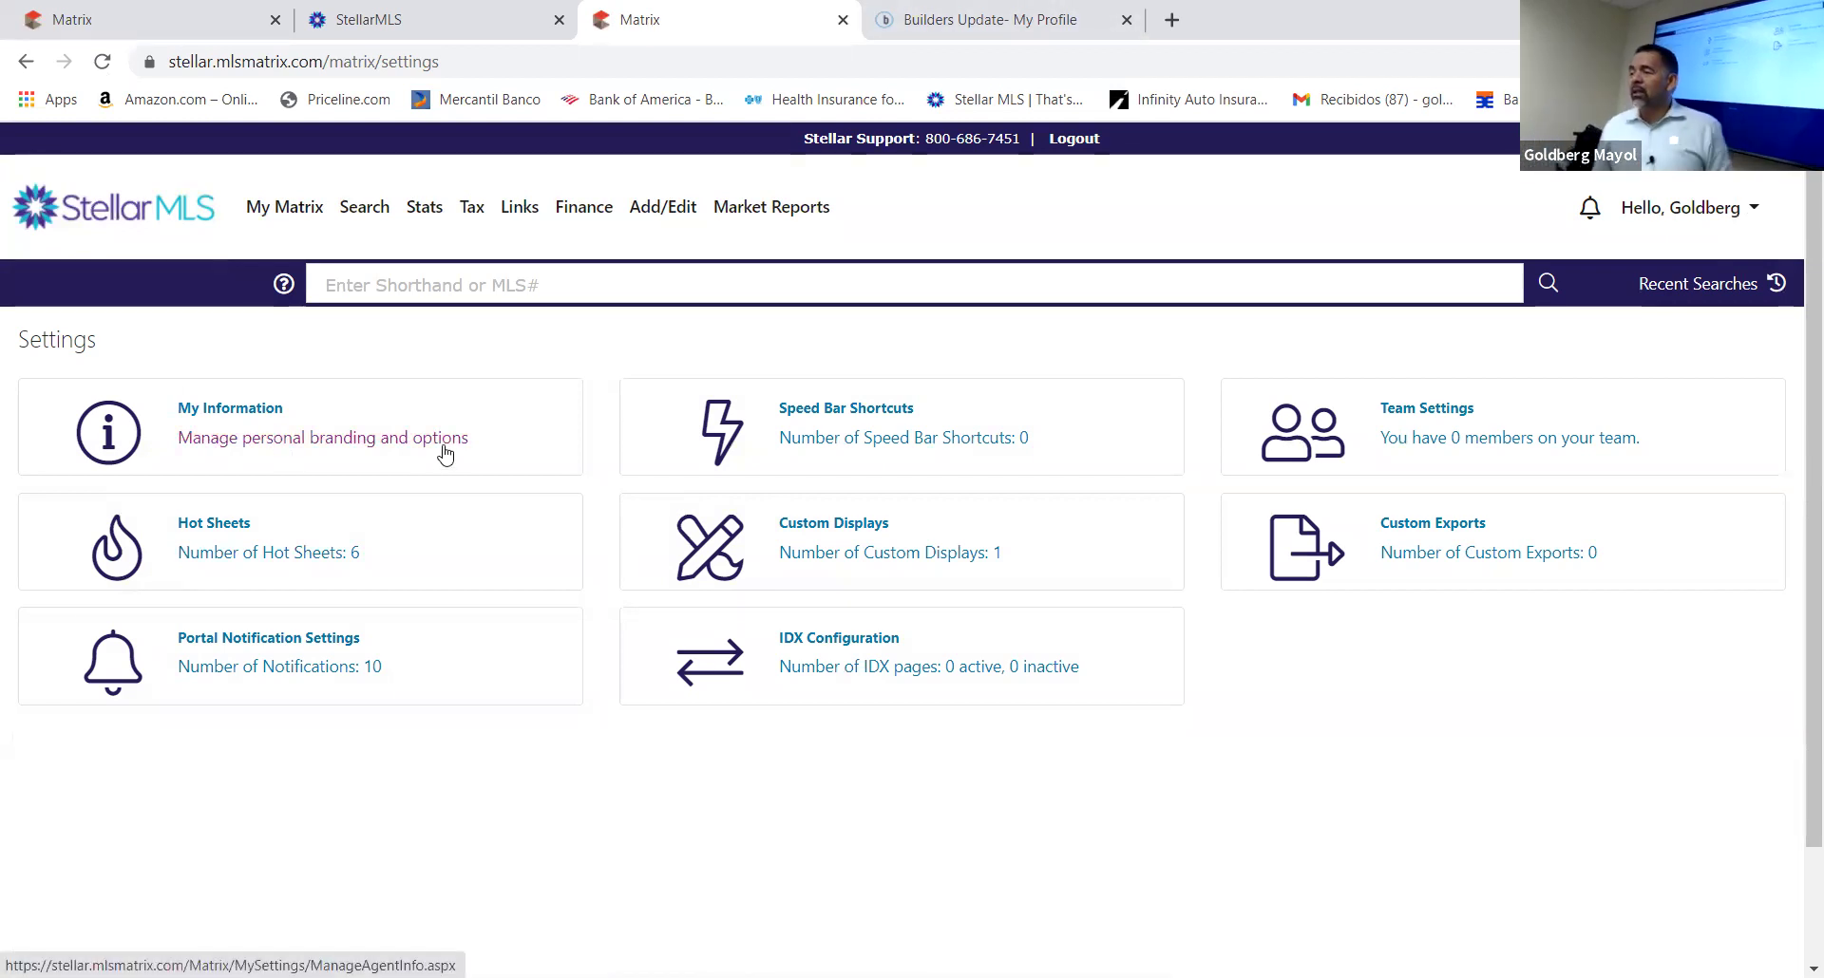
left_click(331, 445)
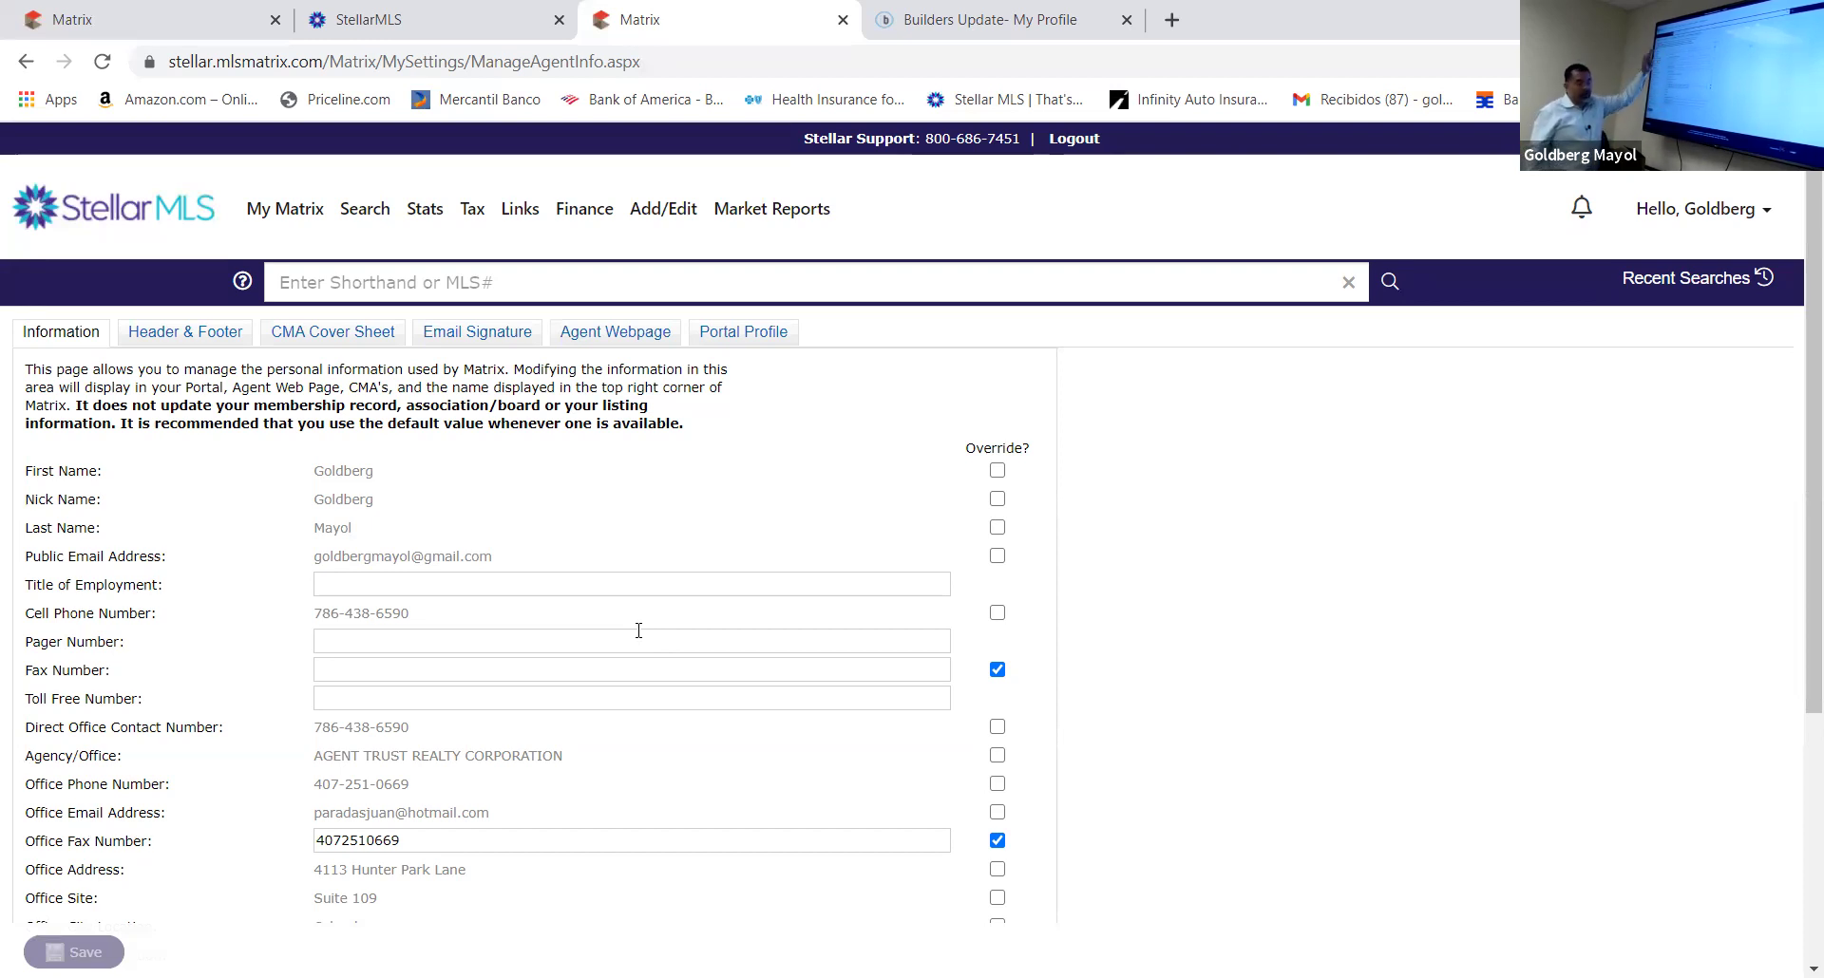
Enable the override for the First Name, Last Name and Public Email Address in the agent's information
left_click(997, 471)
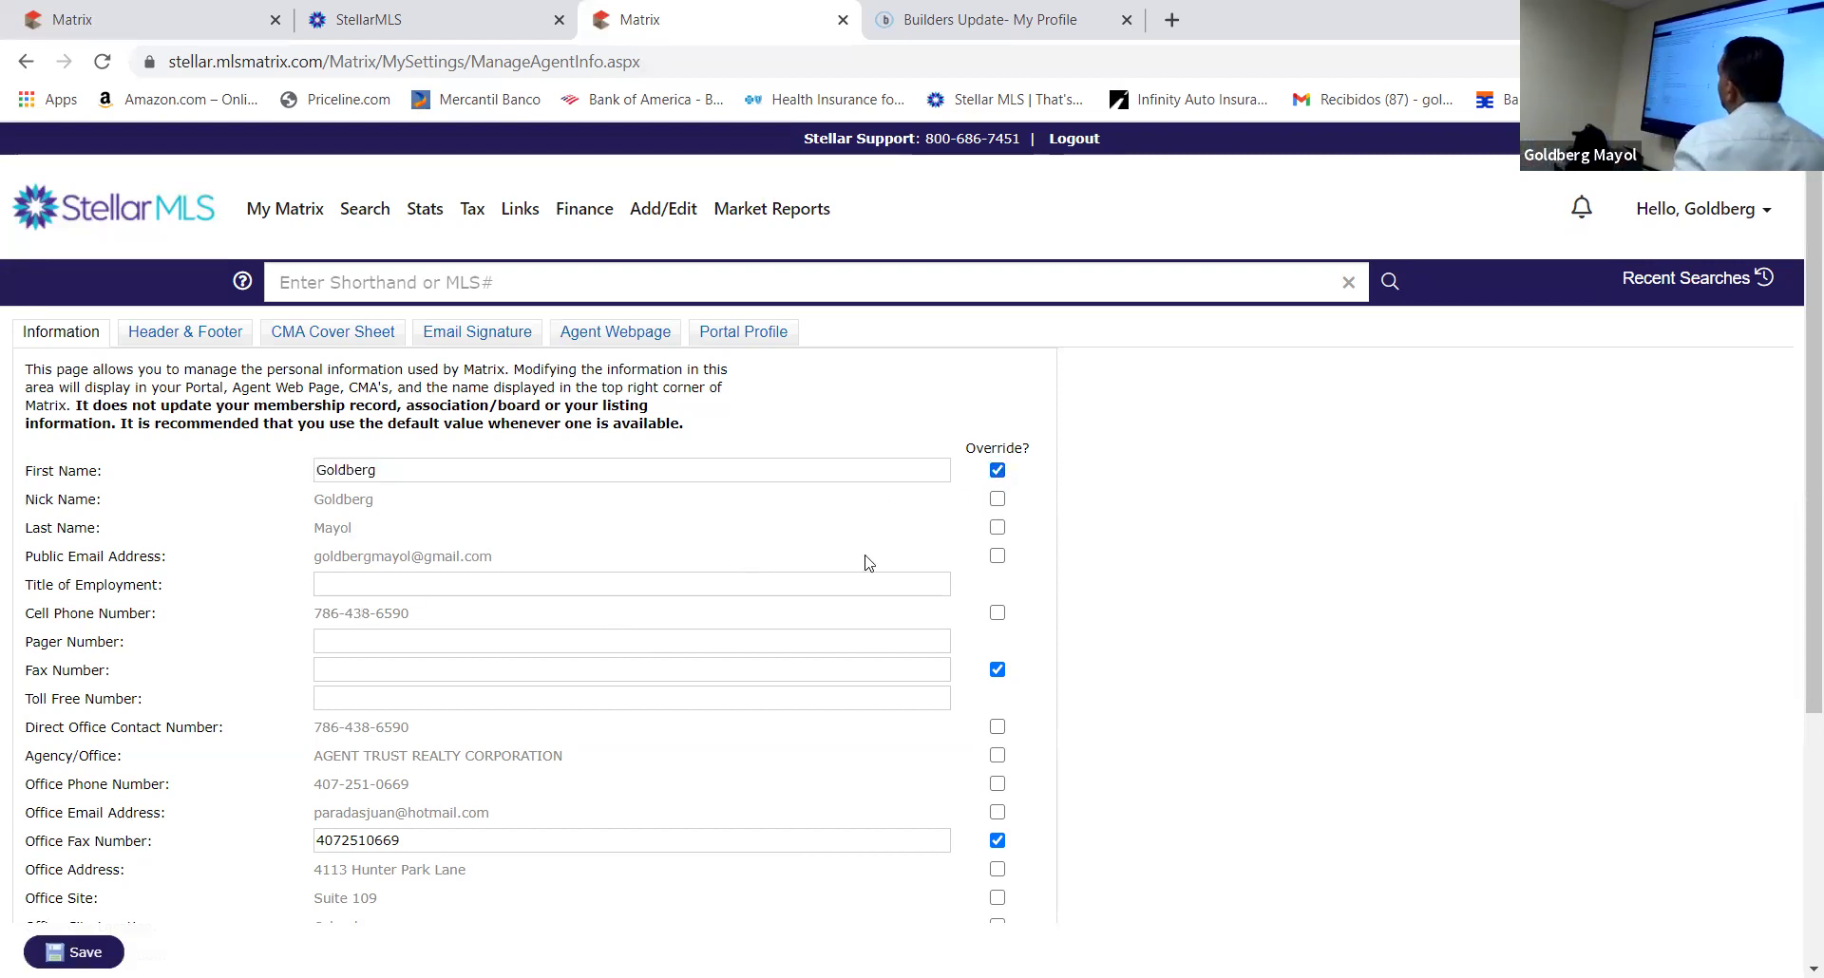
left_click(998, 527)
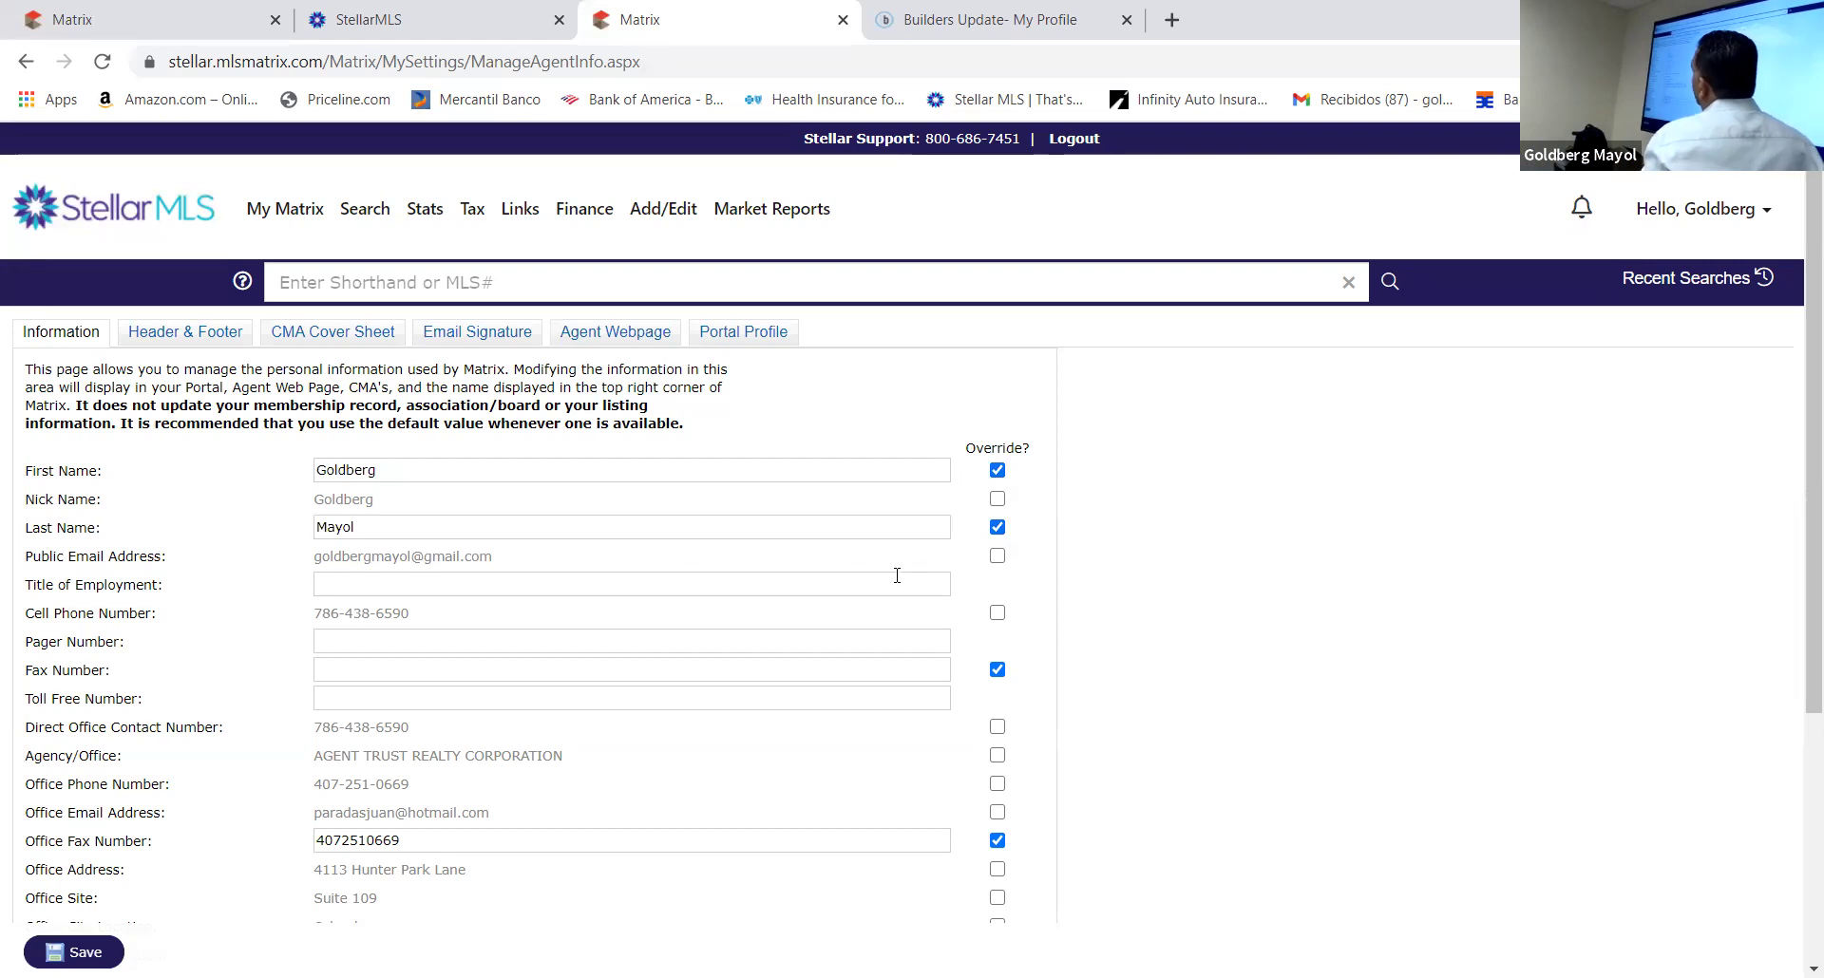
left_click(1000, 558)
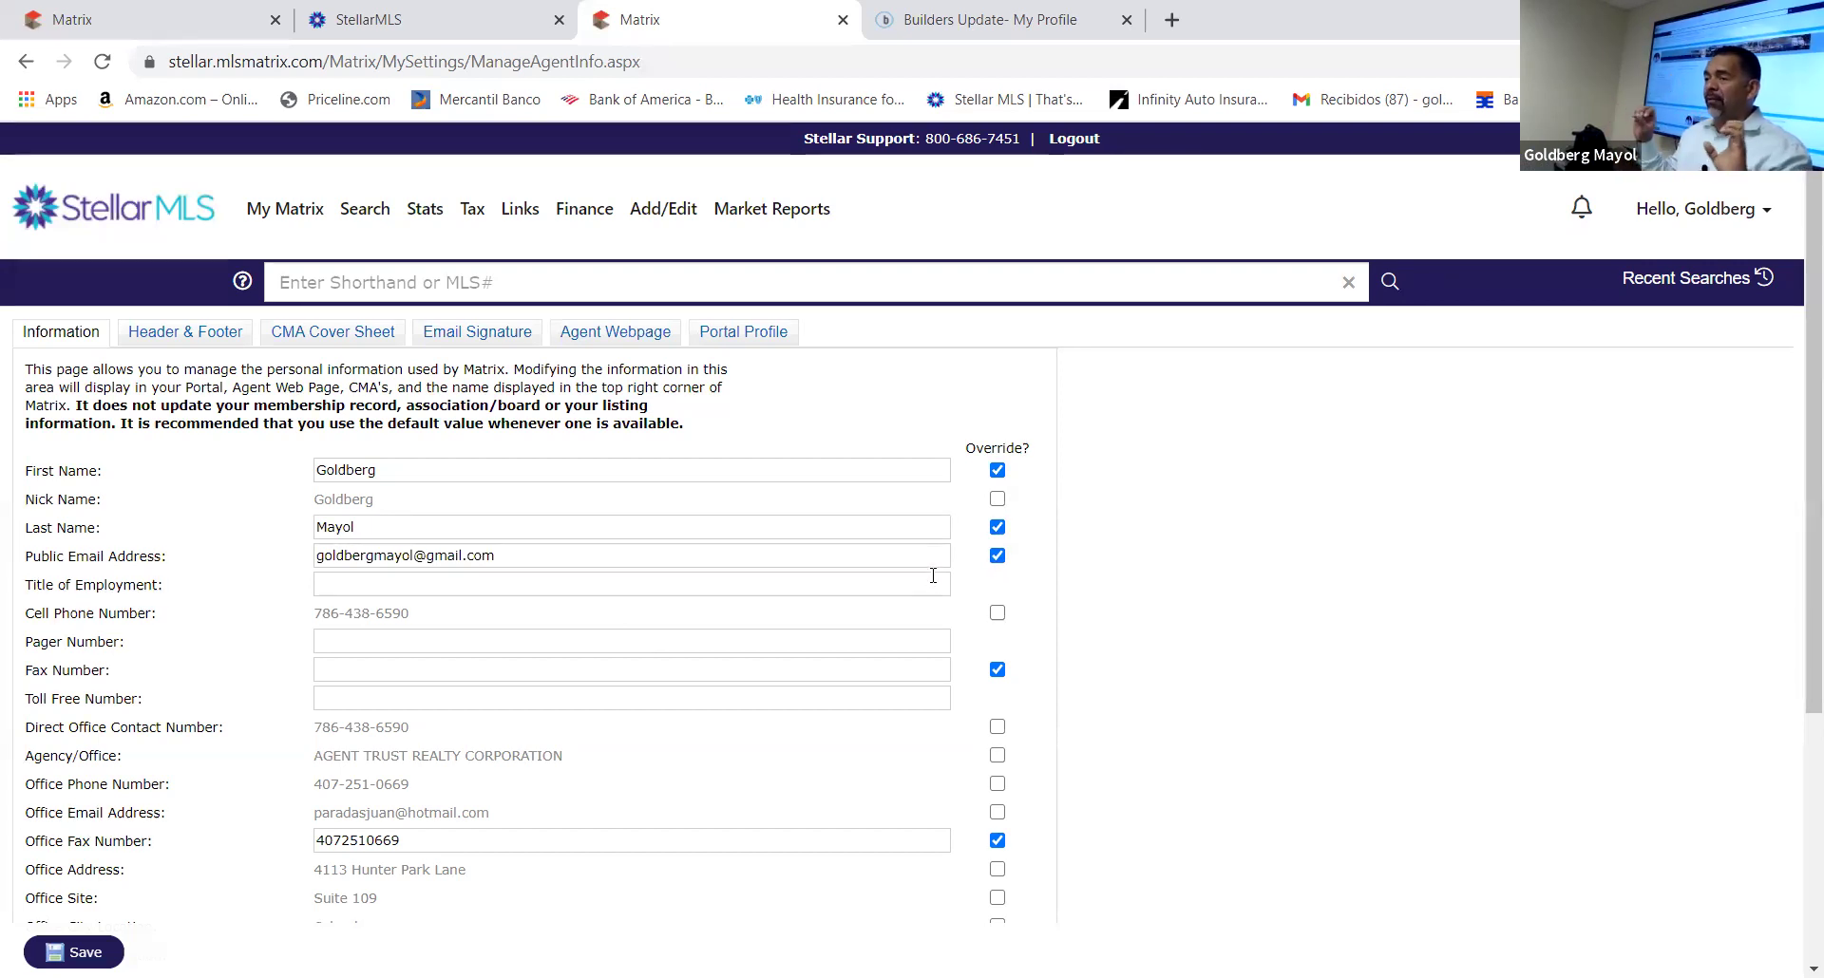
Discard the unsaved information changes and review the Header & Footer settings for the portal header, print header and print footer
left_click(201, 339)
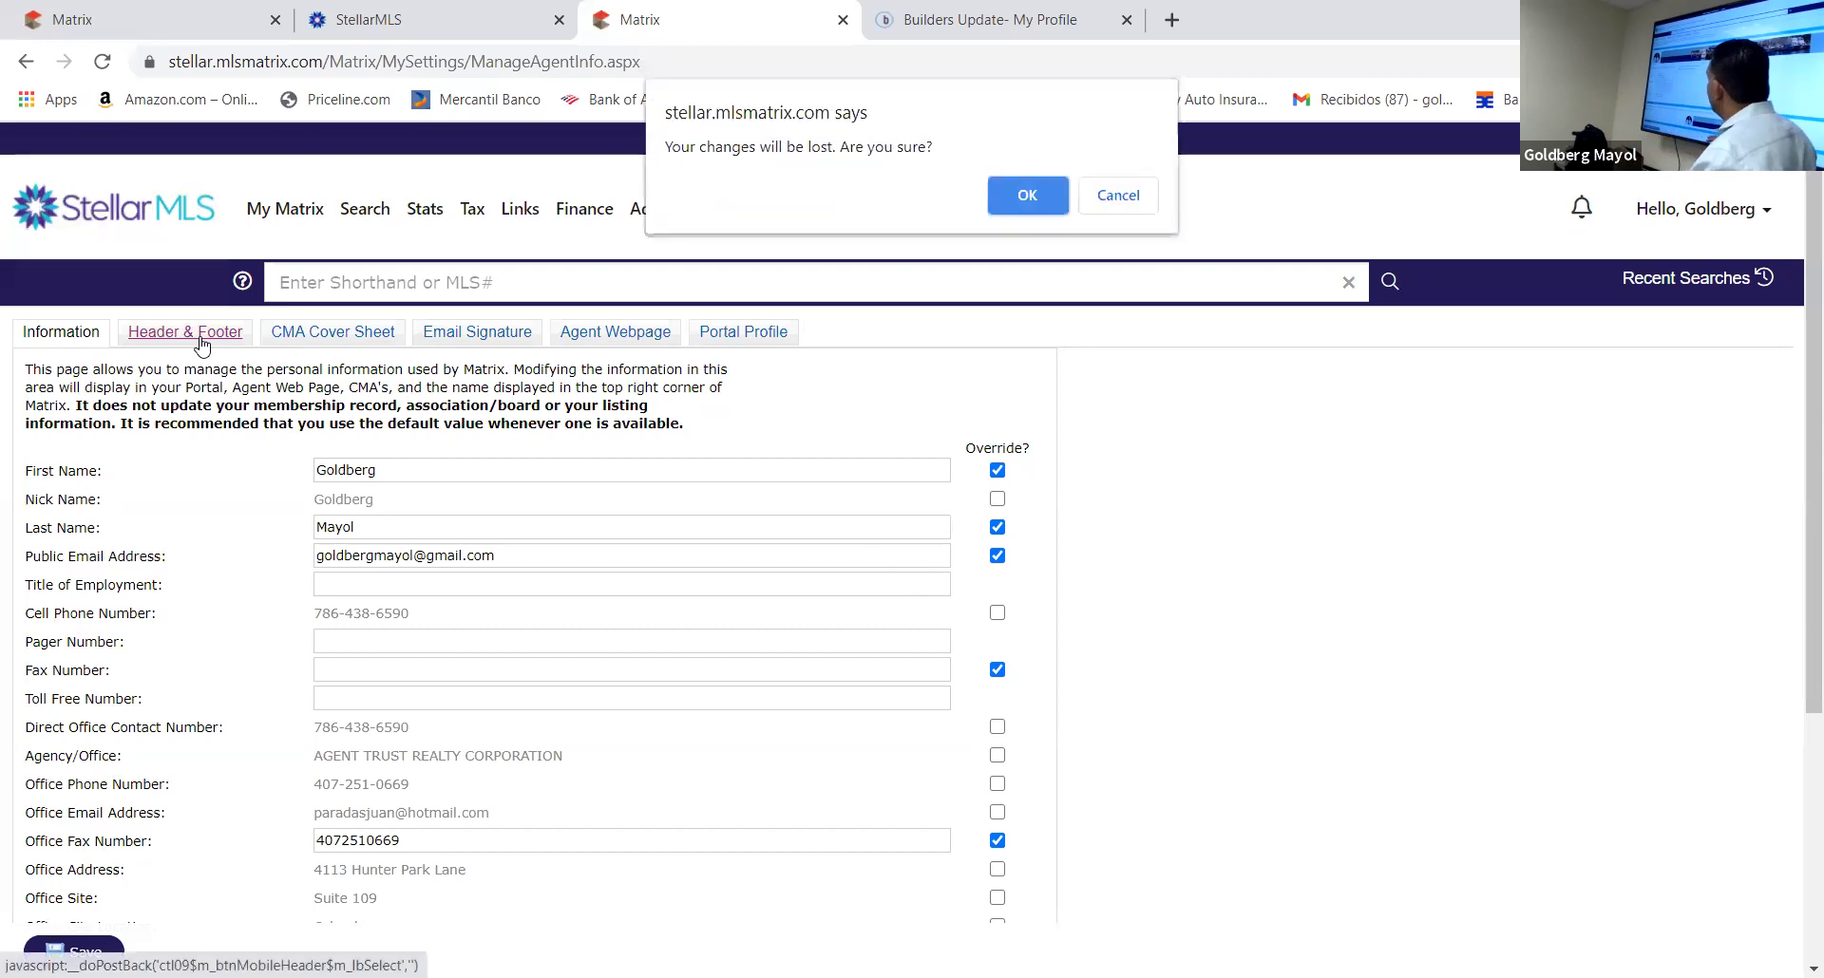
left_click(1035, 204)
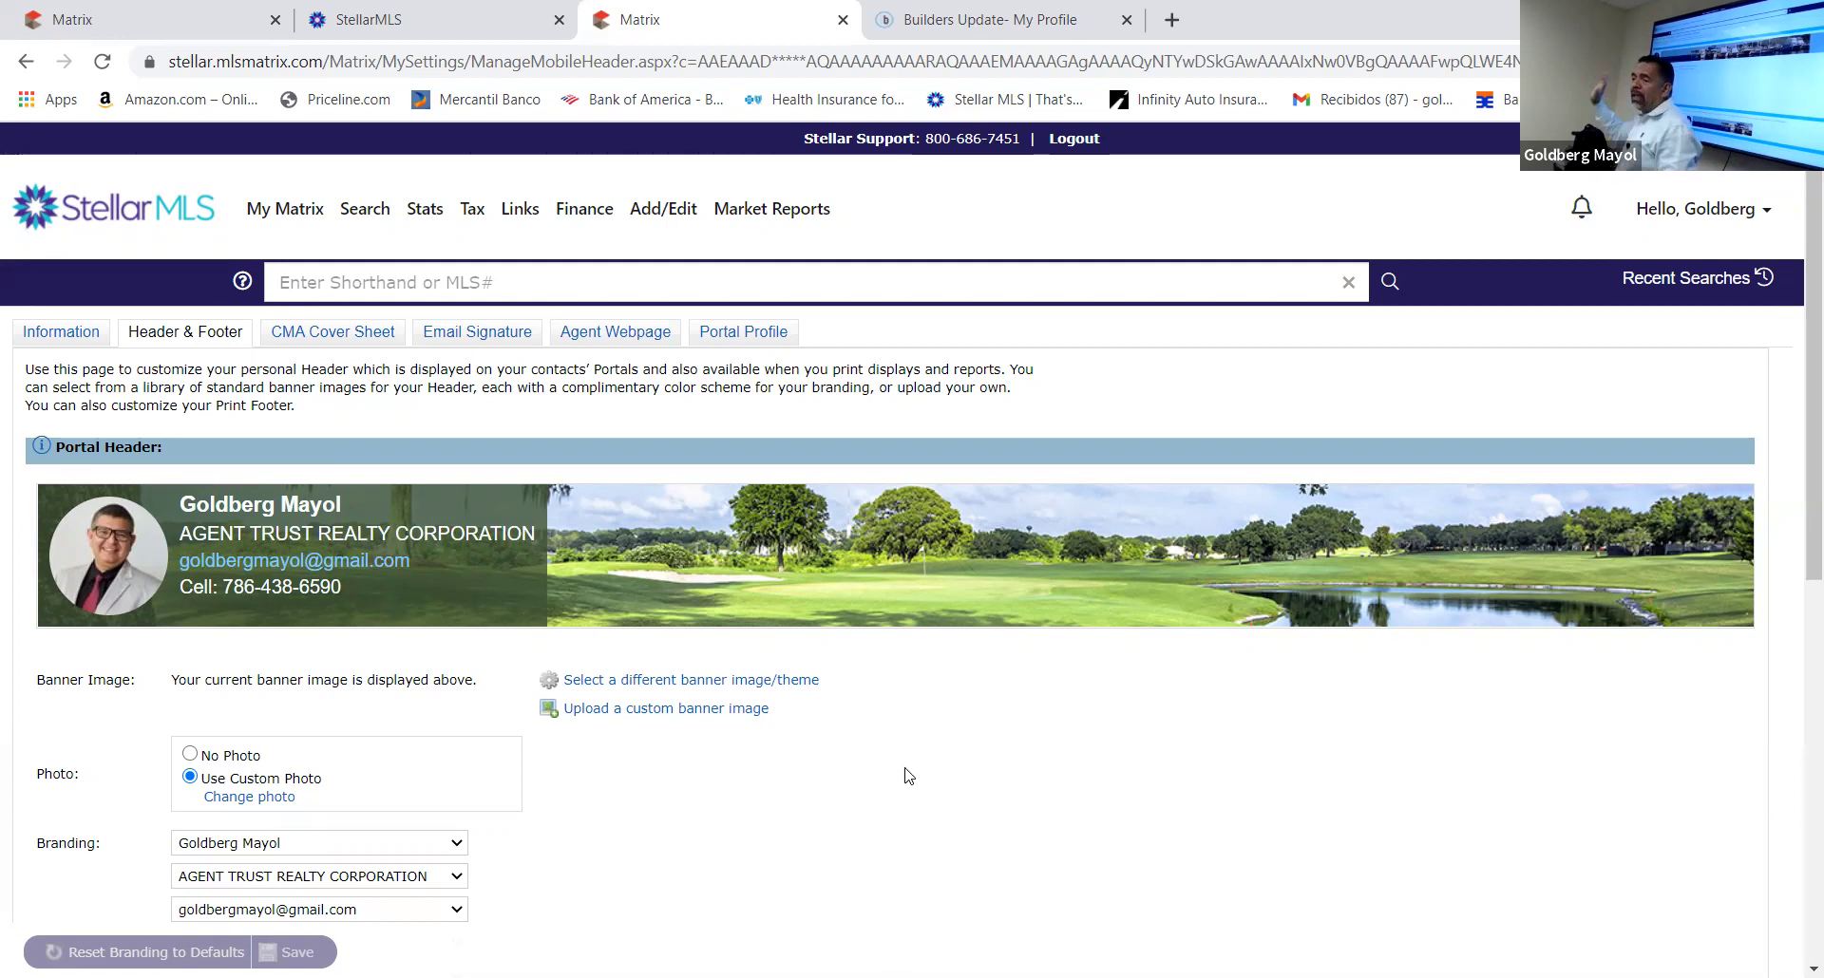
scroll(907, 778, "down", 2)
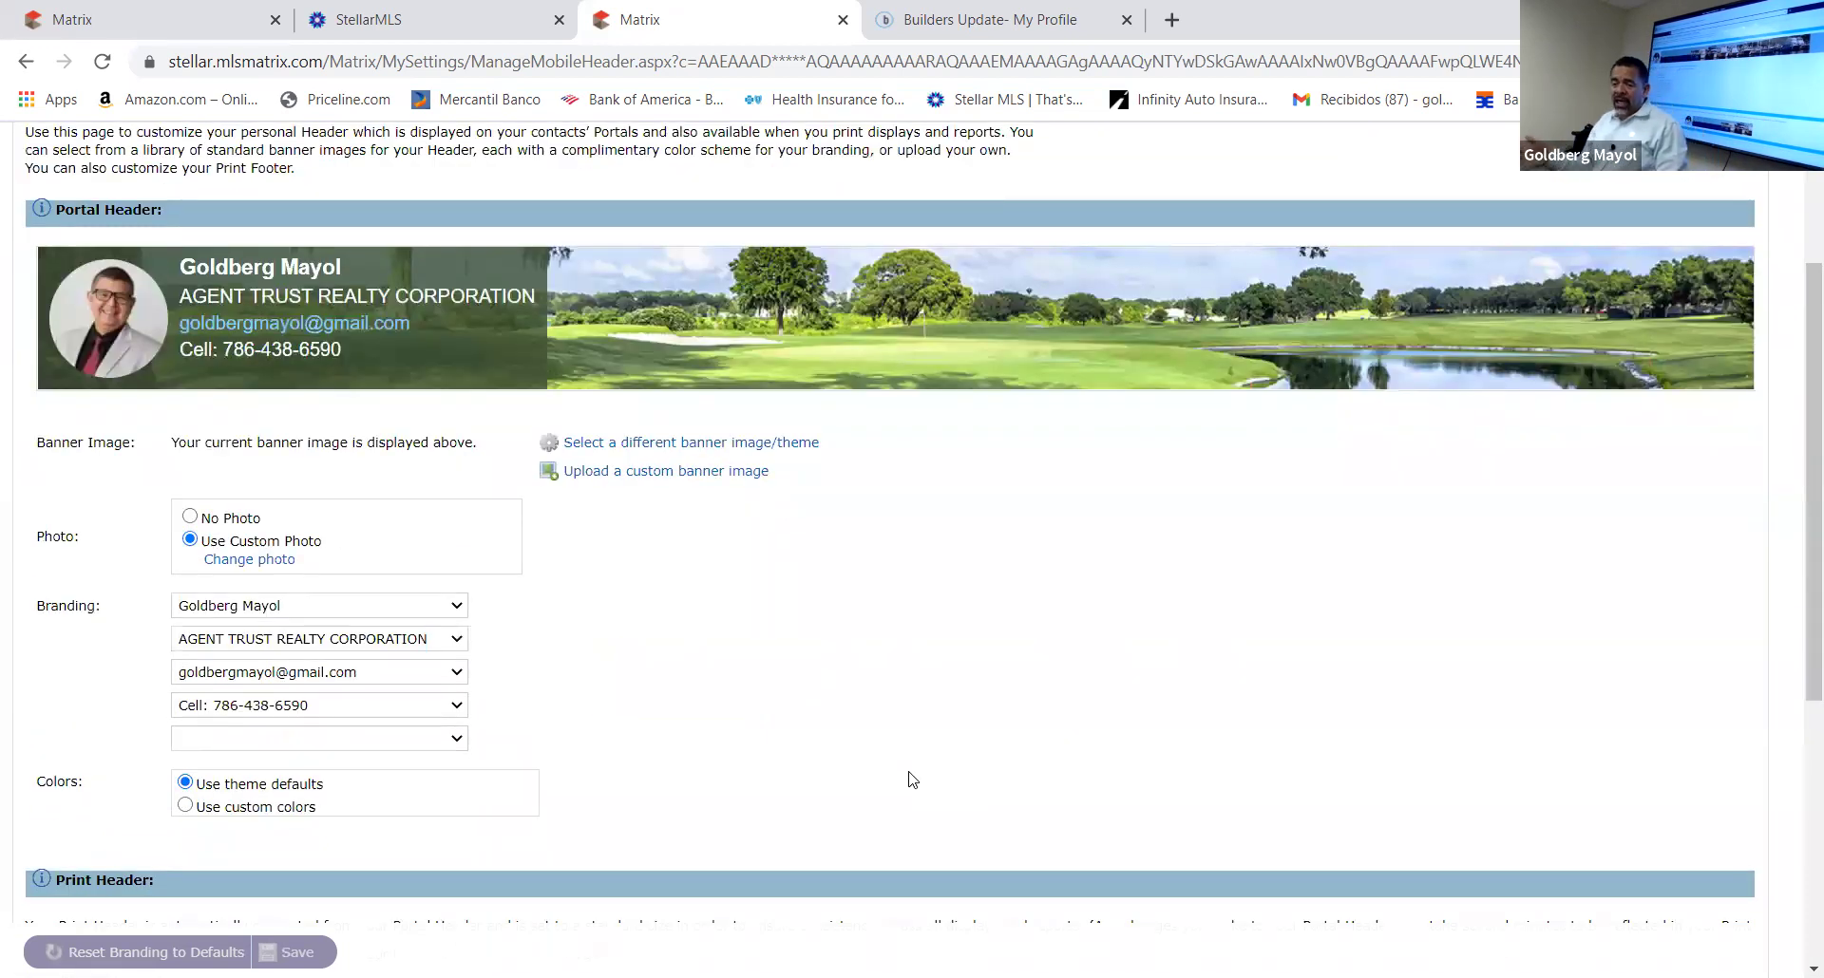
scroll(912, 777, "down", 5)
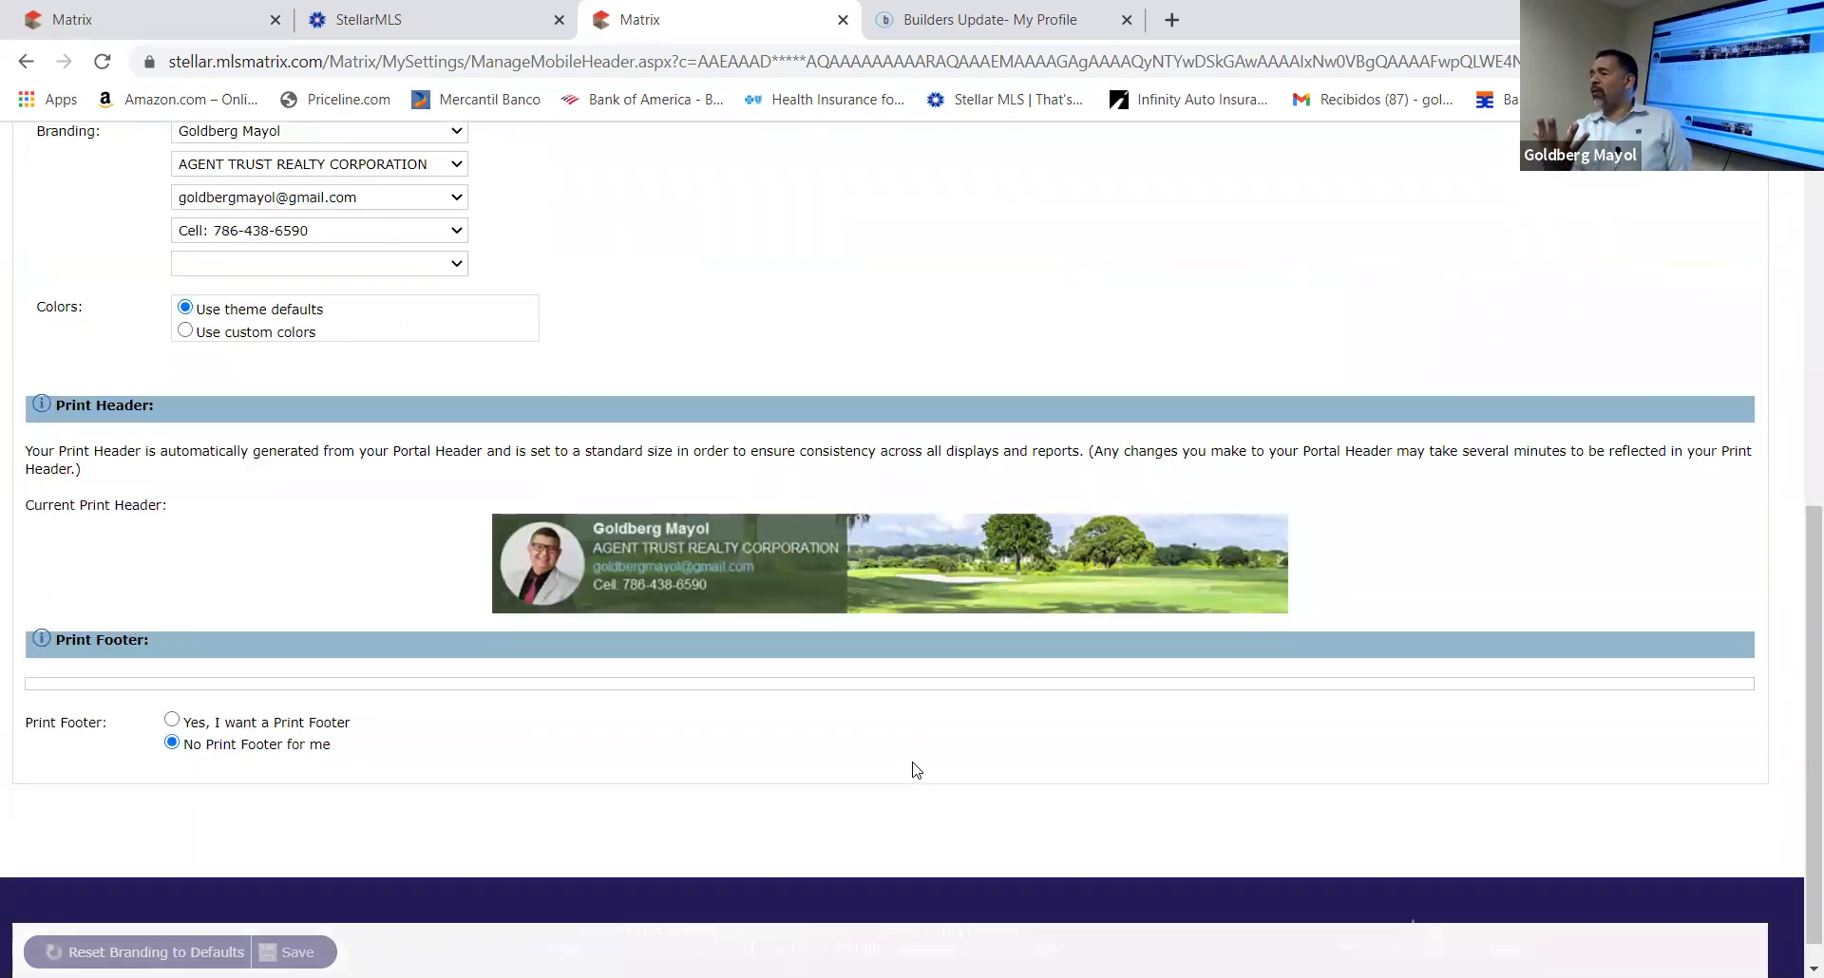
scroll(914, 769, "down", 1)
scroll(913, 768, "up", 8)
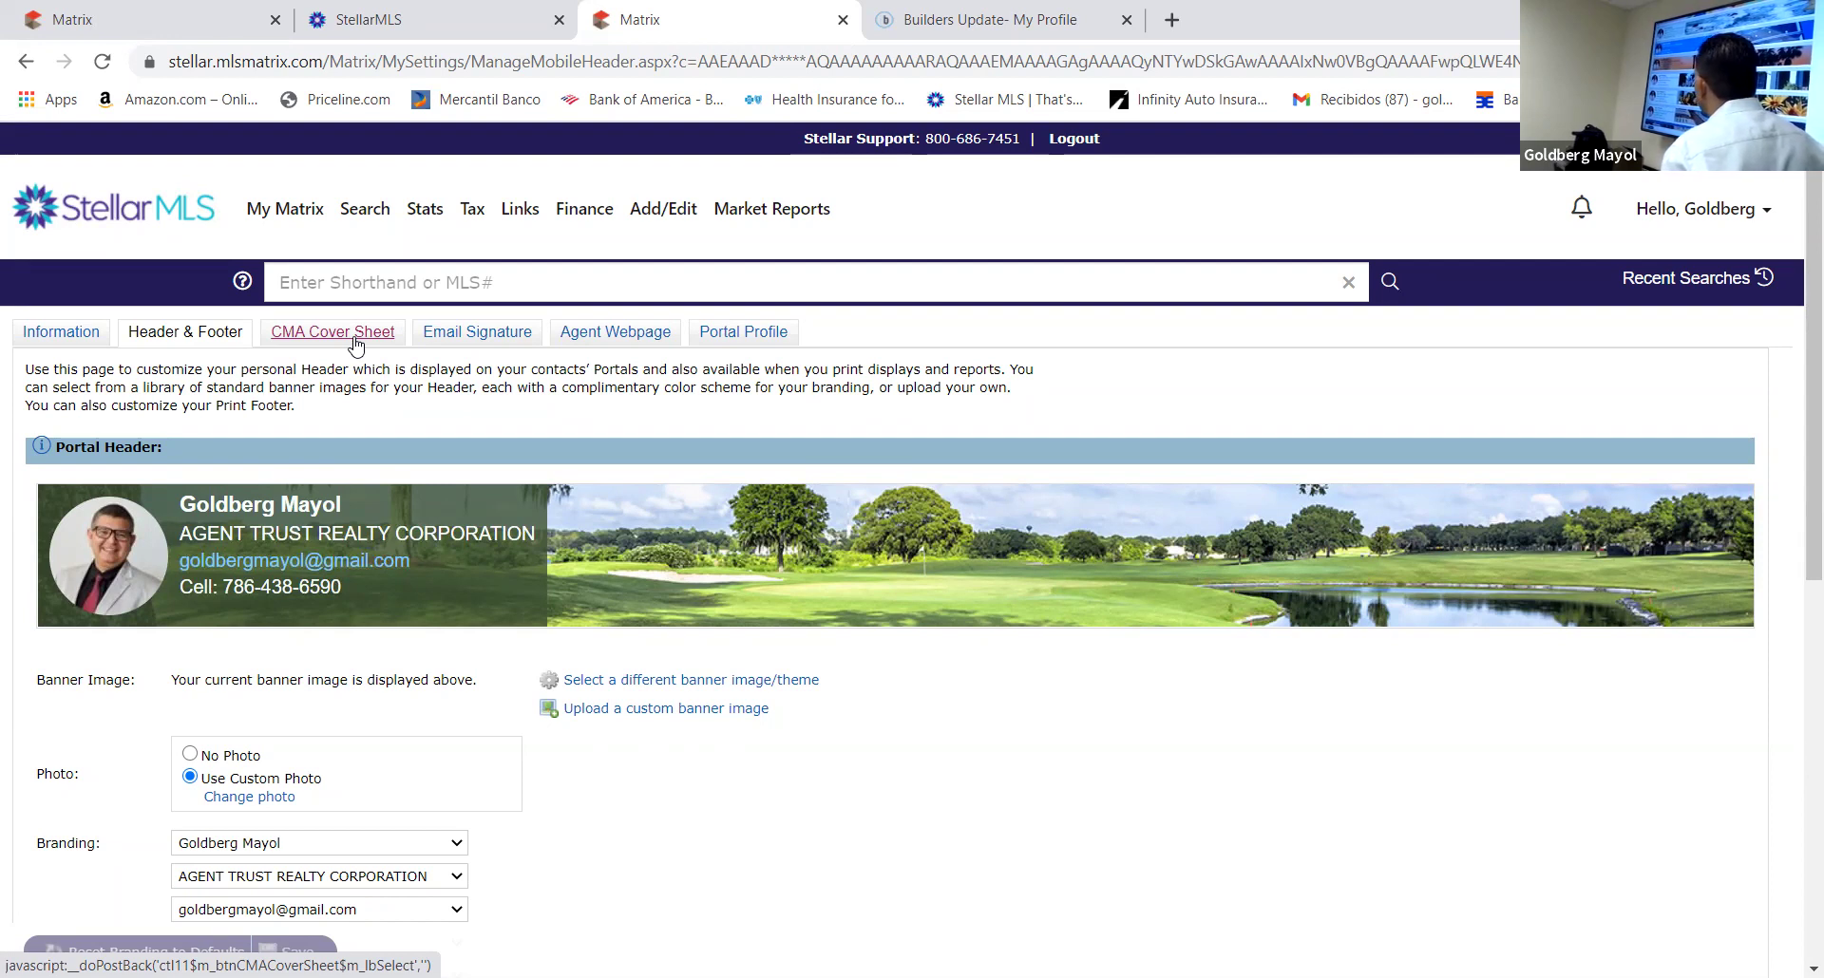
Open the selection of banner images and themes, declining the feedback survey, and examine the header templates down to Sofa & Tulips
left_click(667, 692)
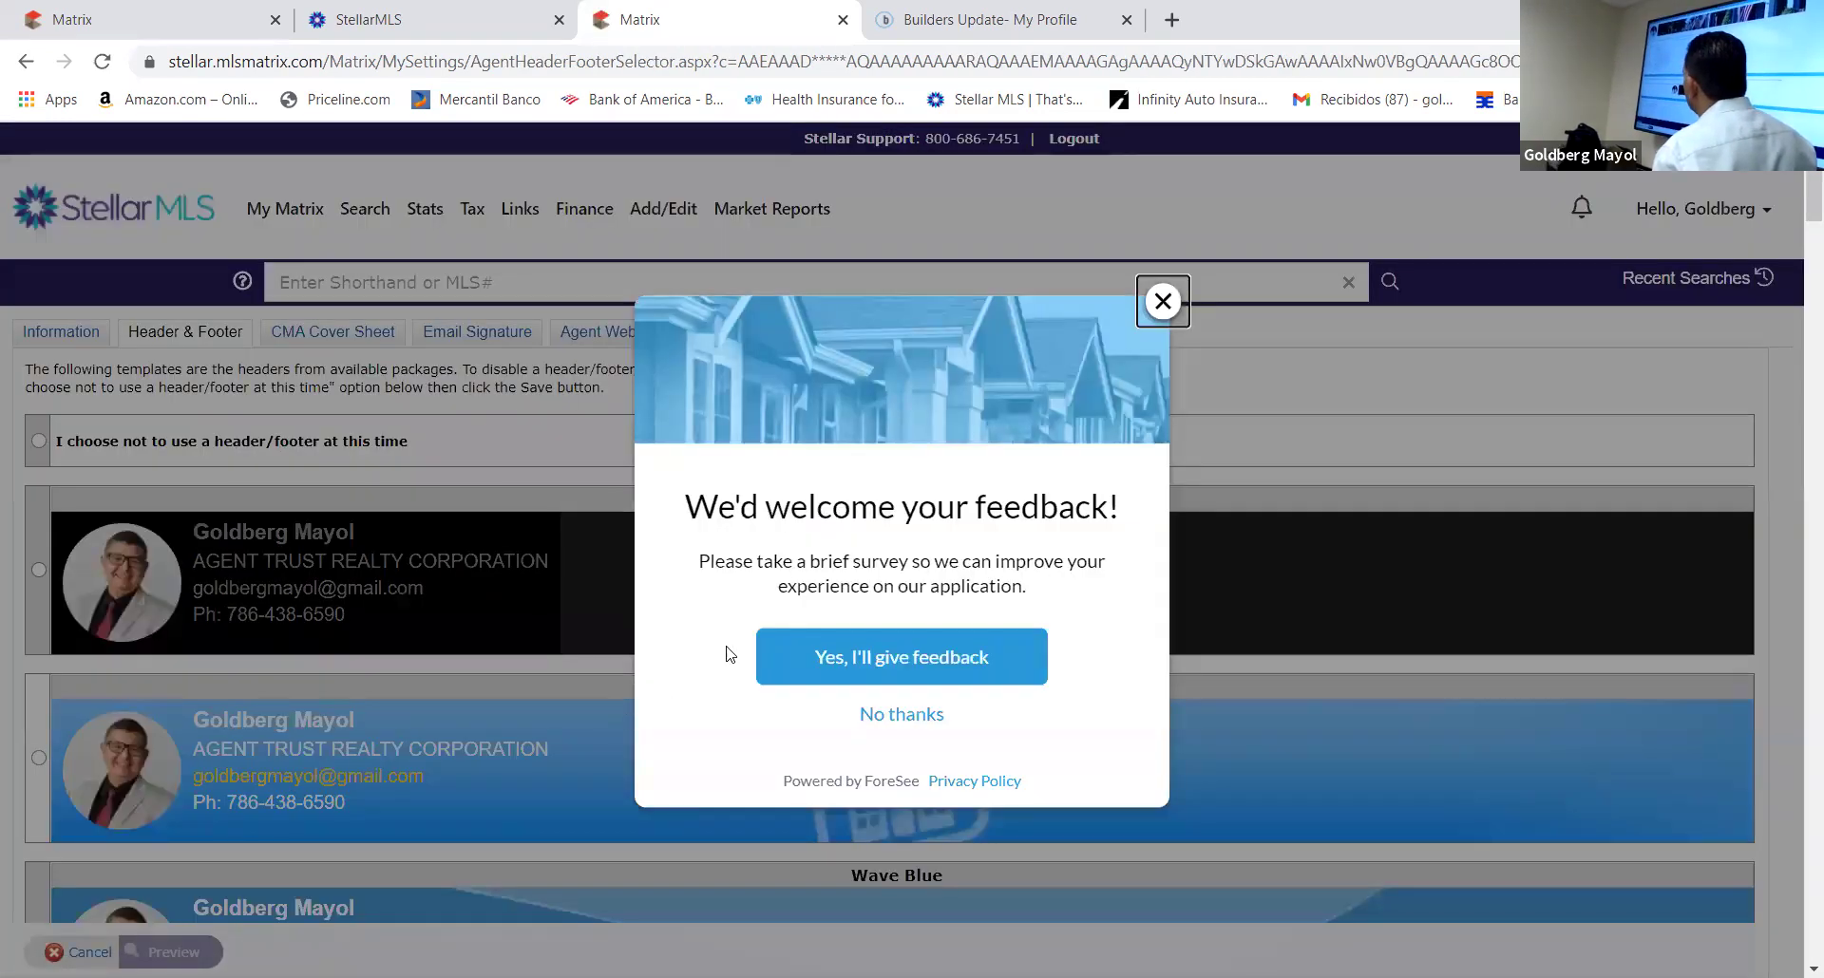
left_click(872, 714)
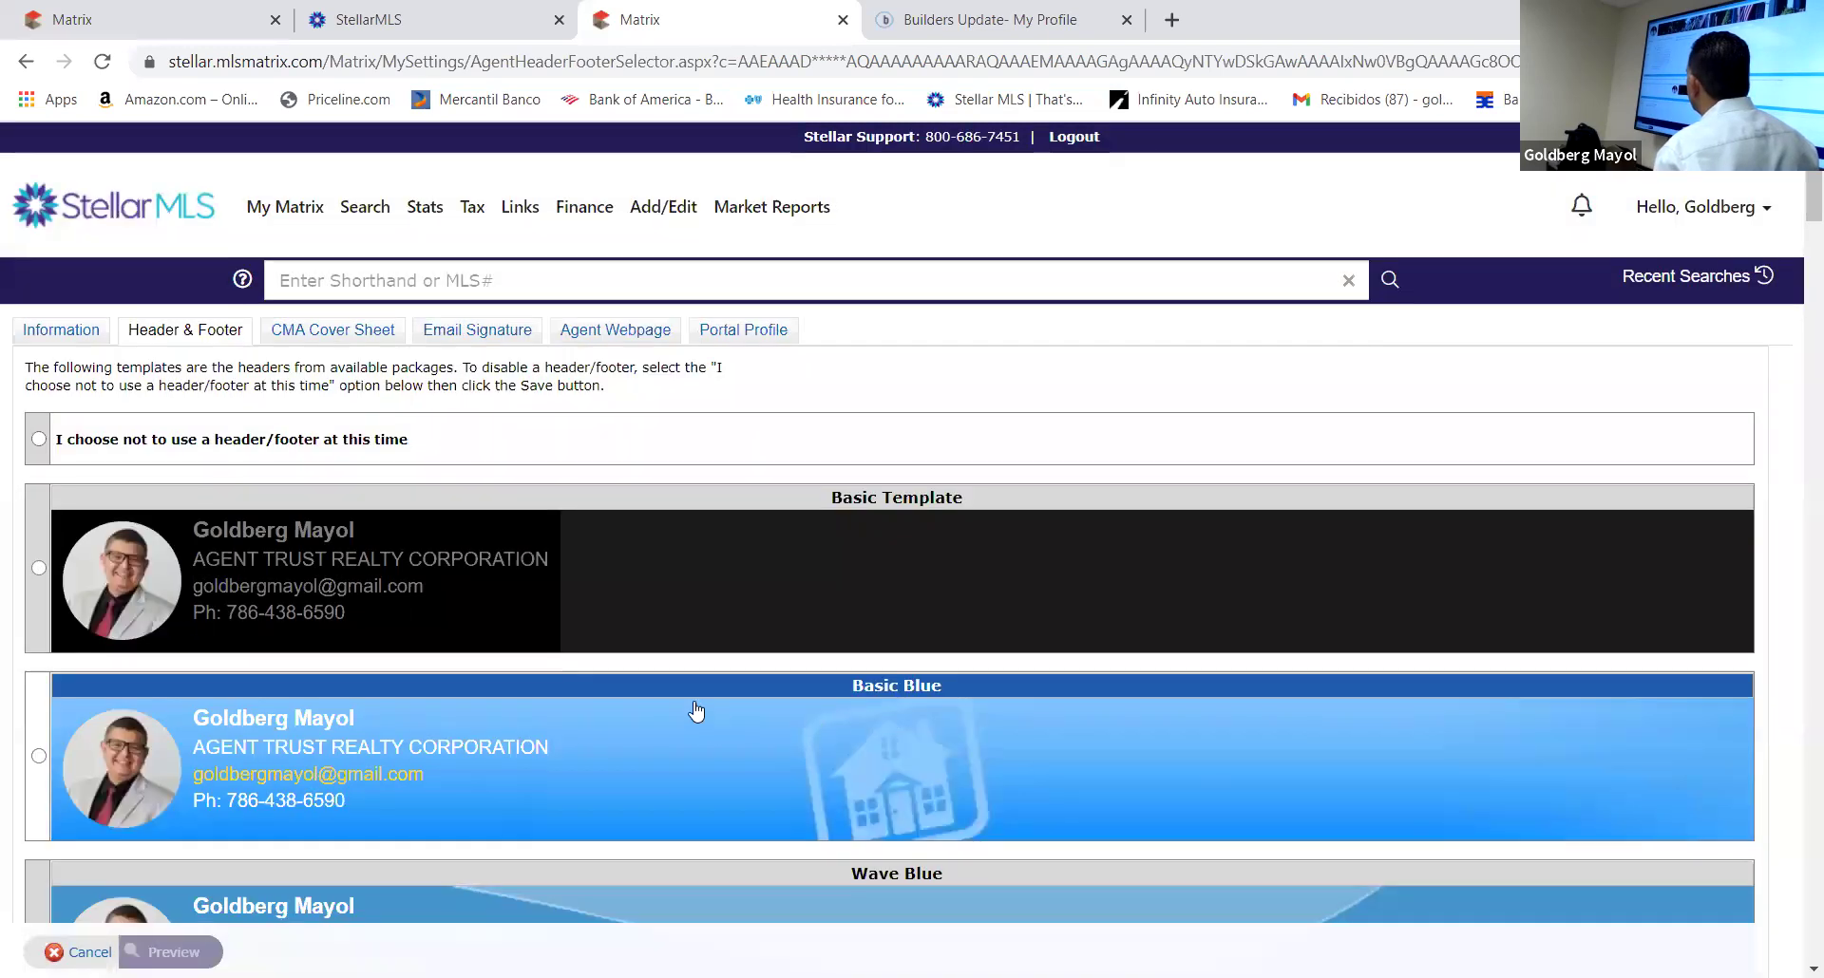
scroll(692, 718, "down", 10)
scroll(714, 701, "down", 10)
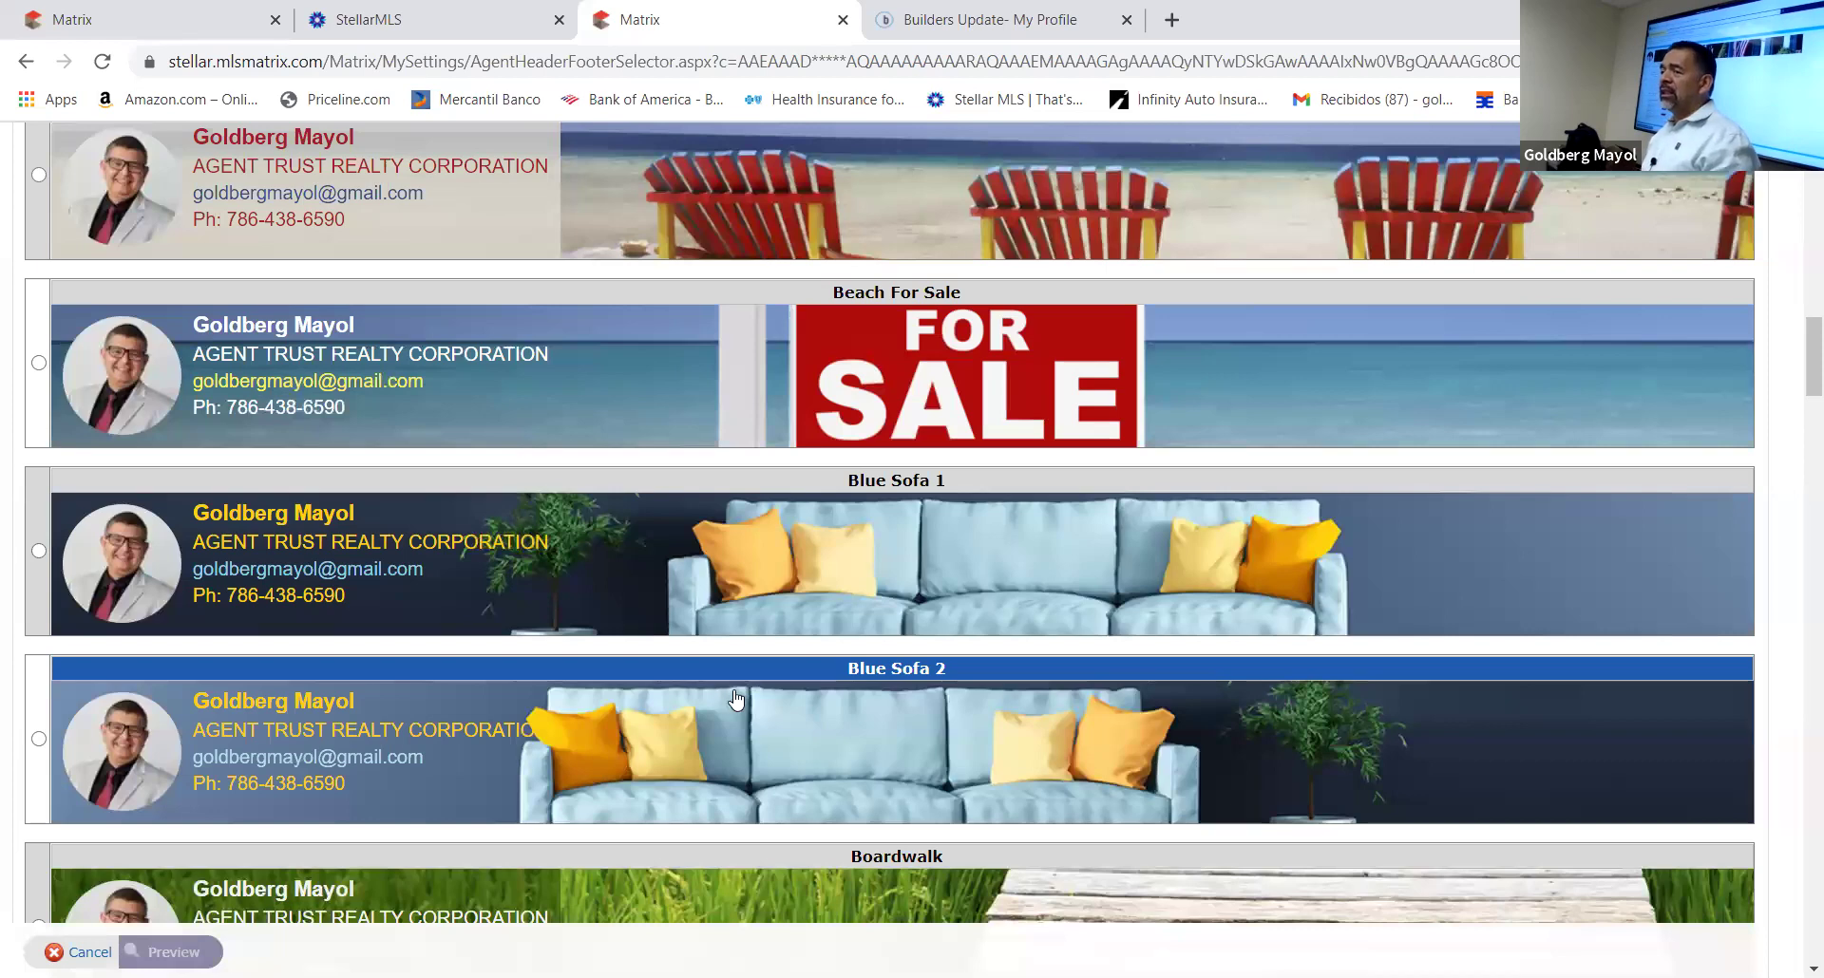
scroll(728, 698, "down", 4)
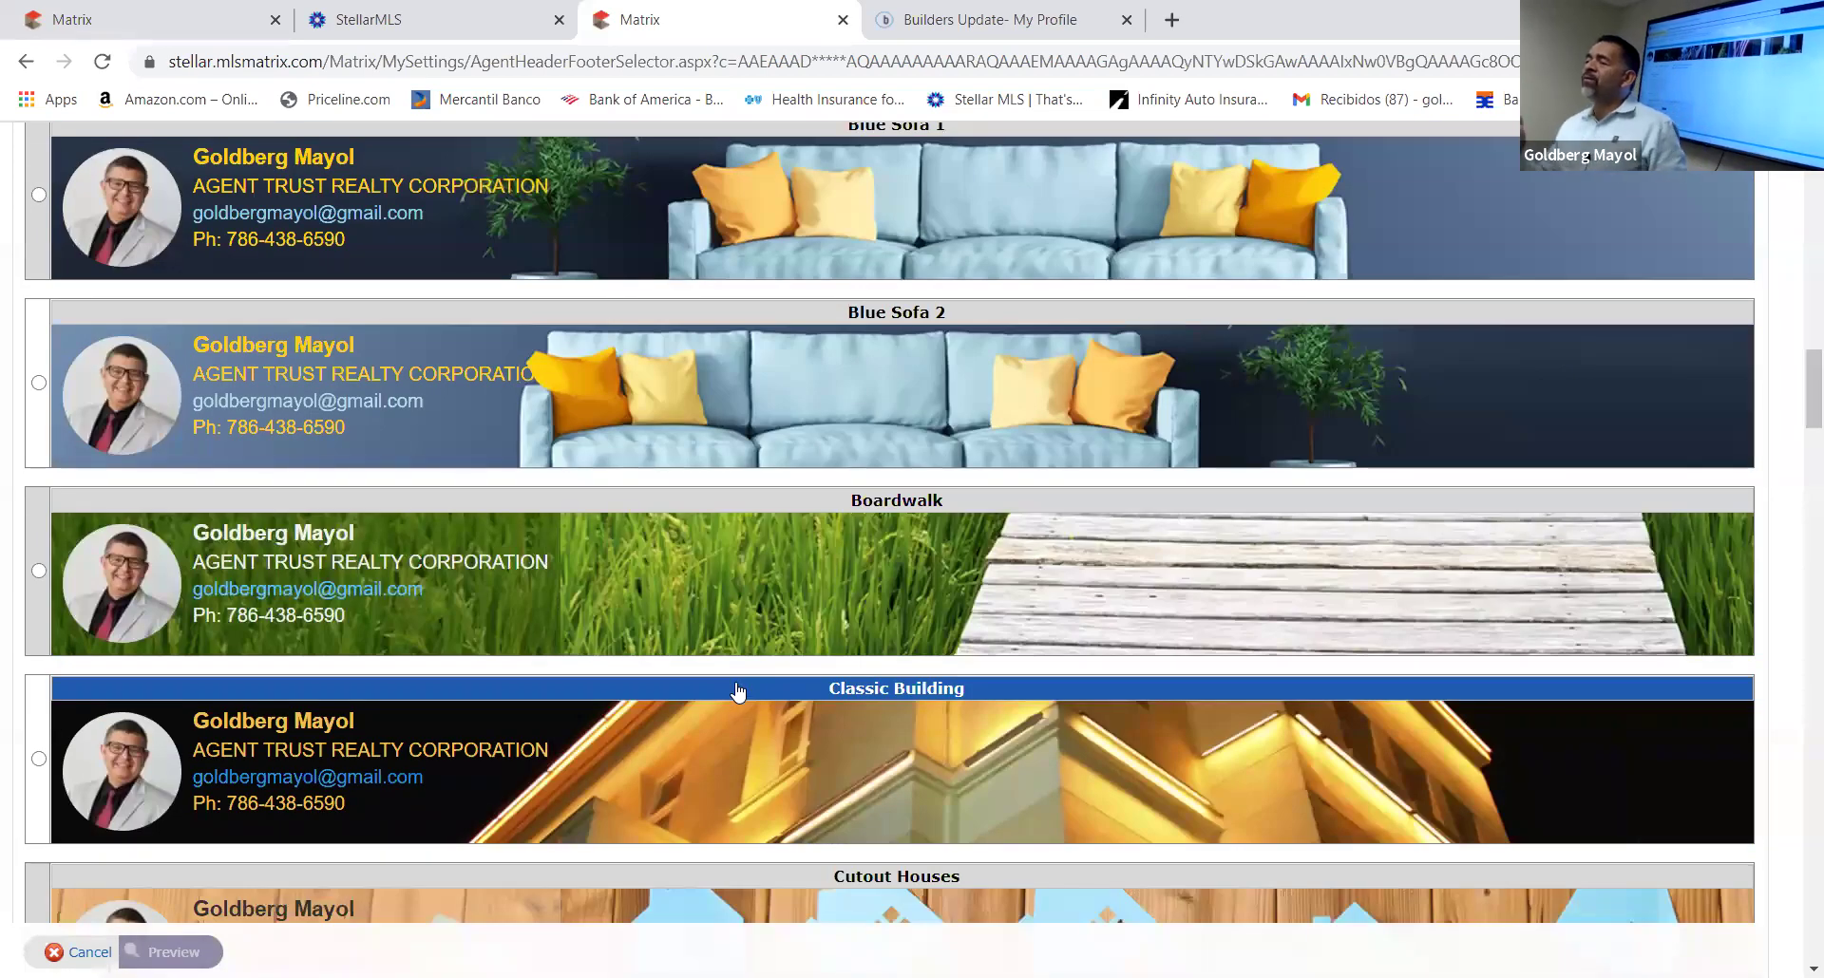
scroll(738, 692, "down", 5)
scroll(737, 694, "down", 7)
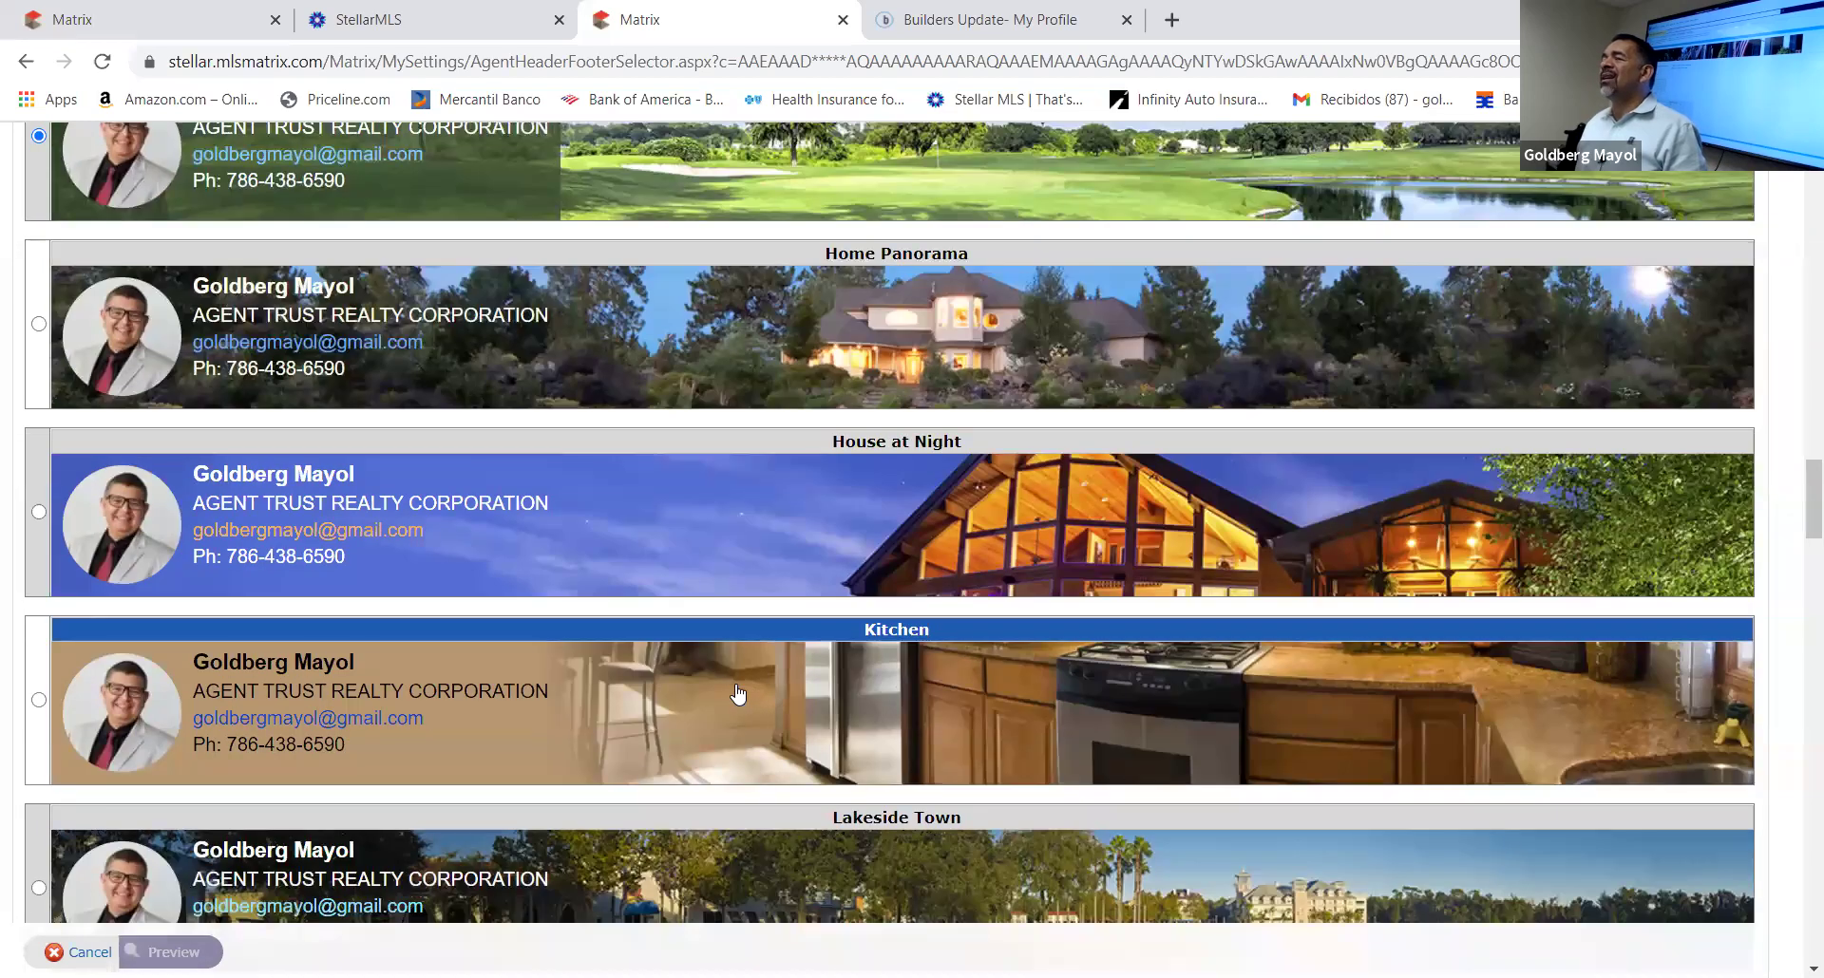
scroll(739, 694, "down", 6)
scroll(740, 686, "down", 7)
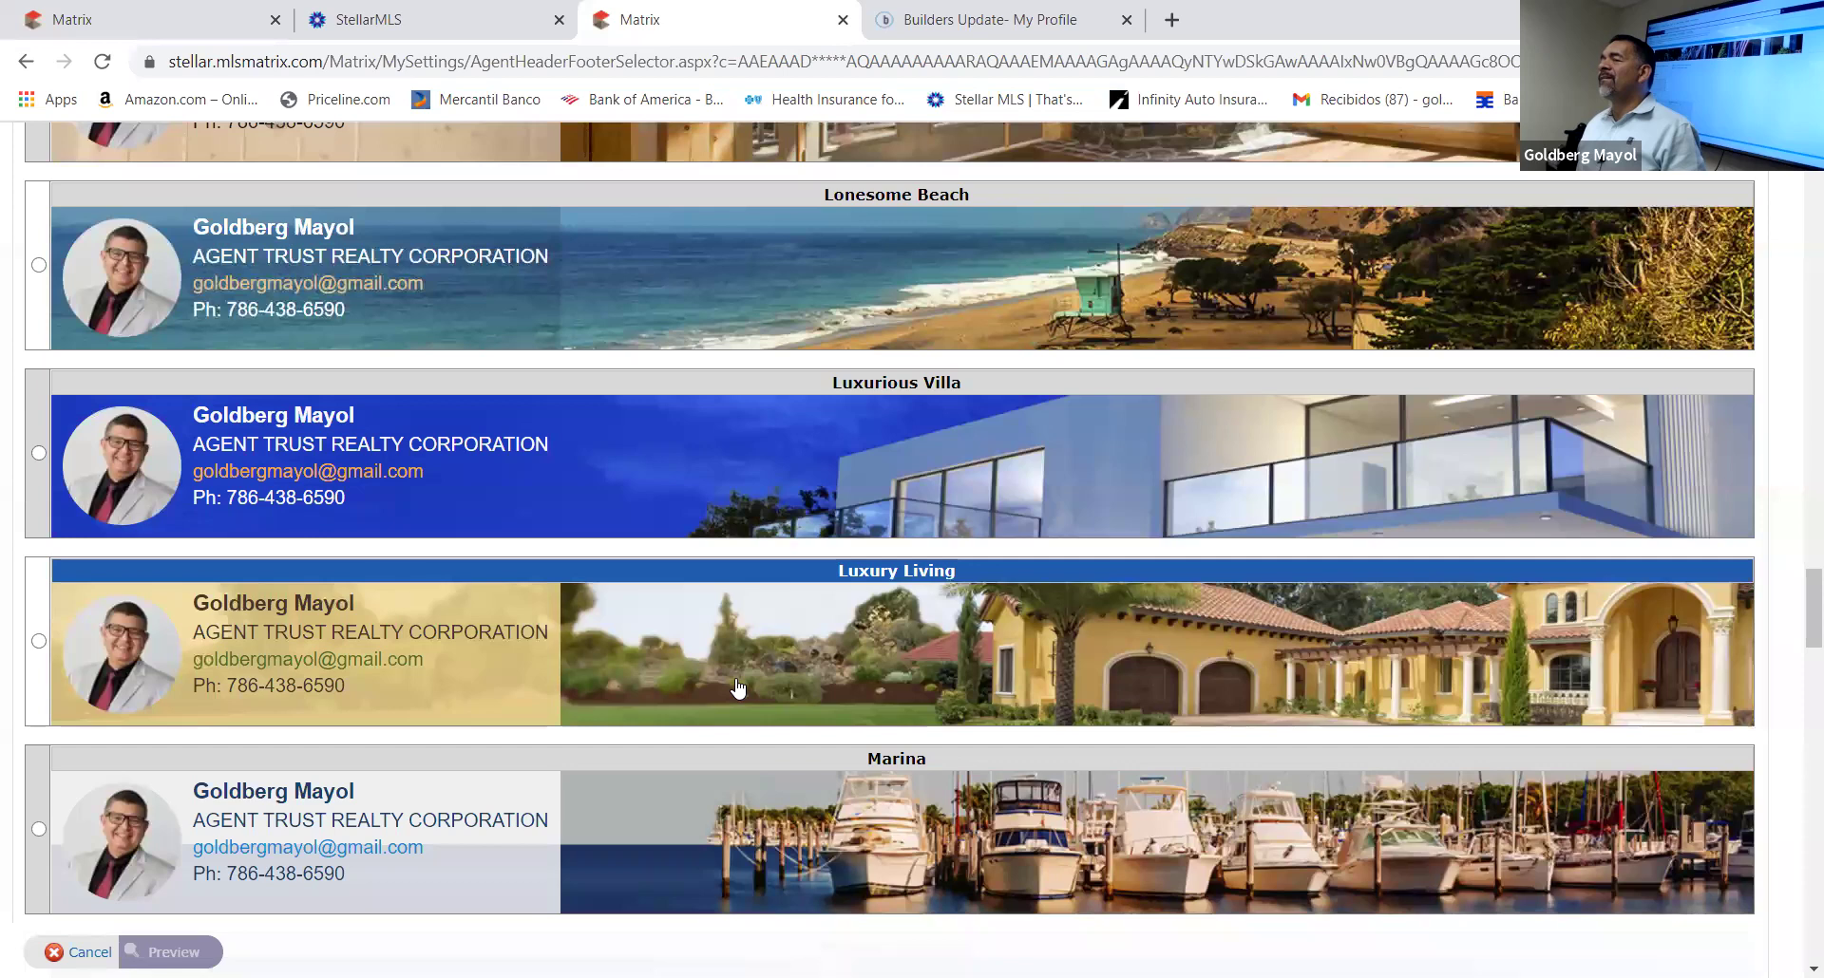
scroll(738, 688, "down", 7)
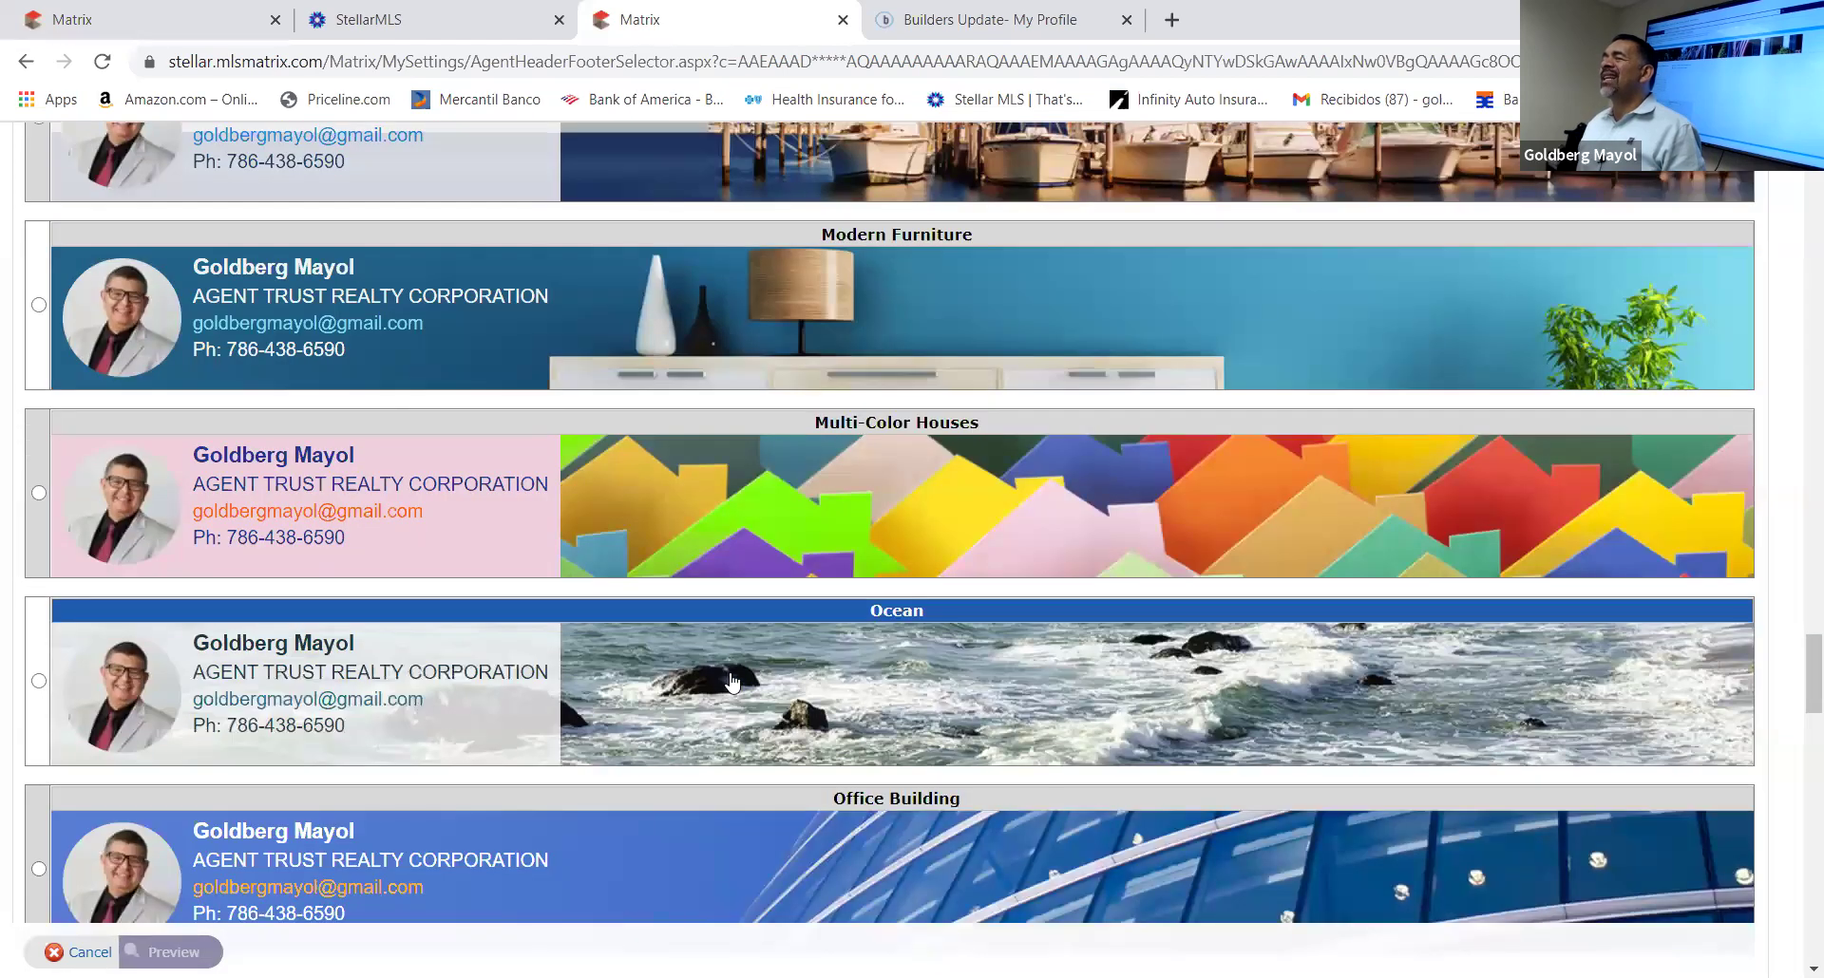
scroll(732, 682, "down", 5)
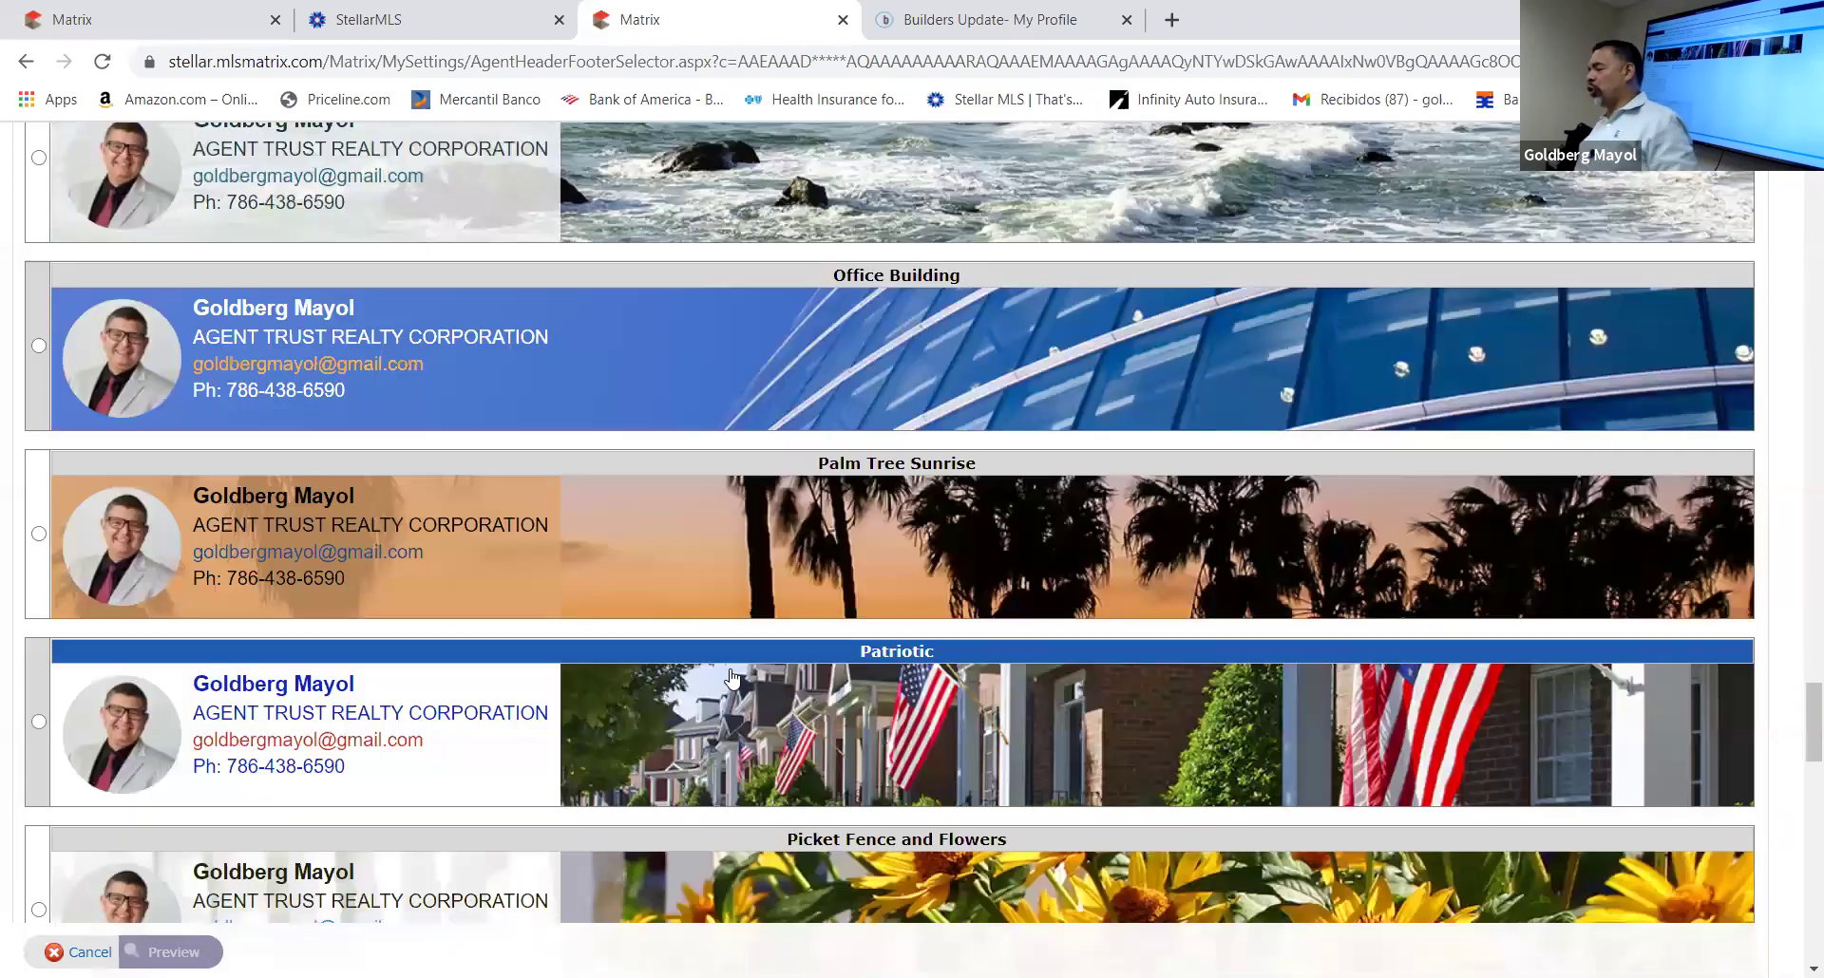
scroll(733, 678, "down", 2)
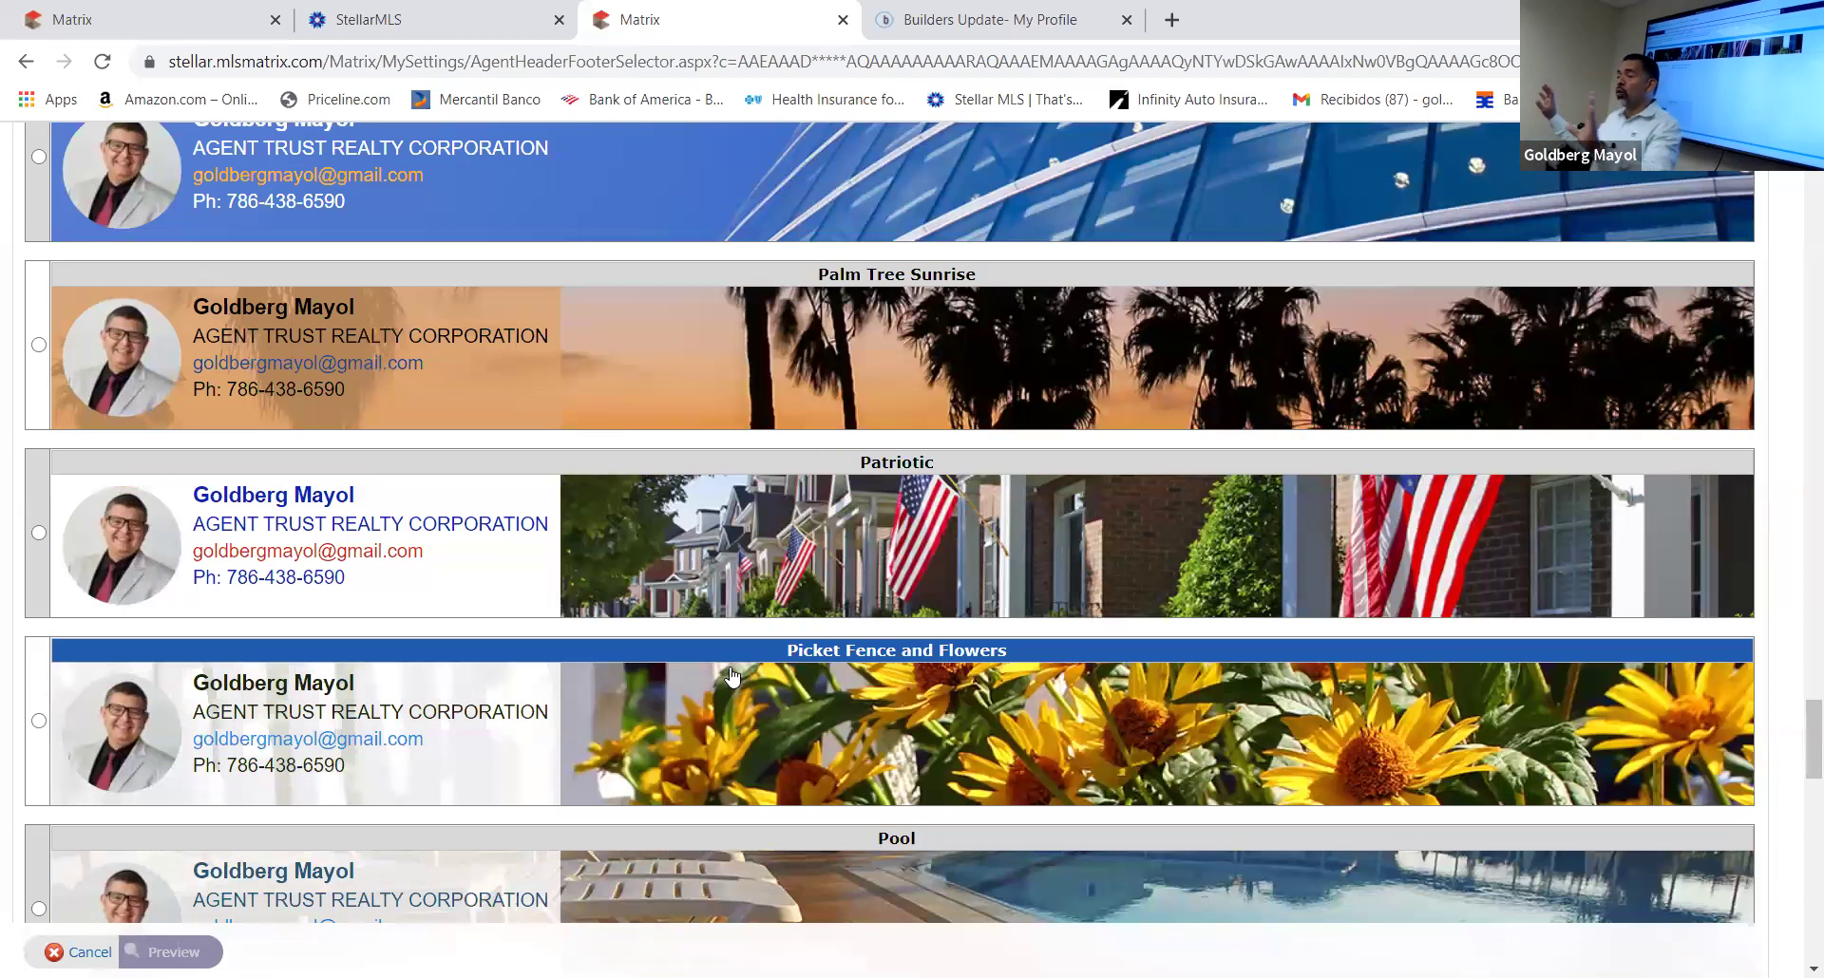
scroll(731, 677, "down", 1)
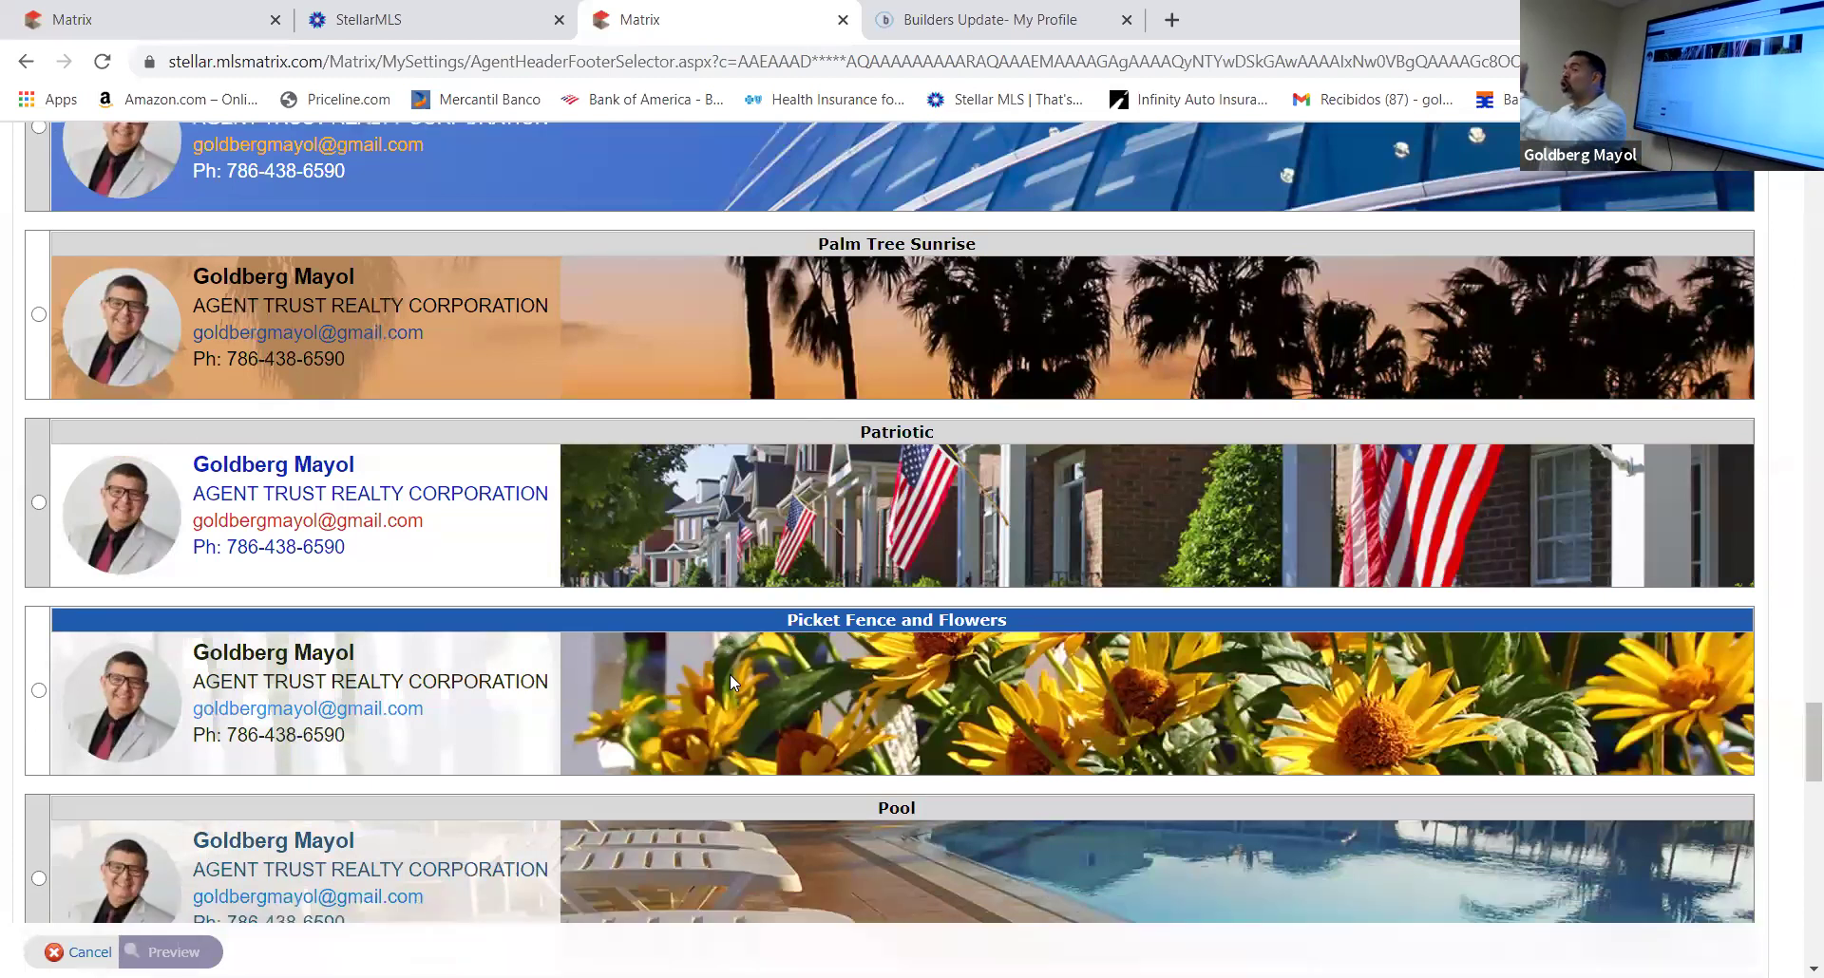
scroll(733, 682, "down", 15)
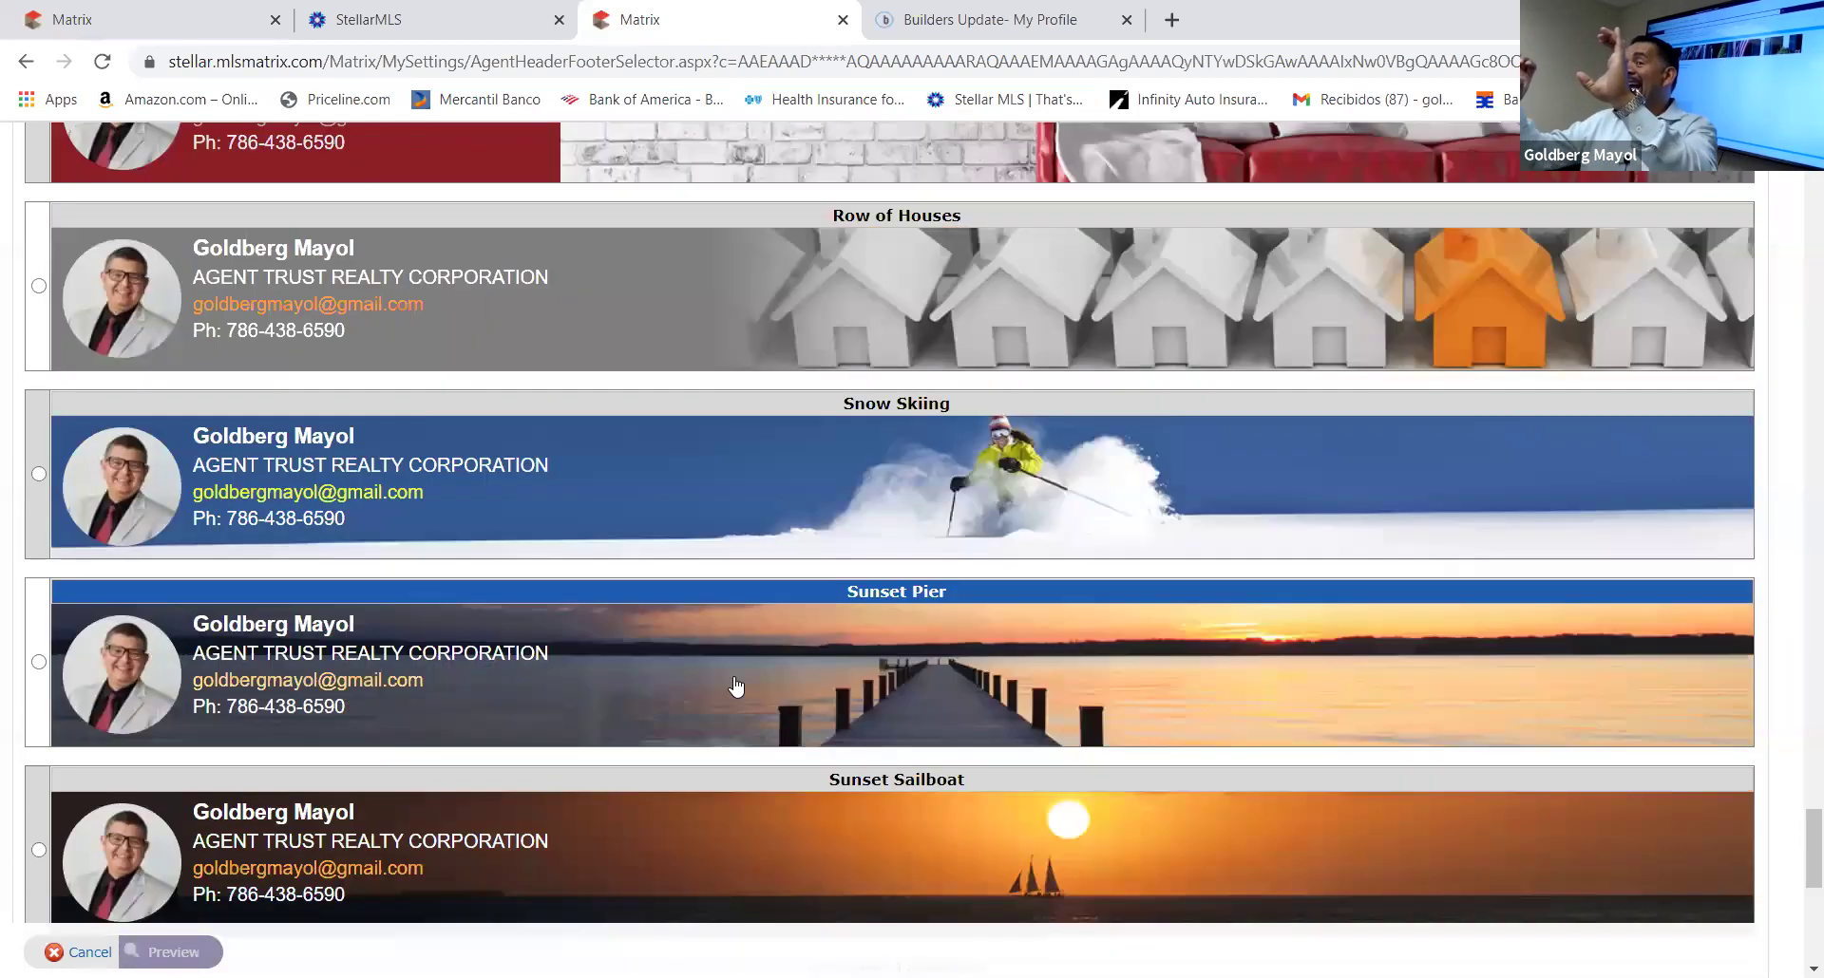
scroll(737, 684, "down", 2)
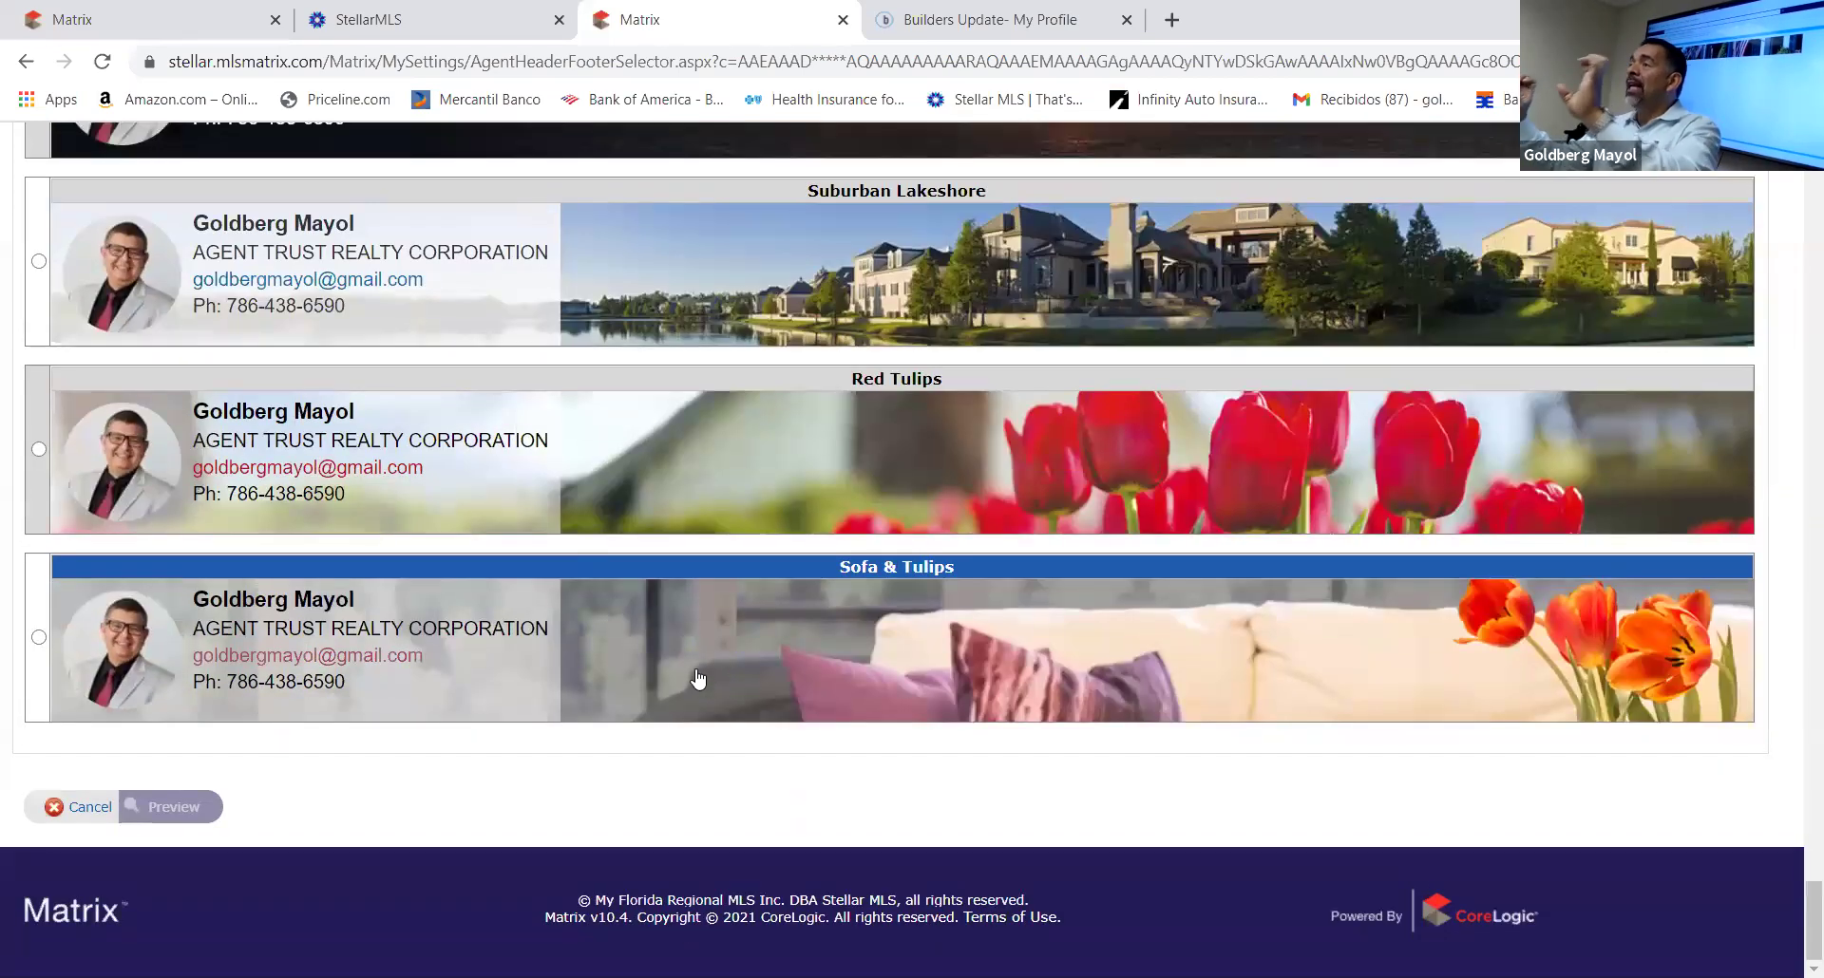
Look back through the header templates to Basic Template, and compare the designs again down to Multi-Color Houses
scroll(651, 636, "up", 7)
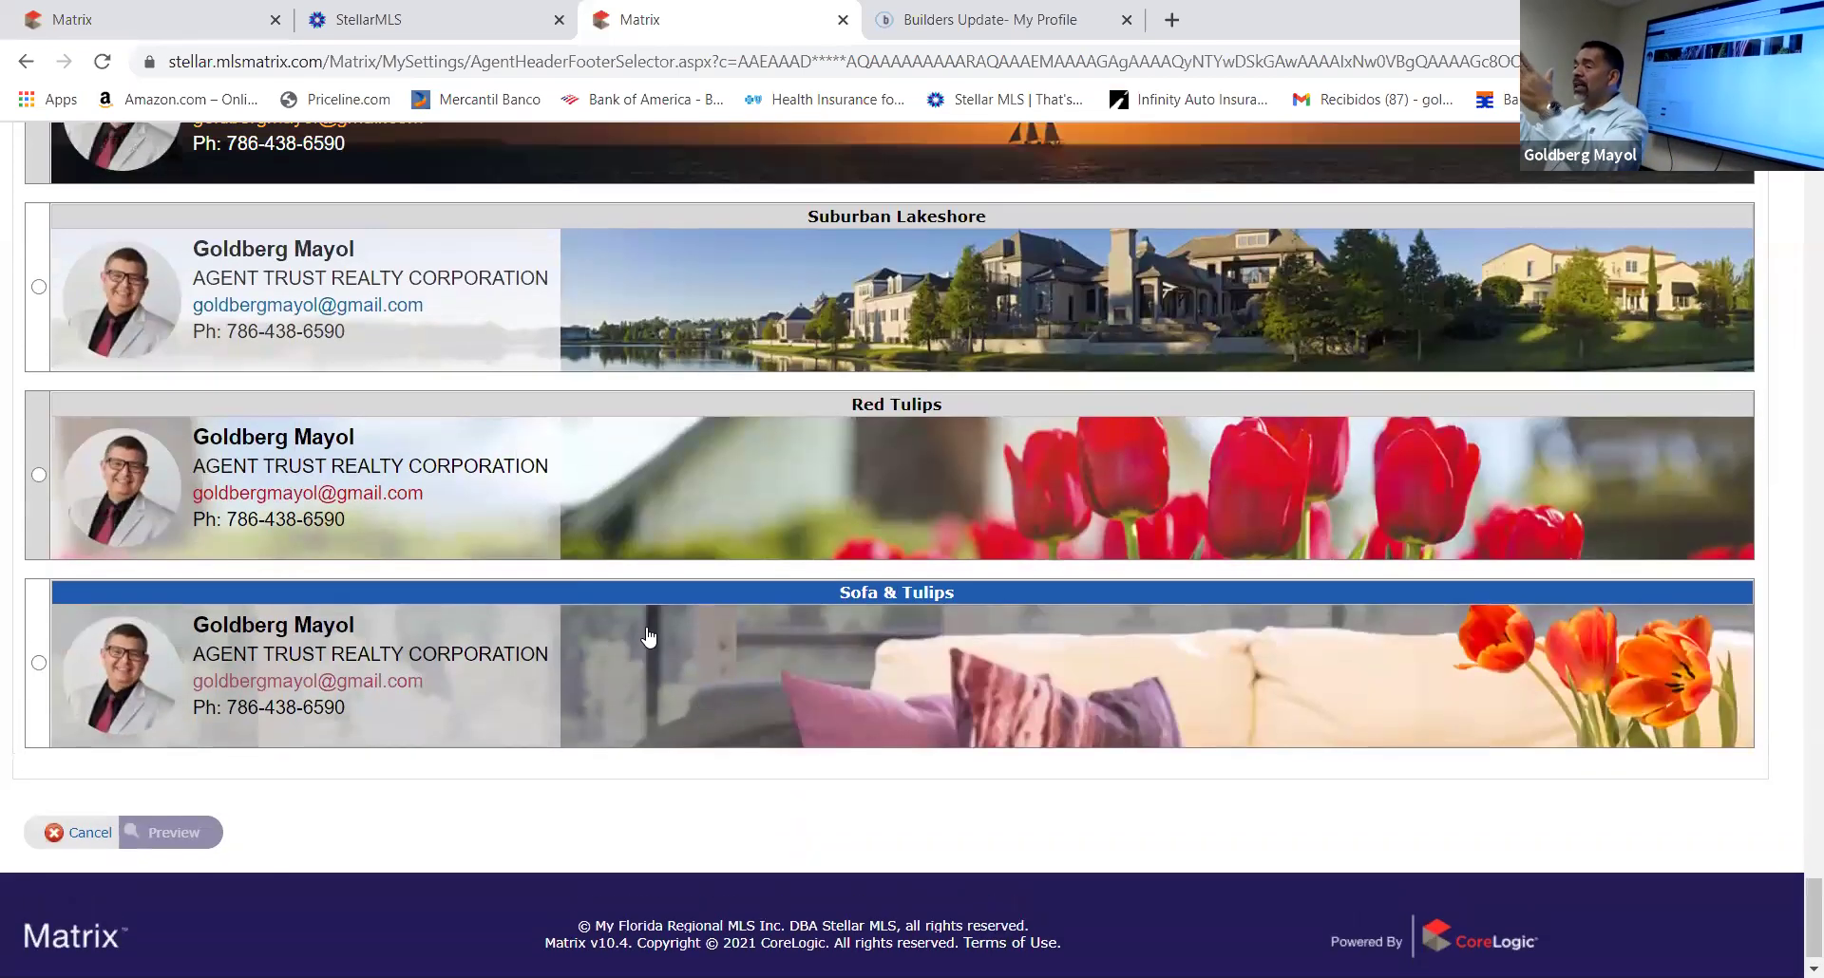
scroll(652, 642, "up", 20)
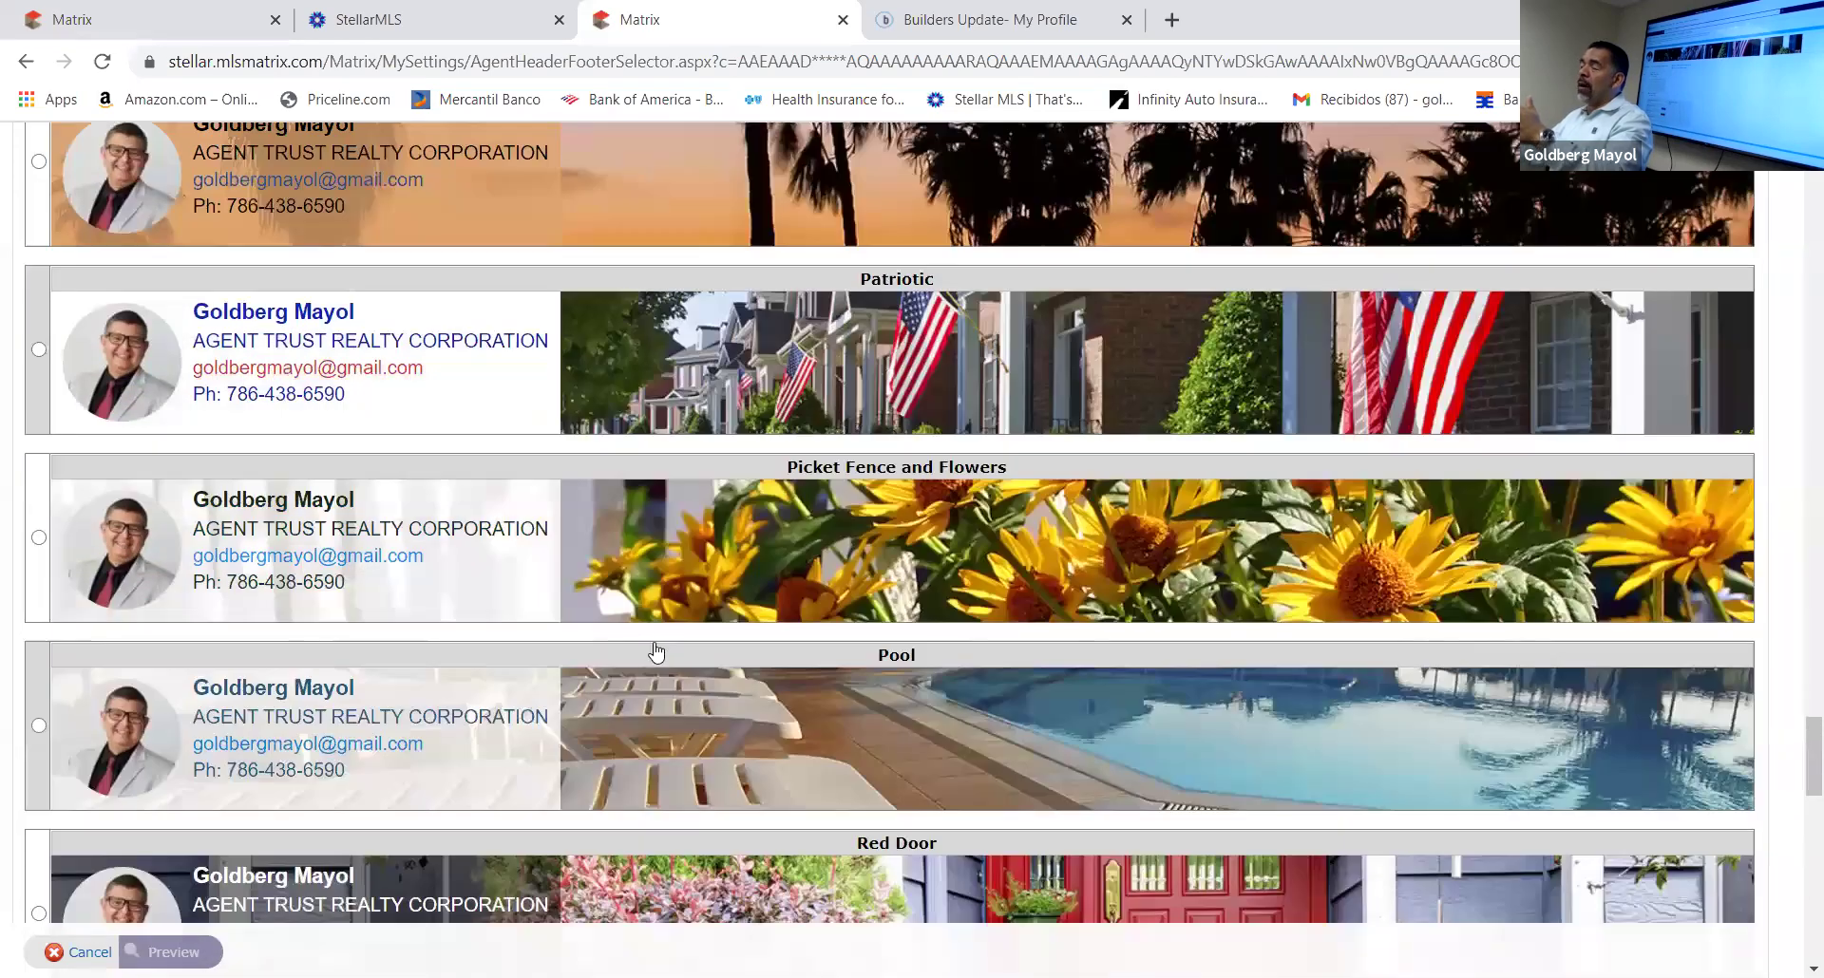
scroll(662, 649, "up", 18)
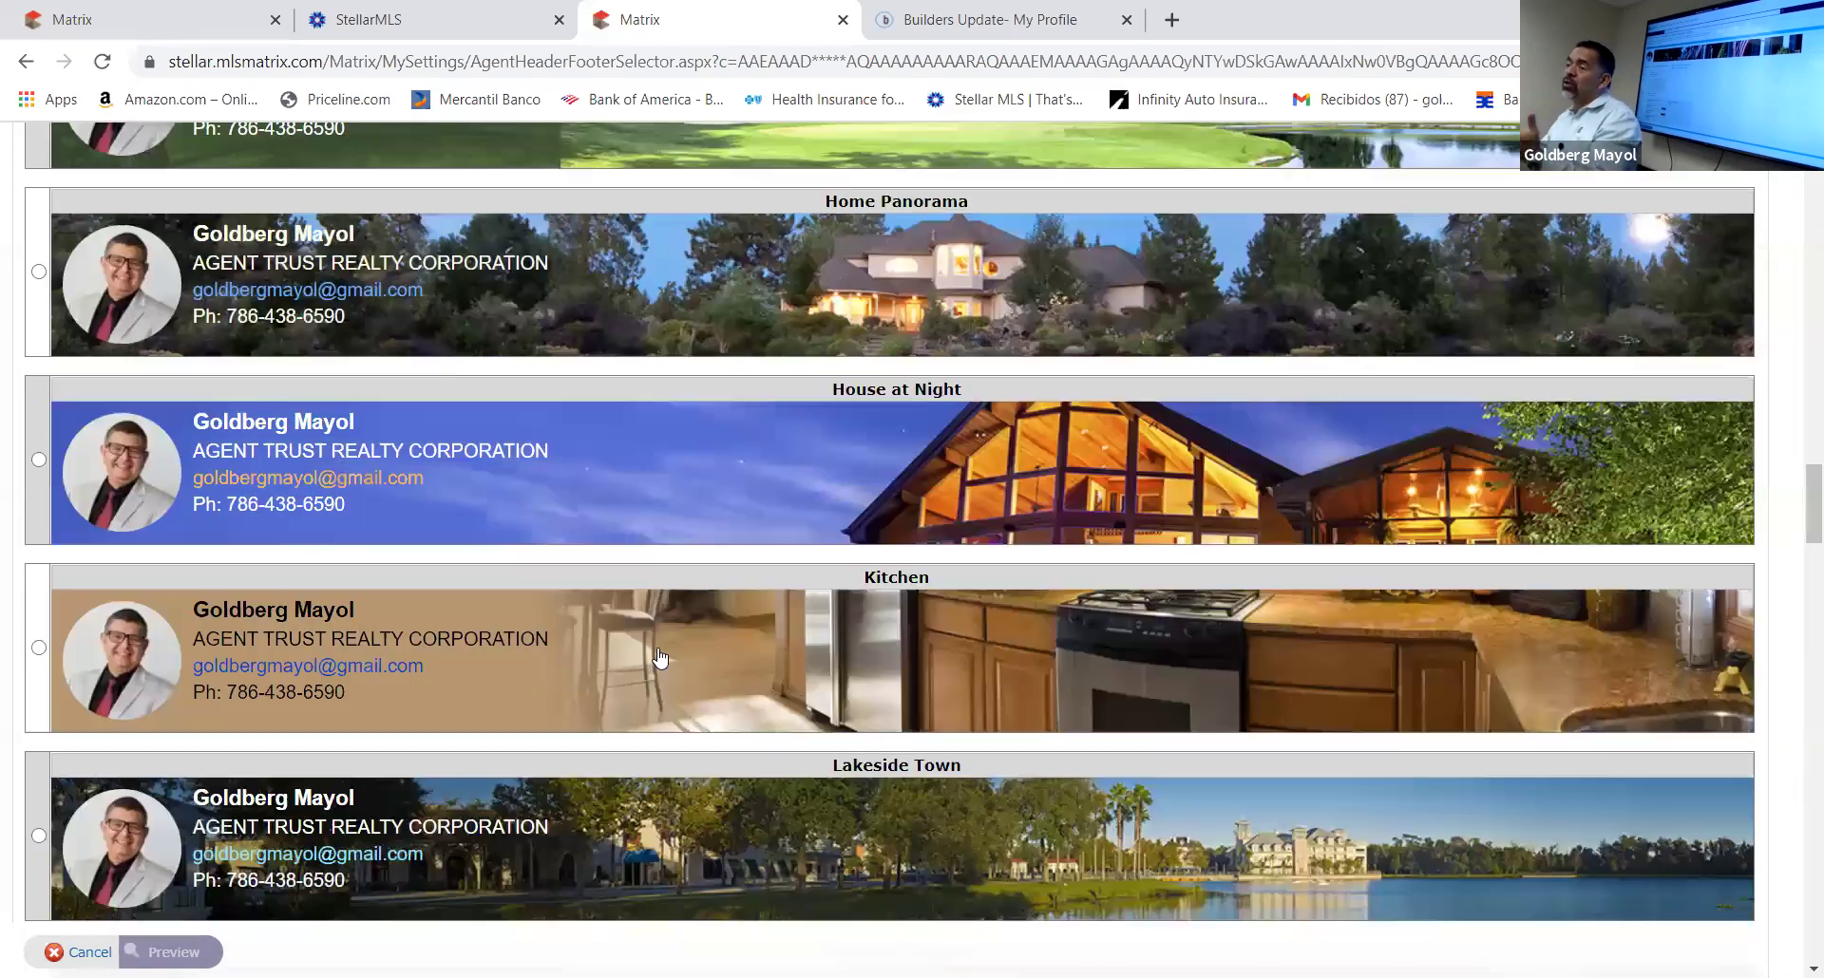
scroll(677, 645, "up", 4)
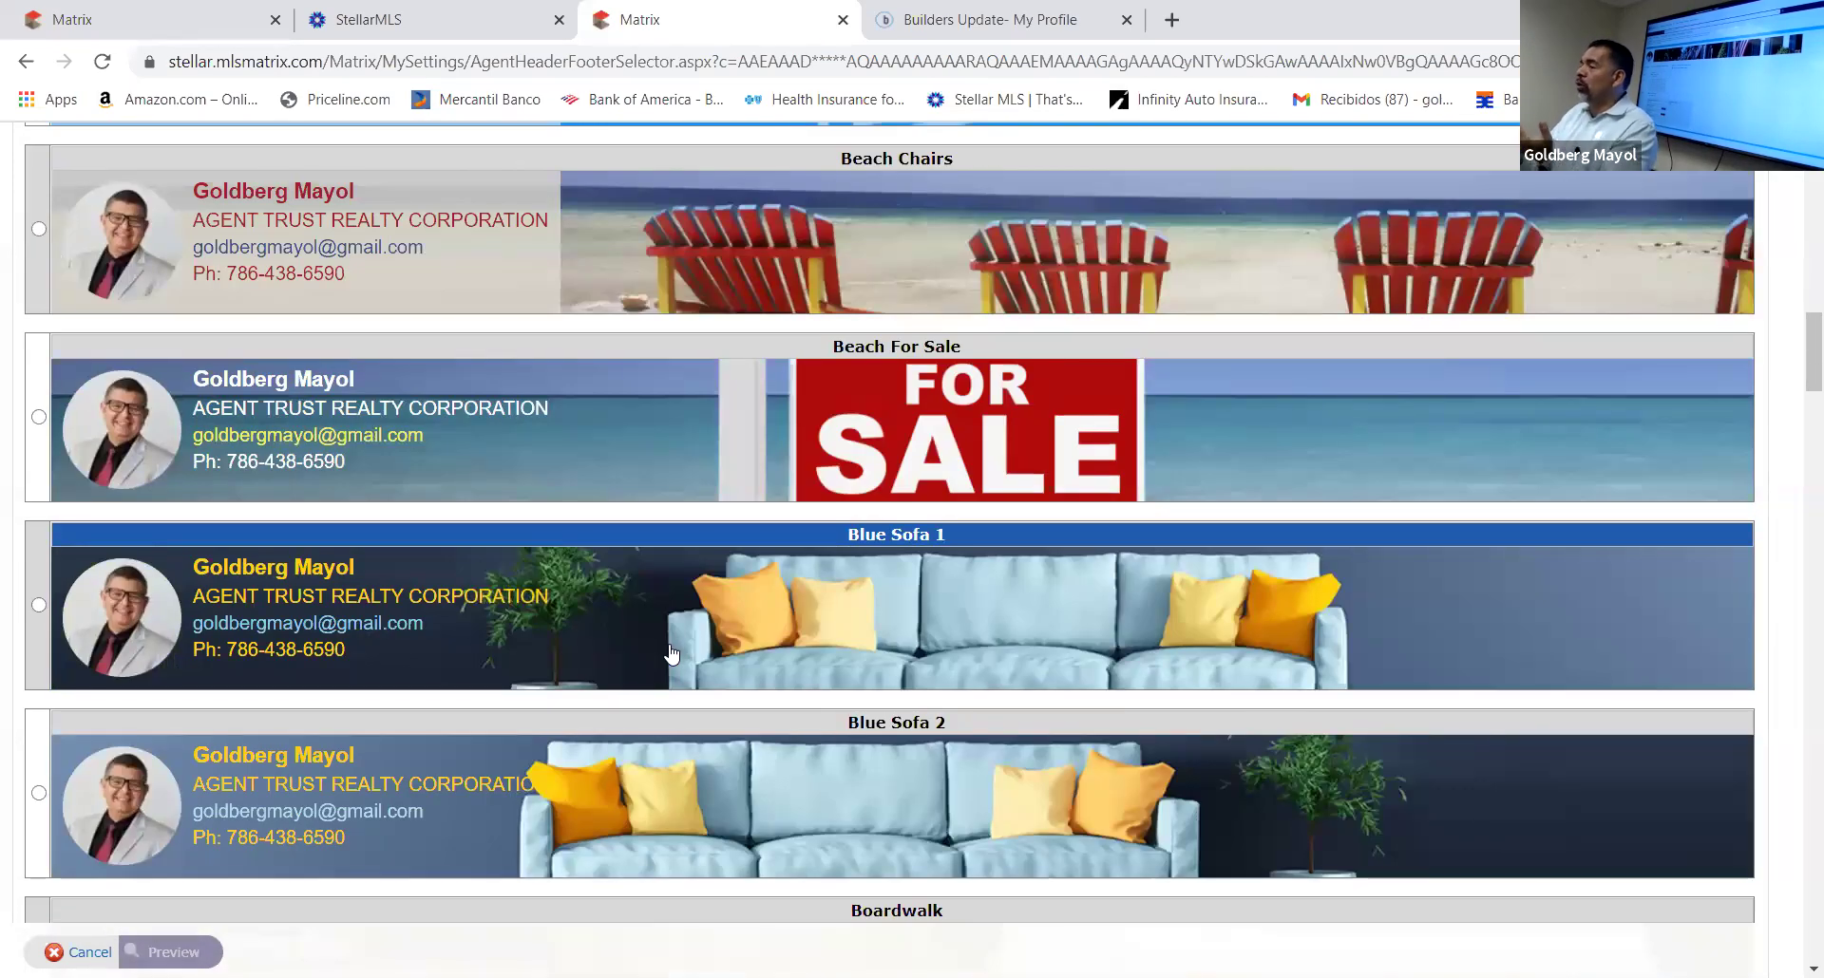
scroll(670, 654, "up", 2)
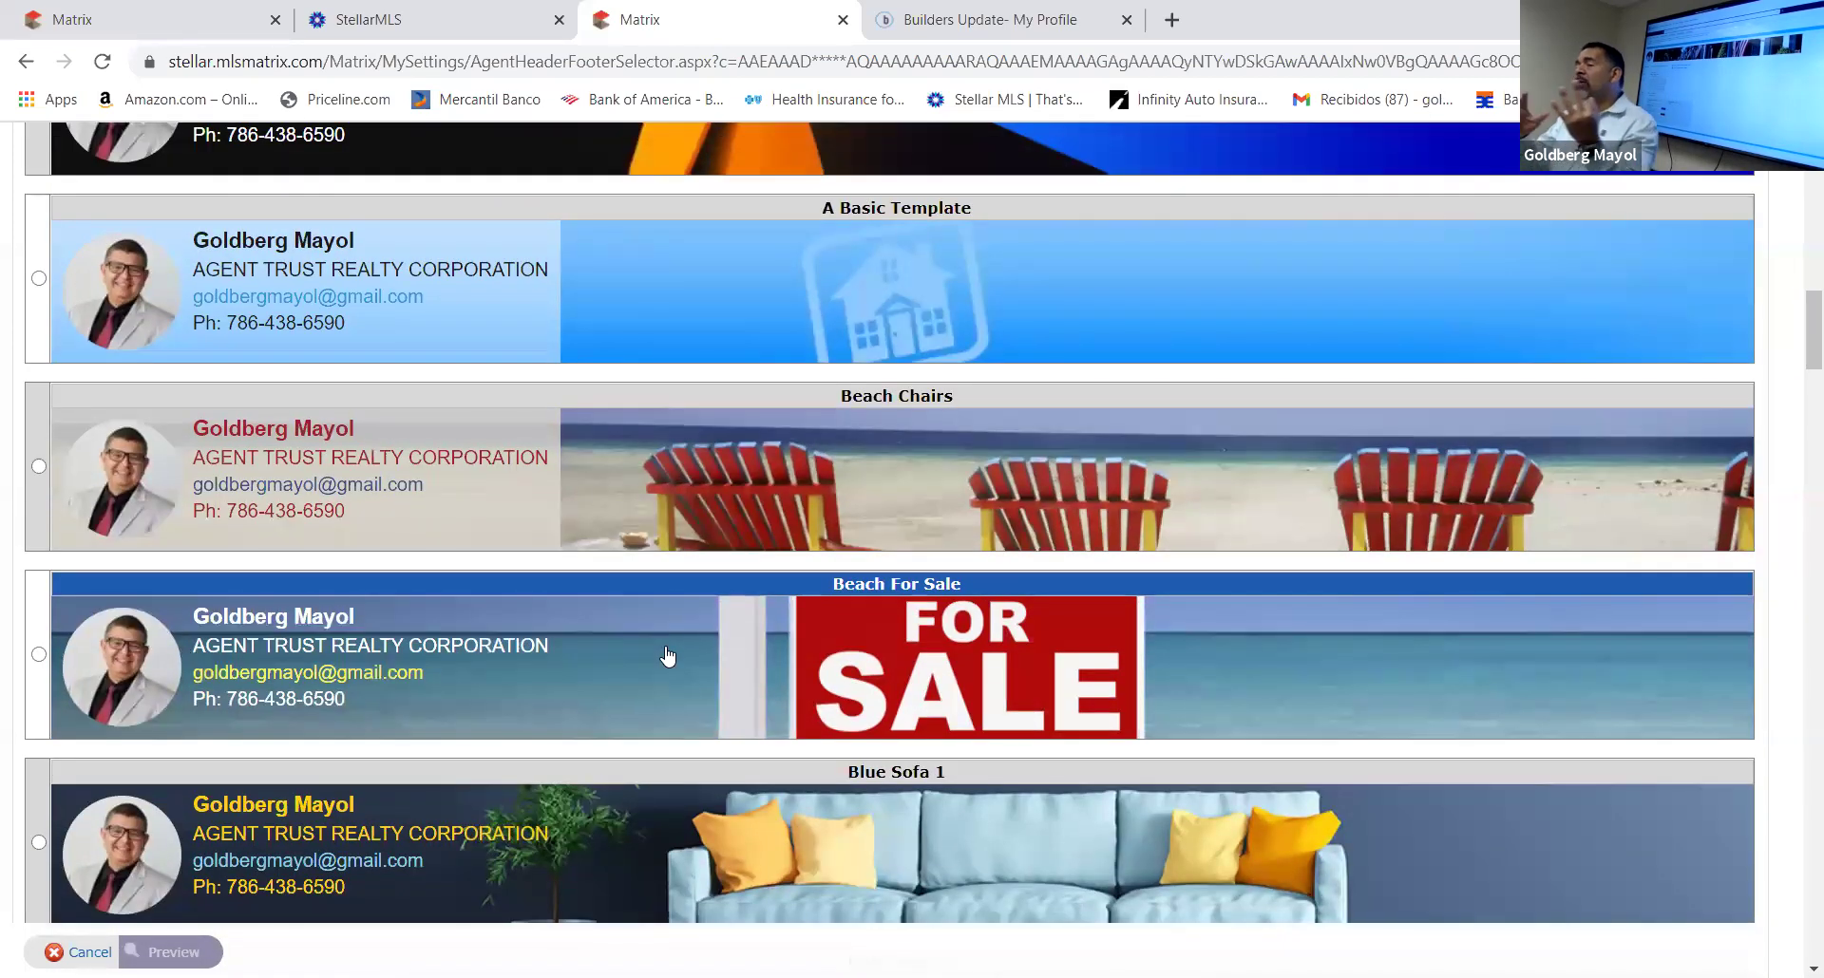
scroll(669, 655, "up", 9)
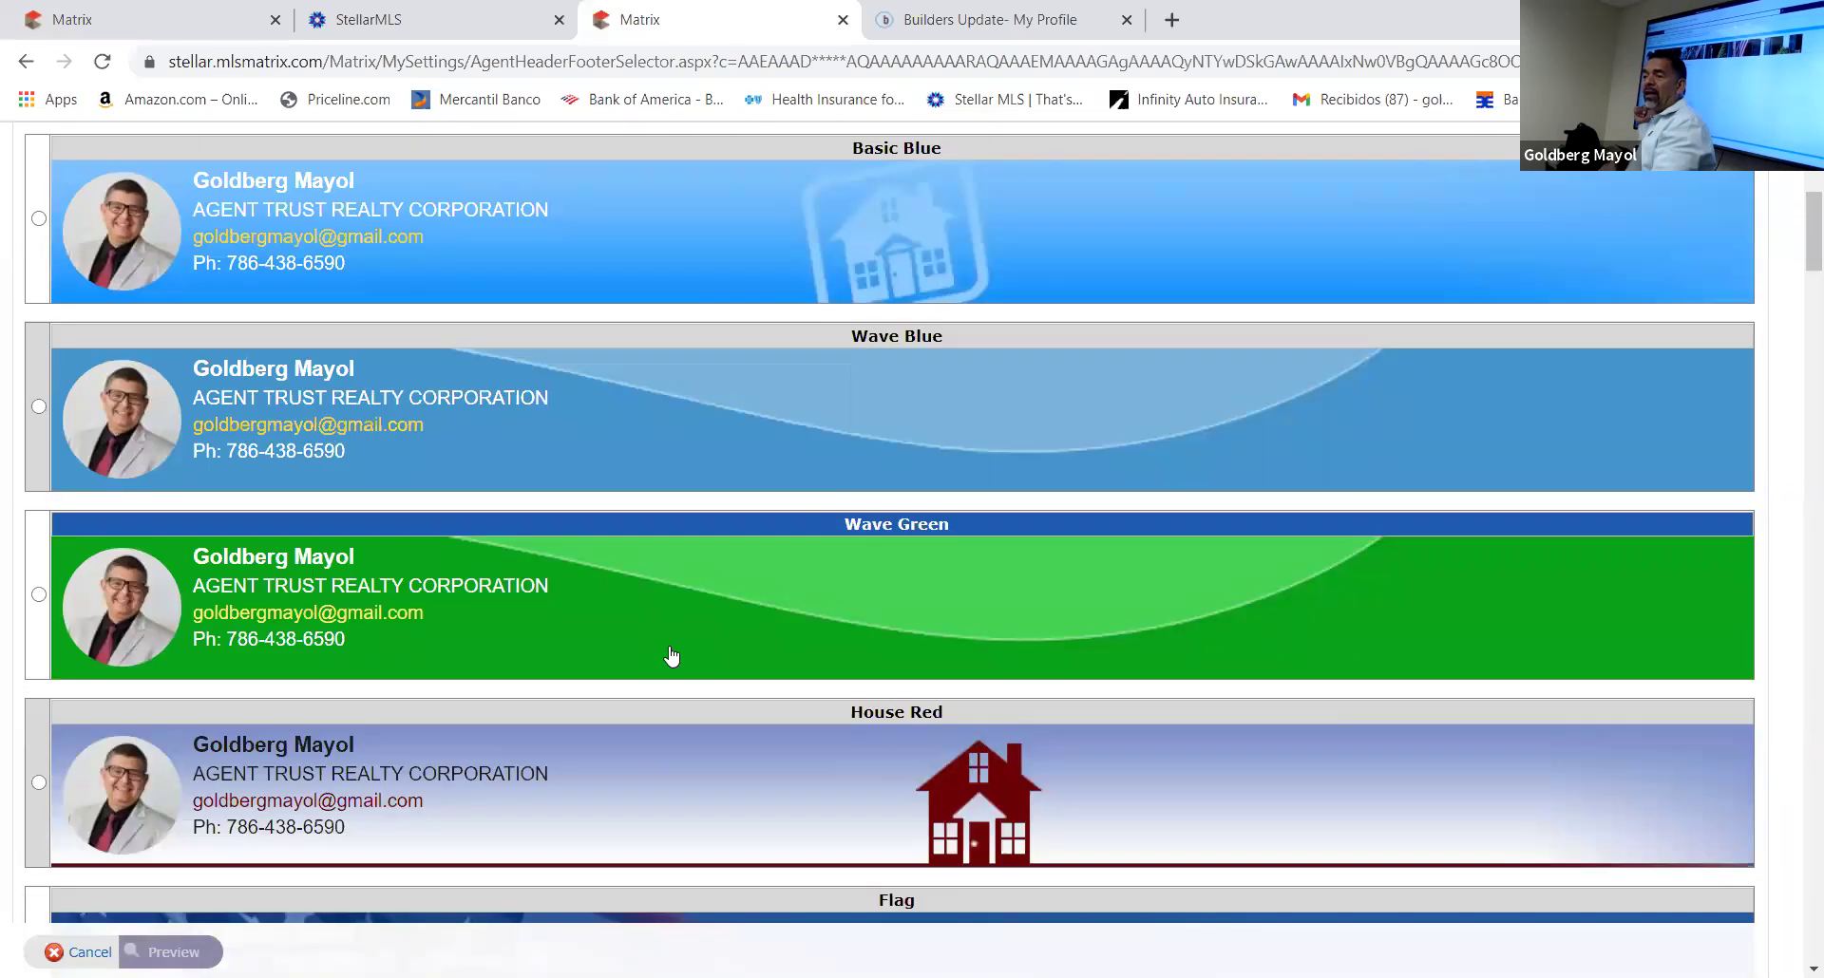
scroll(672, 655, "up", 5)
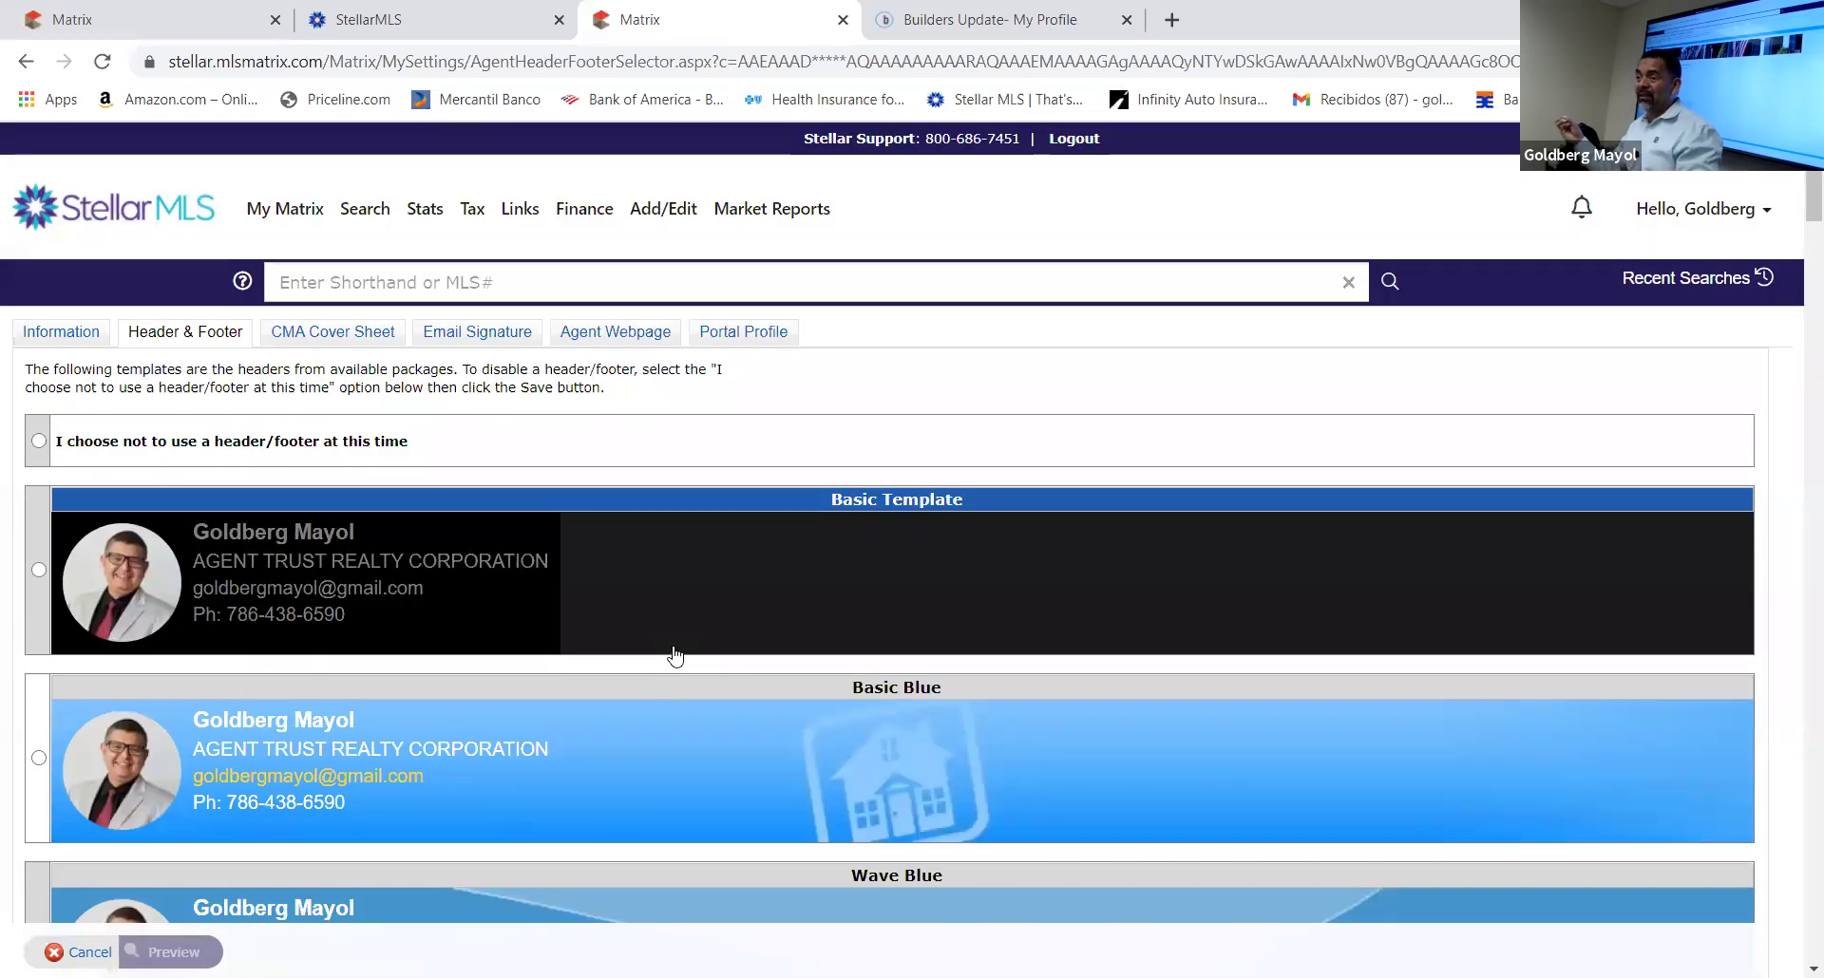
scroll(807, 733, "down", 11)
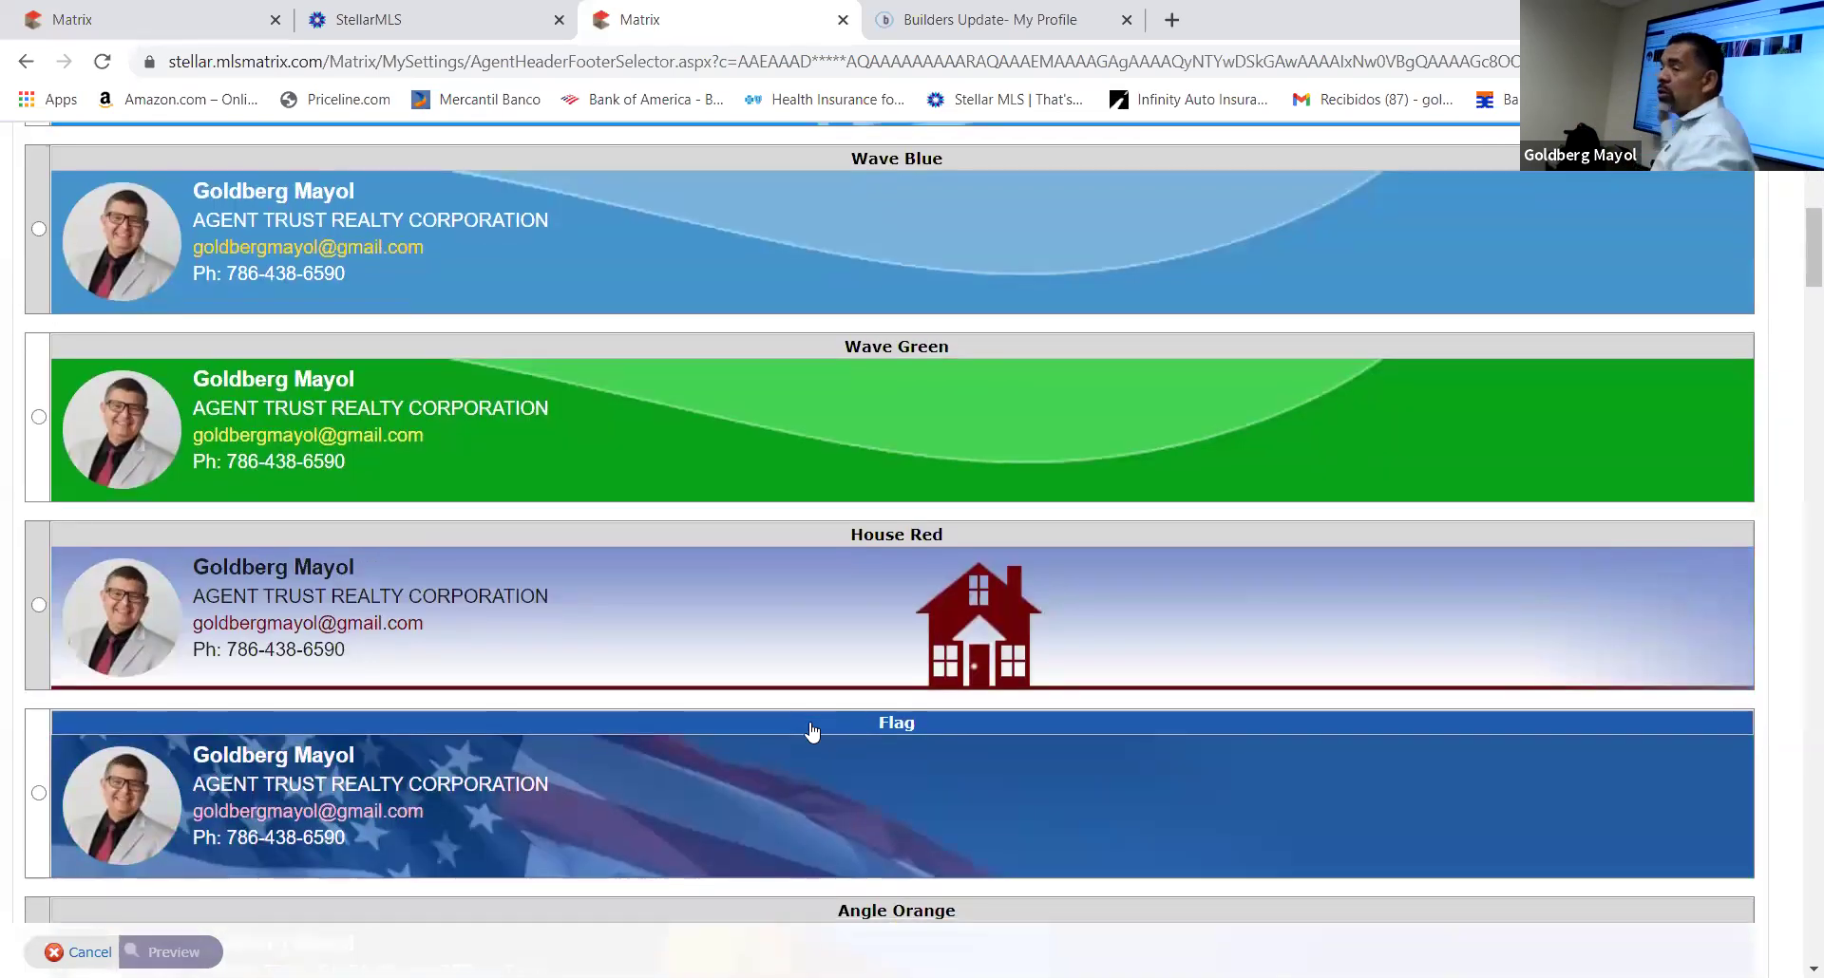
scroll(819, 727, "down", 17)
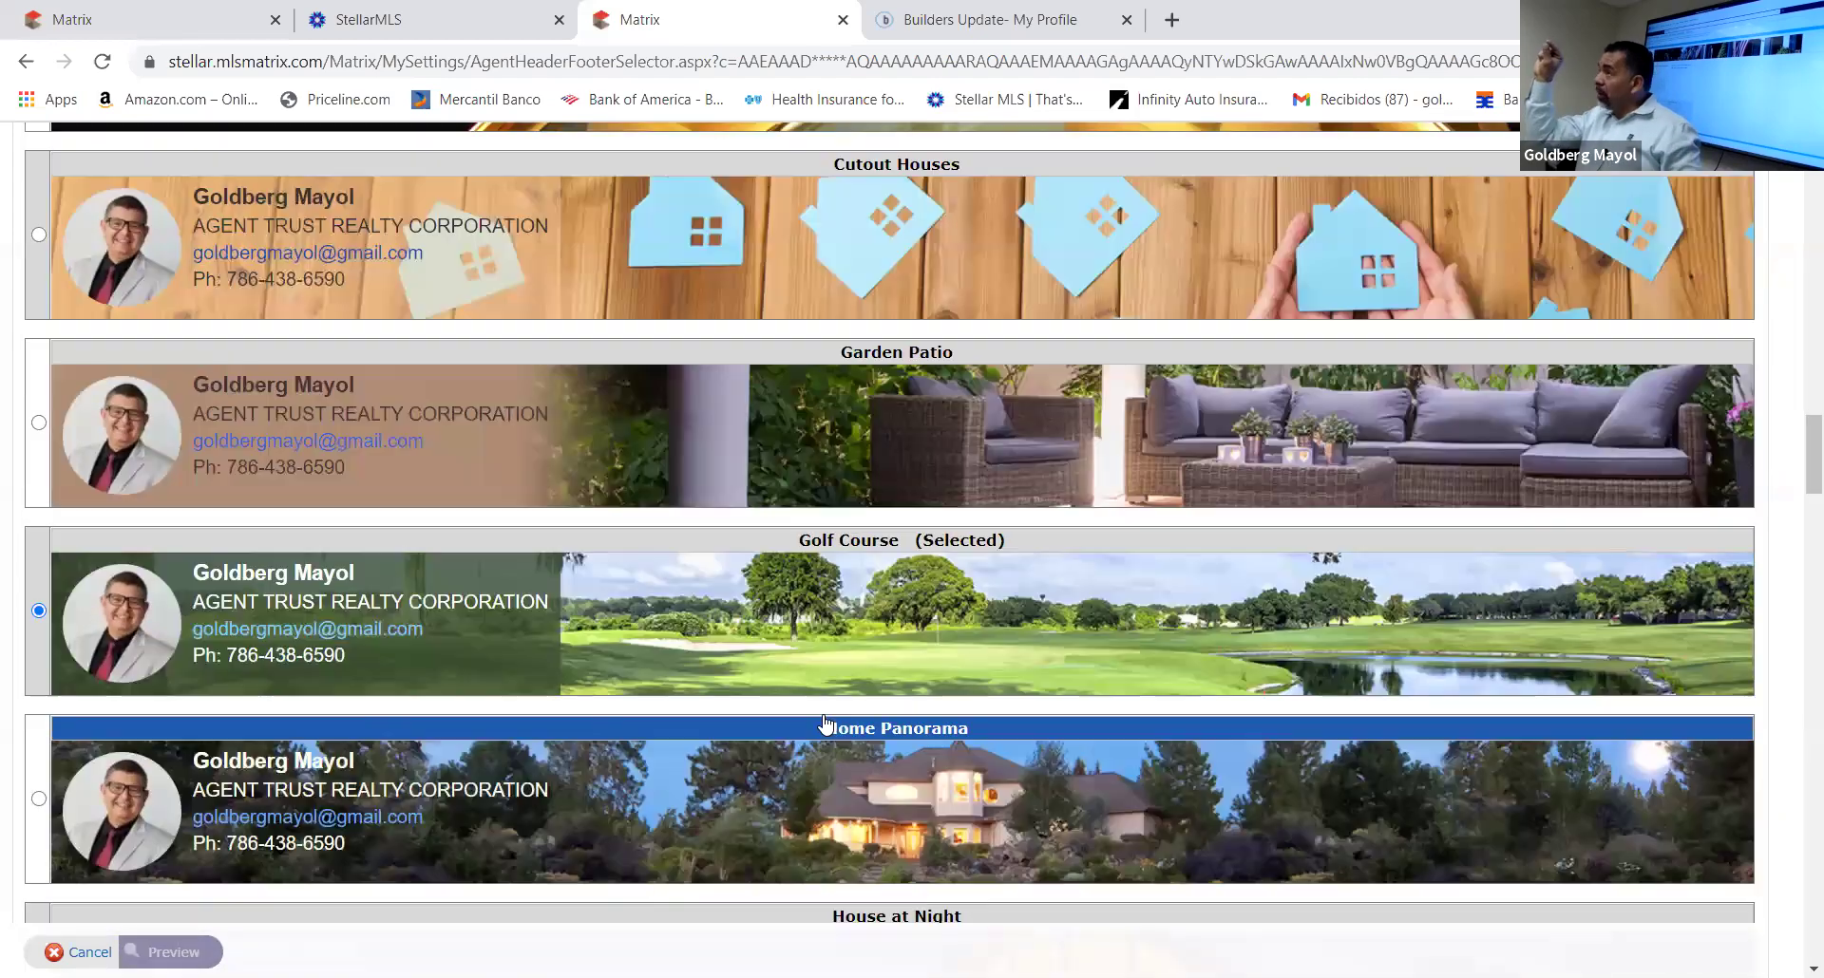
scroll(826, 724, "down", 9)
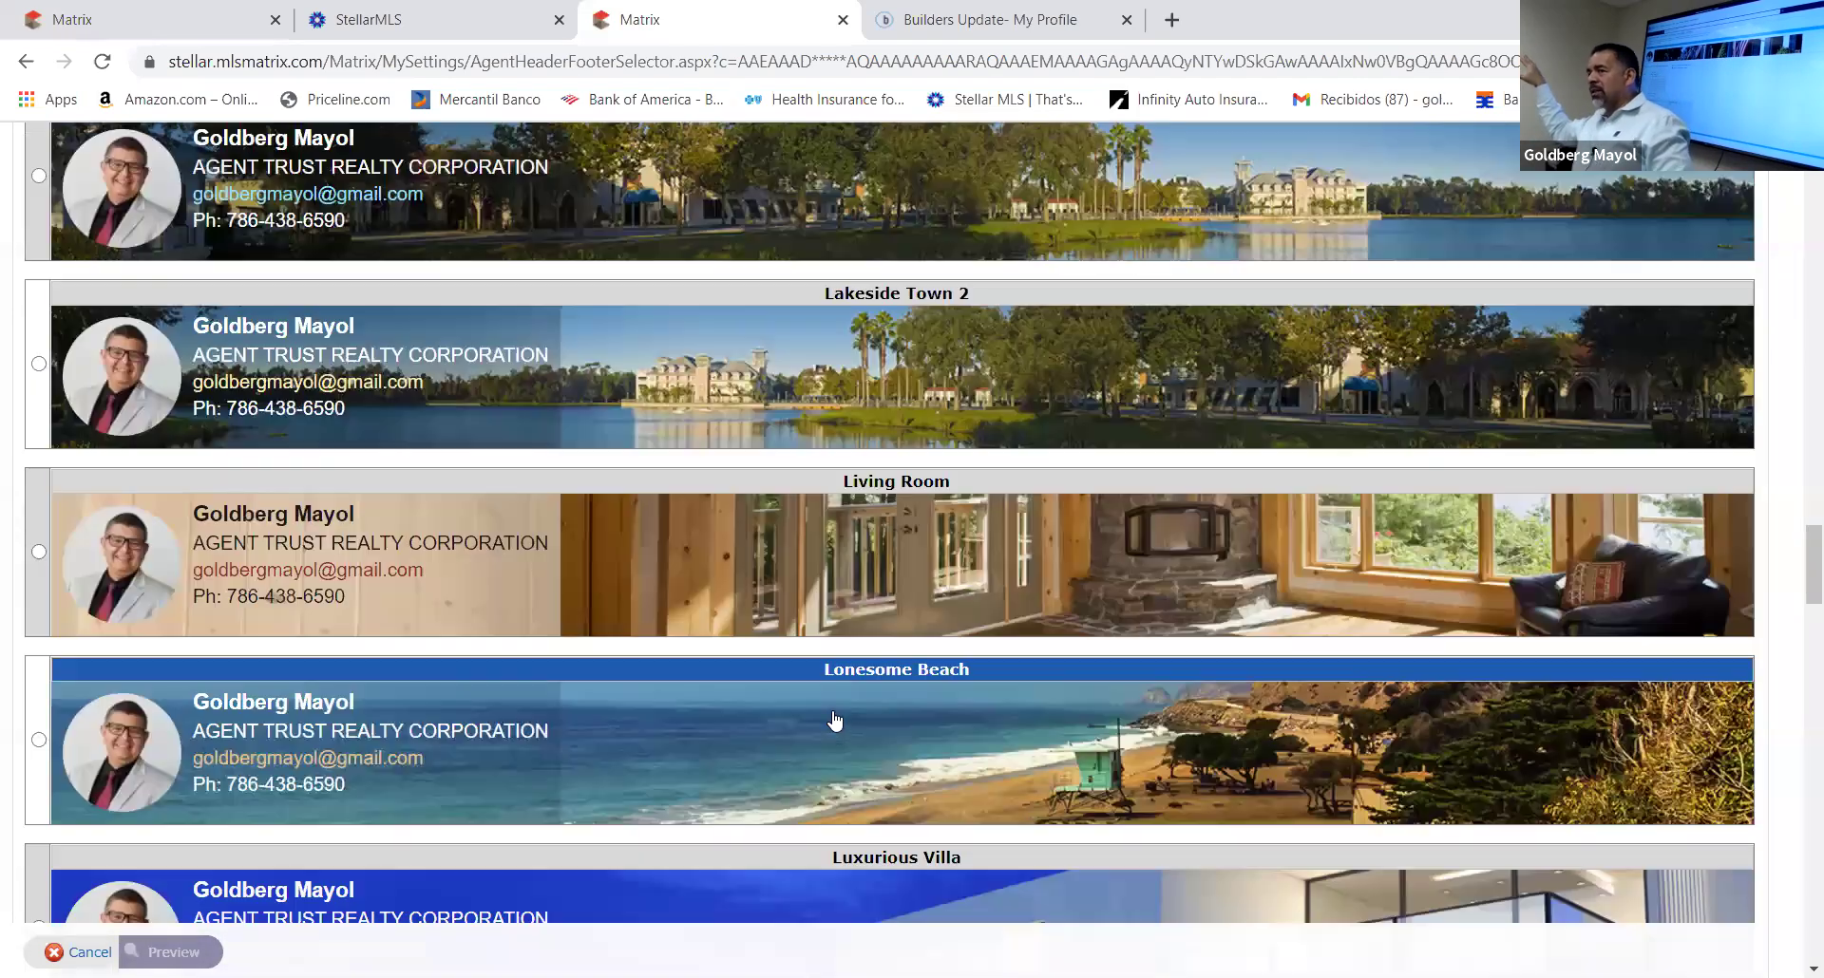
scroll(833, 722, "down", 4)
scroll(832, 717, "down", 2)
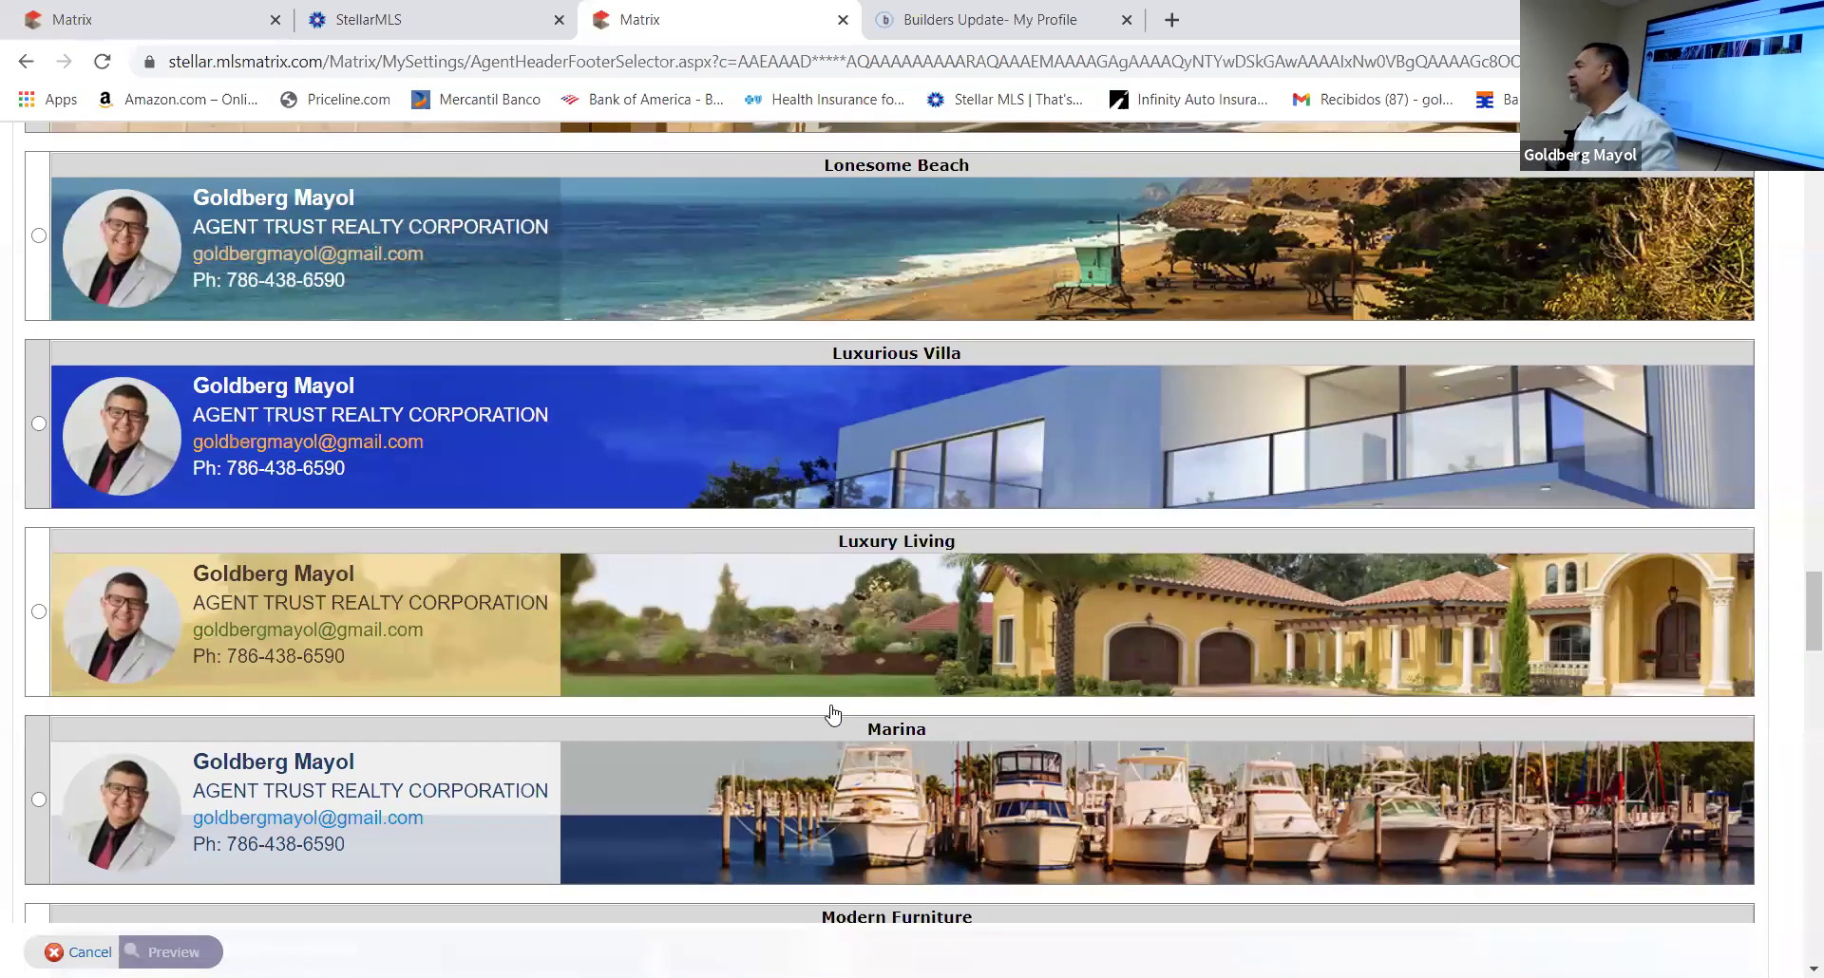
scroll(829, 712, "down", 5)
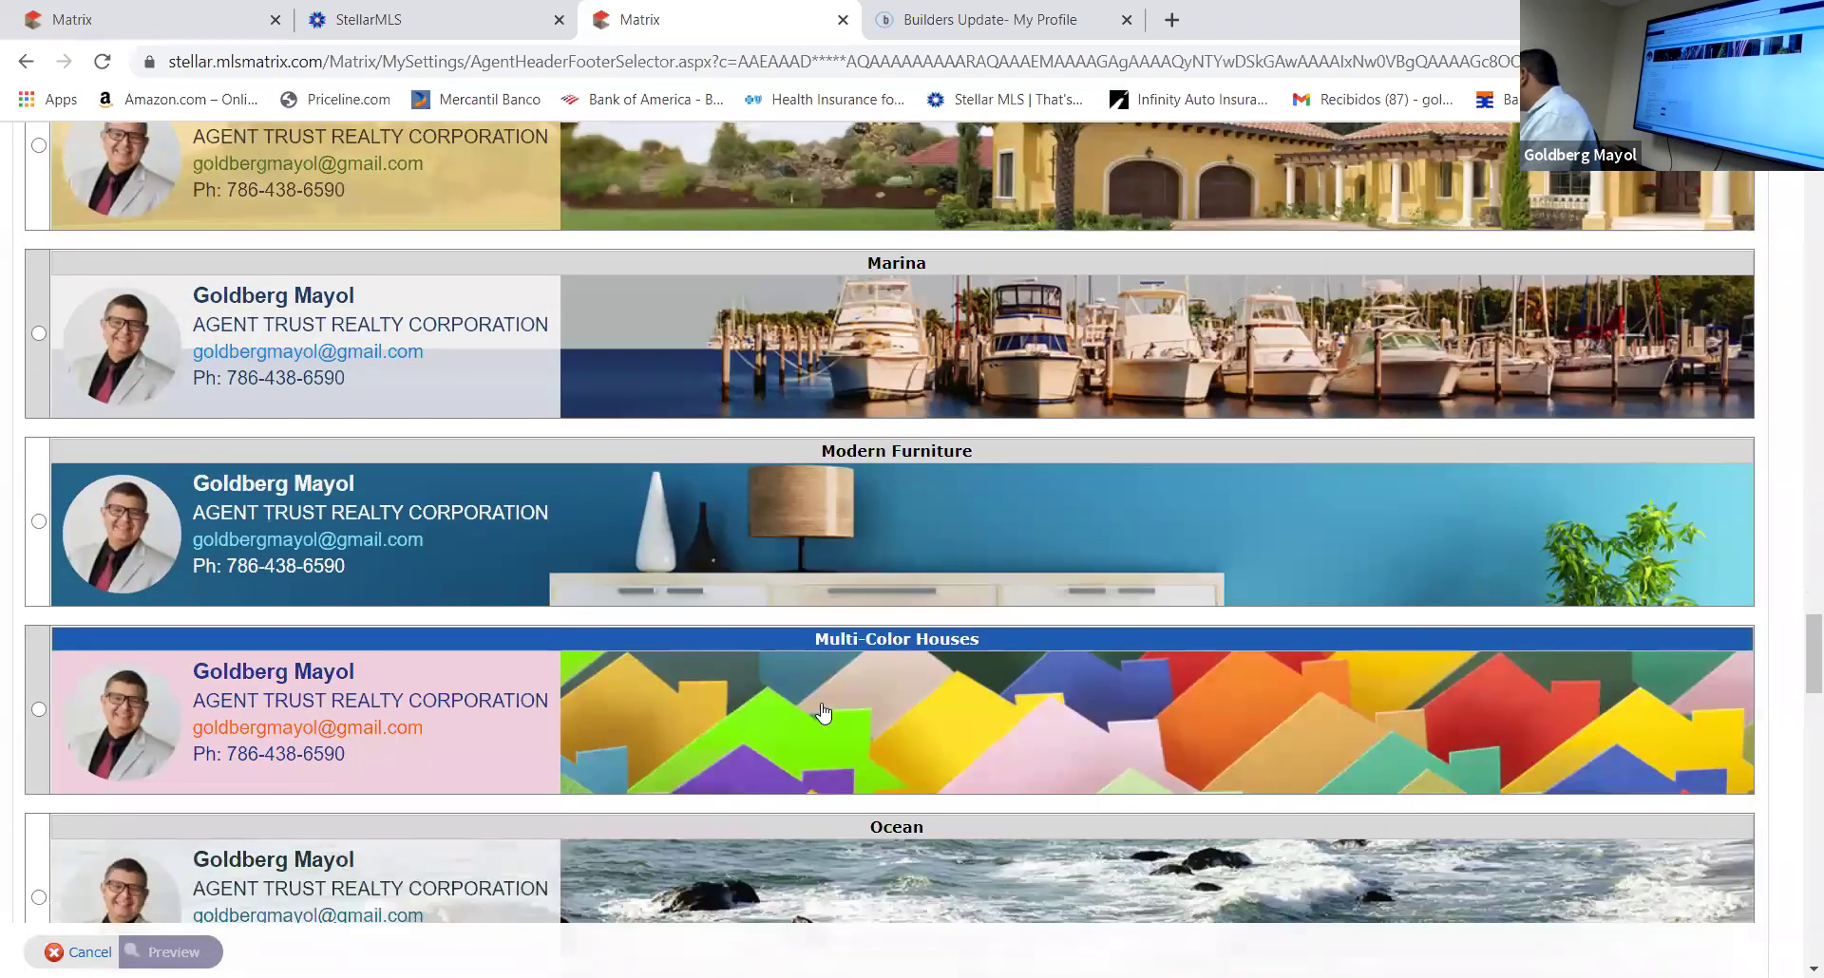
Compare the remaining header templates from Ocean down to Sofa & Tulips, and return to the Header & Footer settings without choosing one
scroll(825, 709, "down", 3)
scroll(827, 708, "down", 4)
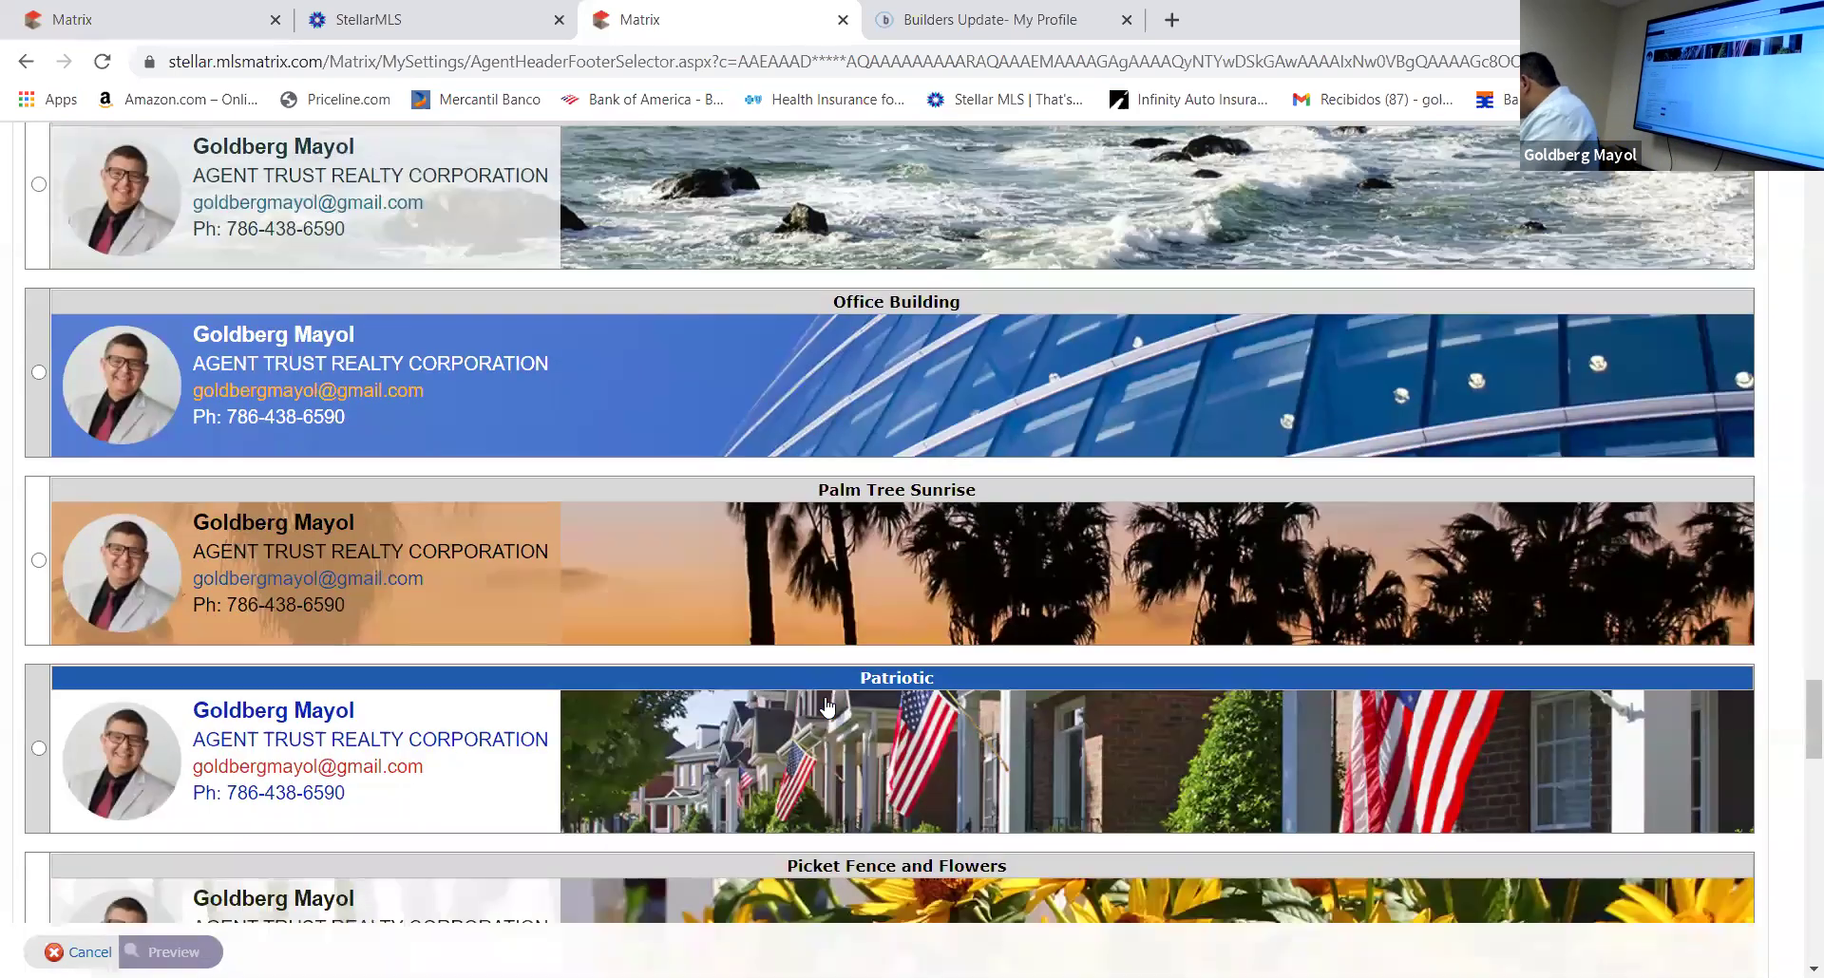
scroll(831, 707, "down", 4)
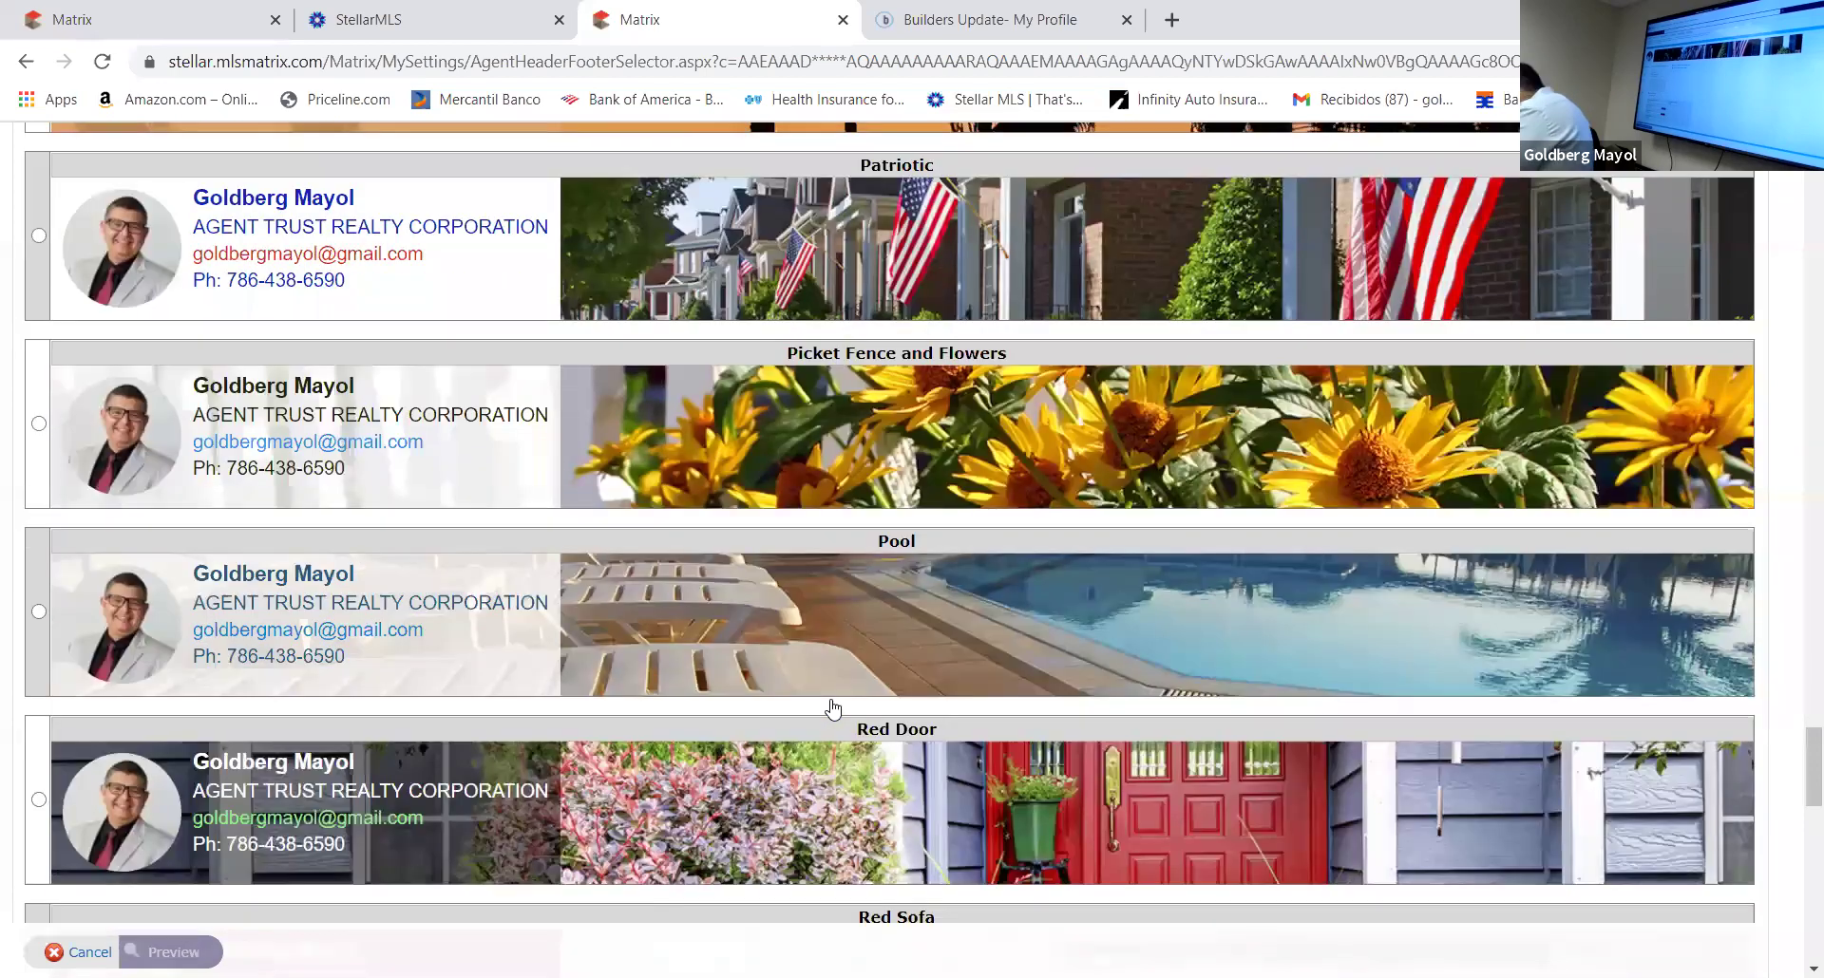
scroll(840, 706, "down", 8)
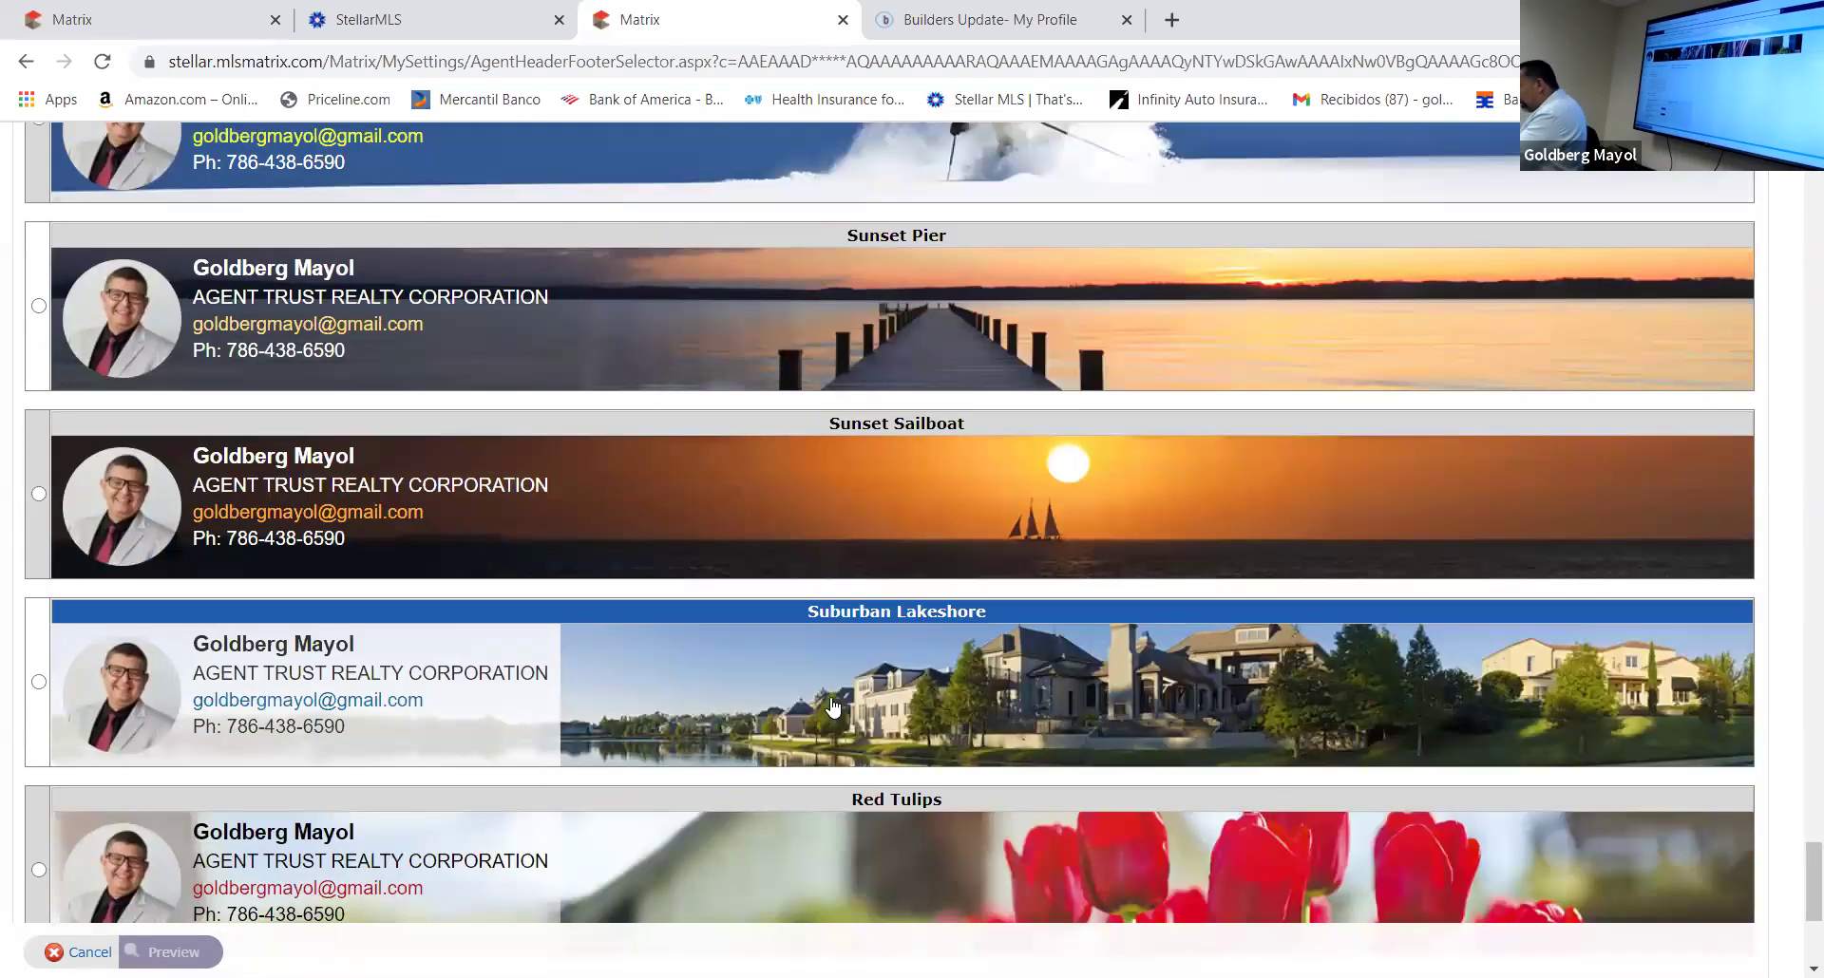
scroll(831, 704, "down", 3)
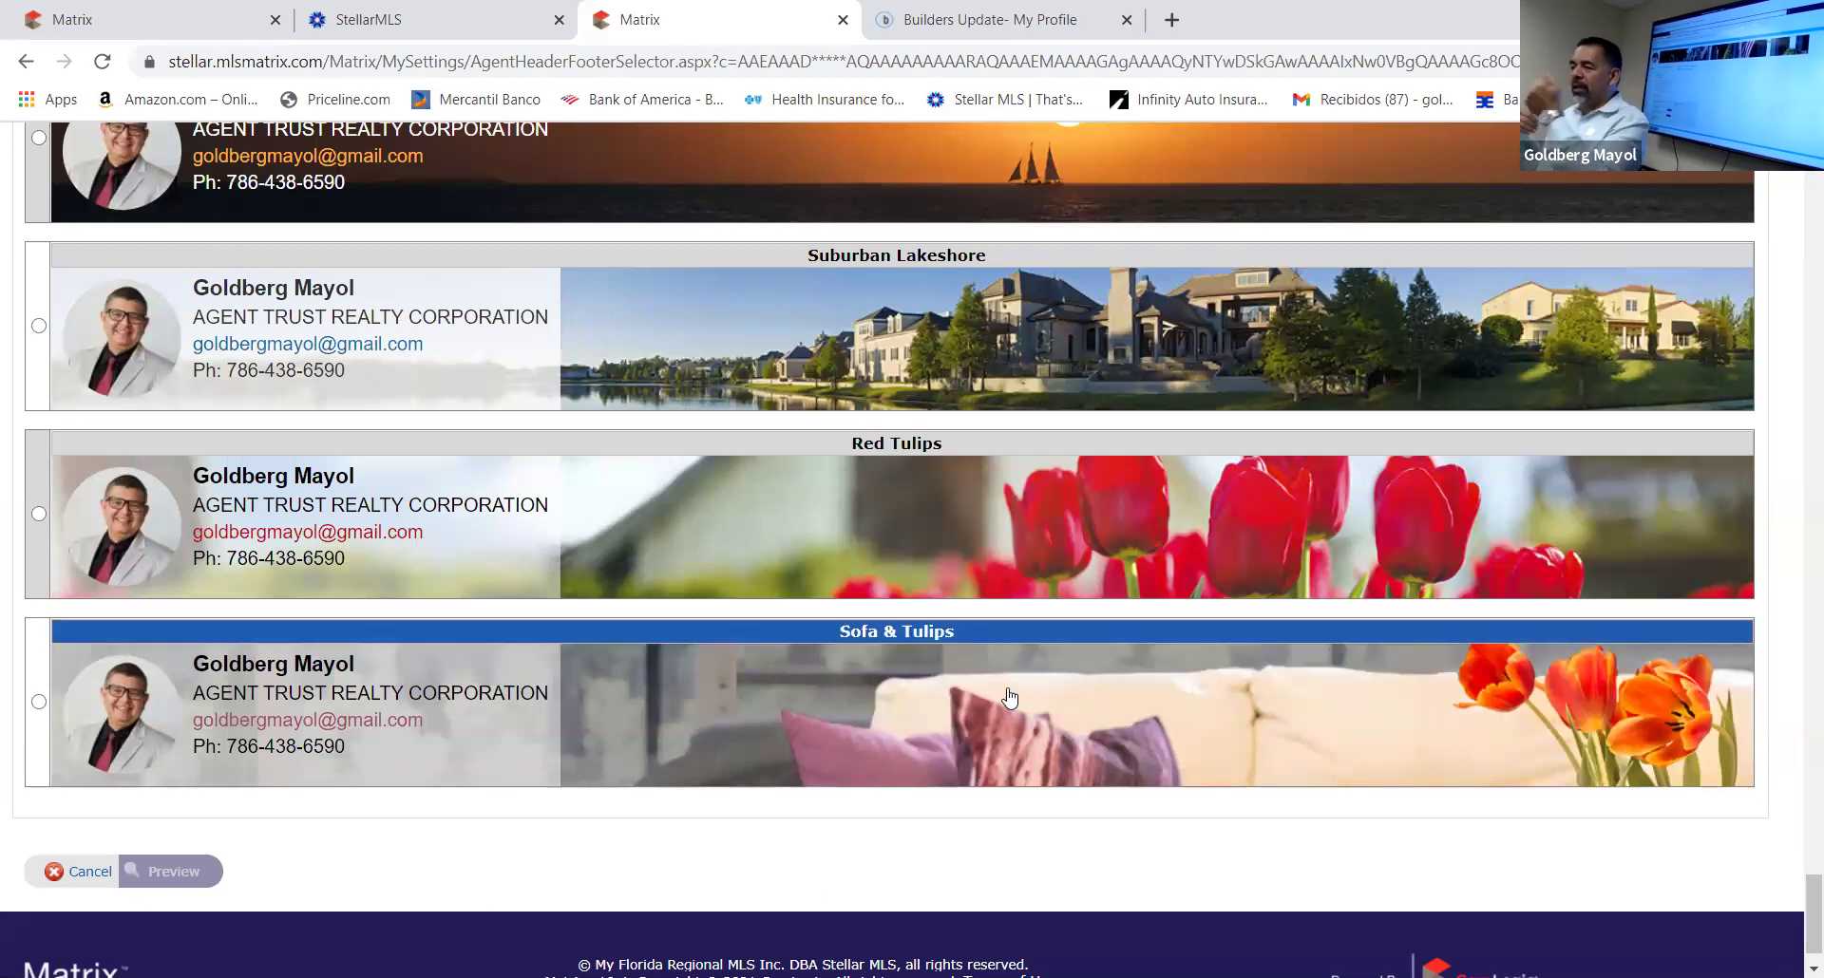
scroll(991, 694, "down", 1)
scroll(991, 694, "up", 5)
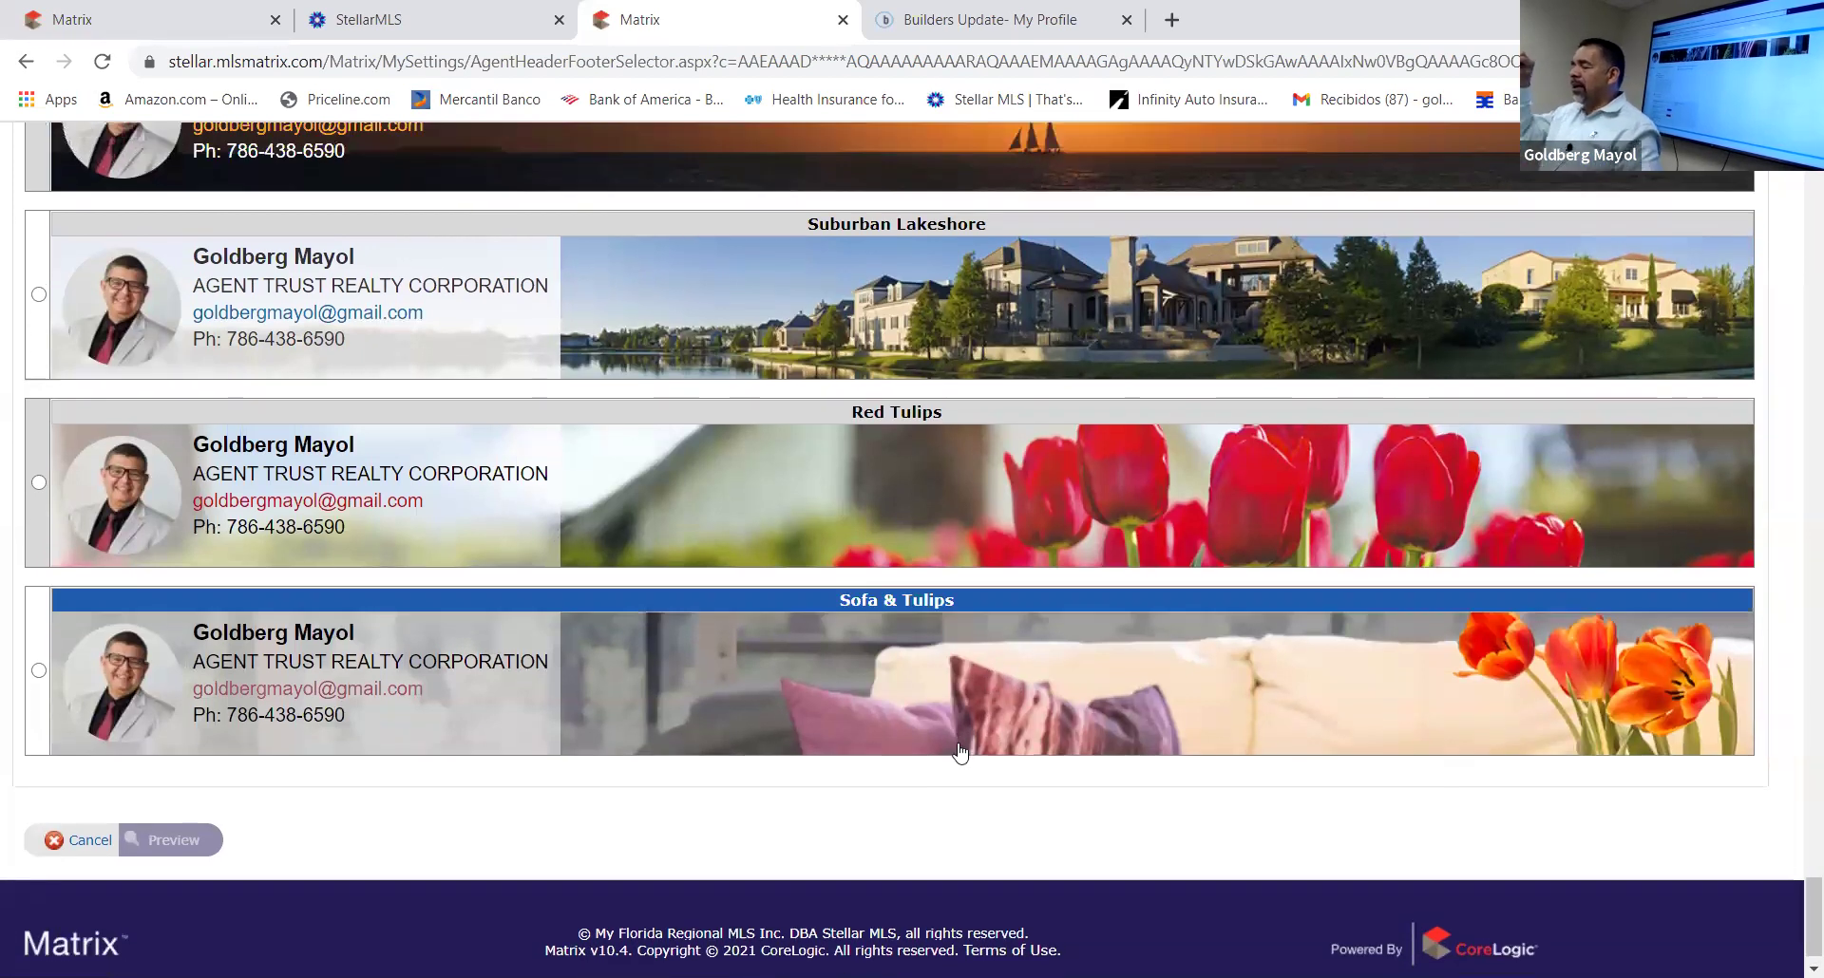
left_click(26, 62)
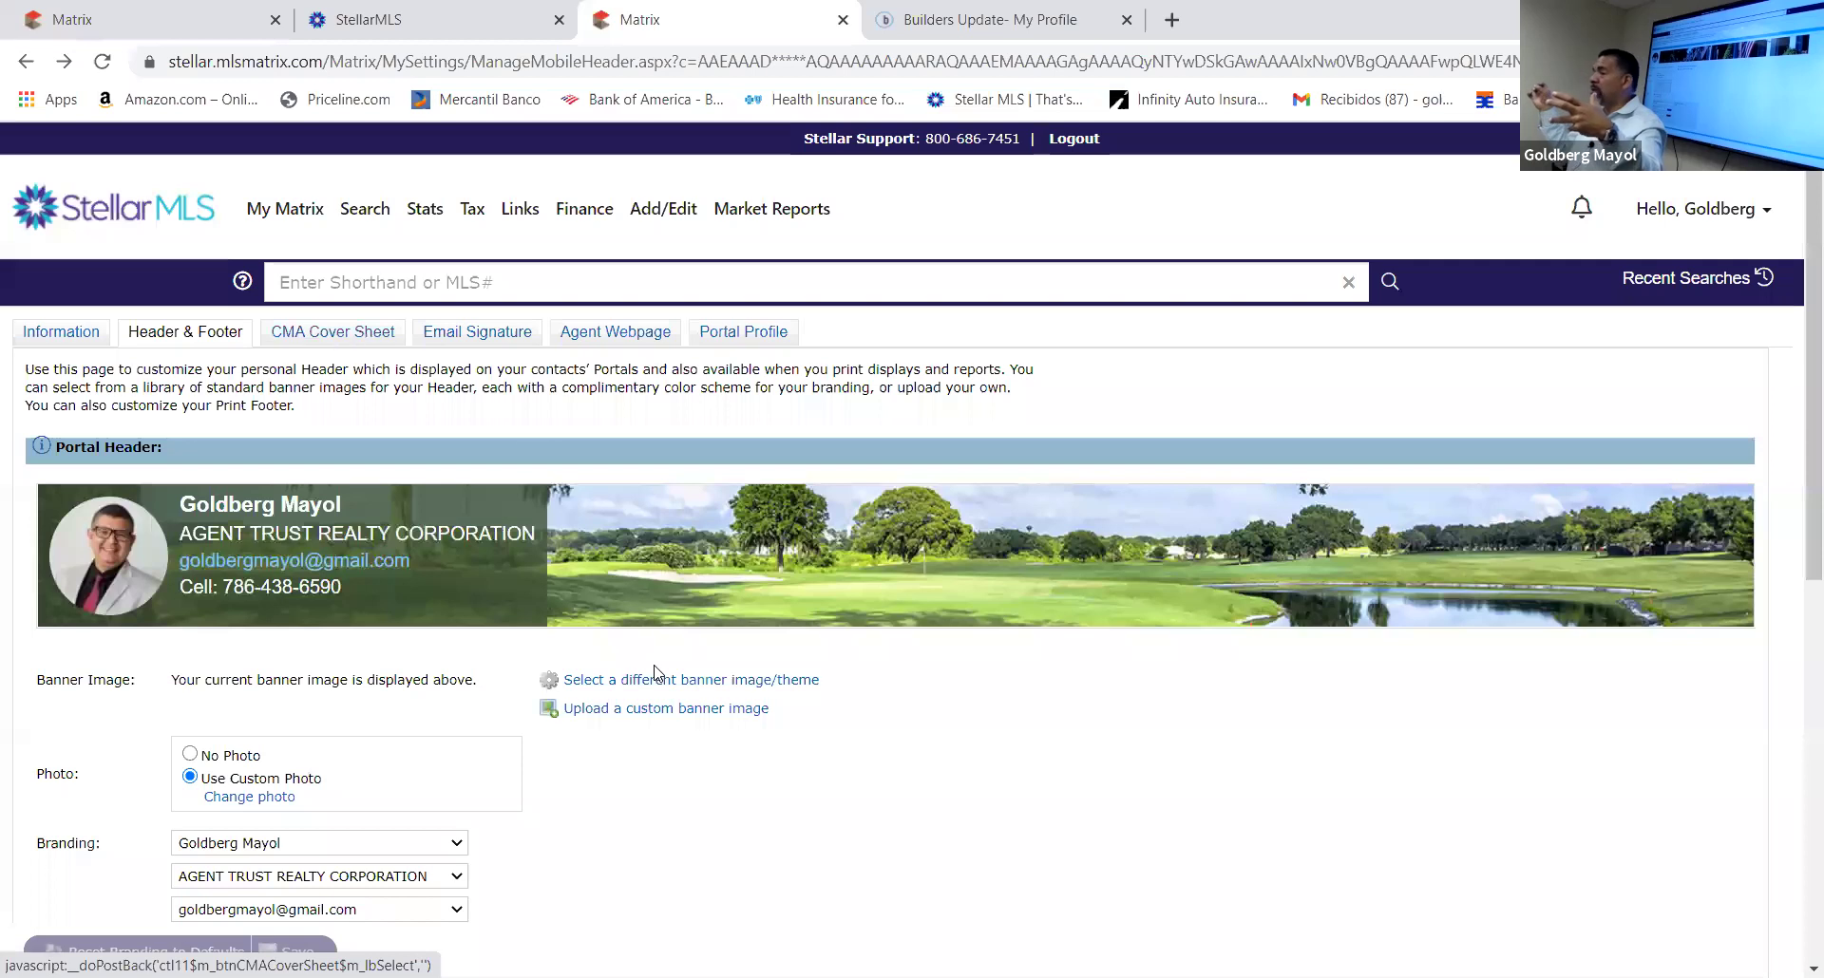
Review the portal header's photo, branding and color options, together with the print header and print footer settings
scroll(651, 677, "down", 5)
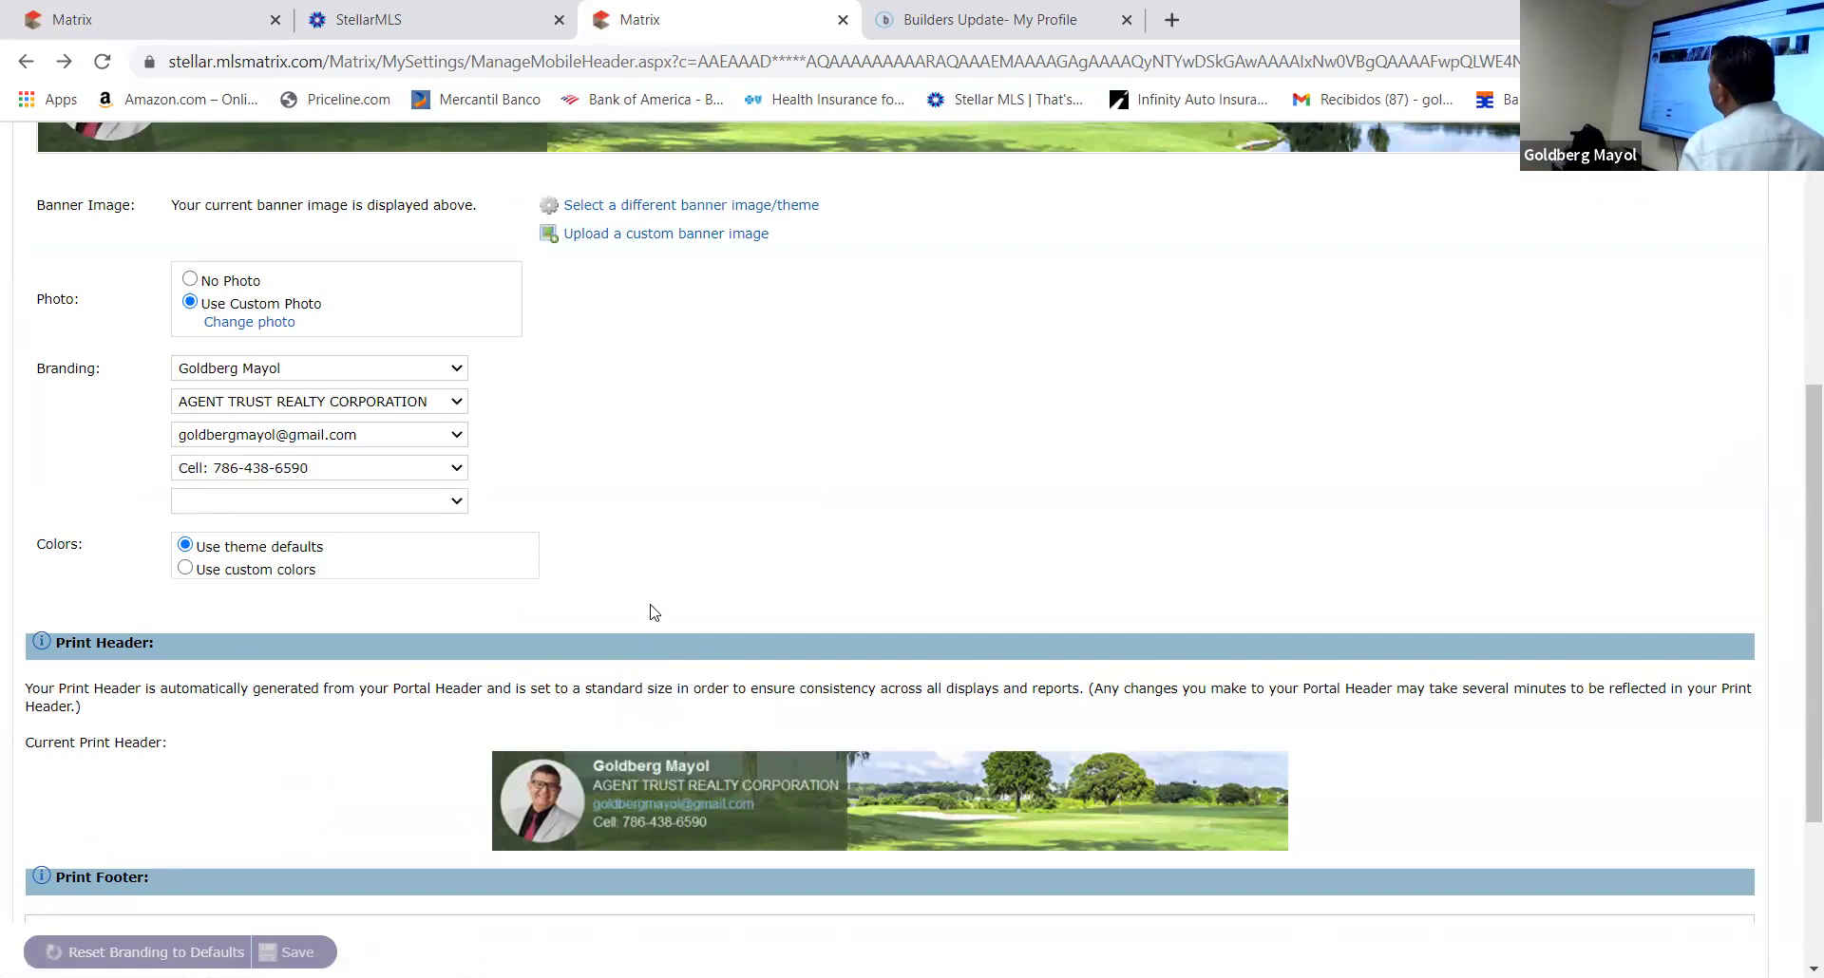
scroll(652, 599, "down", 3)
scroll(652, 595, "up", 6)
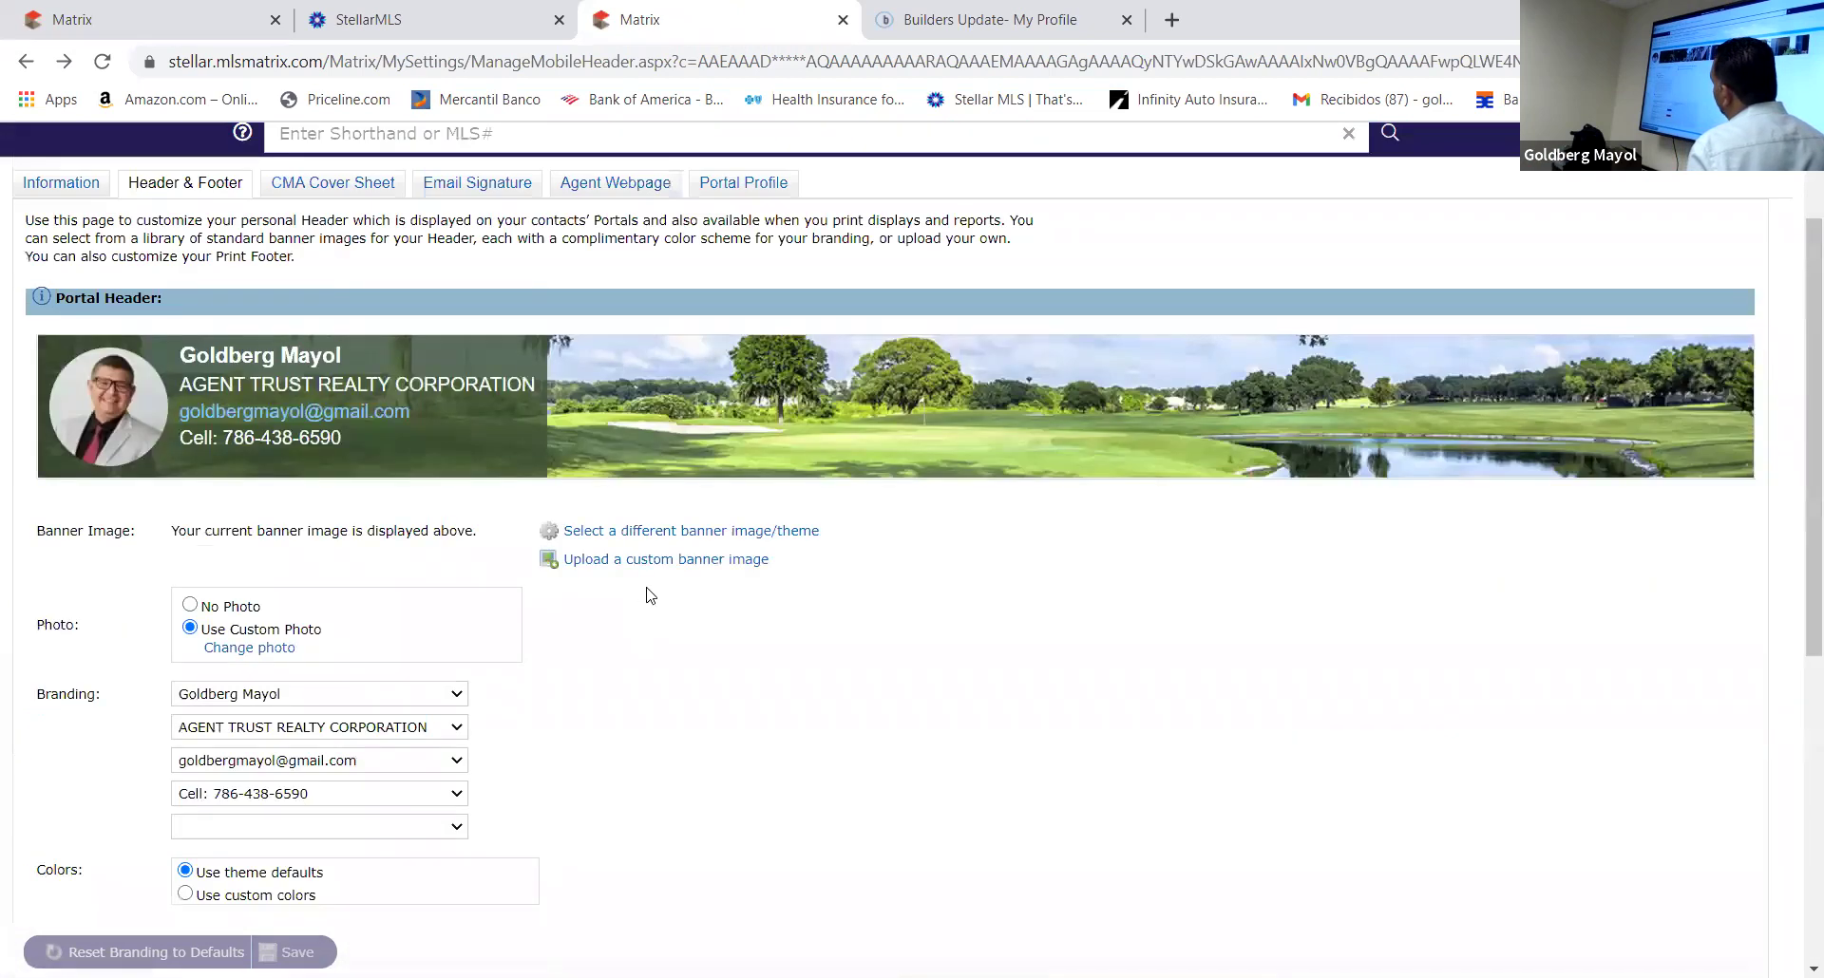
scroll(650, 596, "up", 2)
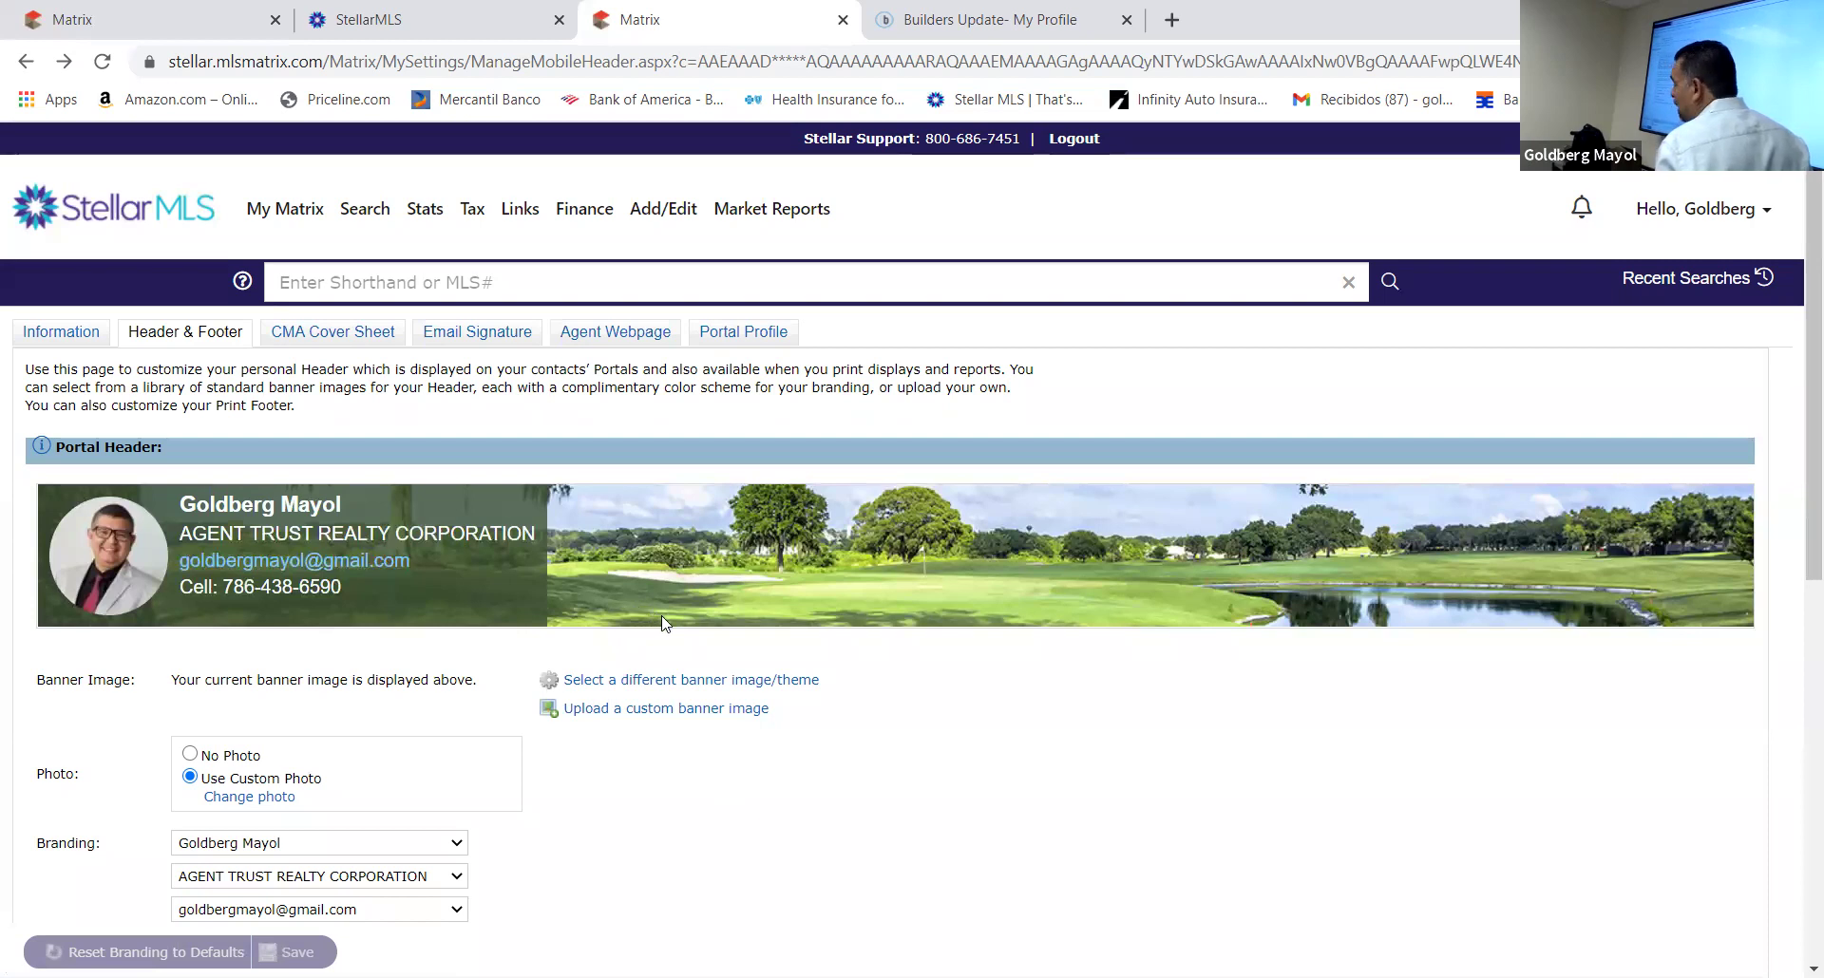
scroll(577, 724, "down", 1)
scroll(580, 730, "down", 5)
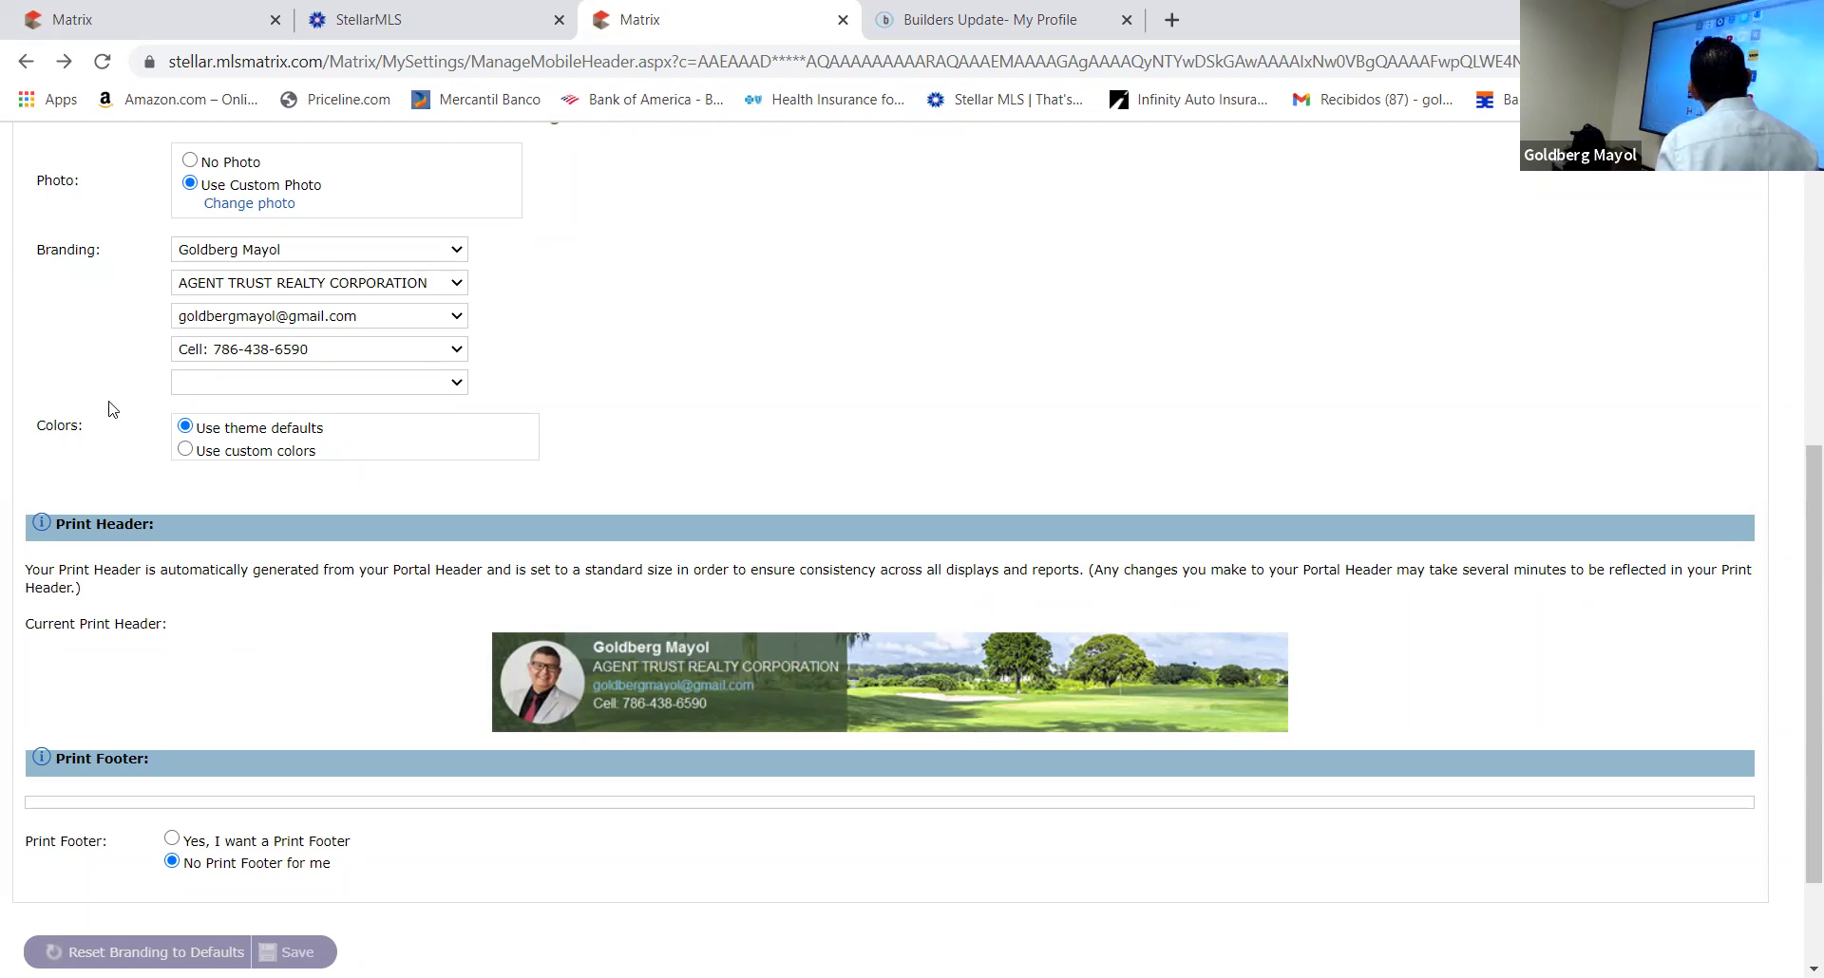
scroll(456, 622, "down", 2)
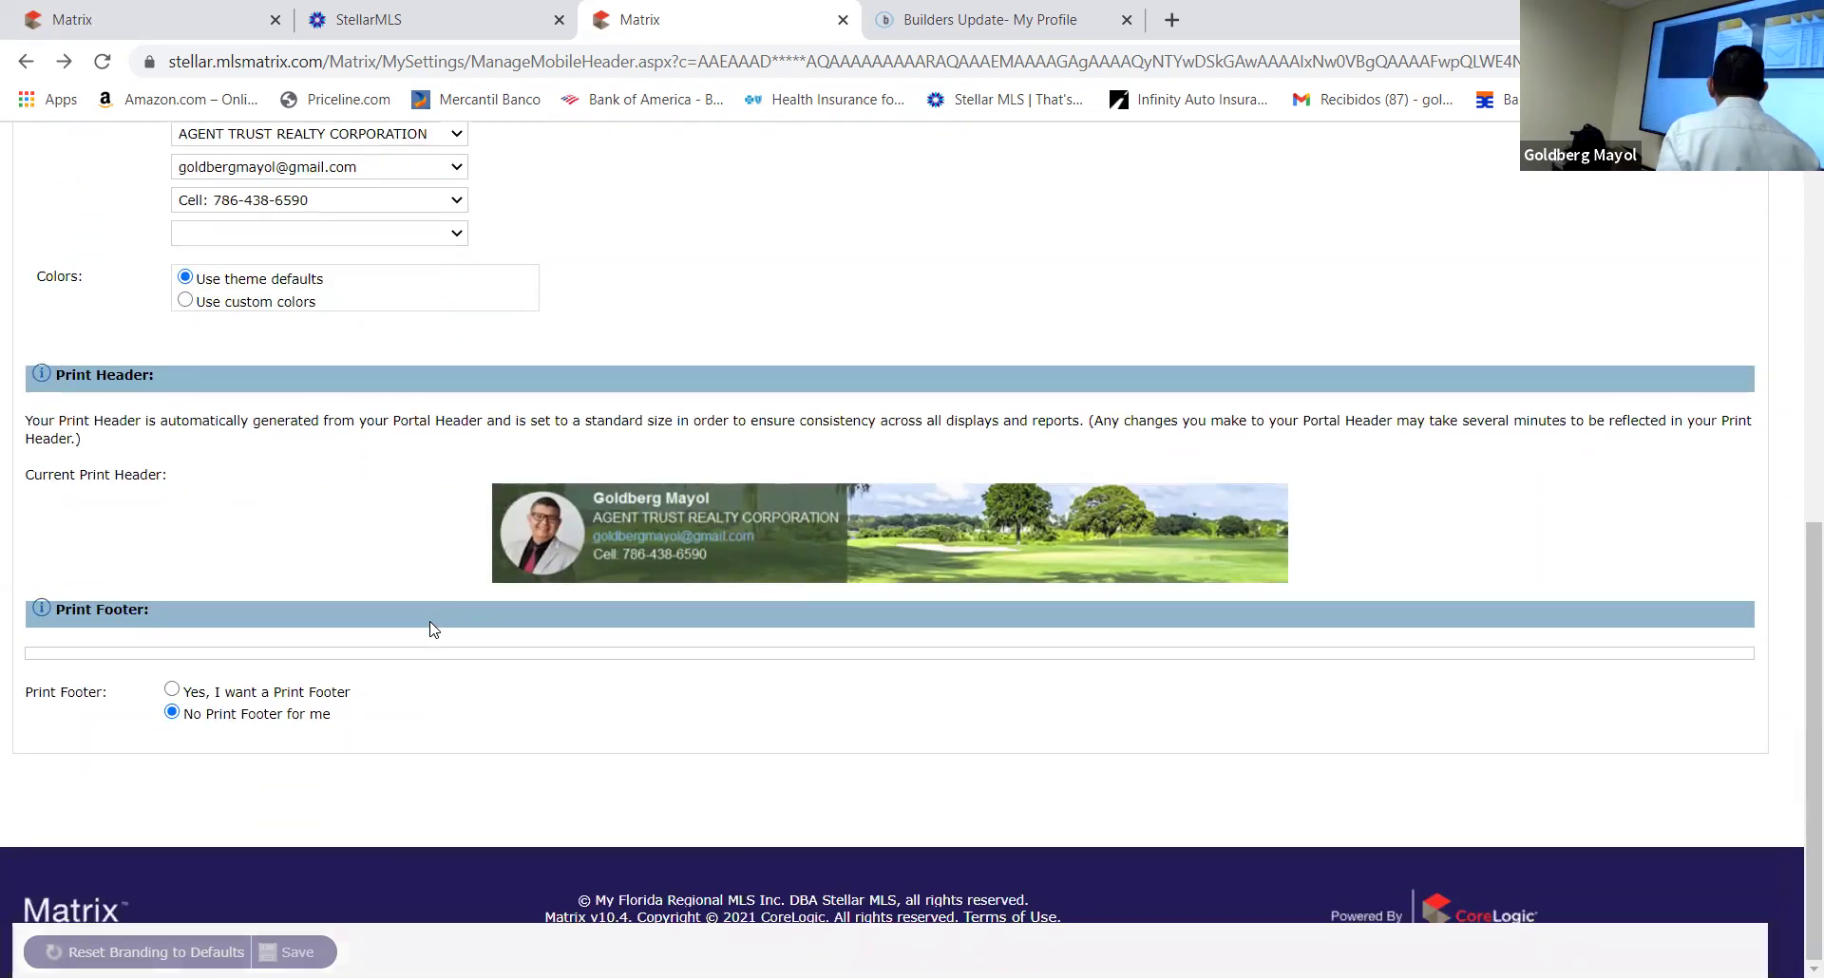
View the CMA Cover Sheet fields and their overrides, and return to the Header & Footer settings
scroll(434, 627, "up", 8)
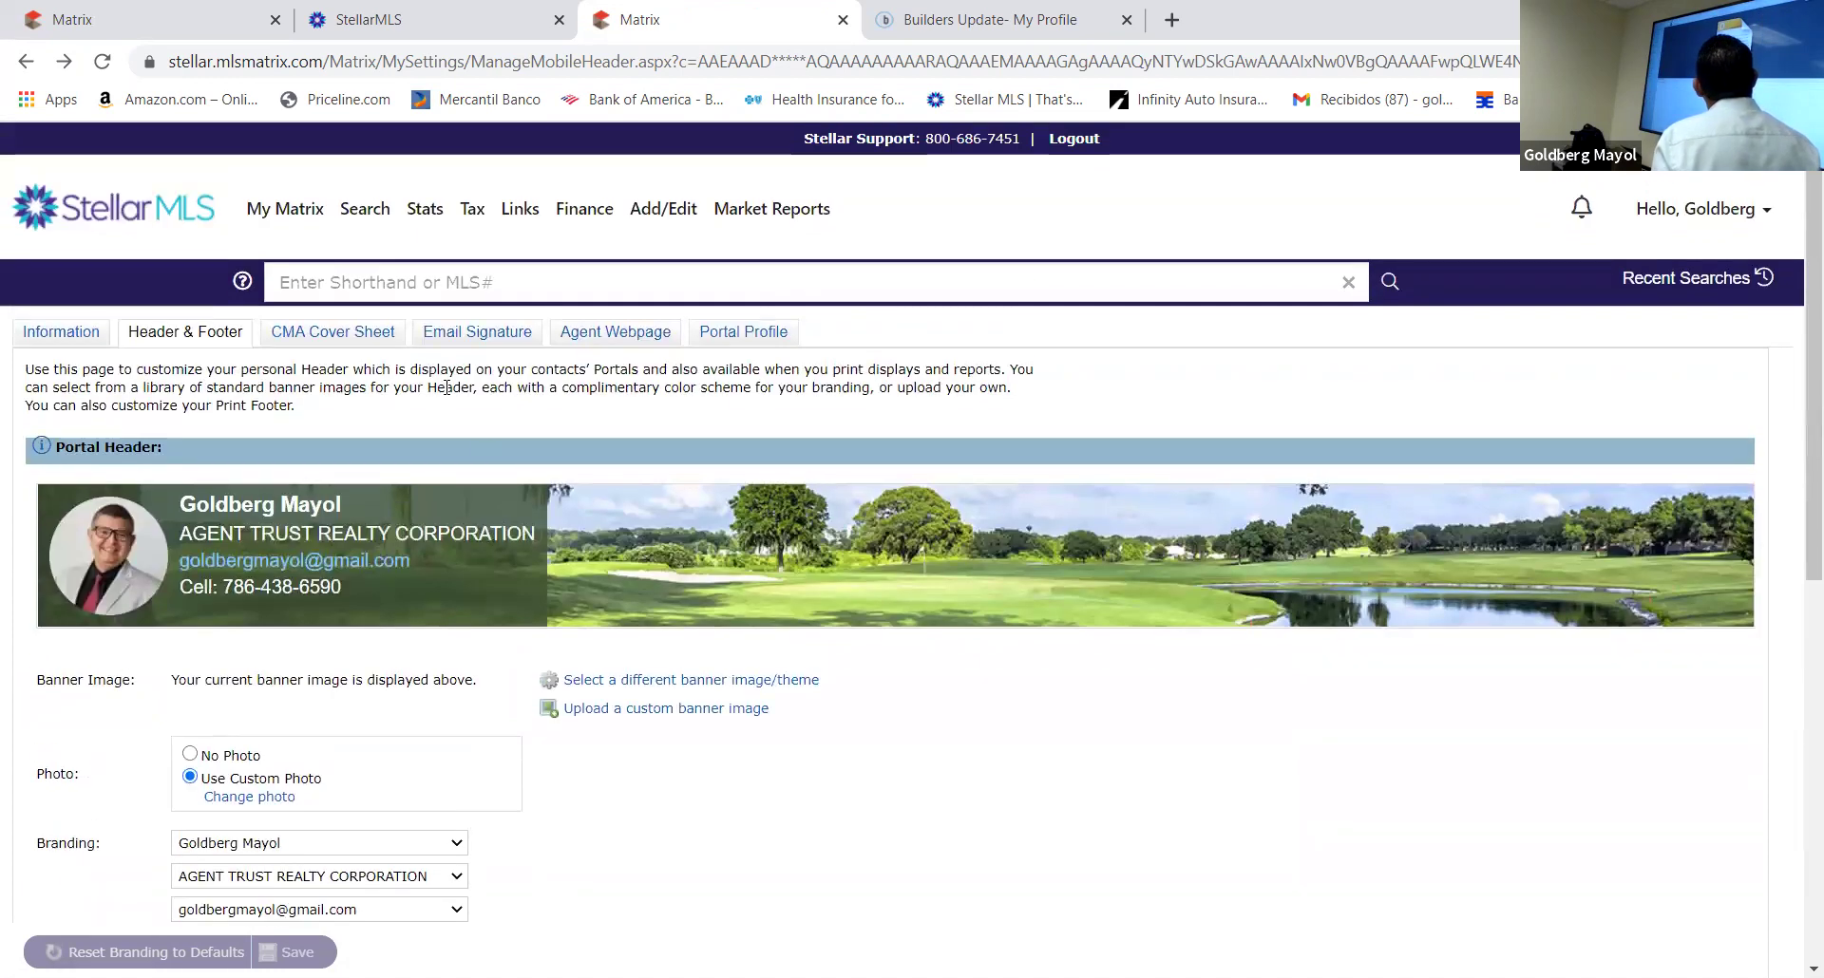
left_click(344, 340)
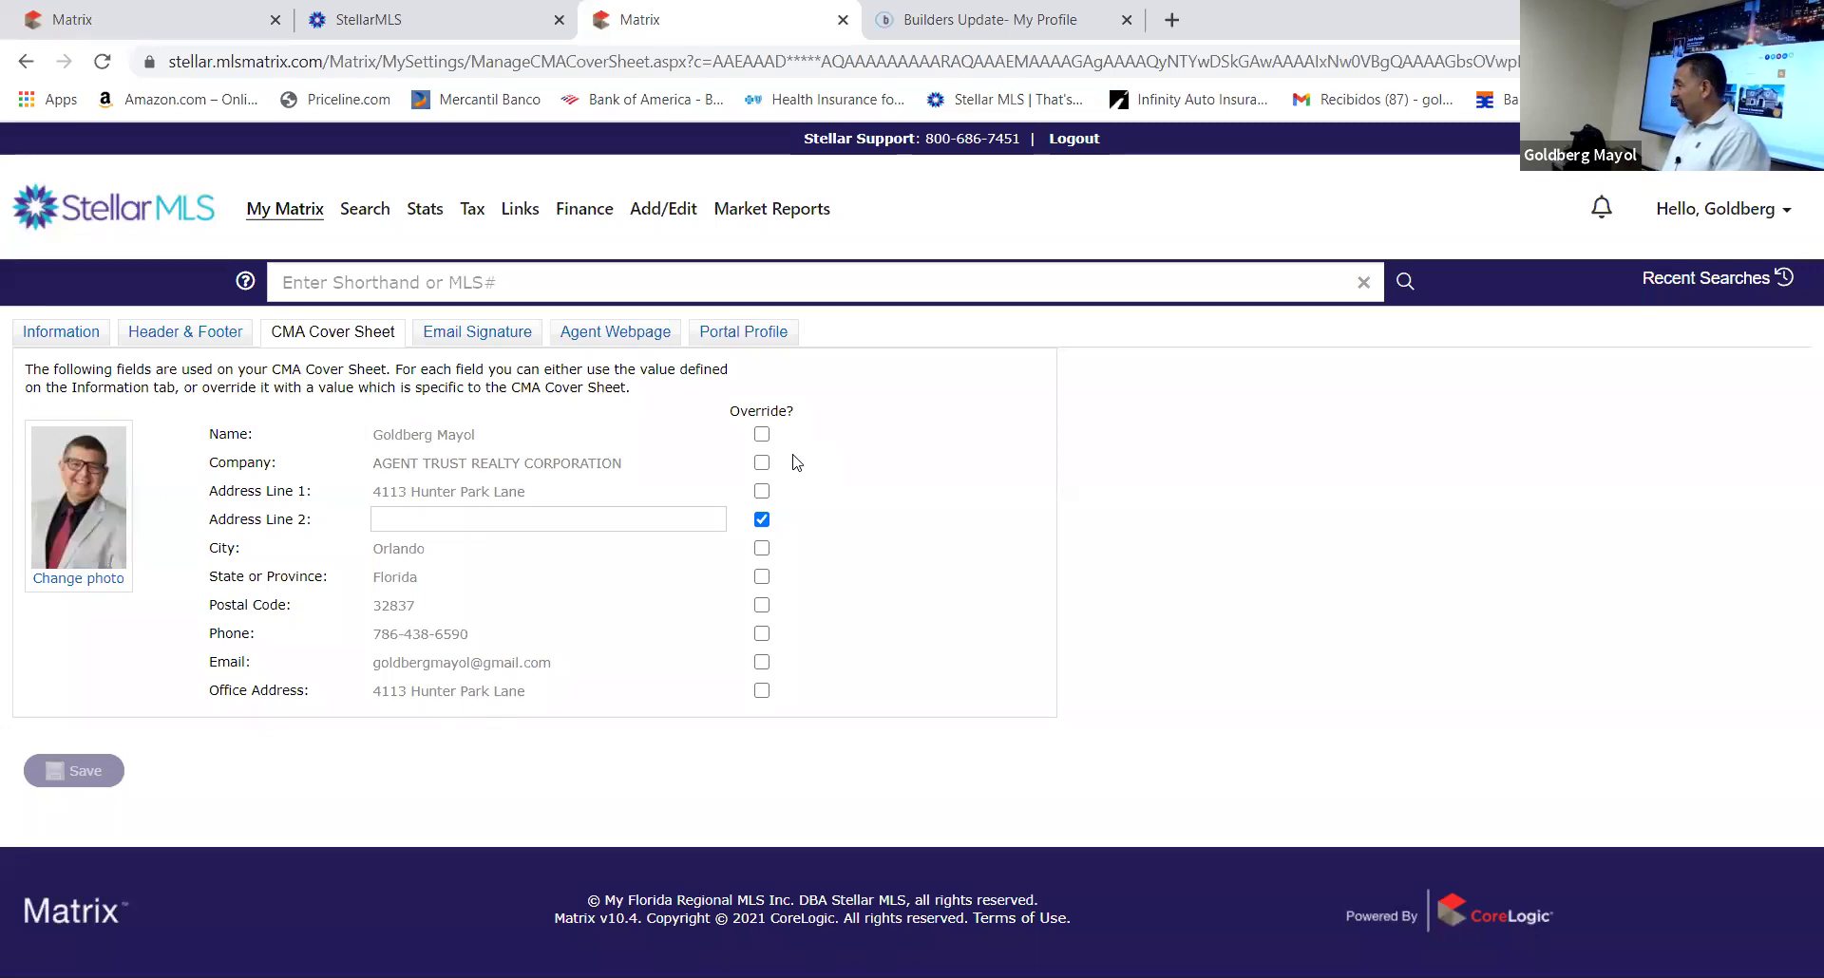
left_click(234, 331)
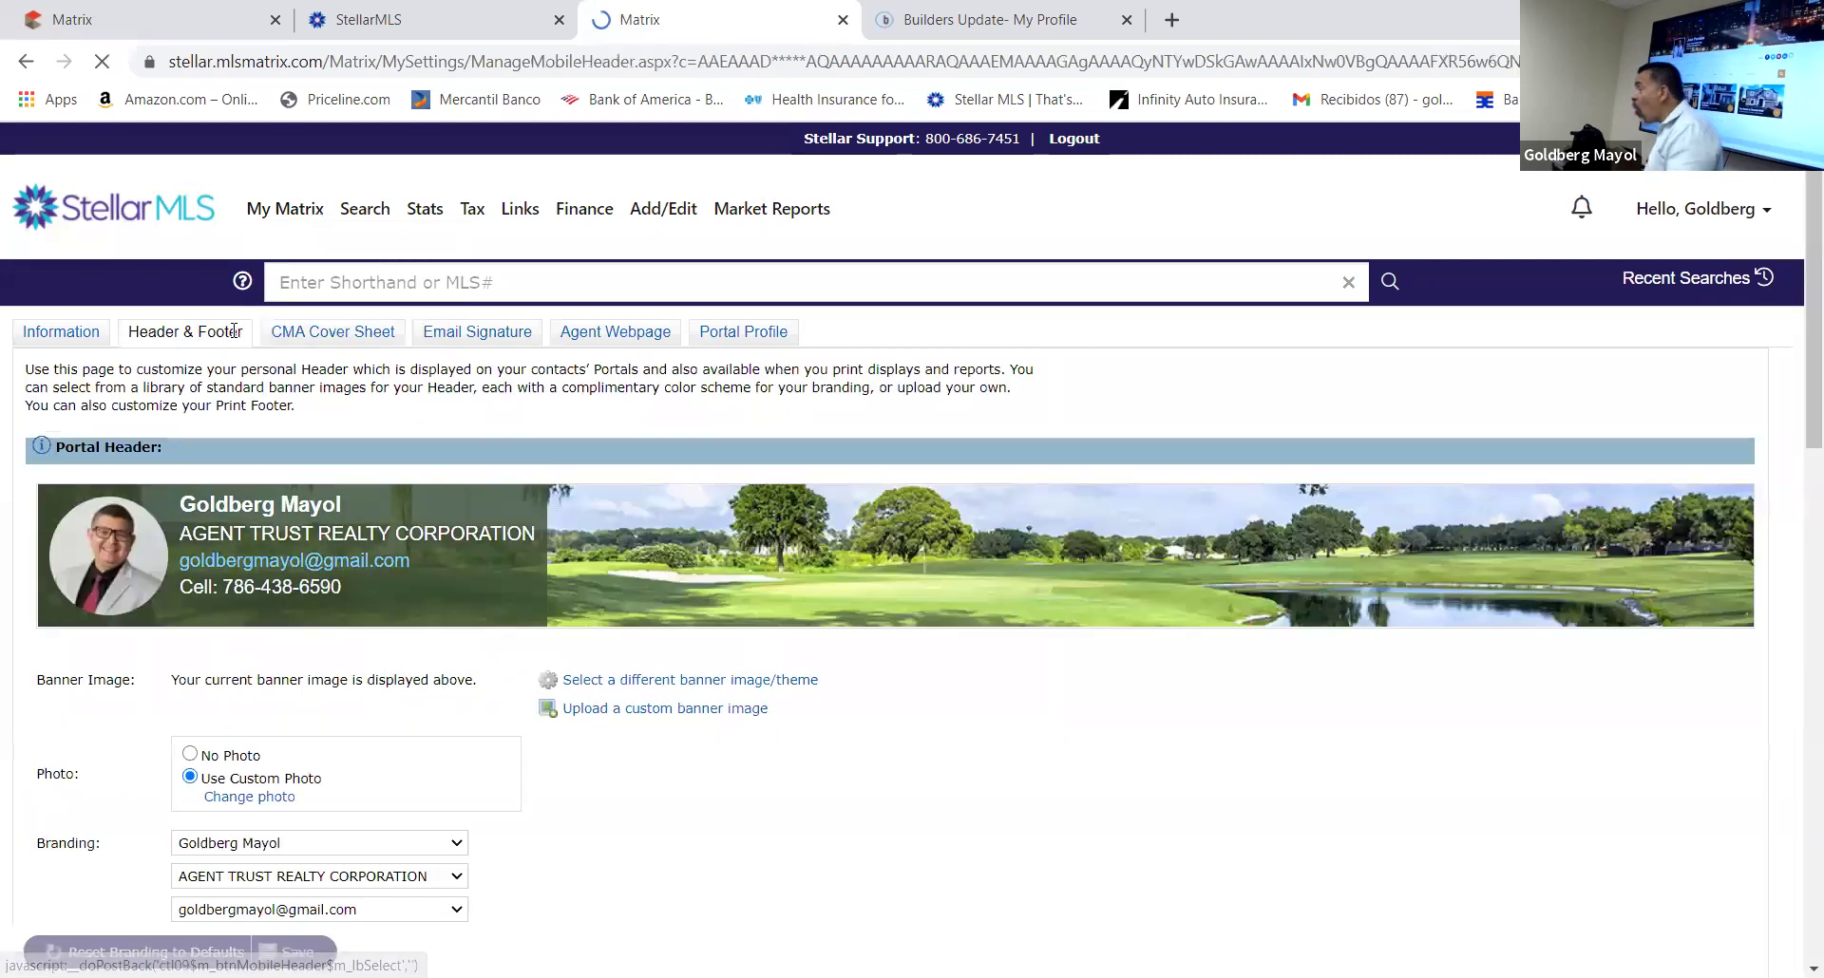
Enable the override for the Nick Name in the agent's information, keep the Office Fax Number override on, and save the changes
left_click(85, 338)
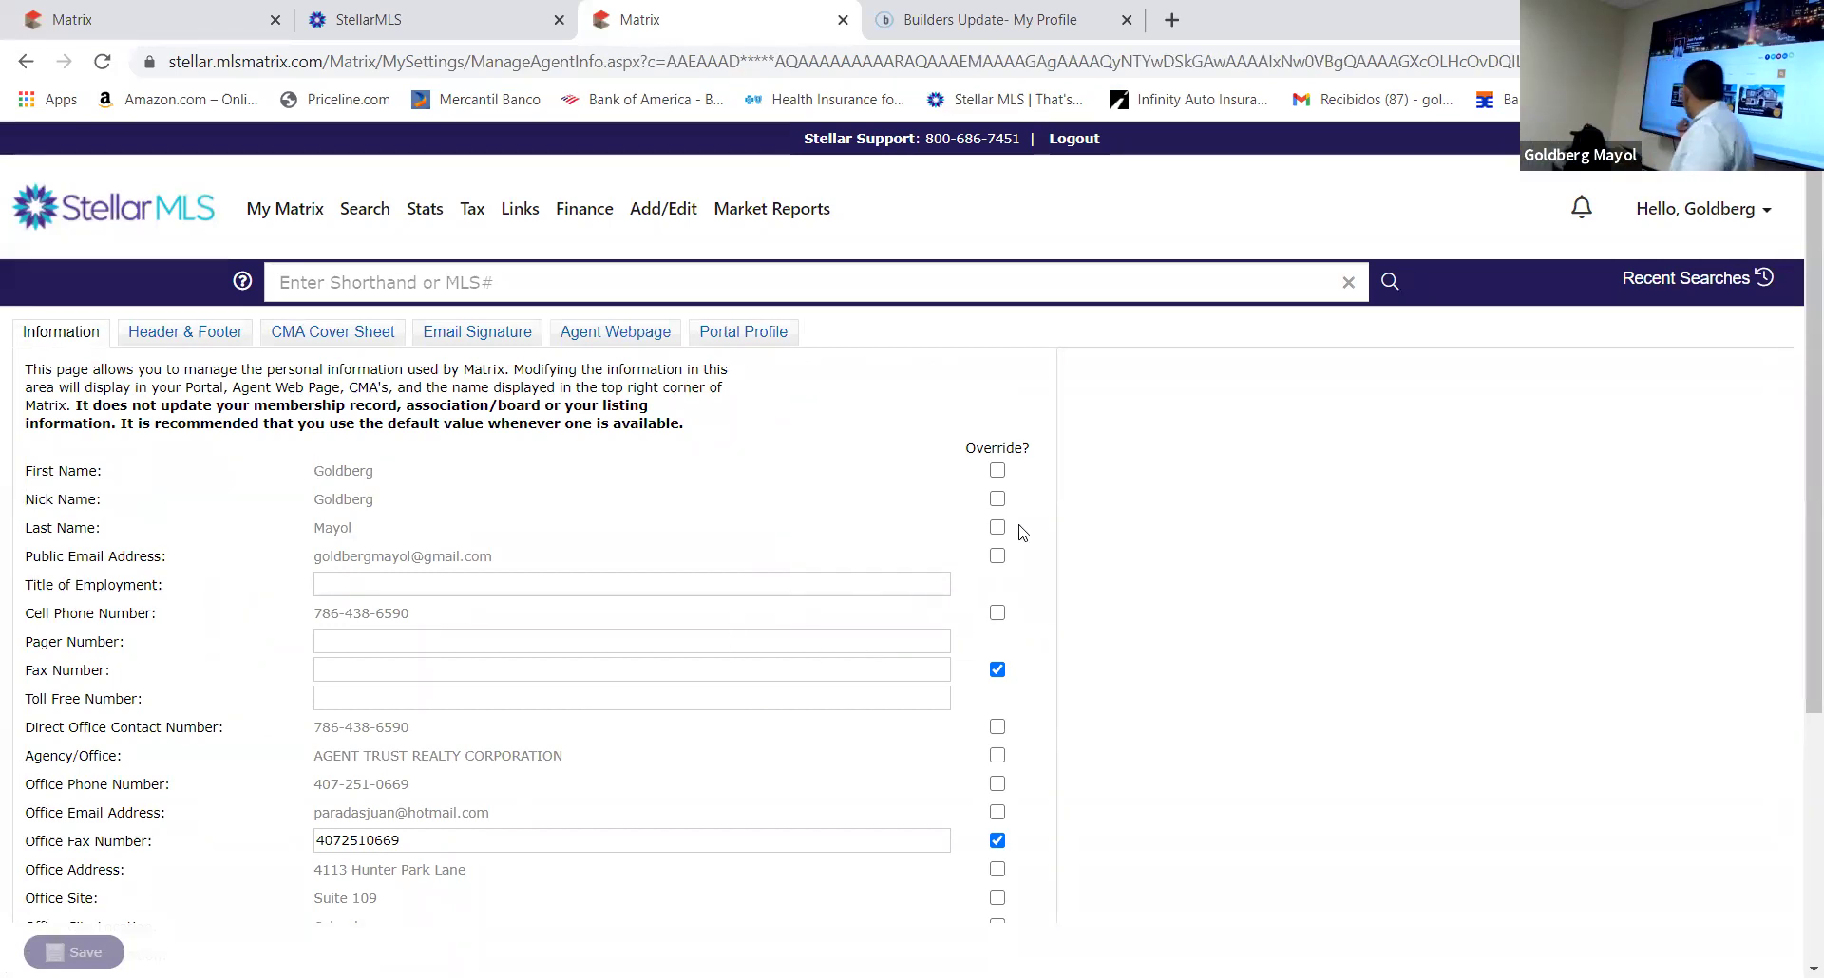
left_click(996, 499)
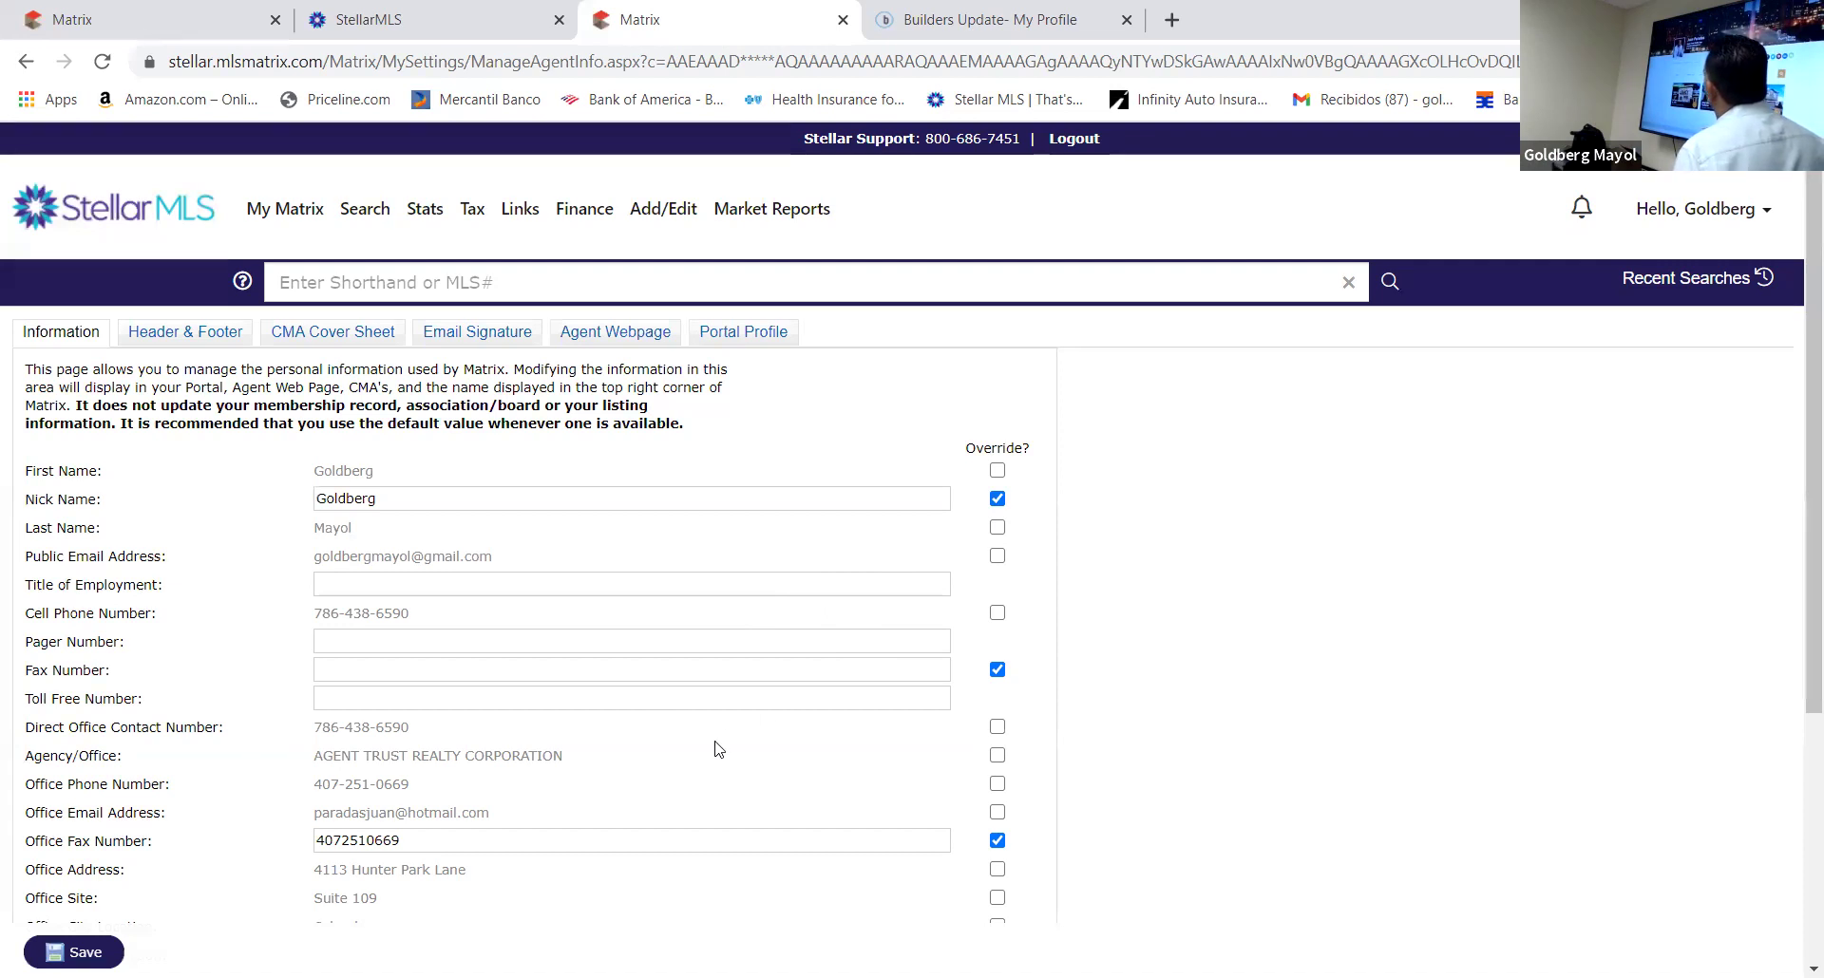
left_click(995, 842)
left_click(996, 842)
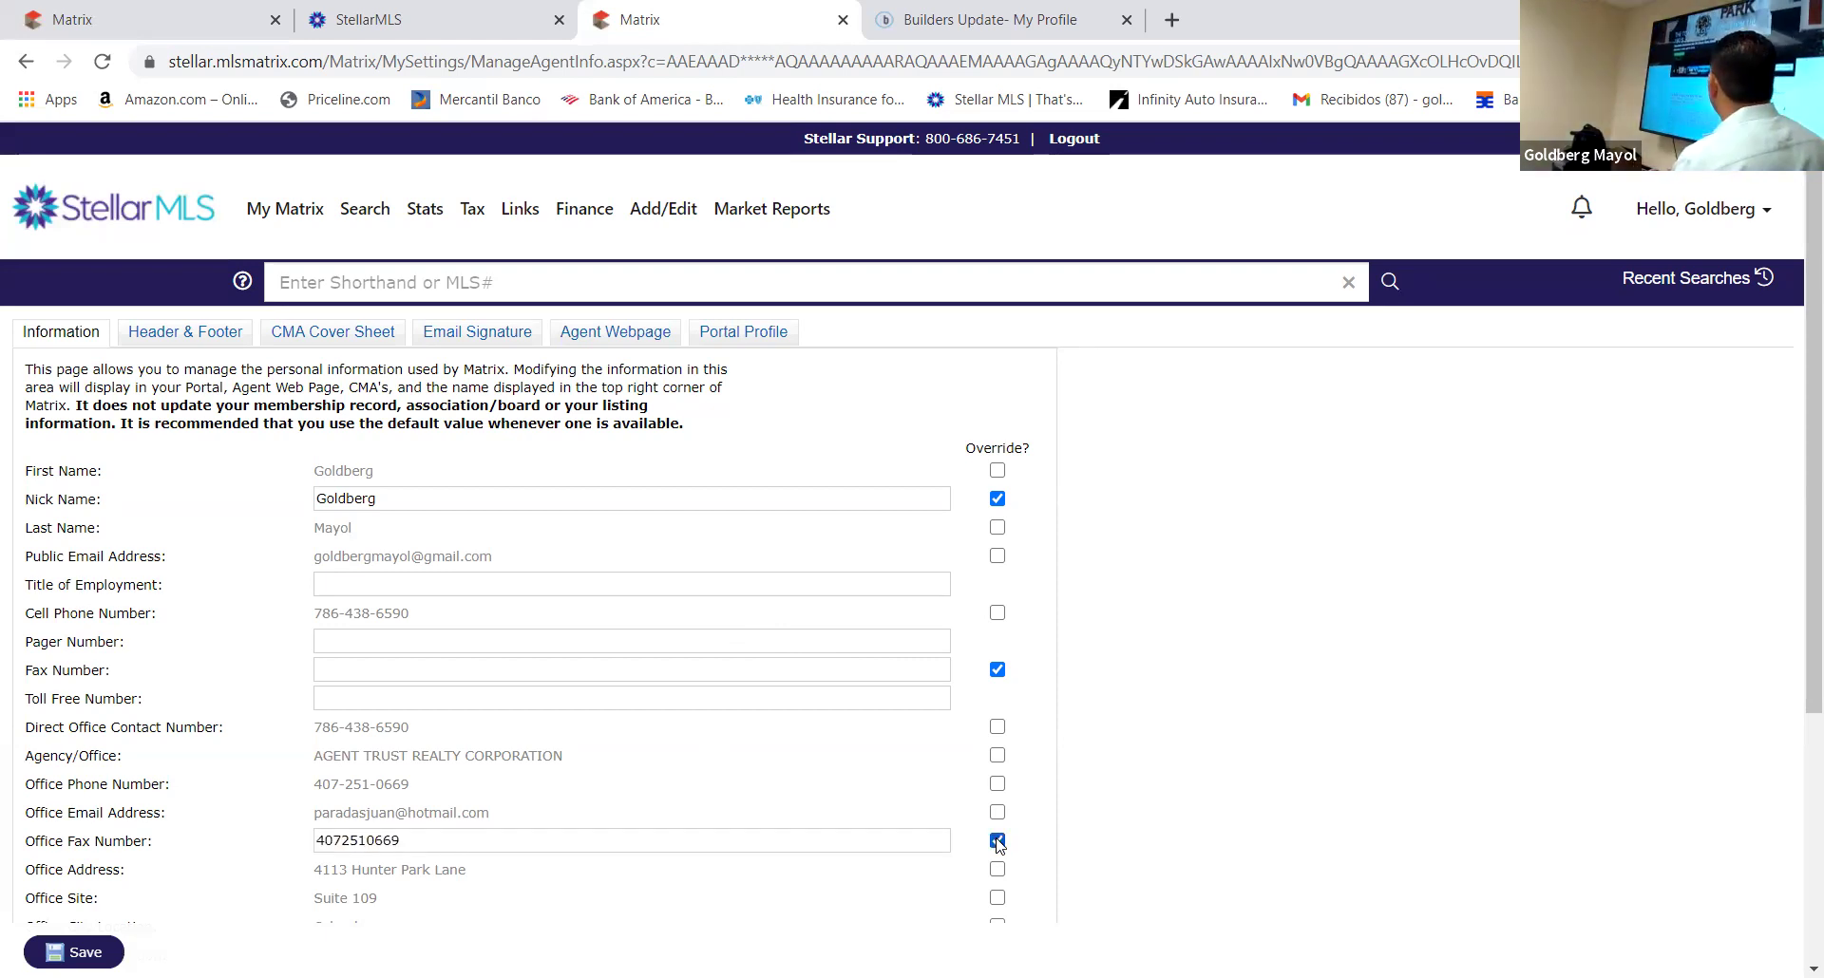
left_click(93, 945)
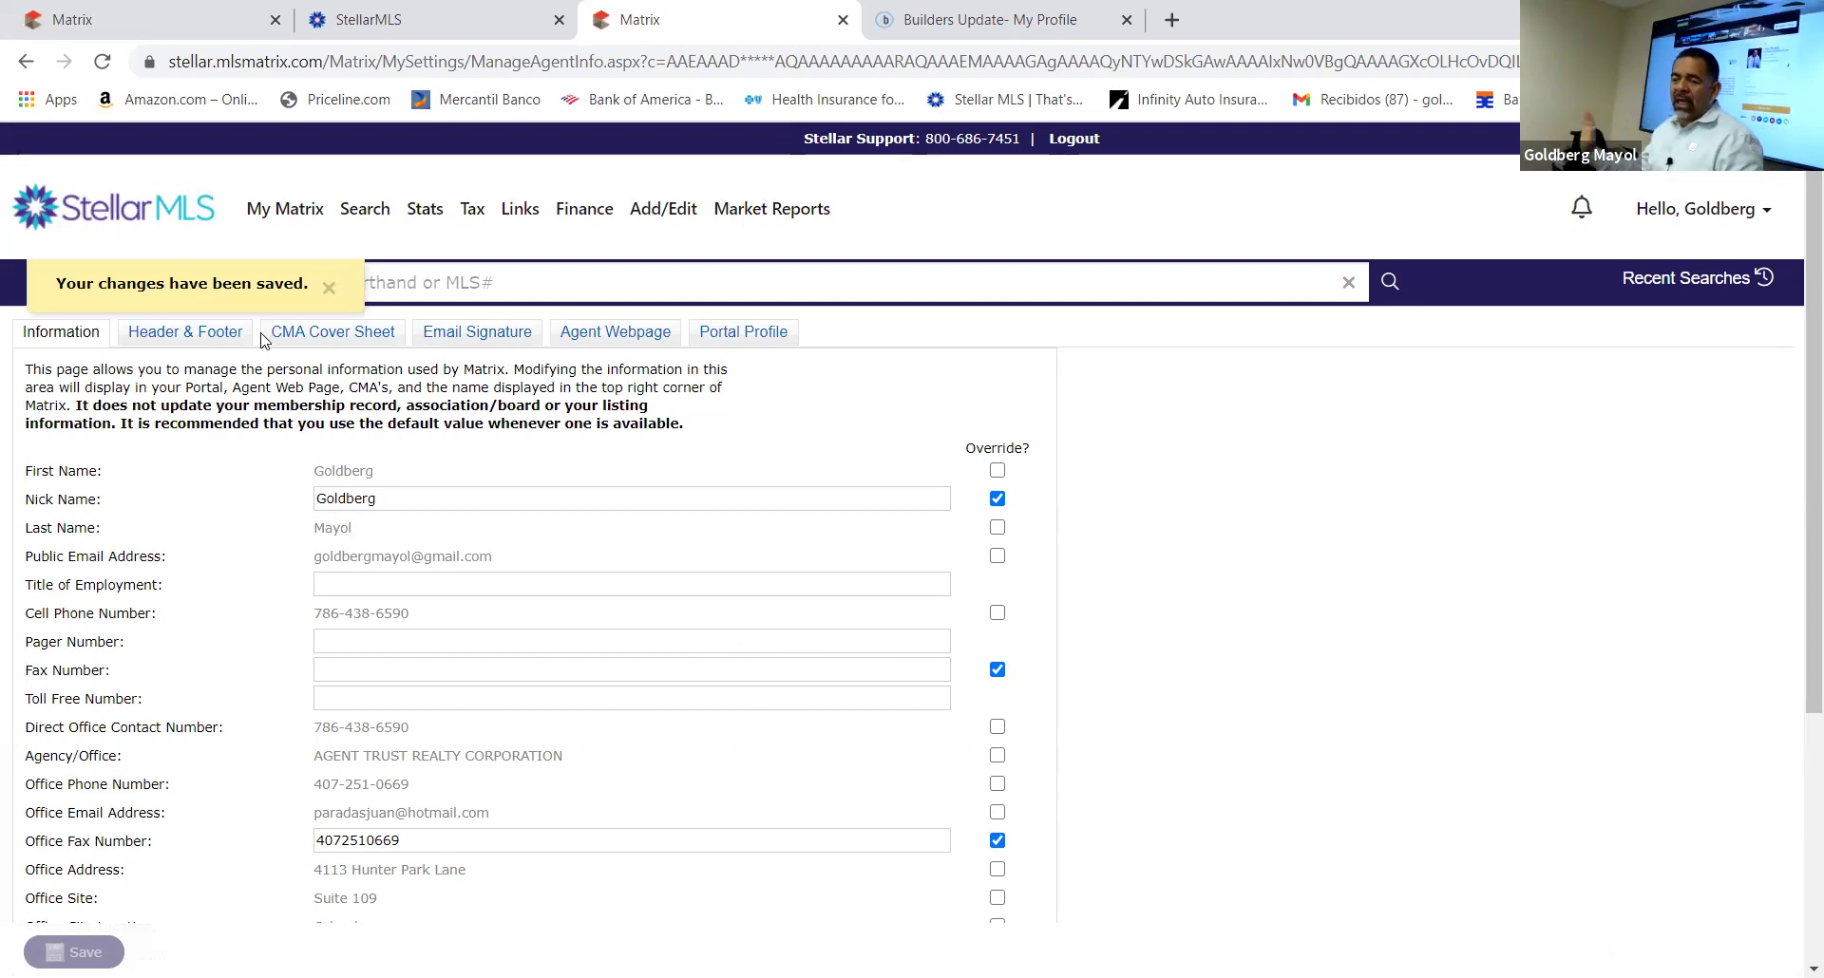
Close the branding settings after revisiting Header & Footer, and reopen Matrix from the Stellar MLS dashboard to look over its home page
left_click(209, 342)
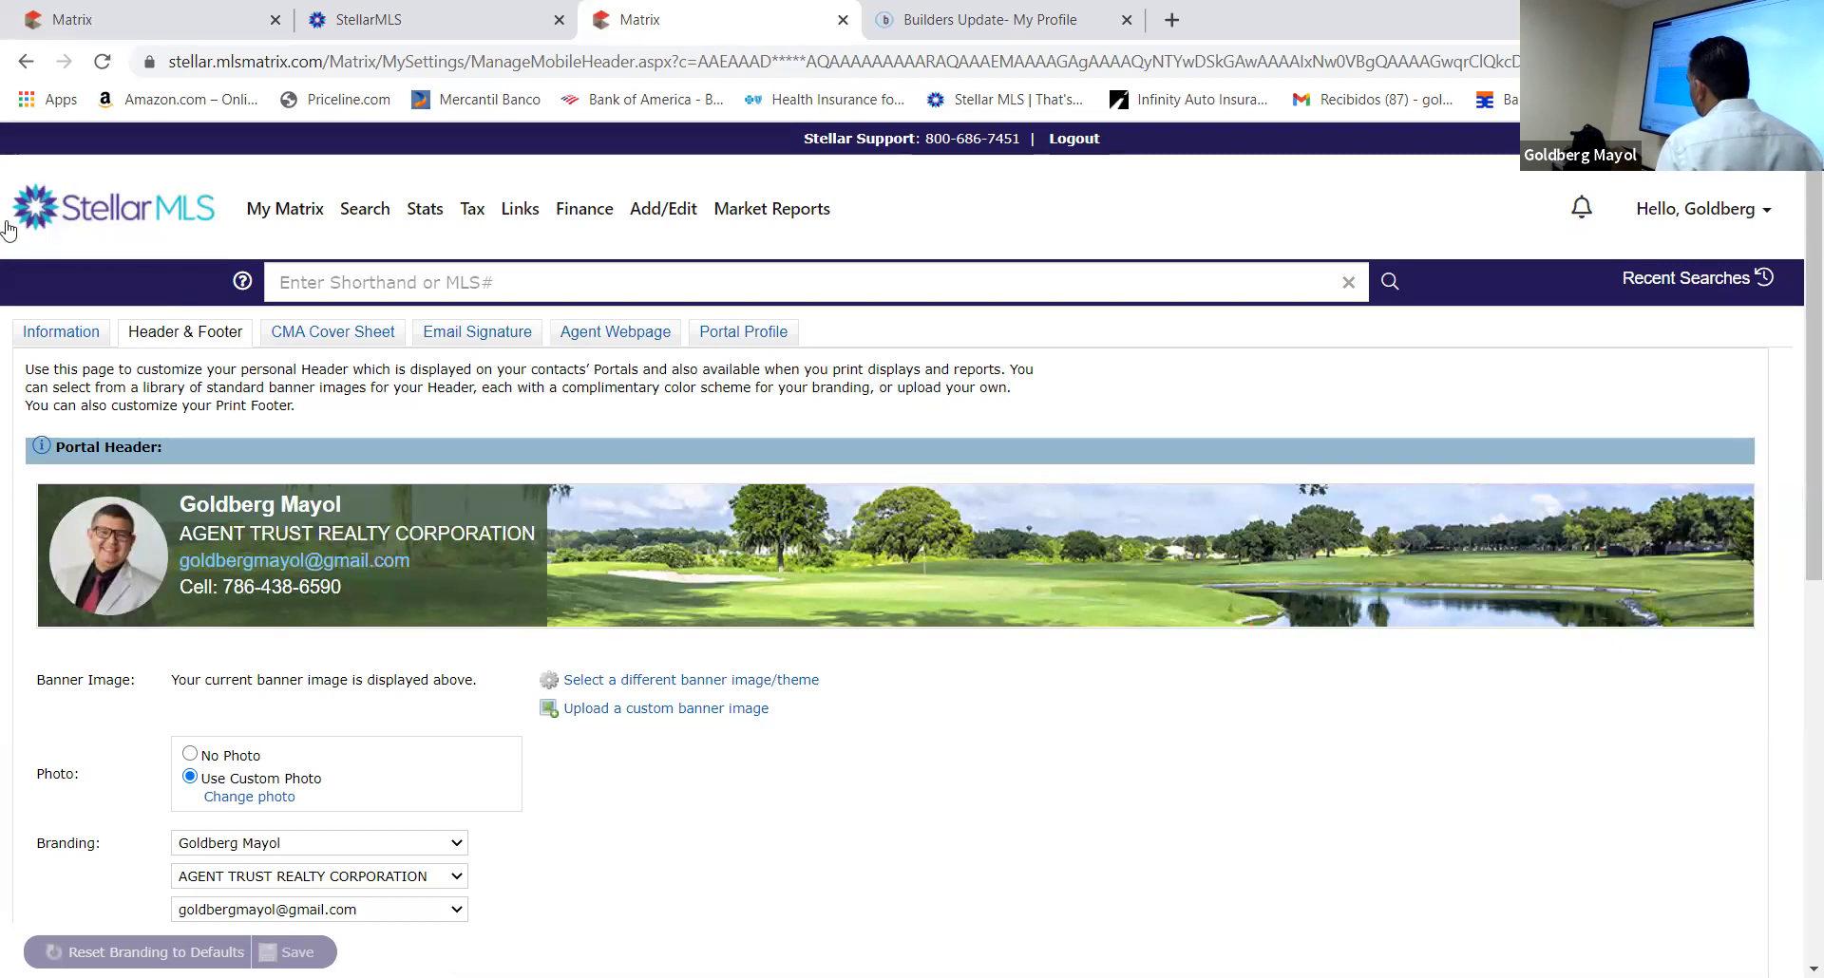
left_click(843, 20)
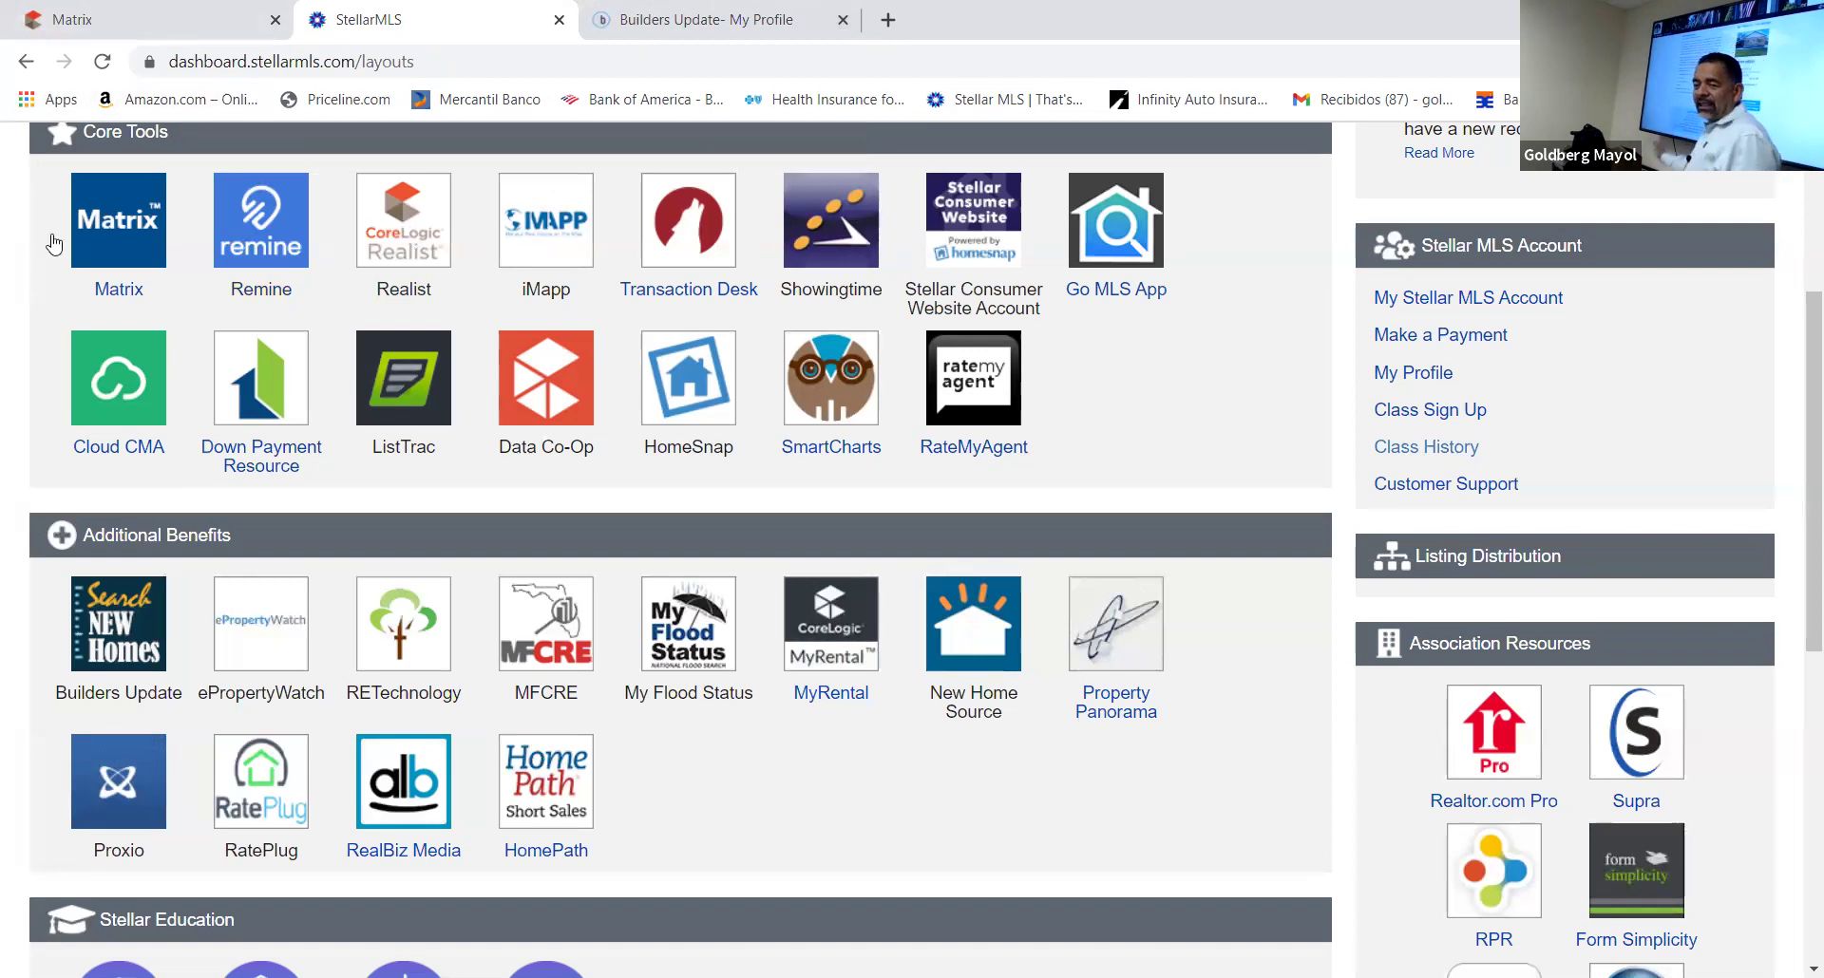
left_click(110, 222)
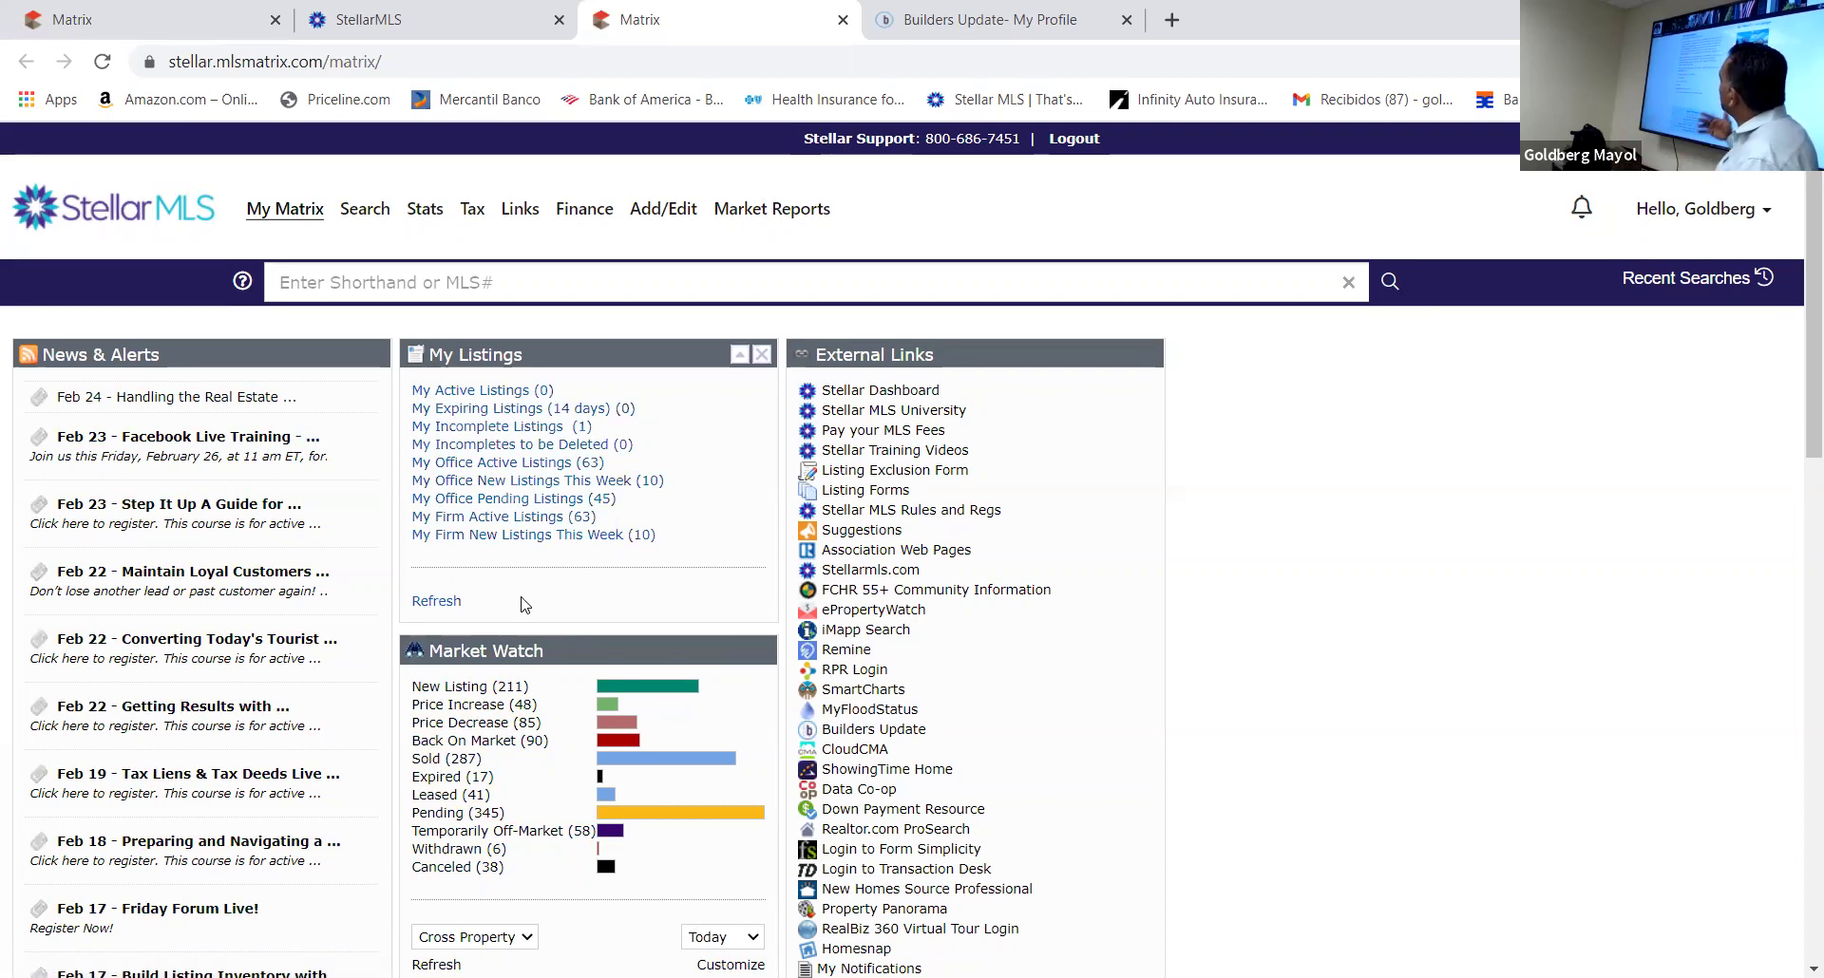
scroll(889, 684, "down", 6)
scroll(892, 676, "up", 6)
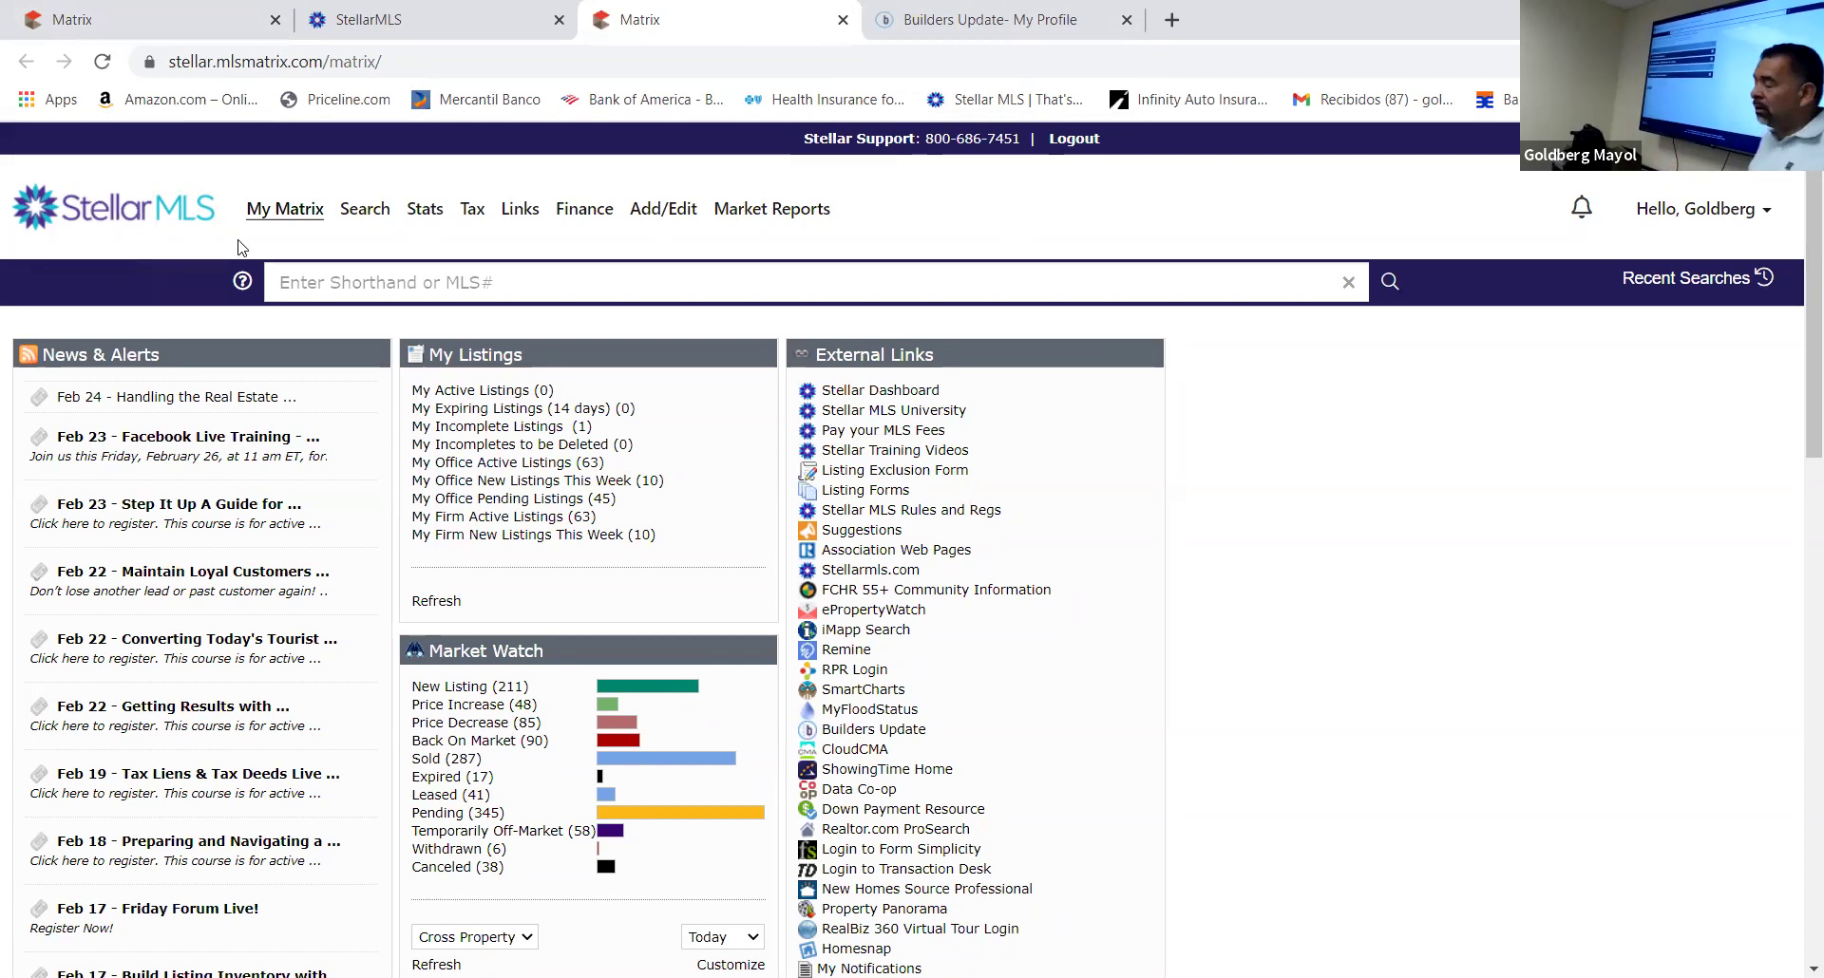
Open the agent's personal branding settings from the Matrix account settings and display the Portal Profile sections
left_click(289, 238)
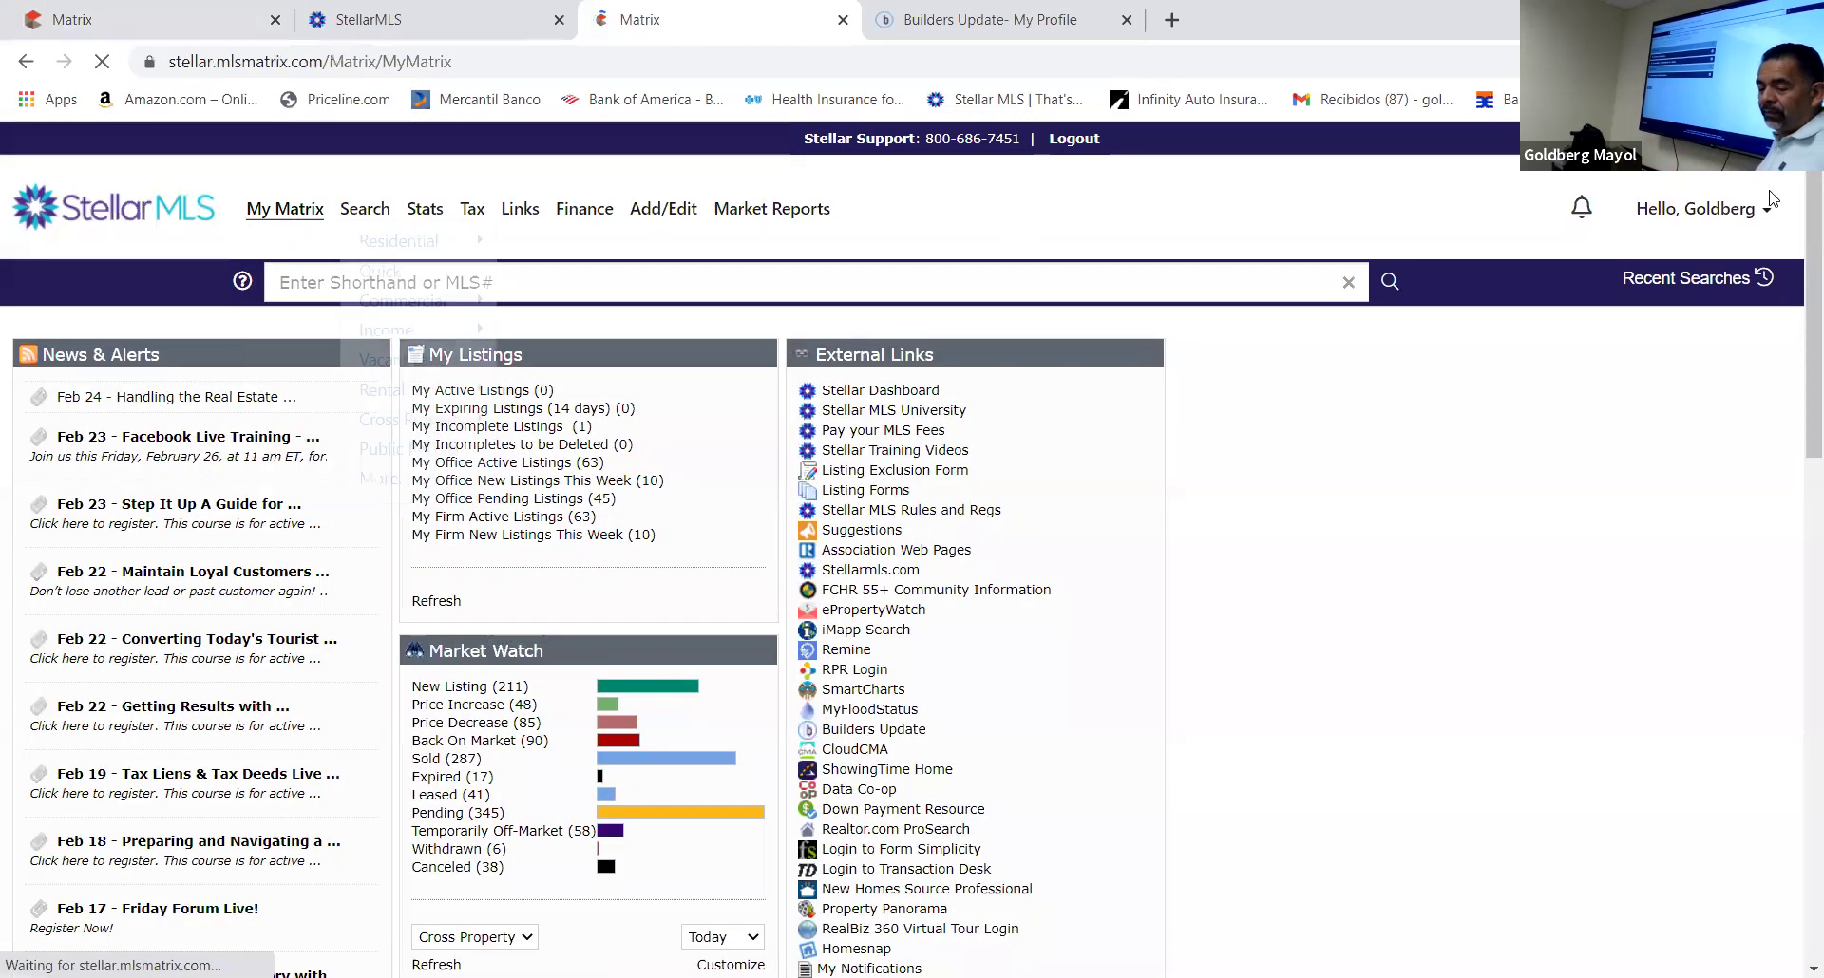
mouse_move(1751, 219)
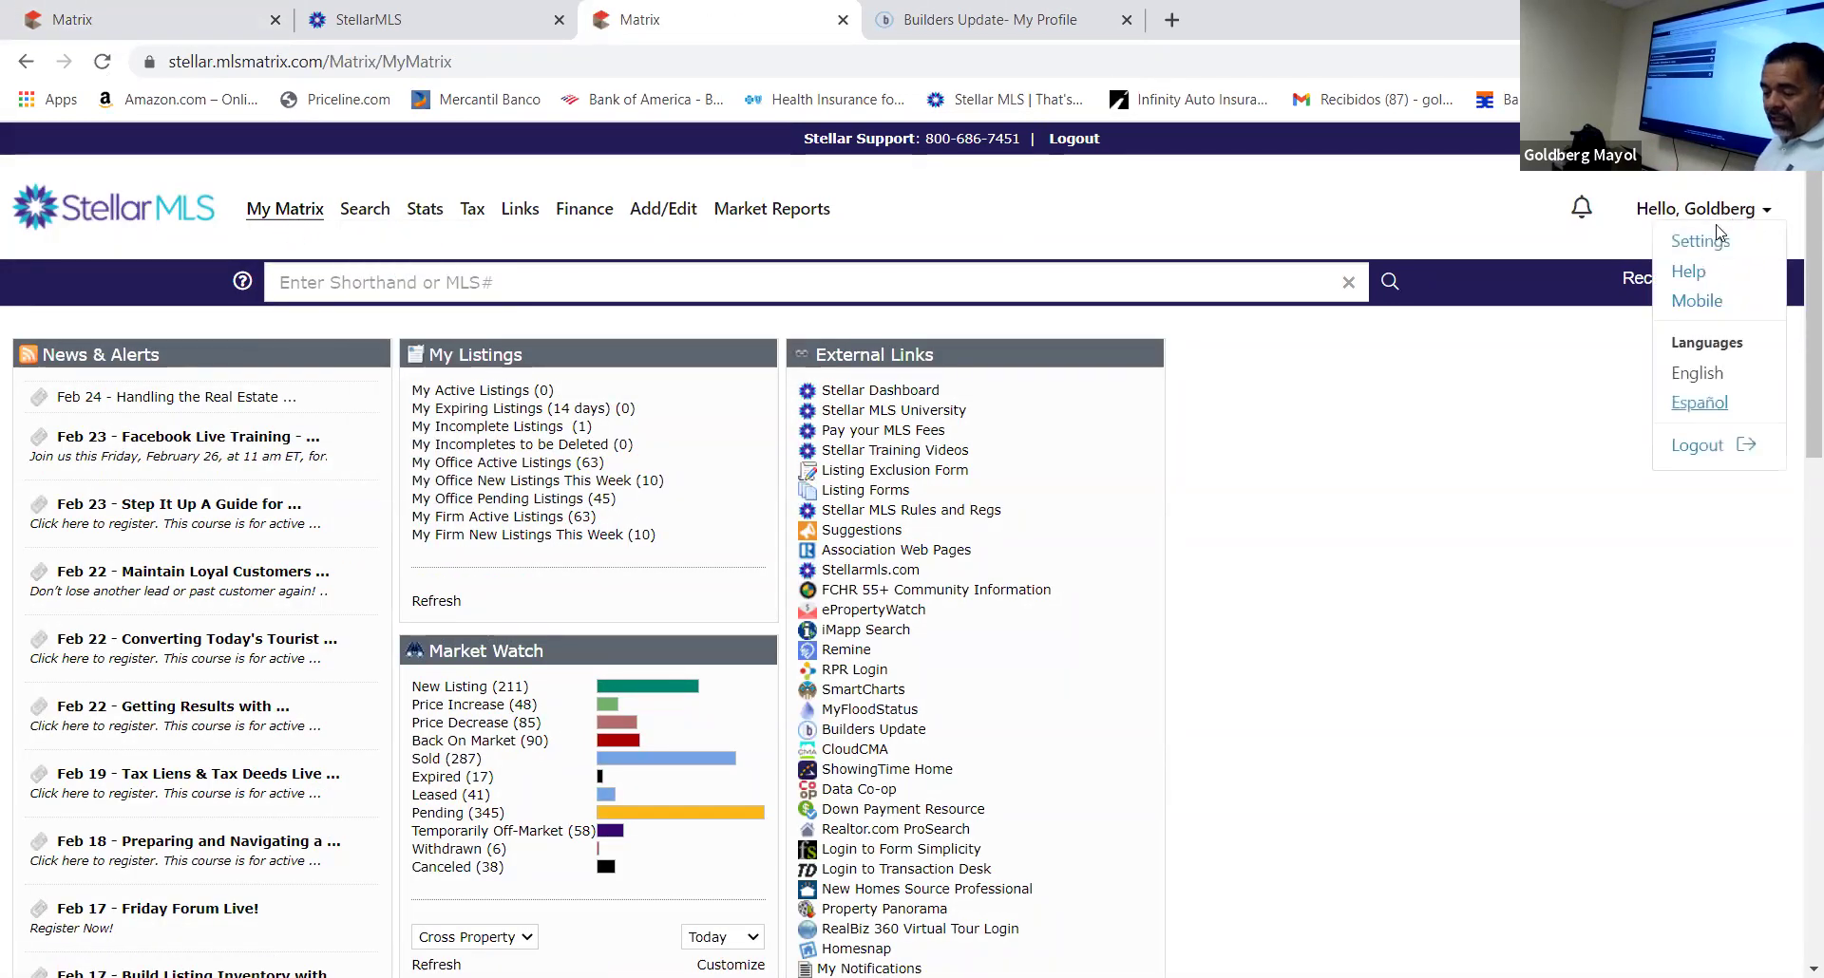
left_click(1713, 250)
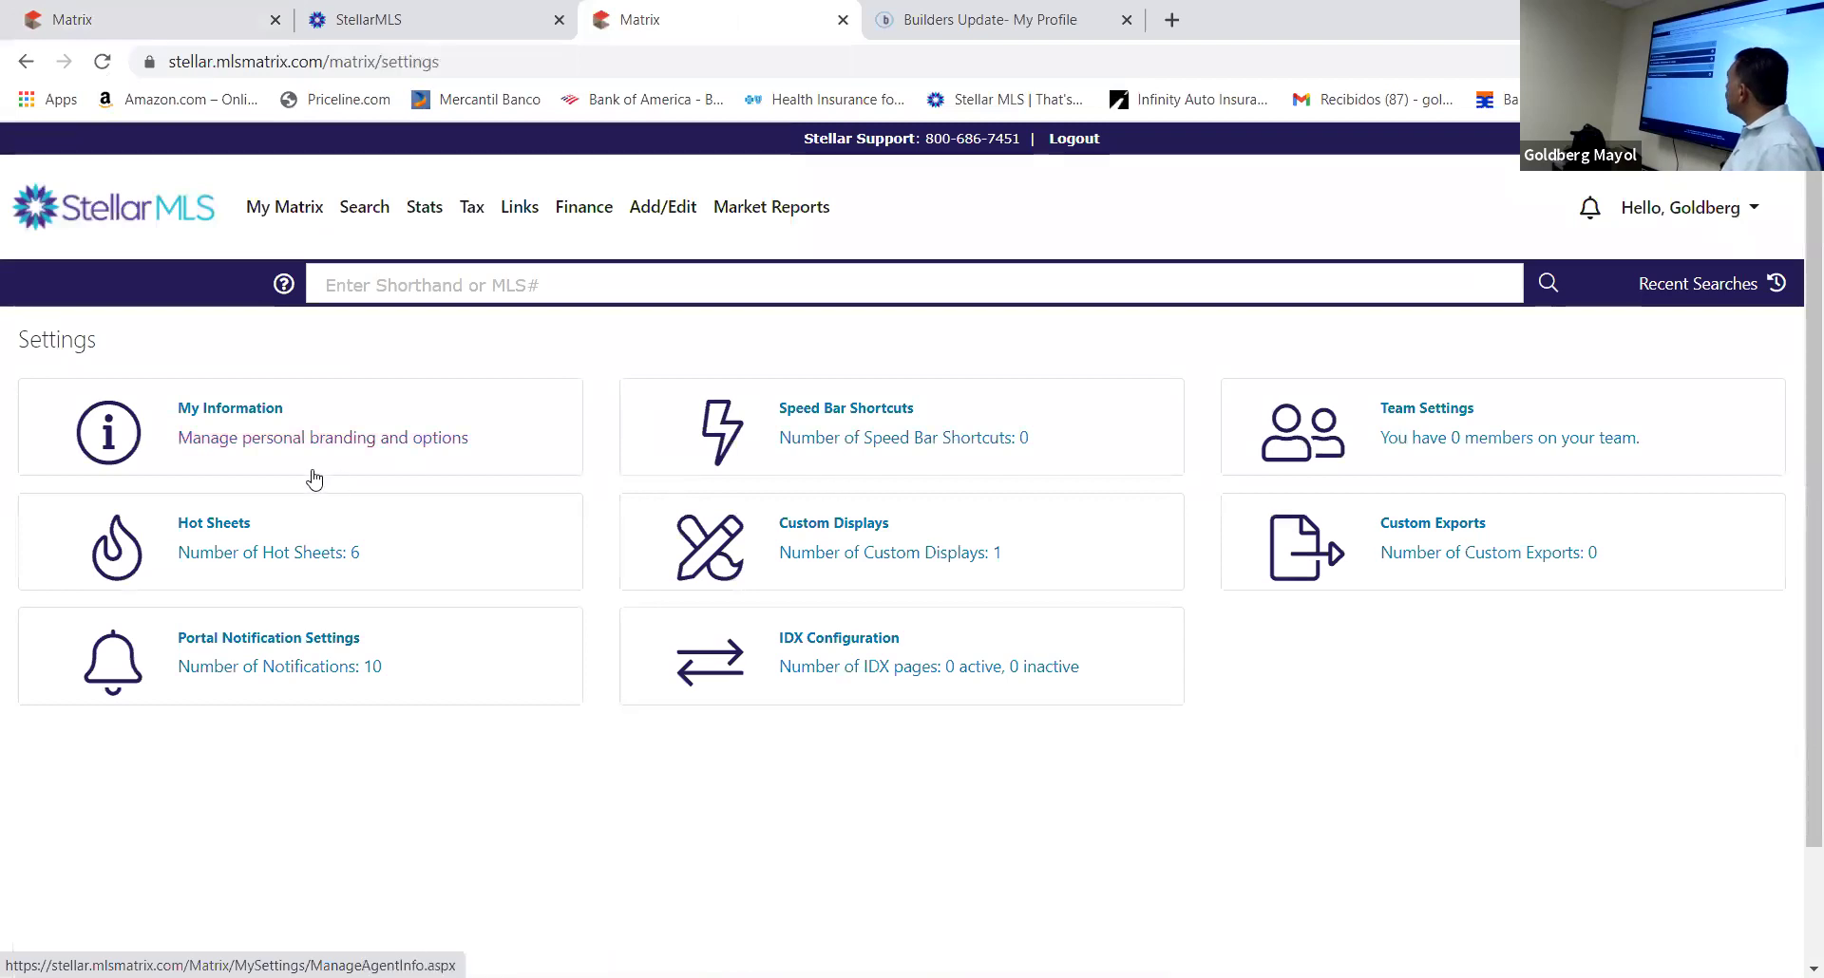
left_click(310, 440)
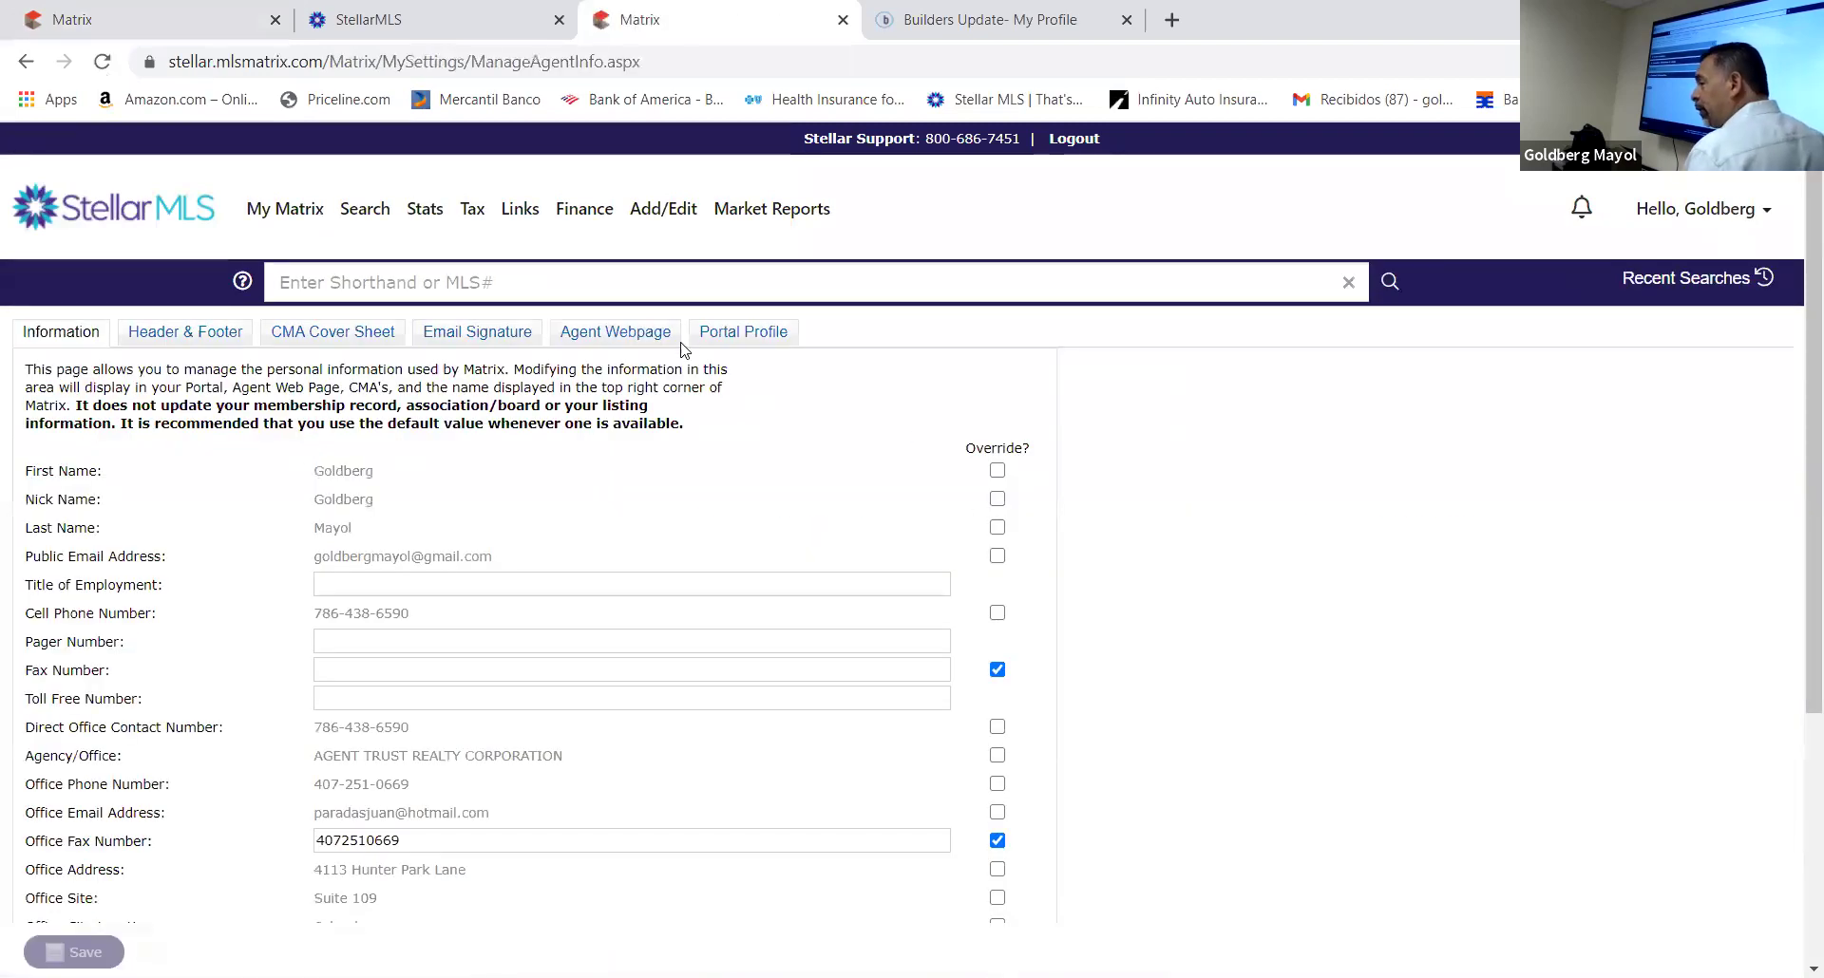
left_click(765, 341)
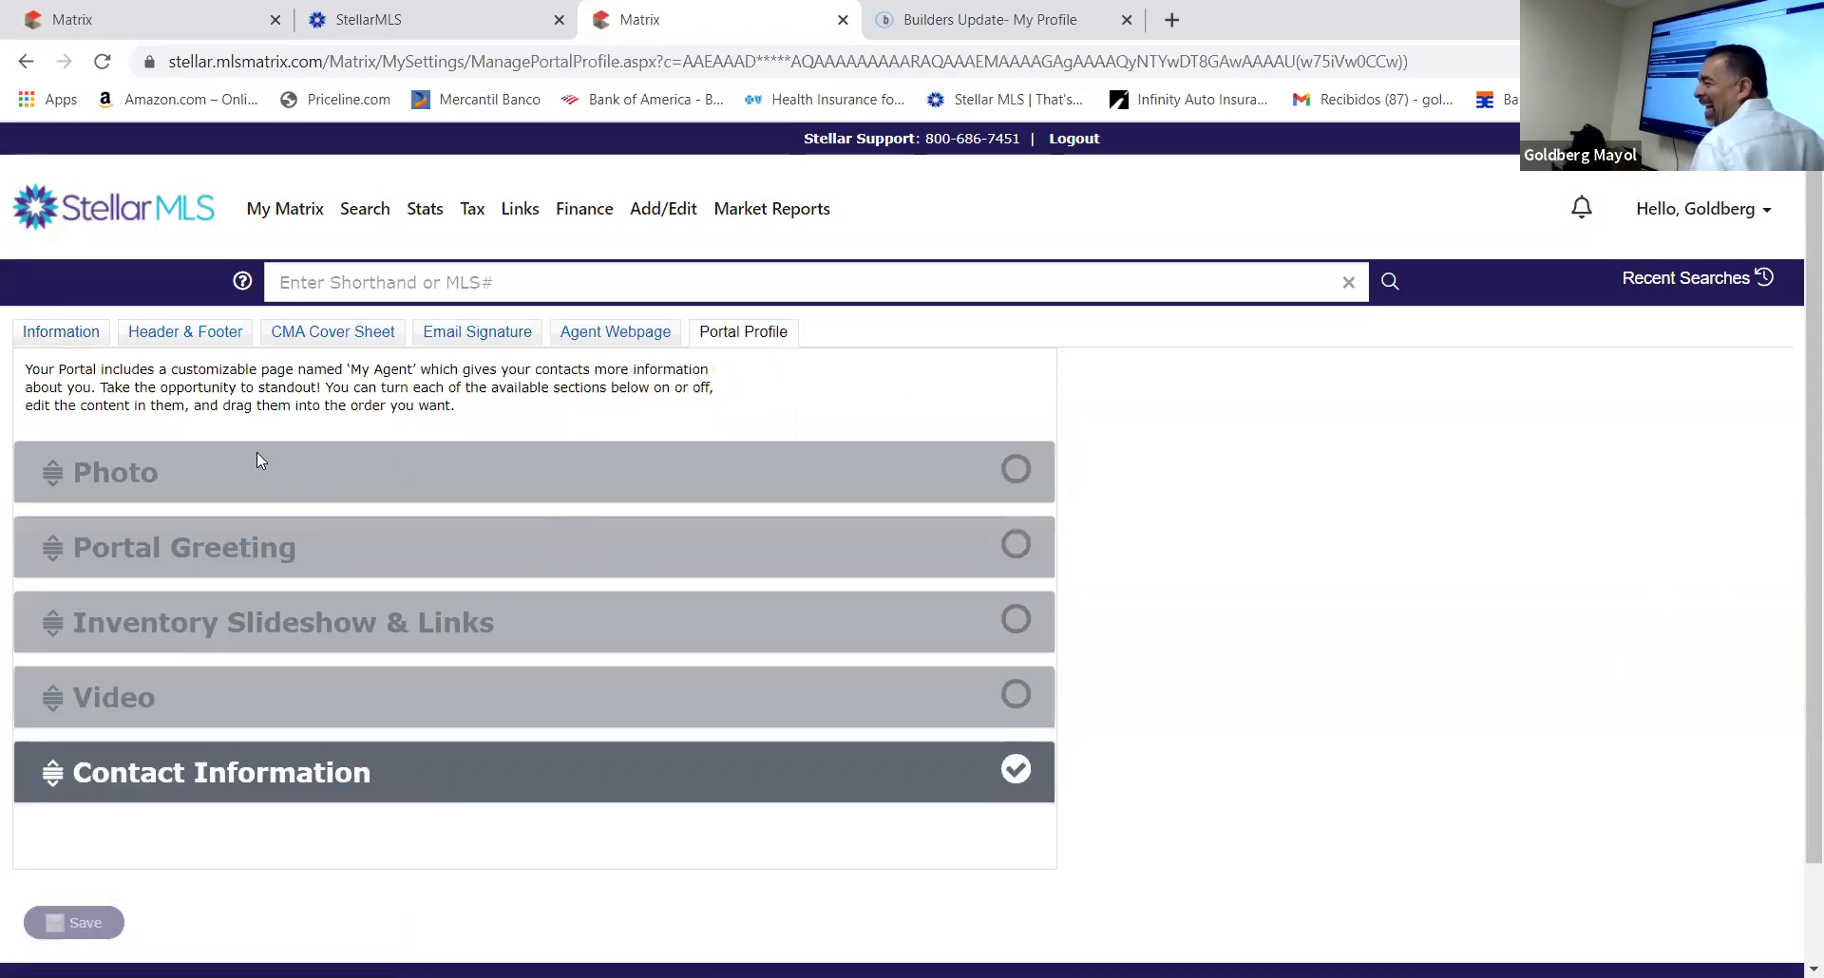
Expand the Photo section of the portal profile and review the agent's photo and the sections that follow it
left_click(121, 471)
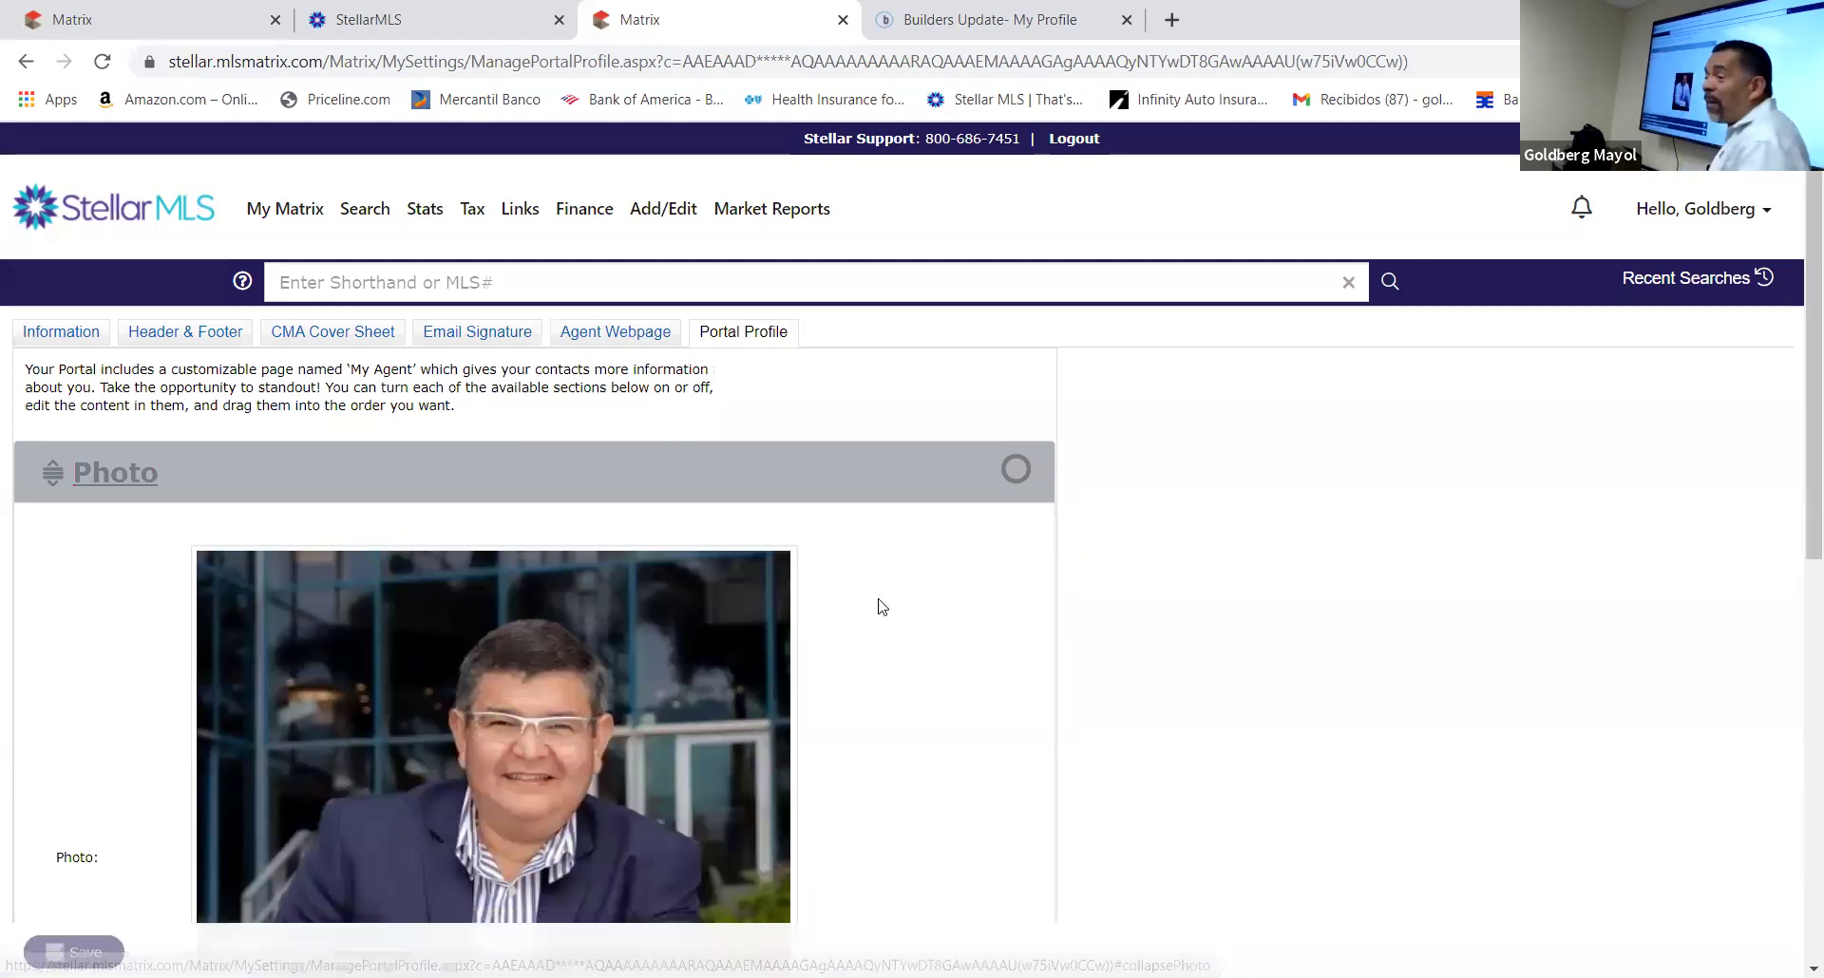
scroll(1415, 556, "down", 3)
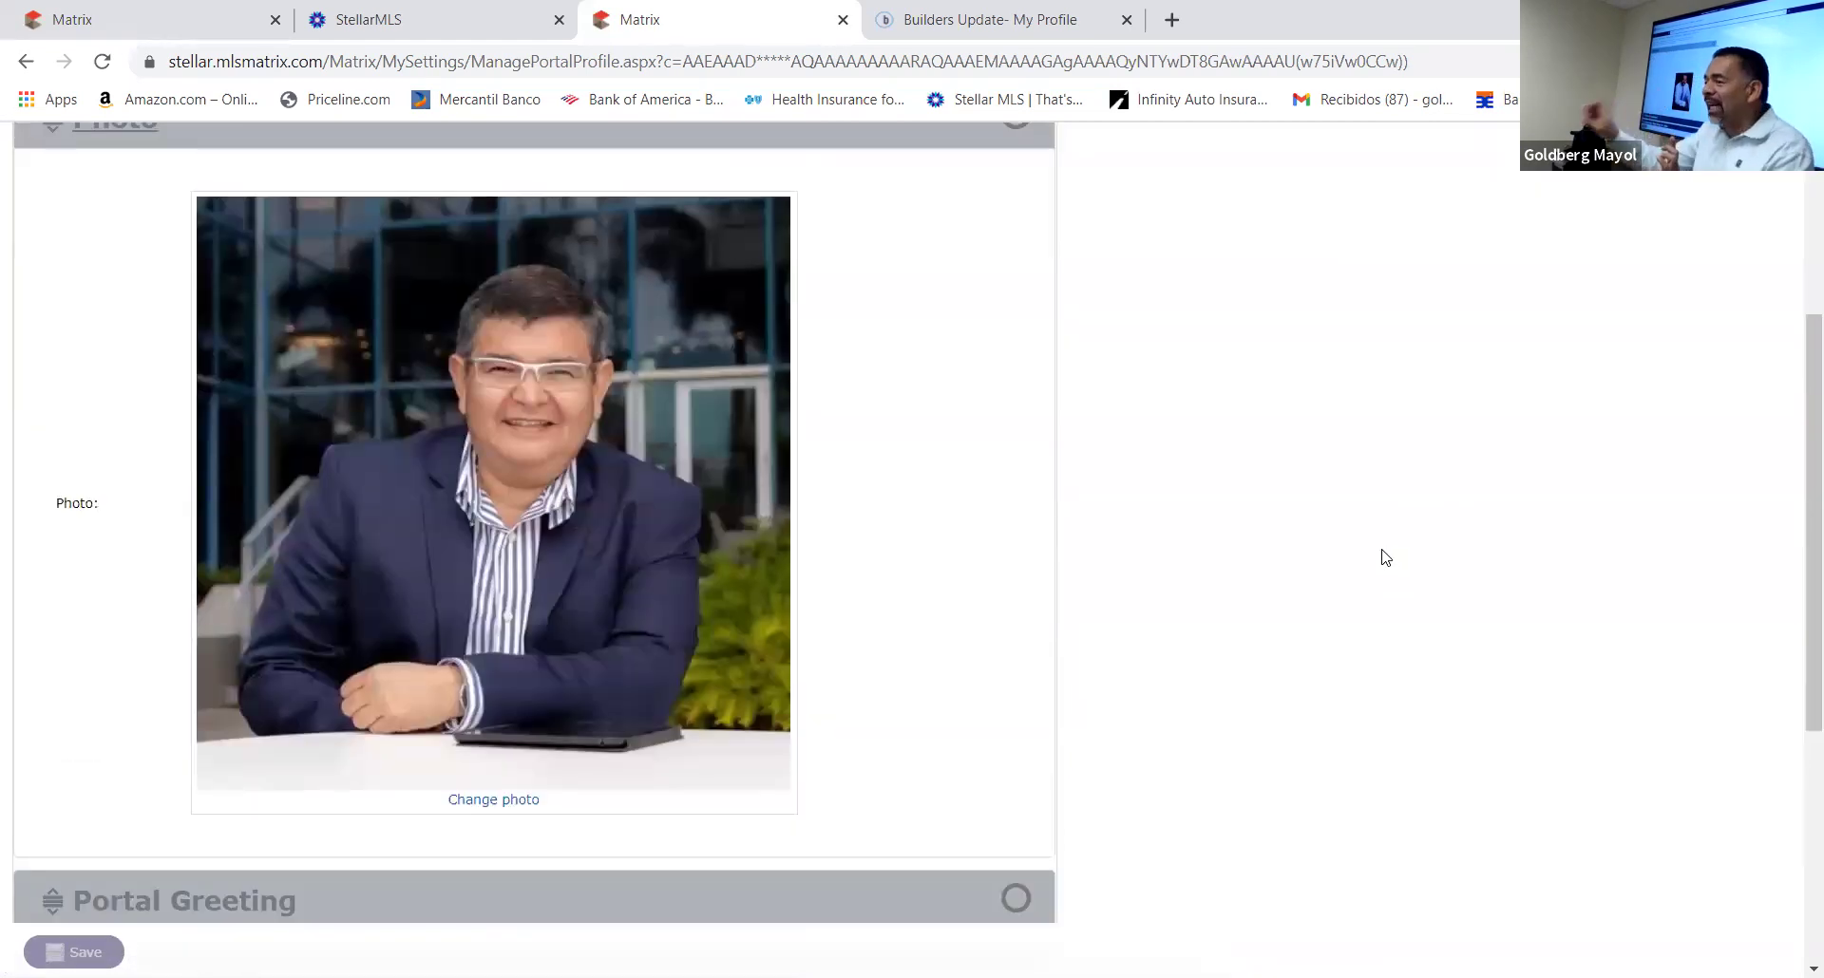
scroll(1387, 557, "up", 2)
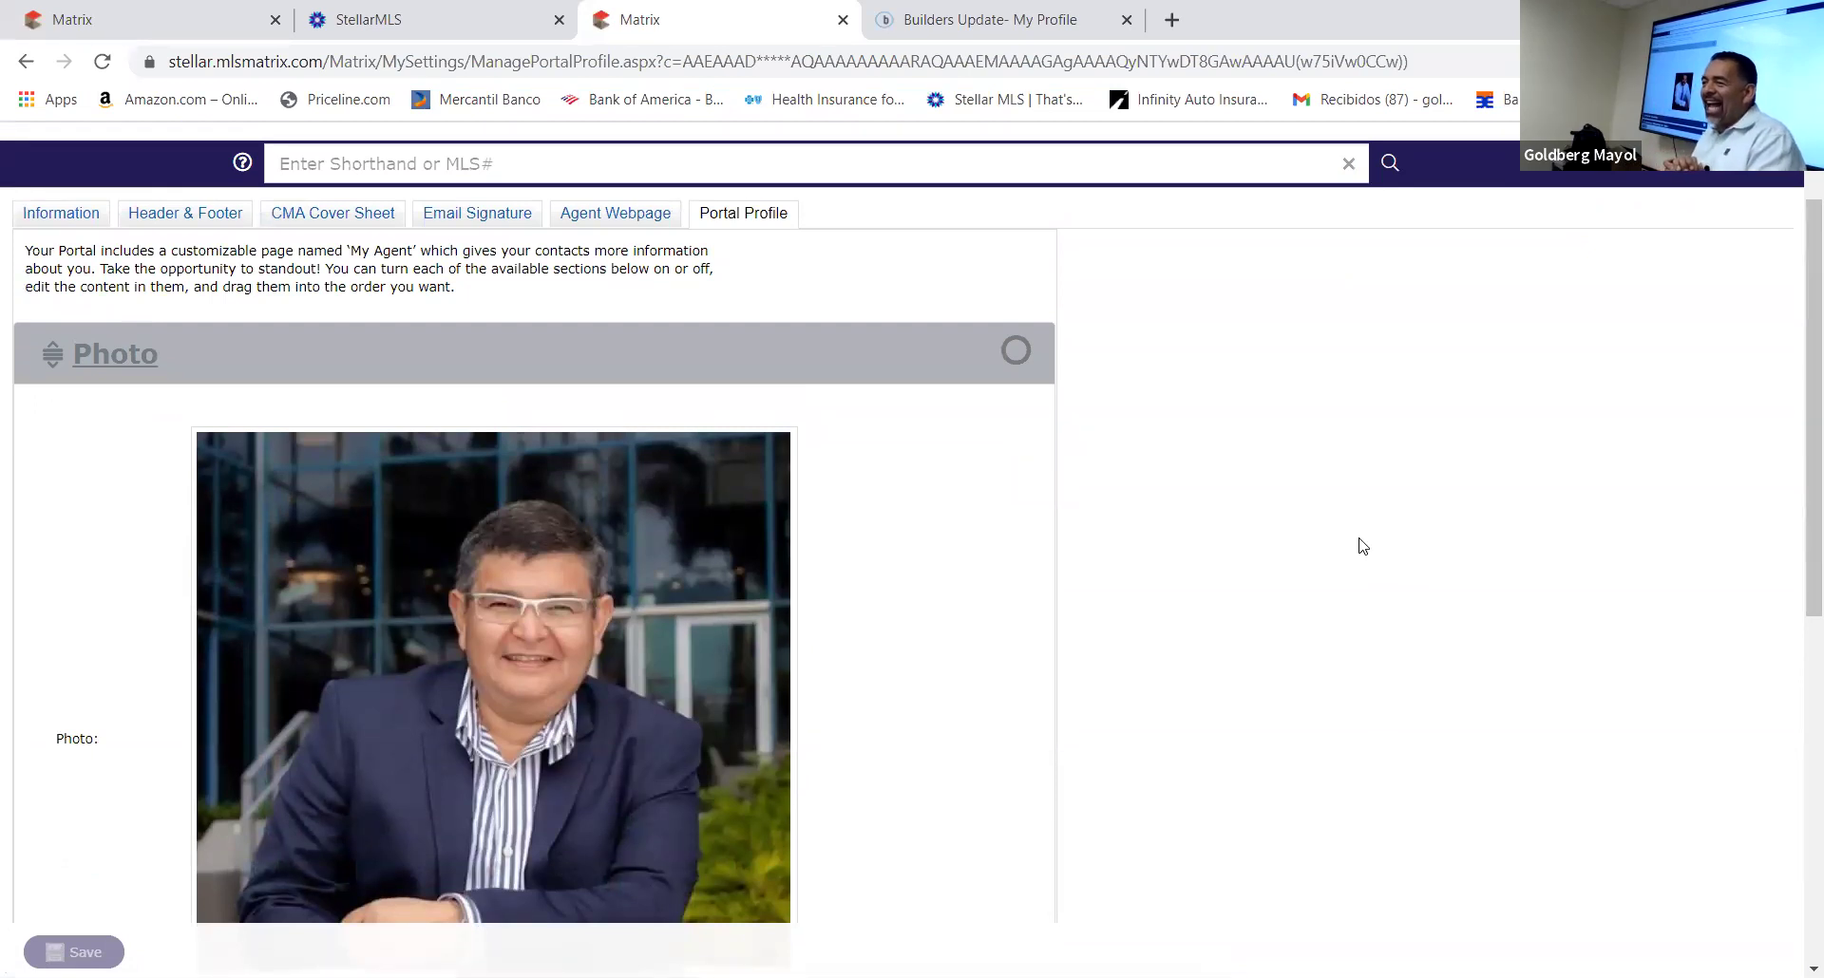
scroll(1102, 526, "down", 8)
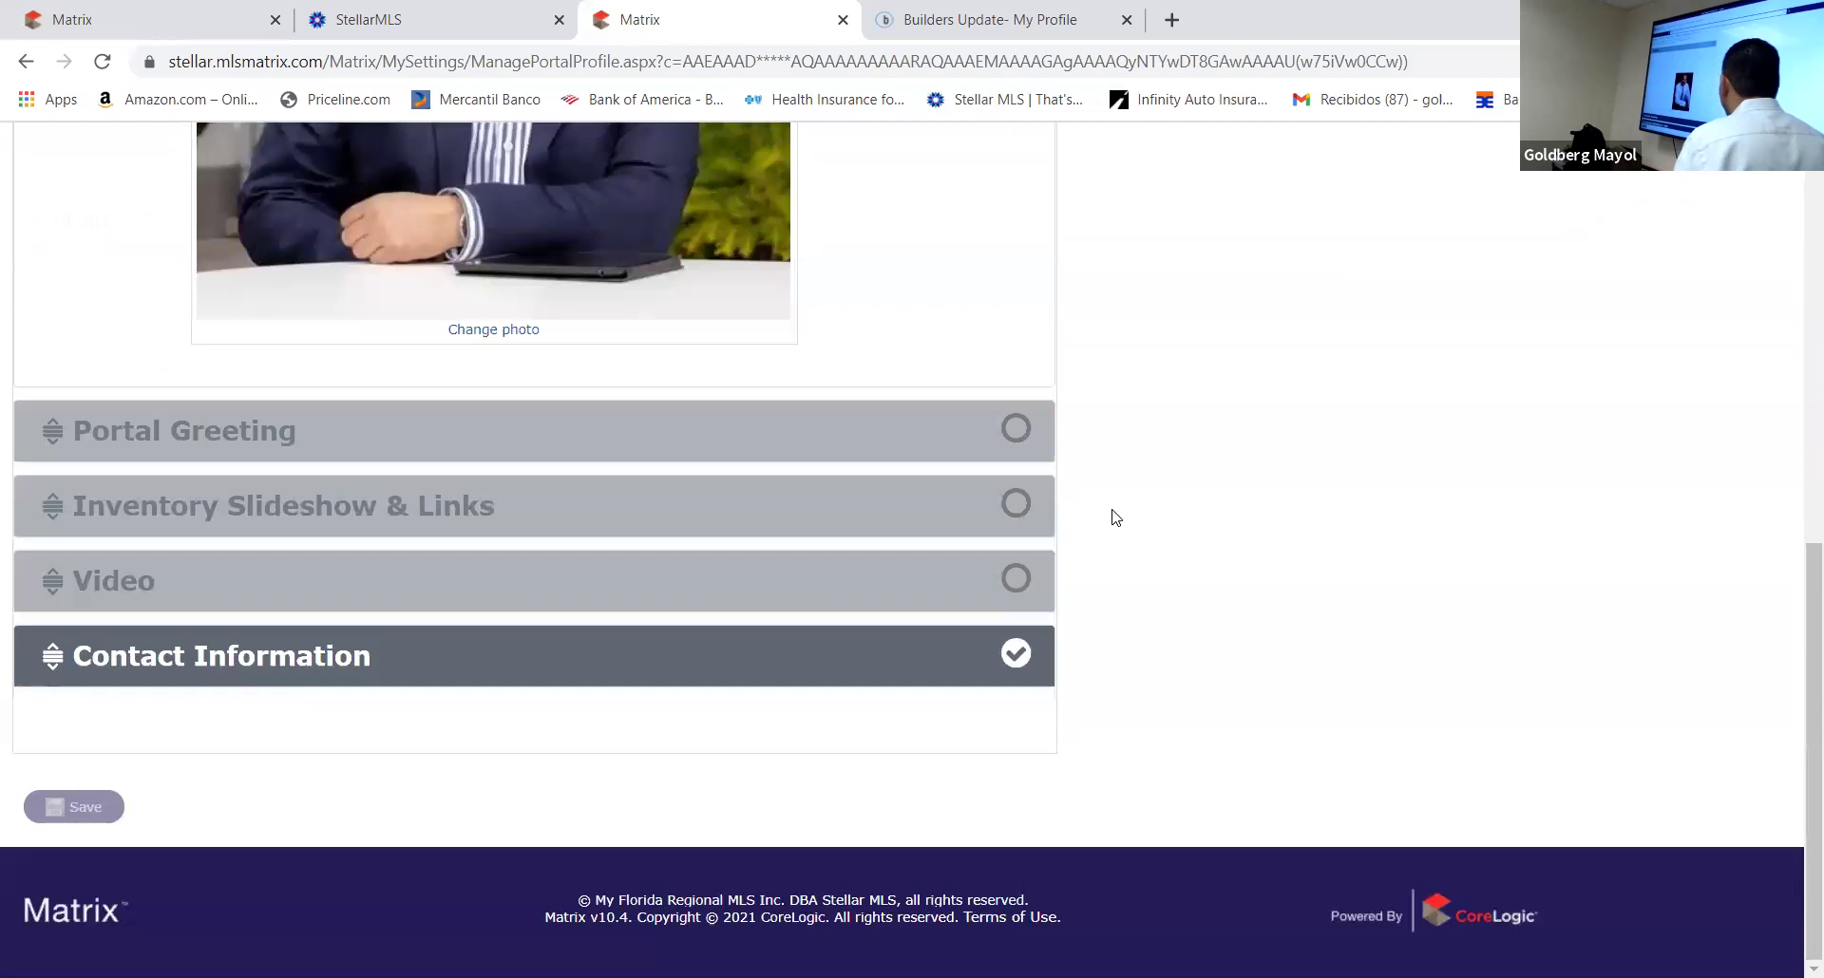
scroll(1111, 518, "up", 3)
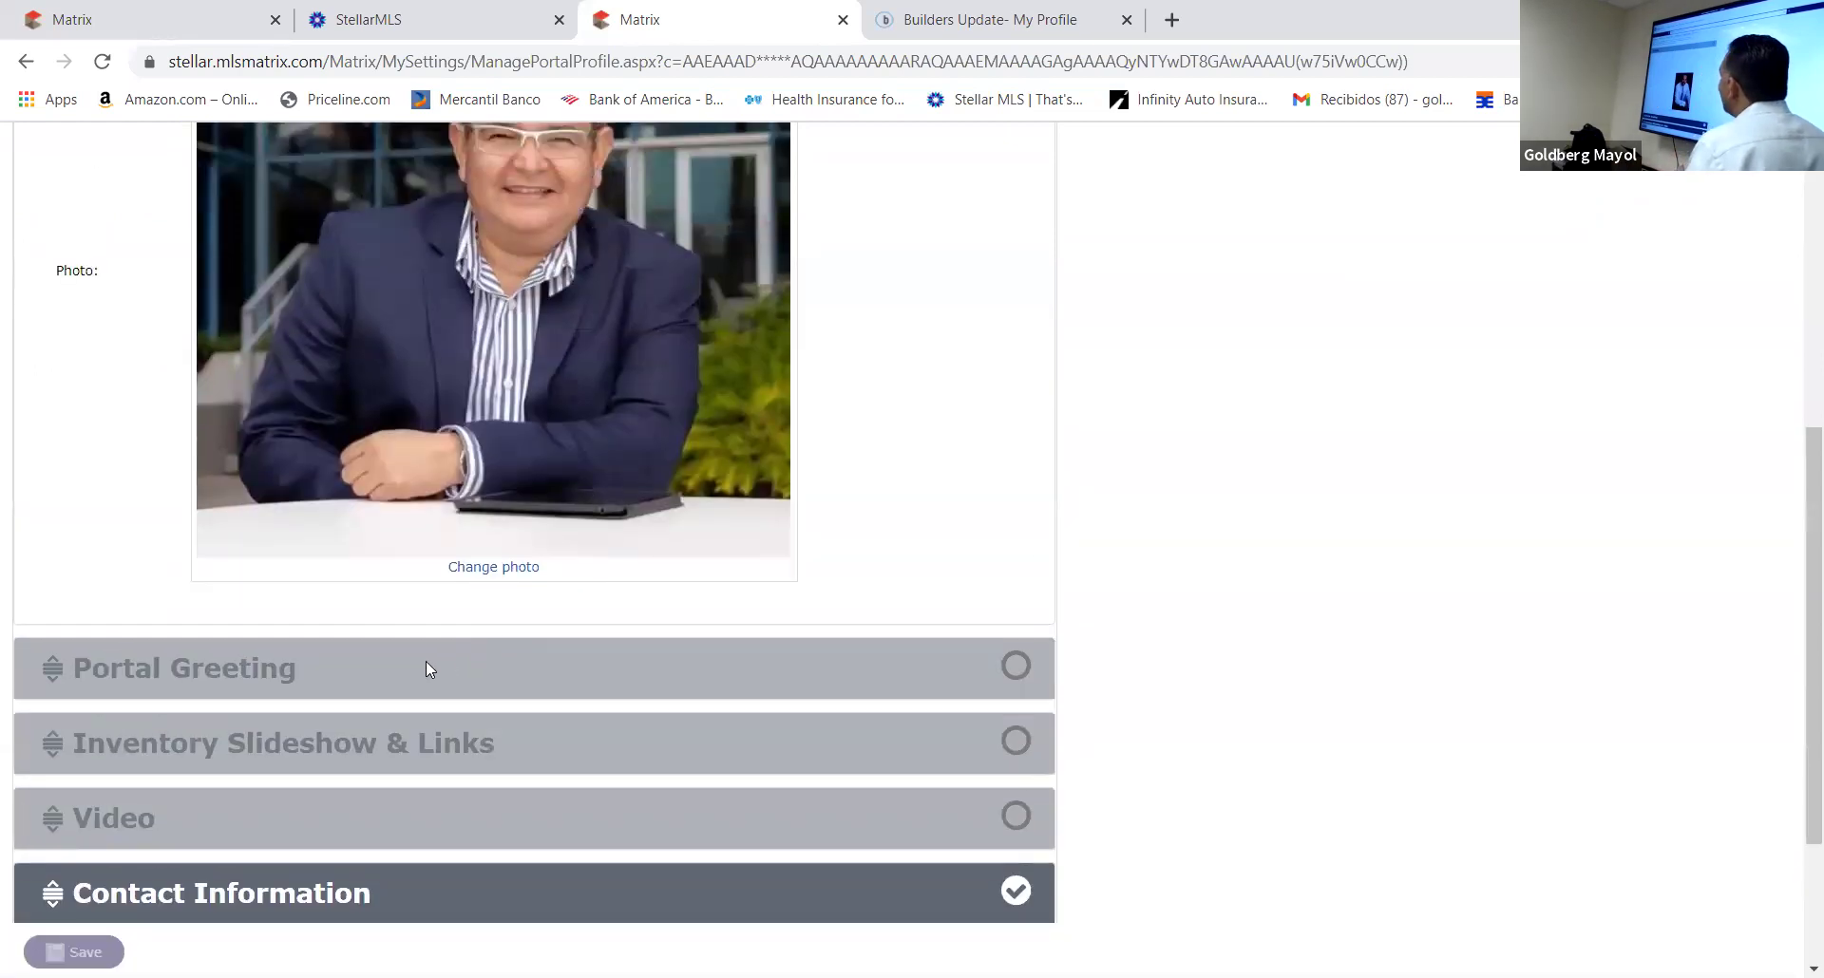
Expand the Portal Greeting section and examine its titles and texts in English and Spanish
left_click(228, 670)
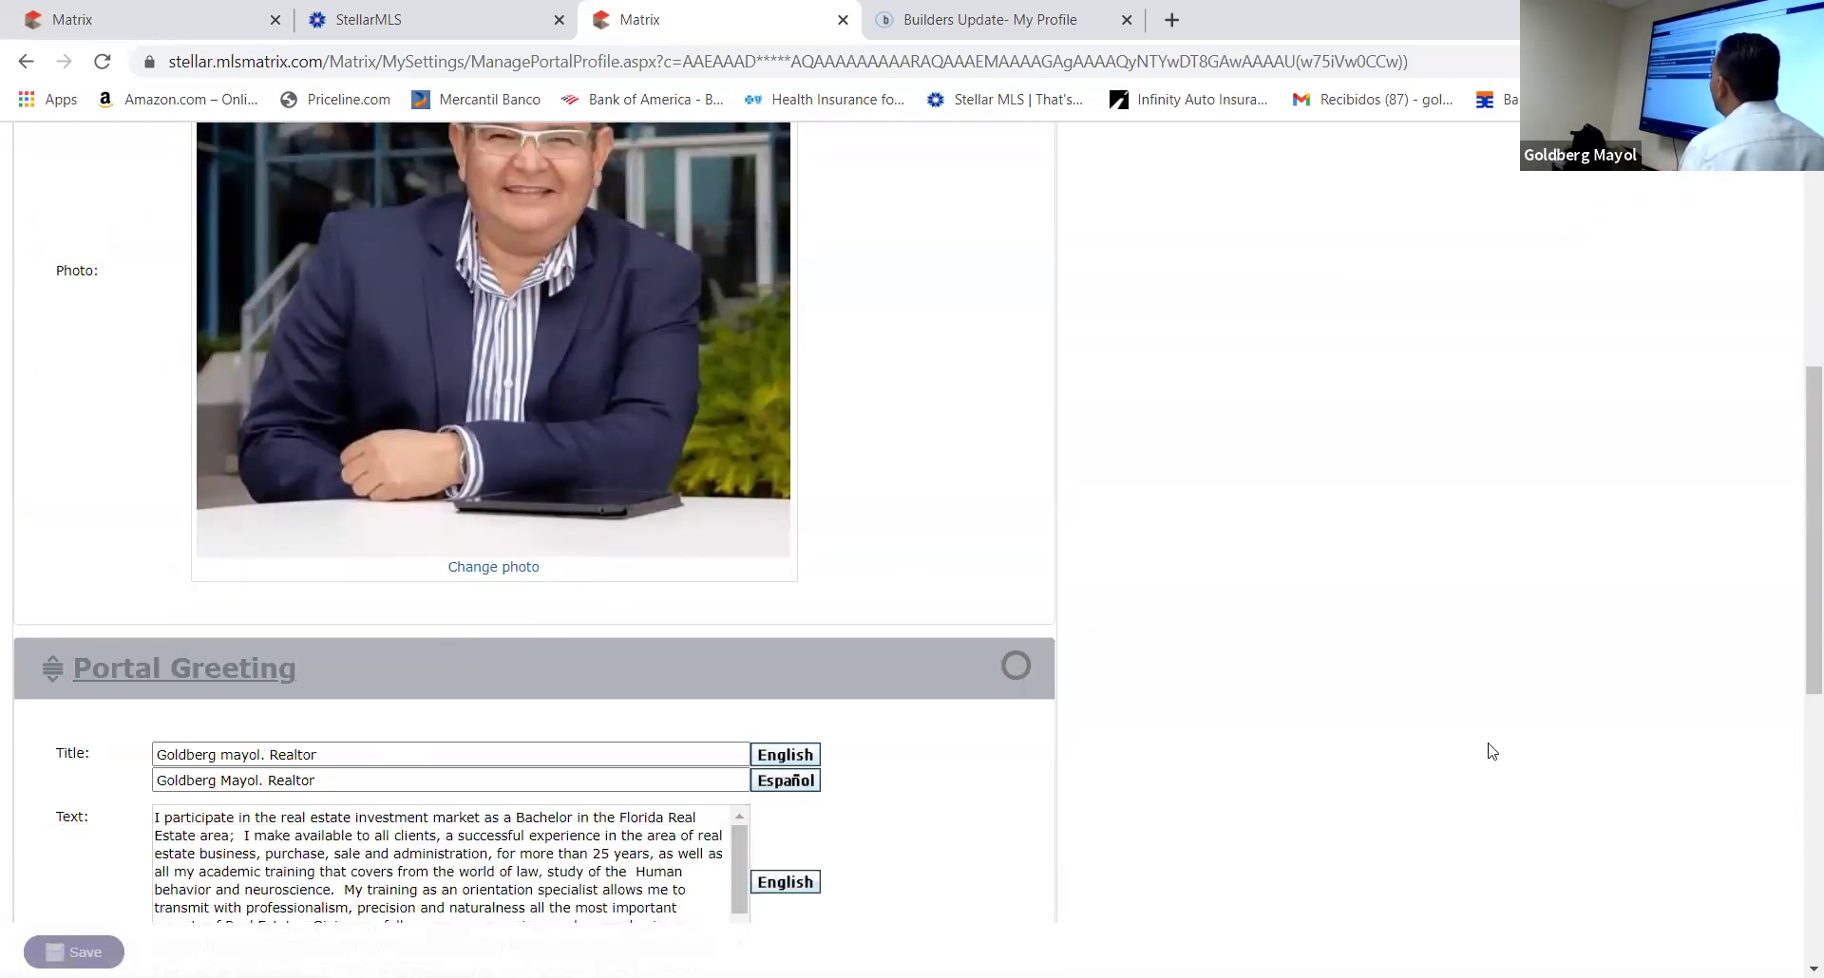
scroll(1316, 653, "down", 4)
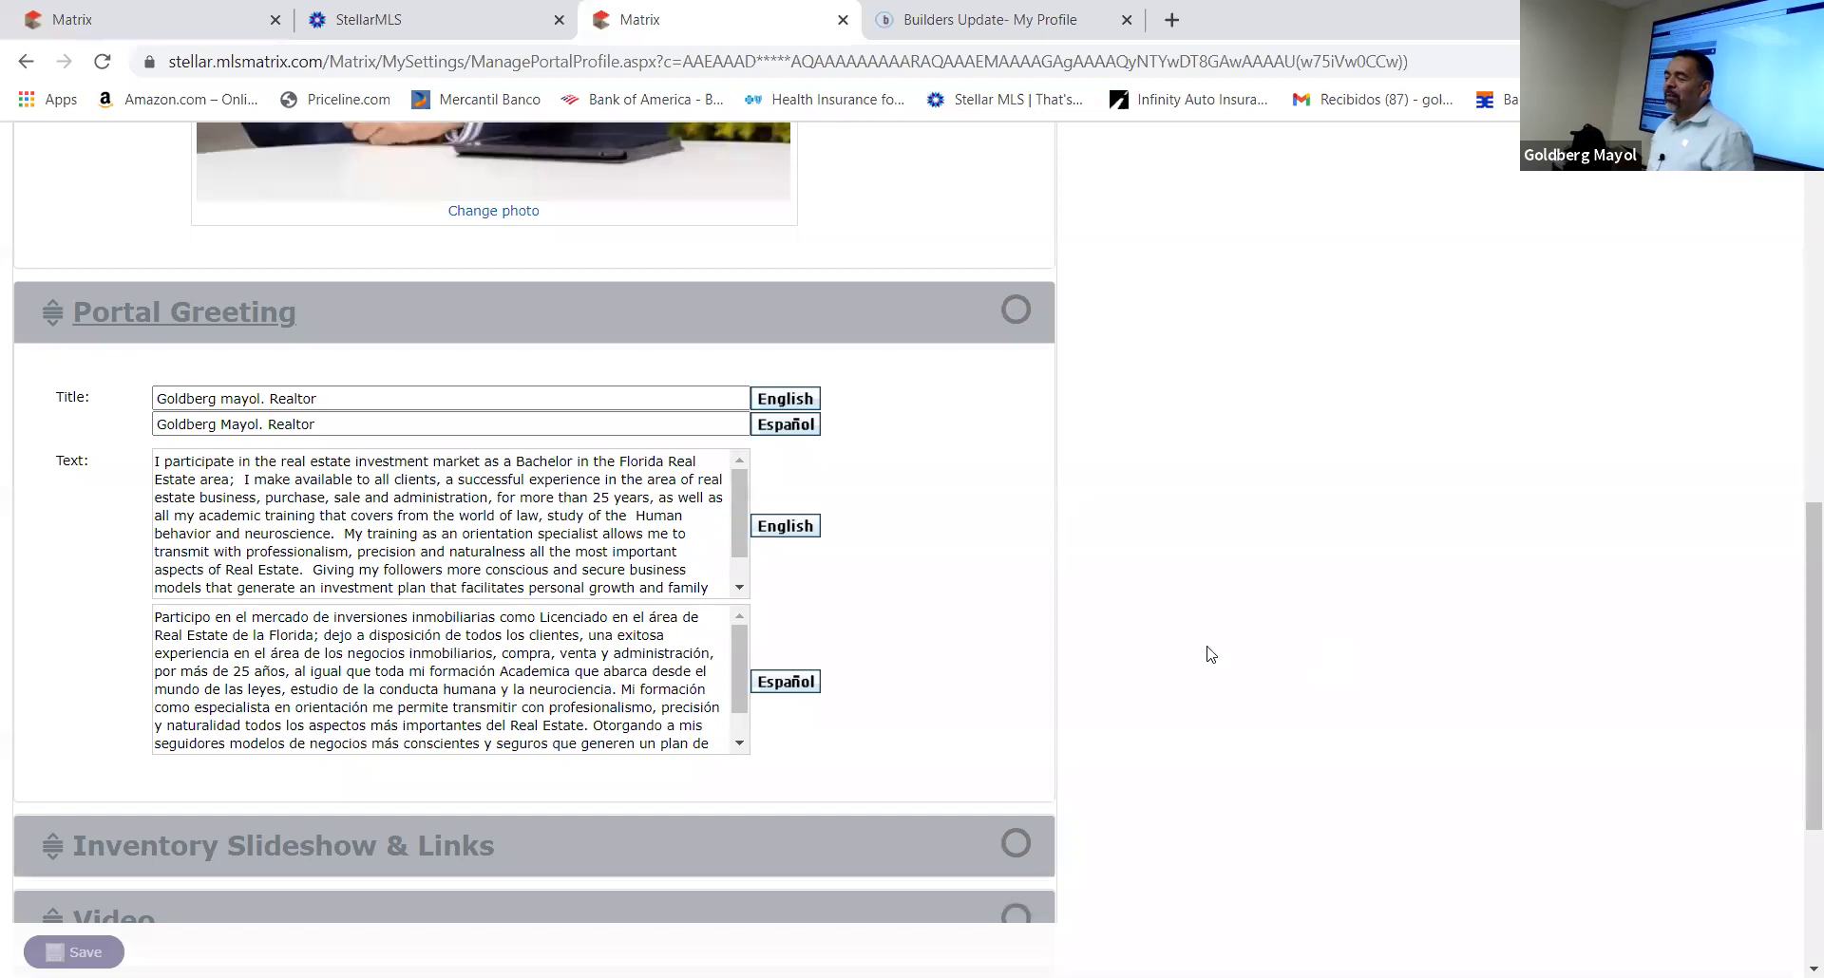
left_click_drag(742, 695, 737, 650)
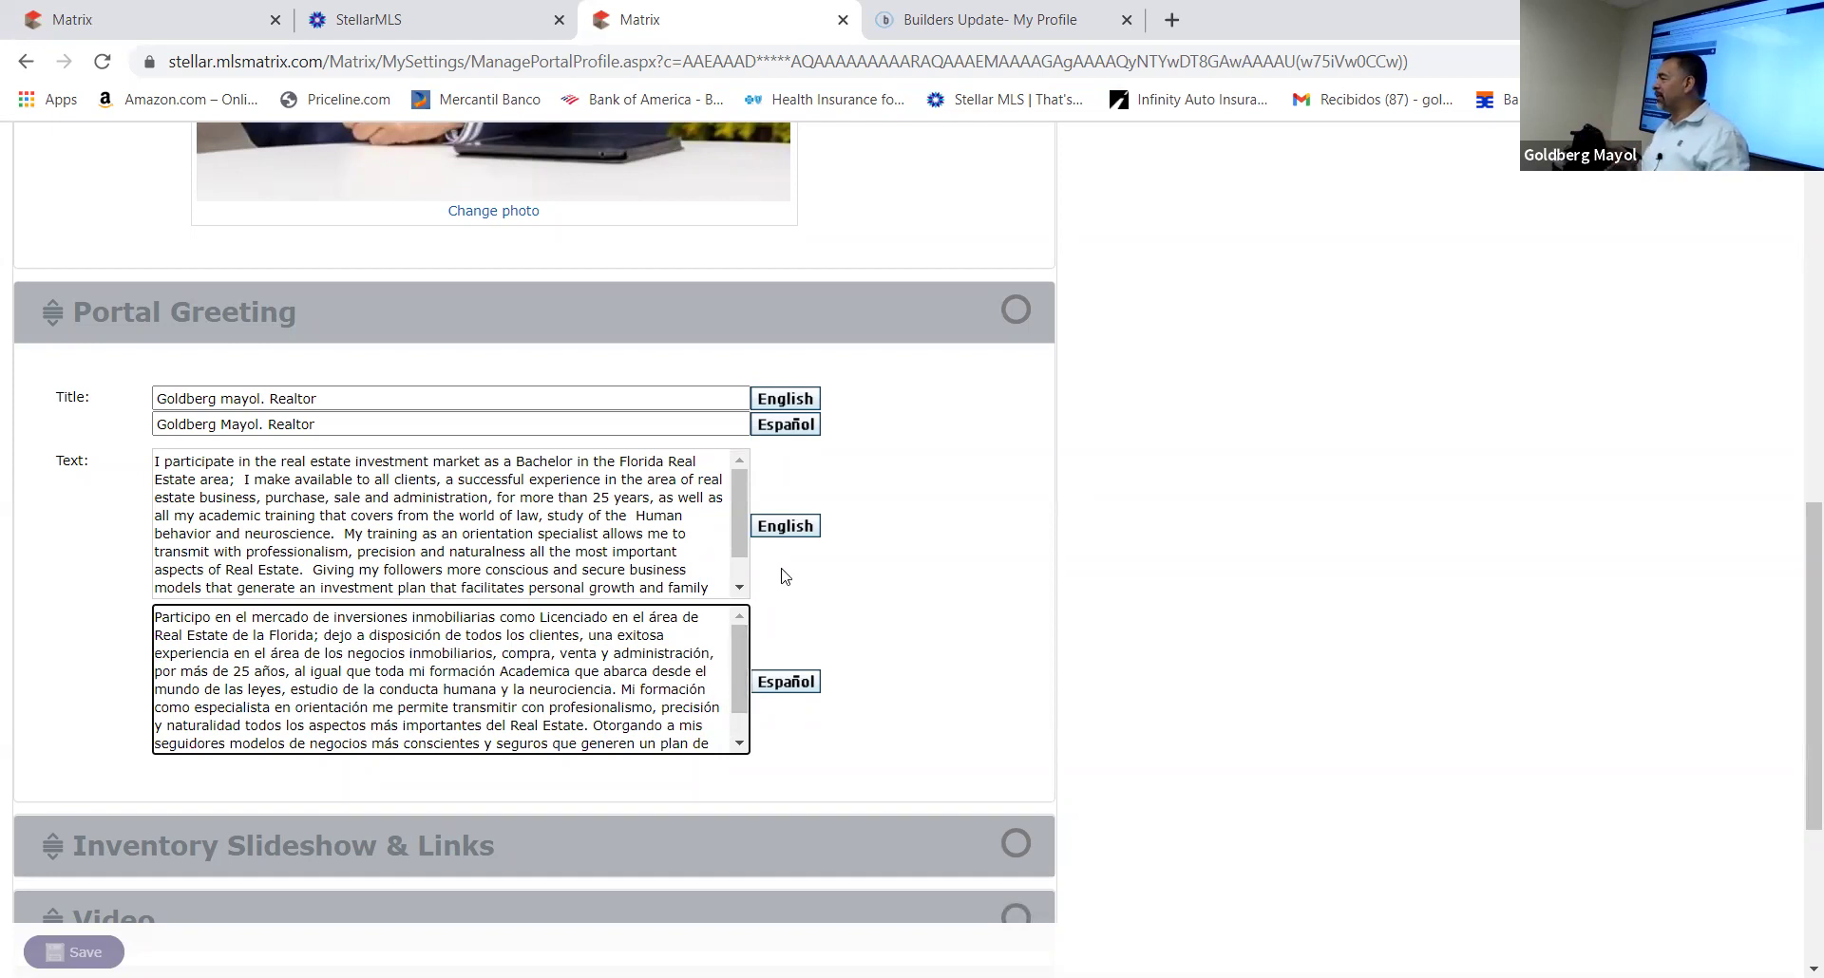
Review the portal profile from the agent's photo and greeting texts to the Inventory Slideshow & Links, Video and Contact Information sections
scroll(779, 585, "up", 4)
scroll(796, 600, "up", 1)
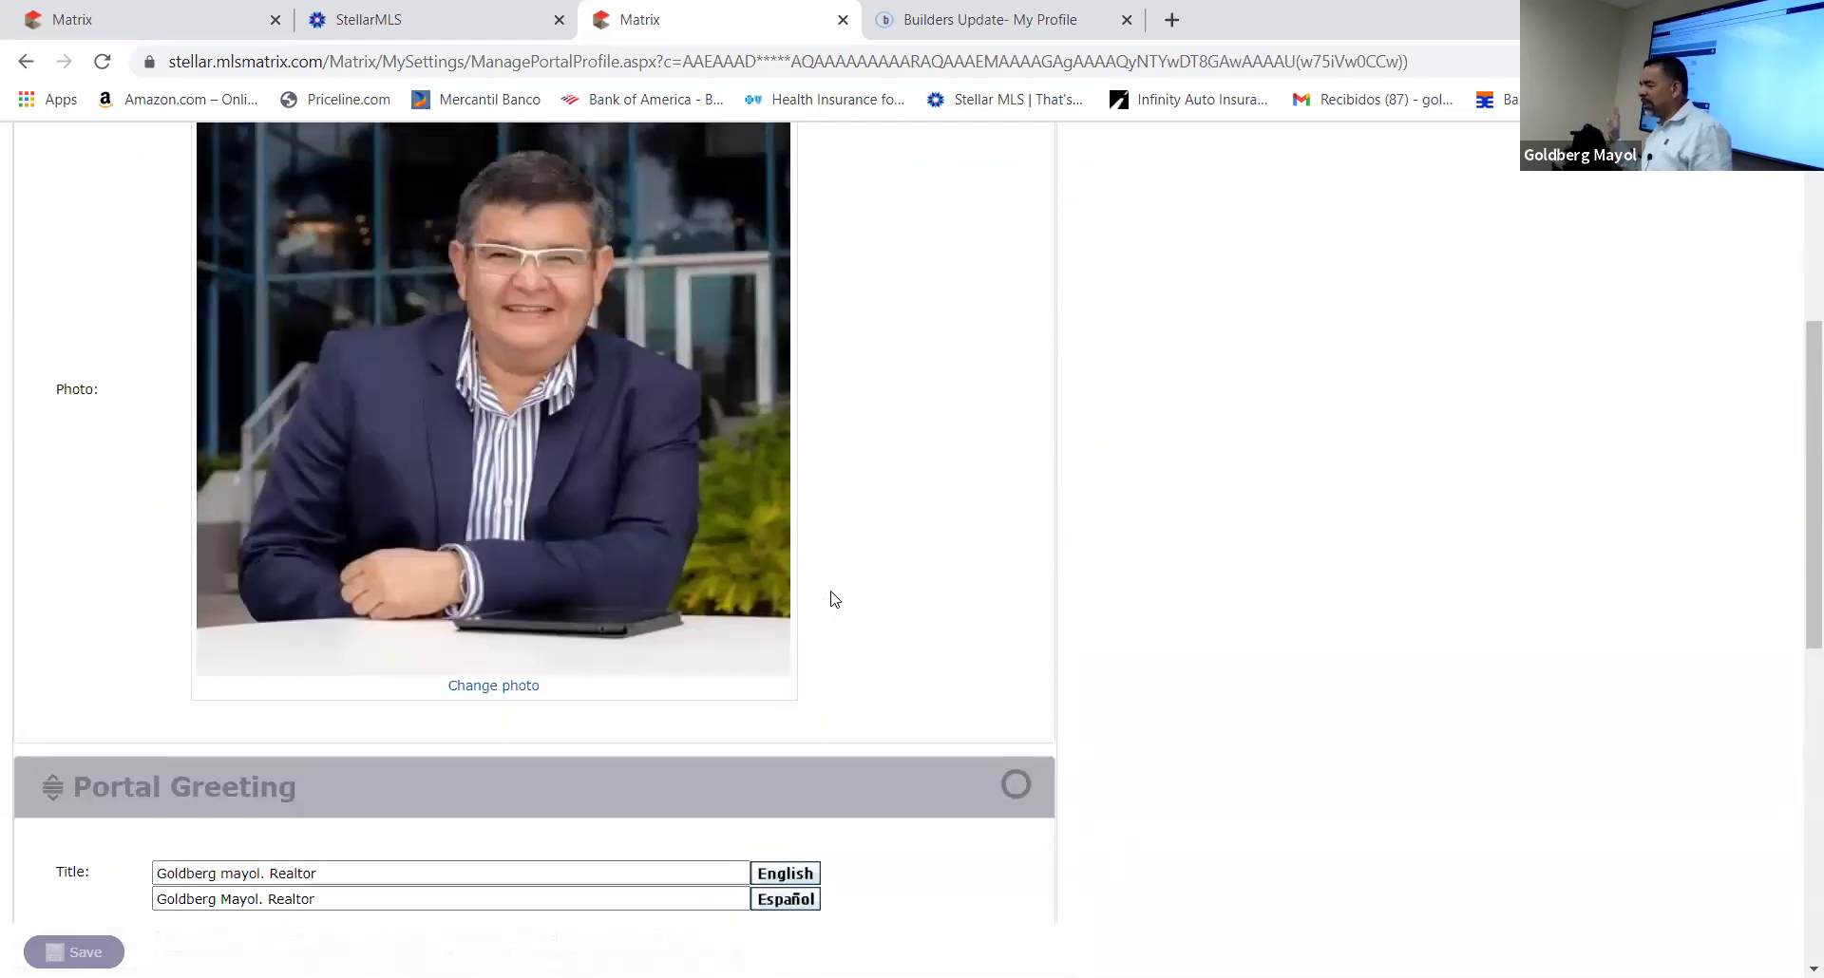
scroll(855, 602, "down", 3)
scroll(858, 602, "up", 5)
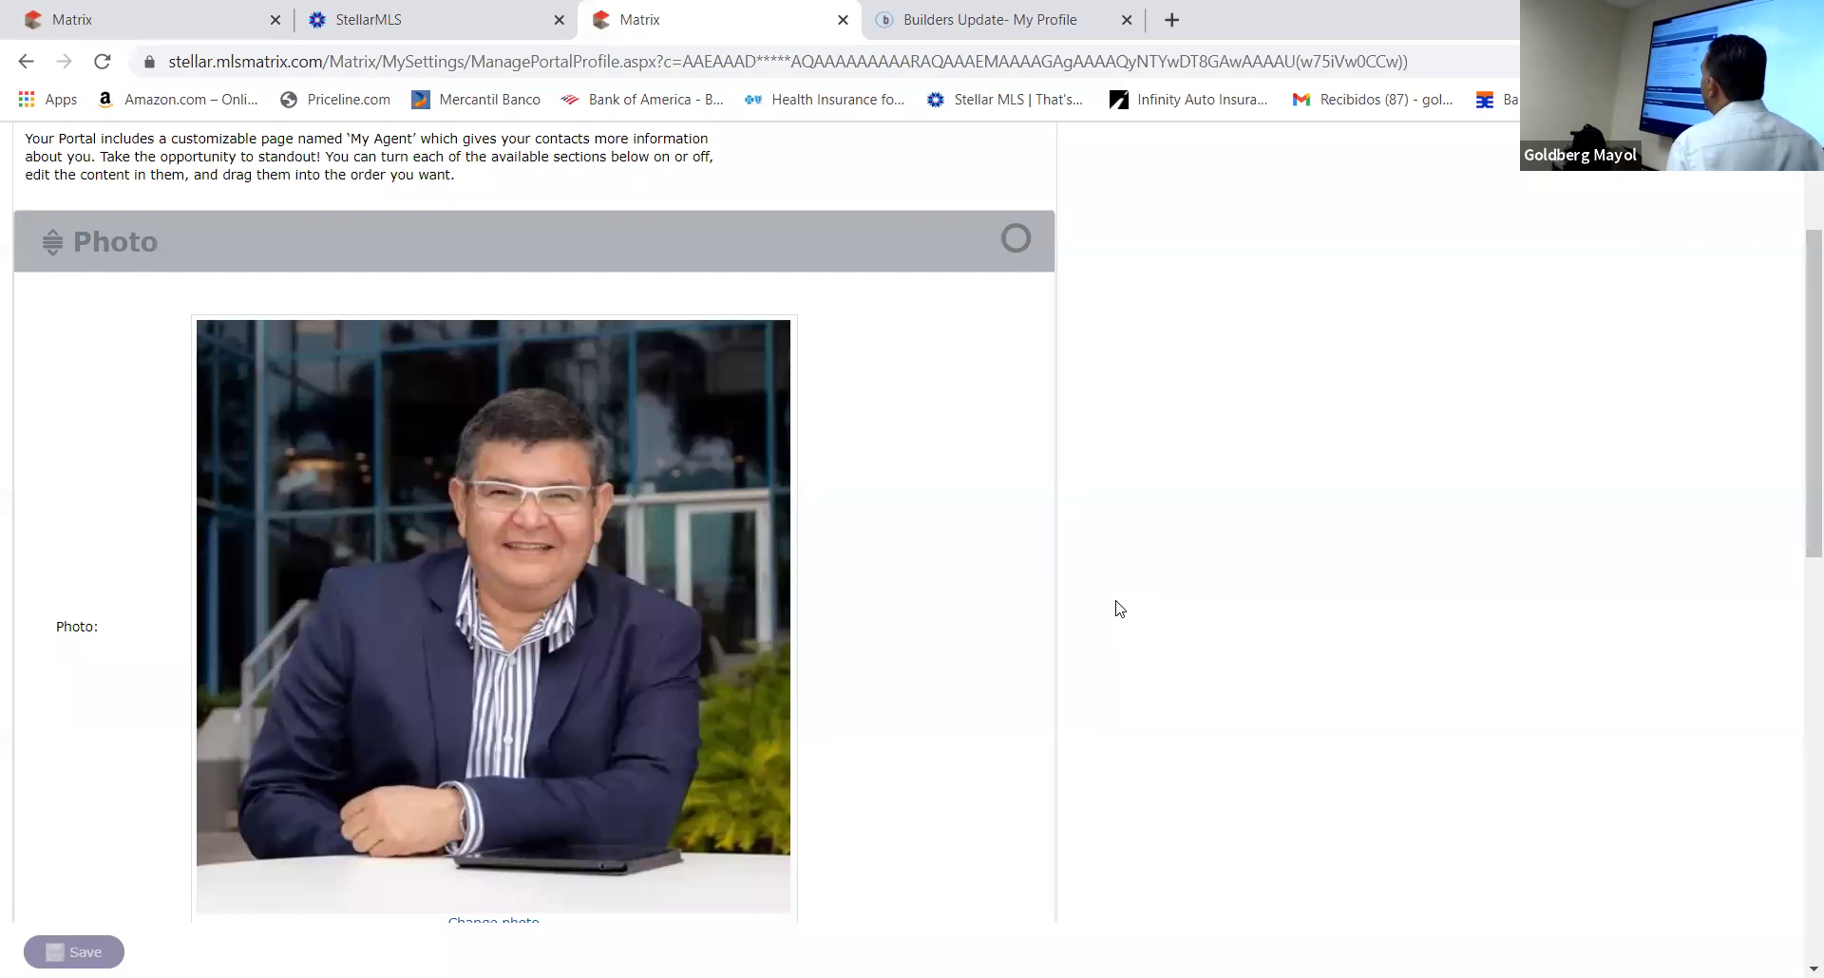
scroll(819, 885, "down", 6)
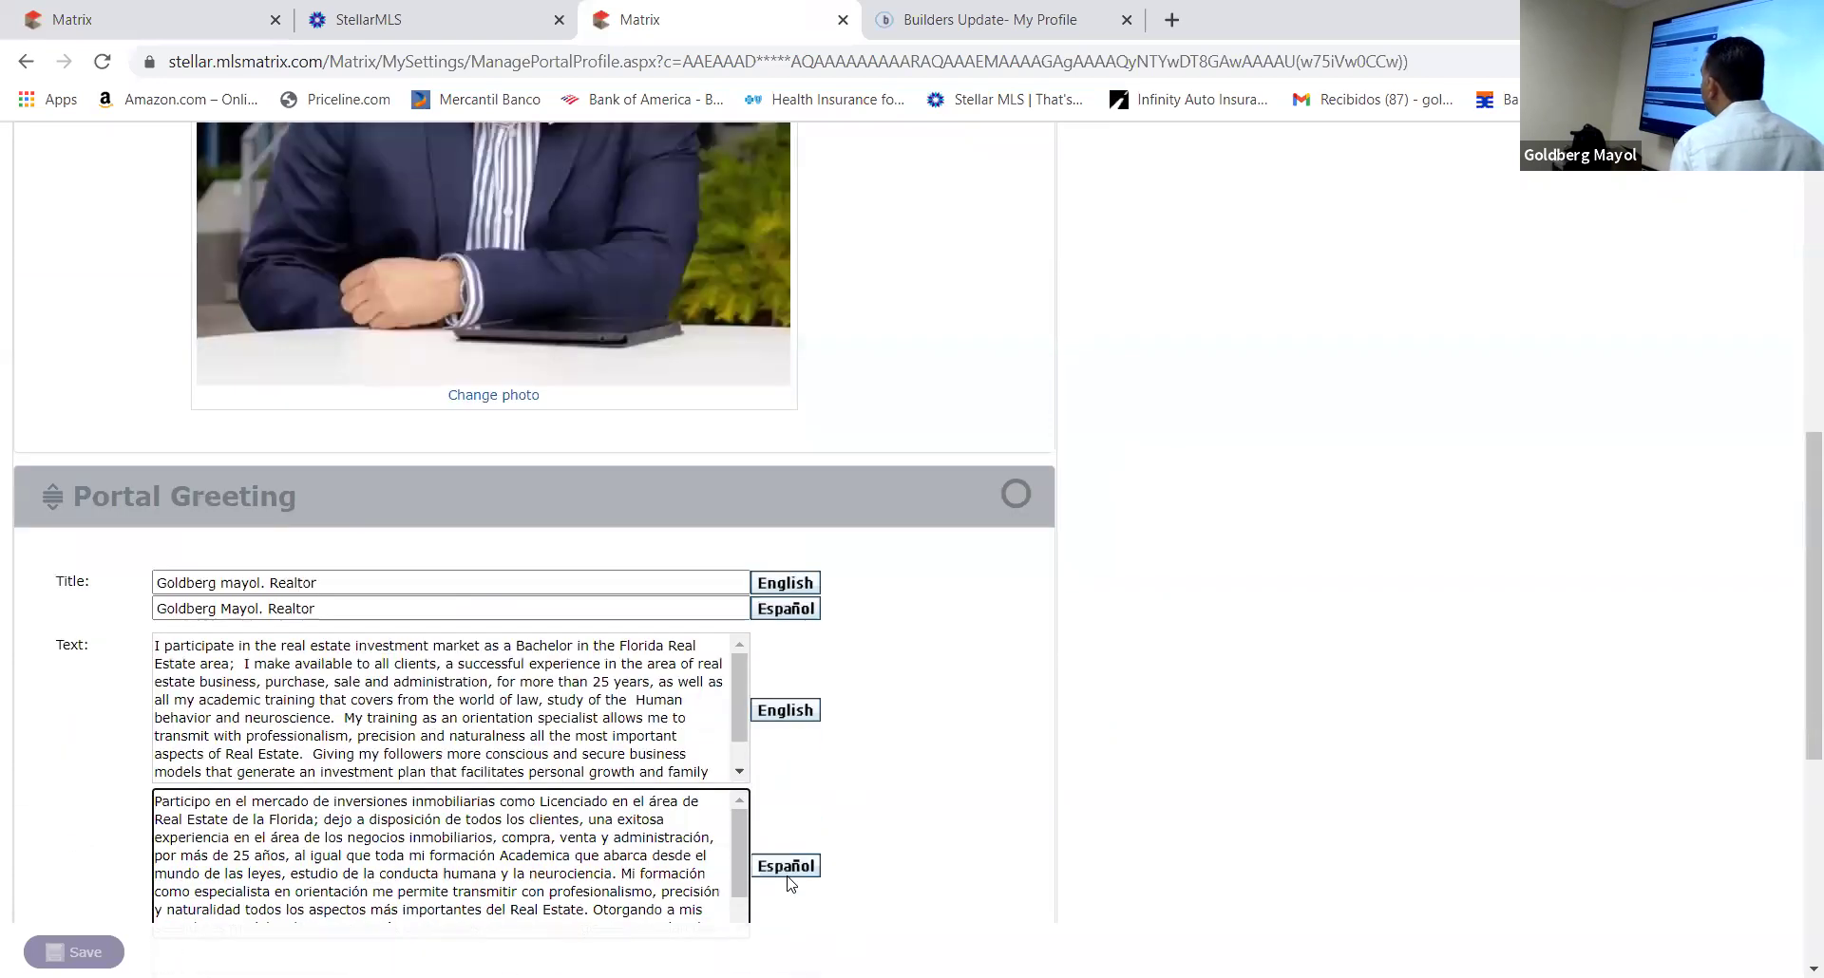
scroll(819, 886, "up", 8)
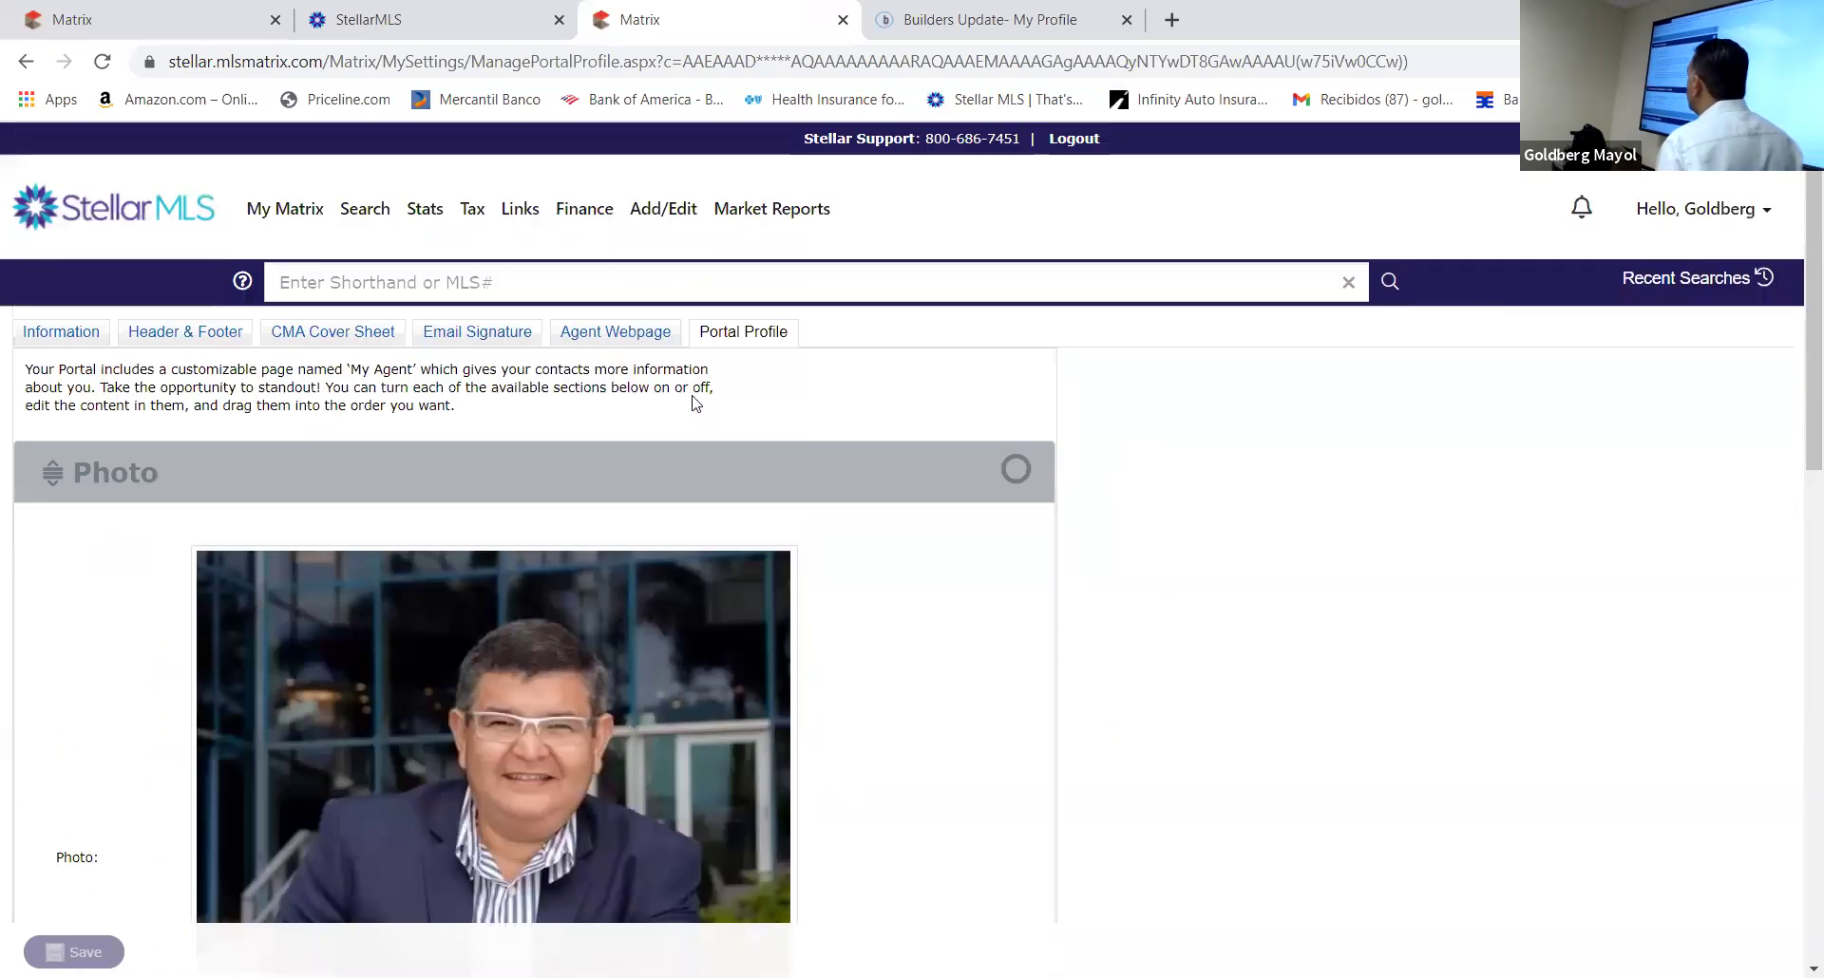
scroll(703, 627, "down", 12)
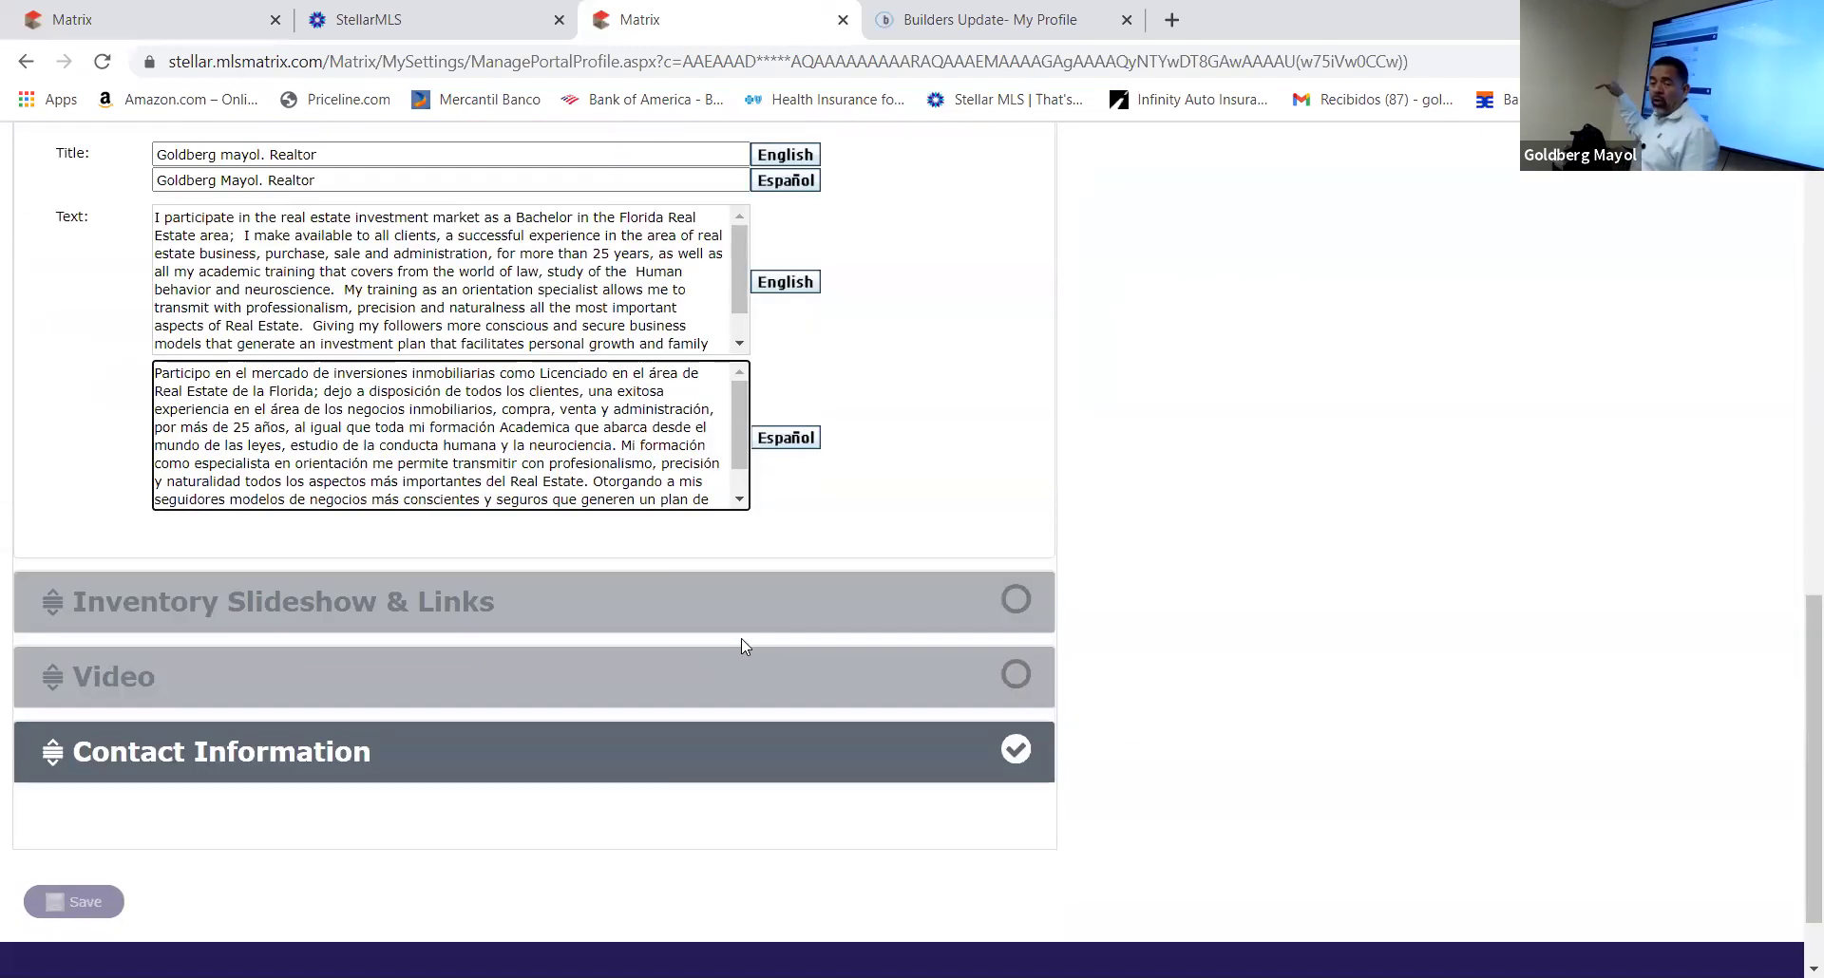
scroll(835, 665, "down", 1)
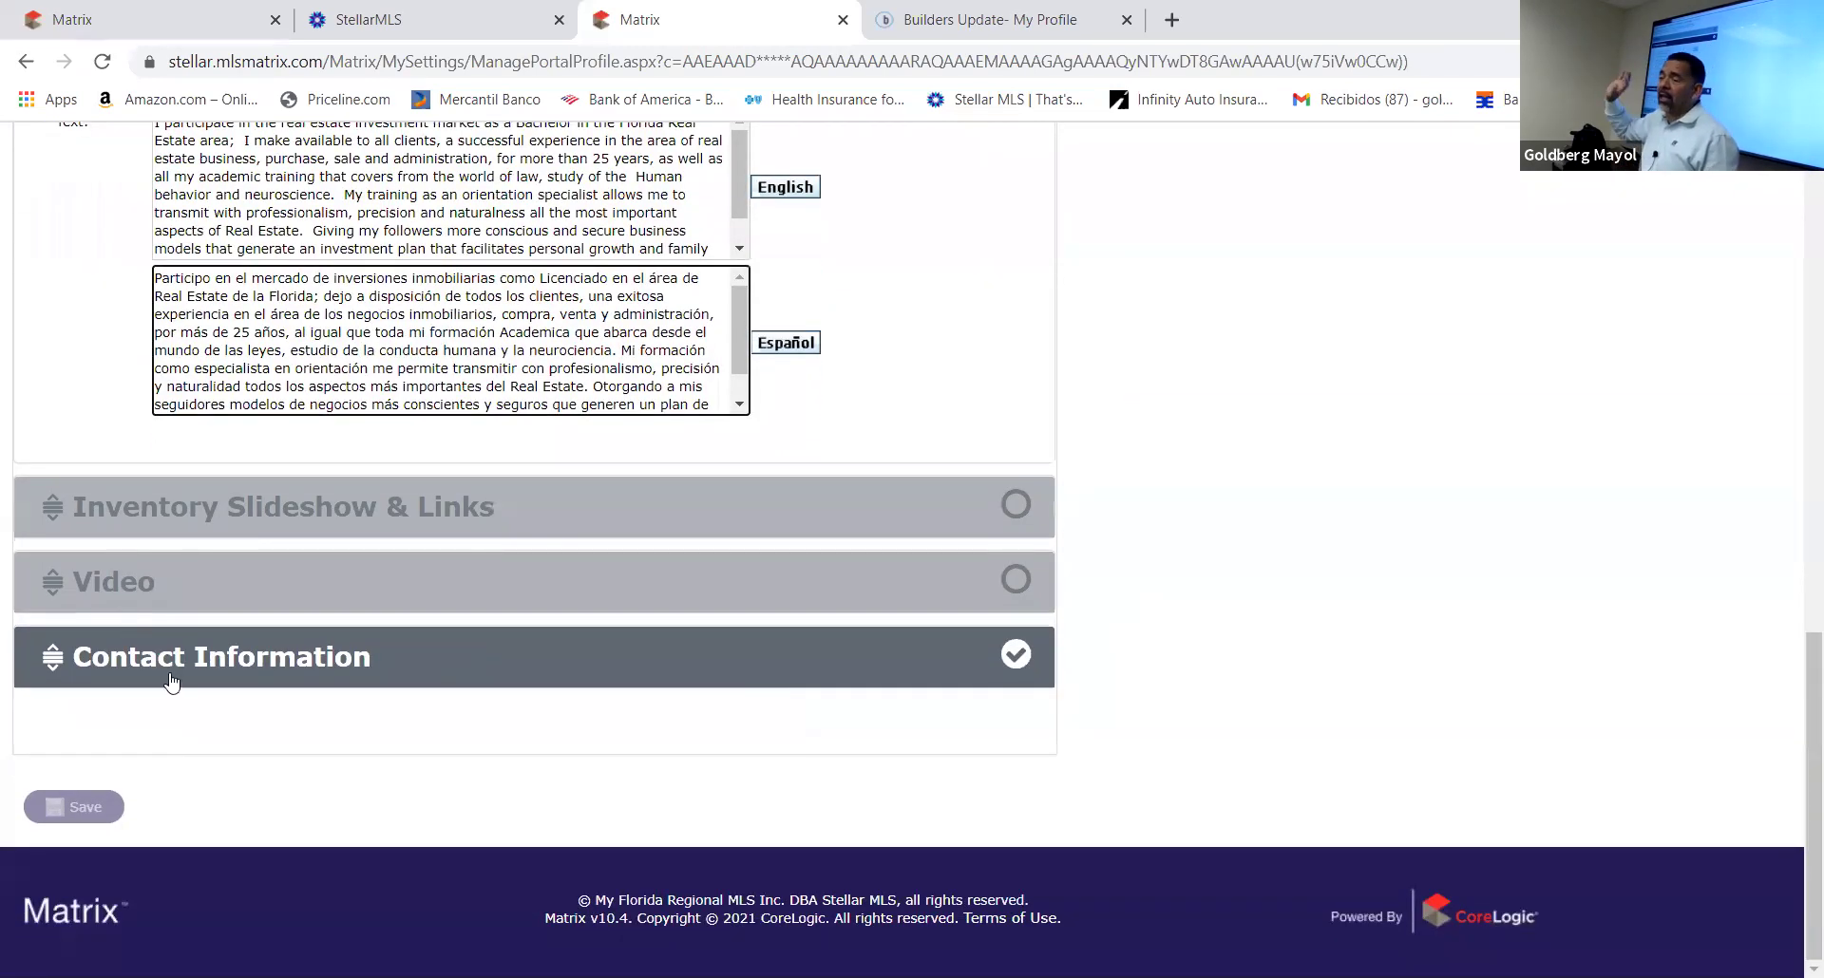
Expand the Inventory Slideshow & Links and Contact Information sections of the portal profile and examine their options
left_click(196, 513)
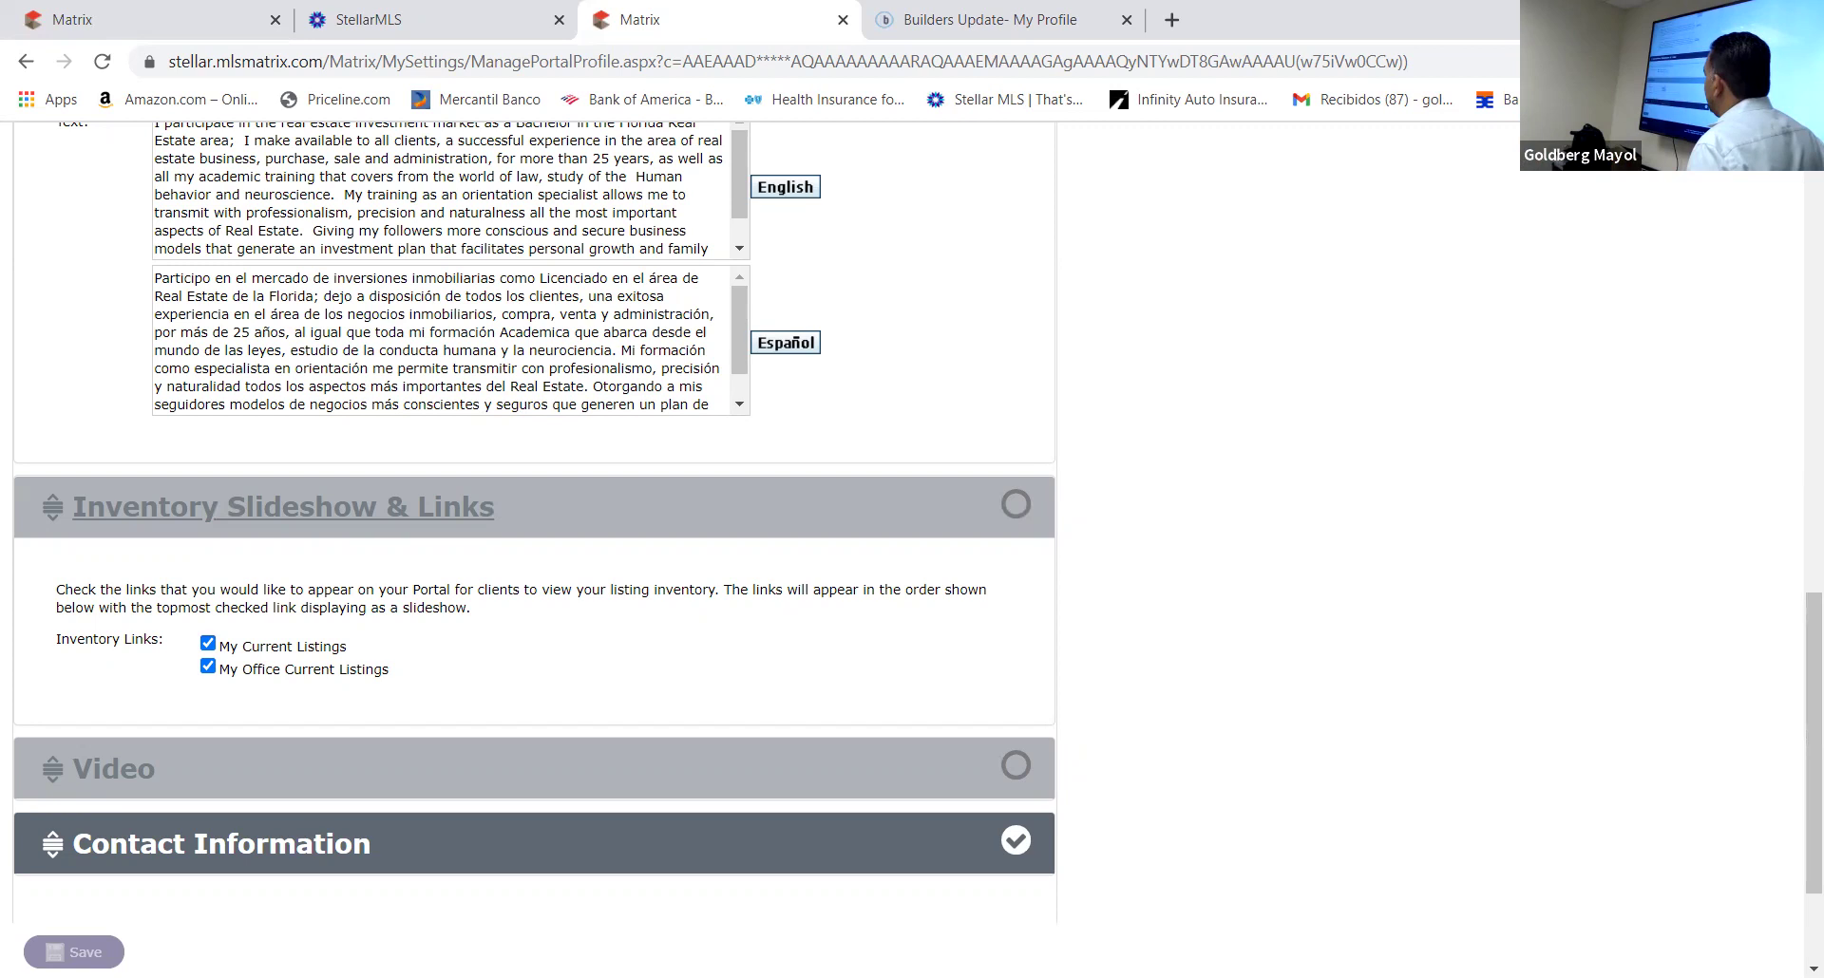
left_click(200, 852)
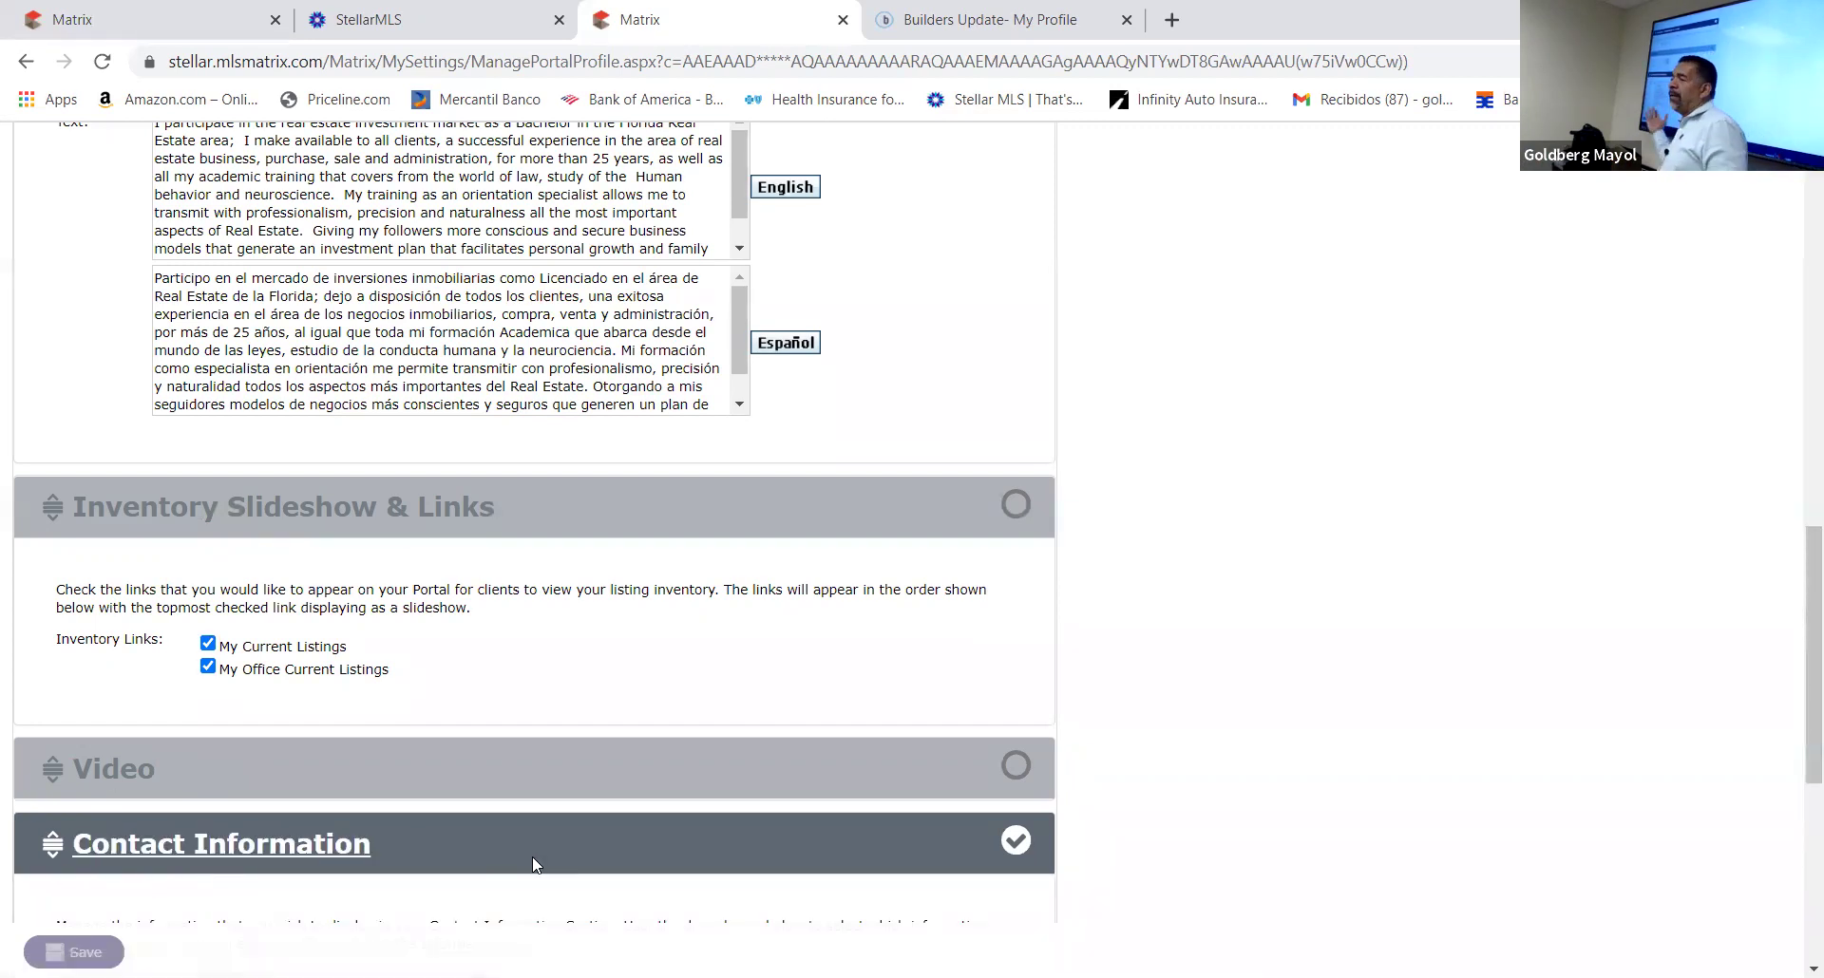
scroll(532, 727, "down", 5)
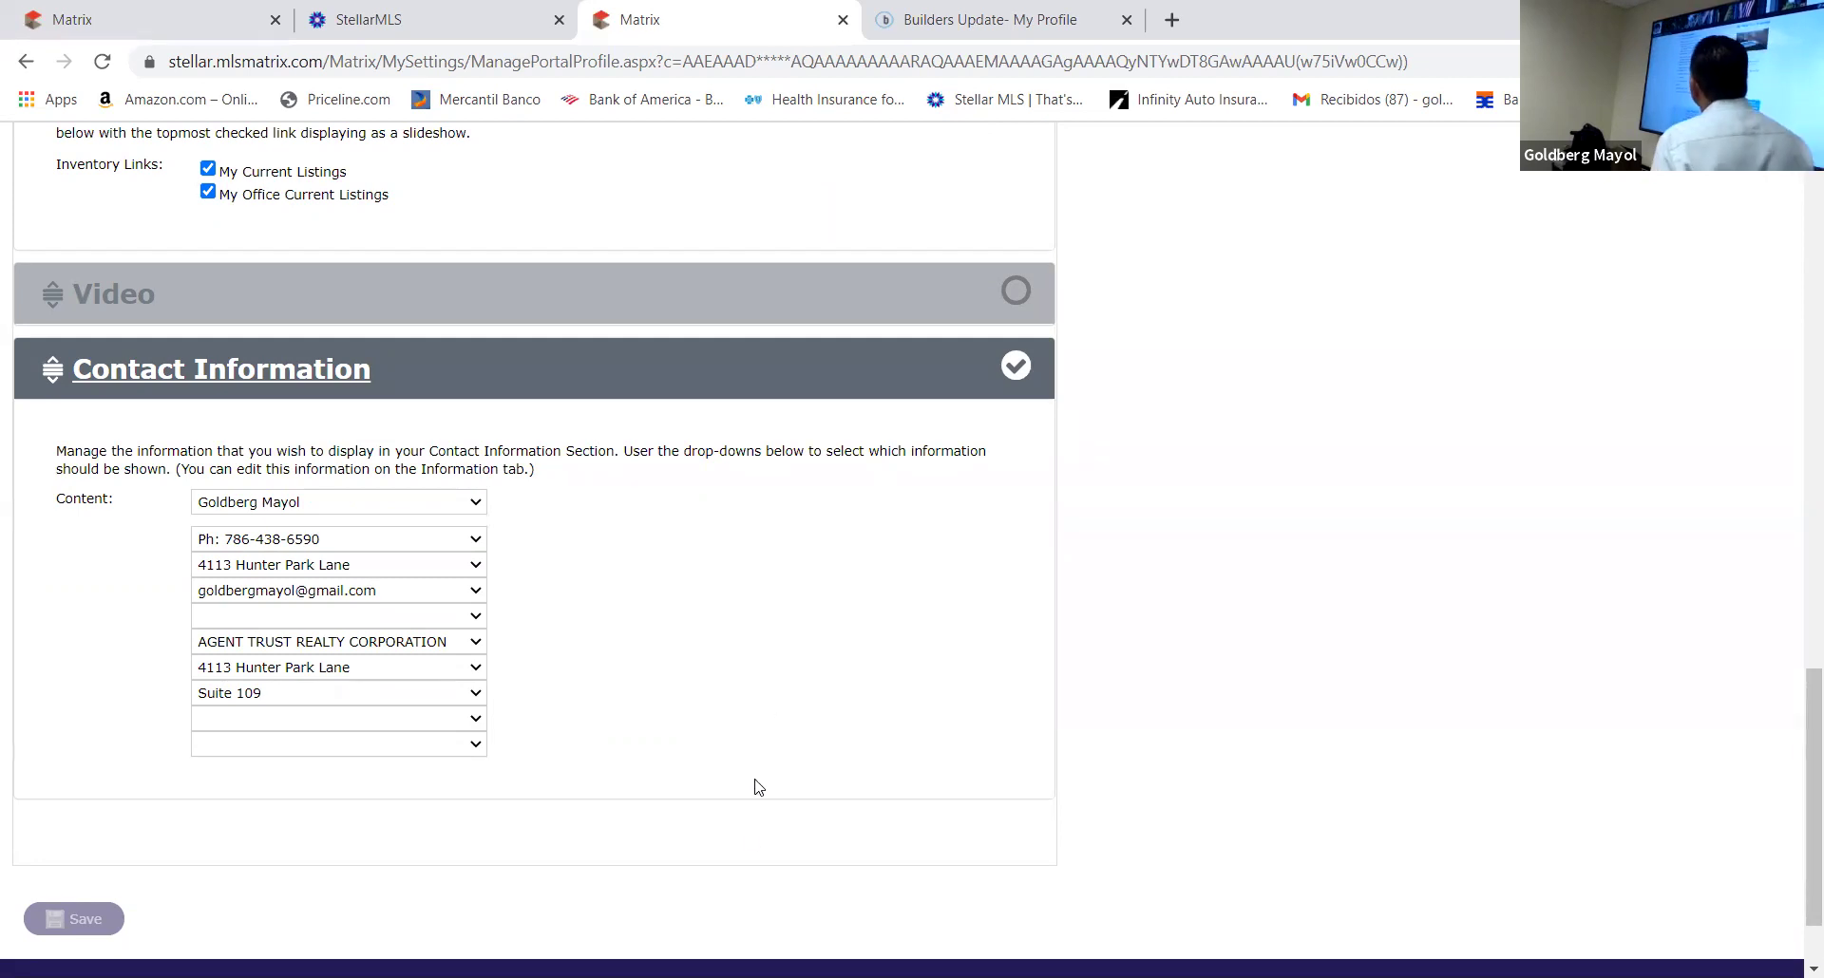
scroll(753, 787, "down", 2)
scroll(745, 883, "up", 3)
scroll(758, 862, "up", 12)
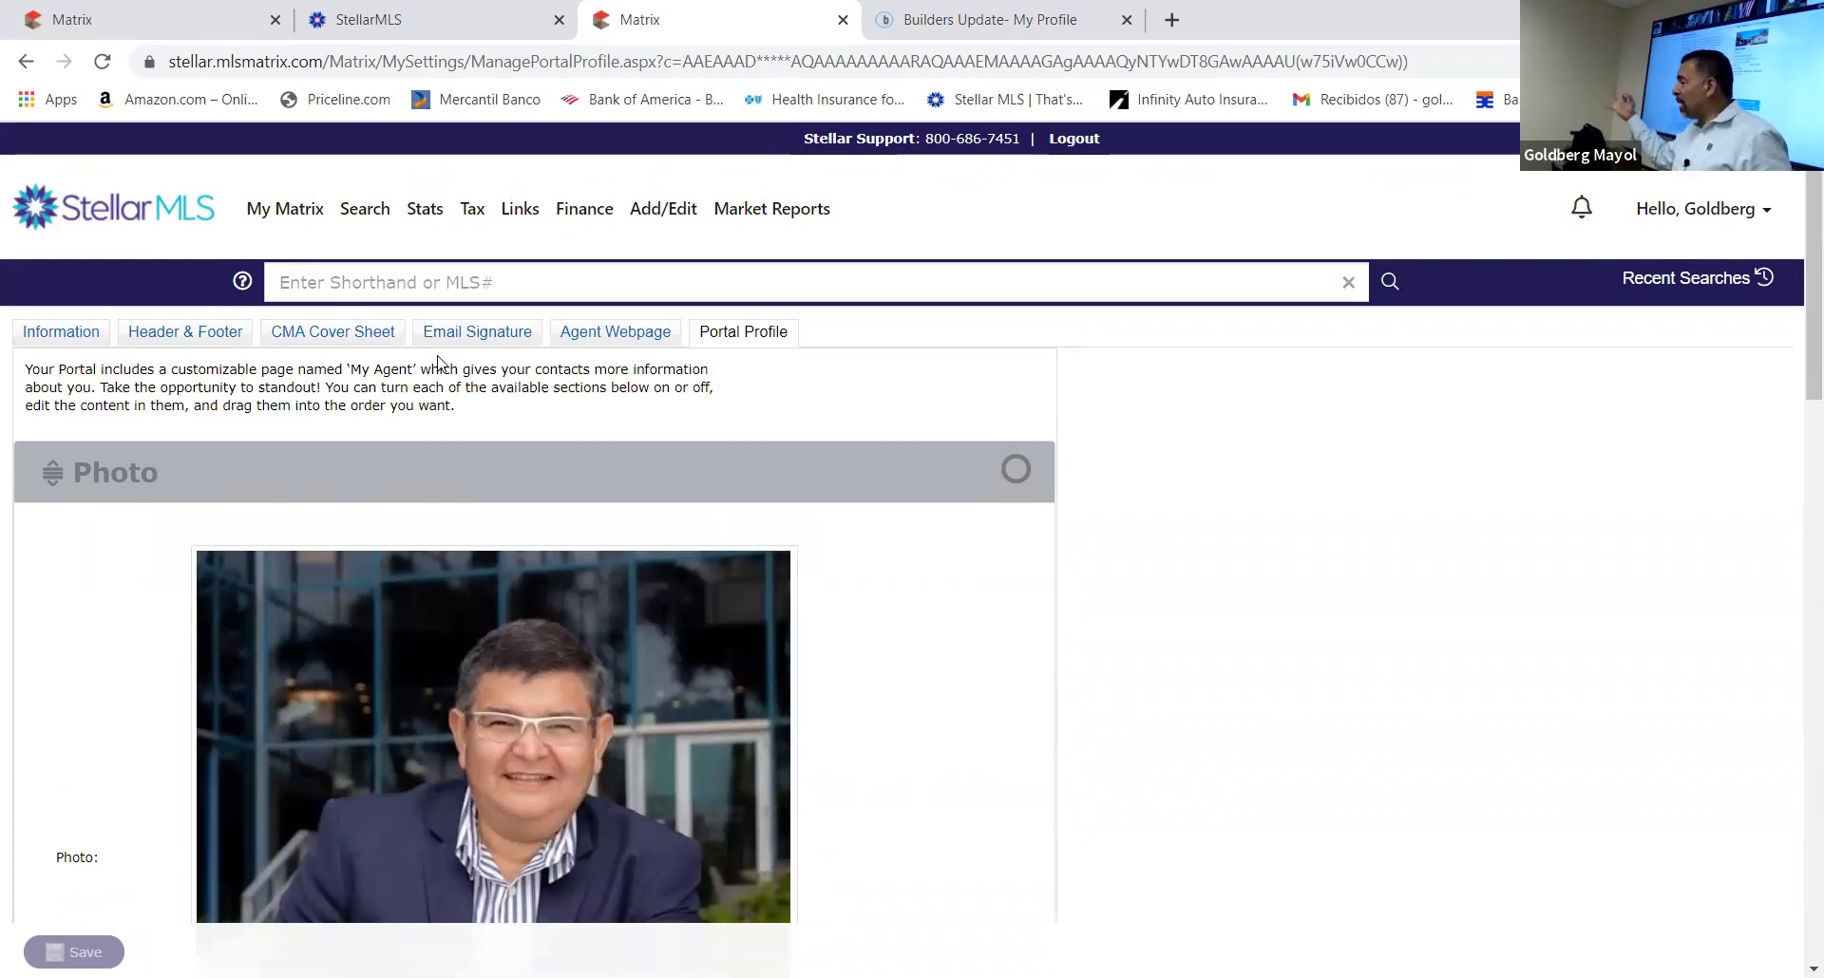
Open the mobile version of Matrix from the account options and return to the Portal Profile settings
left_click(1765, 211)
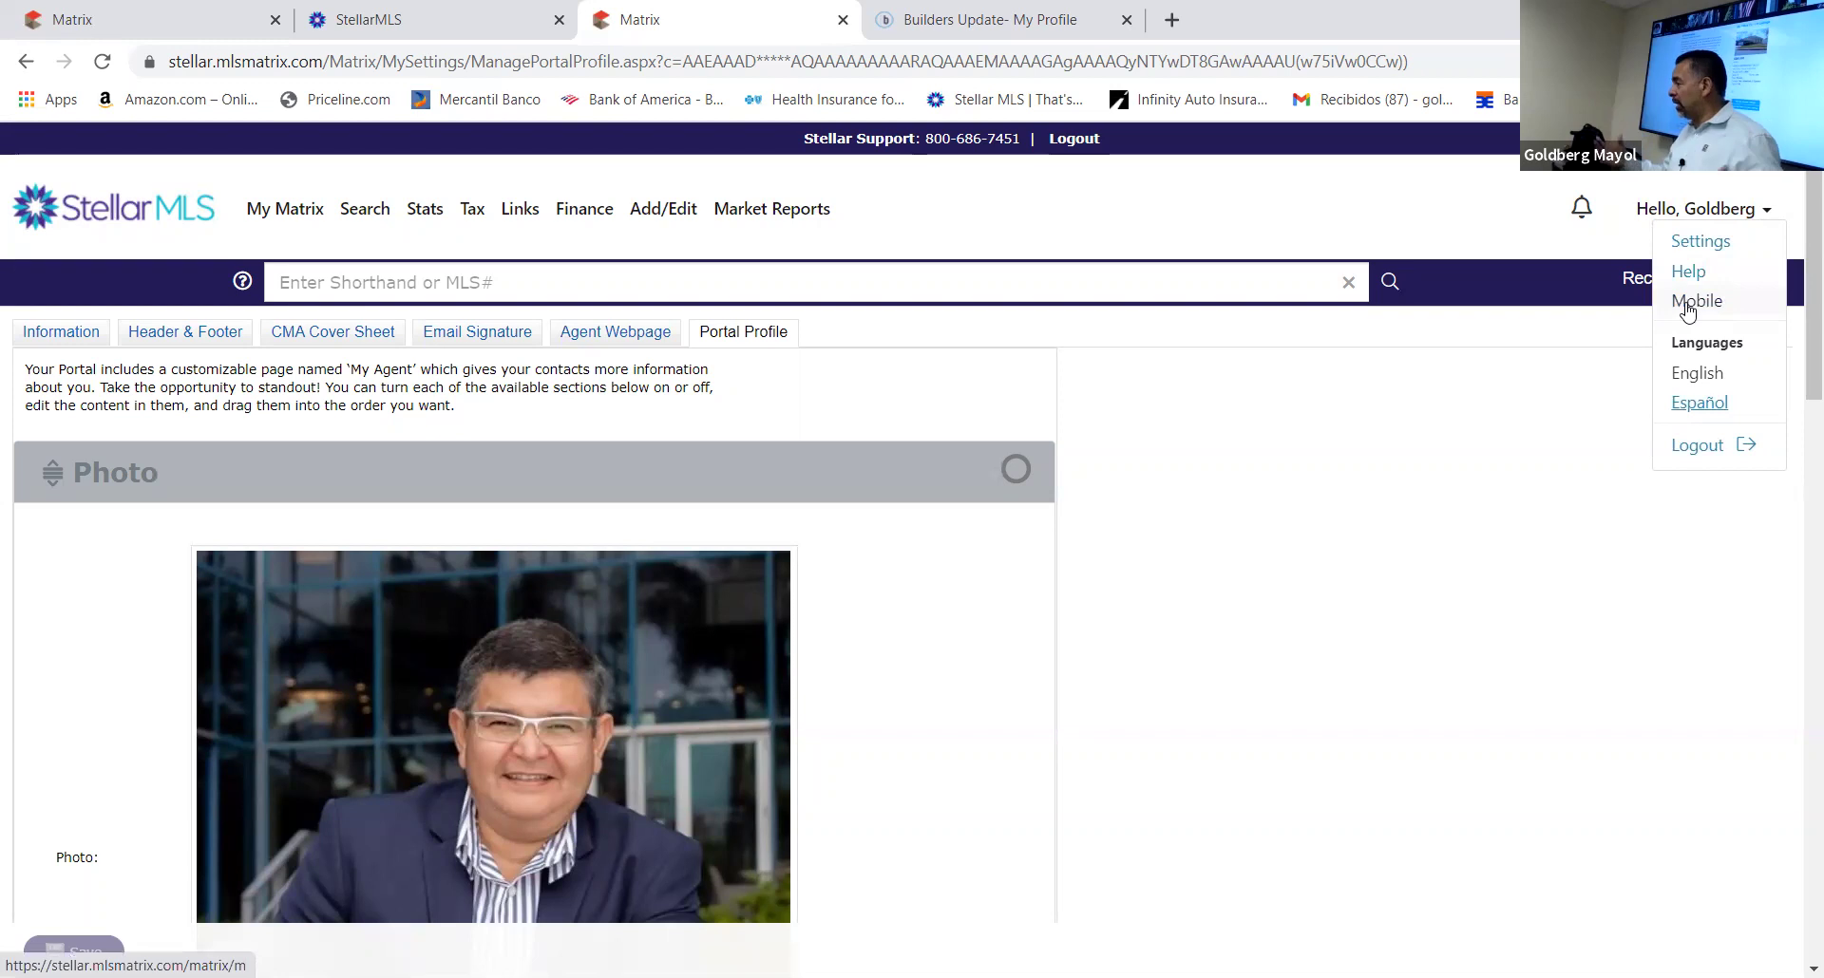
left_click(1688, 304)
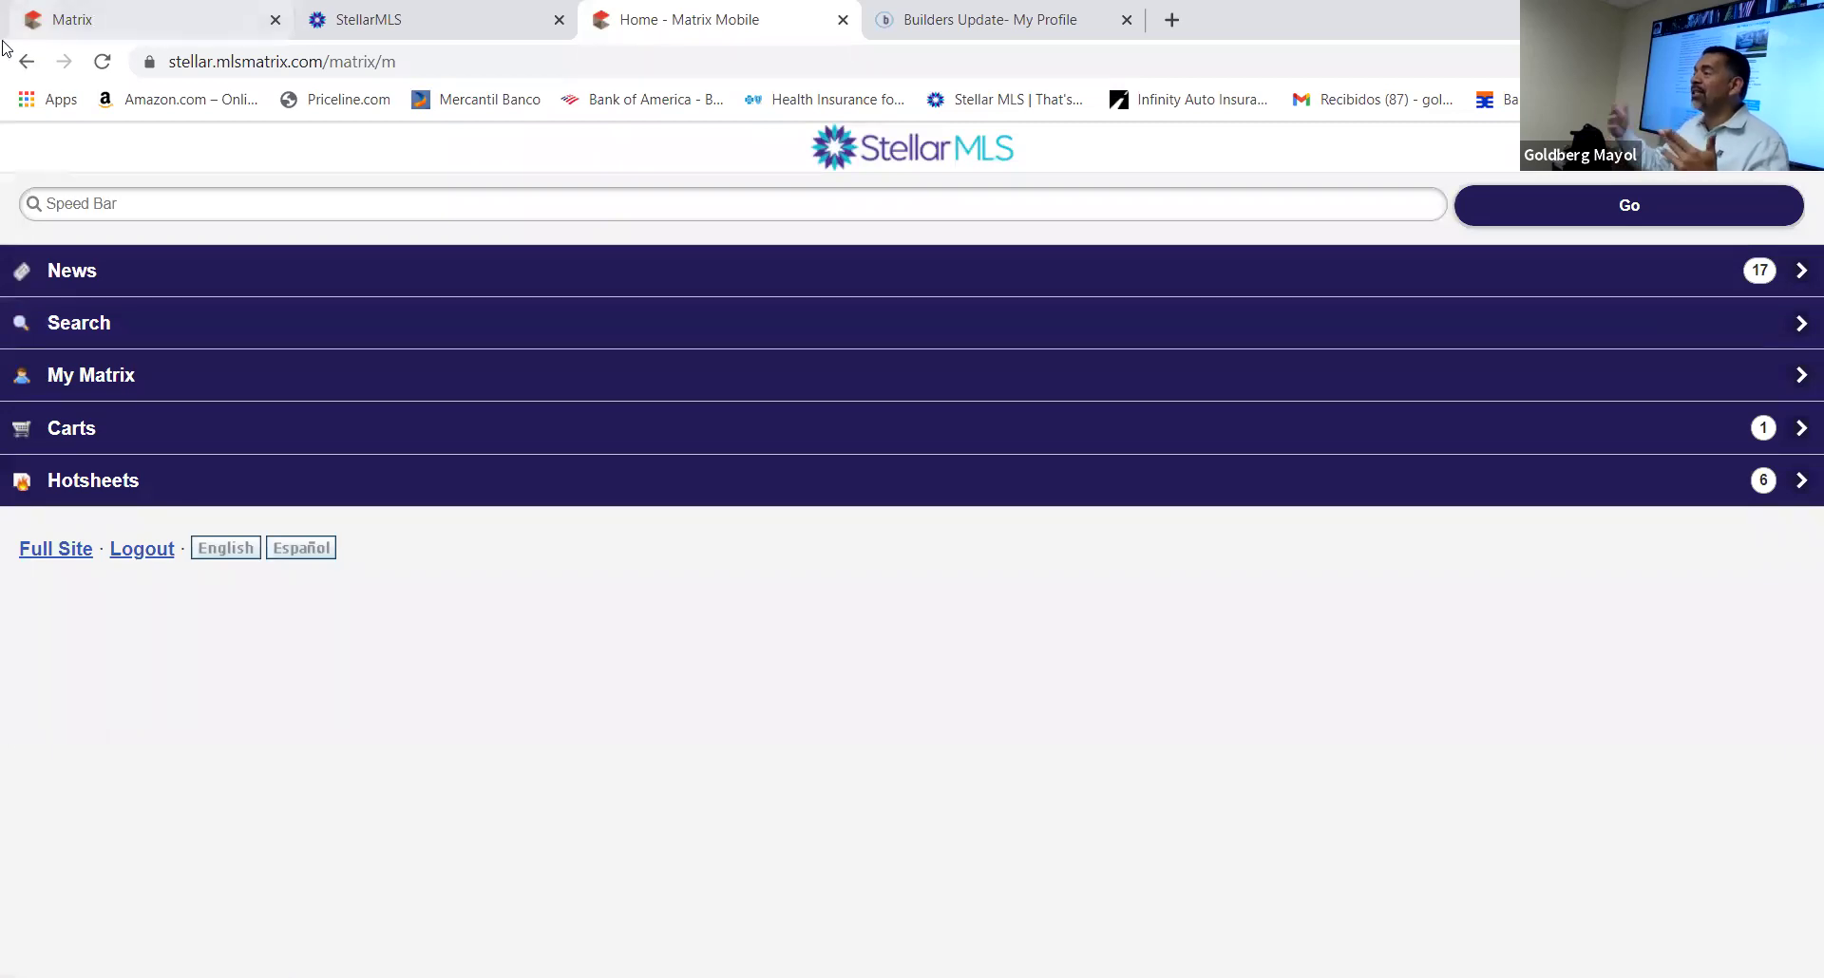
left_click(24, 63)
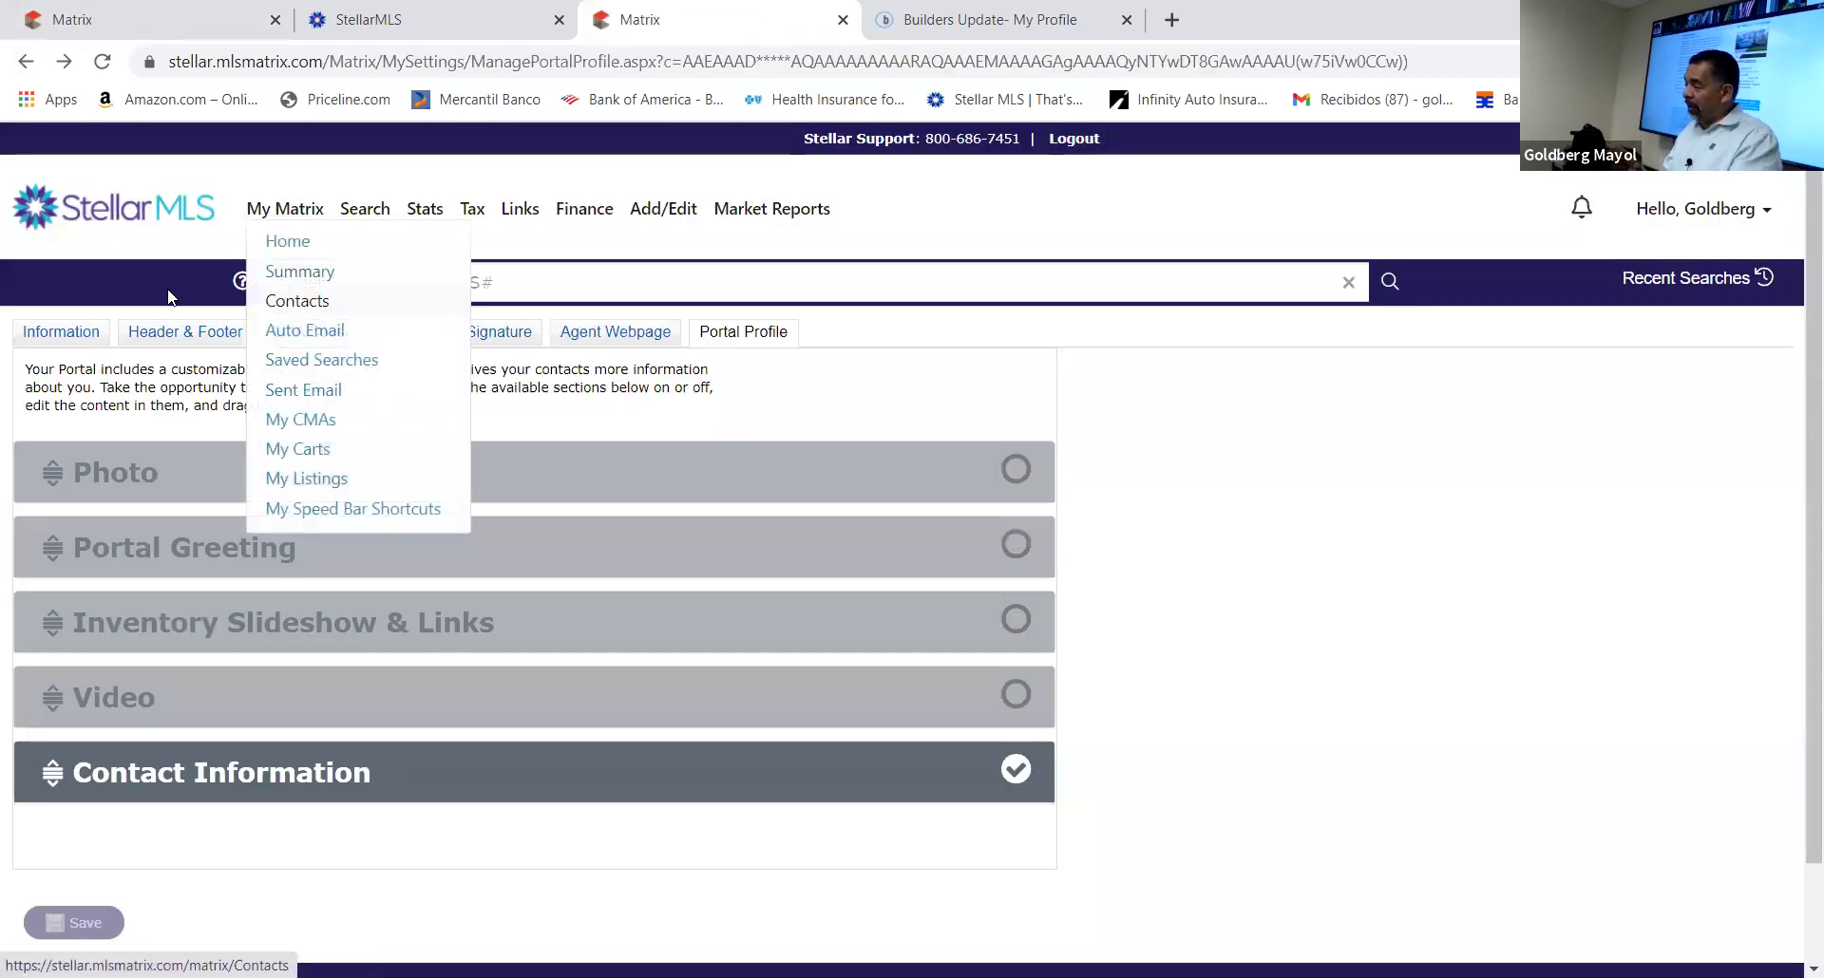
Look through the branding pages in order: Information, Header & Footer, CMA Cover Sheet, Email Signature, Agent Webpage and Portal Profile
left_click(69, 342)
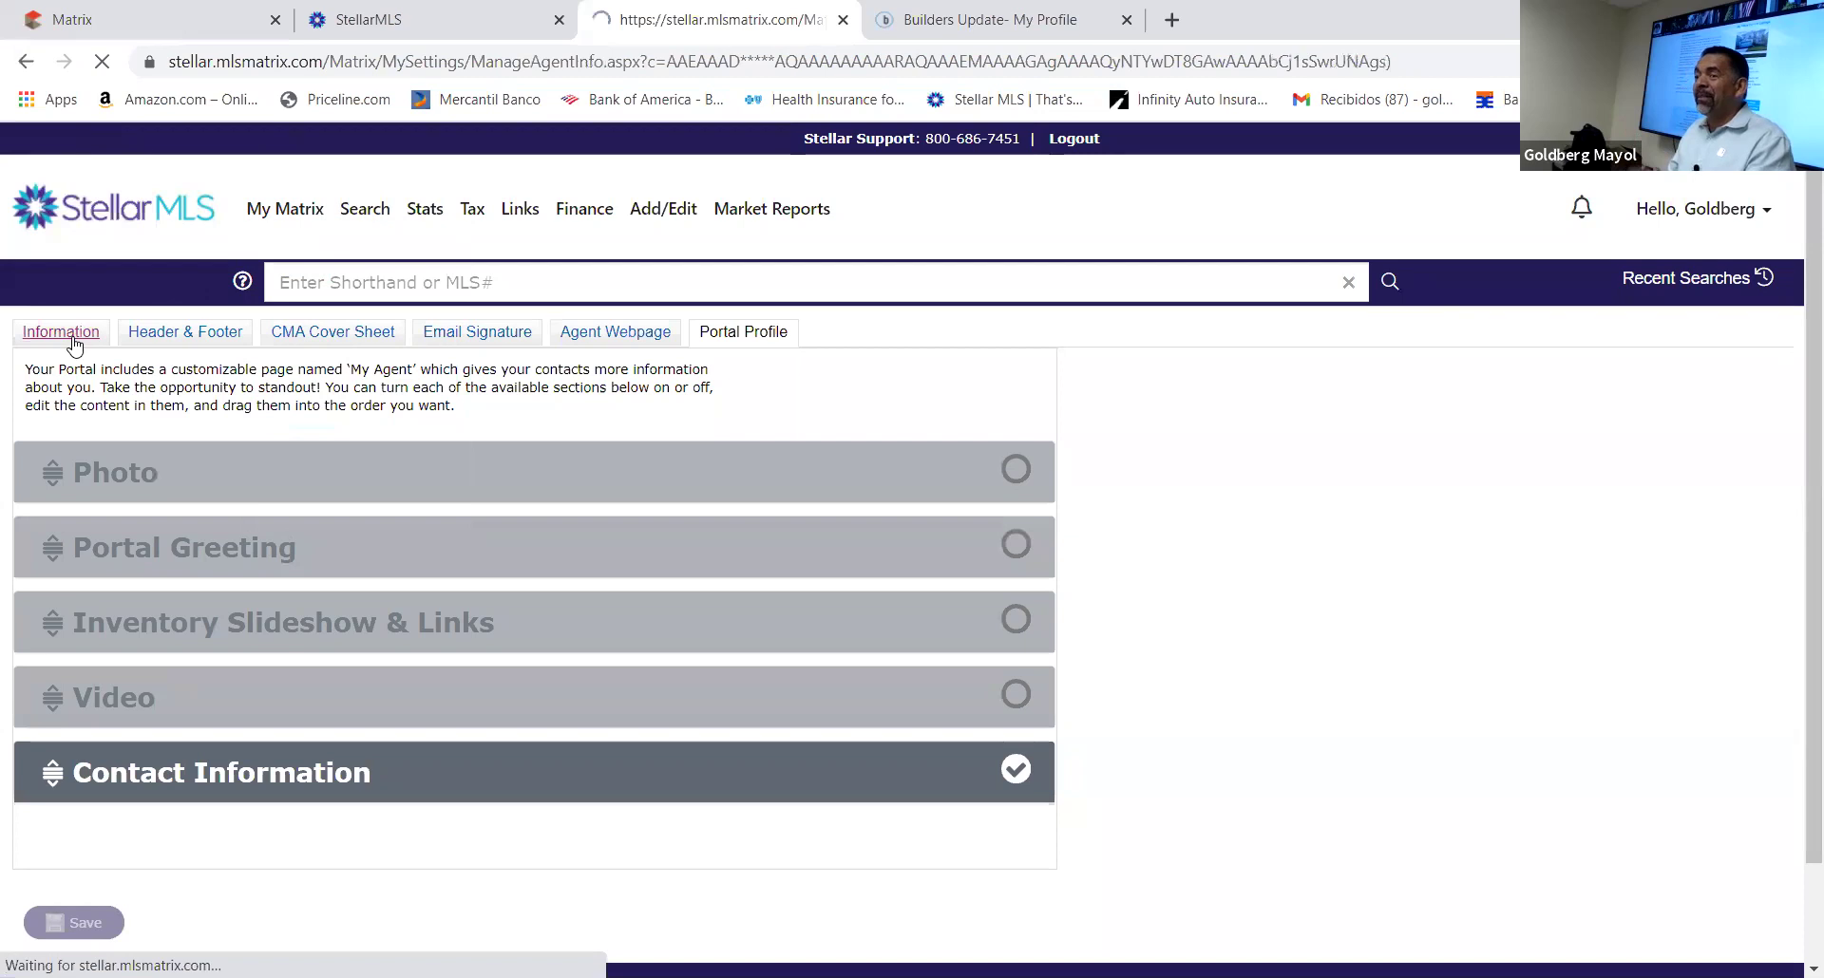
left_click(193, 342)
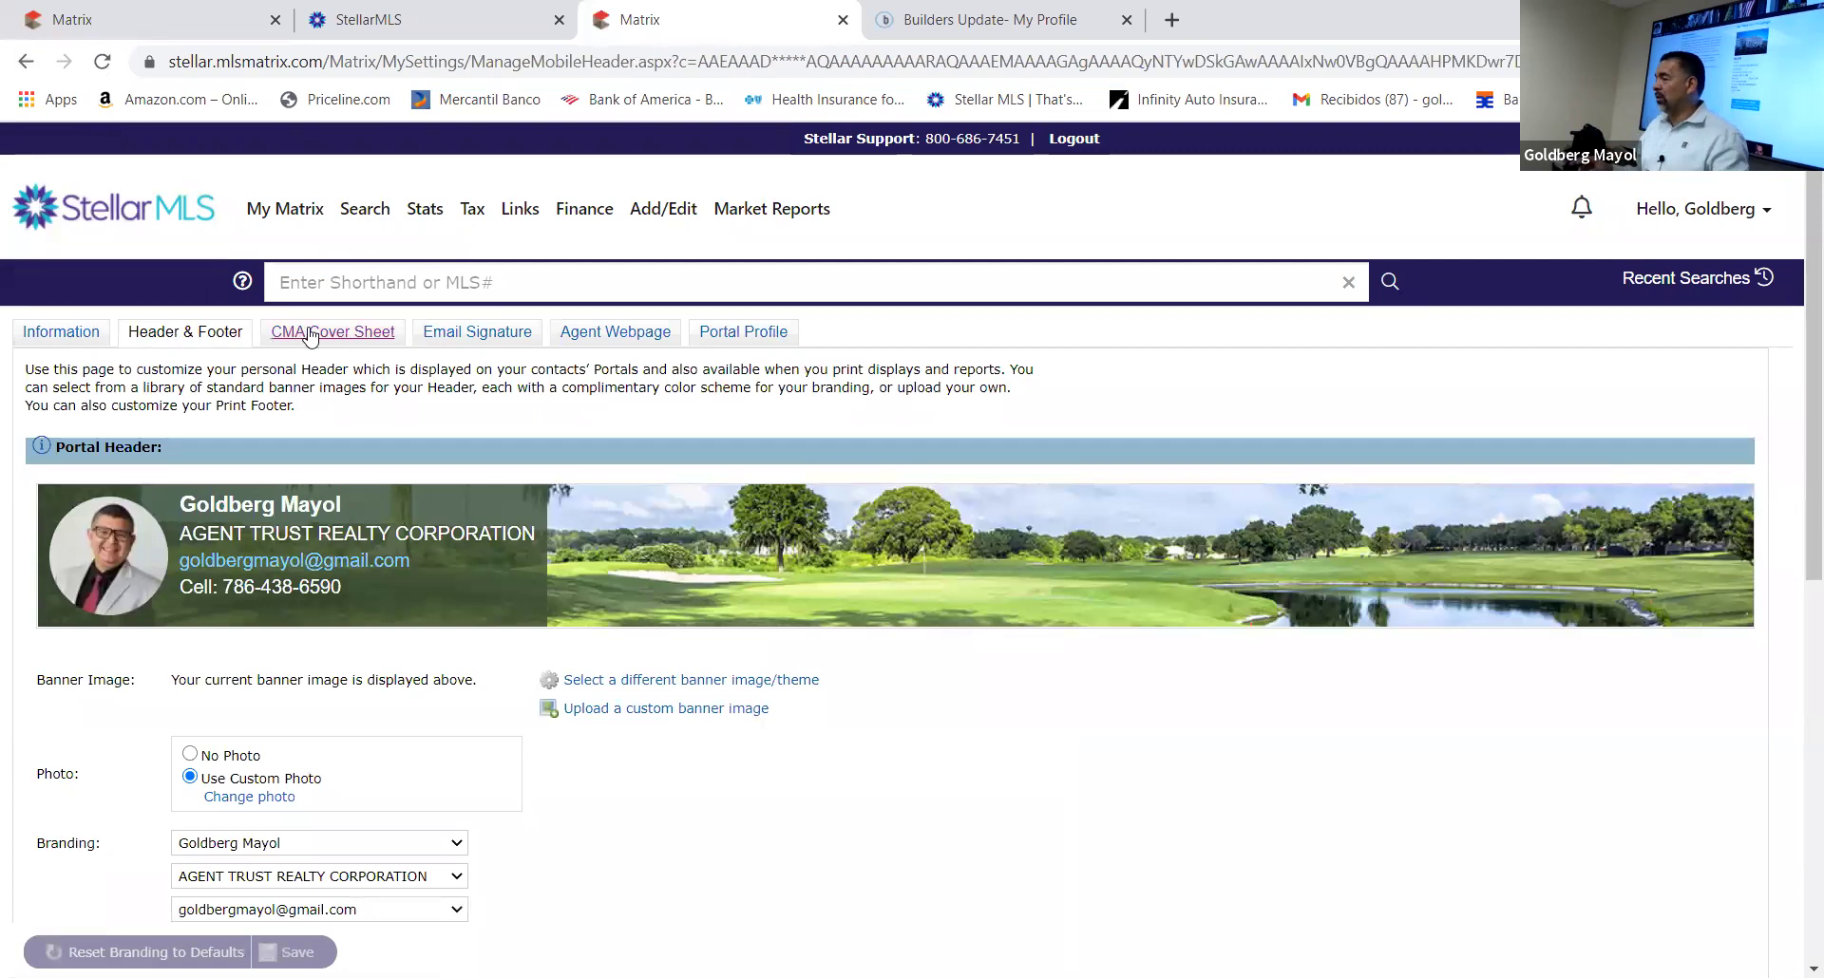
left_click(342, 334)
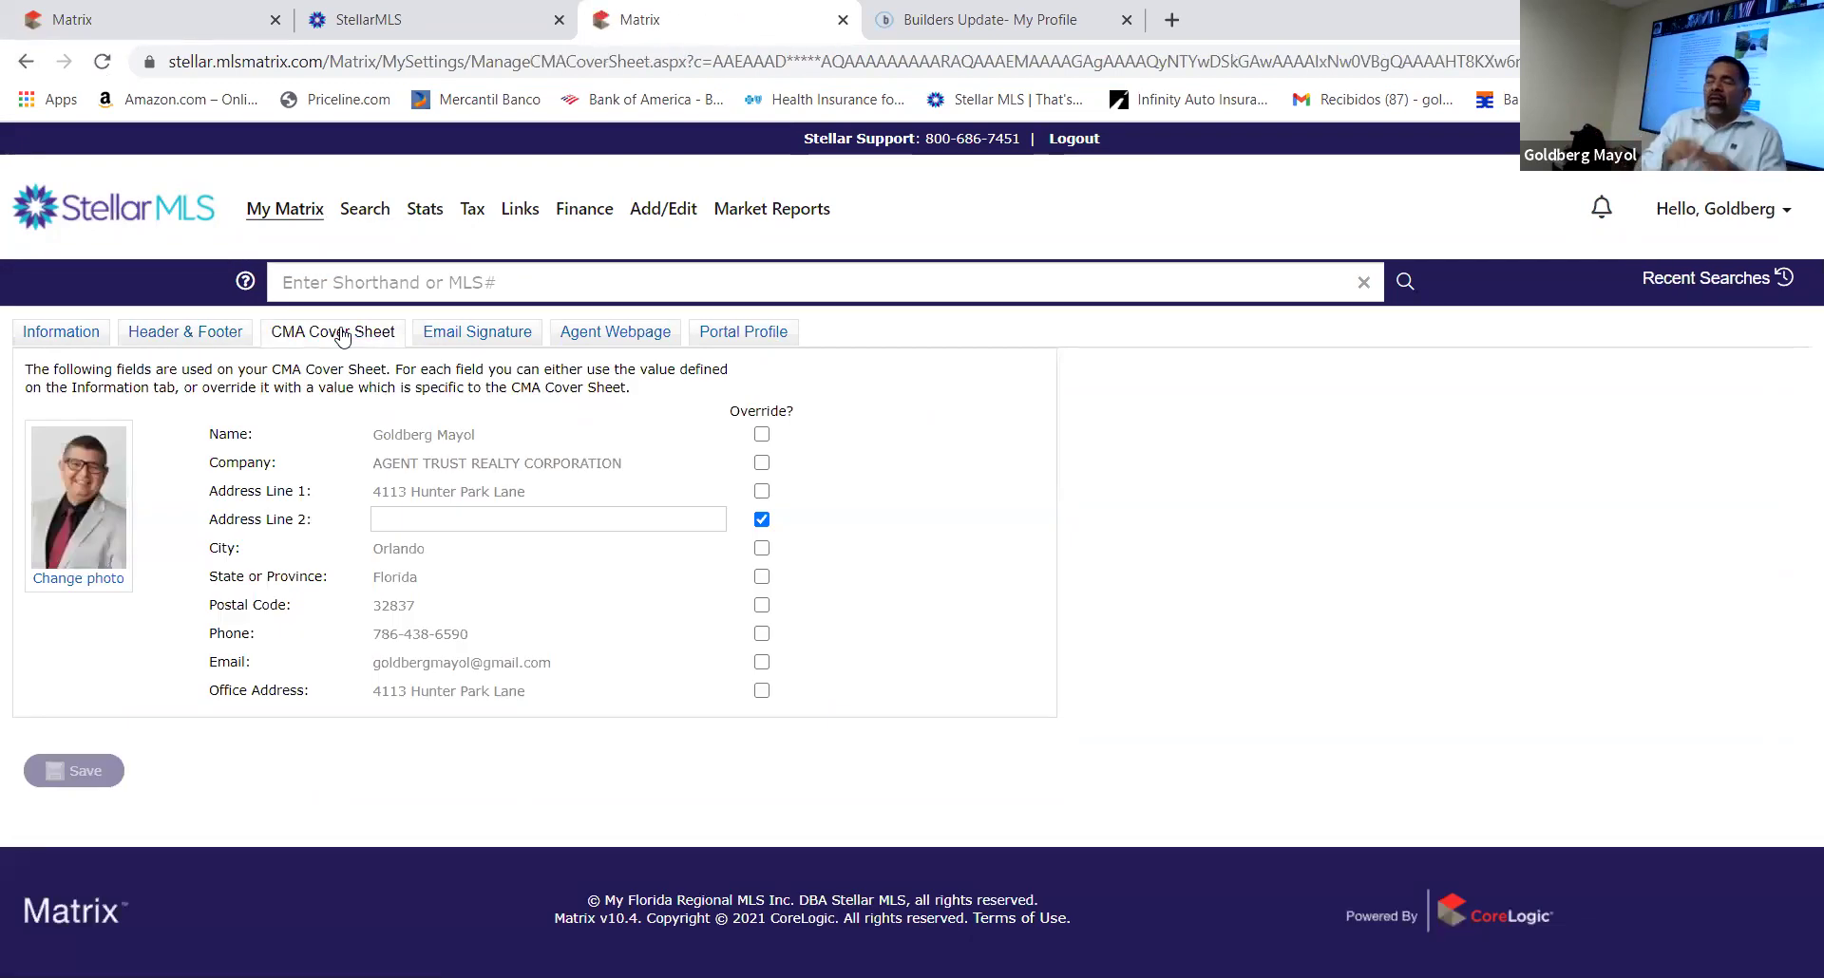
left_click(479, 342)
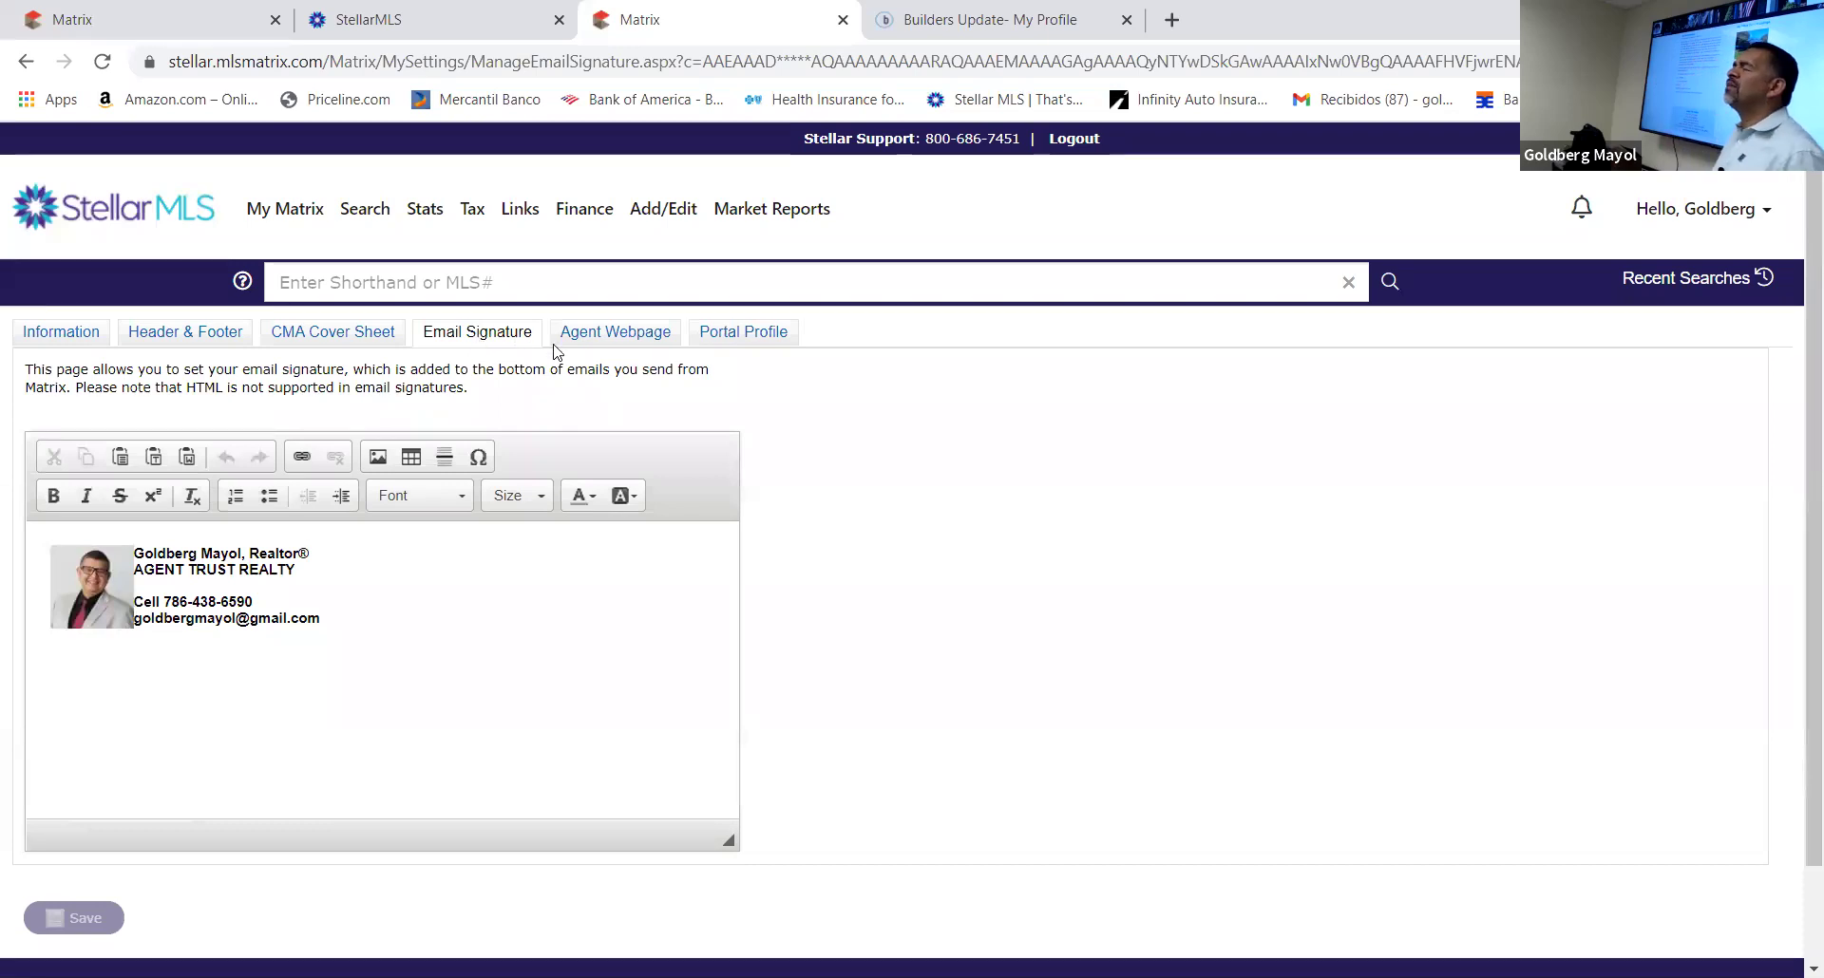
left_click(627, 339)
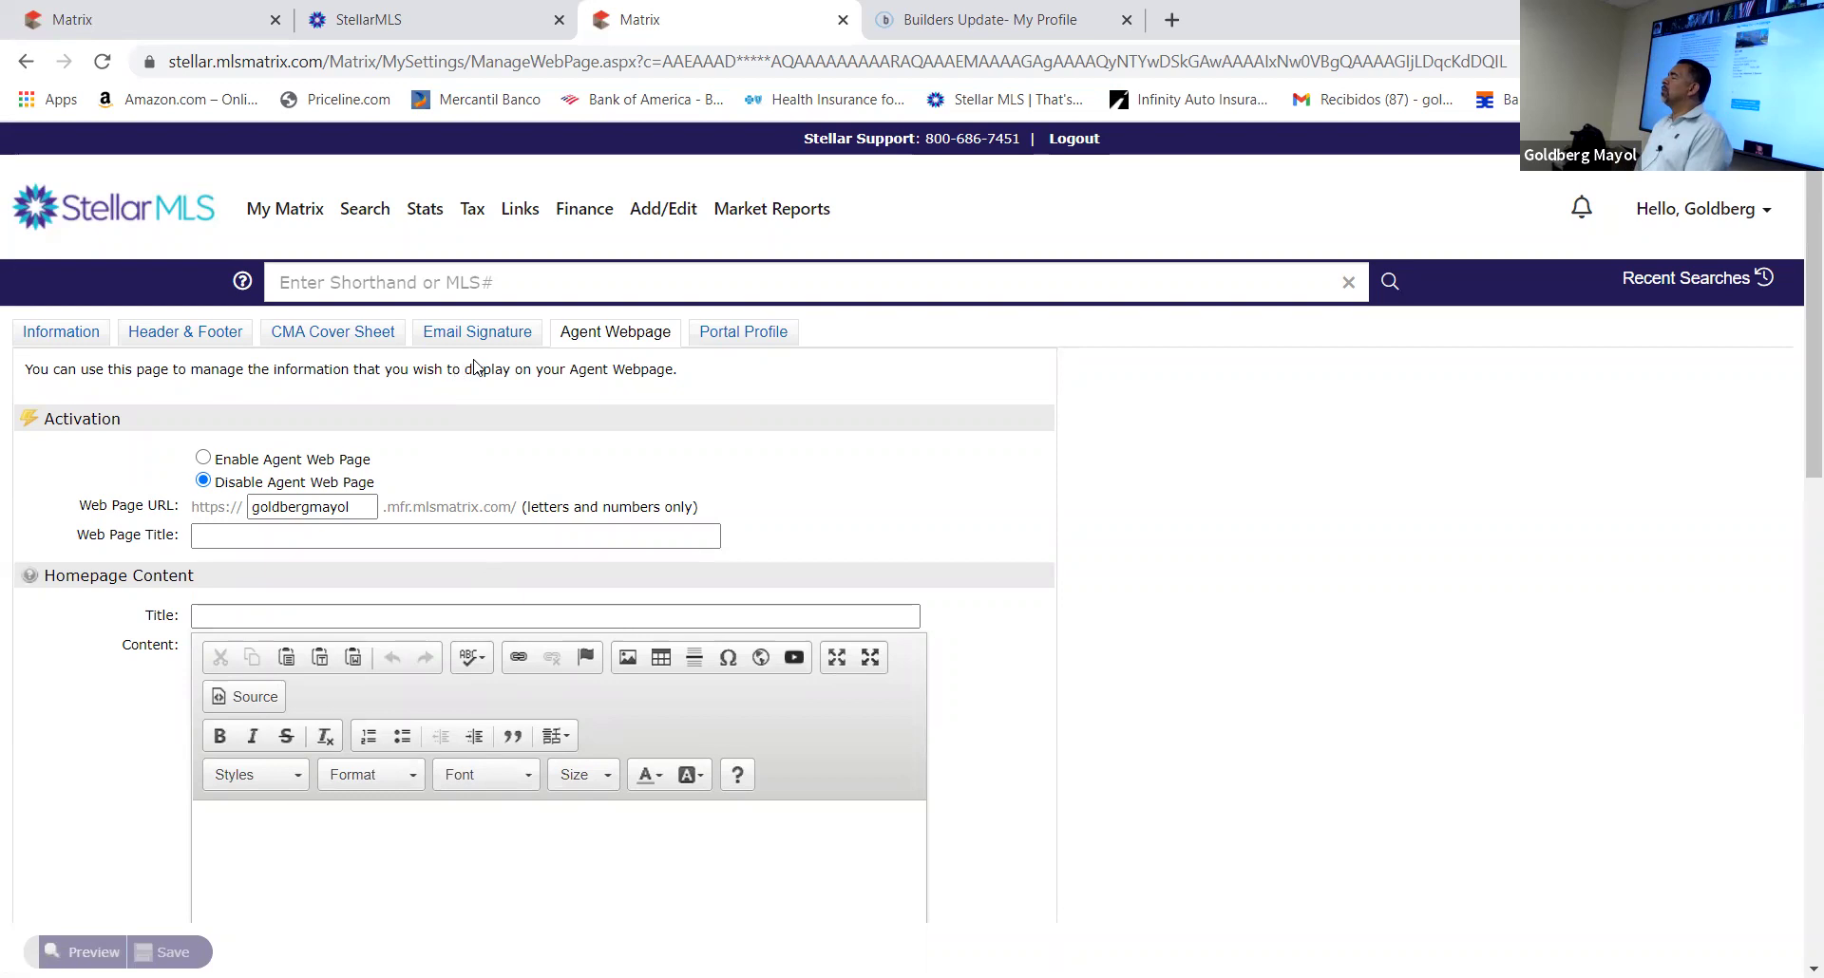
scroll(578, 706, "down", 3)
scroll(578, 705, "up", 3)
left_click(760, 340)
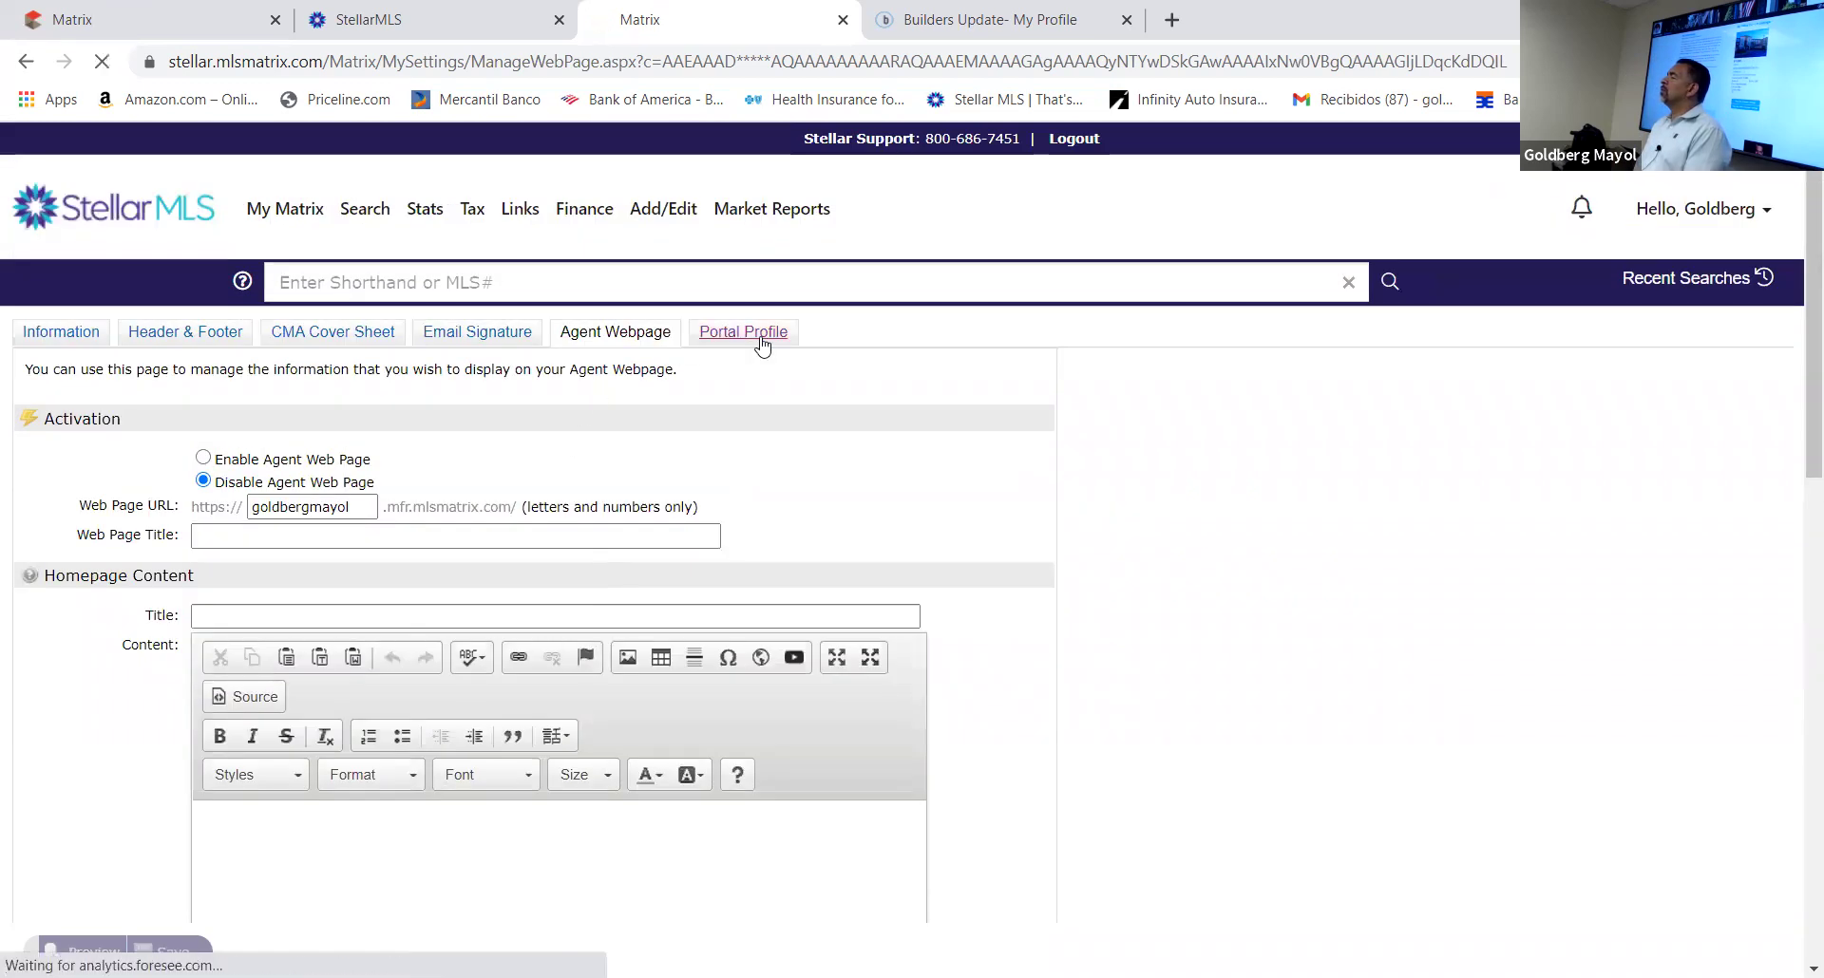
Revisit the Information and Header & Footer pages, highlight the Web Page URL in the Agent Webpage settings, and return to Header & Footer
left_click(63, 334)
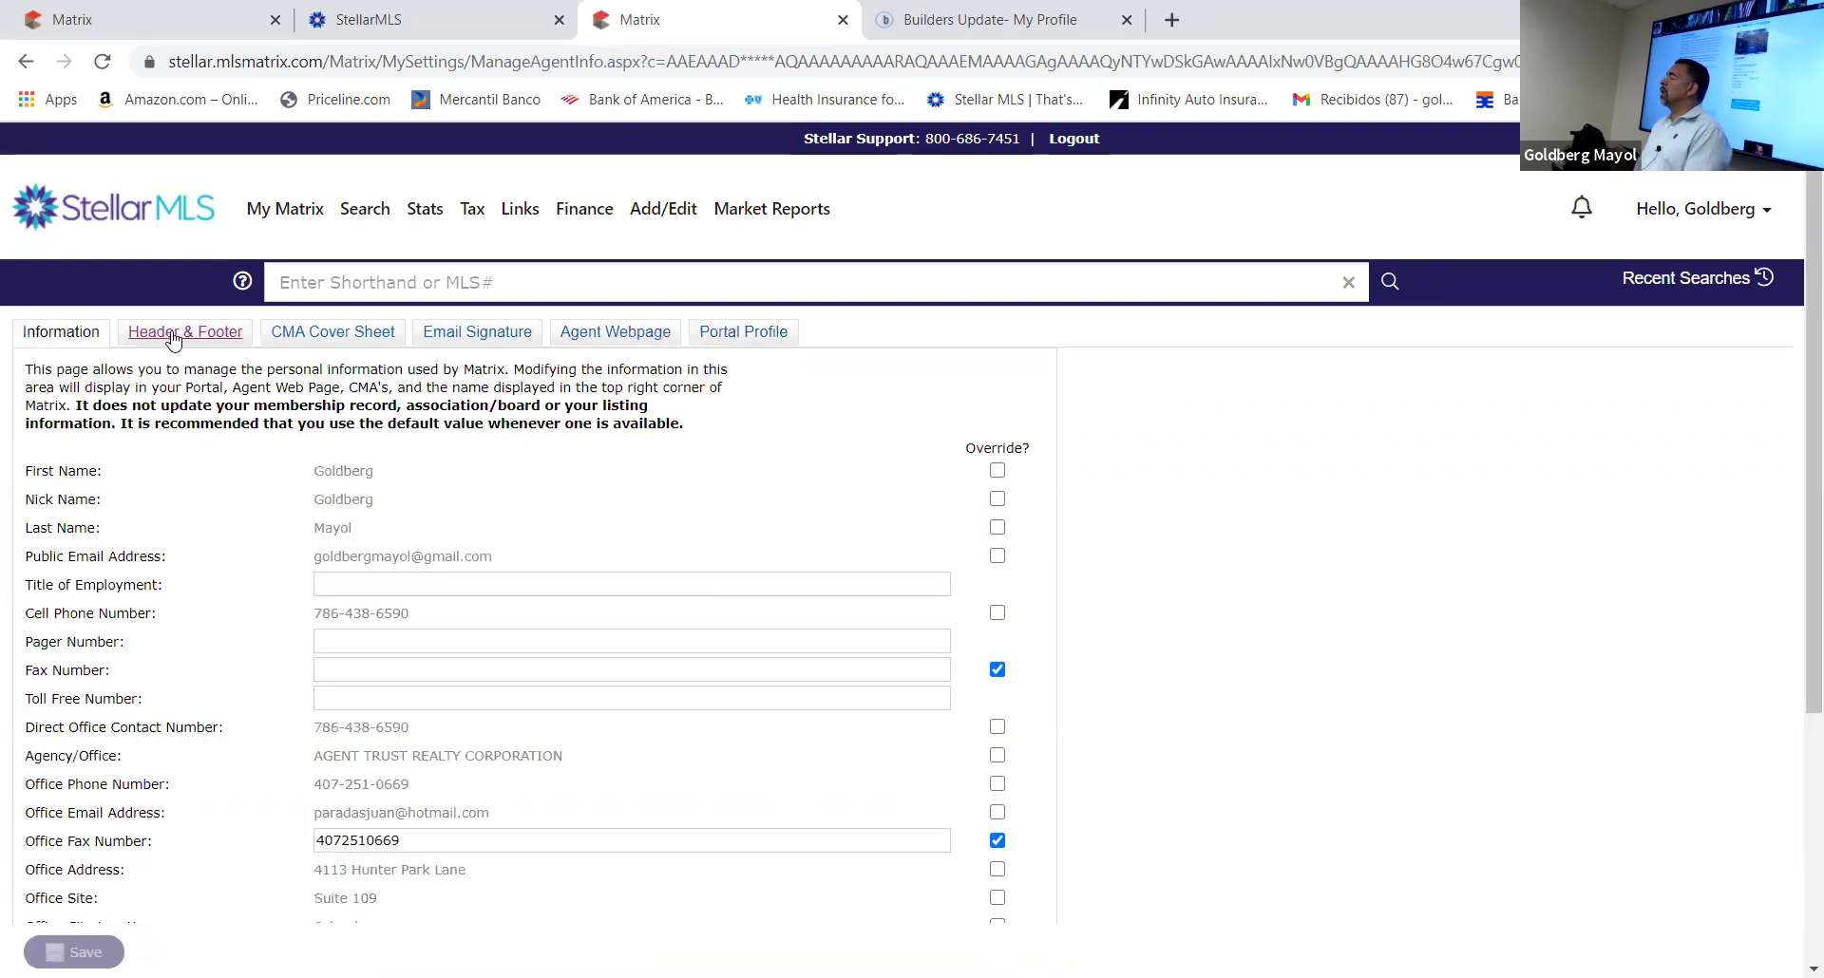
left_click(205, 340)
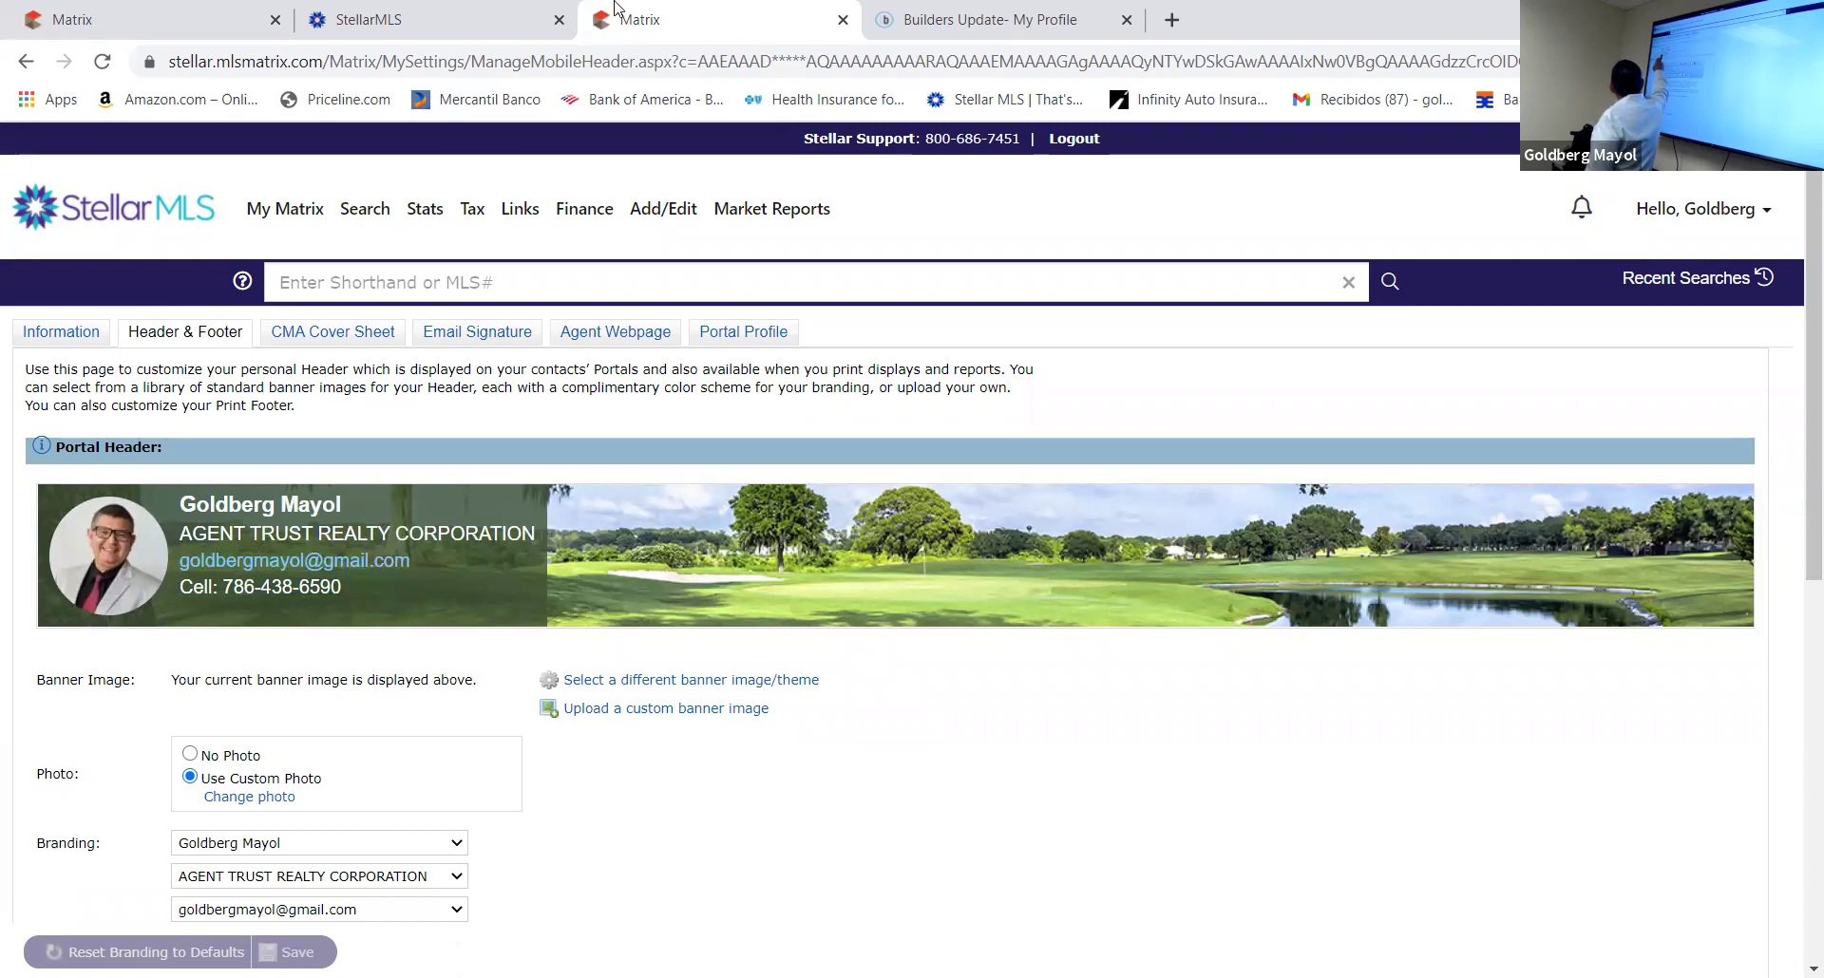
left_click(607, 332)
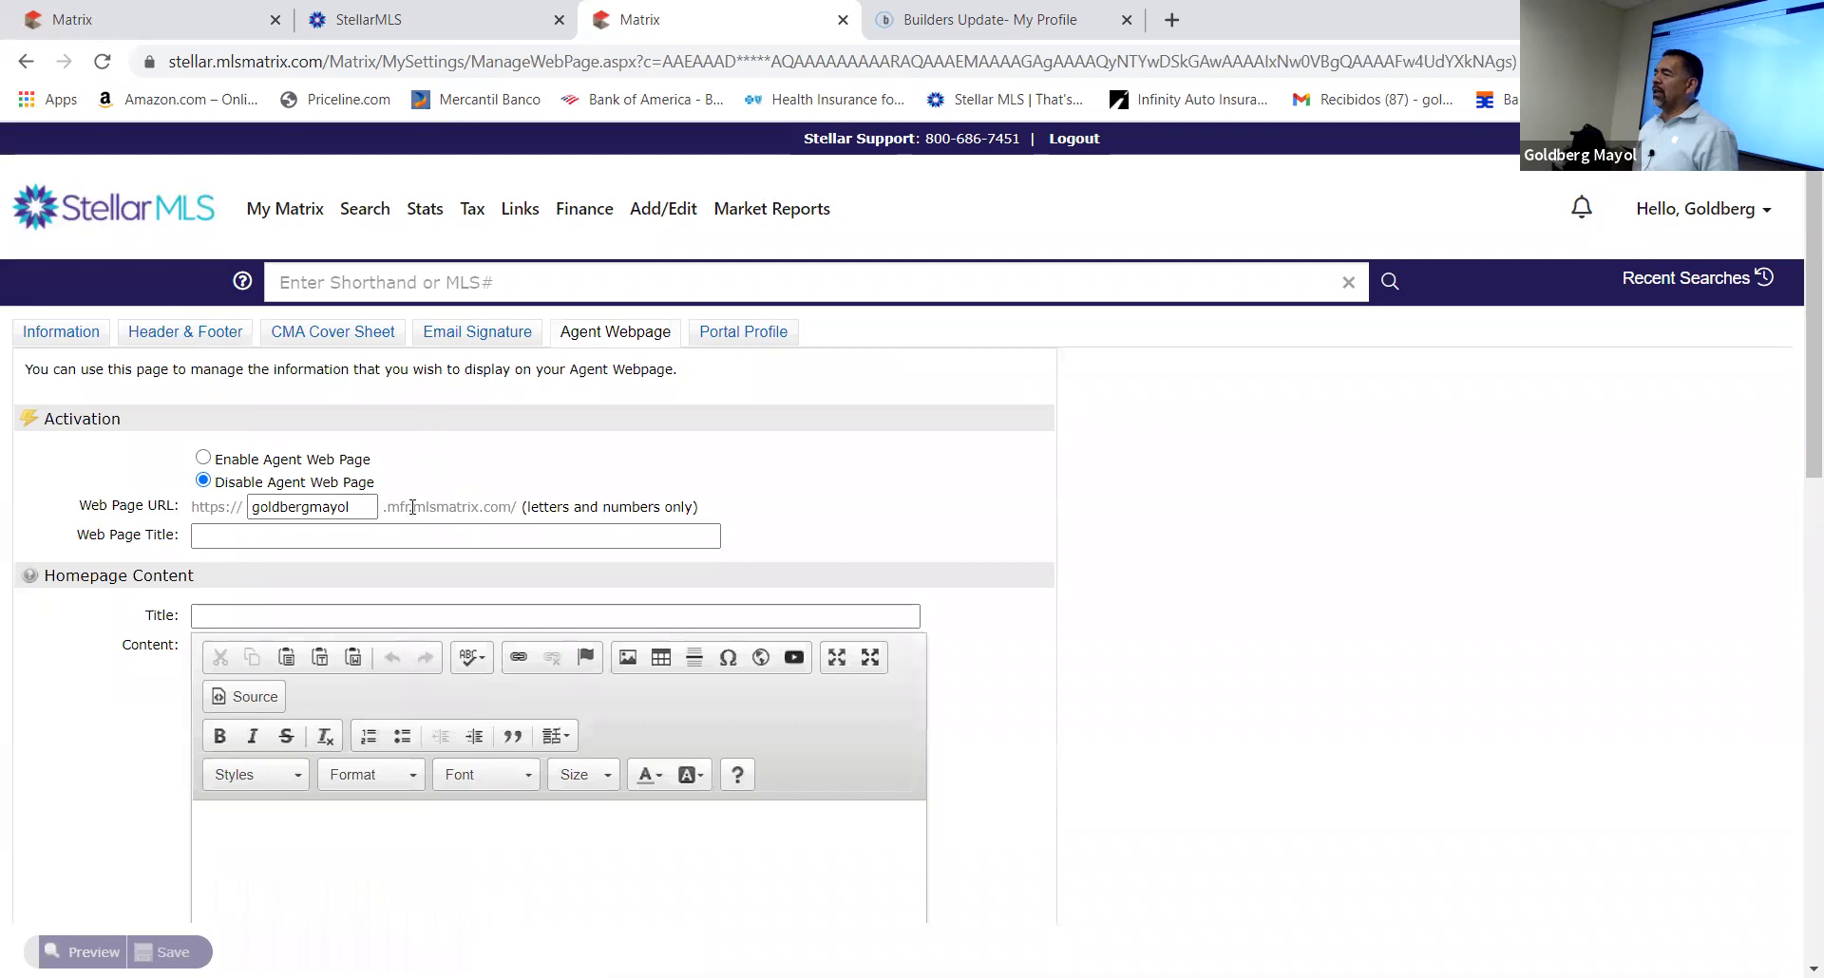
left_click_drag(193, 508, 704, 513)
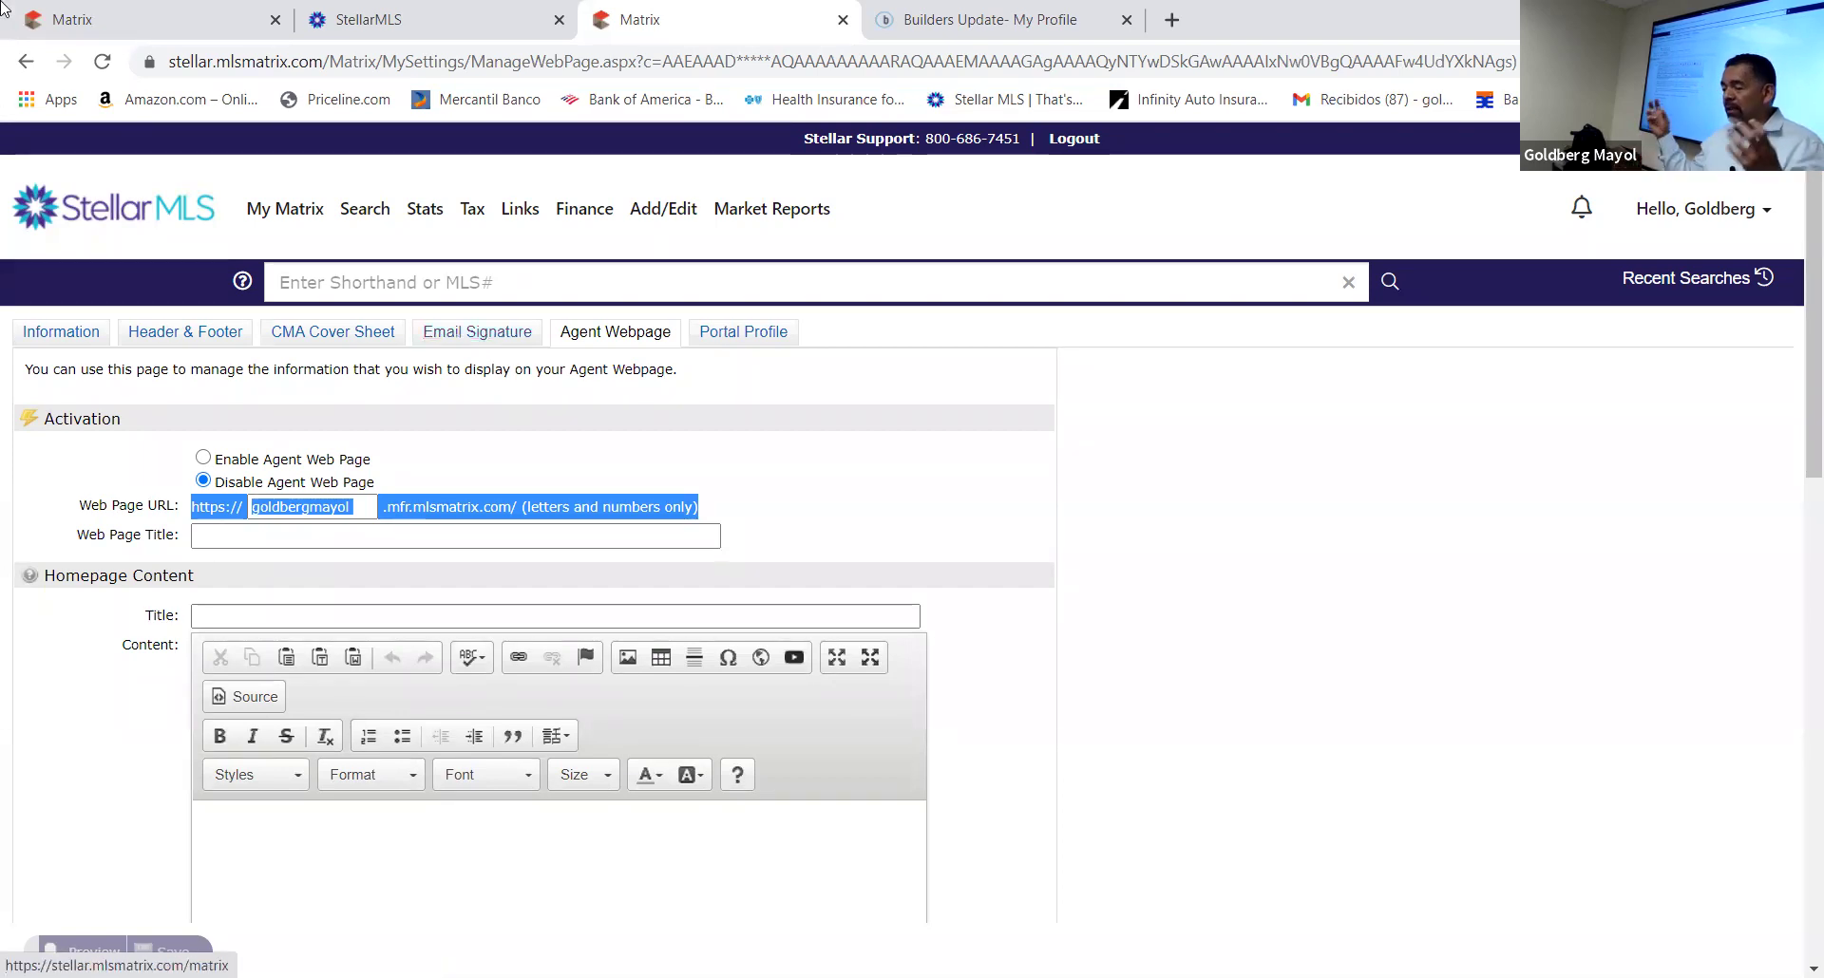
left_click(222, 330)
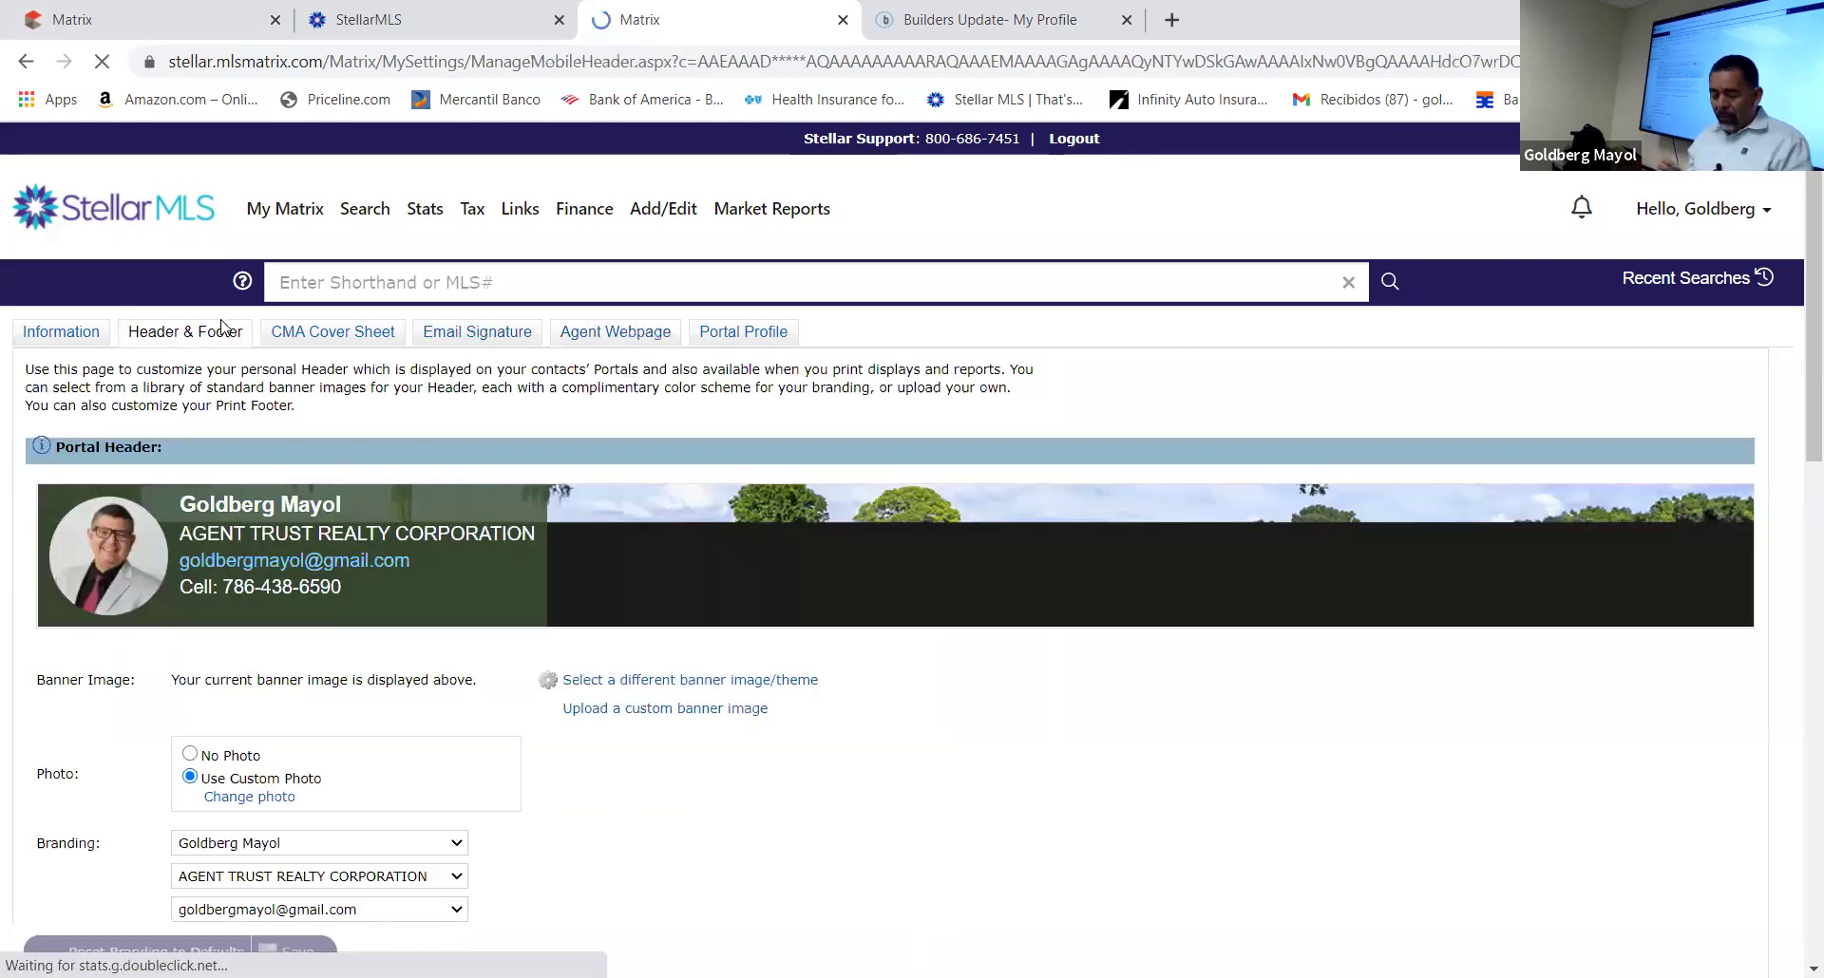
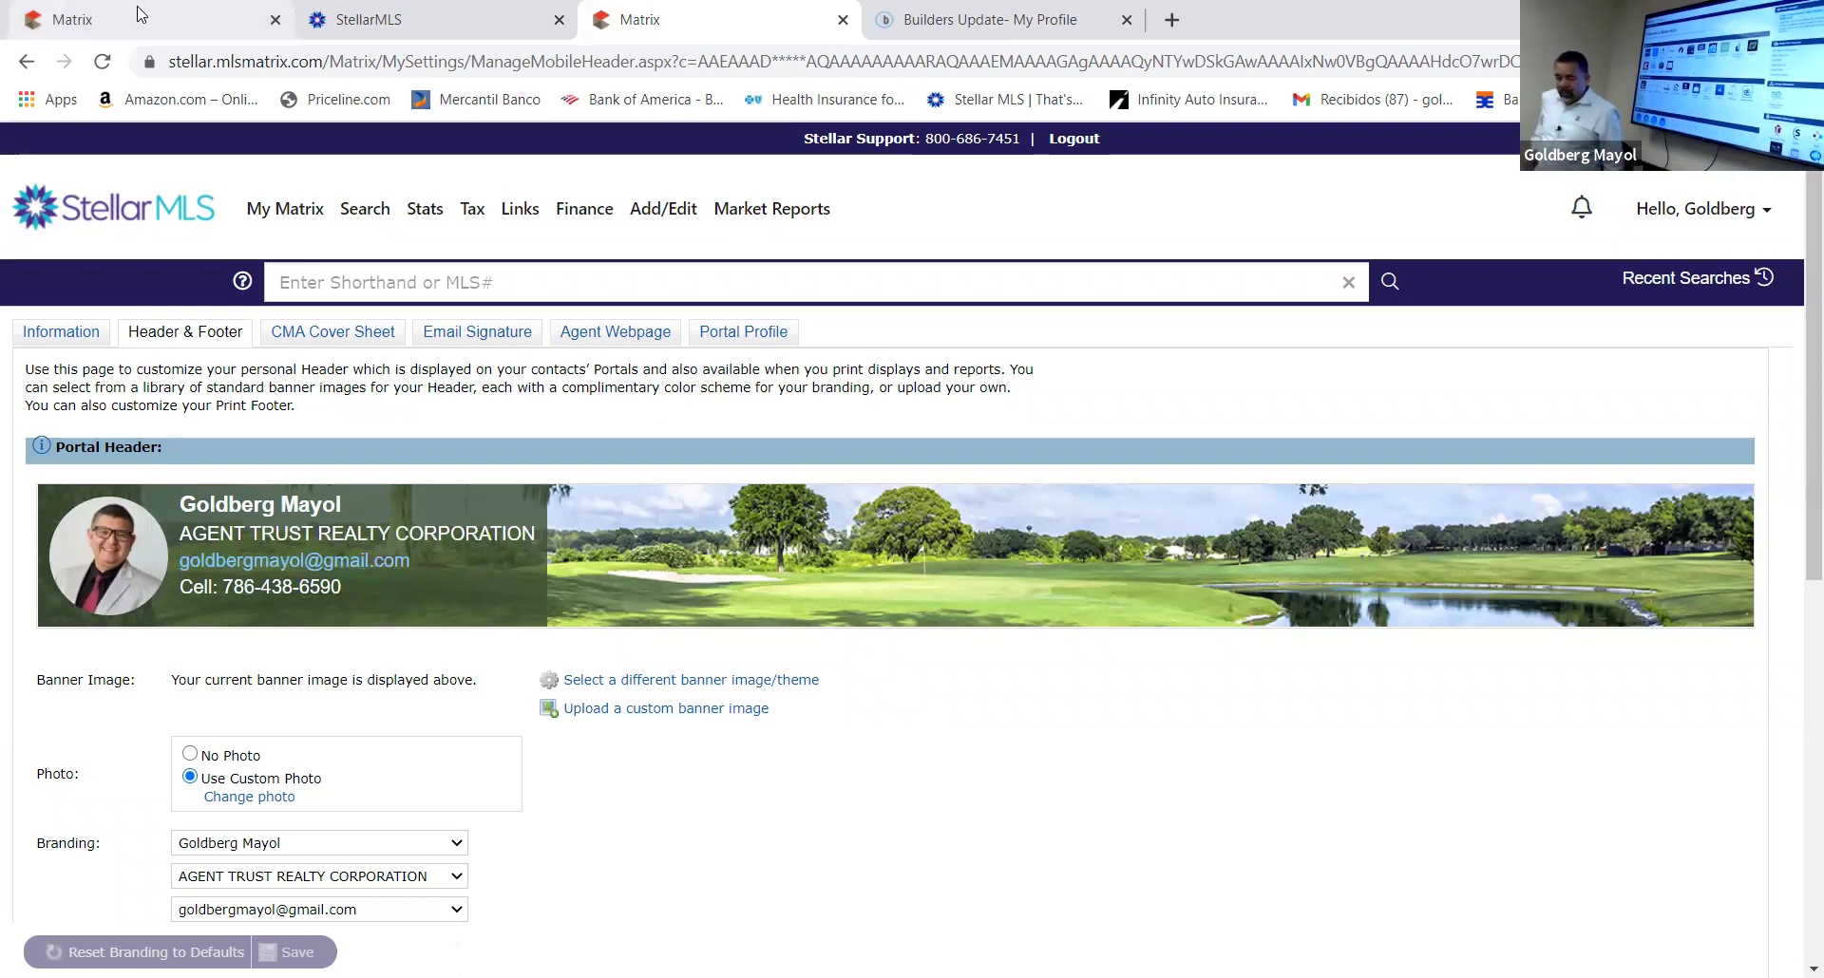
Return to the Matrix home page, open the Stellar Dashboard from its external links, and launch Matrix from the Core Tools
left_click(293, 213)
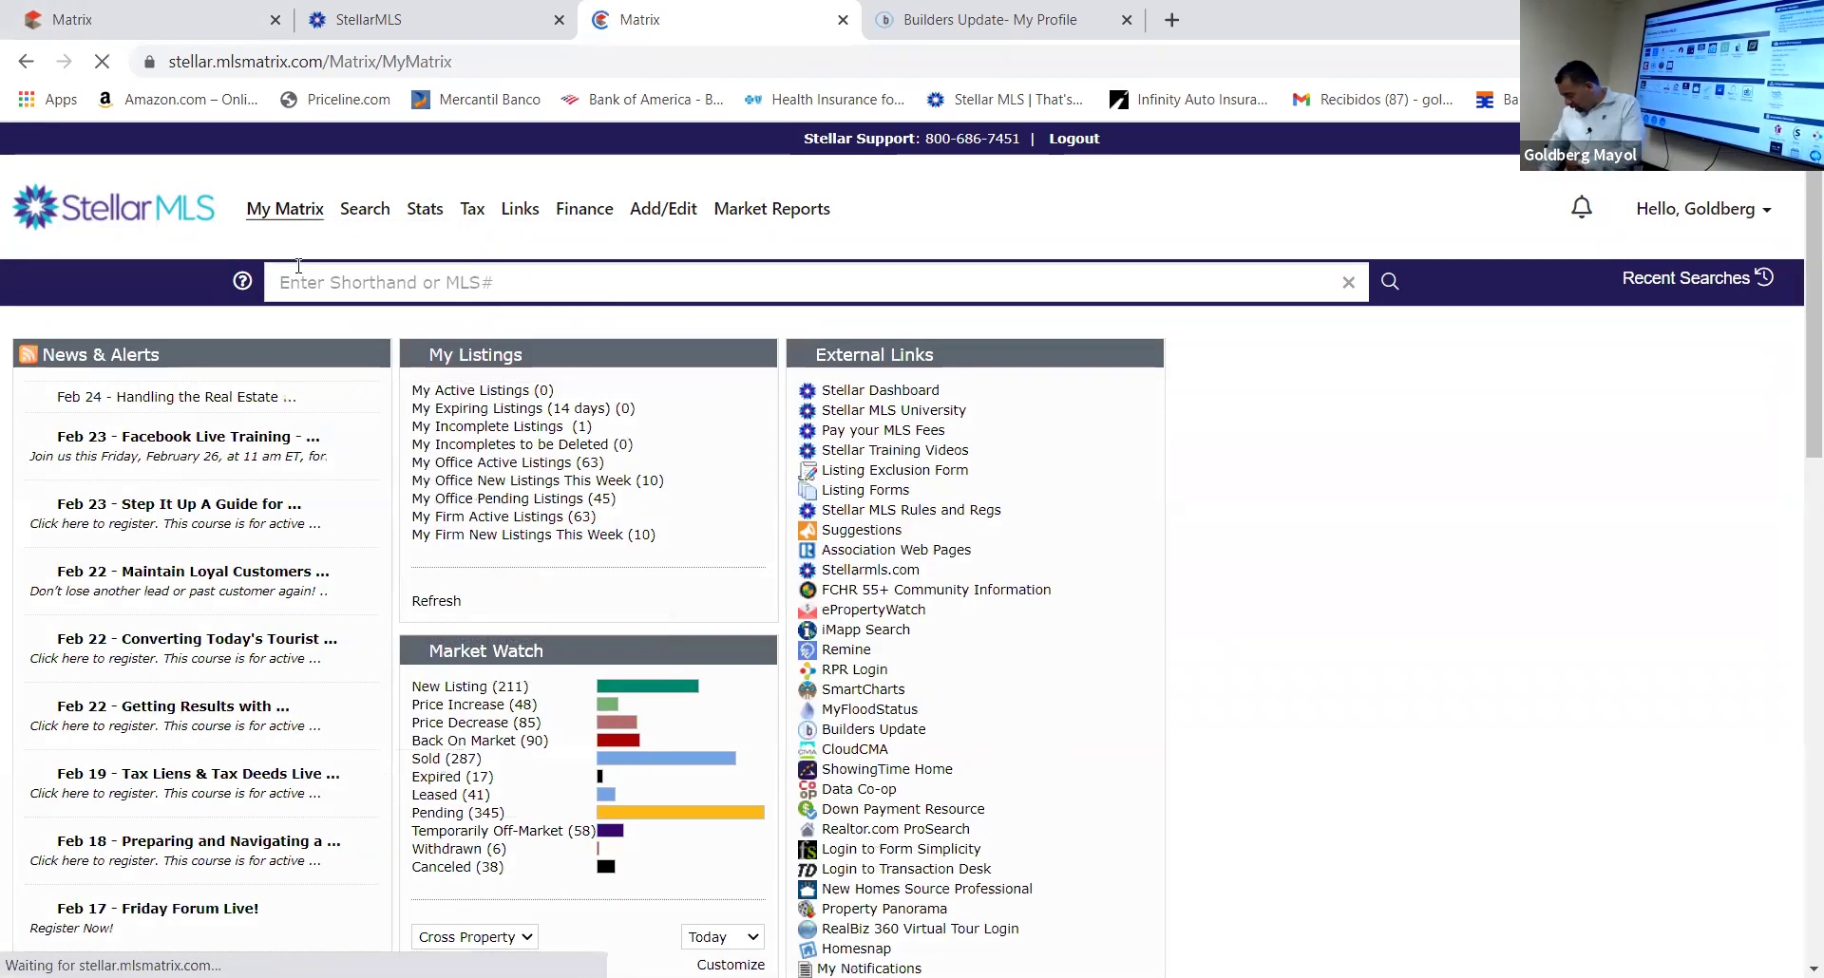
mouse_move(365, 199)
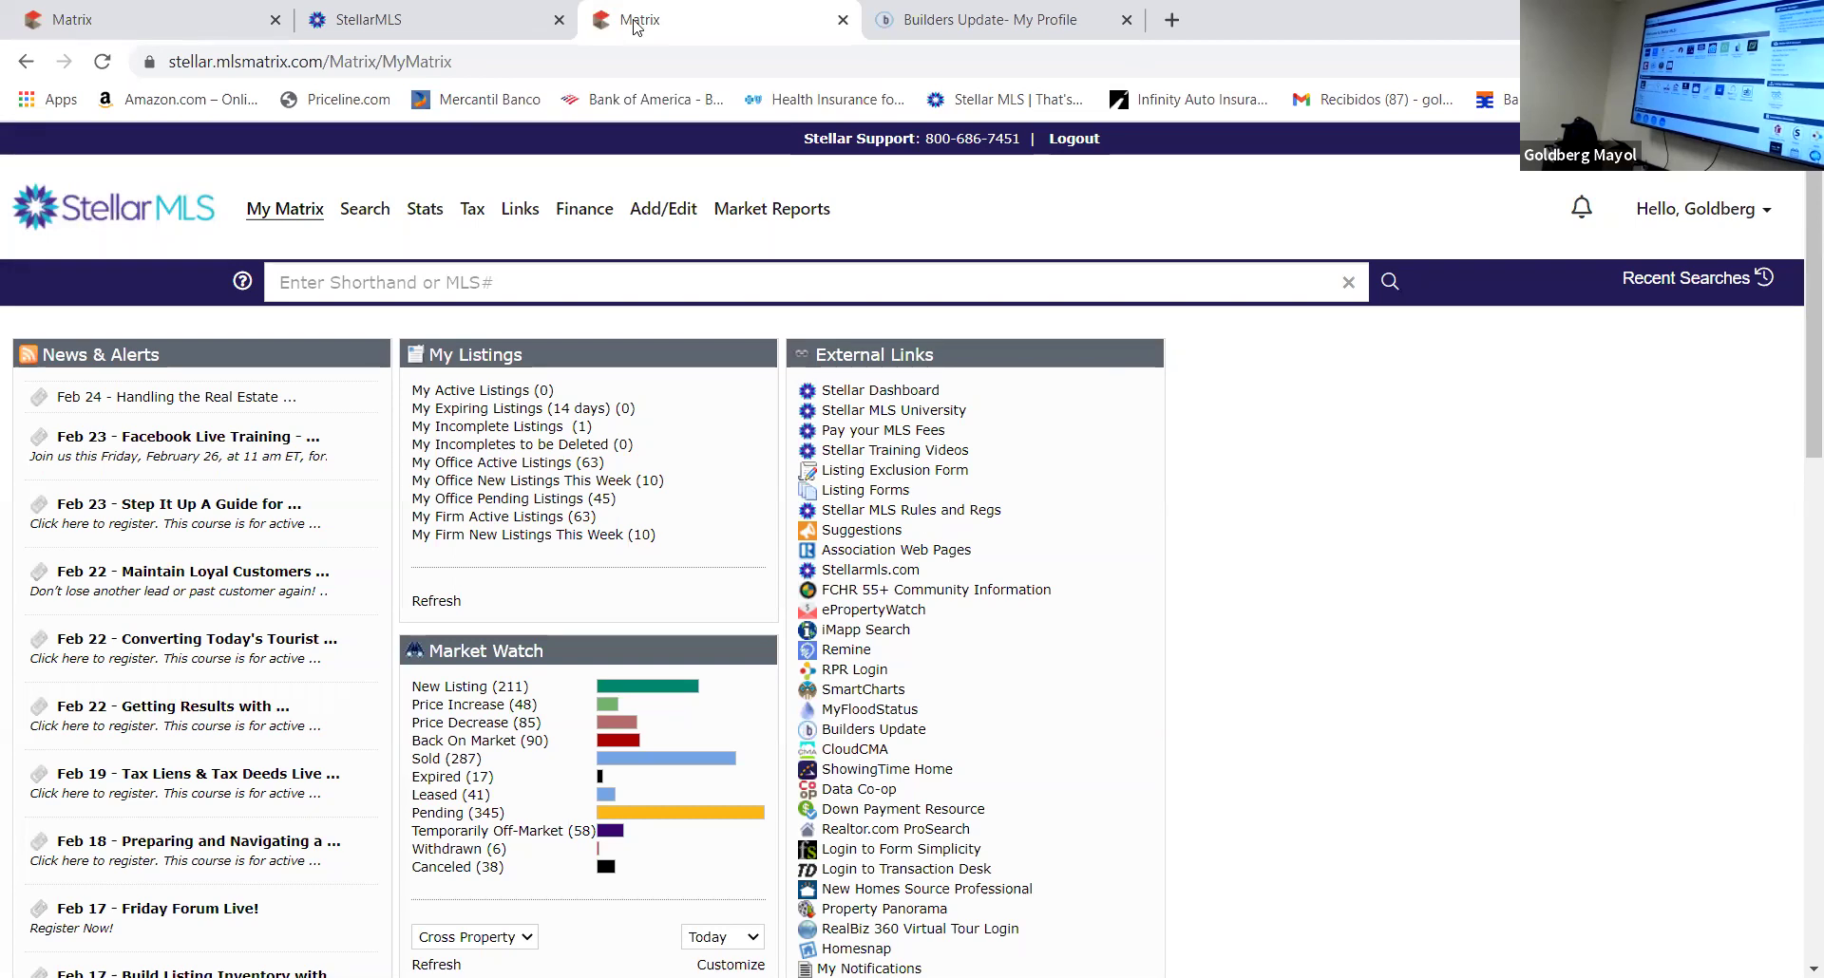
mouse_move(300, 200)
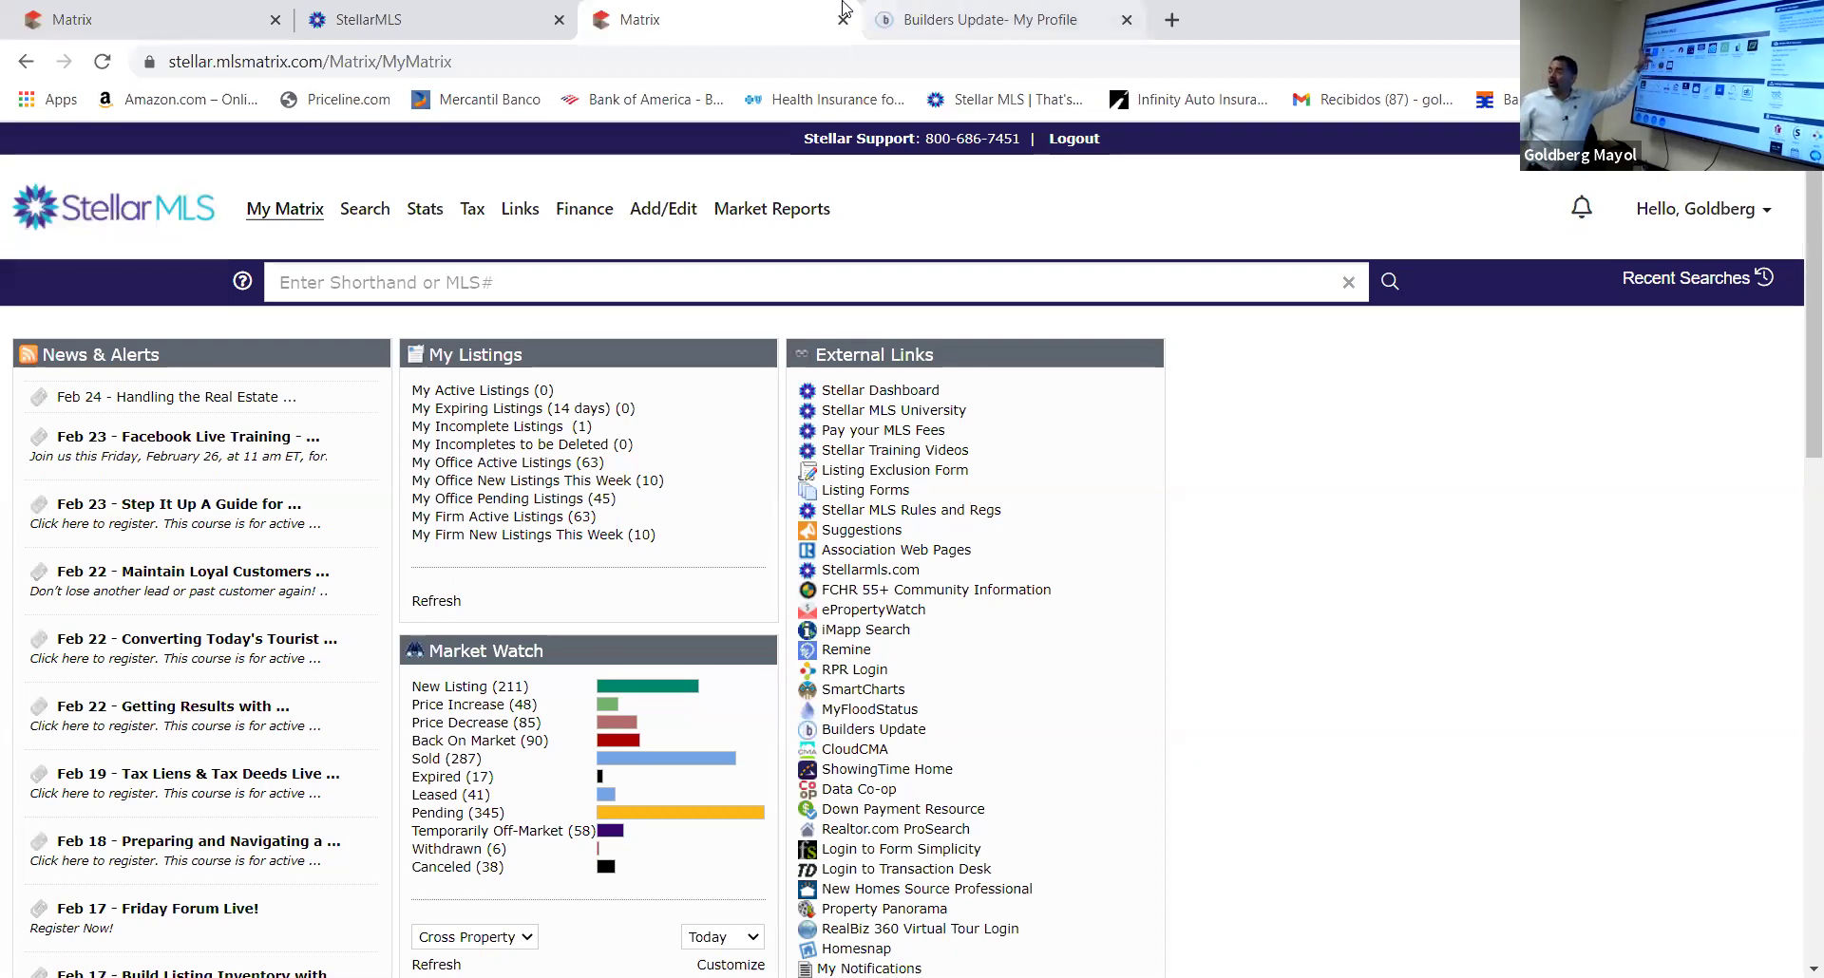
left_click(910, 391)
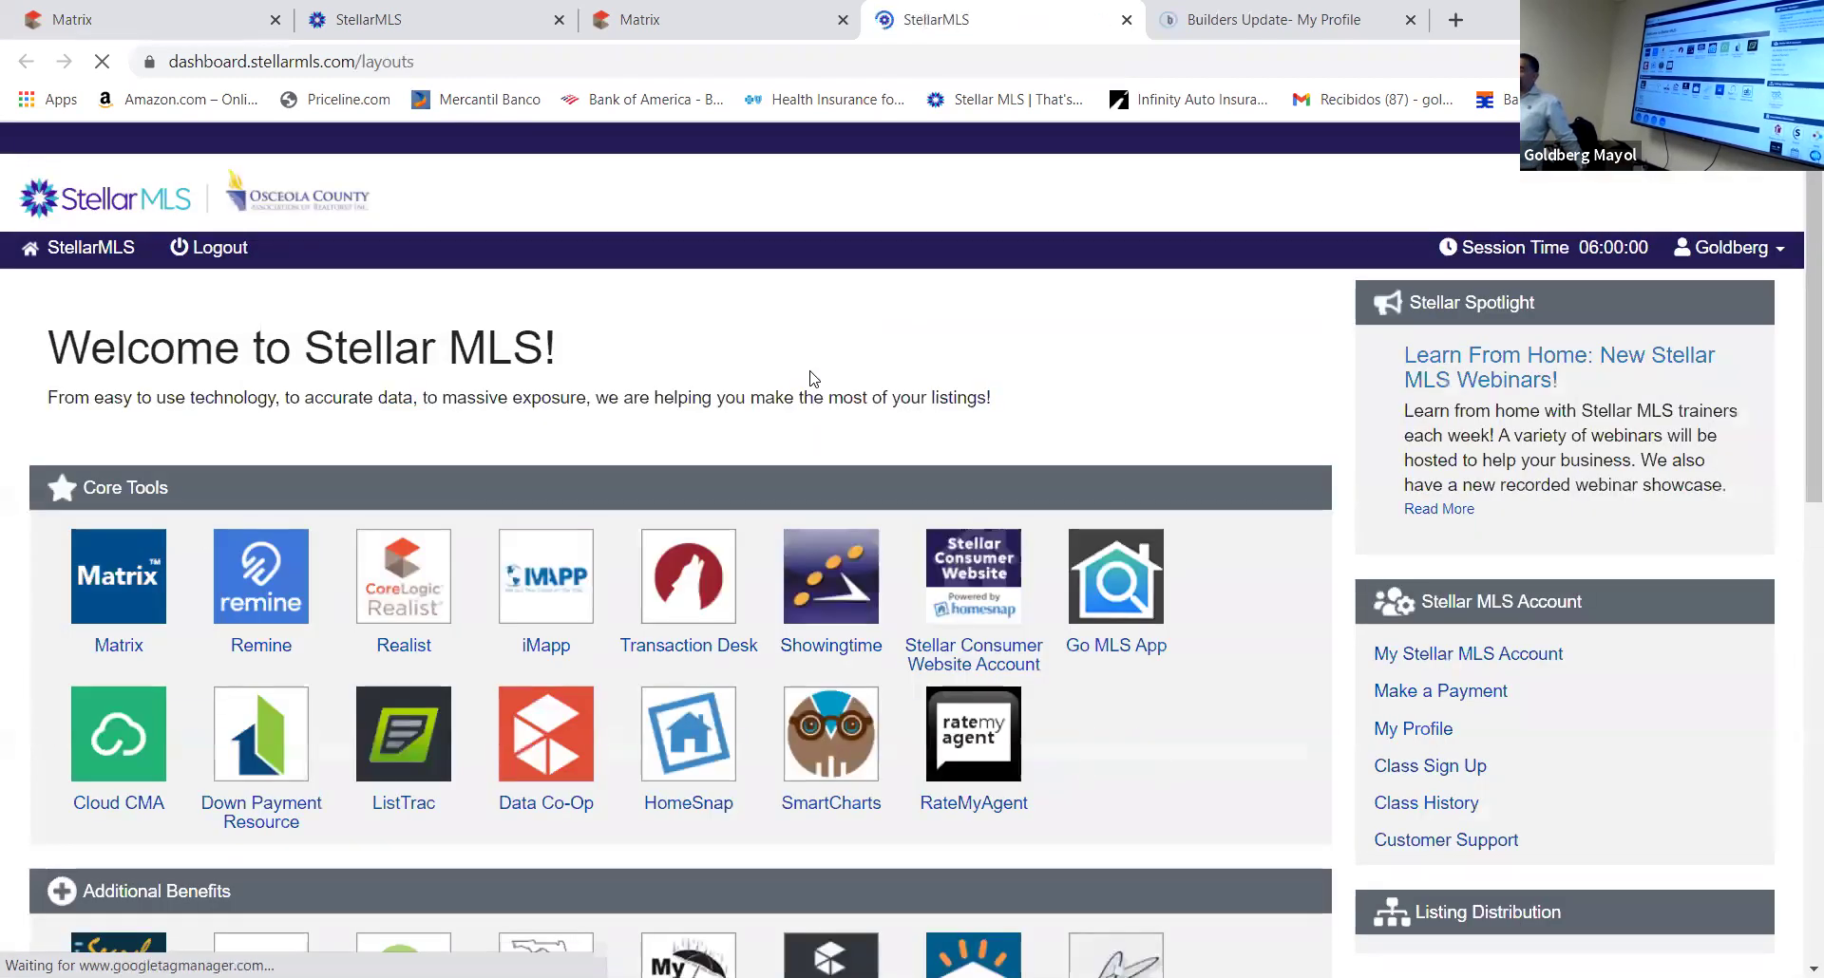
left_click(118, 584)
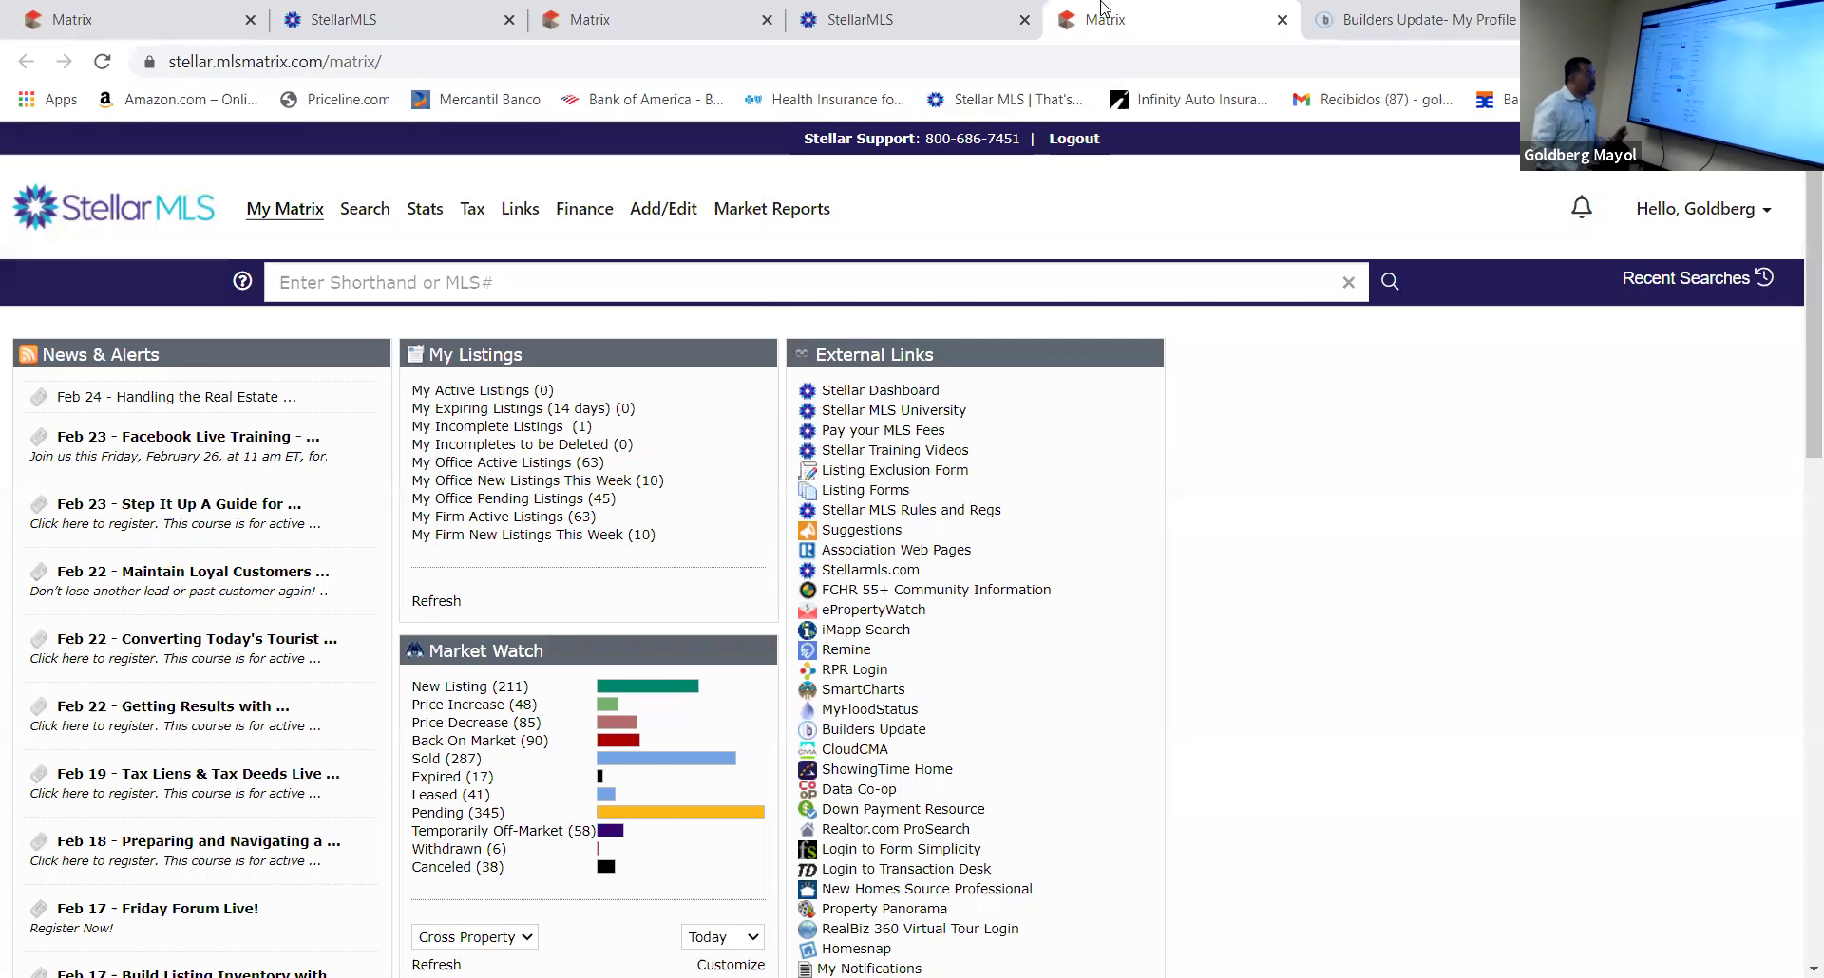
Open the Quick search form for Residential properties
left_click(365, 208)
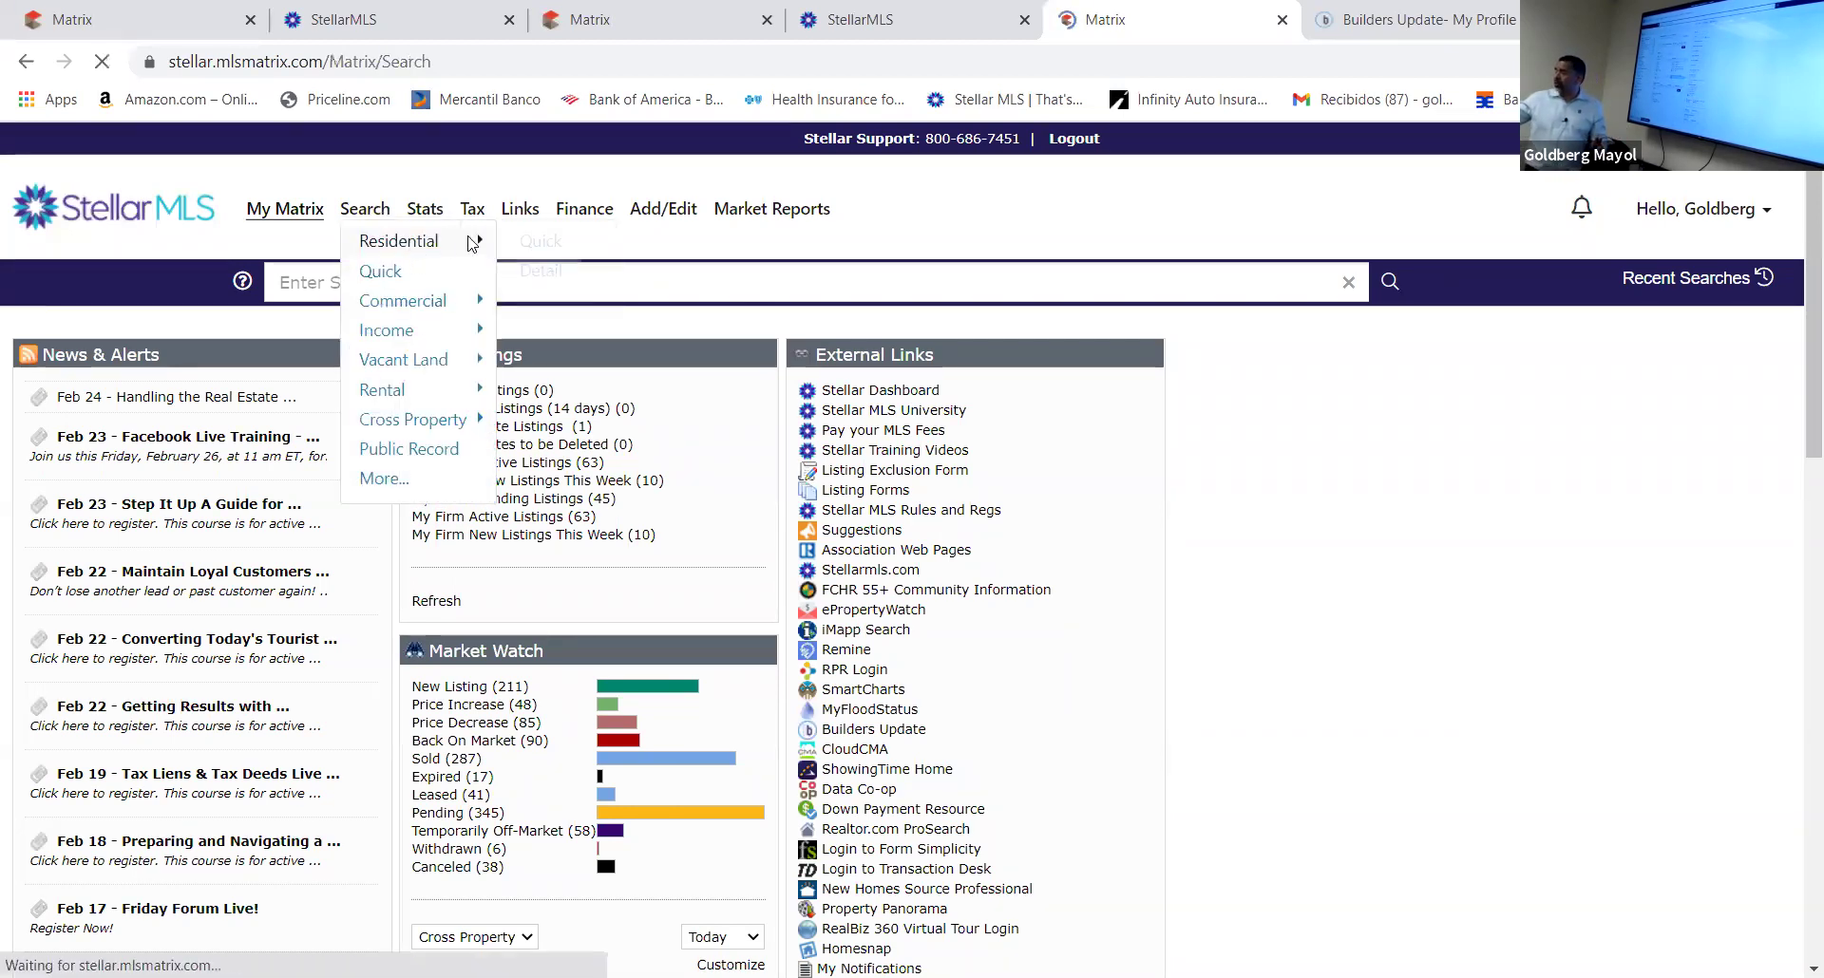
mouse_move(367, 210)
mouse_move(481, 247)
left_click(540, 243)
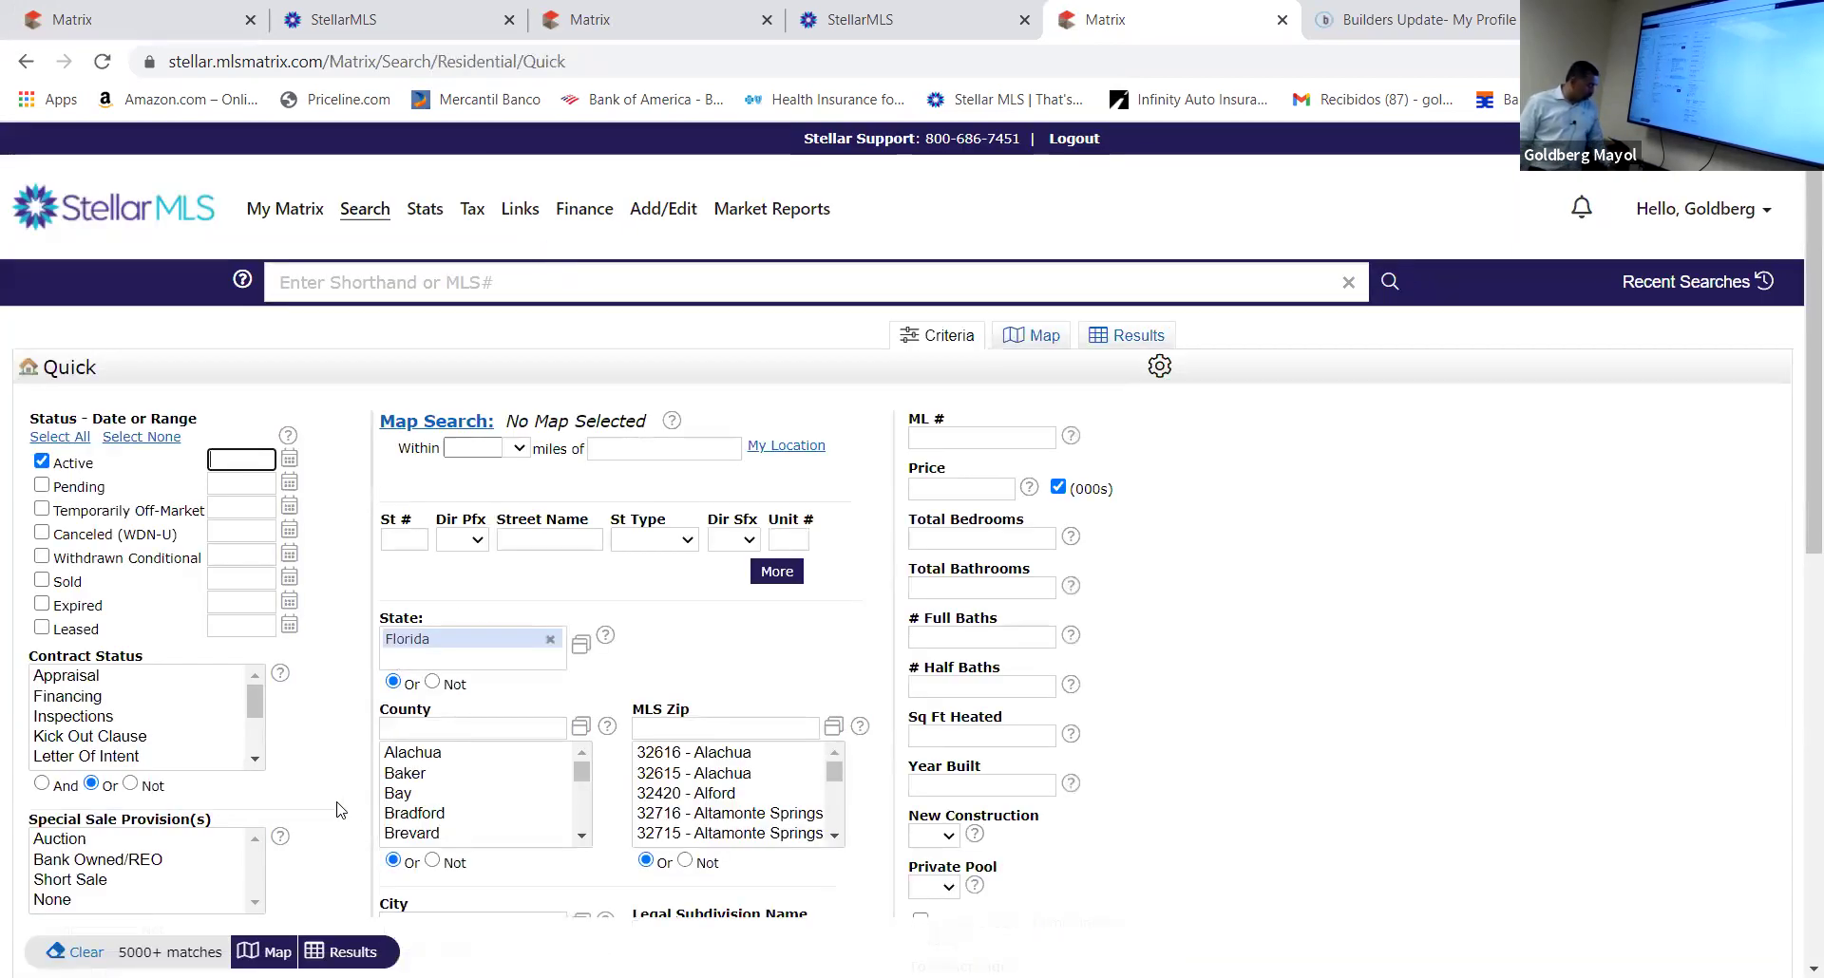
Review the Quick search criteria and set the MLS Zip to 32837
scroll(319, 751, "down", 7)
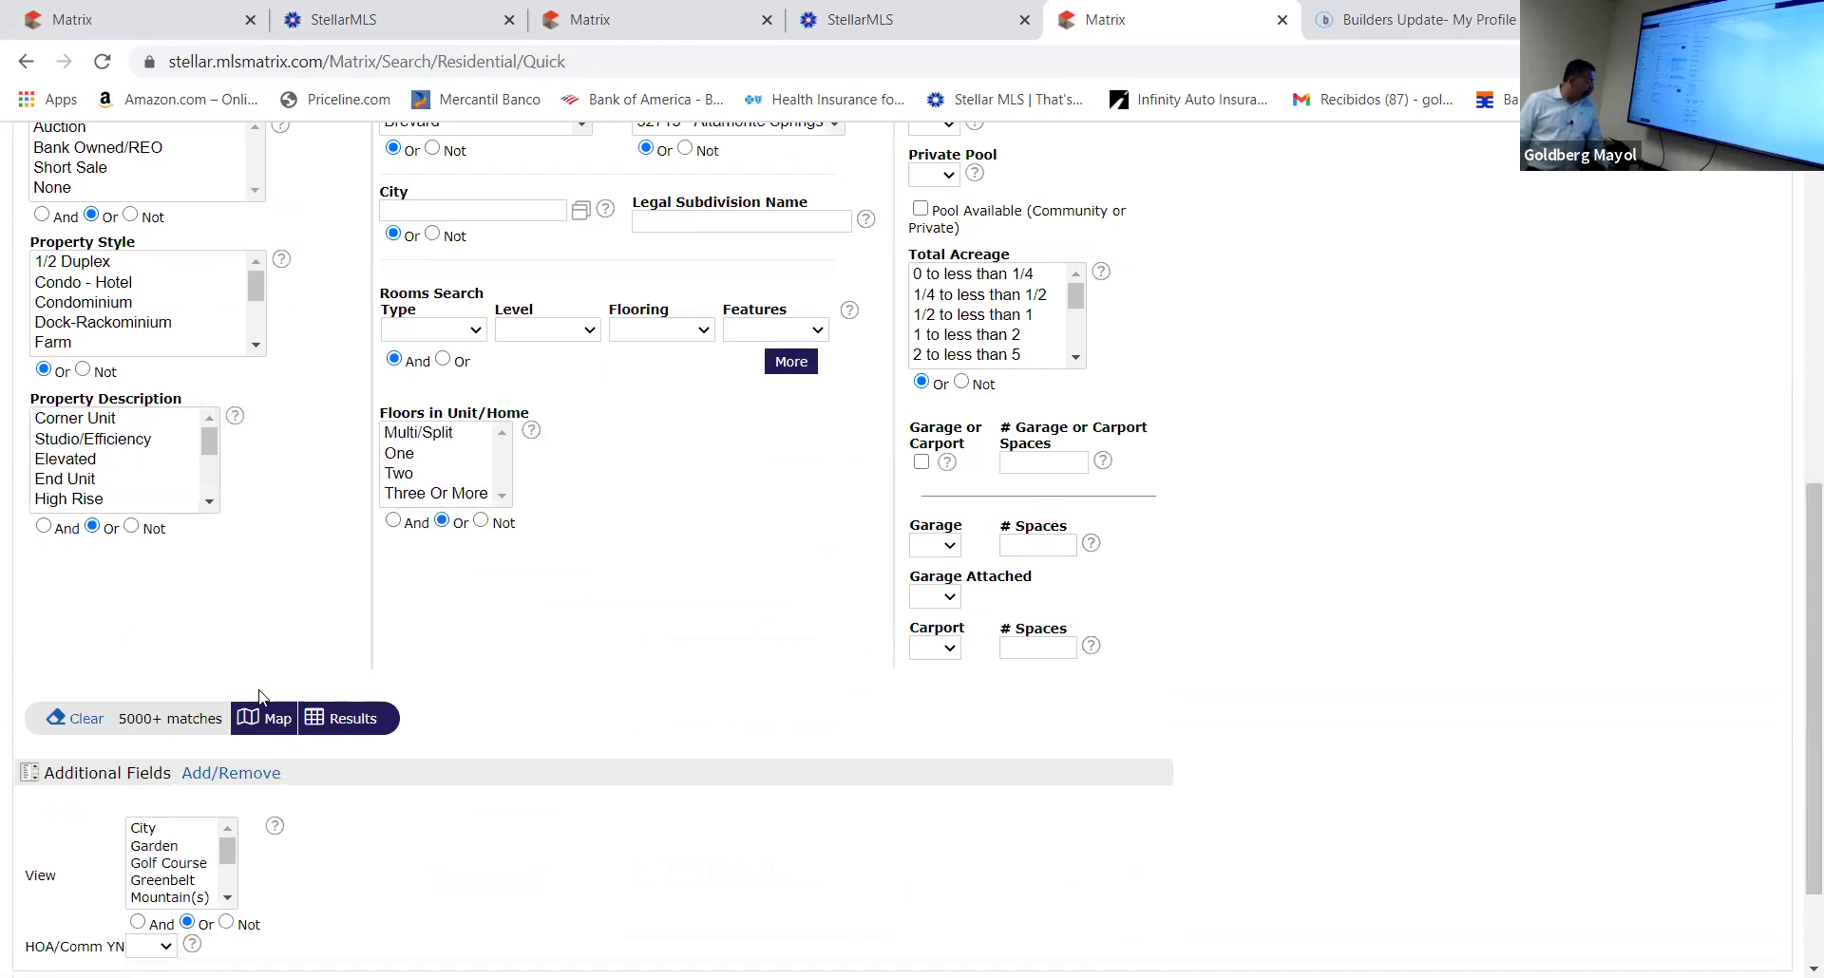
scroll(525, 469, "up", 5)
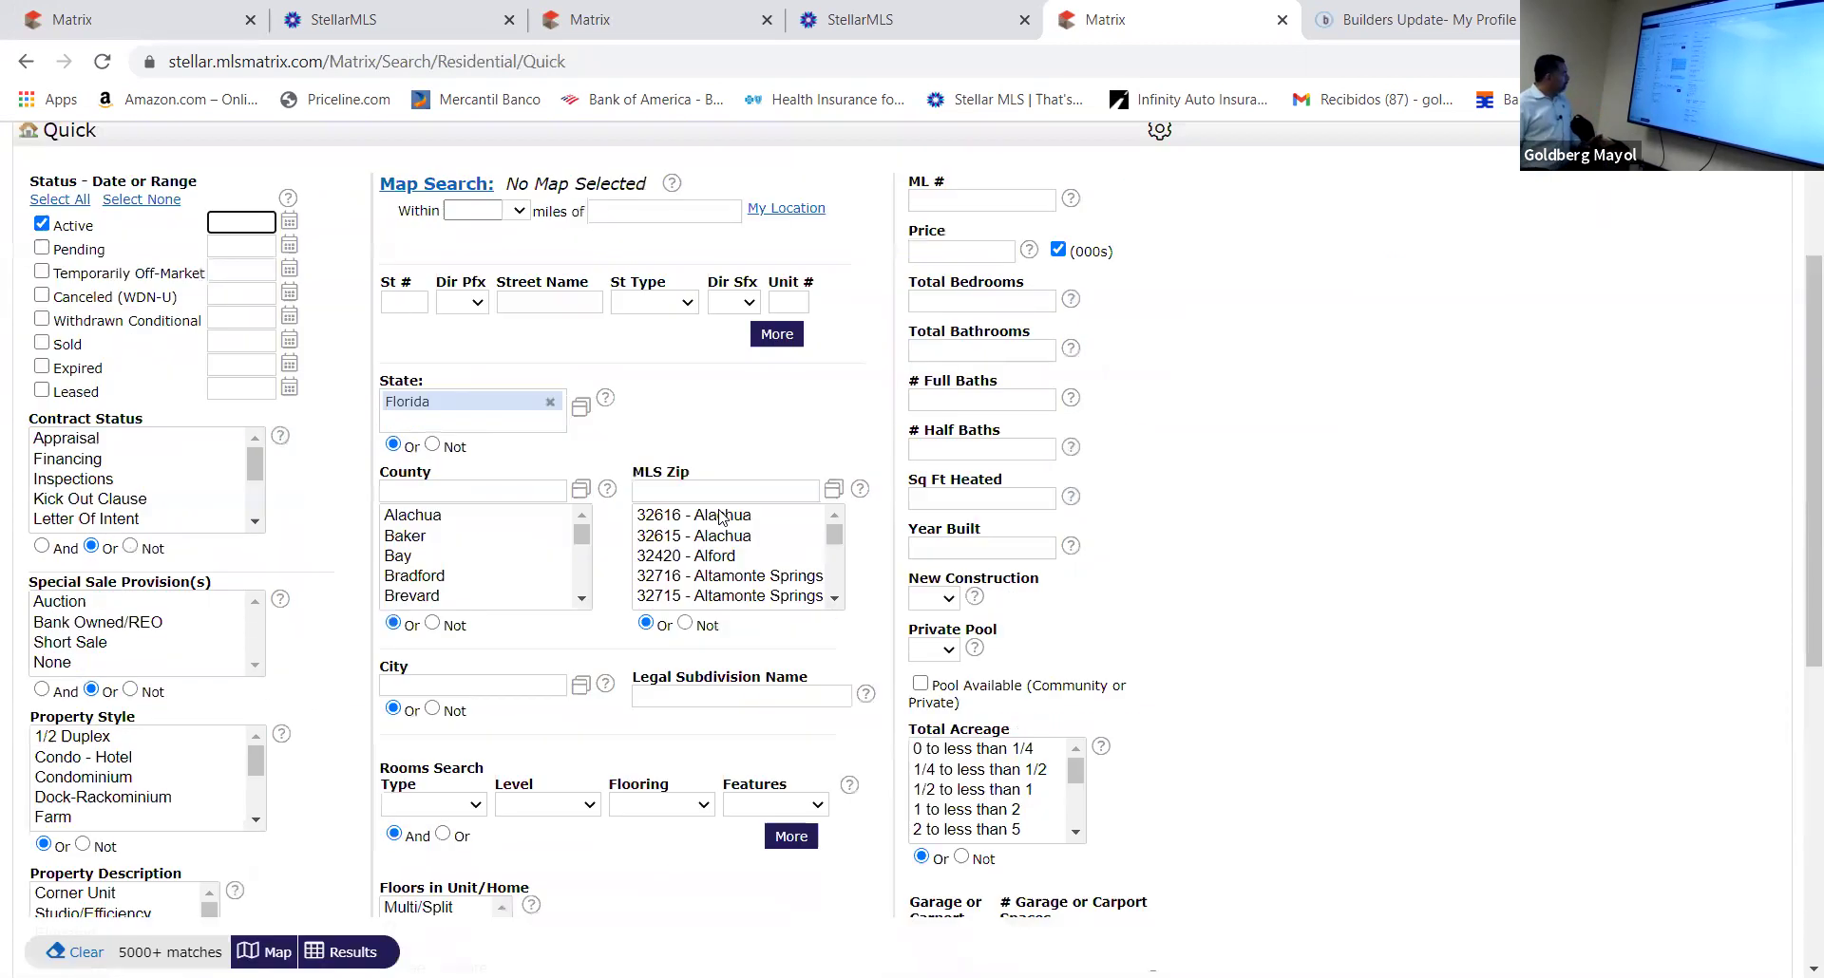
left_click(714, 480)
type("3")
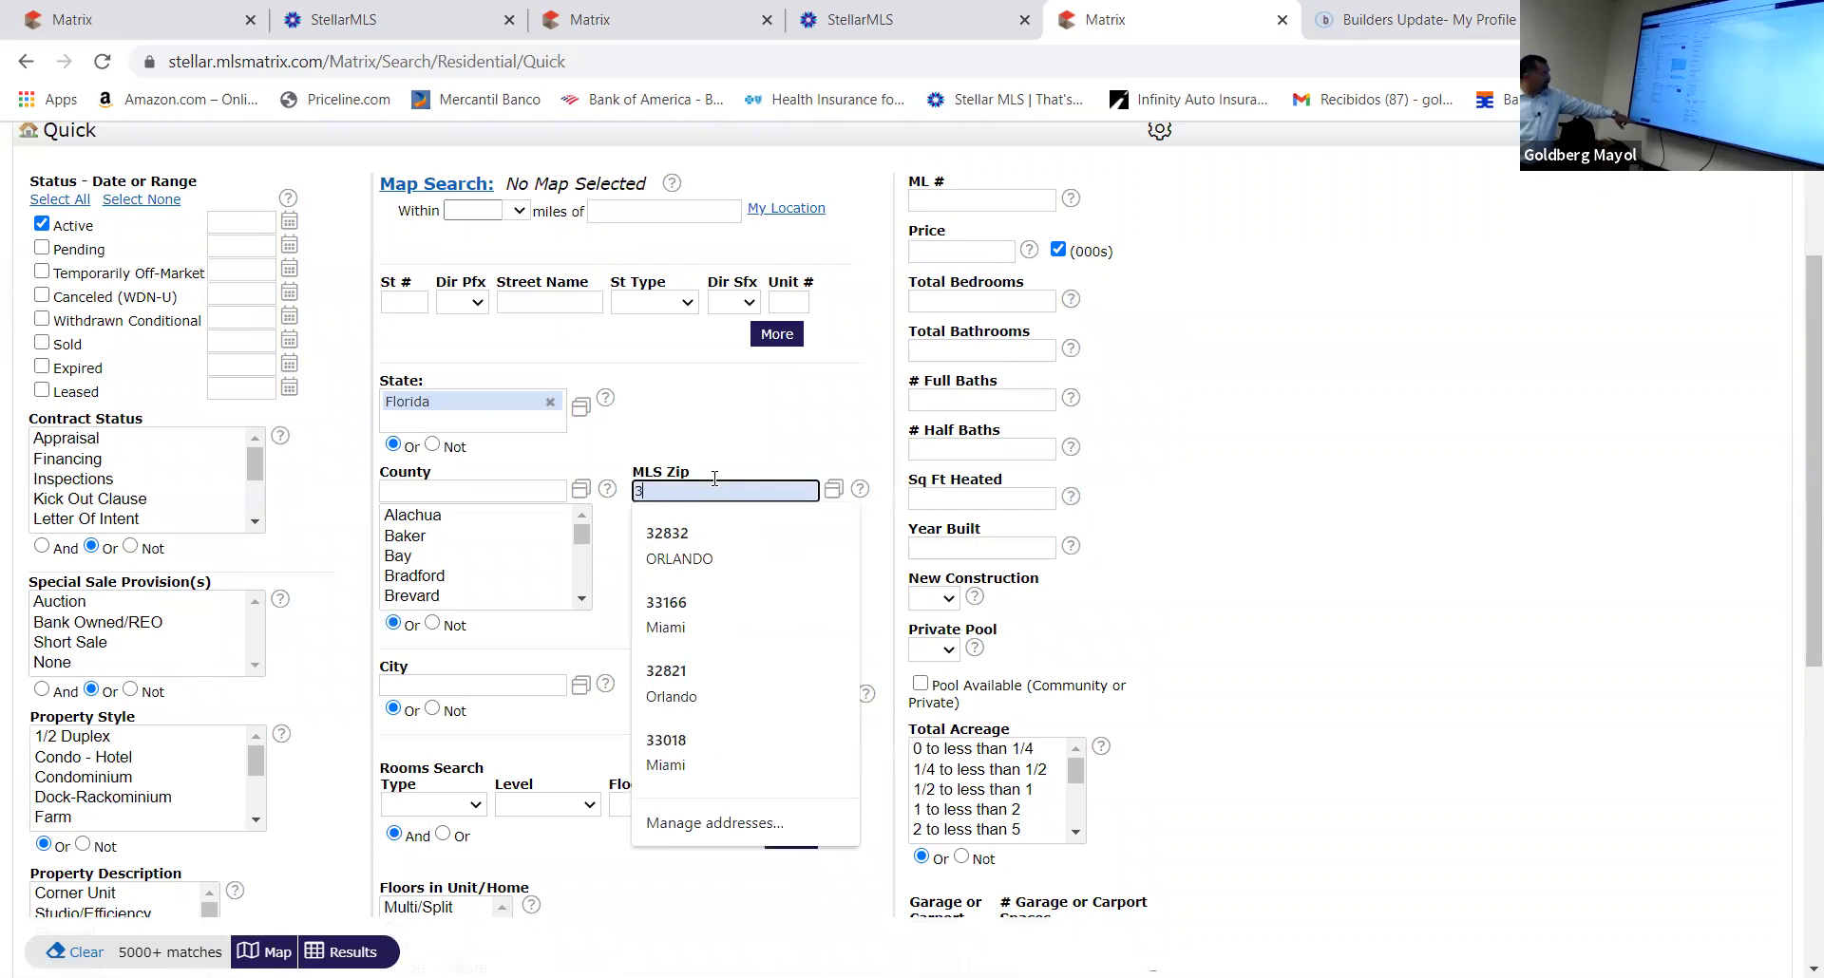
type("2837")
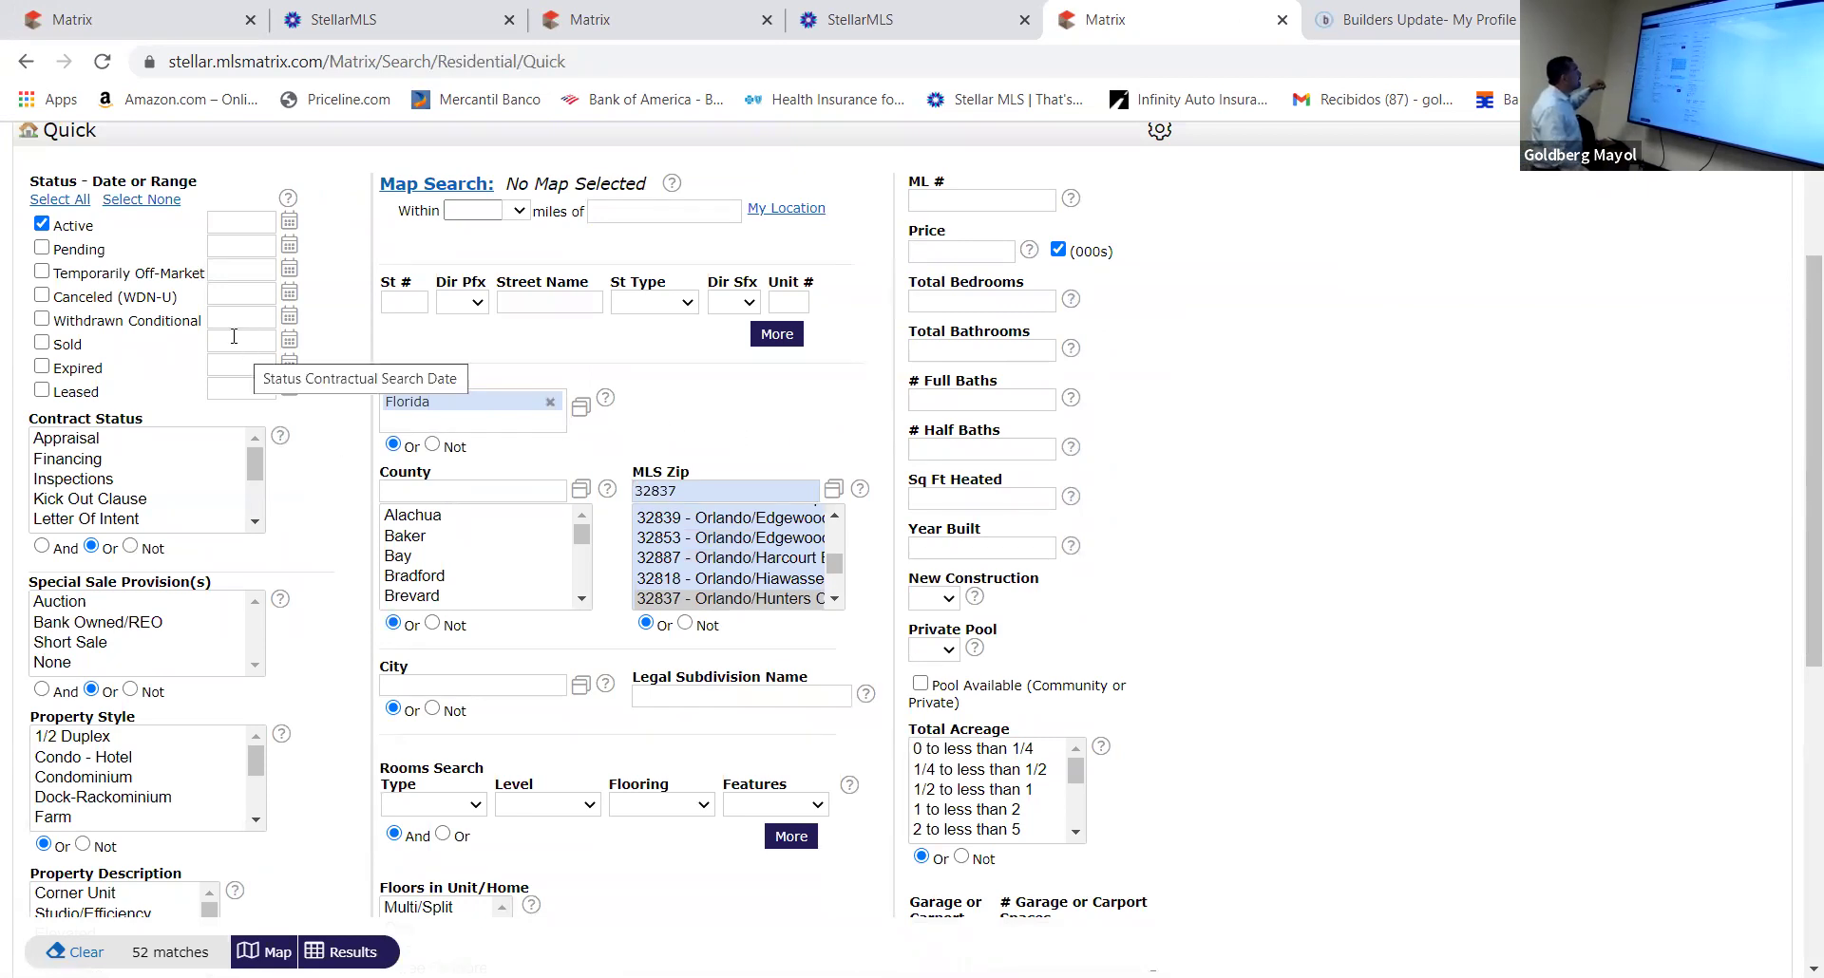
Include Sold listings in the search and set the Legal Subdivision Name to PEPP
left_click(42, 343)
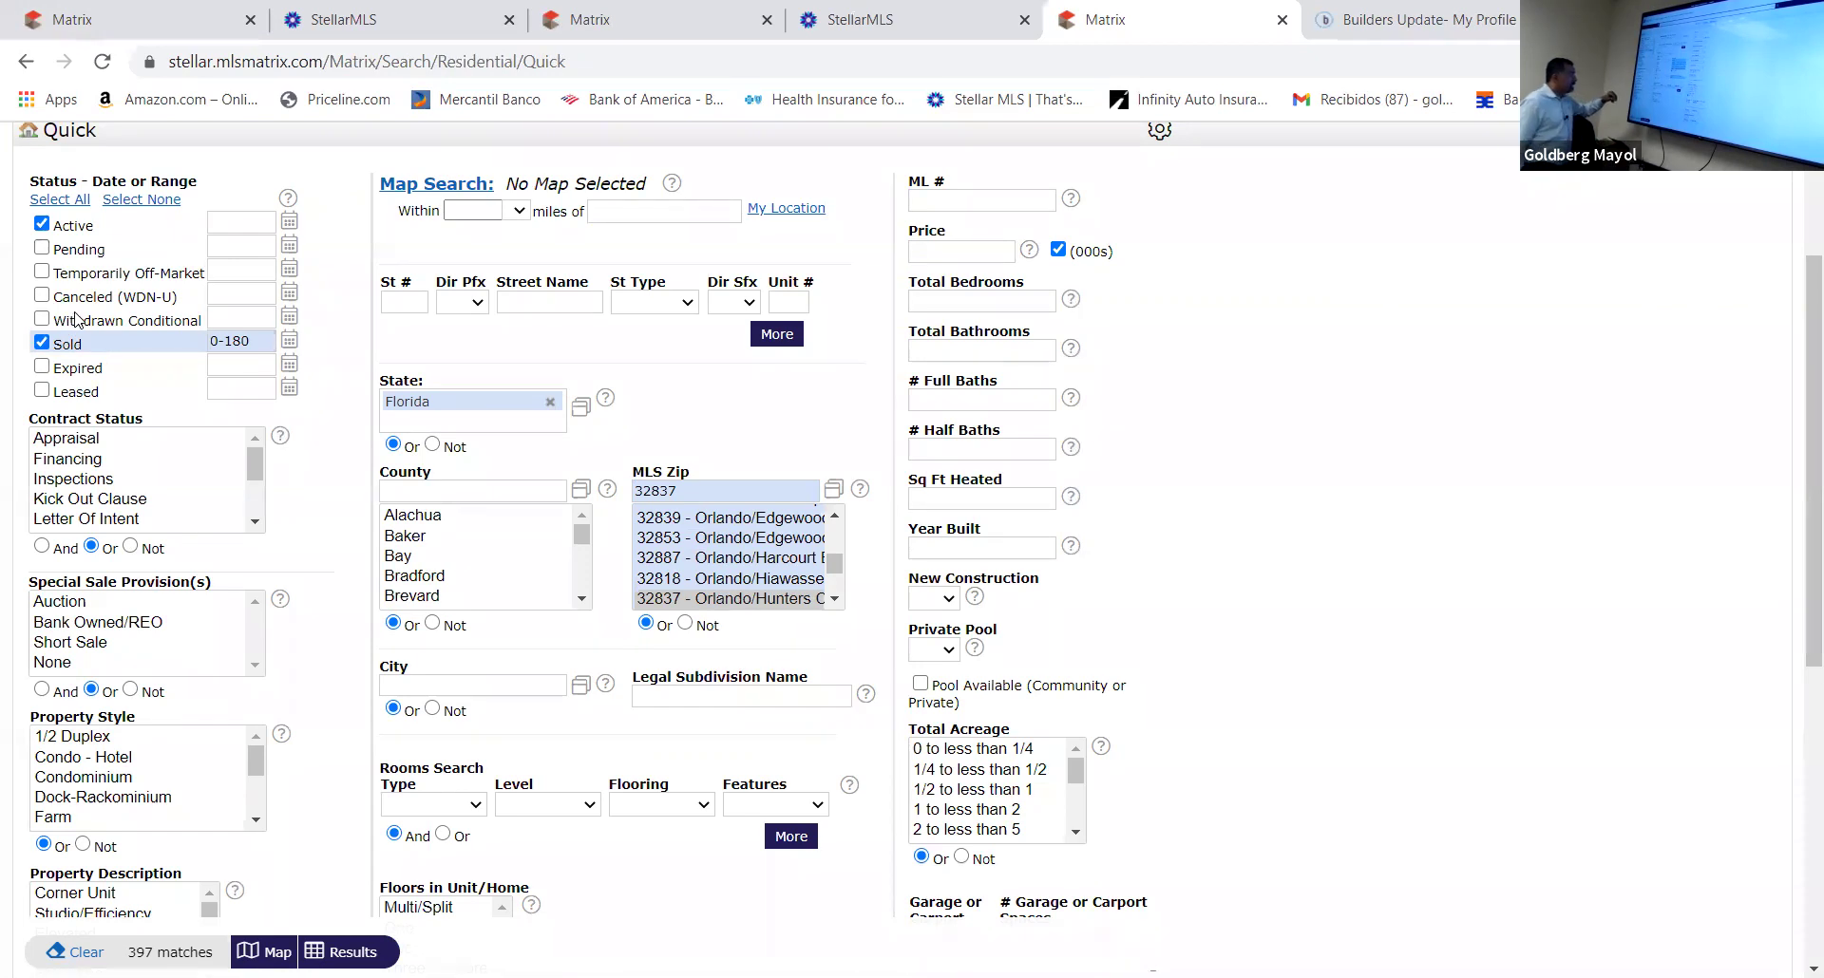
left_click(656, 694)
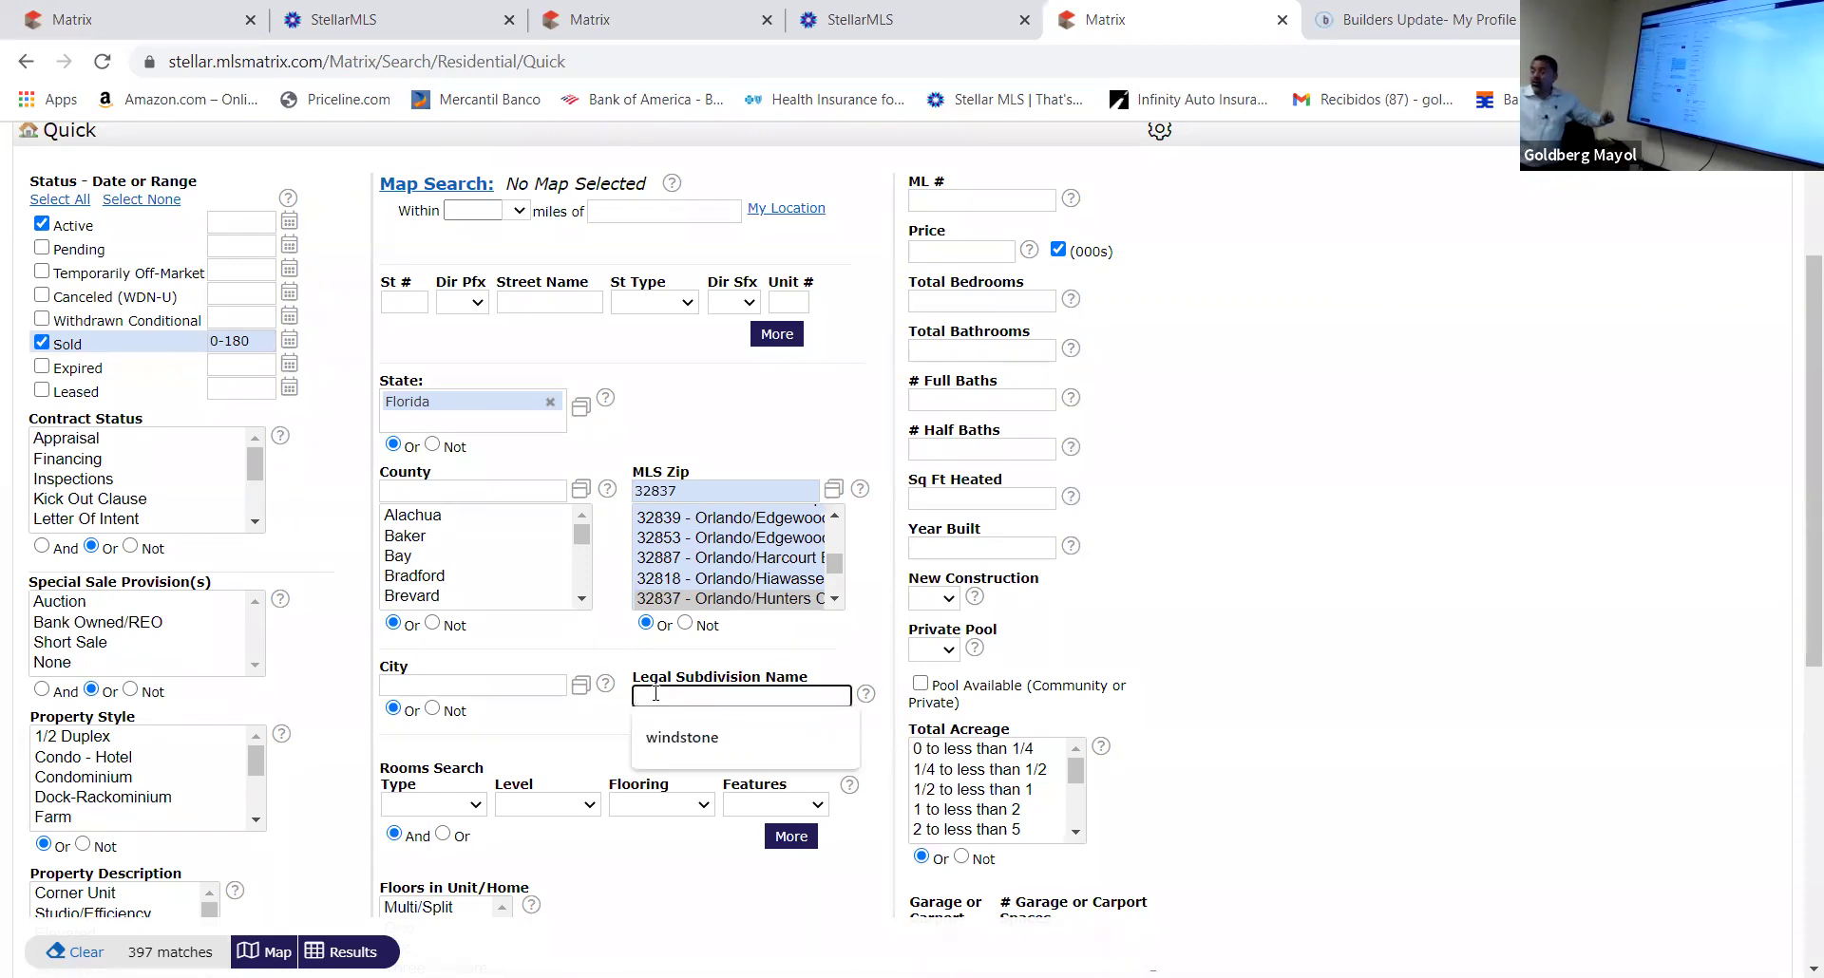
type("PELP")
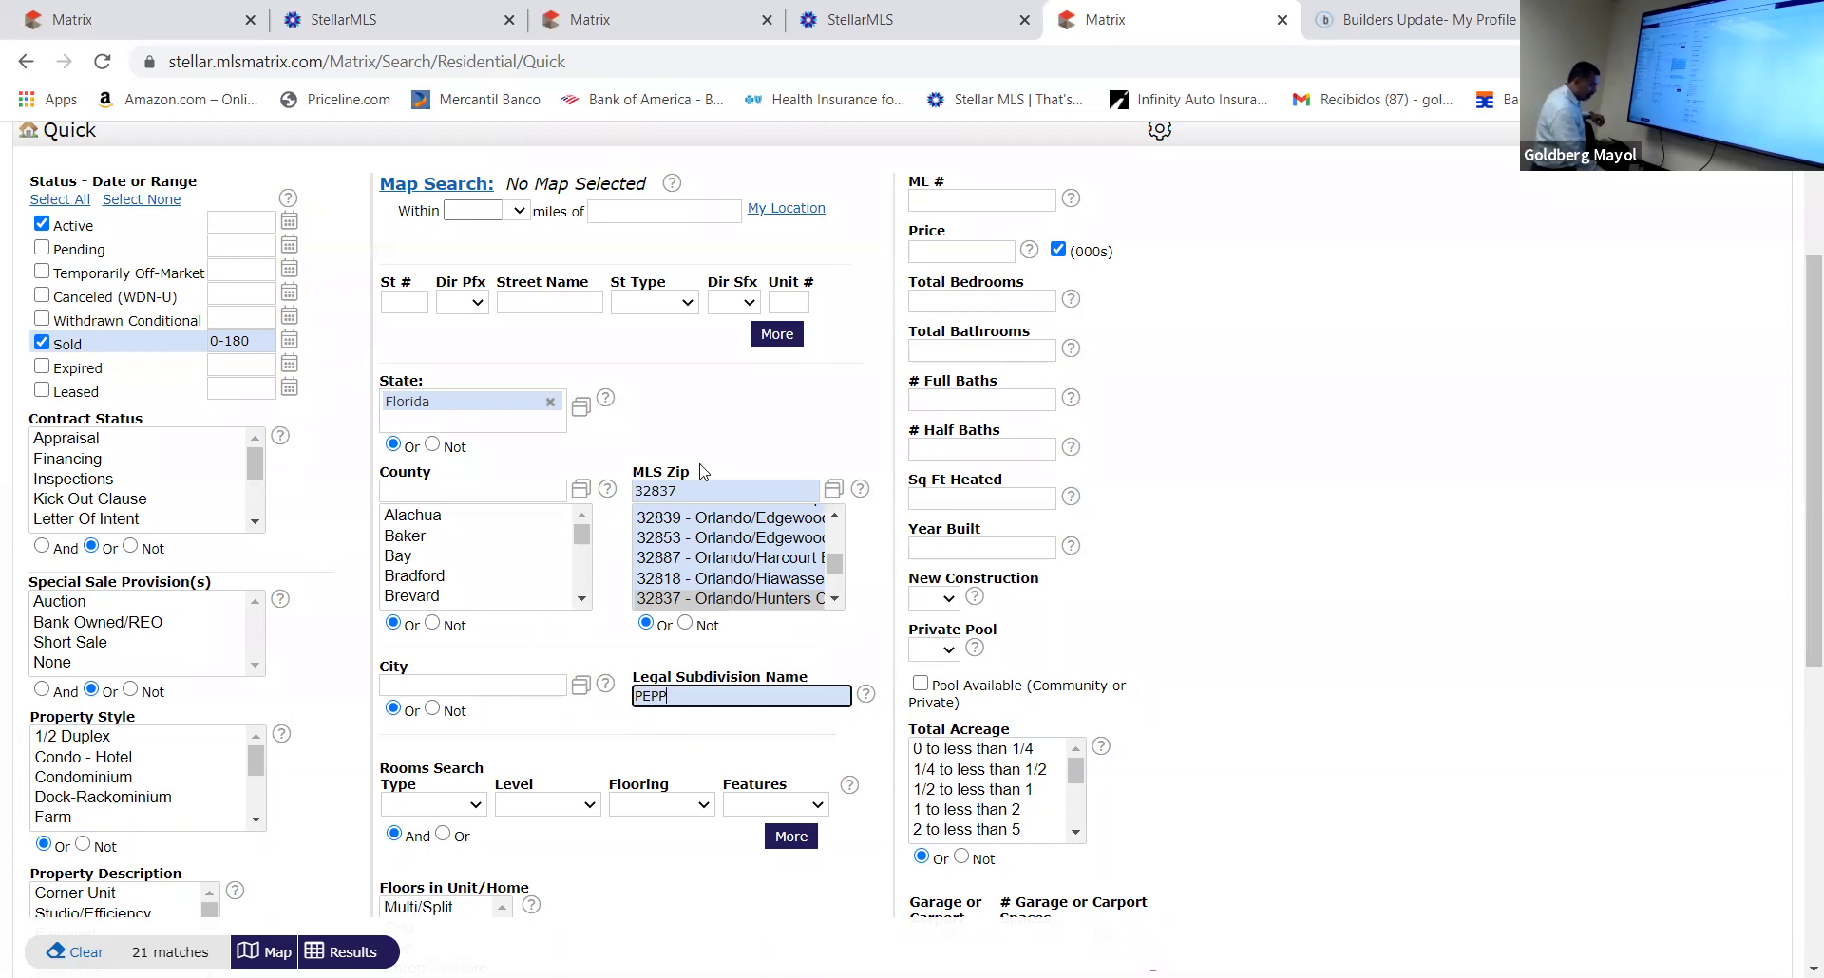
Set the Sold date range to 0-365 and exclude Active listings from the search
left_click(262, 338)
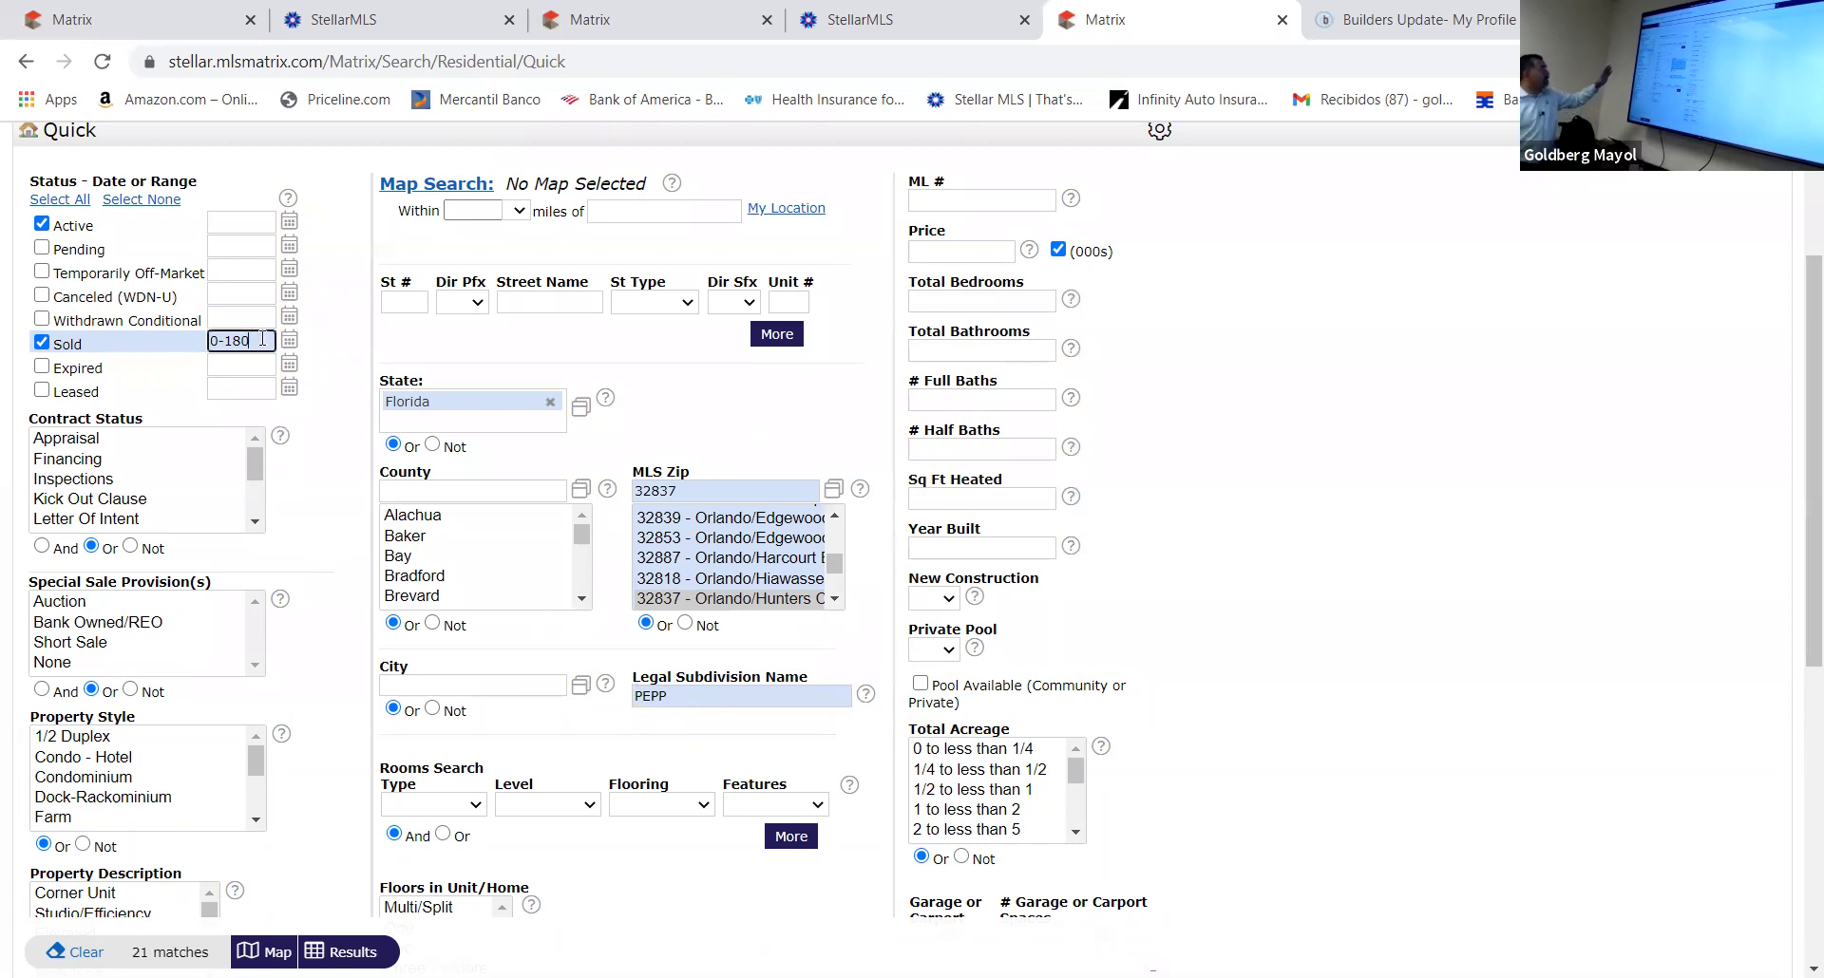
key("BackSpace")
key("BackSpace")
key("BackSpace")
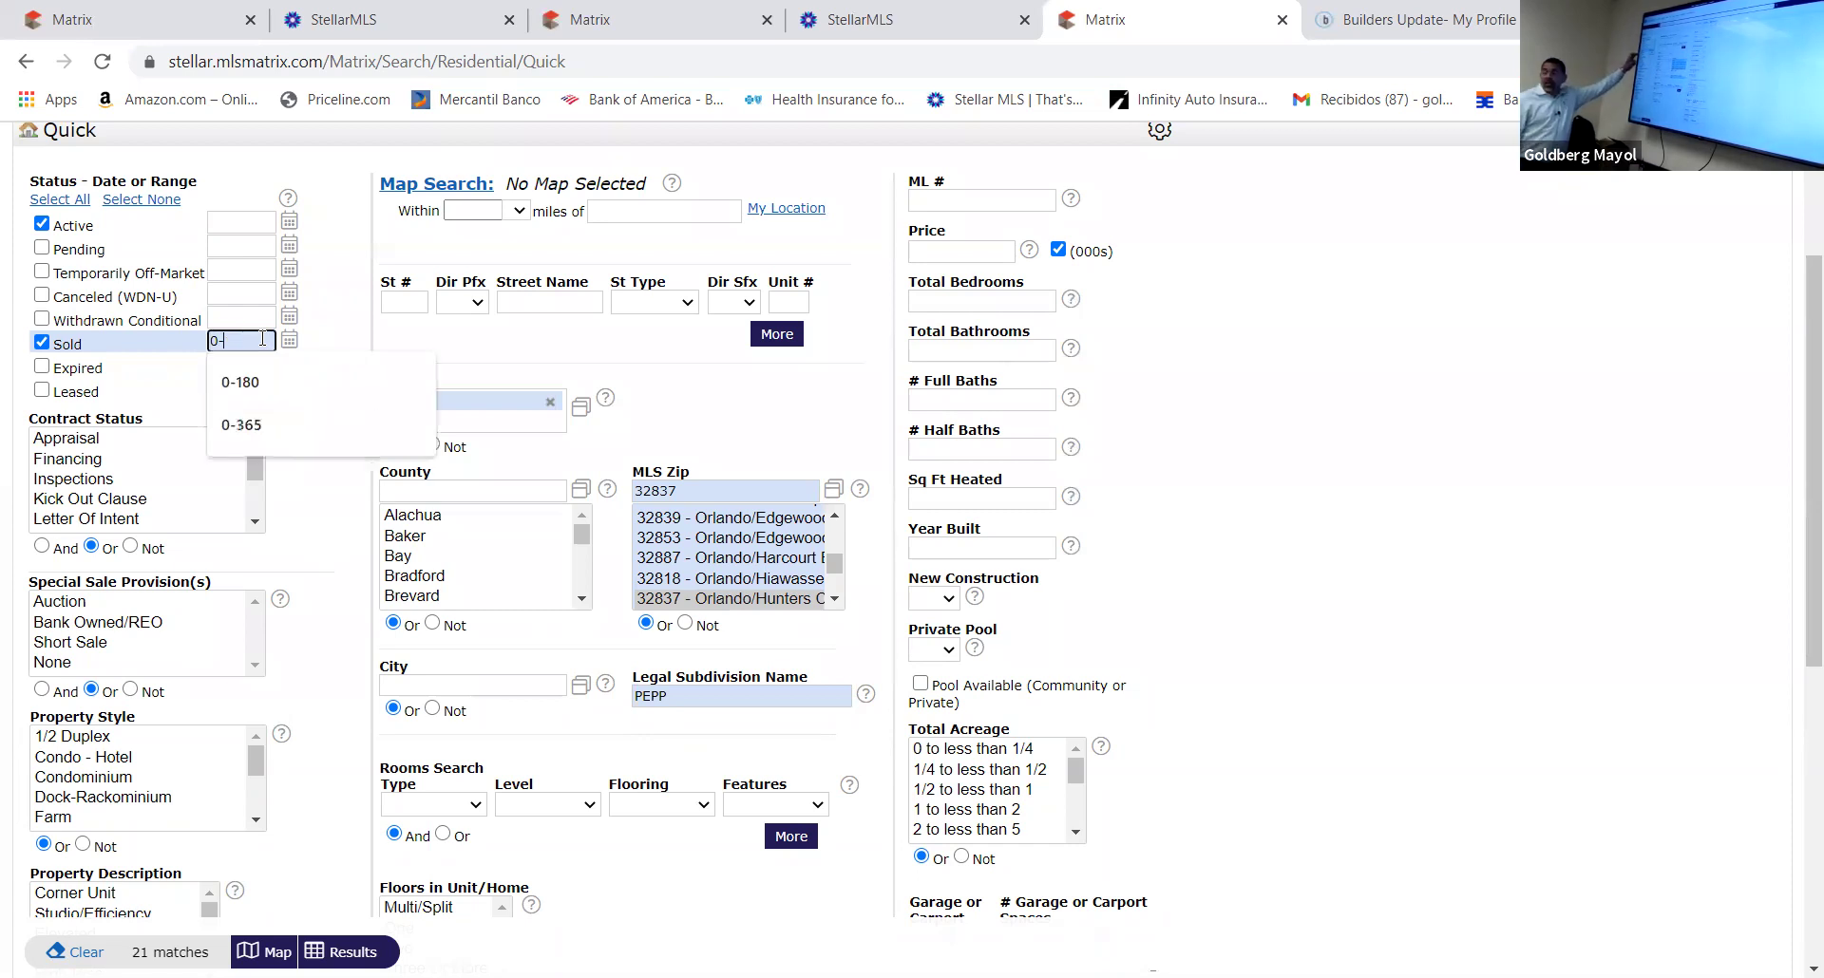
type("365")
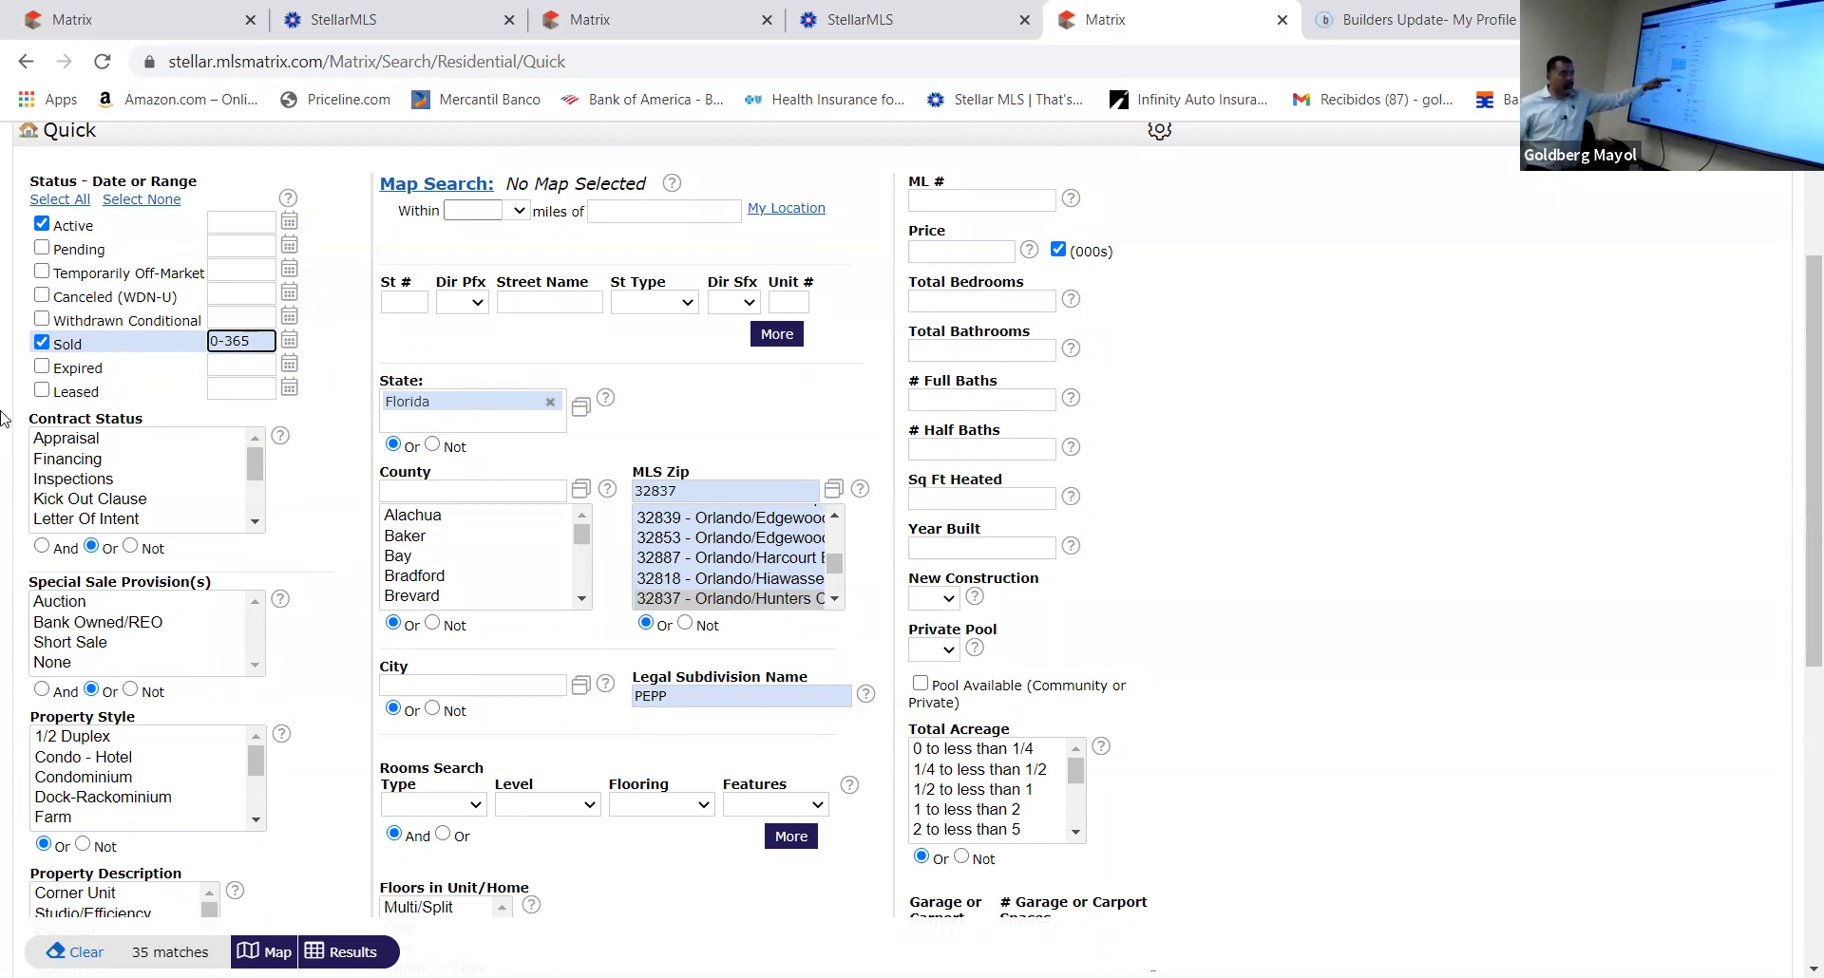
left_click(42, 228)
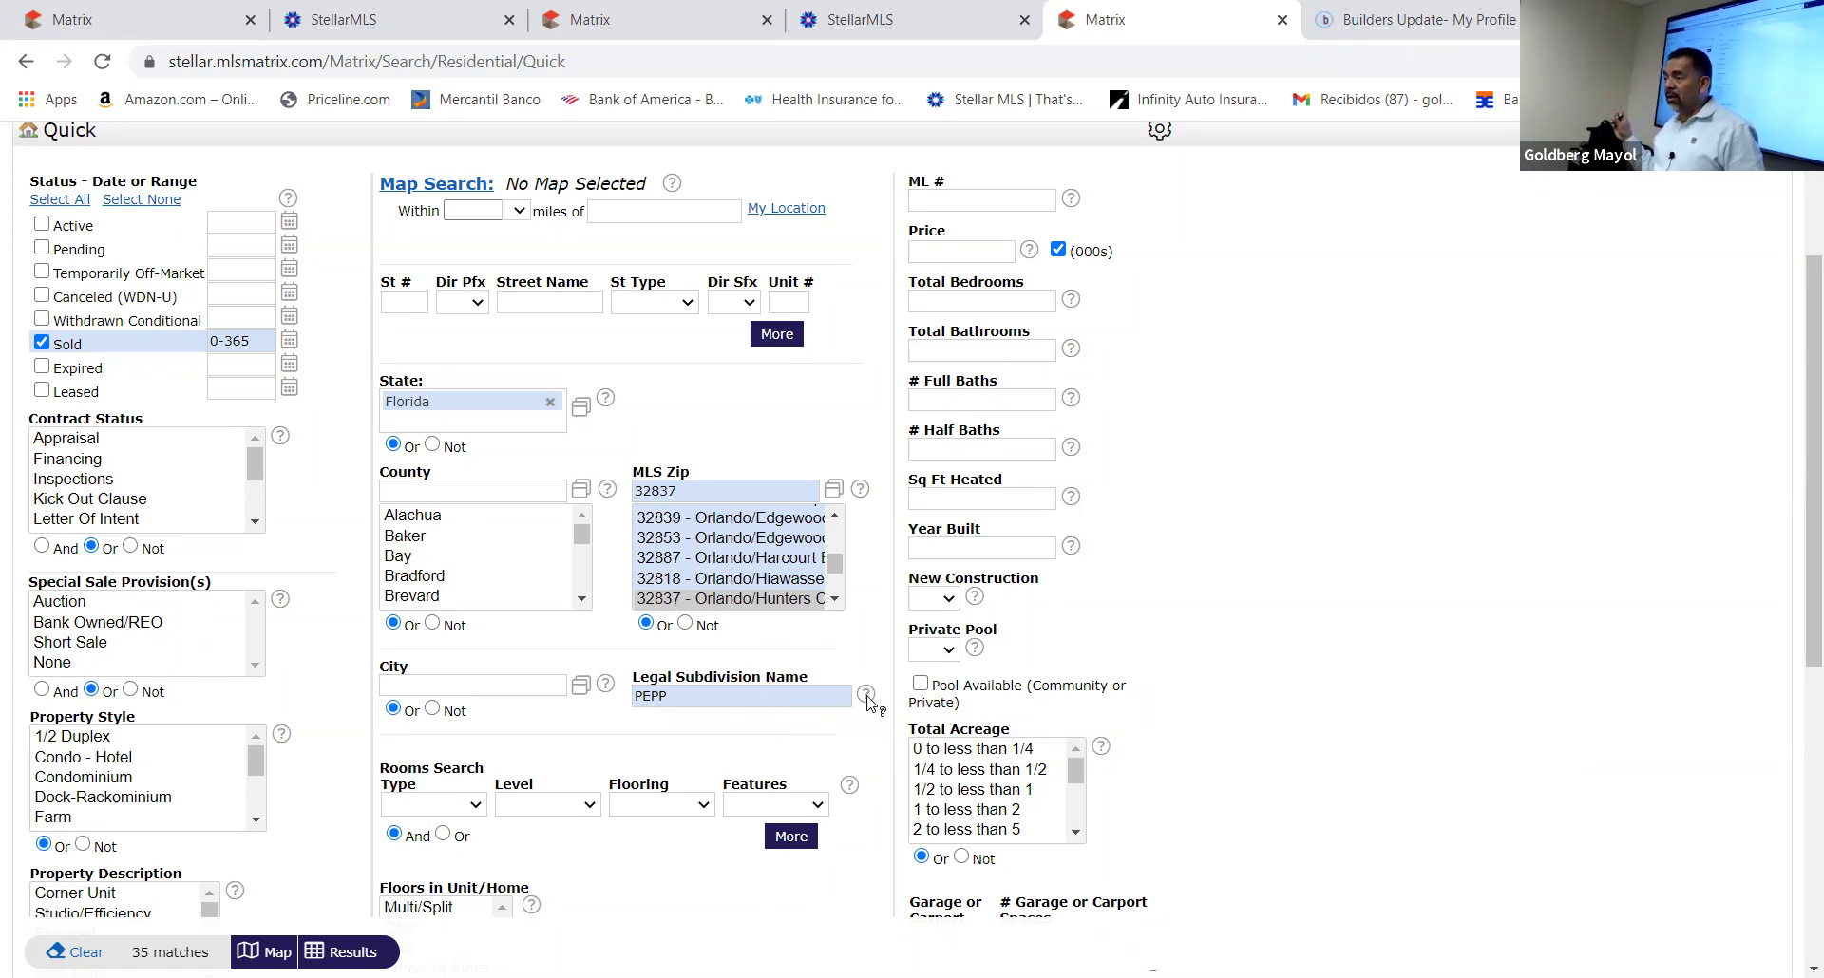
mouse_move(870, 701)
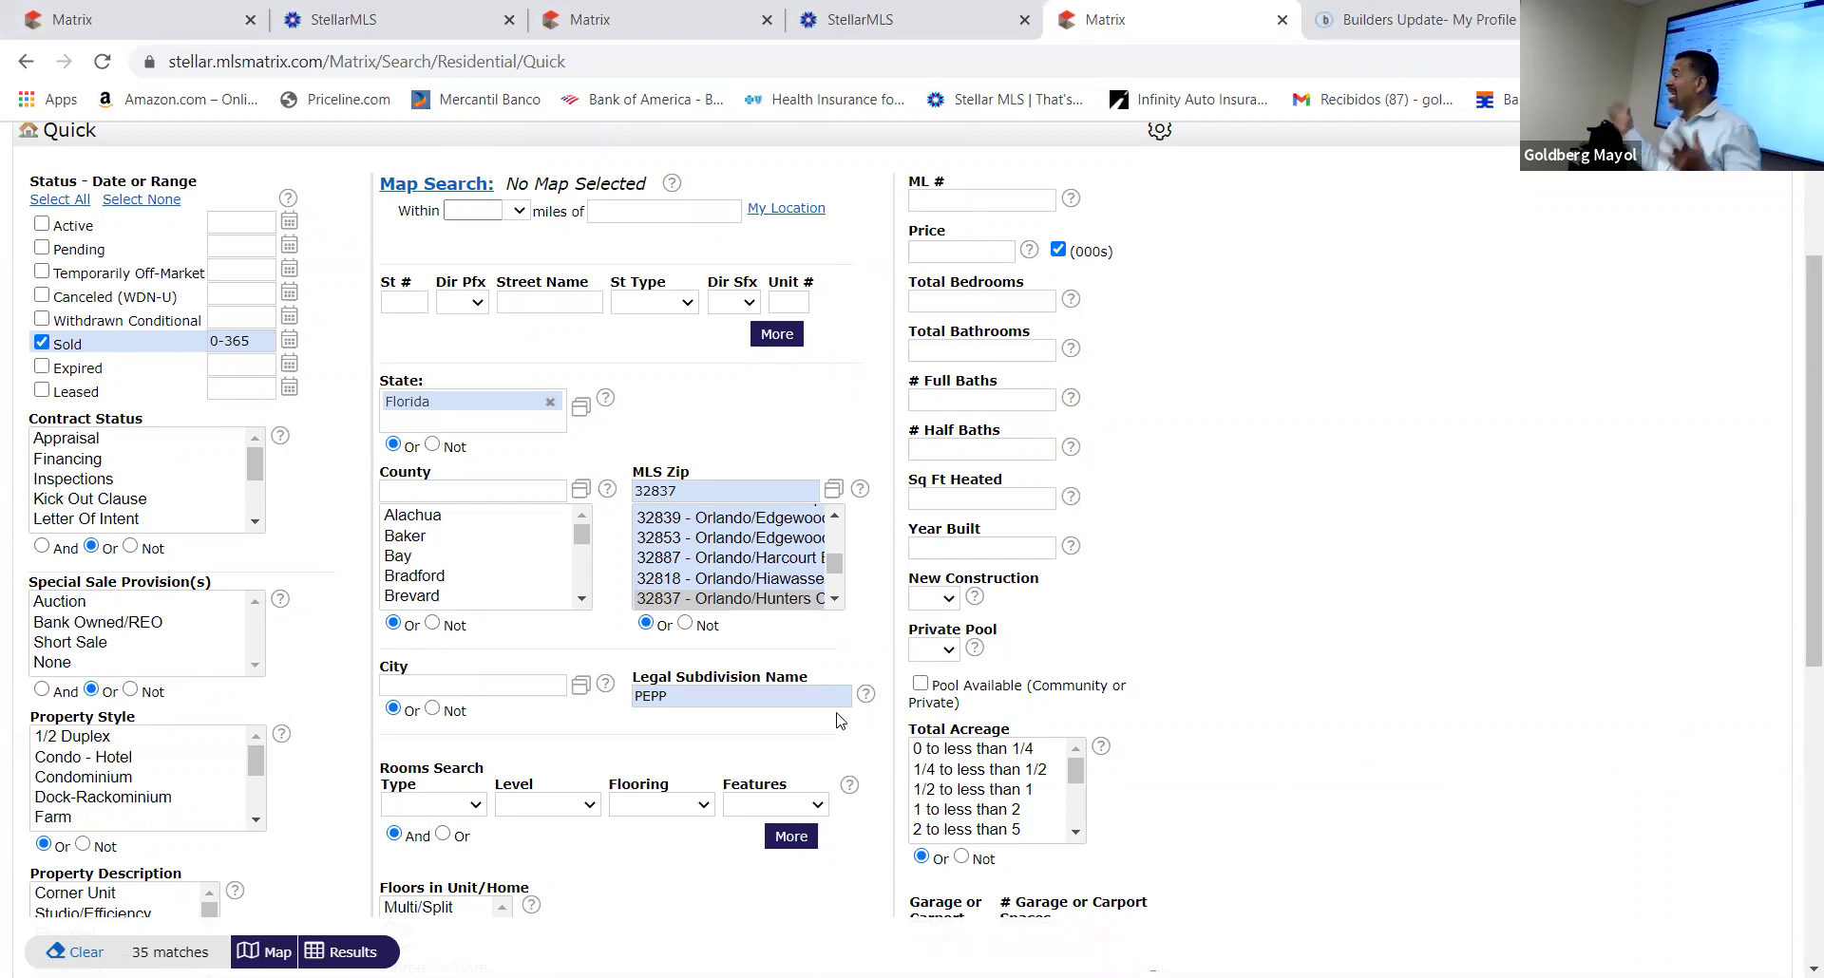
mouse_move(803, 699)
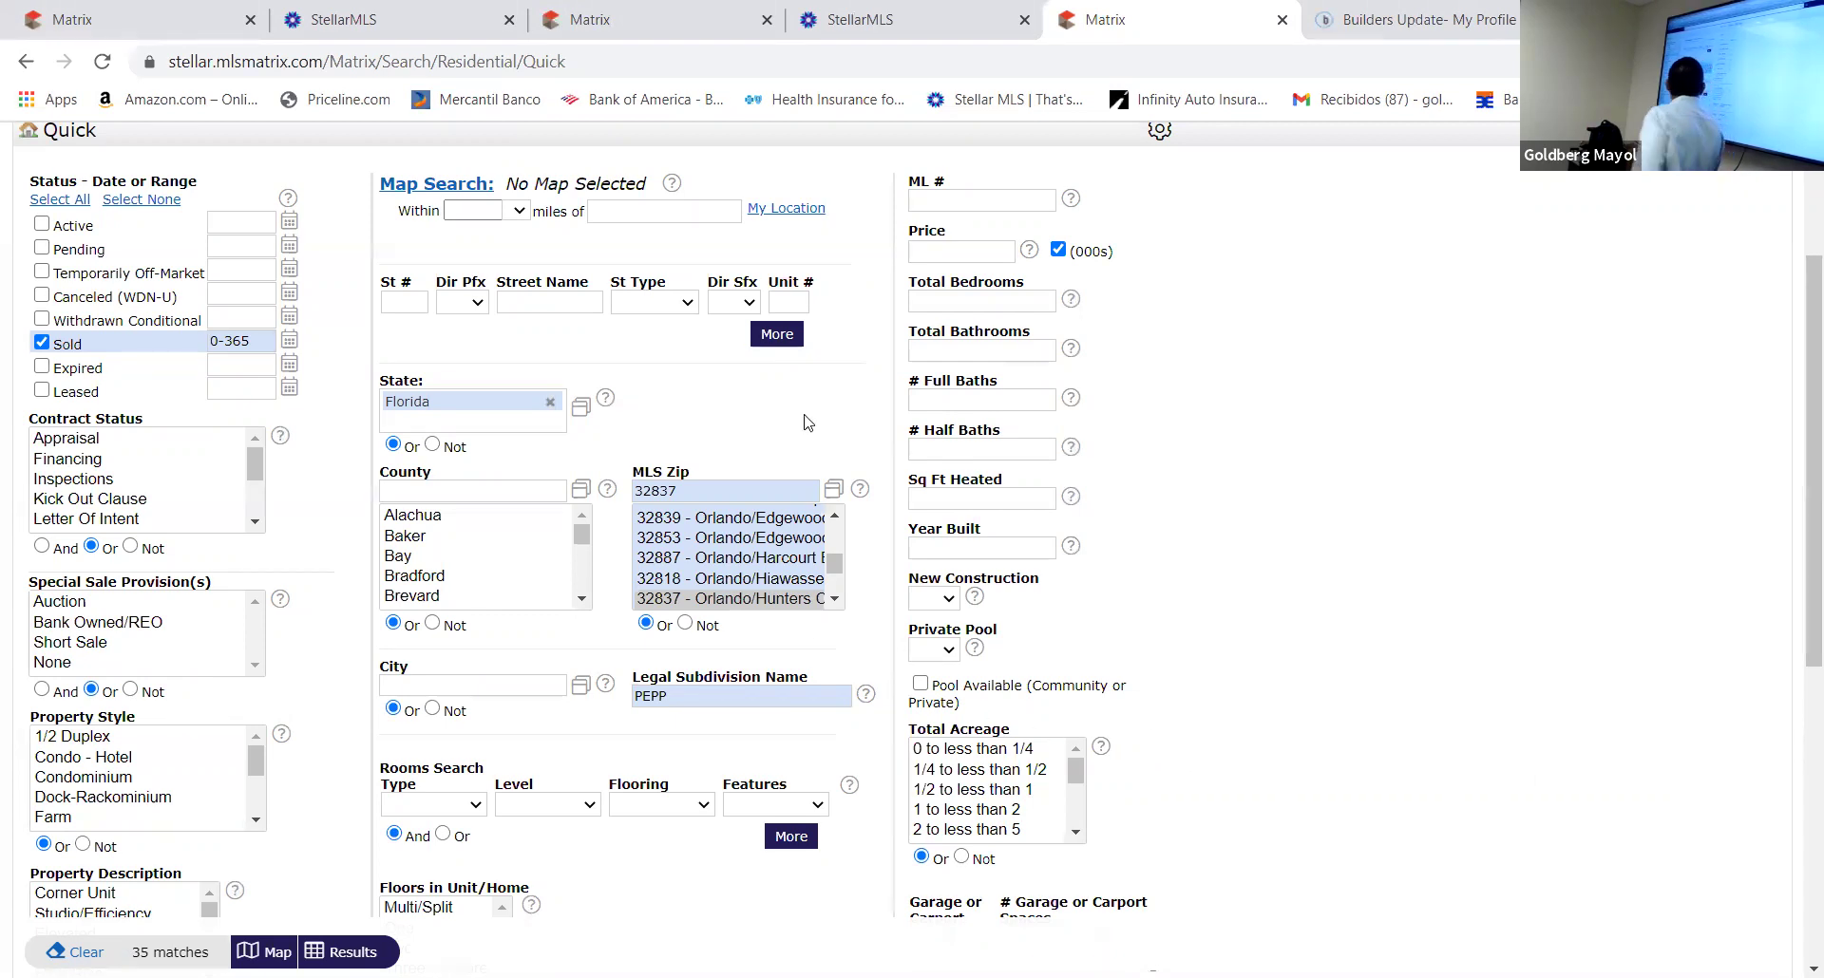
Leave the Residential Quick search and return to the Matrix home page
scroll(746, 589, "up", 3)
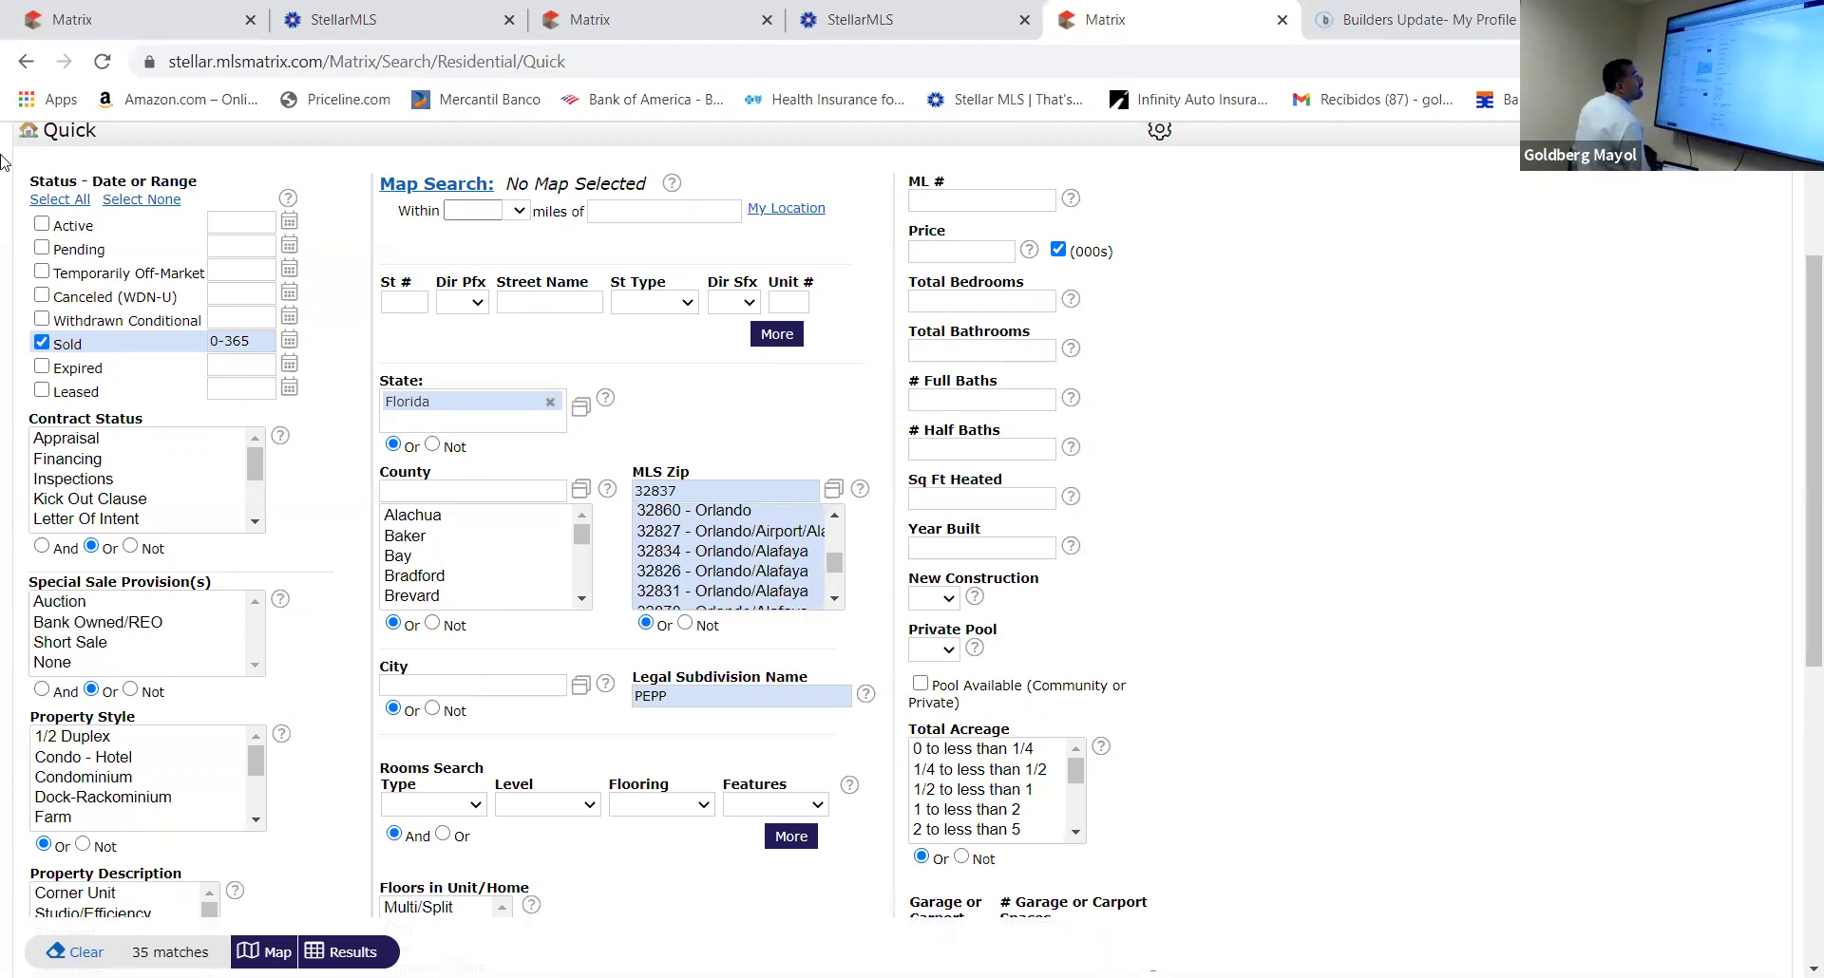
left_click(31, 63)
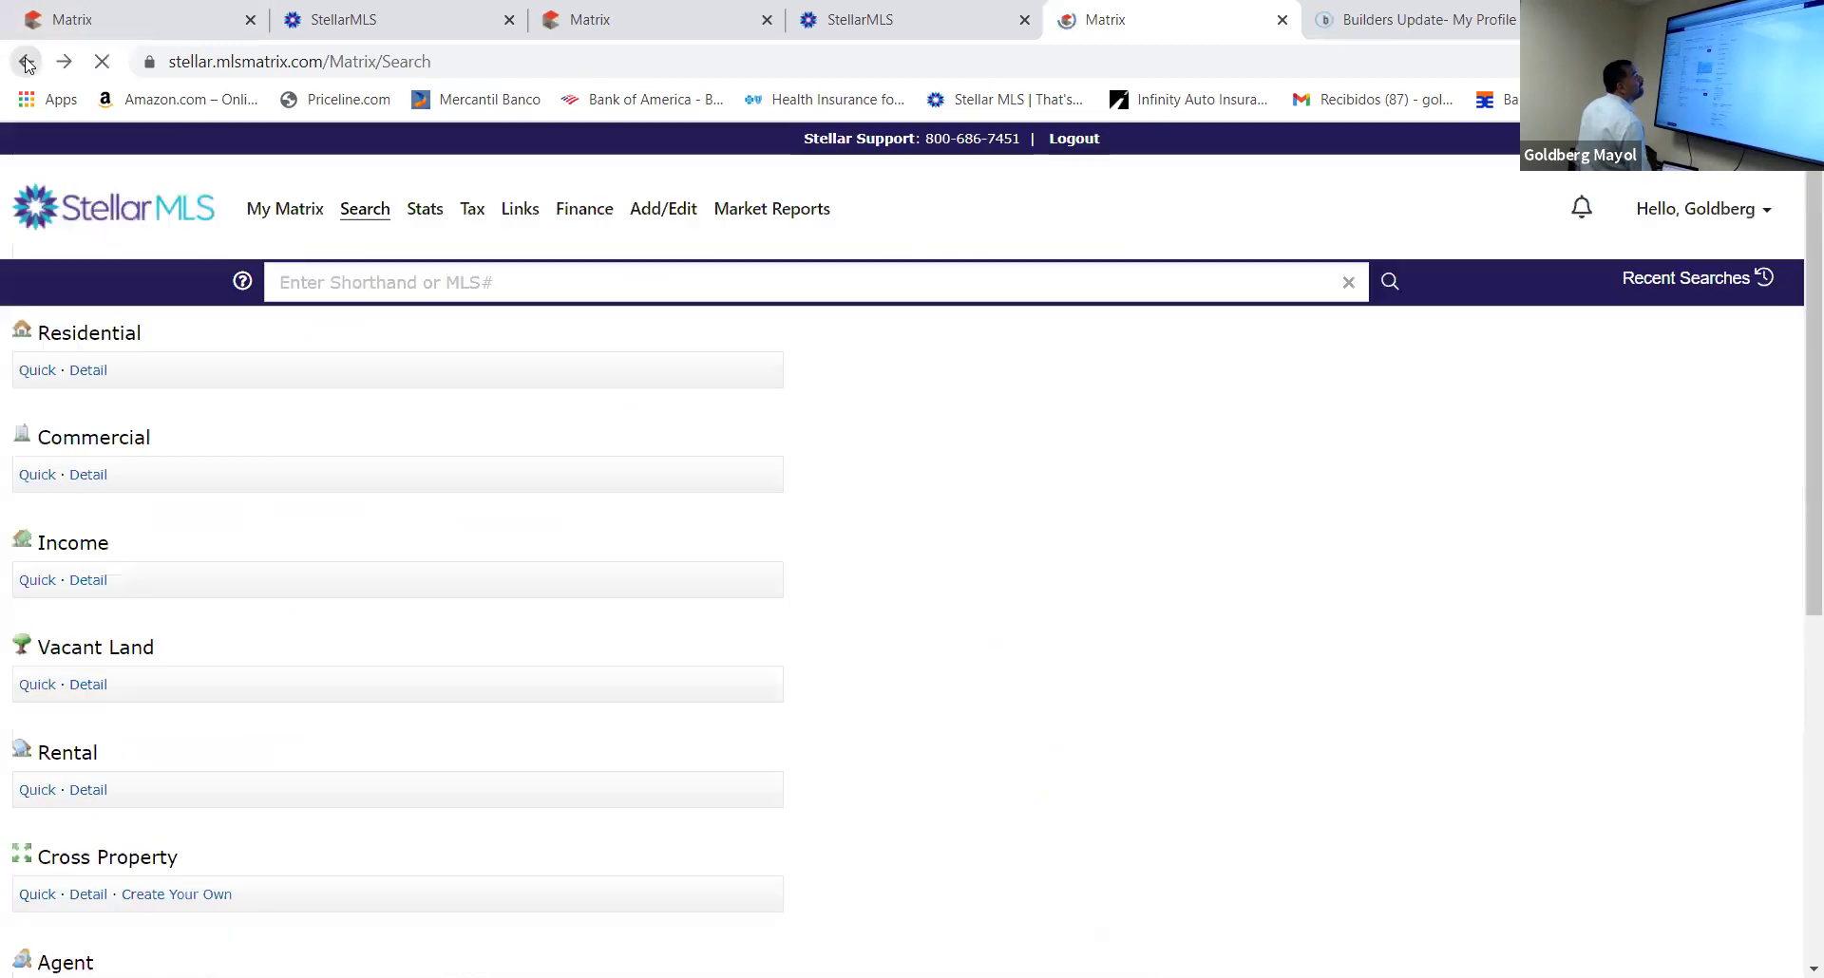
left_click(289, 217)
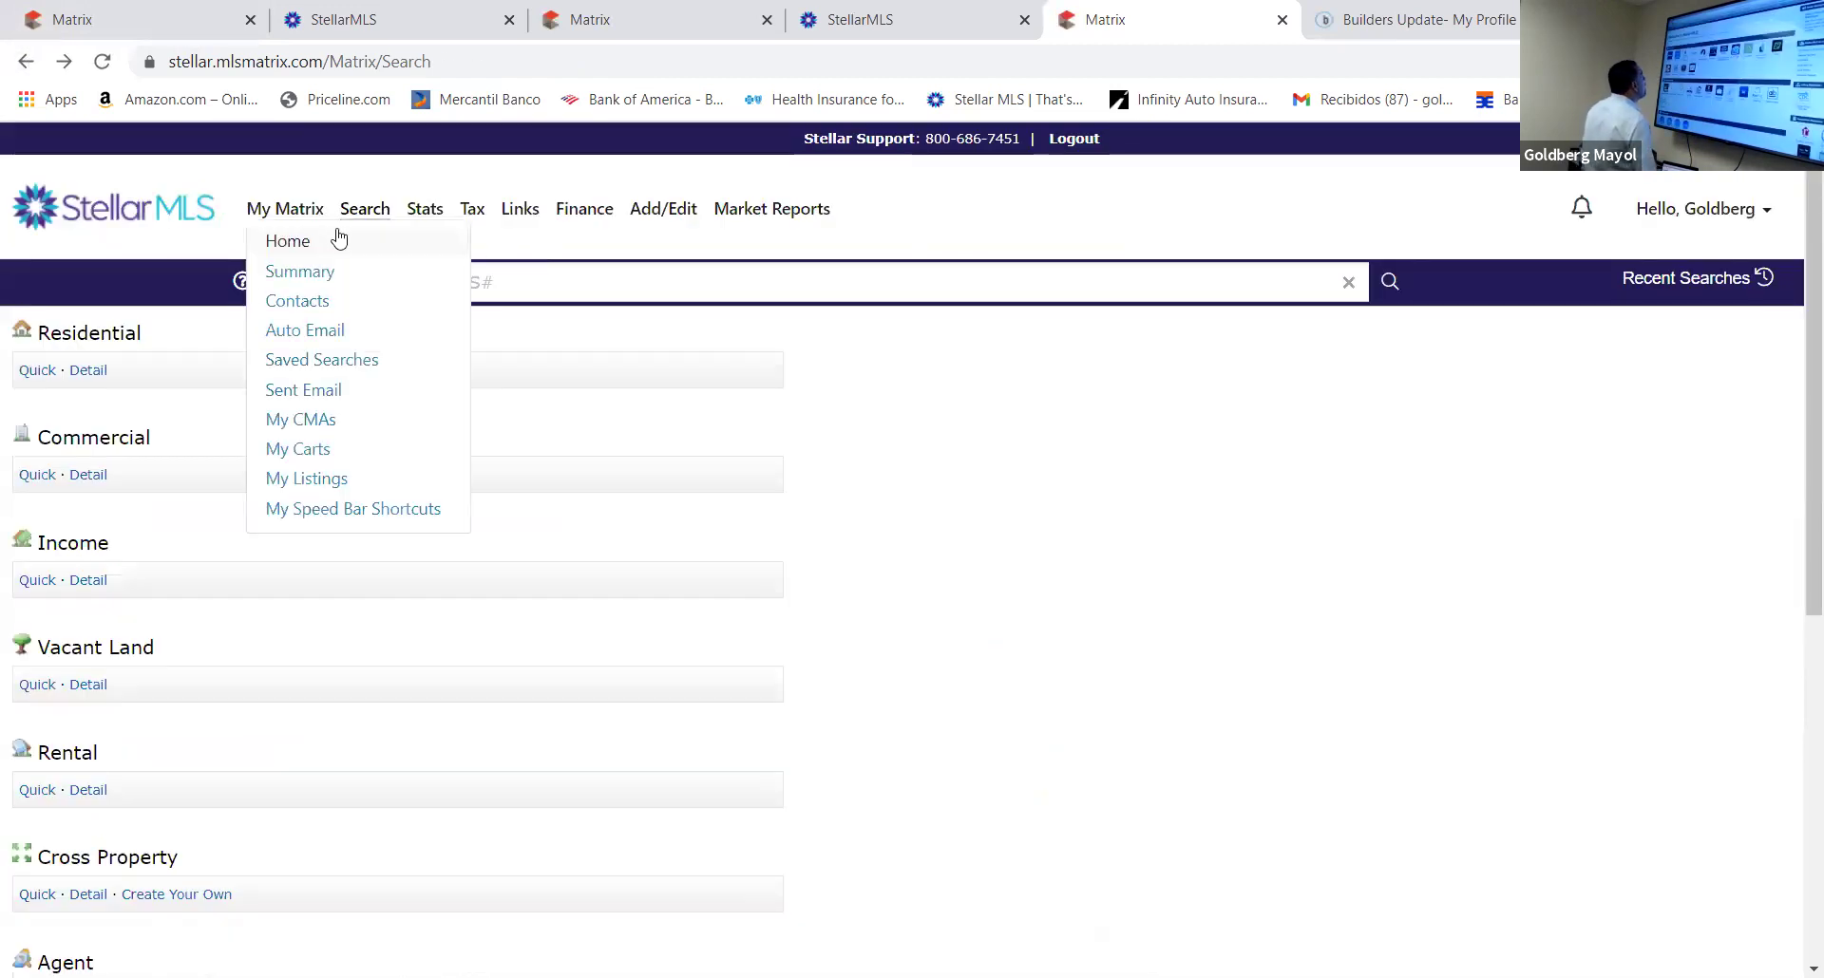
left_click(85, 209)
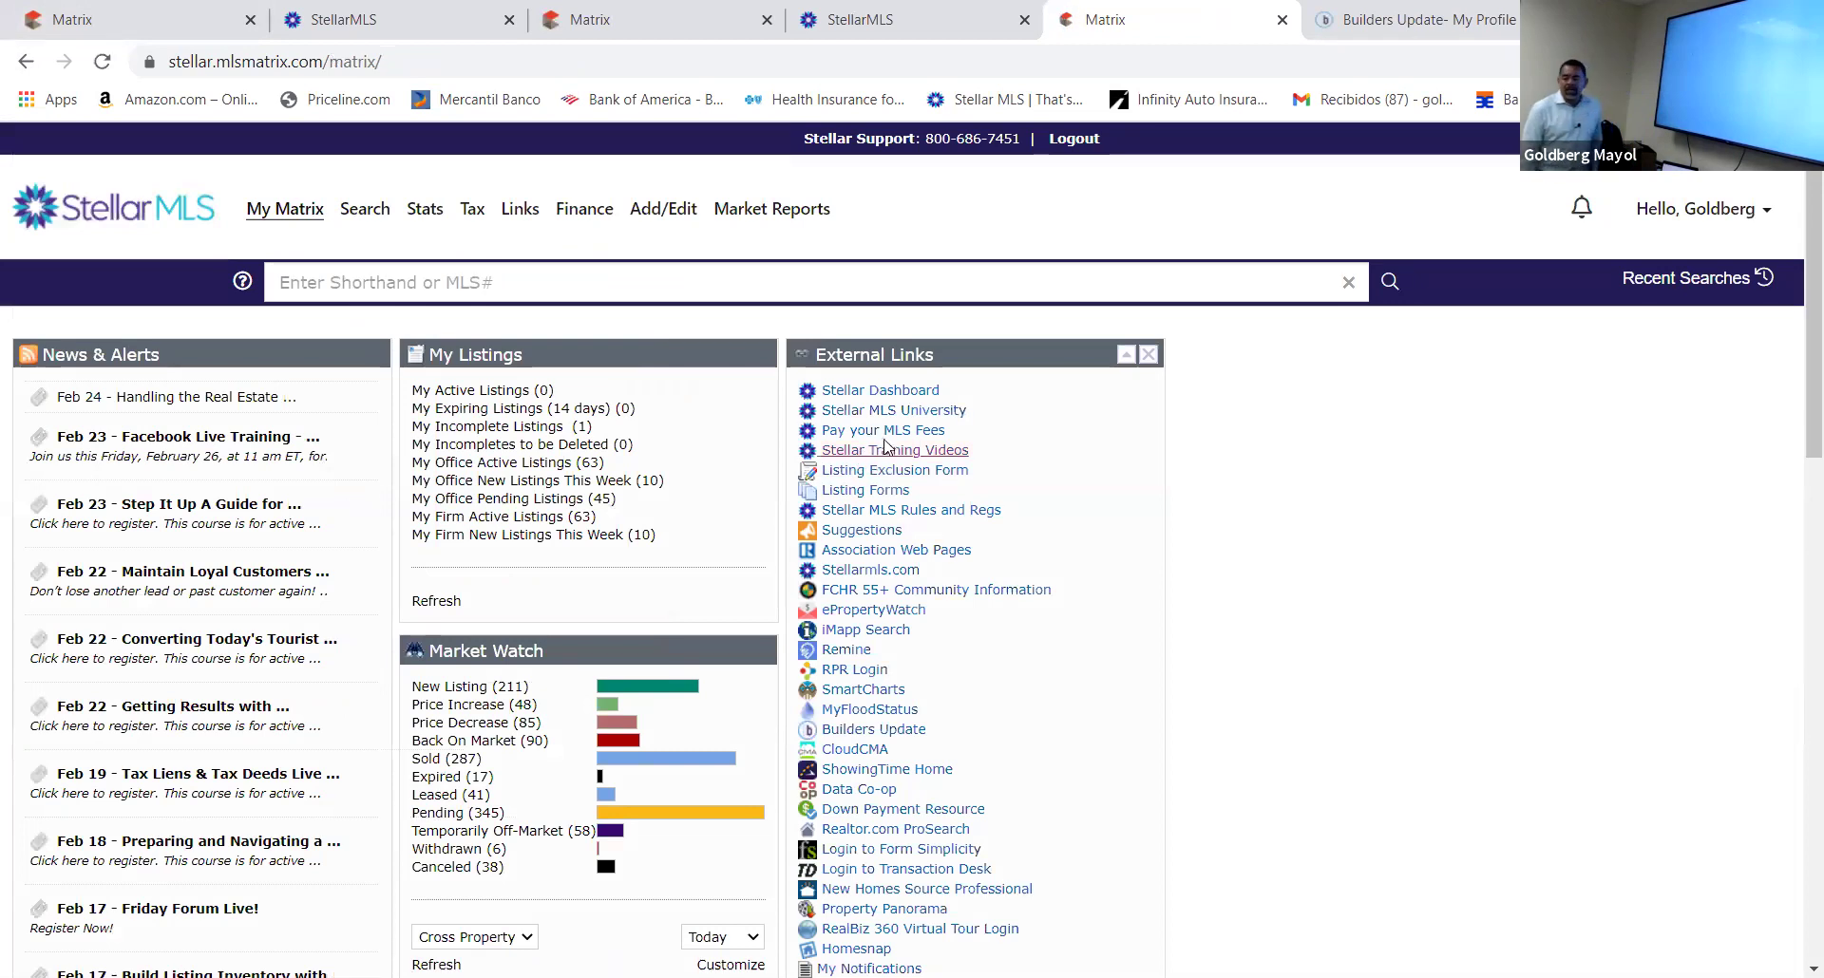
Launch iMapp from the Stellar Dashboard's Core Tools and set the tax search area to Orange County, FL
left_click(886, 393)
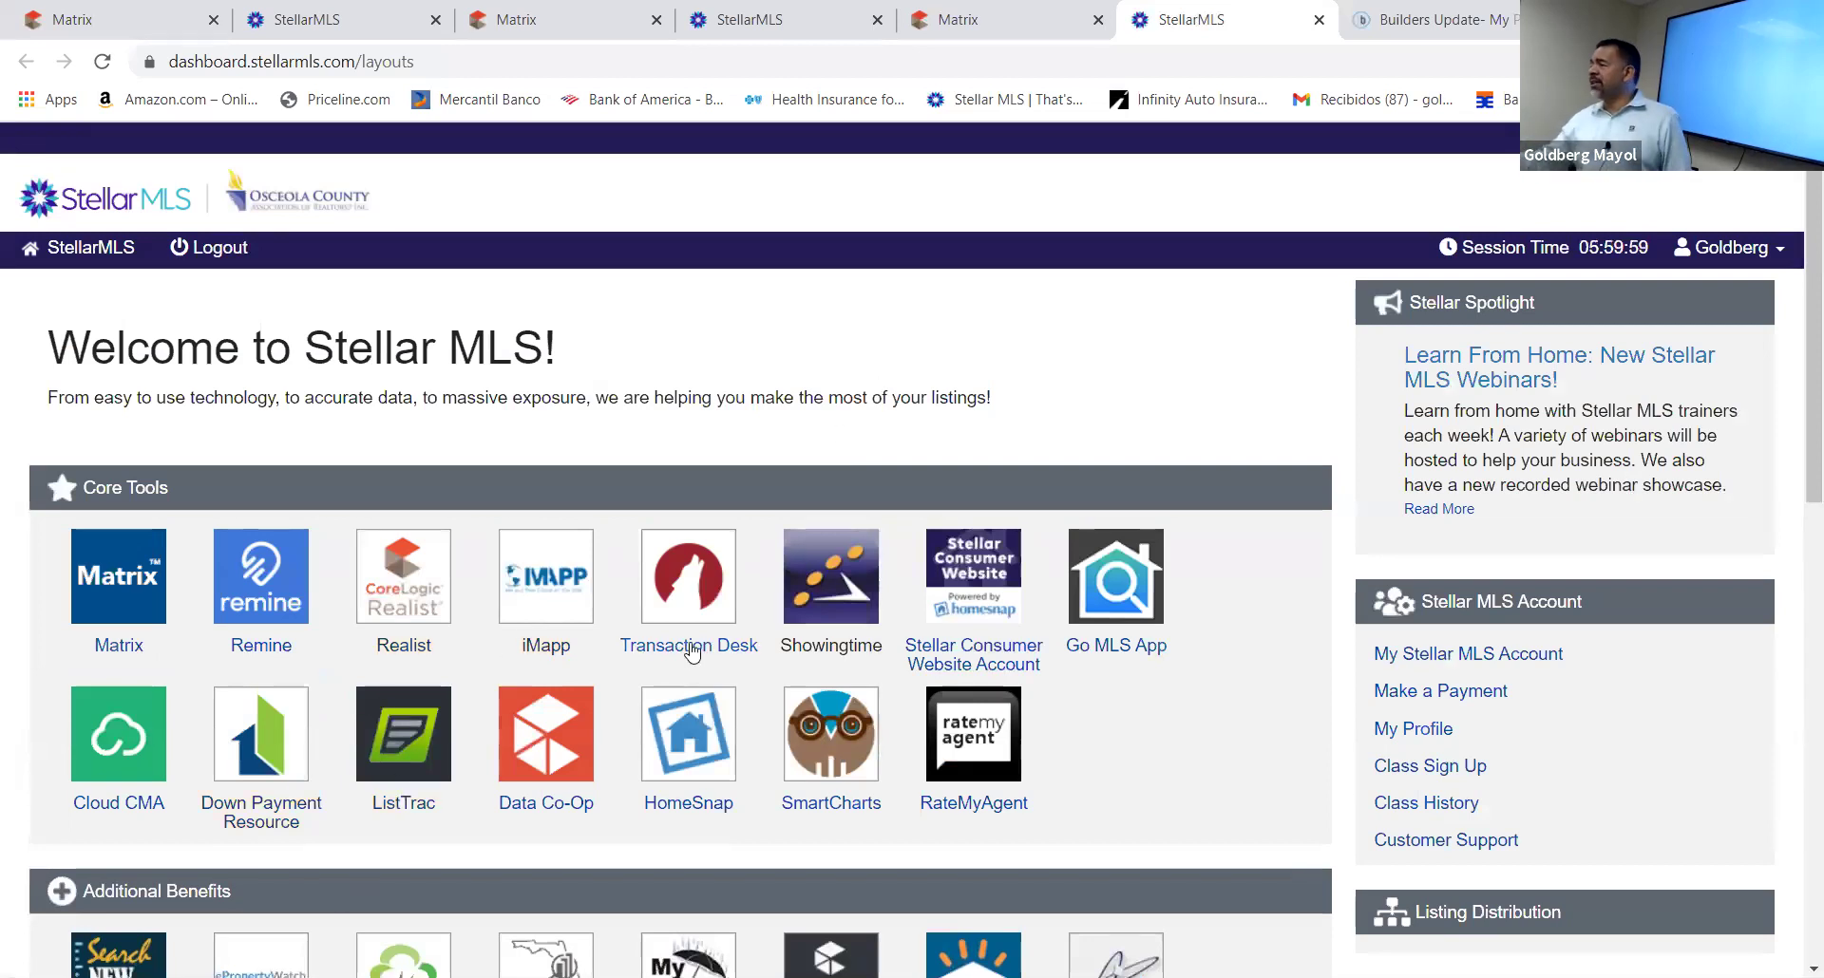
left_click(558, 590)
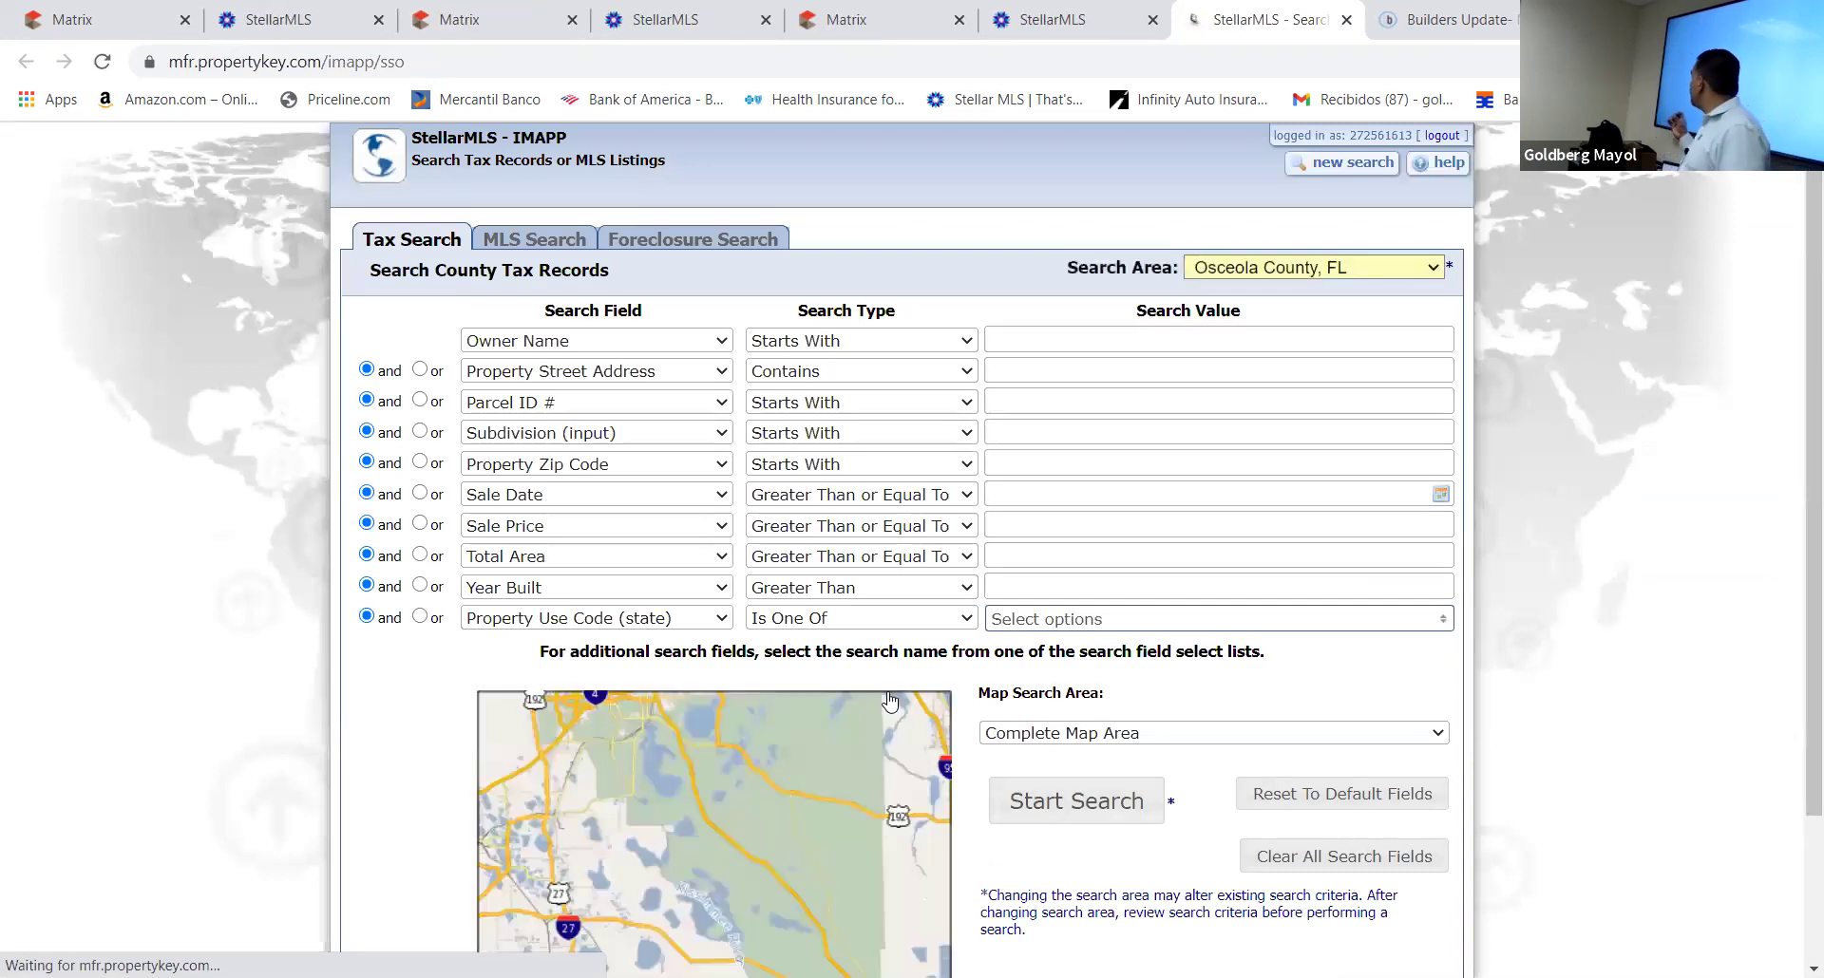
left_click(1434, 269)
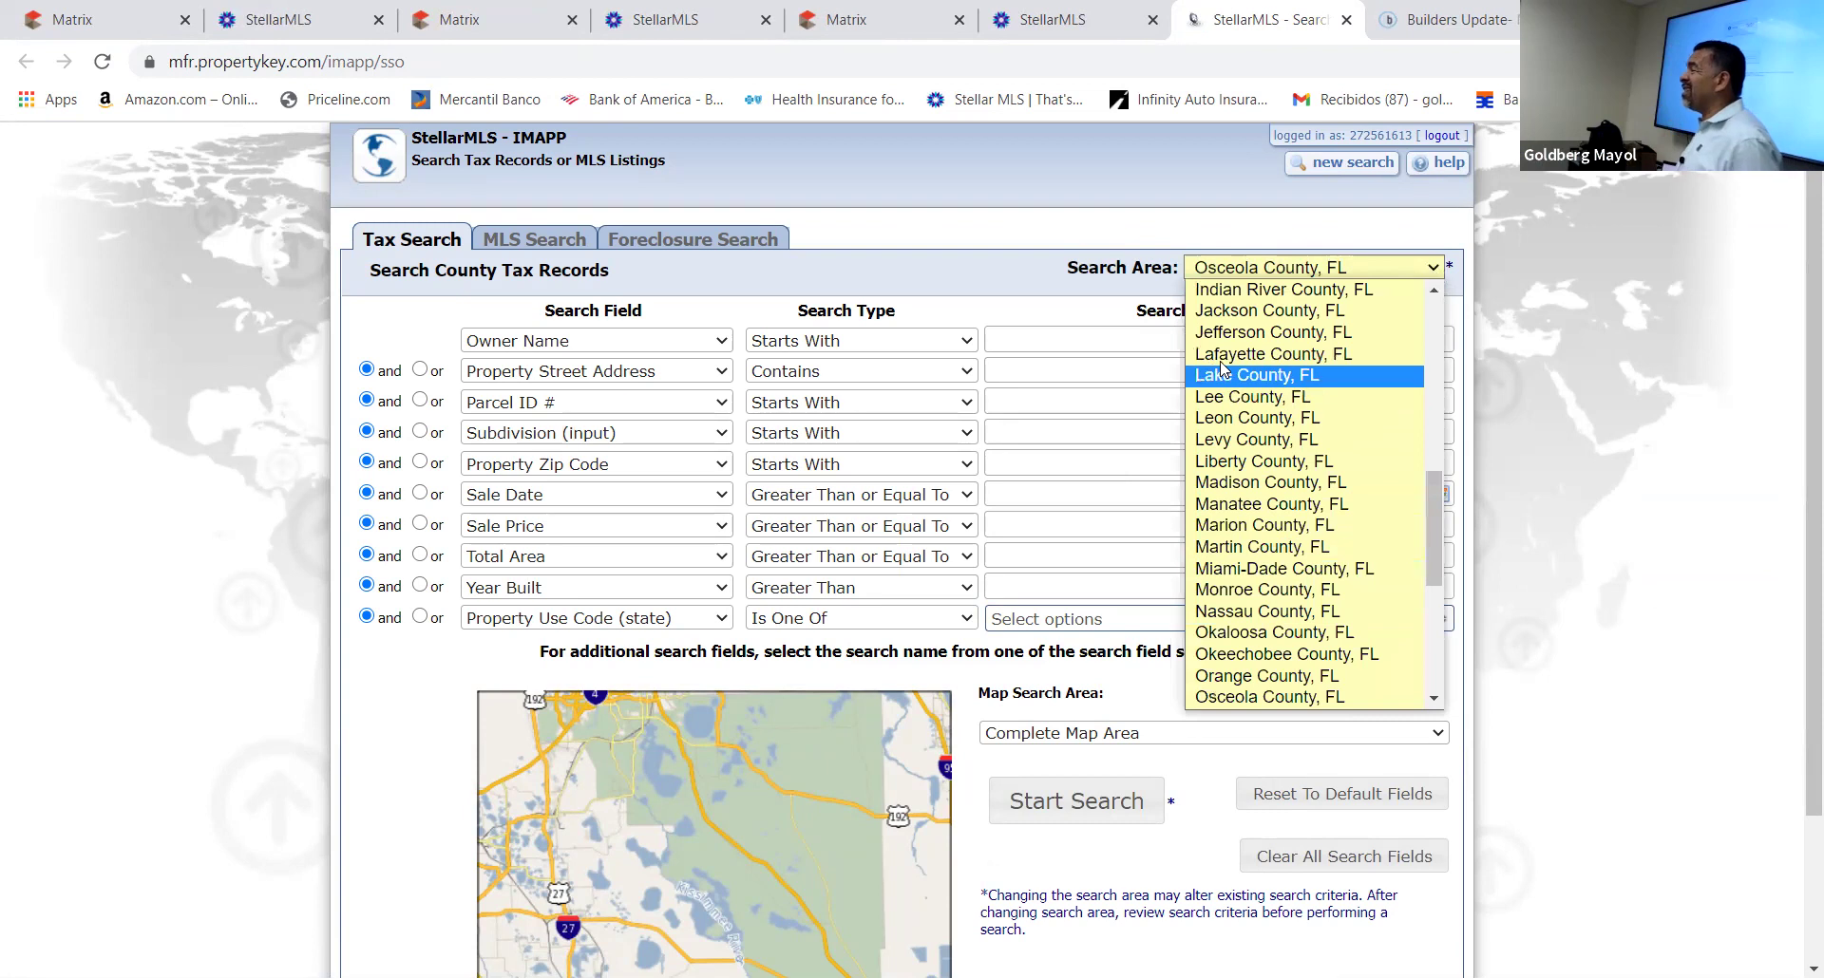
scroll(1438, 557, "down", 1)
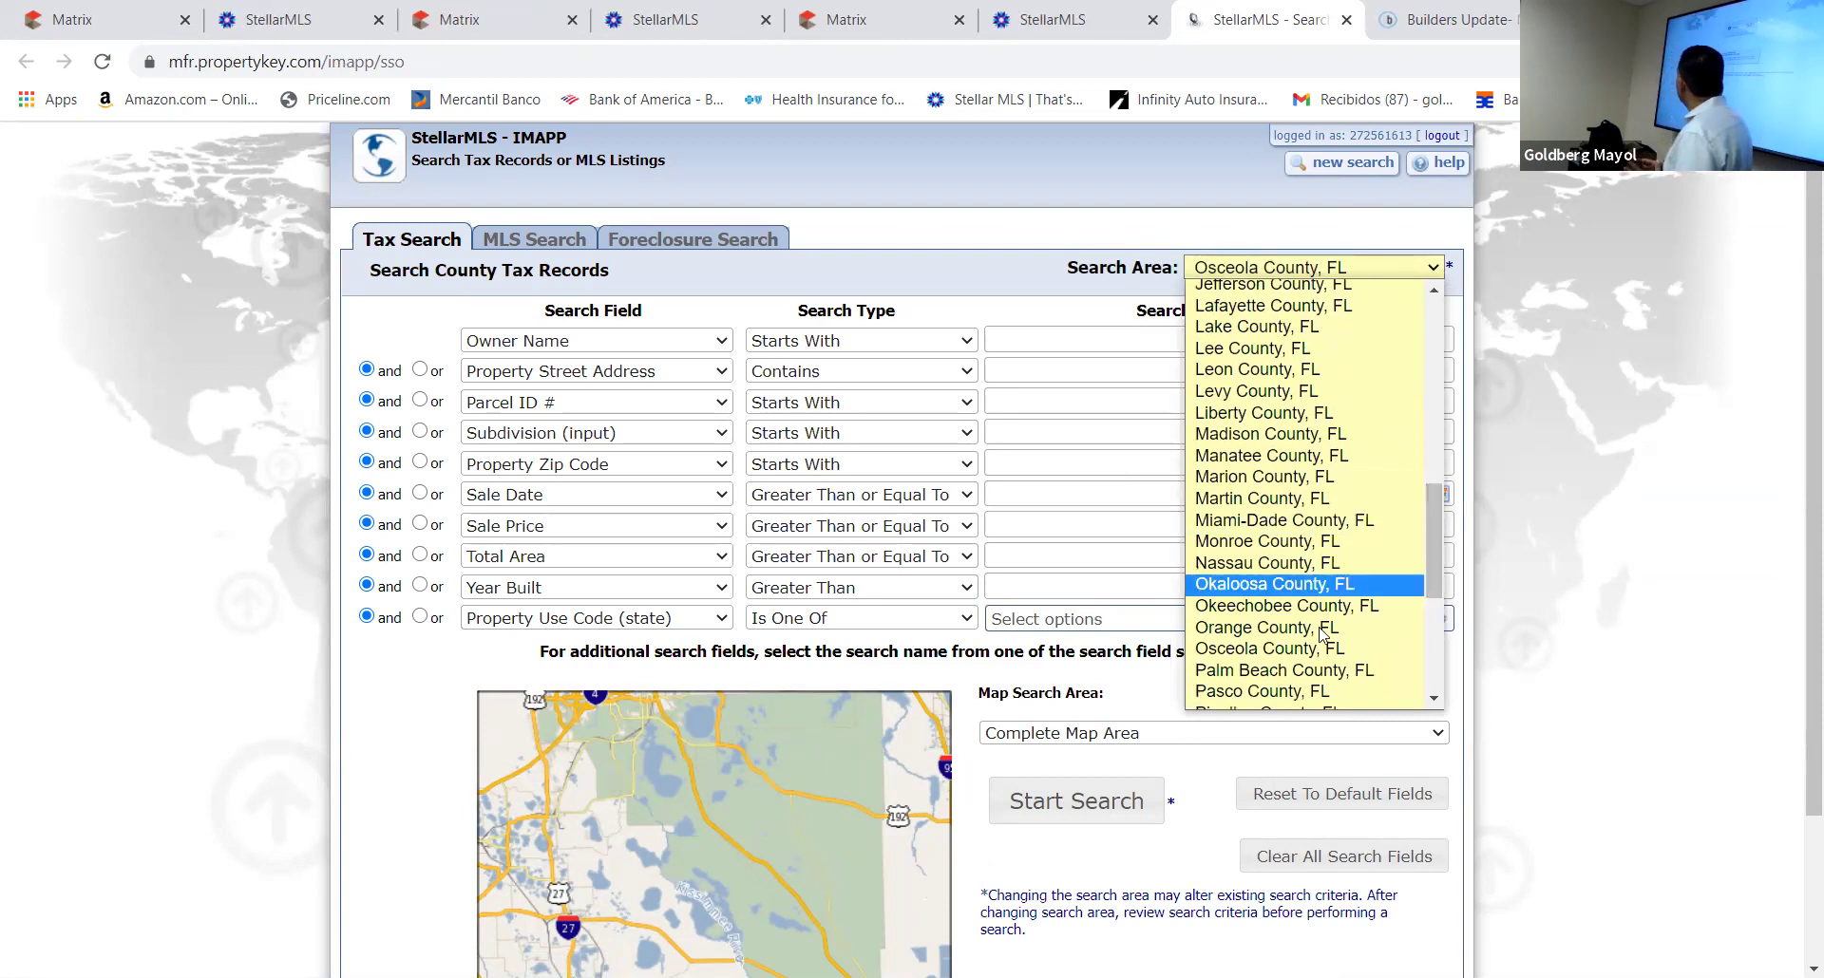
left_click(1280, 628)
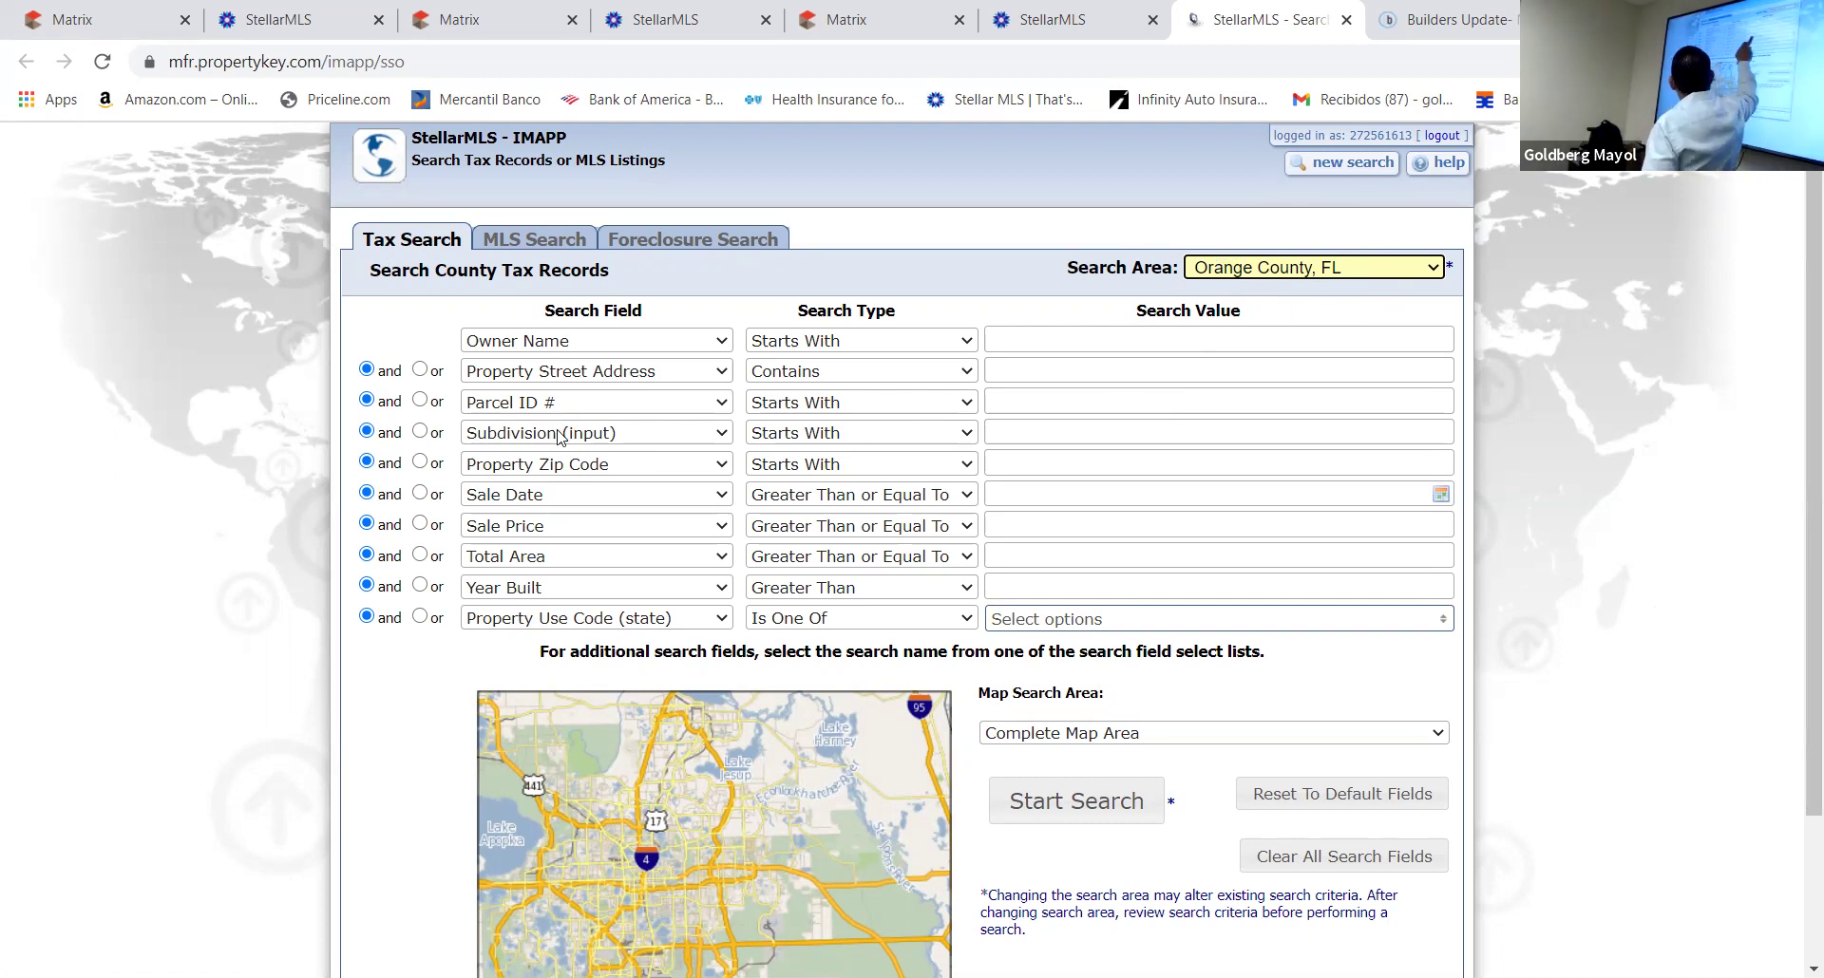
Search the county tax records for the subdivision PEPPER MILL in property zip code 32837
left_click(1058, 462)
type("32837")
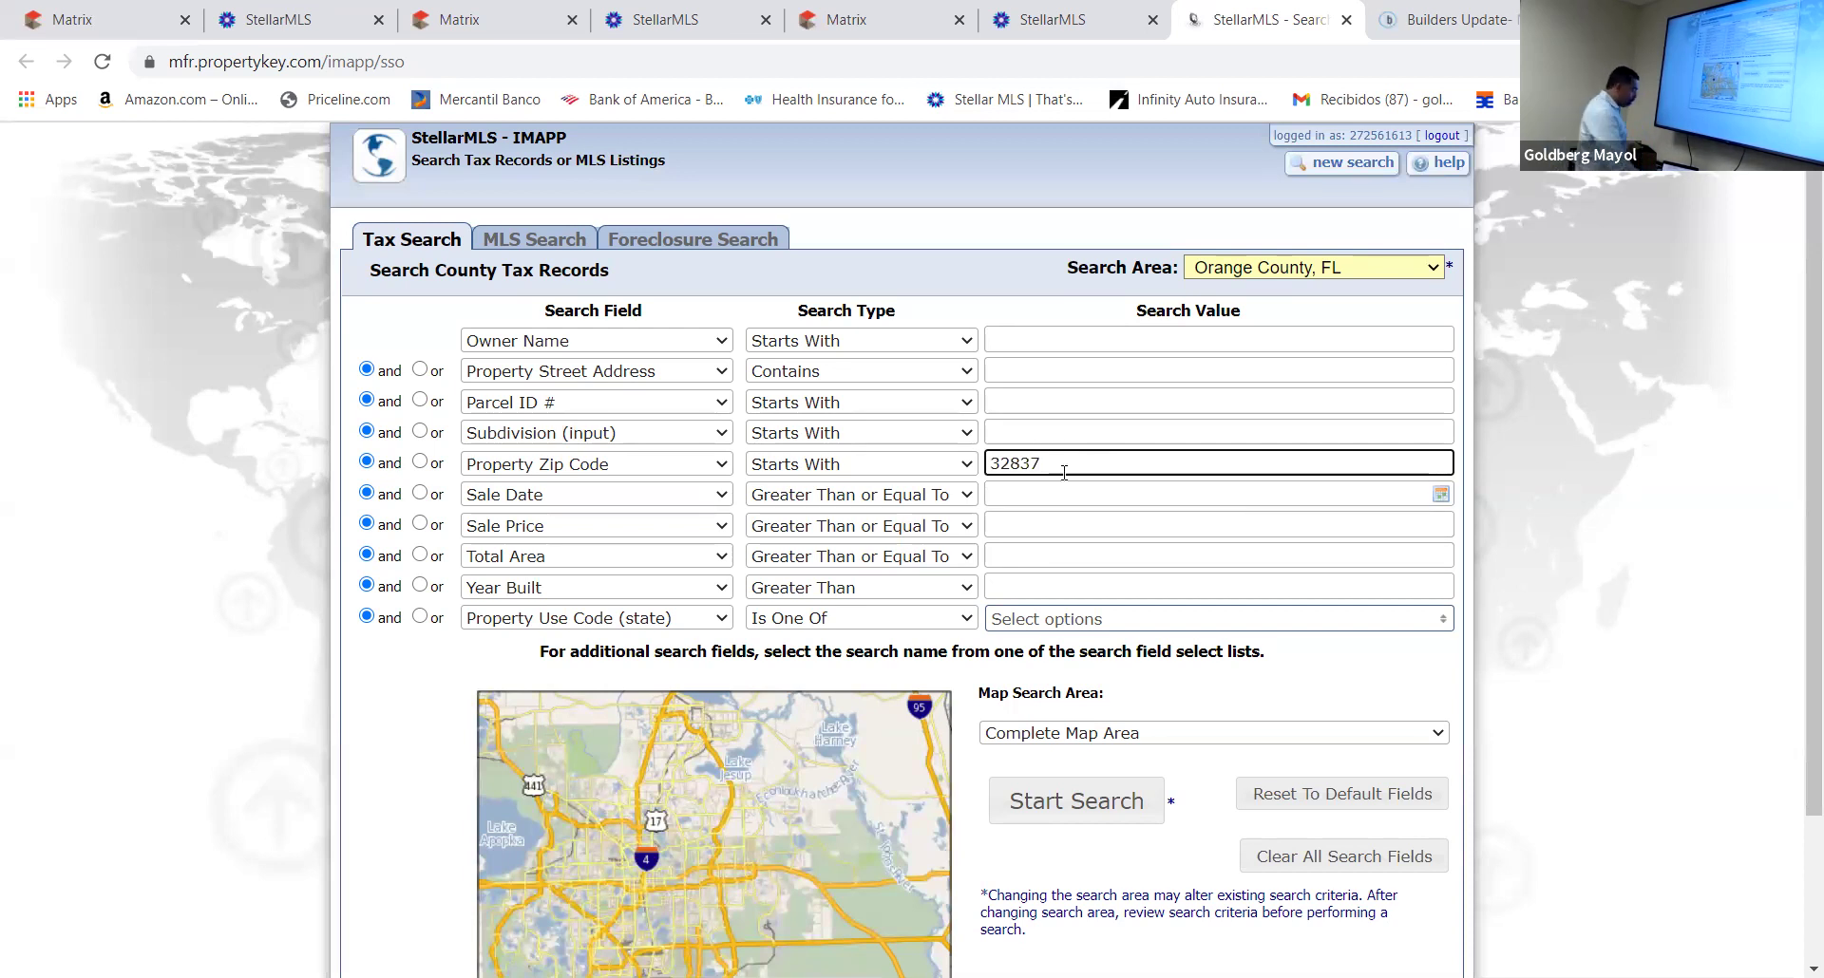
left_click(1020, 429)
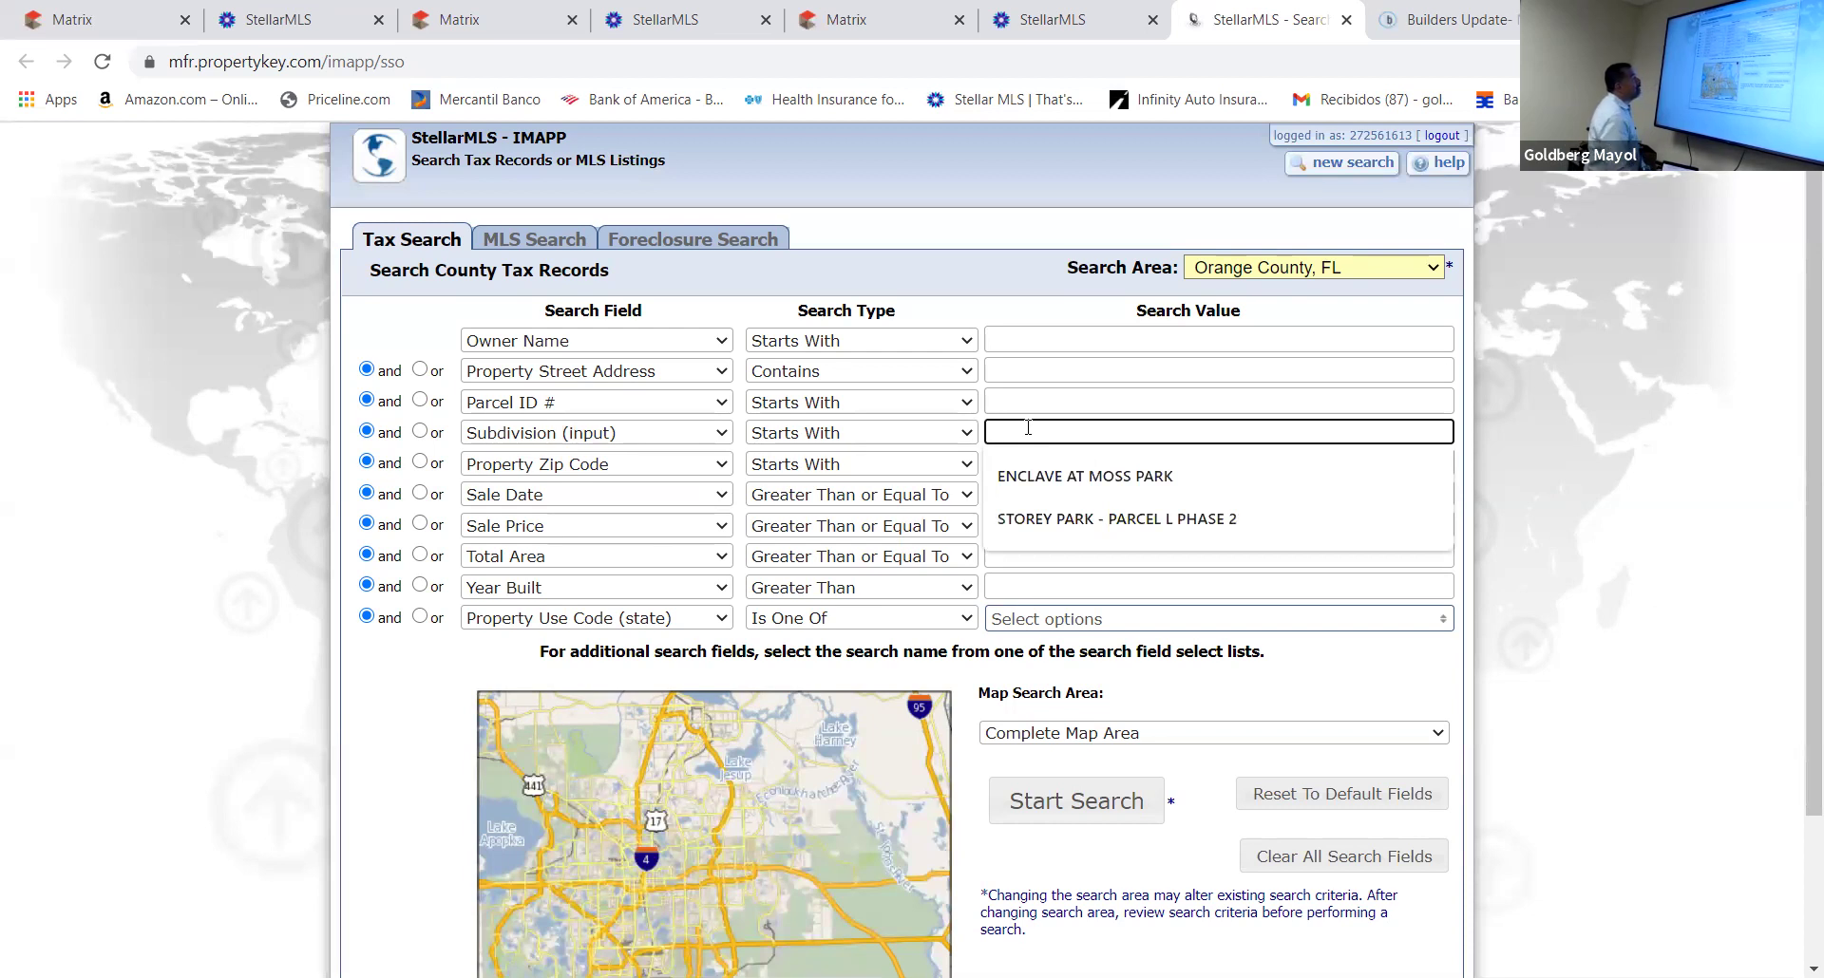
type("PEP")
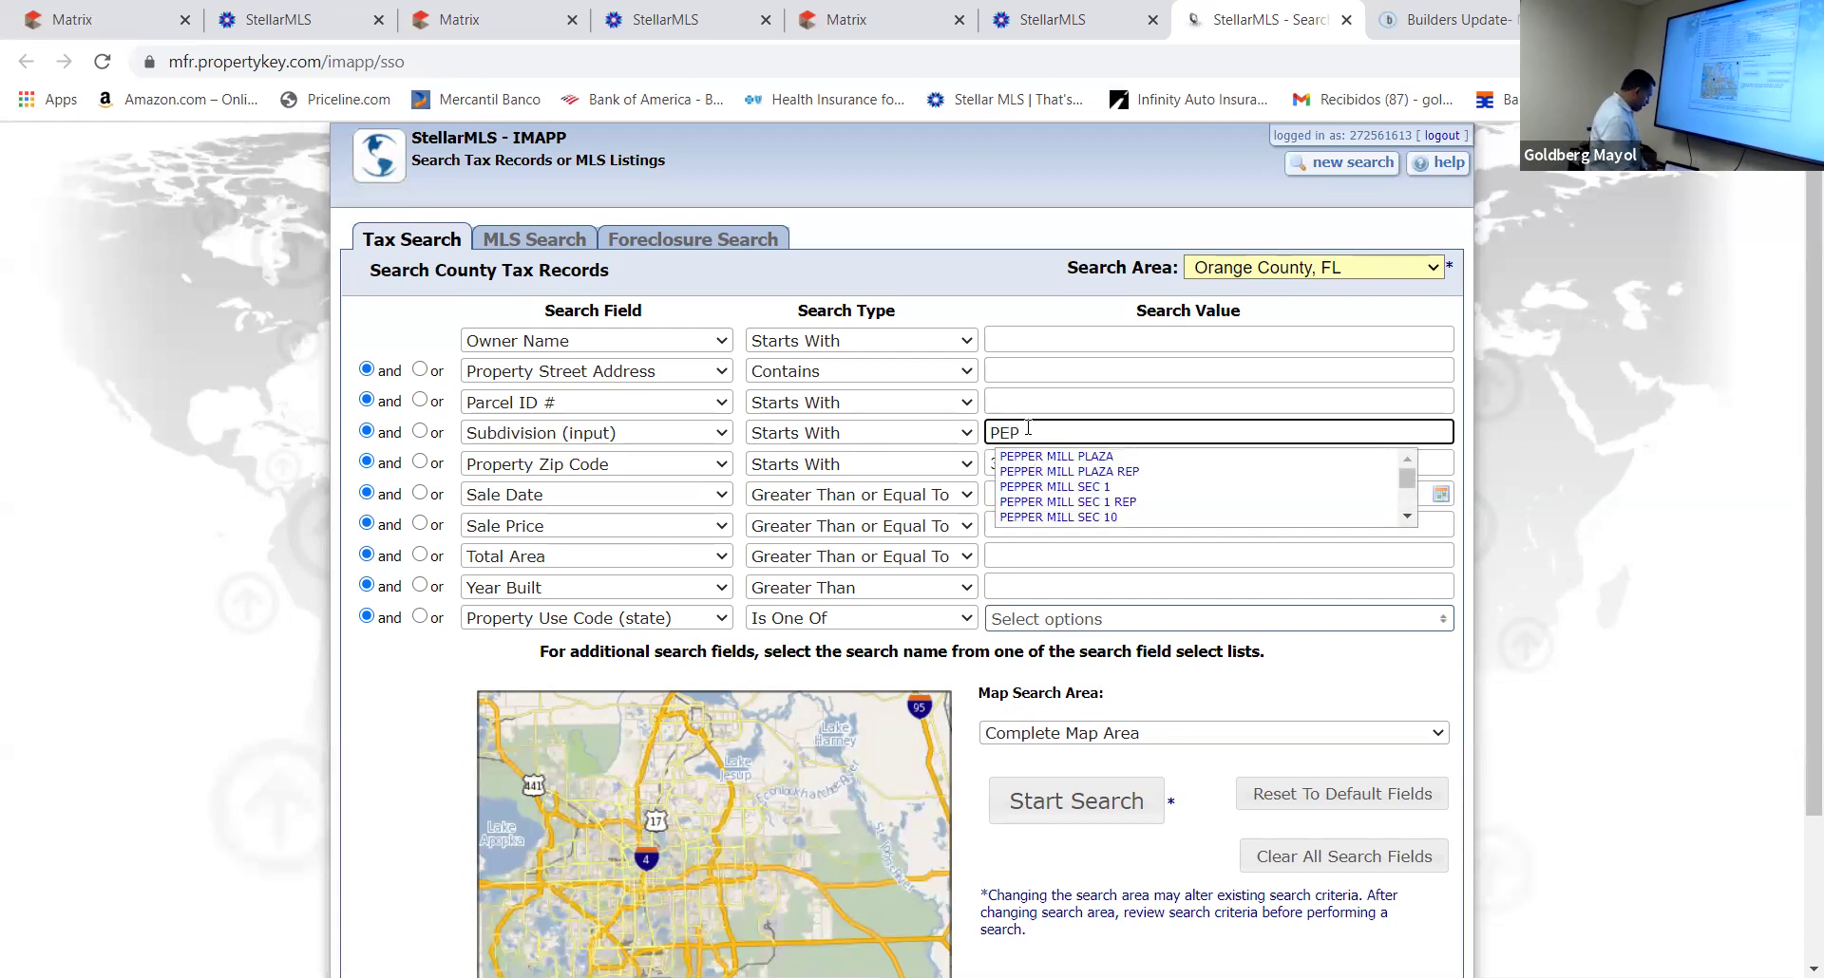
key("Escape")
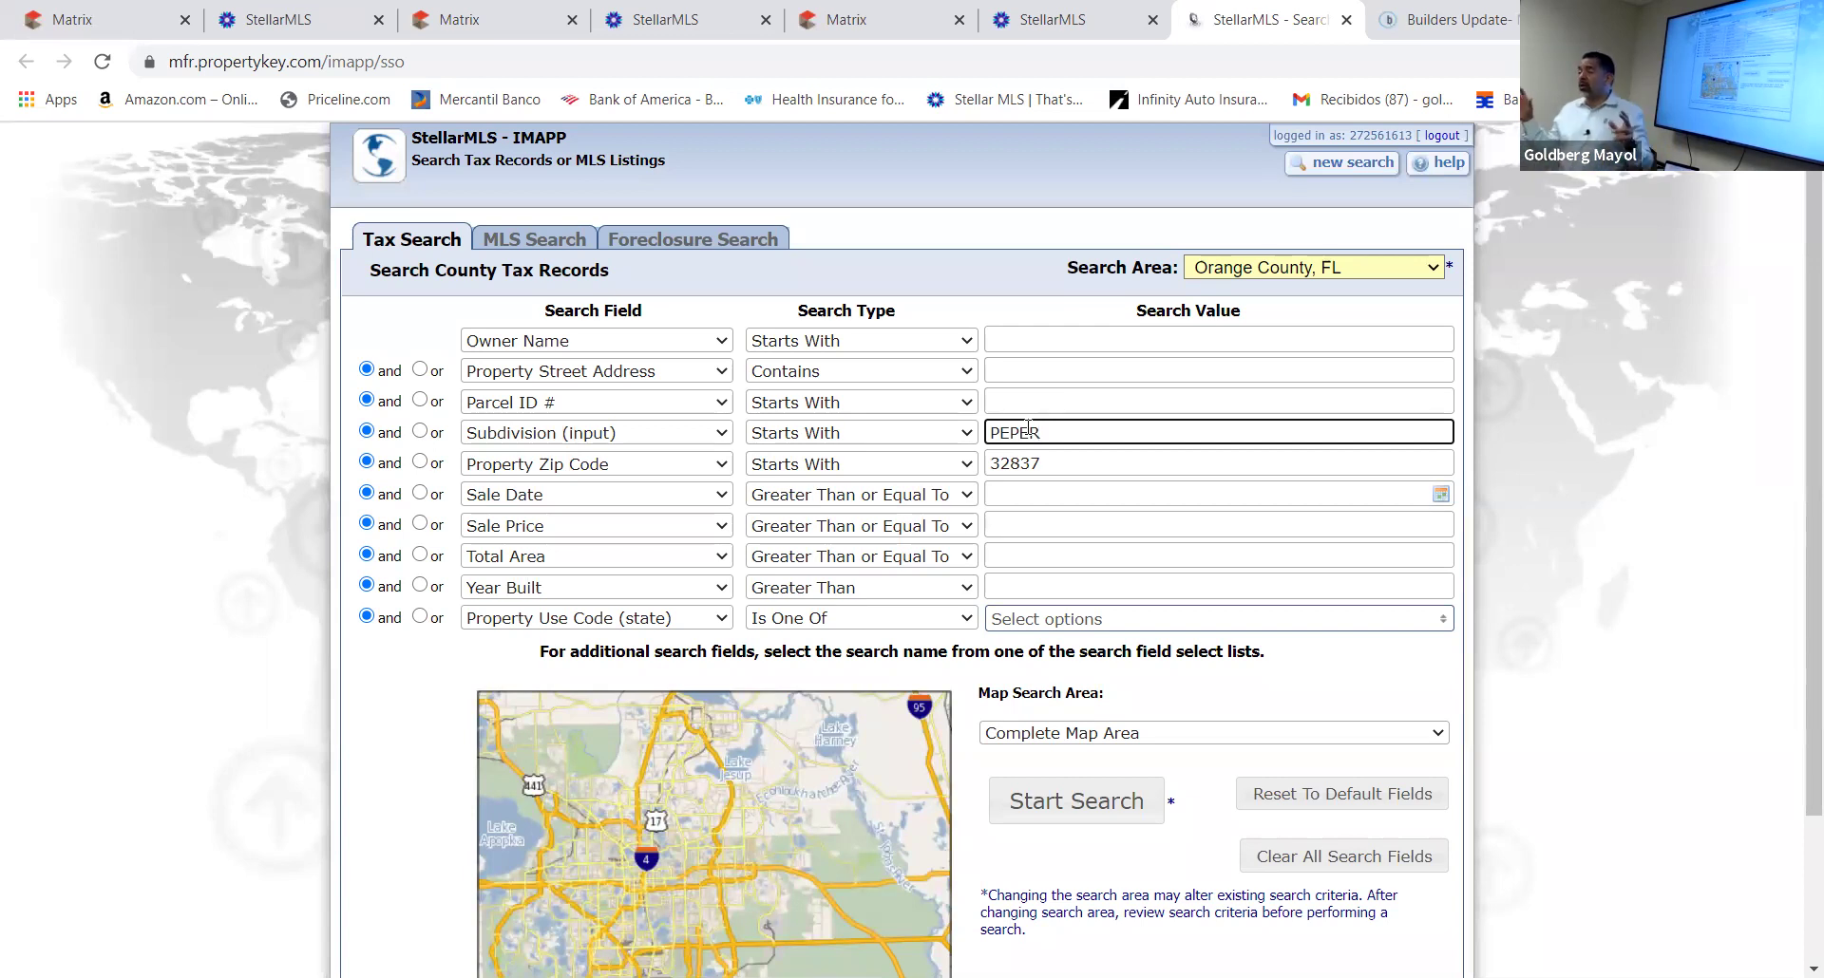
key("BackSpace")
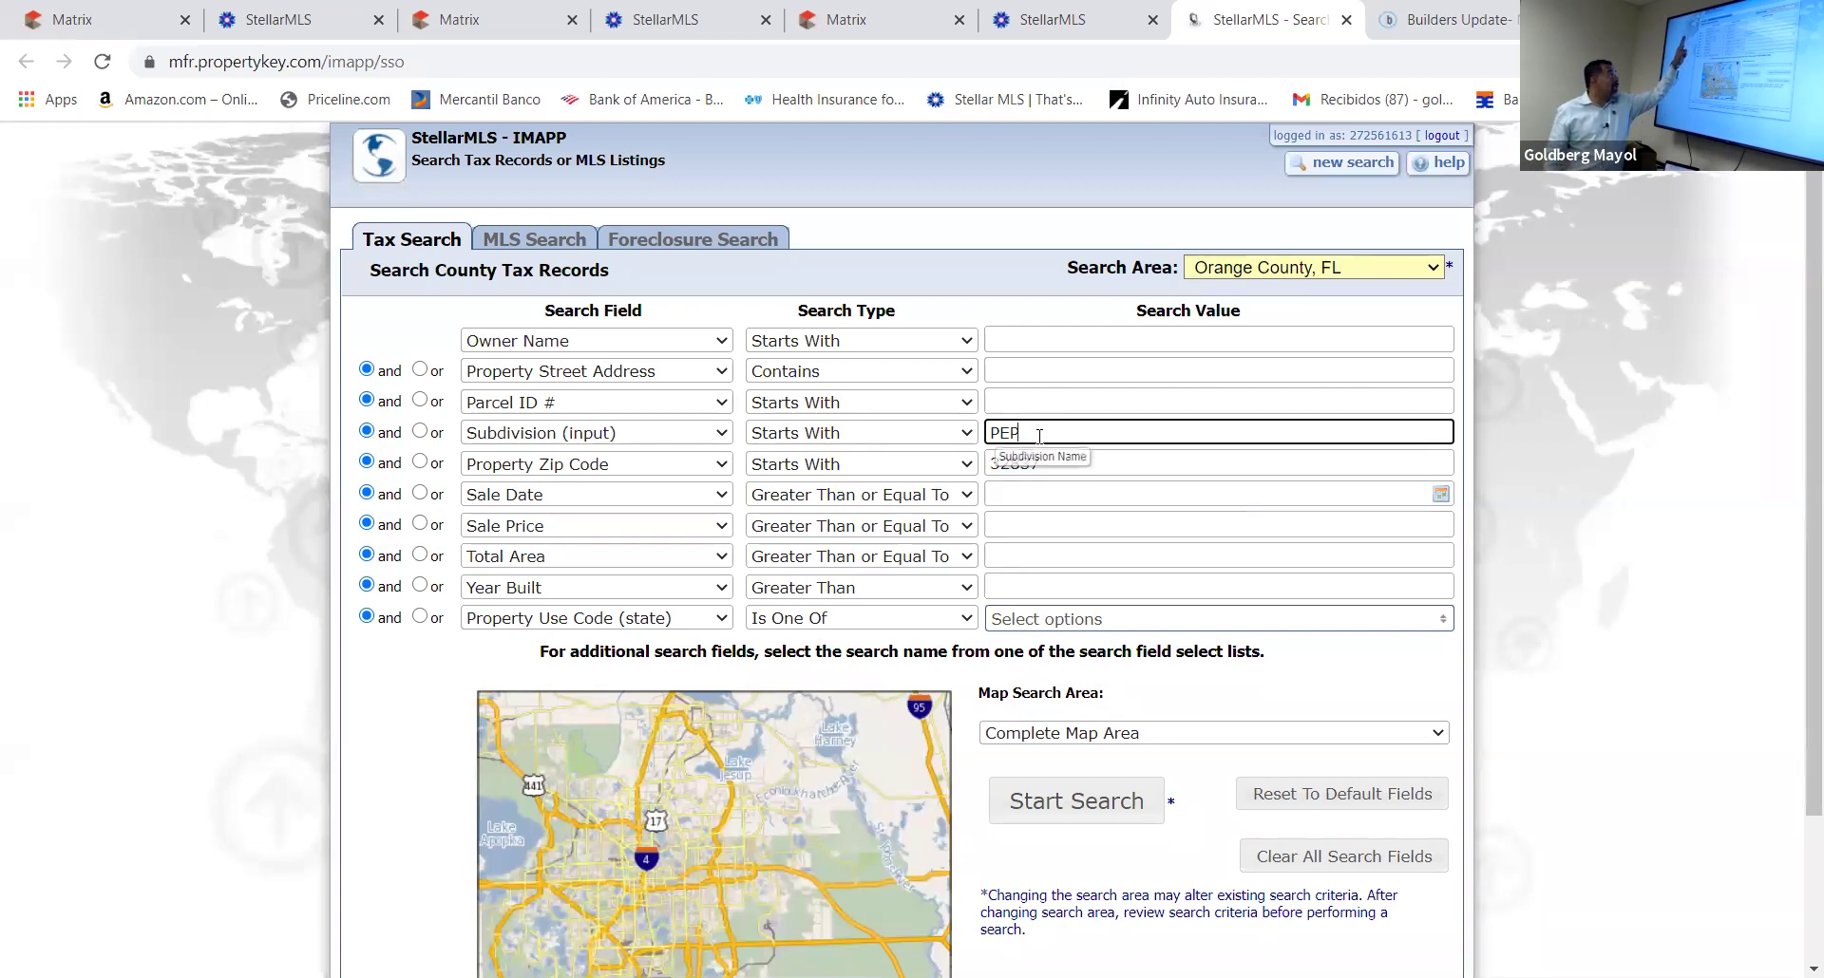
type("P")
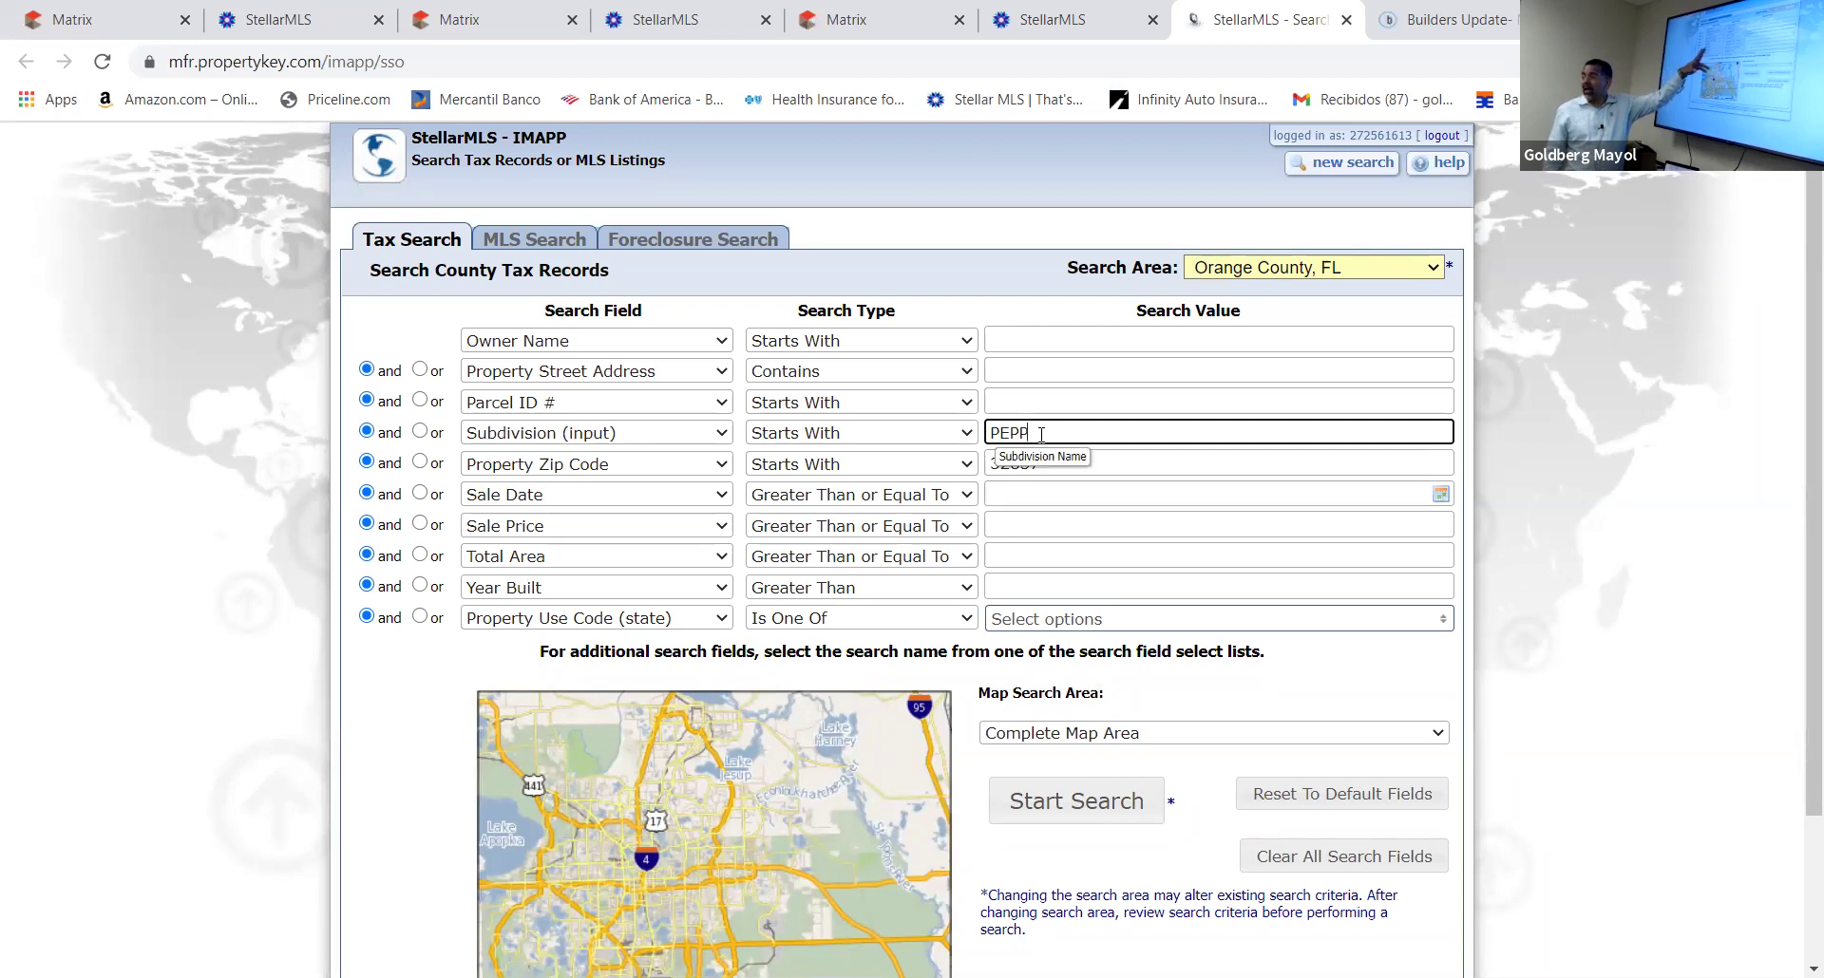
type("ER")
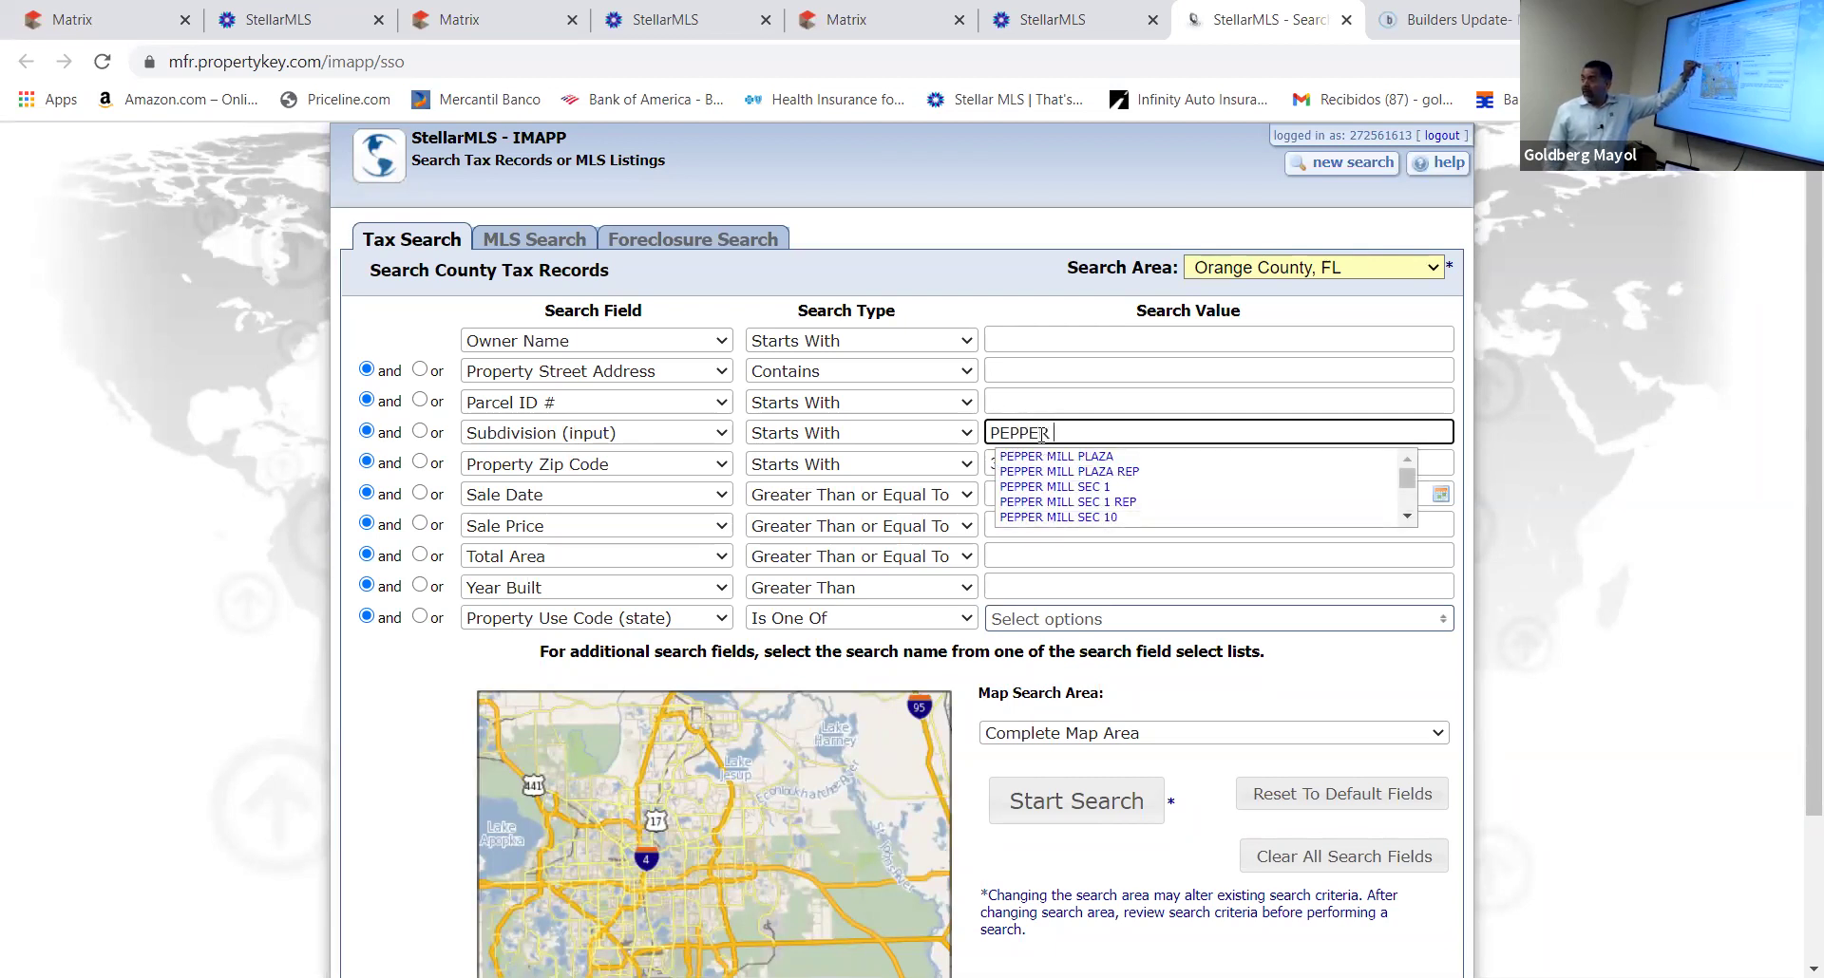
type(" MILL")
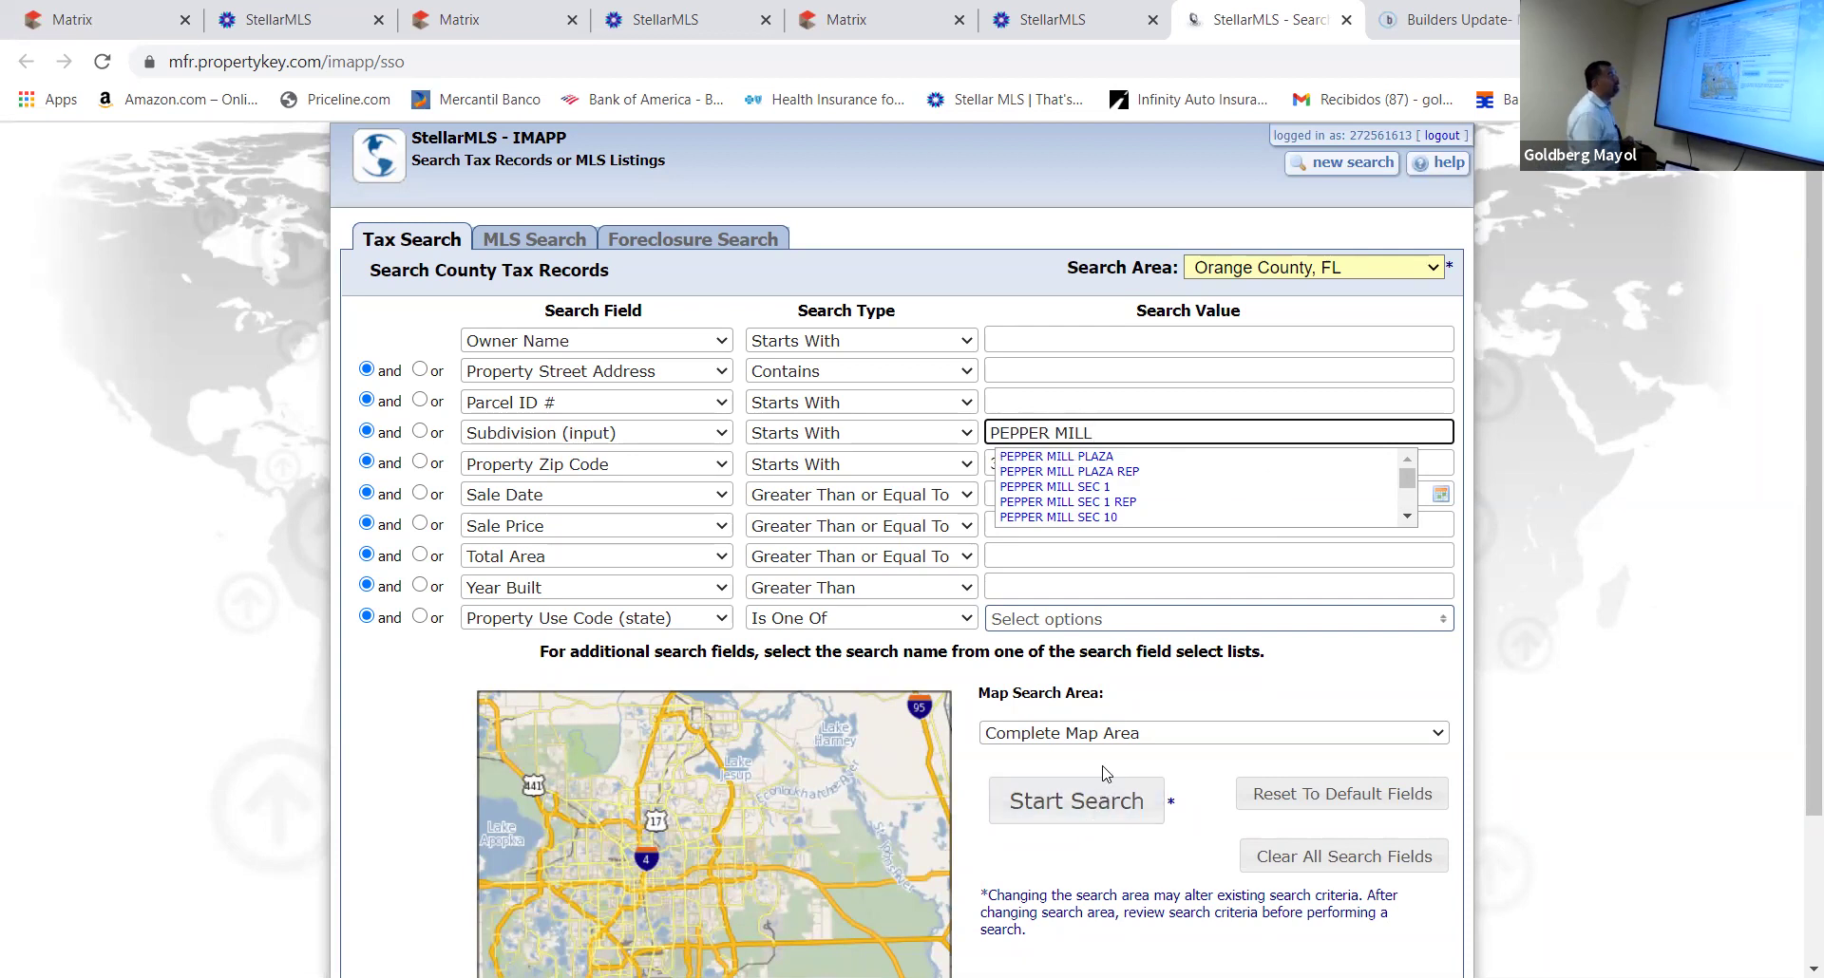
left_click(1079, 804)
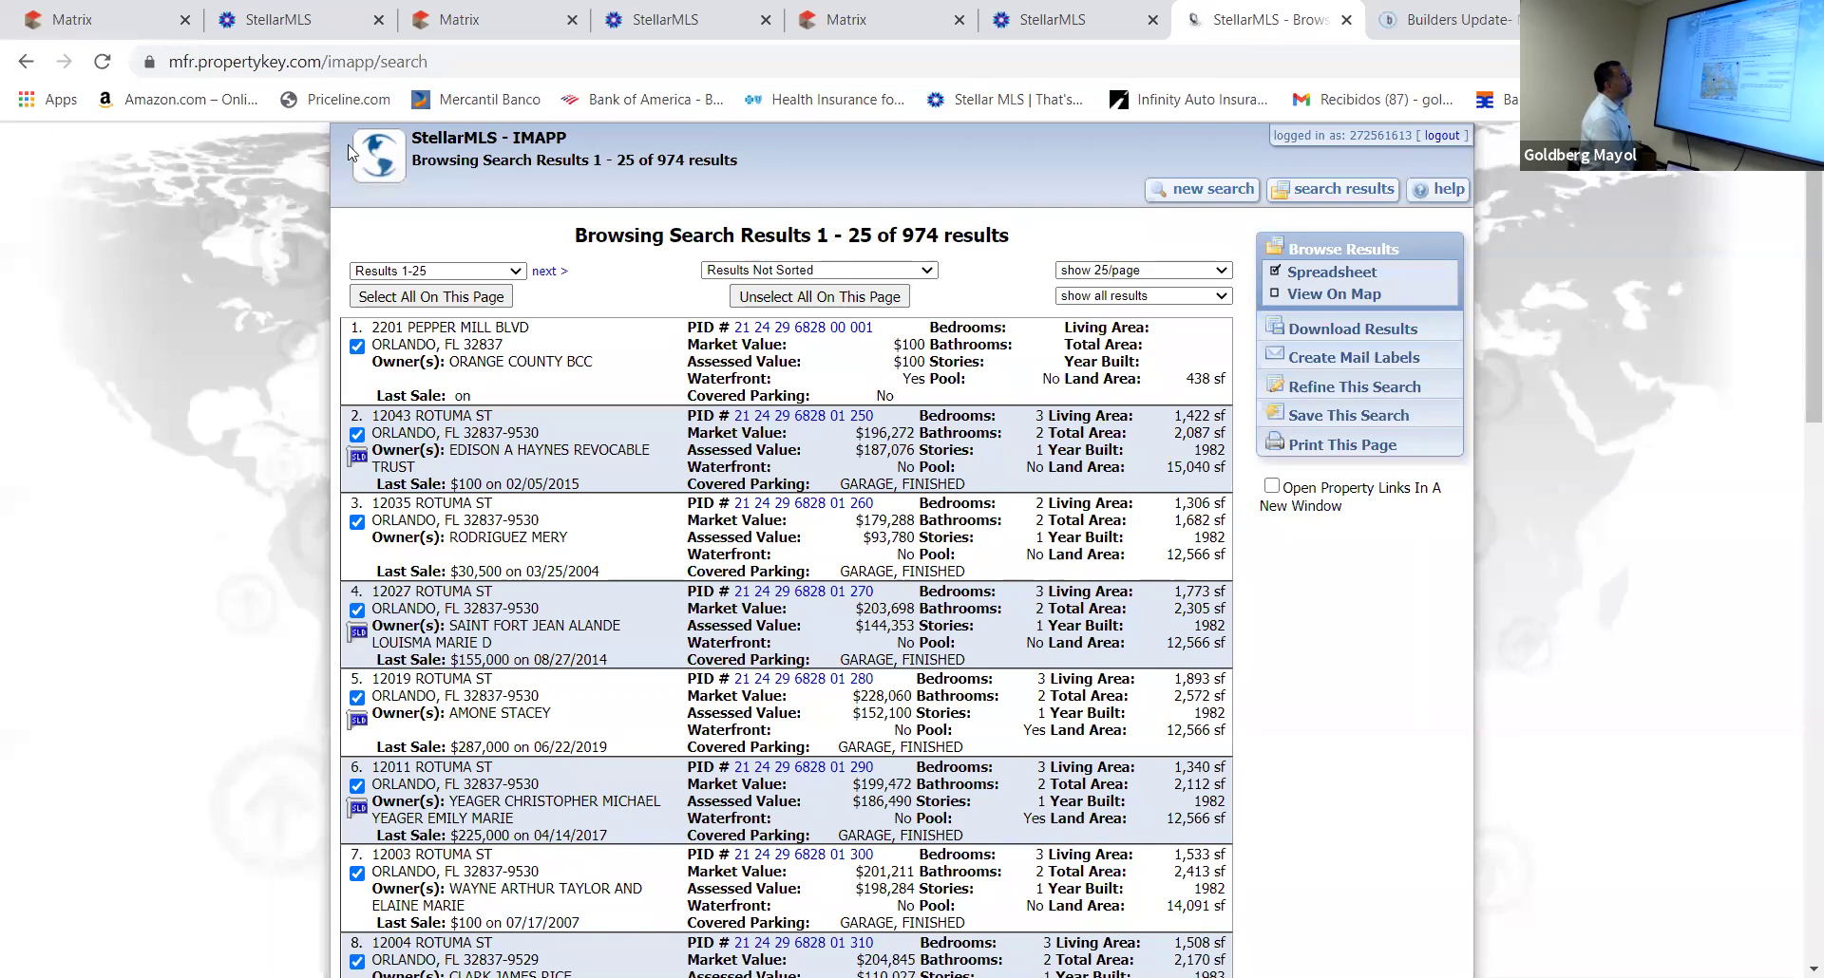
Return to the tax search form, replace the subdivision with CAPR and run the search again
left_click(29, 62)
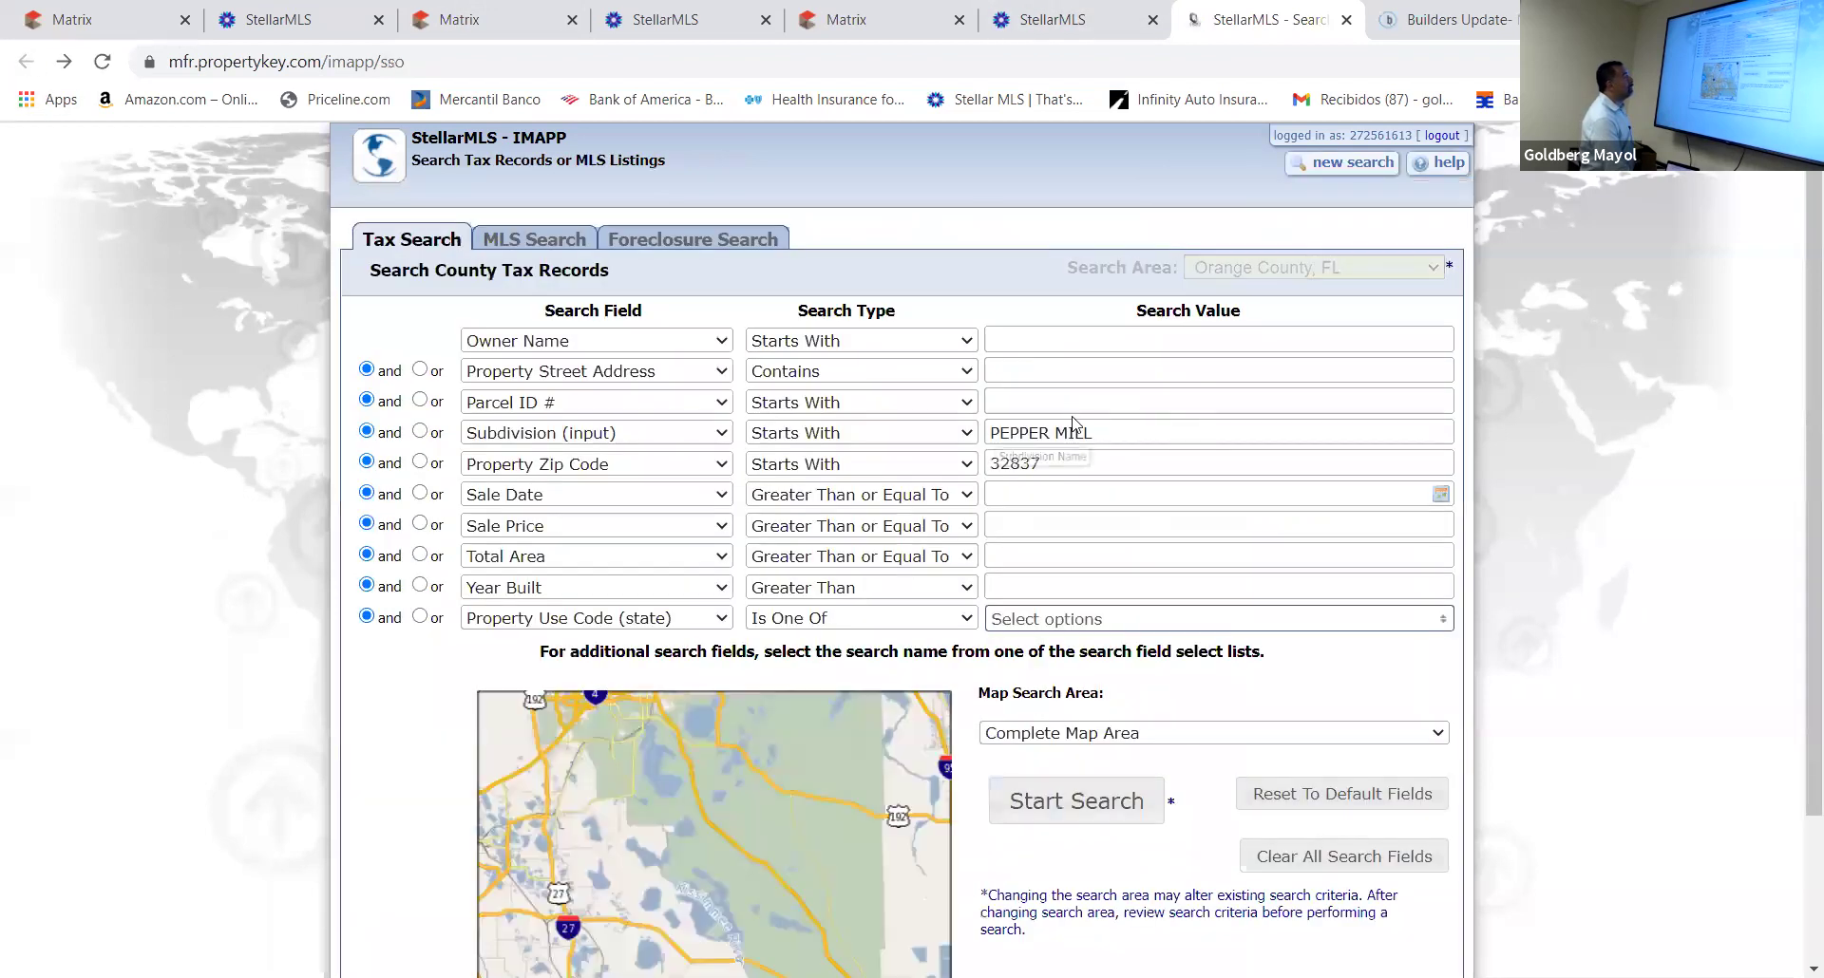
left_click(1103, 430)
key("BackSpace")
key("BackSpace")
key("BackSpace")
key("BackSpace")
key("BackSpace")
key("BackSpace")
key("BackSpace")
key("BackSpace")
key("BackSpace")
key("BackSpace")
key("BackSpace")
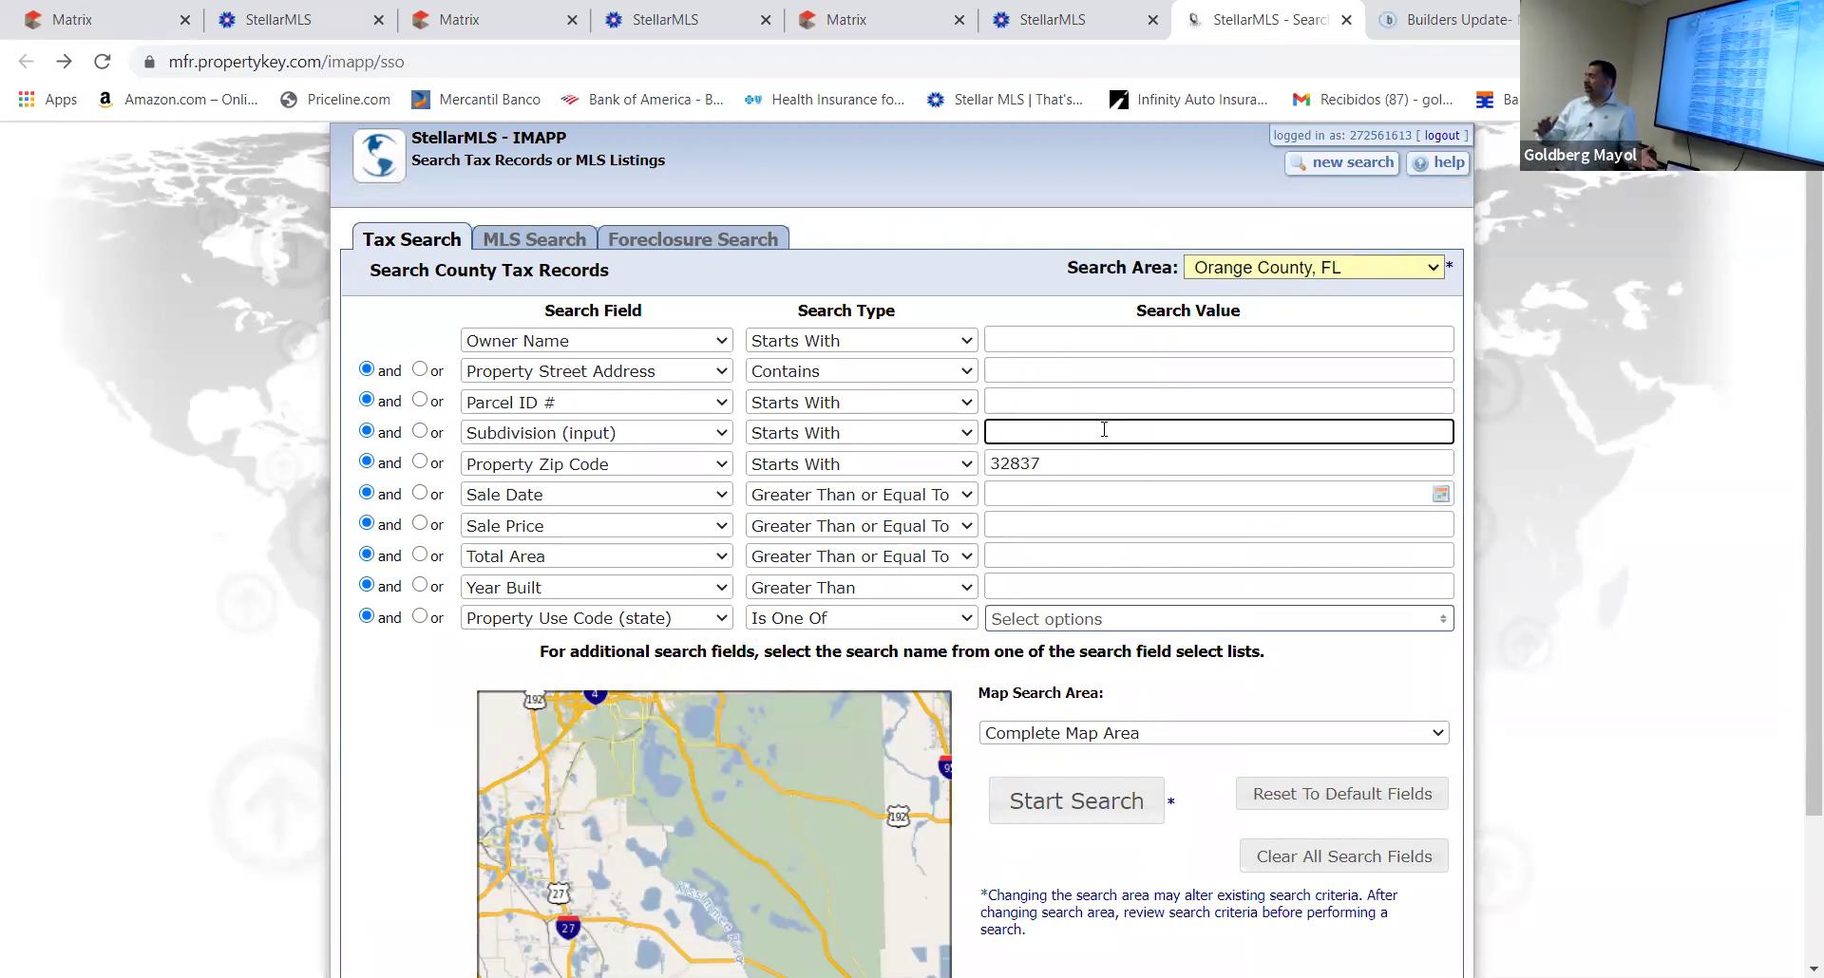
type("CAPRI")
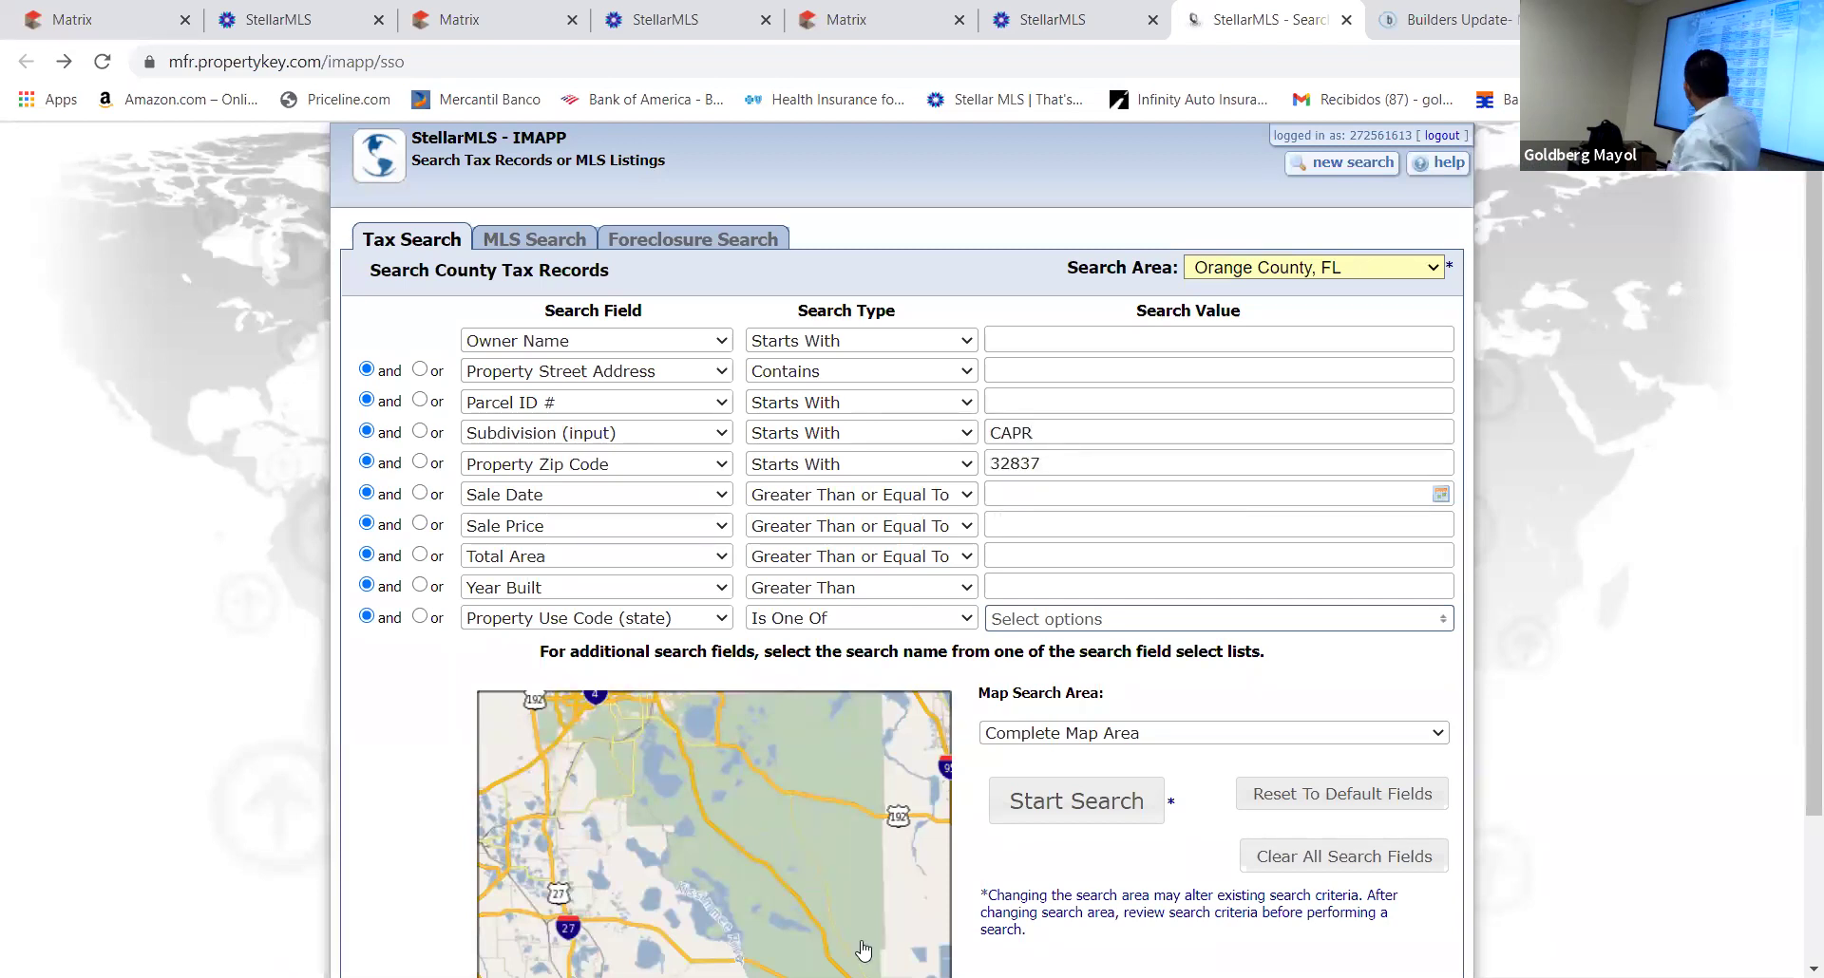
left_click(1039, 800)
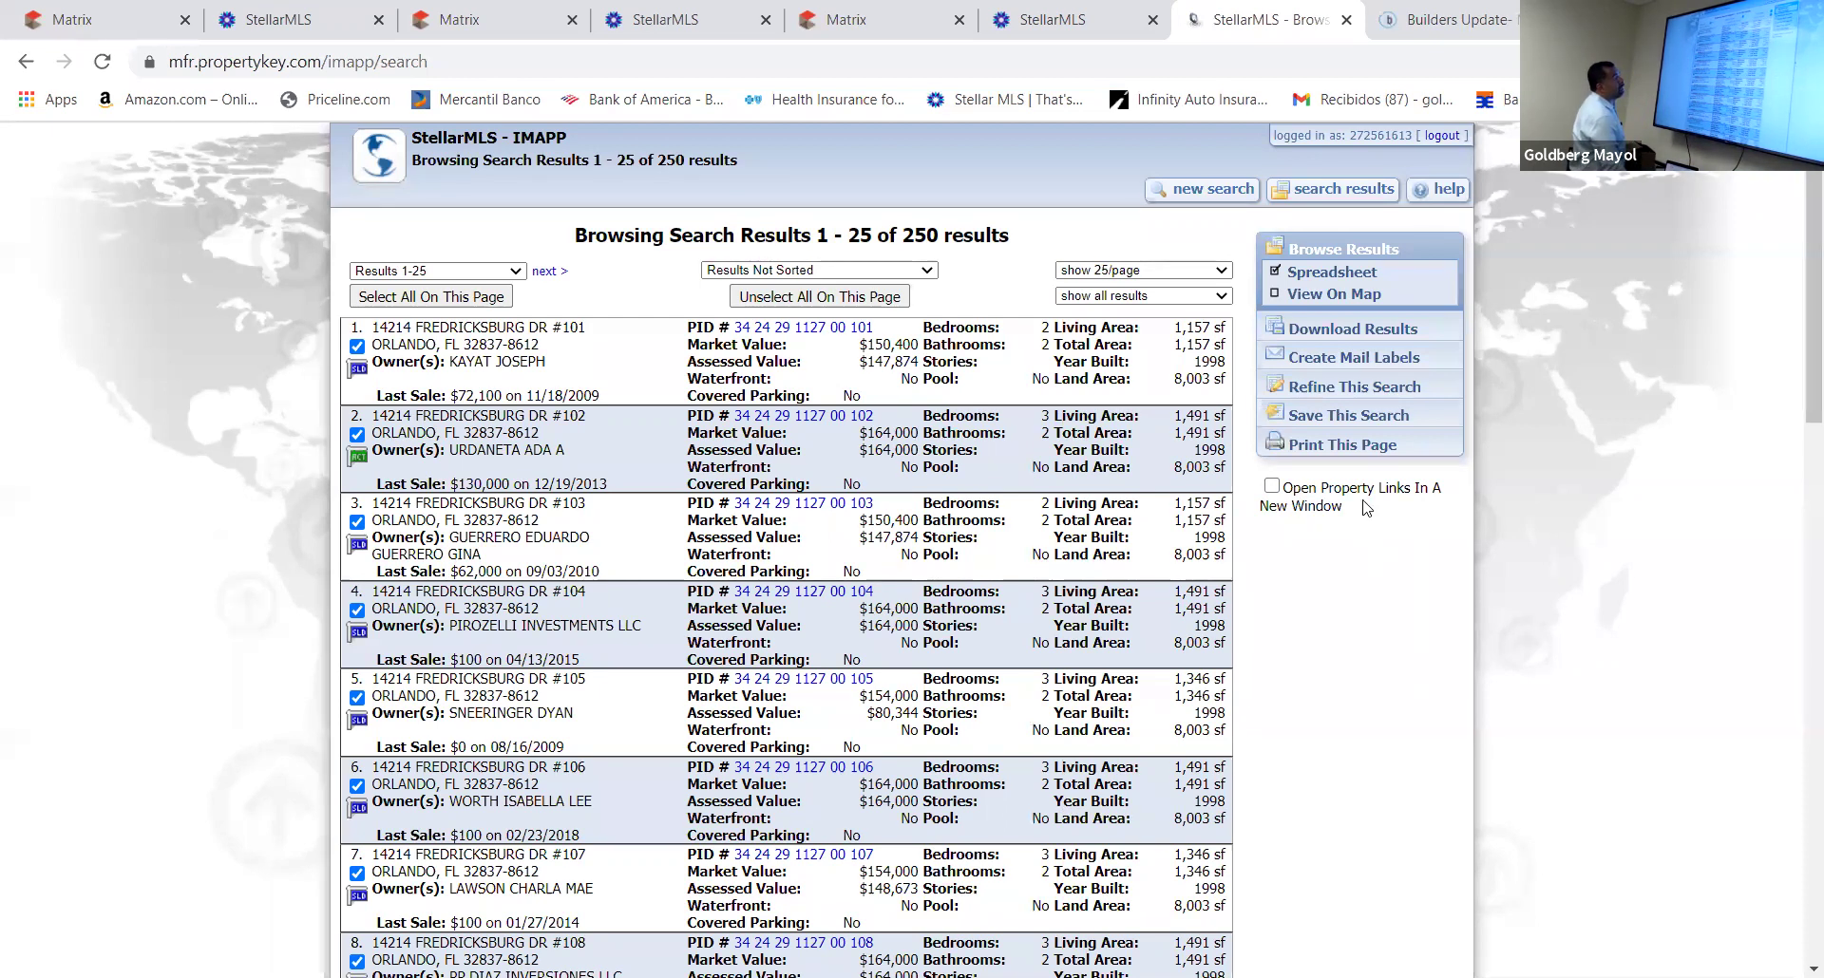
Refine the tax search by setting the subdivision to CAPRI AT HUNTERS CREEK CONDO from the suggested names
left_click(1325, 395)
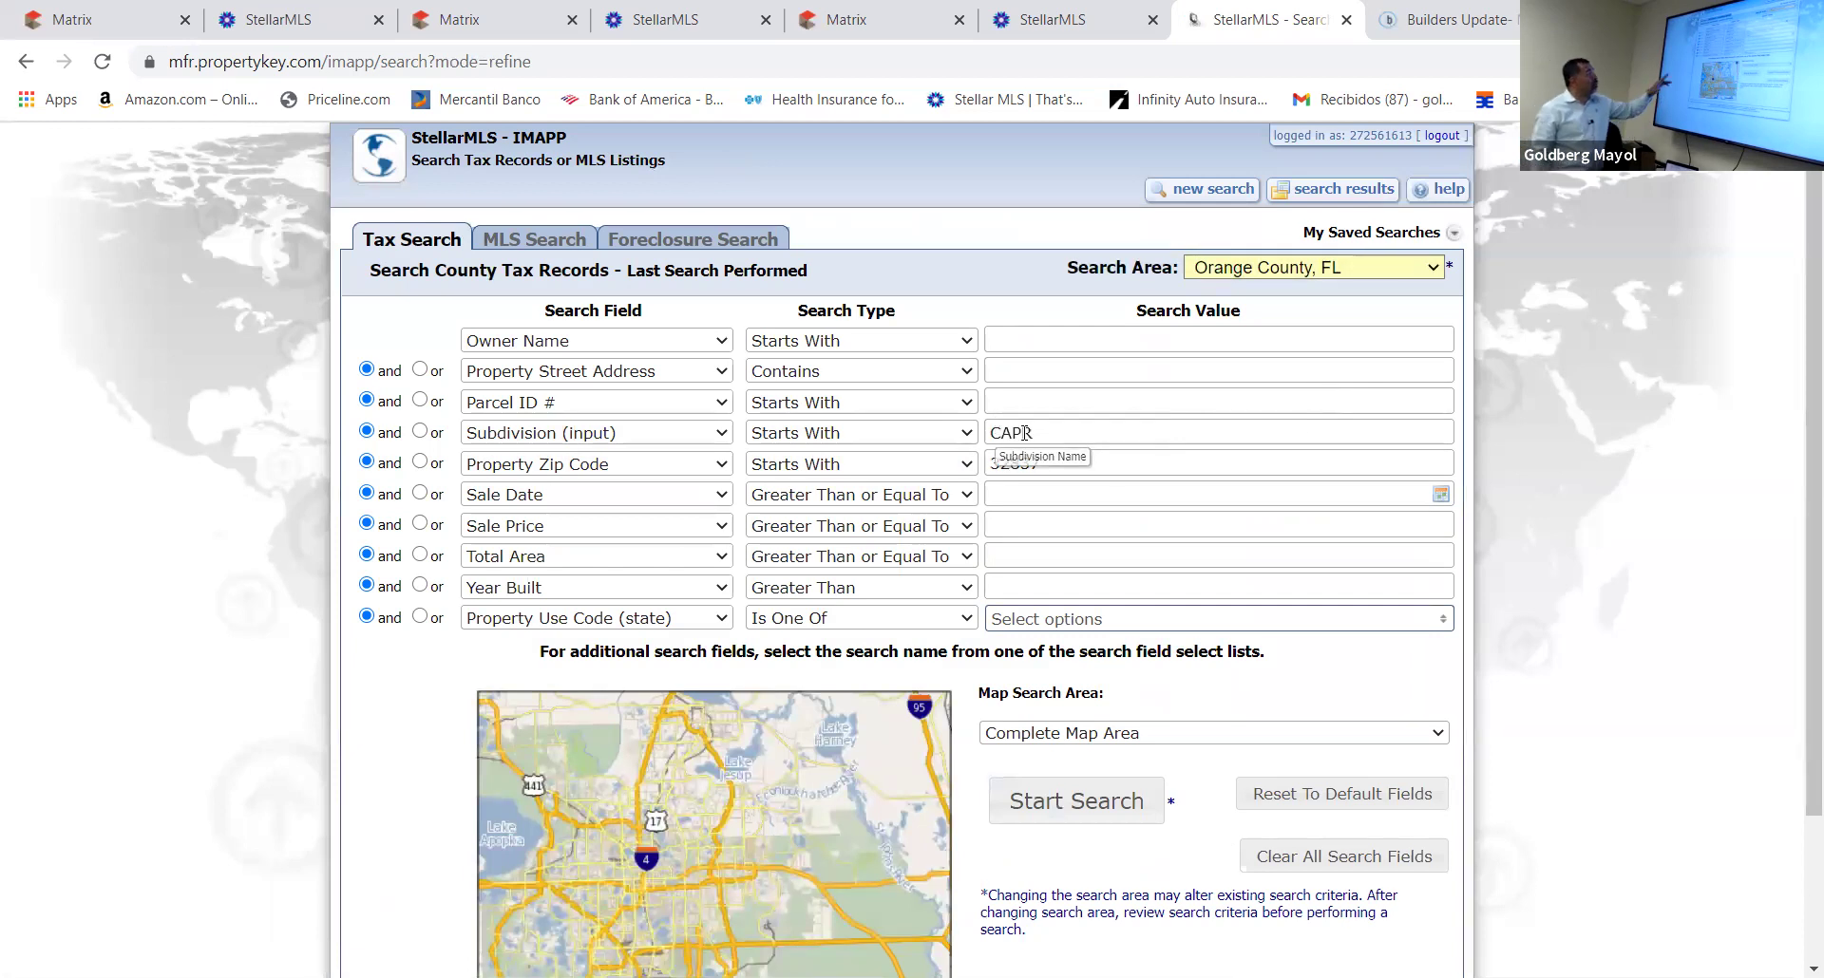
left_click(1037, 431)
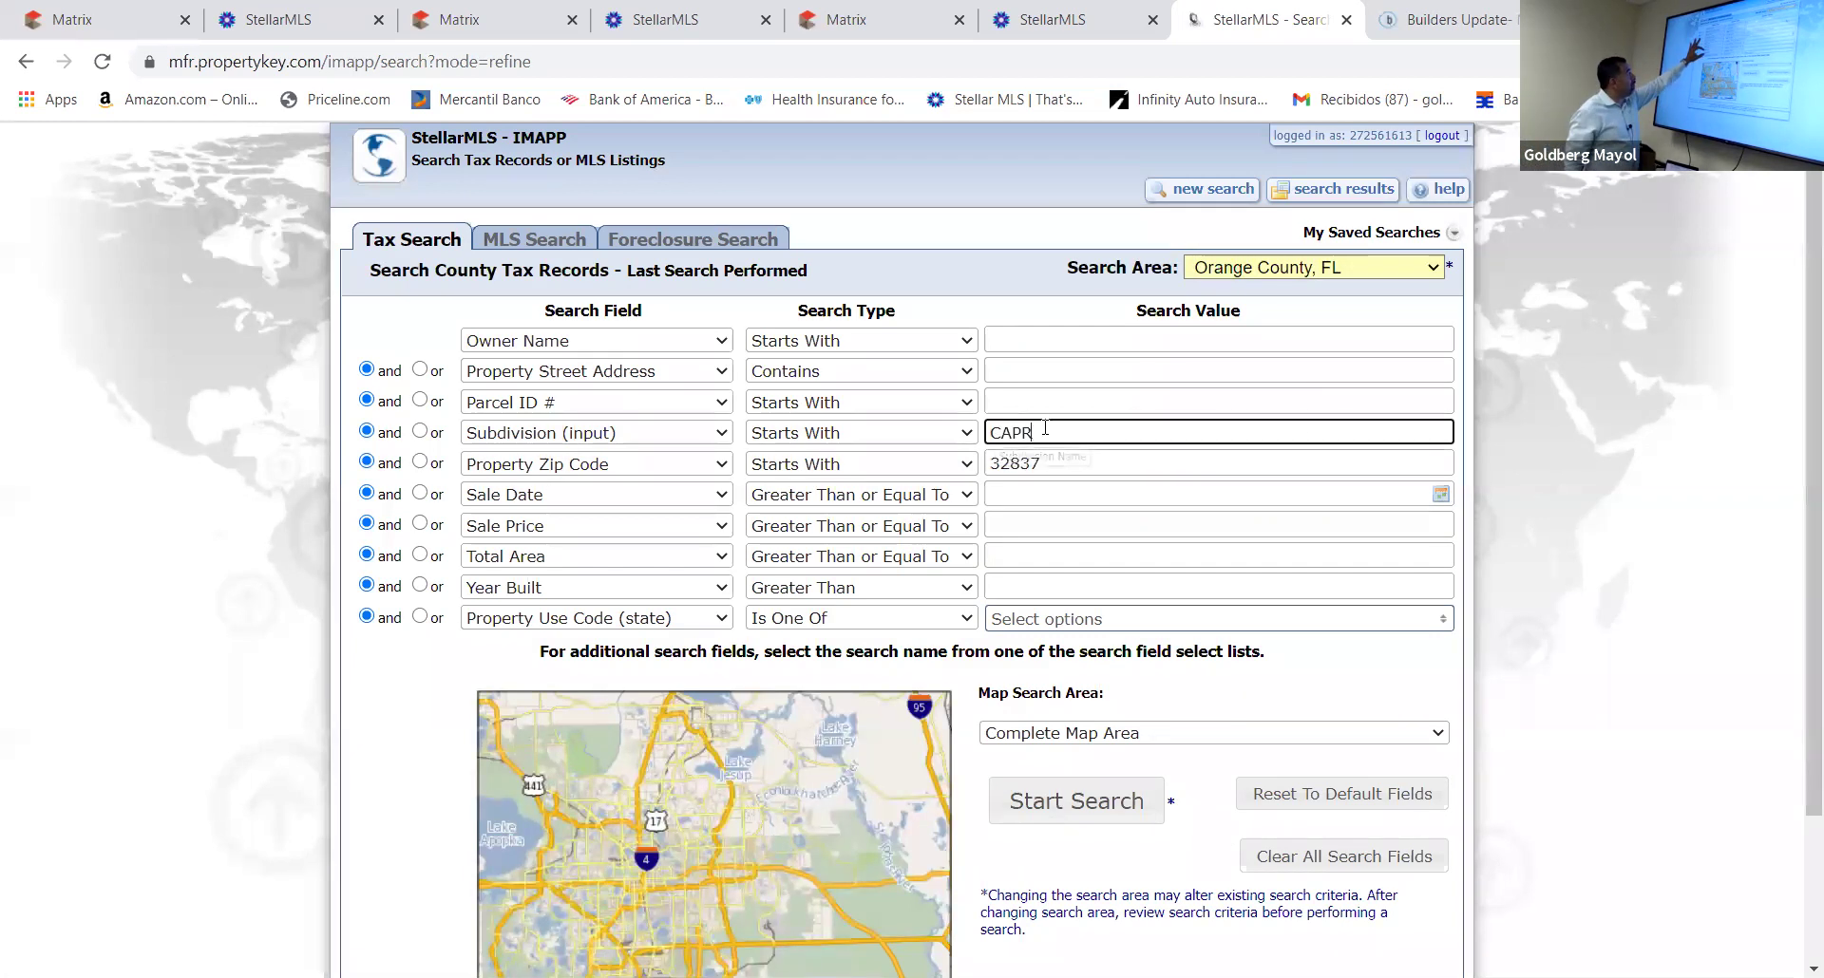
type("I")
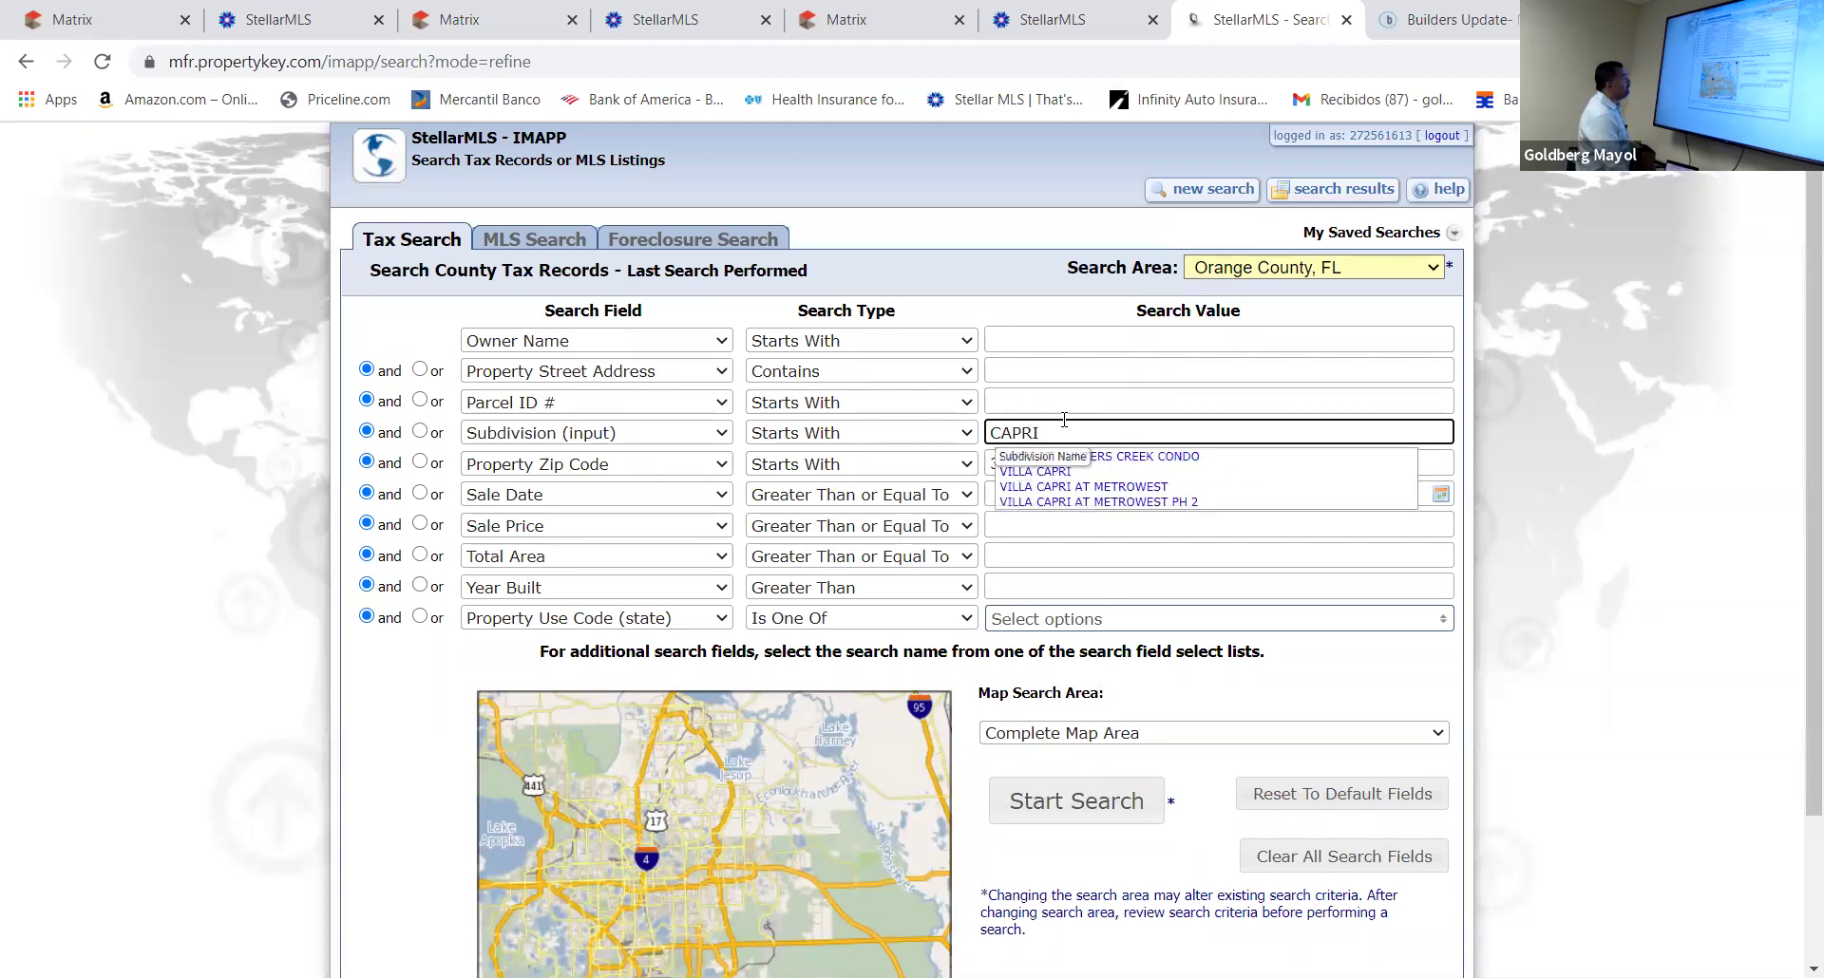
type(" AT")
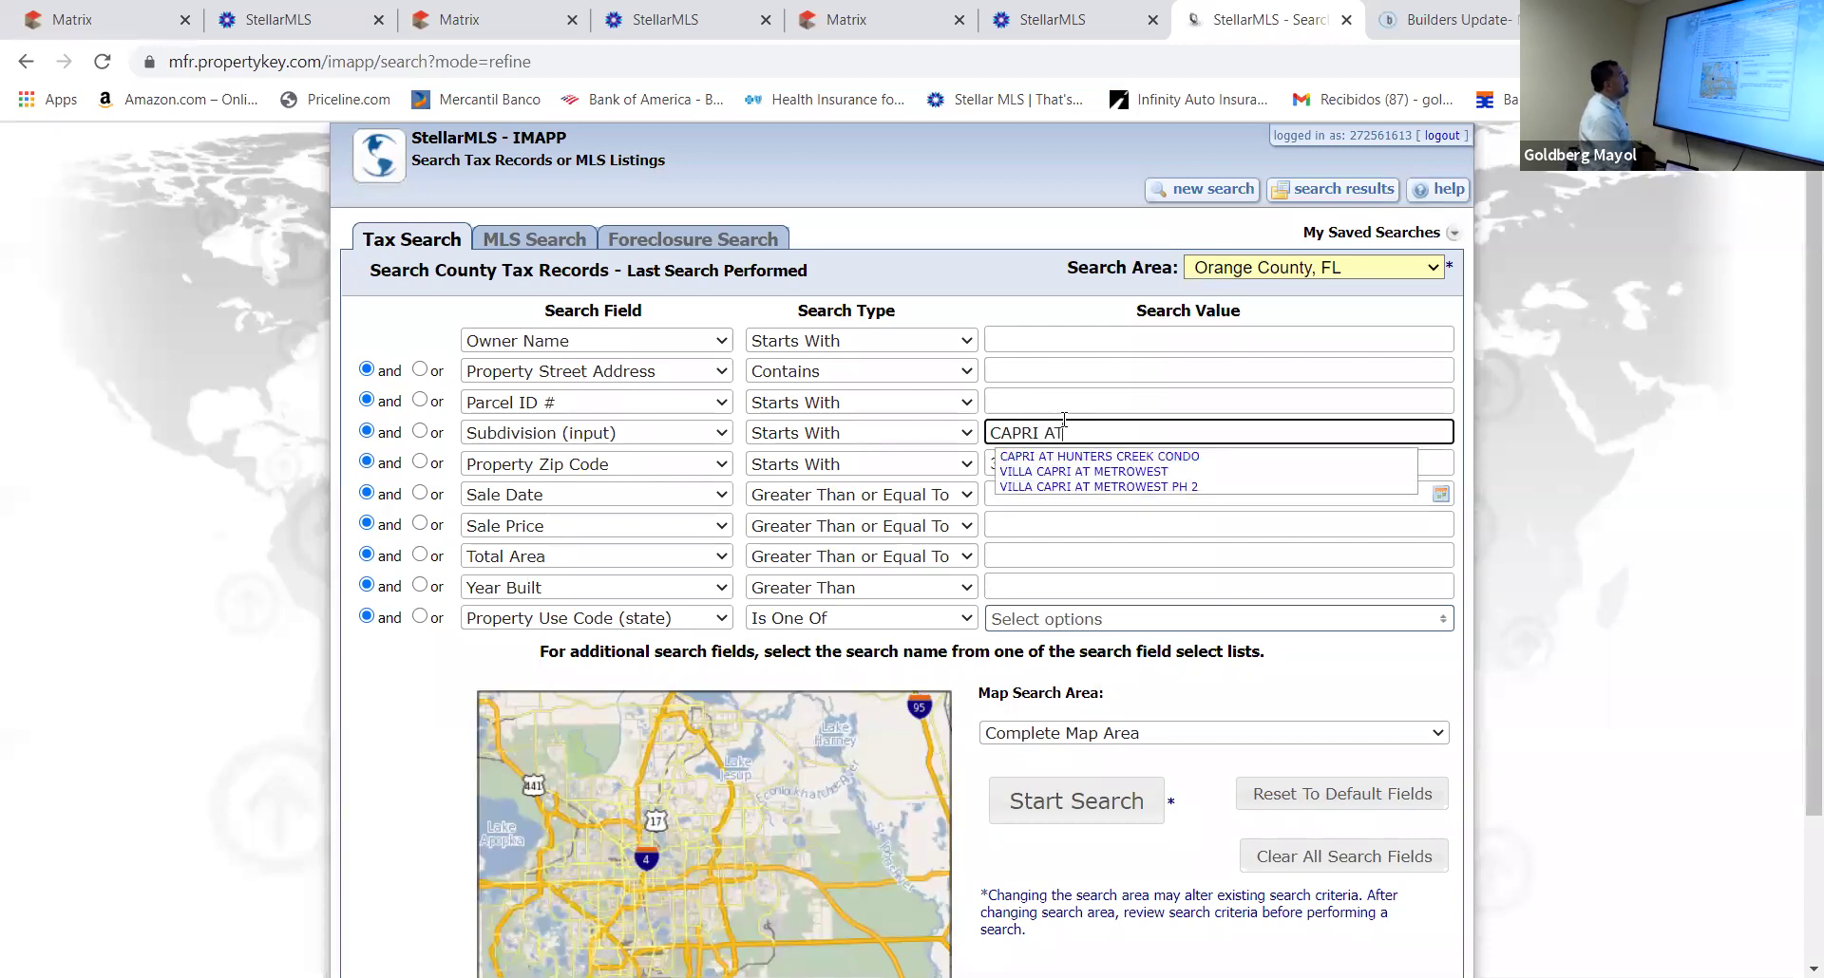
type(" HU")
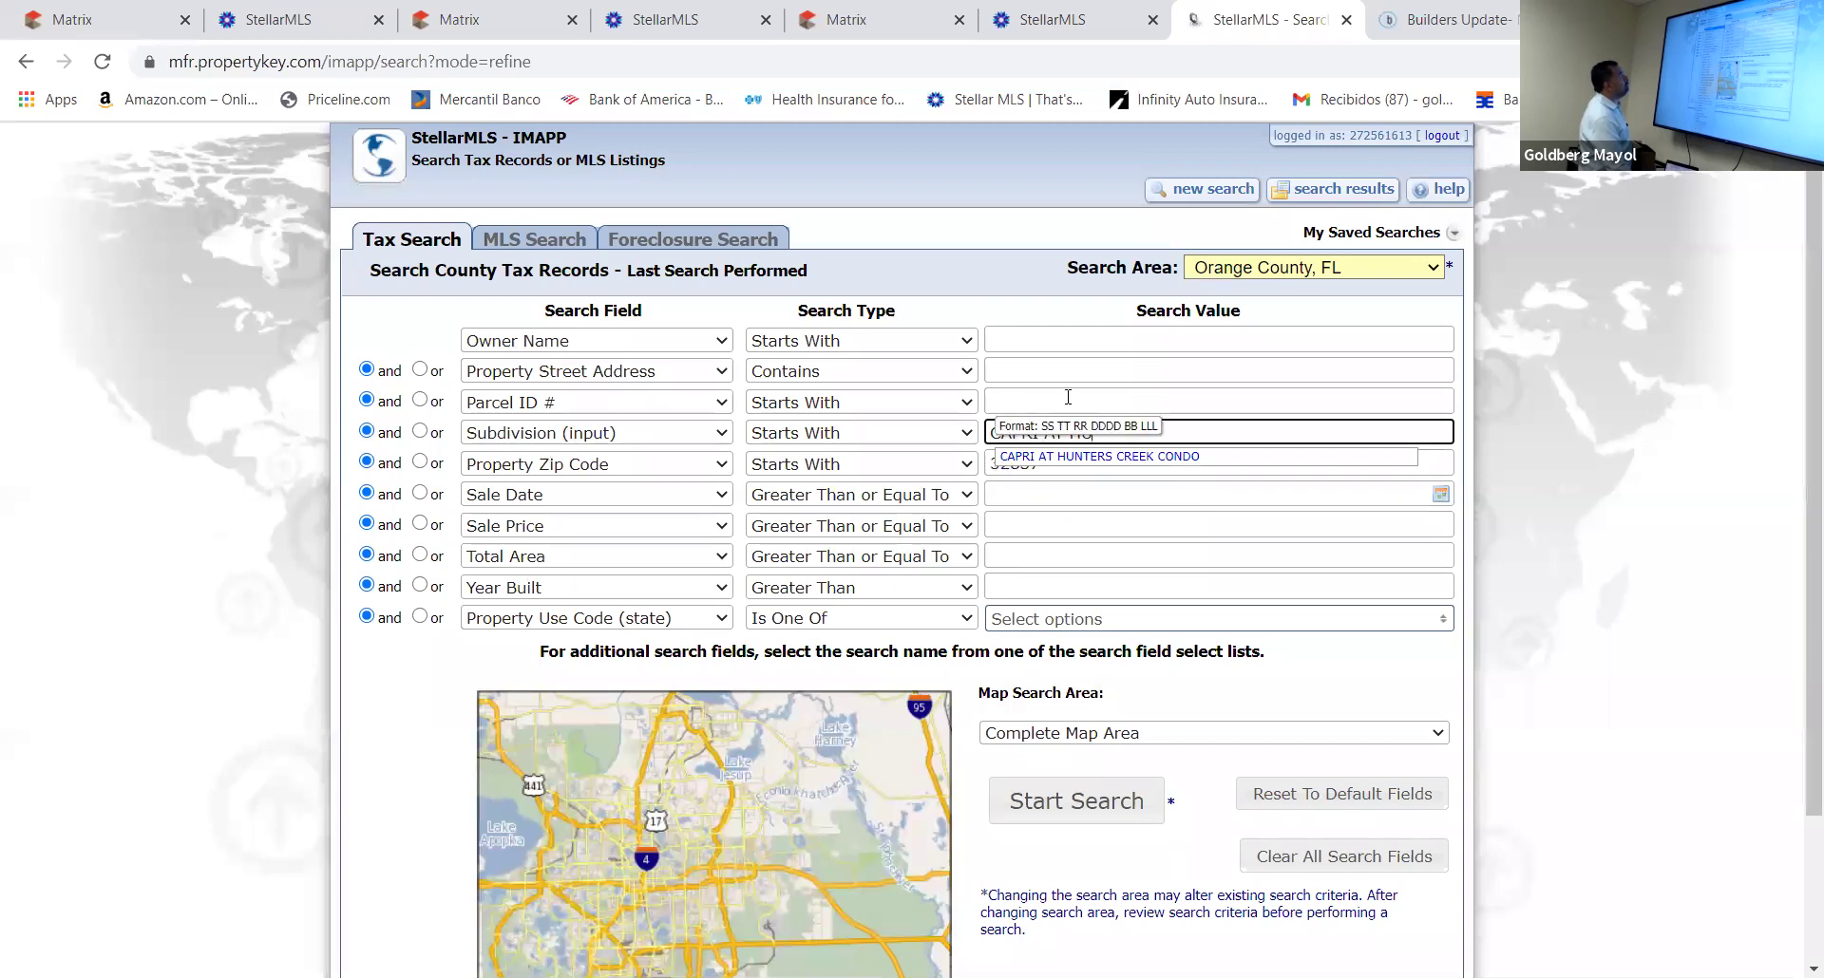
left_click(1099, 457)
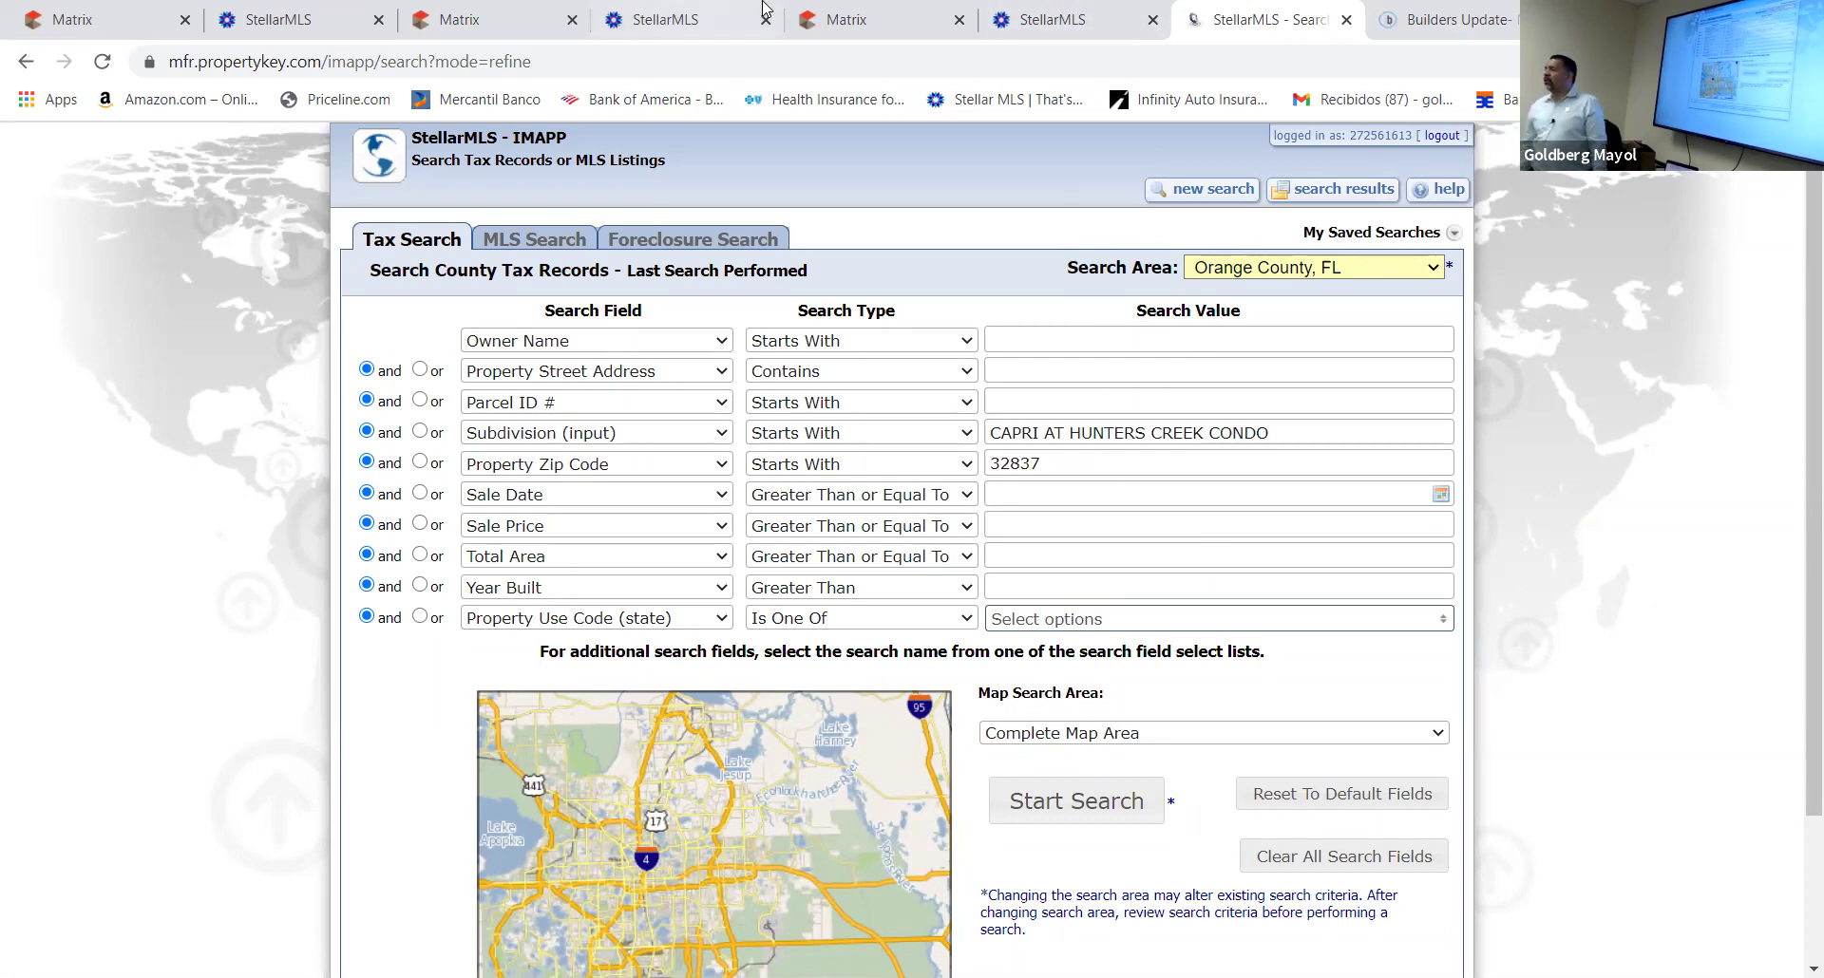
Replace the Owner Name criterion with Owner Occupied equal to No and run the tax record search
left_click(719, 343)
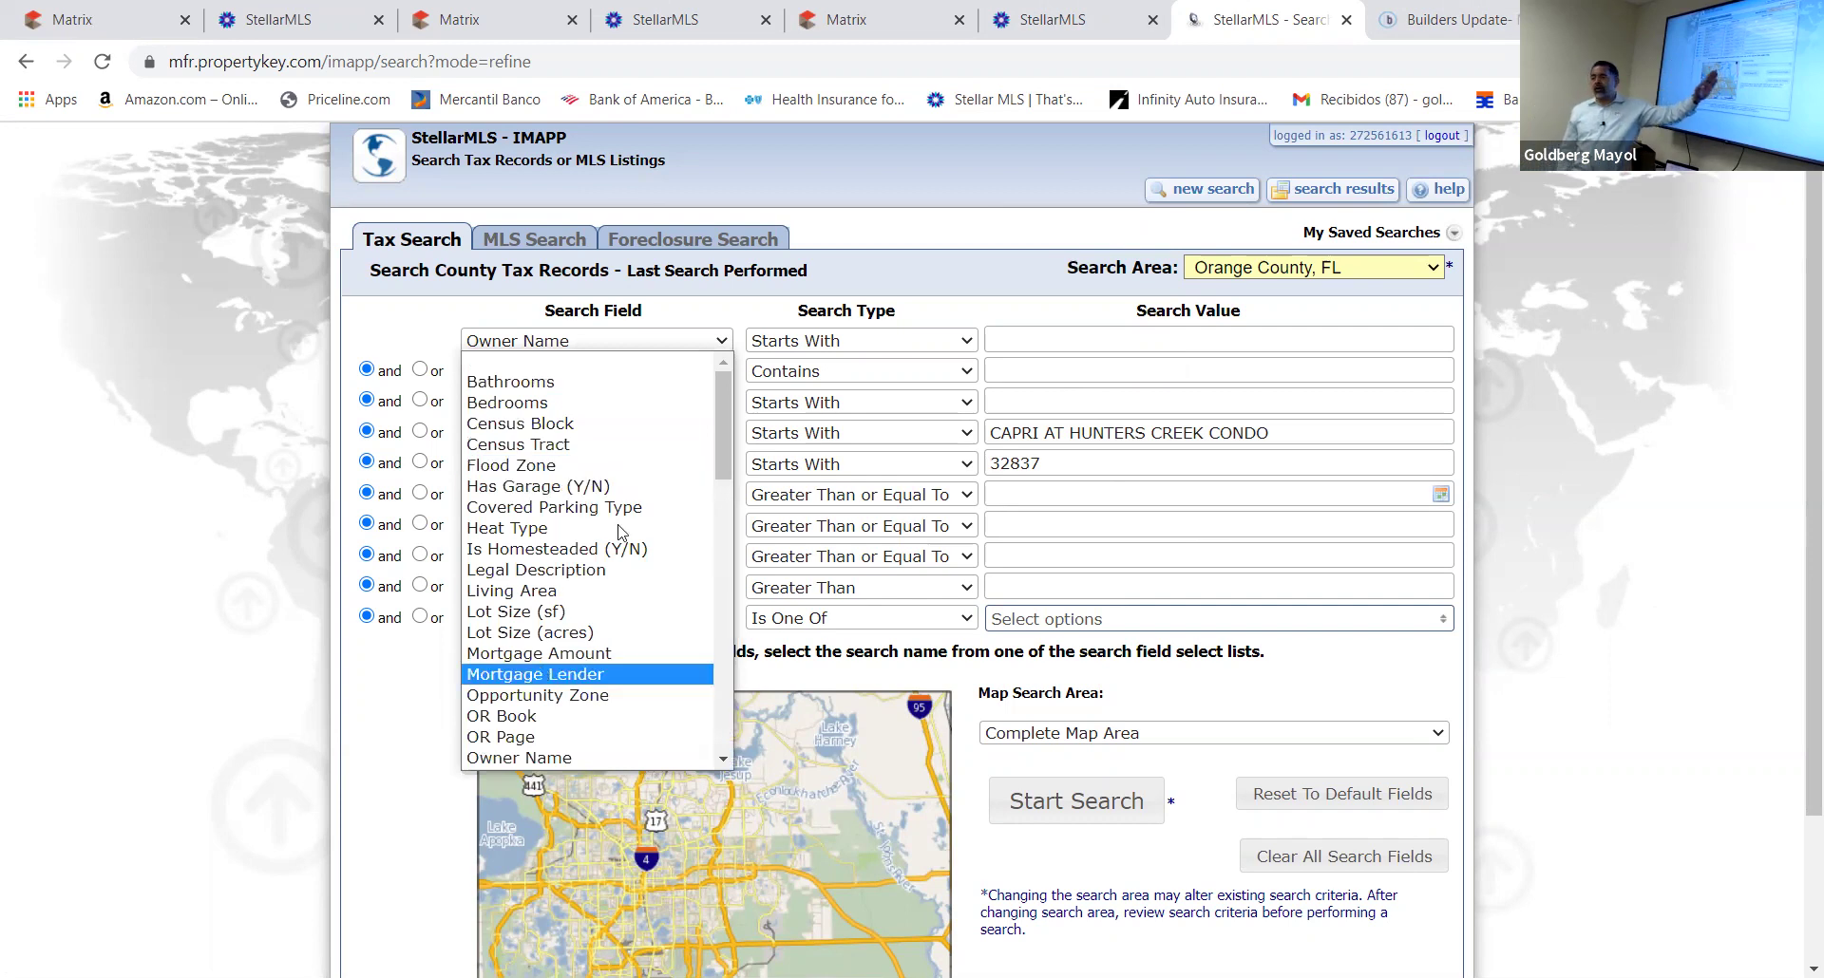
left_click_drag(724, 441, 724, 504)
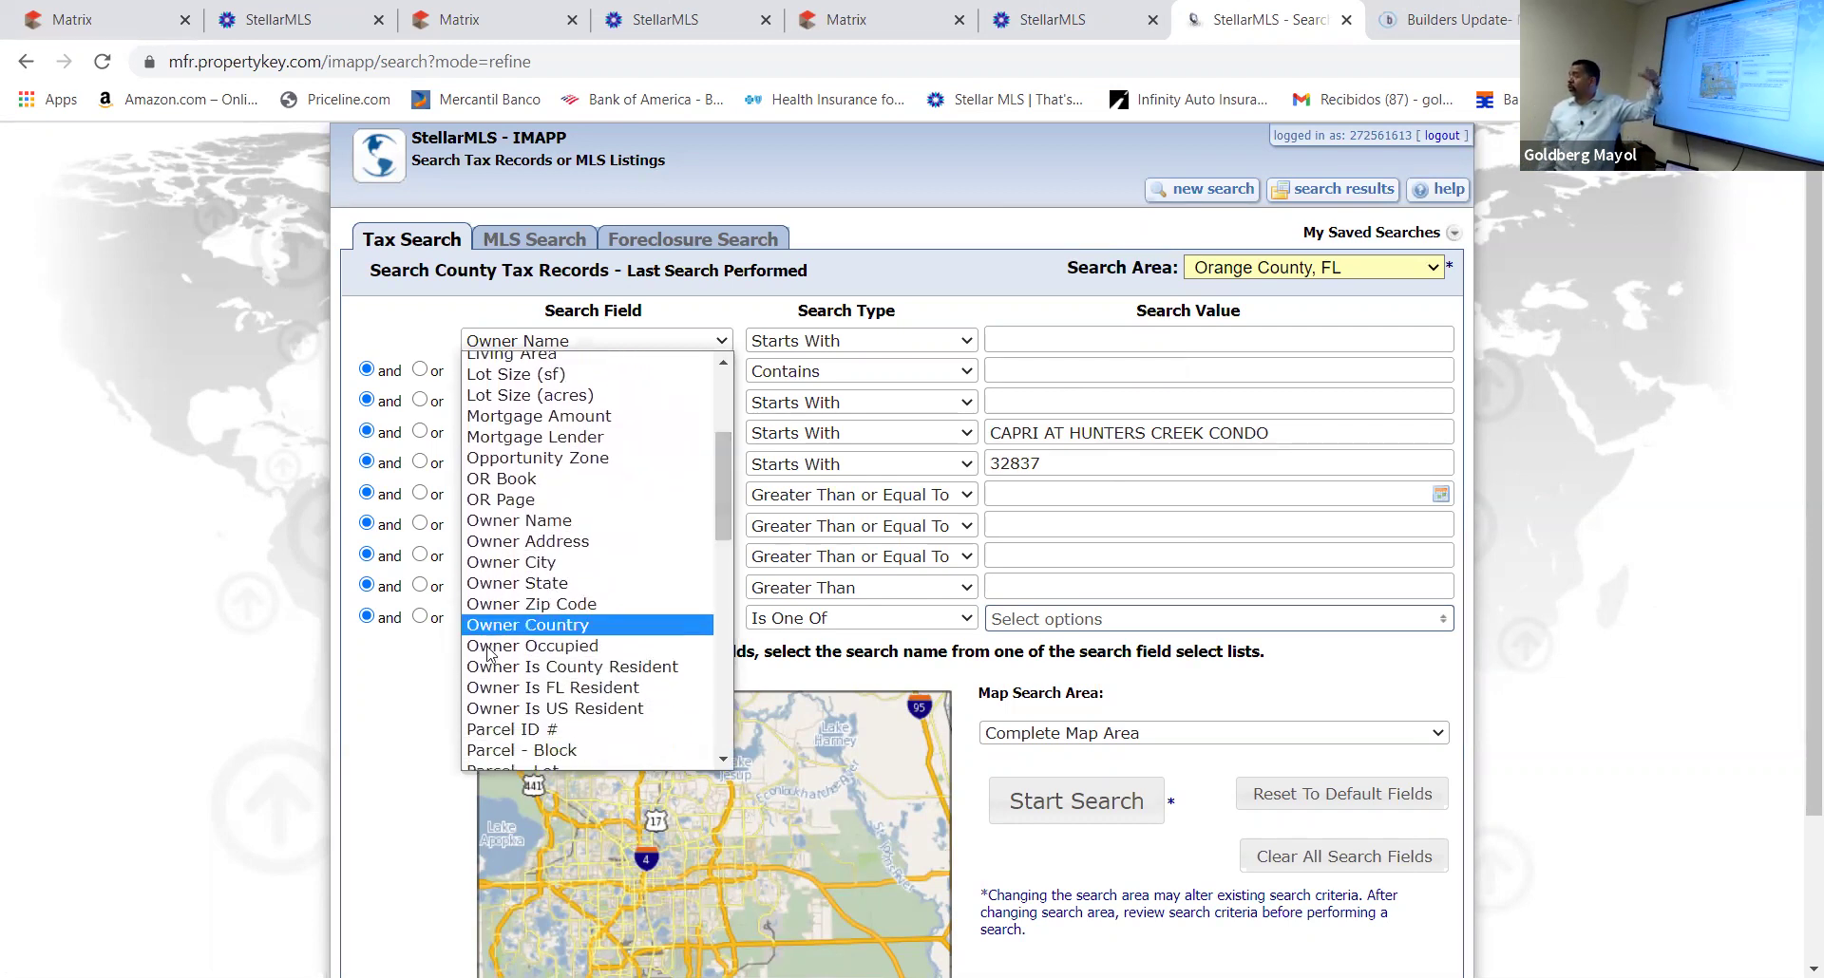
left_click(504, 649)
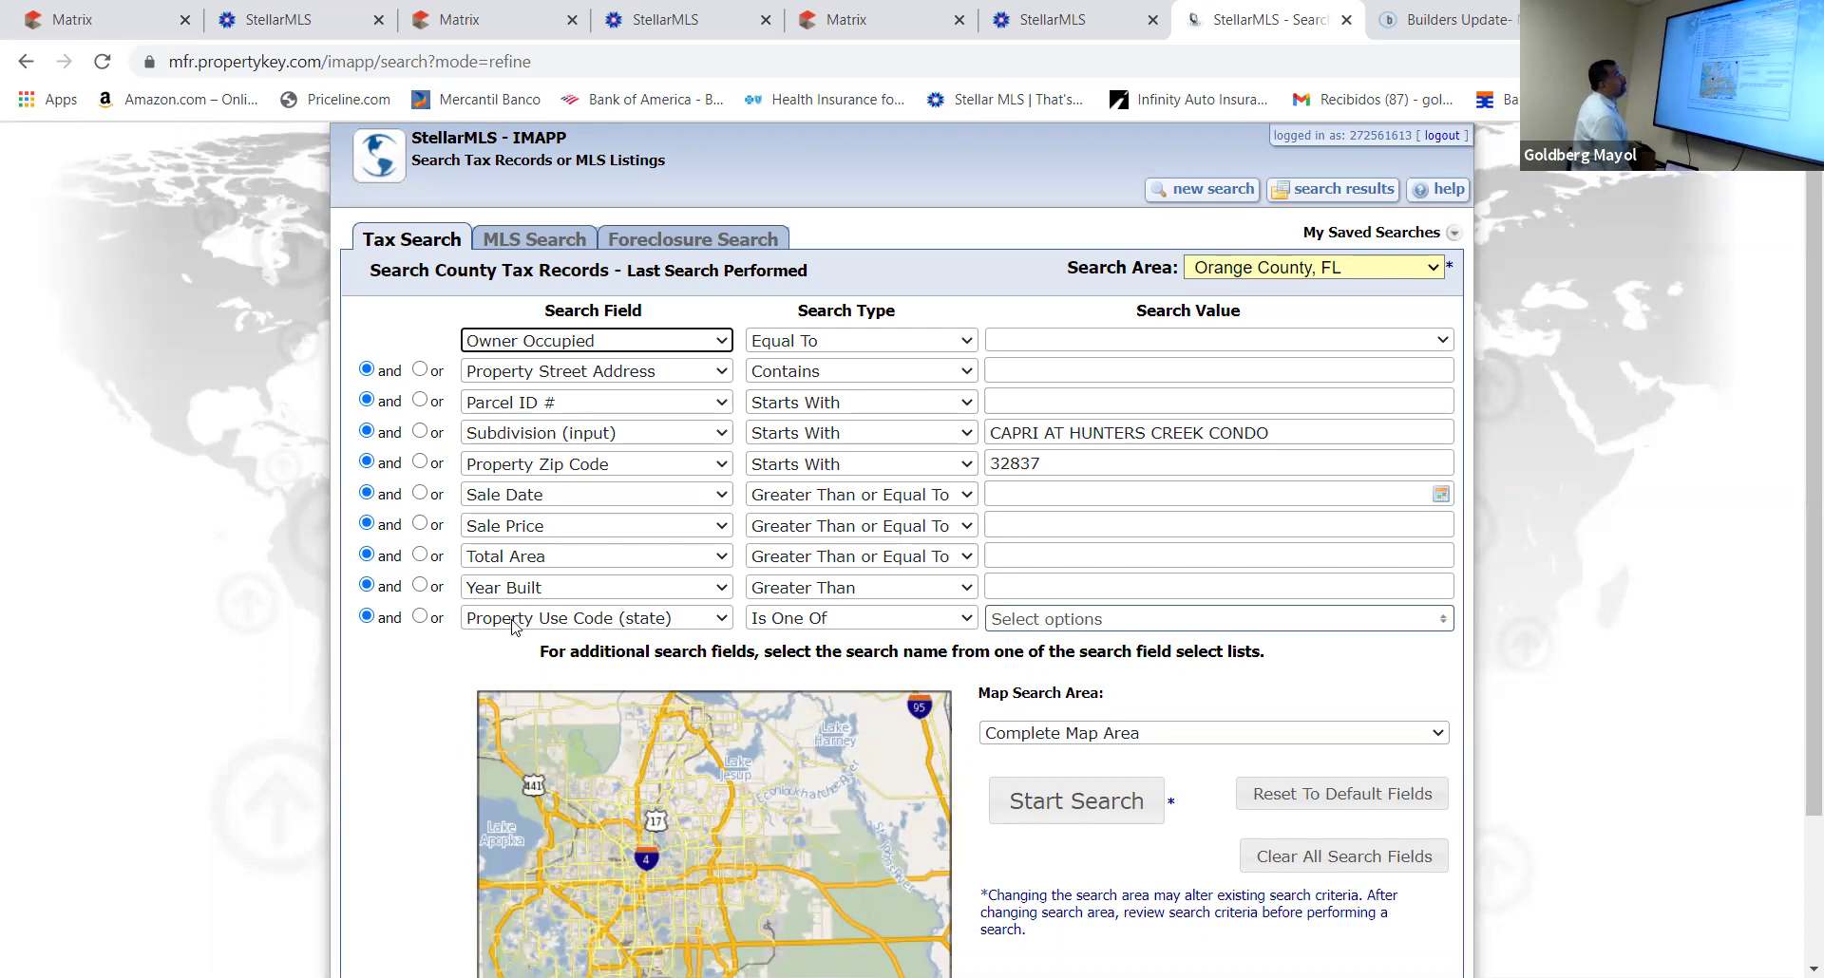
left_click(965, 342)
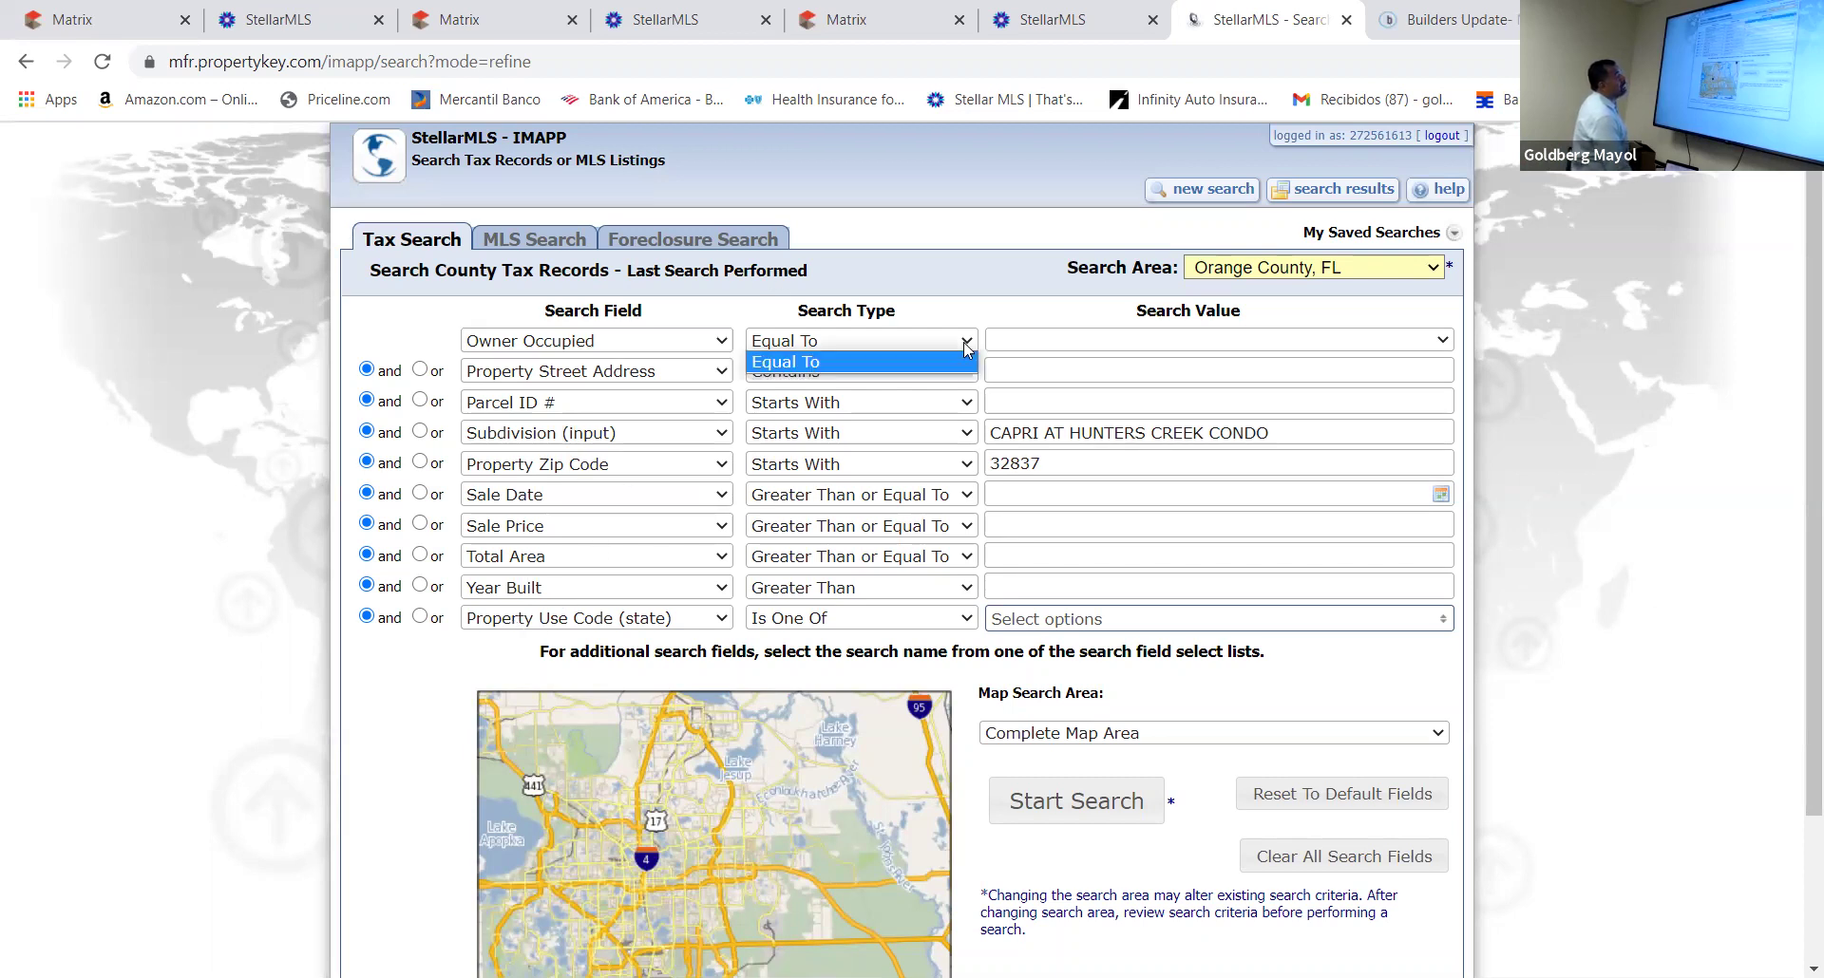
left_click(906, 357)
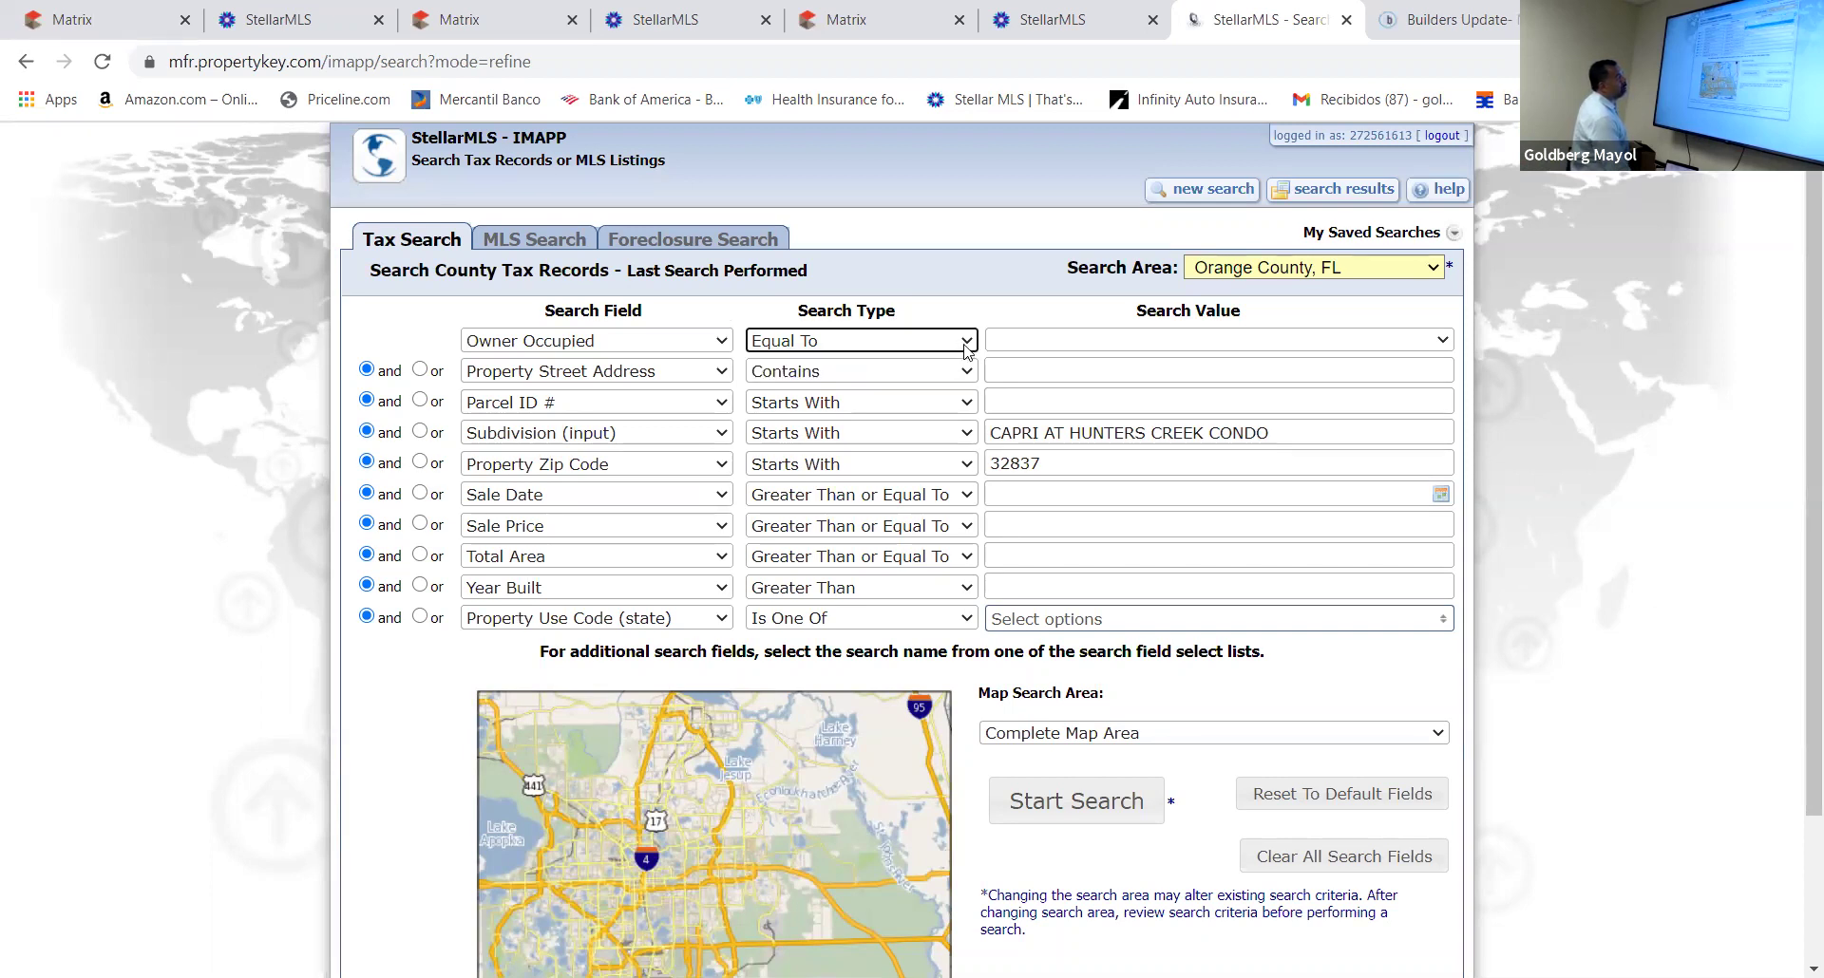
left_click(1442, 342)
left_click(1028, 399)
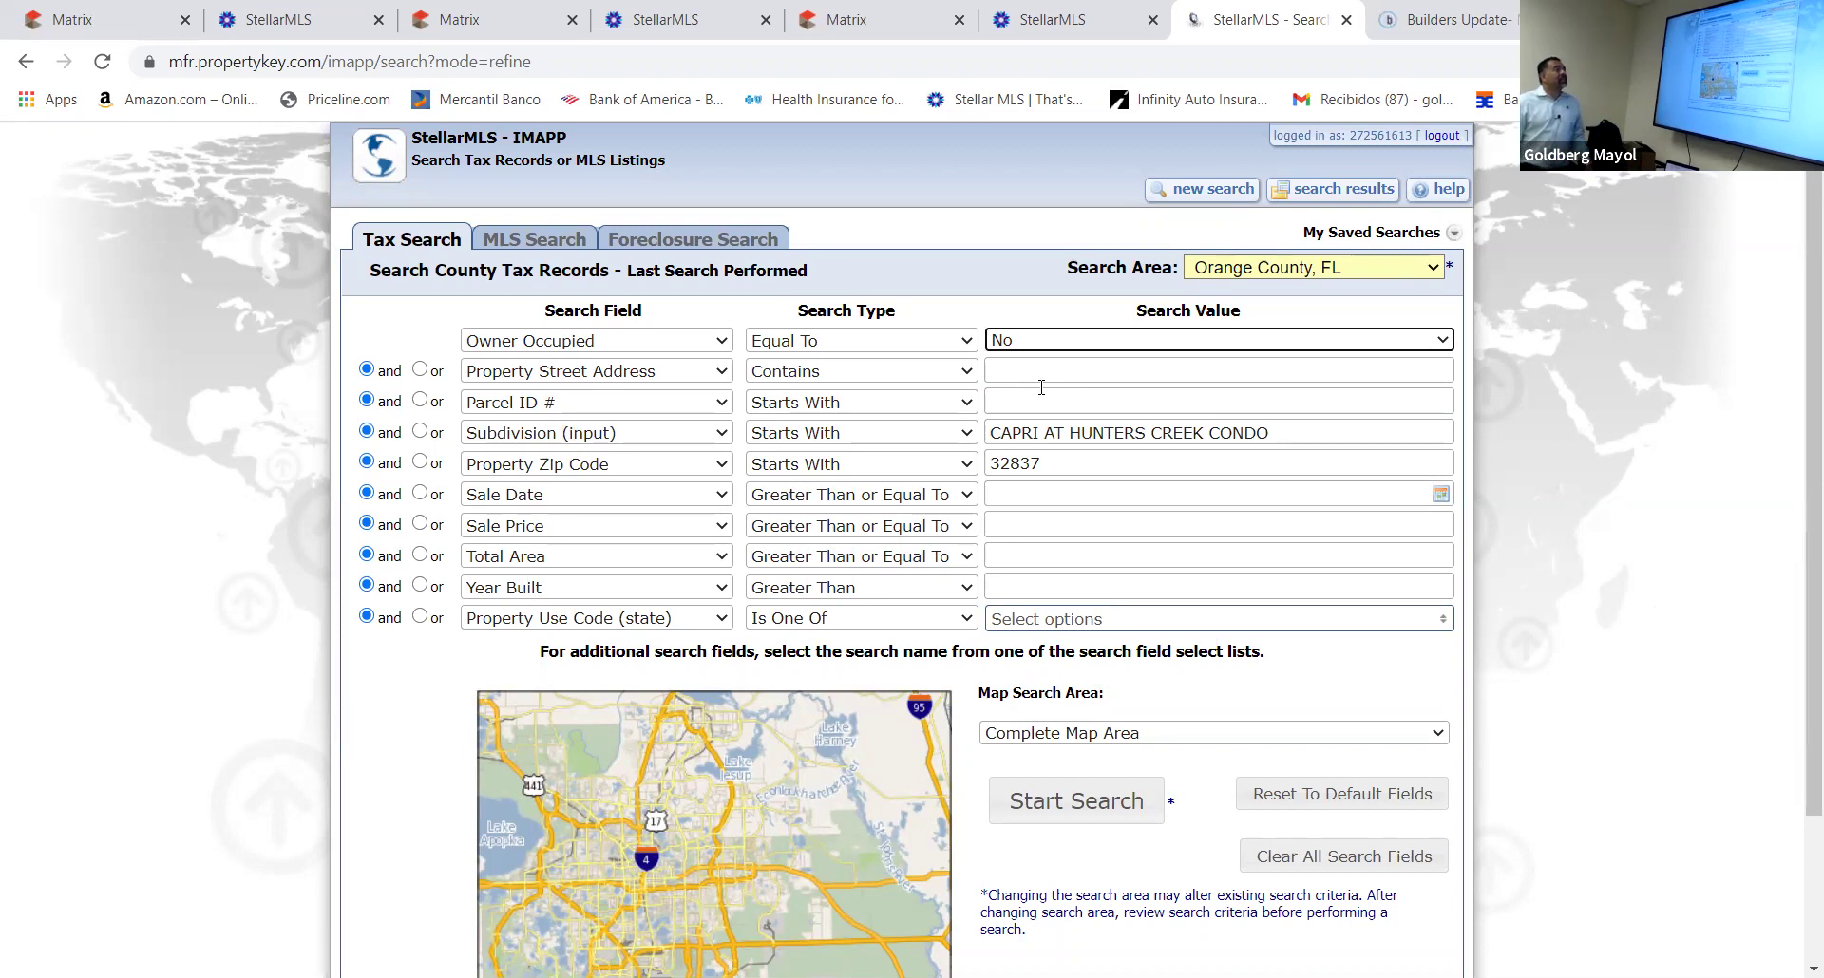
left_click(1067, 796)
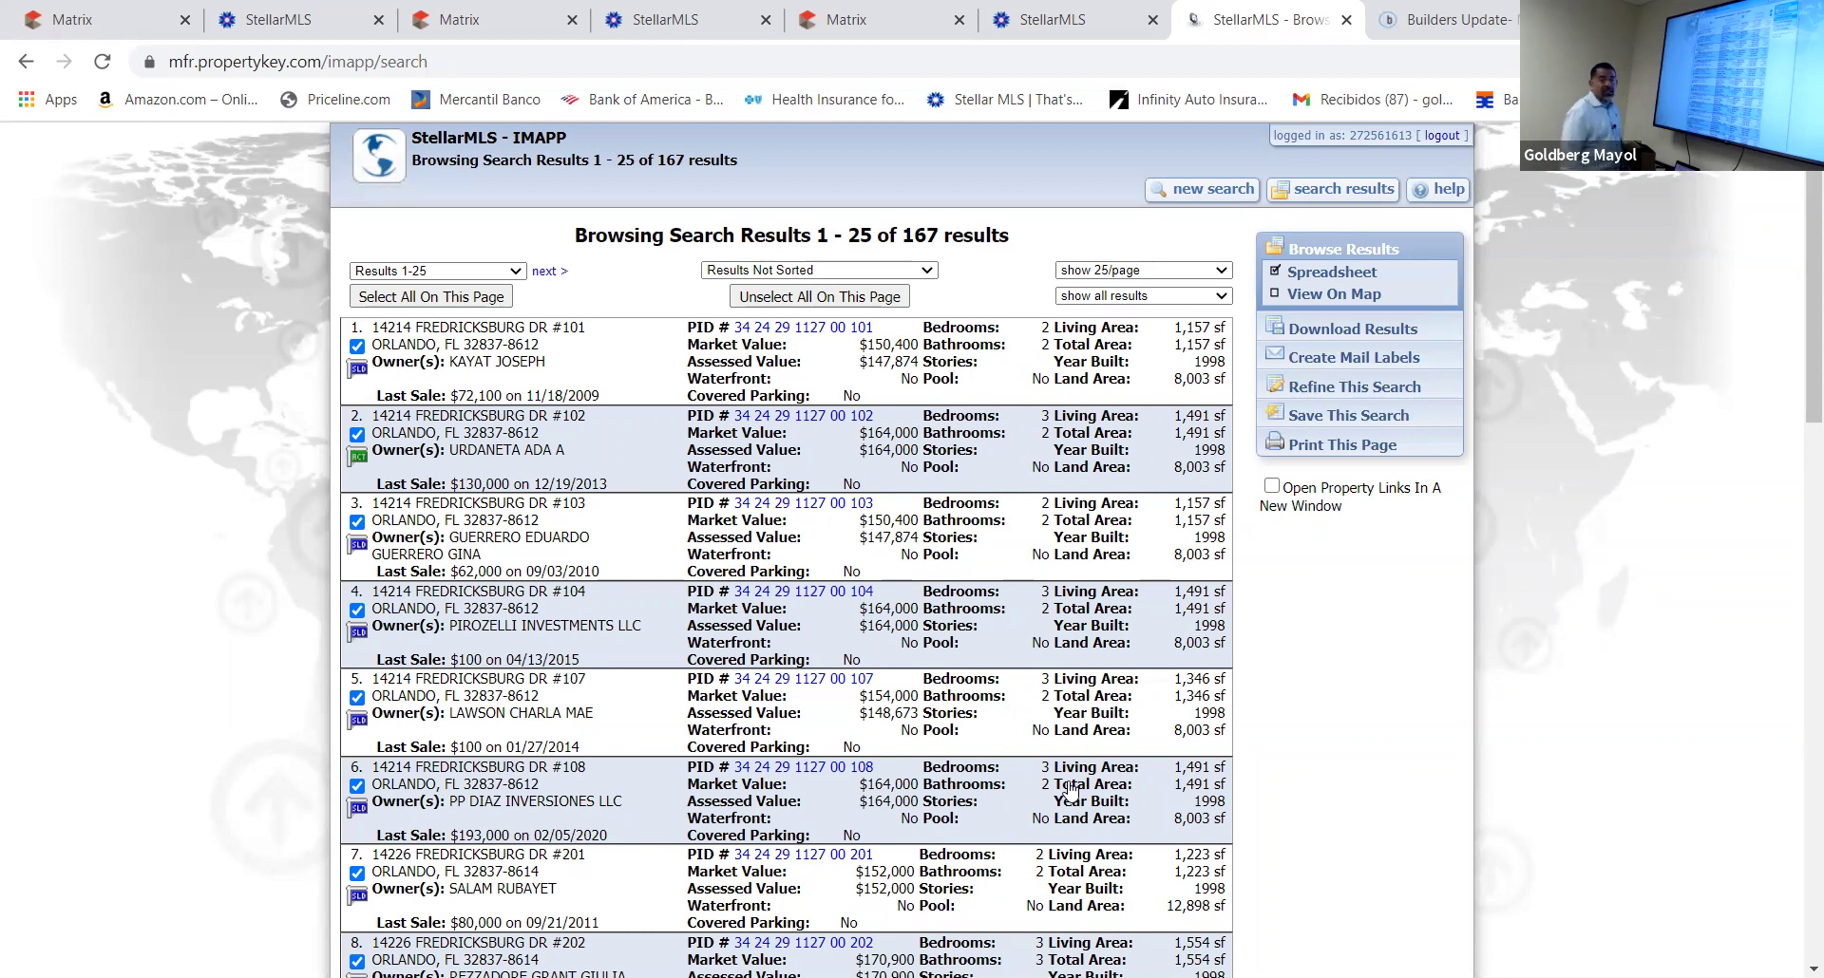
Open the mail label setup for the search results and look over its label source and output format options
left_click(1365, 366)
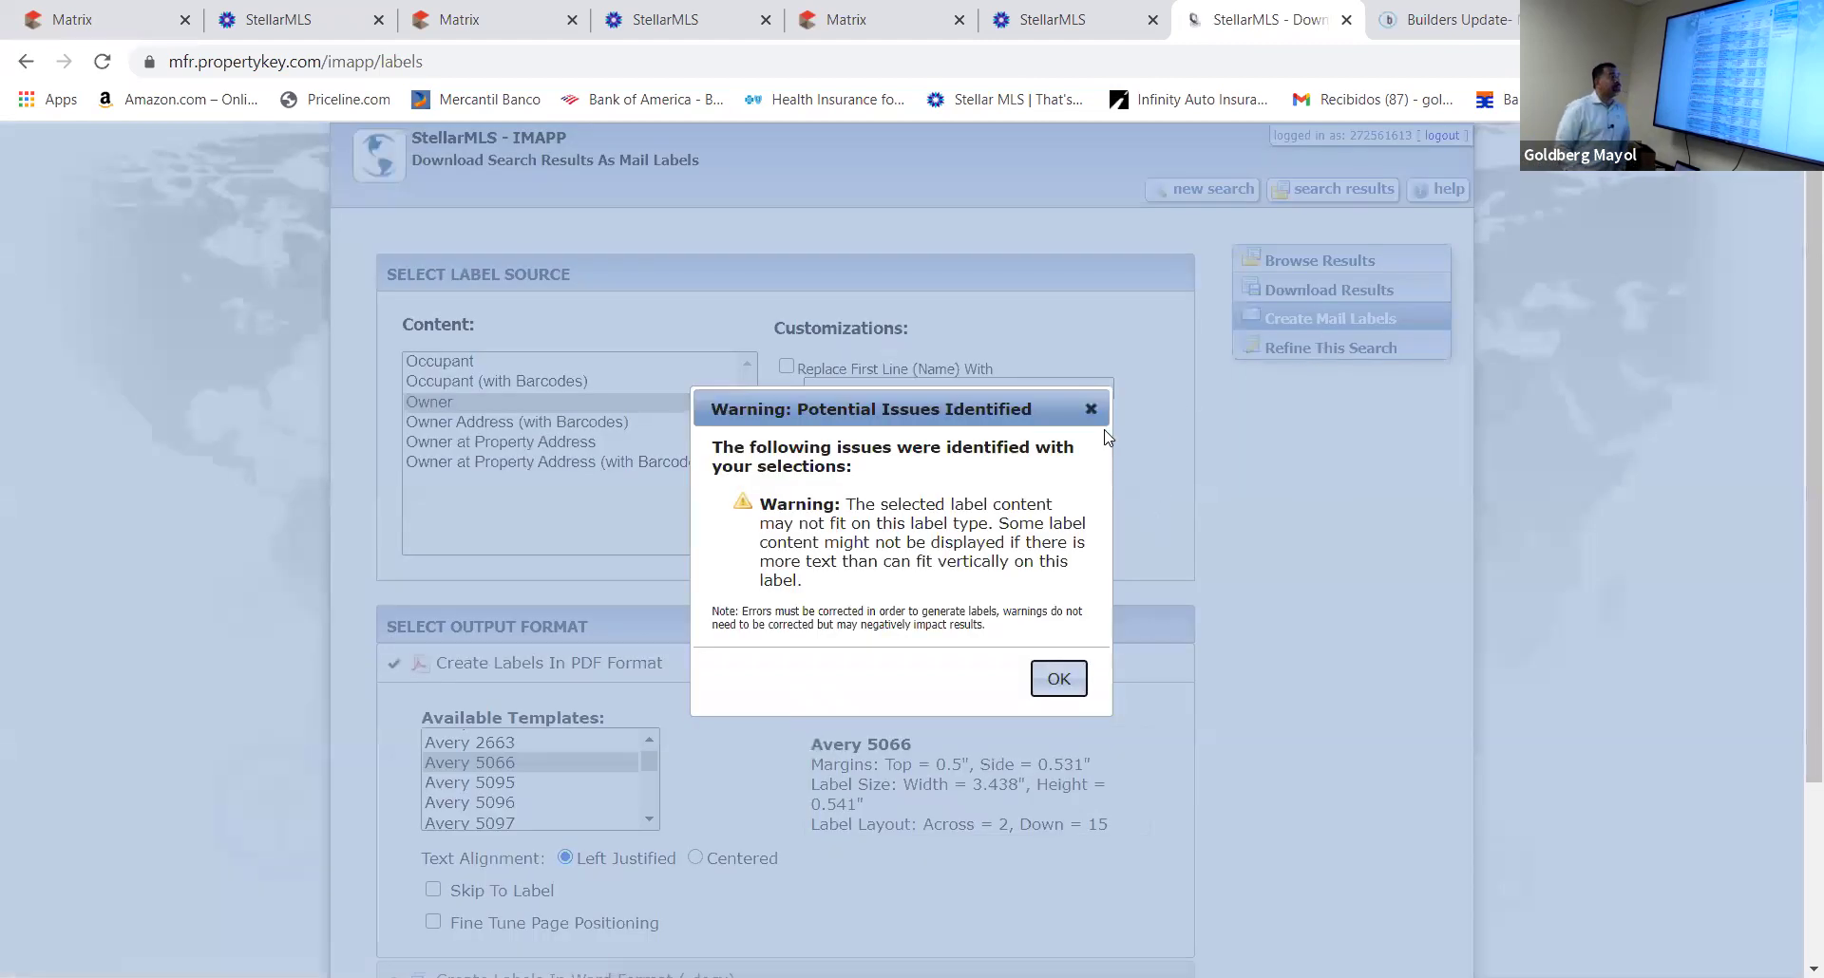
left_click(1059, 678)
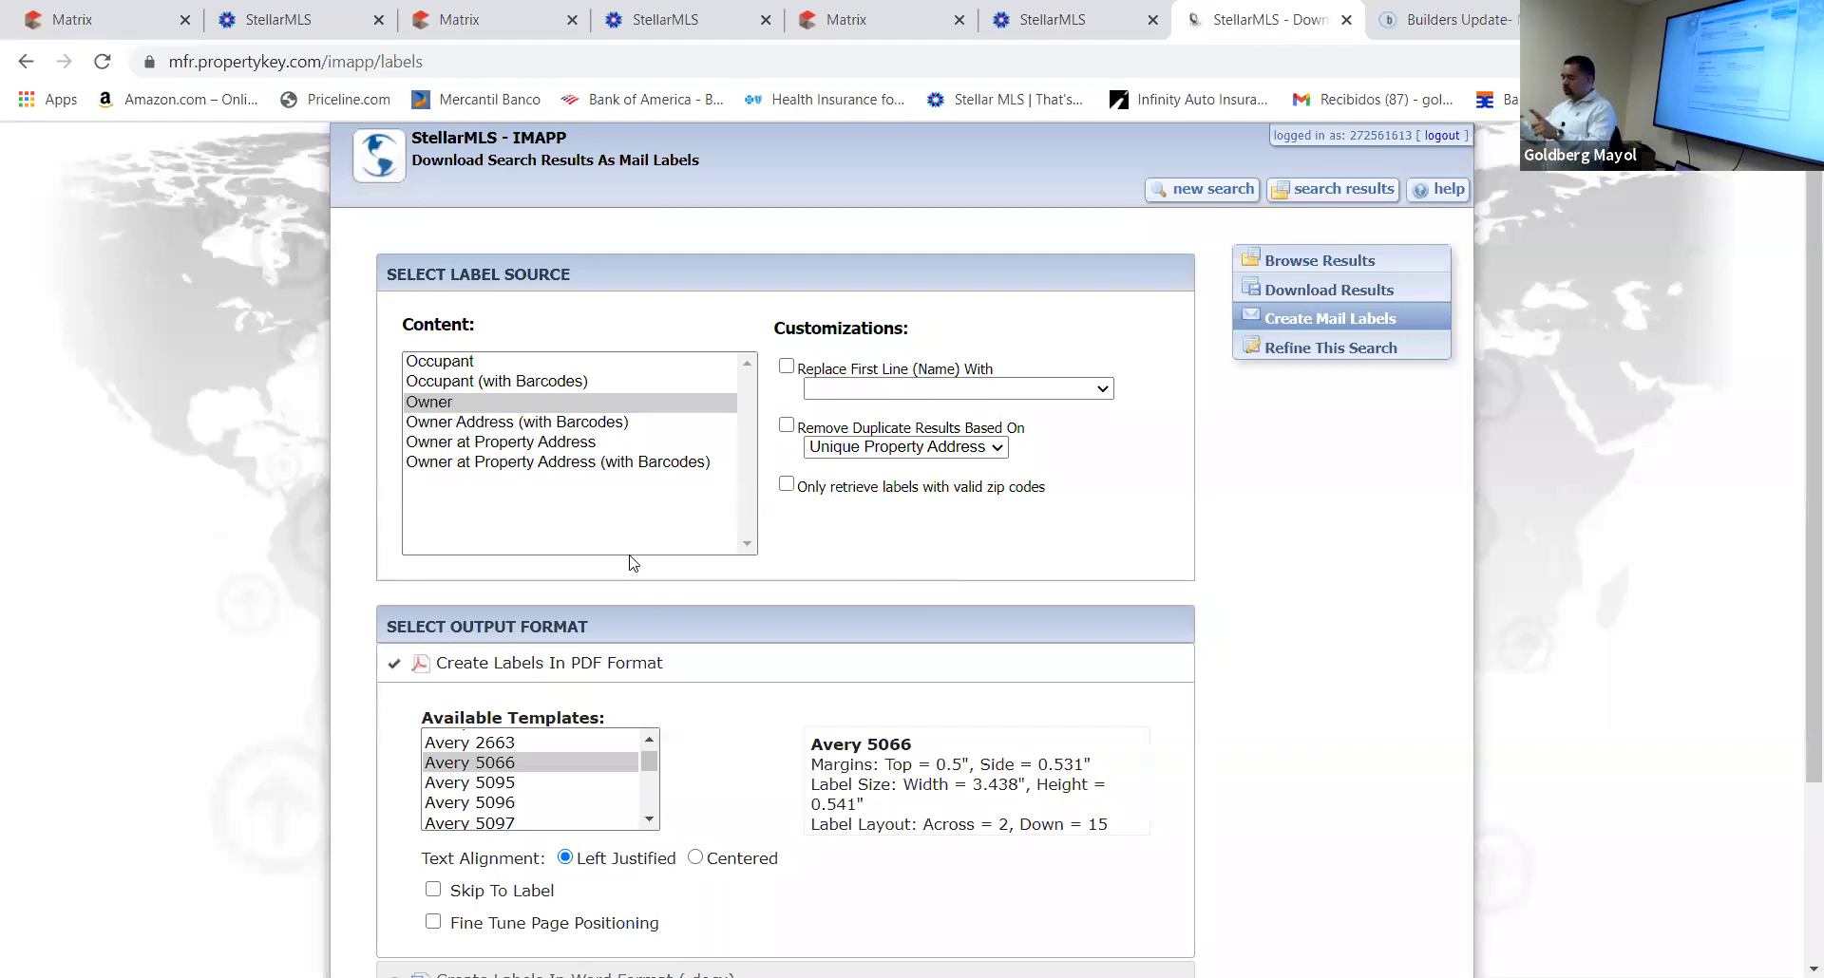
scroll(656, 656, "down", 3)
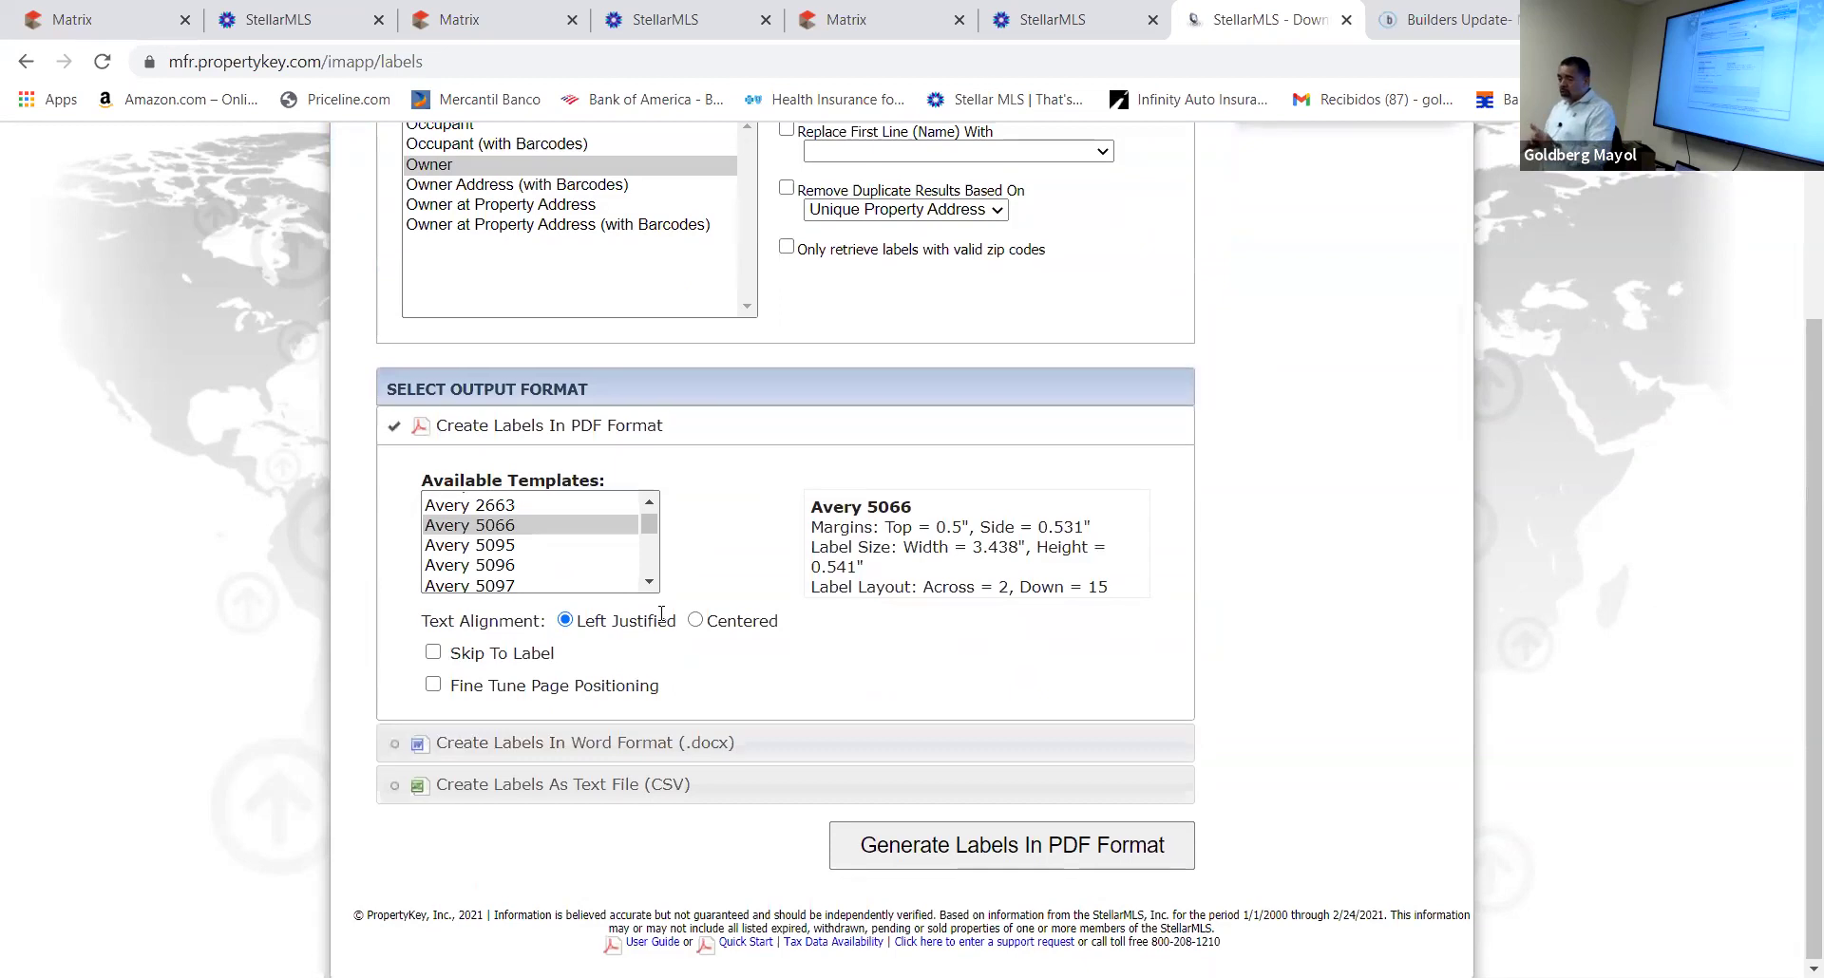
scroll(662, 628, "up", 3)
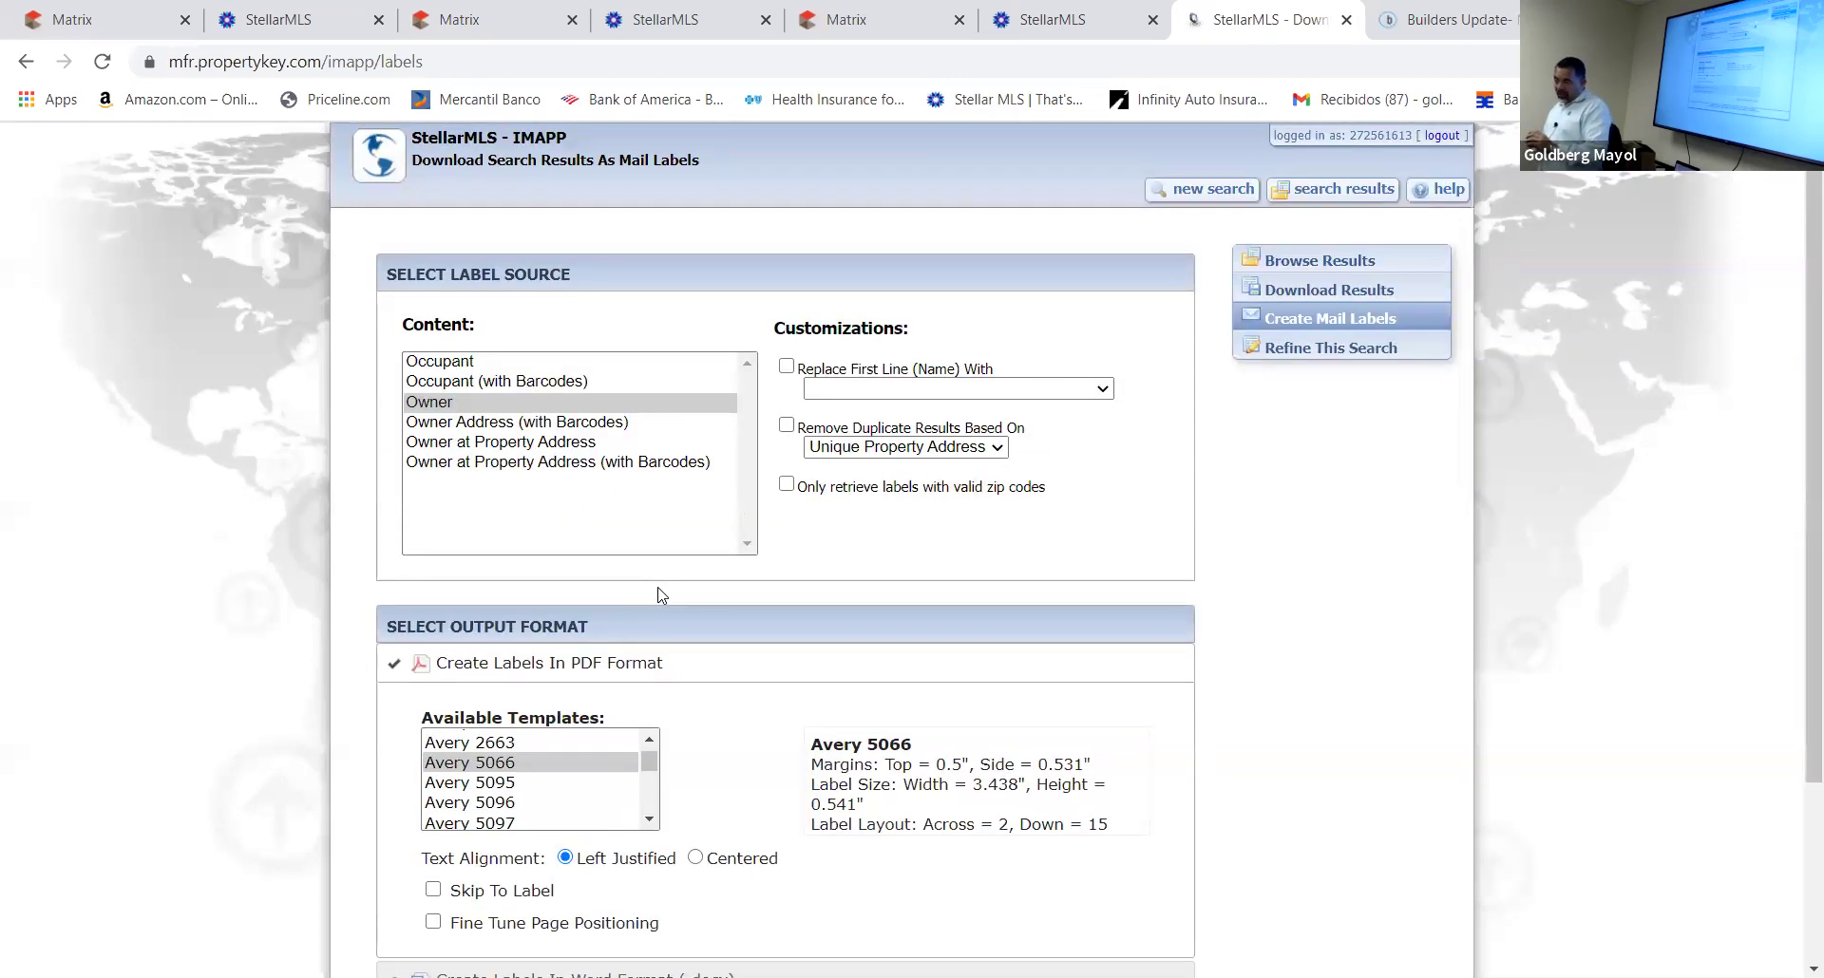
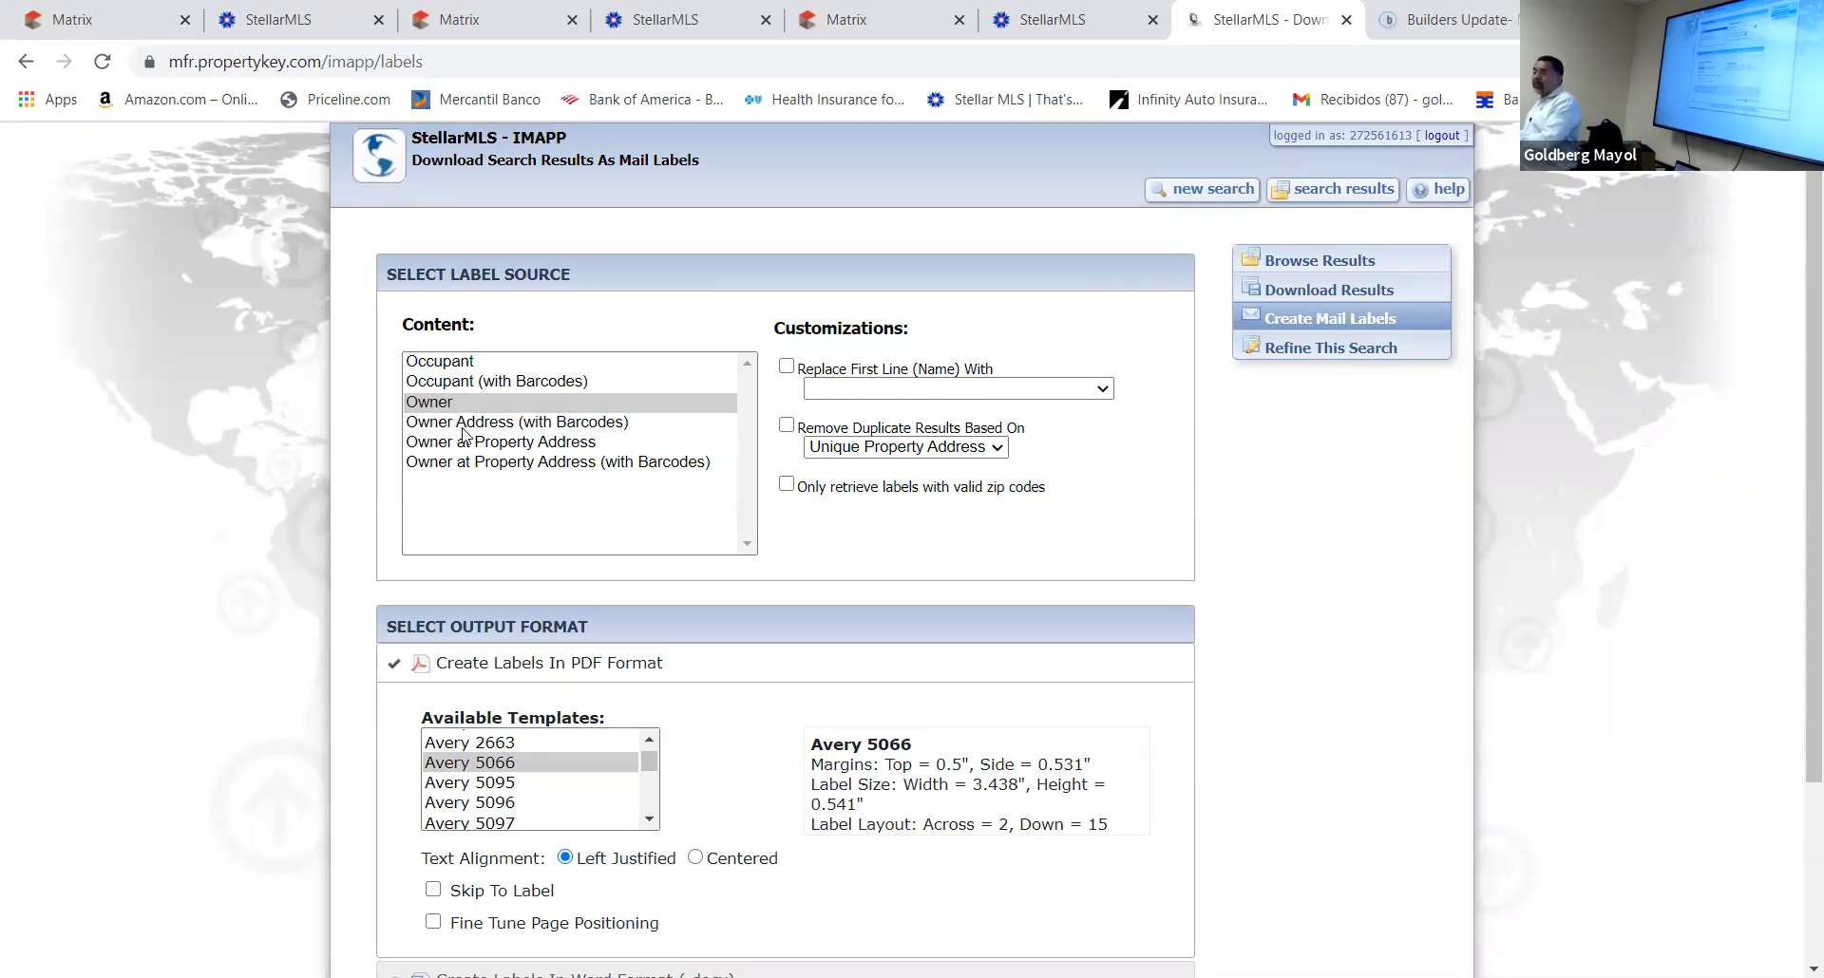
Set the label content to Occupant and the output format to Word (.docx)
left_click(438, 367)
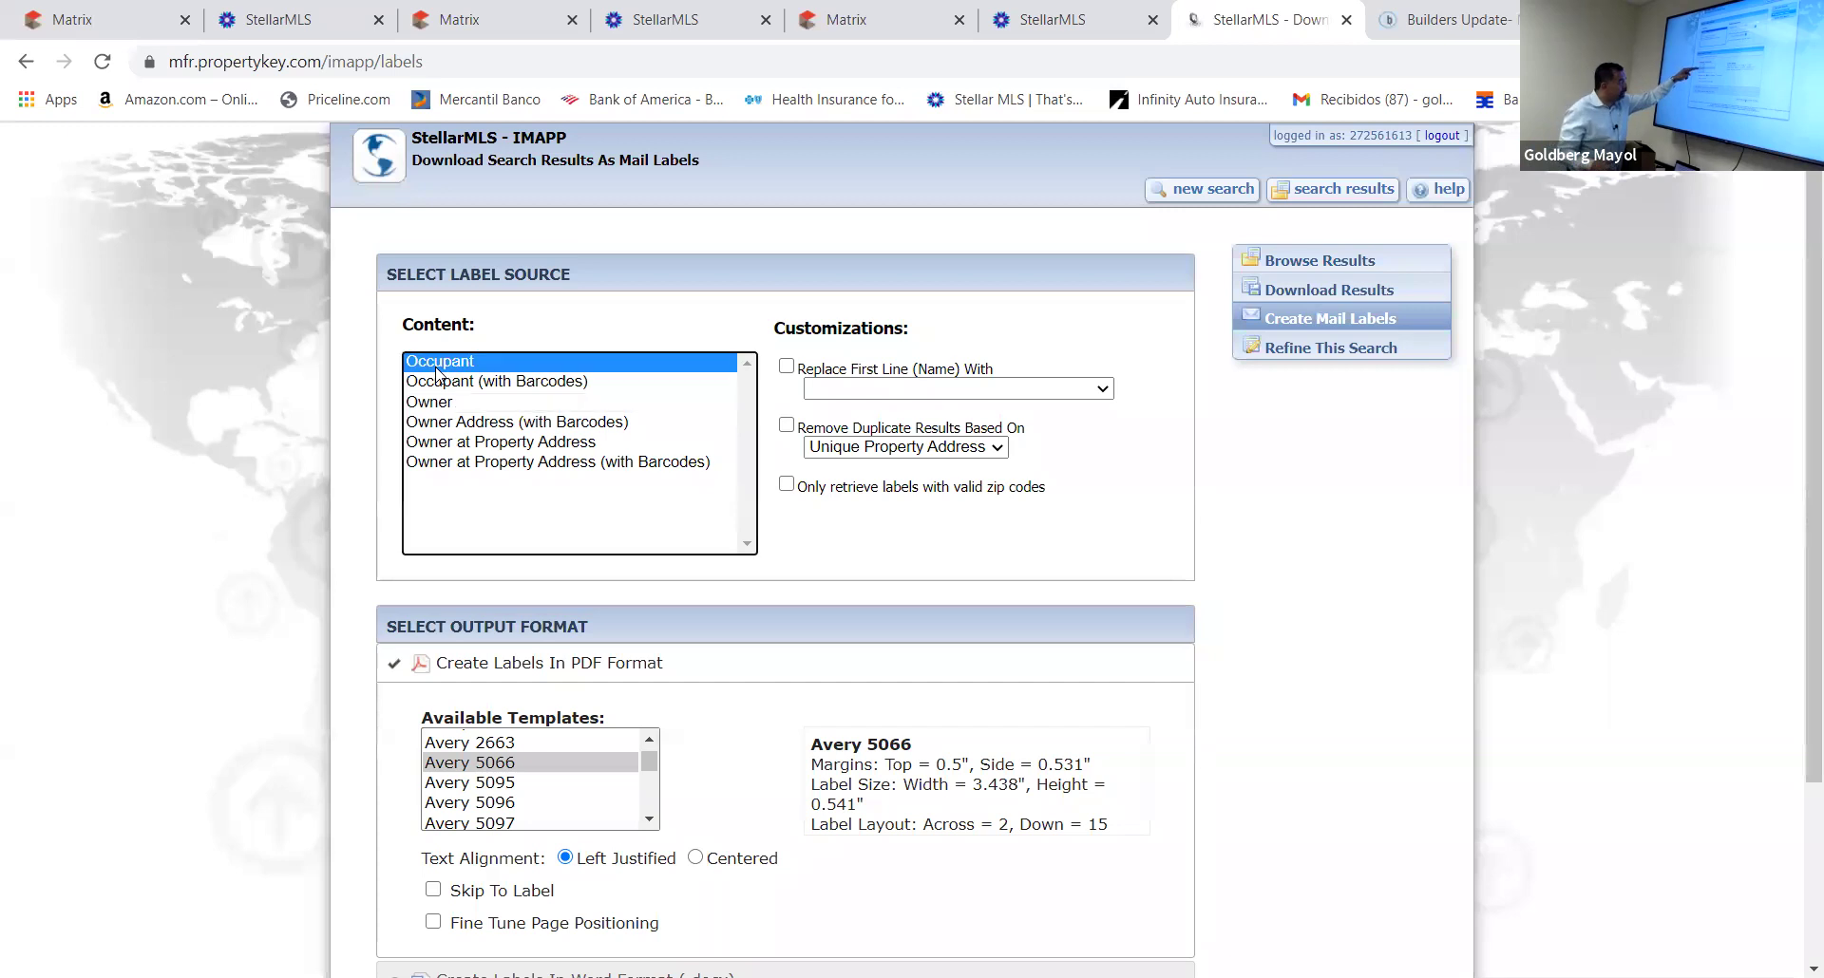
left_click(1057, 679)
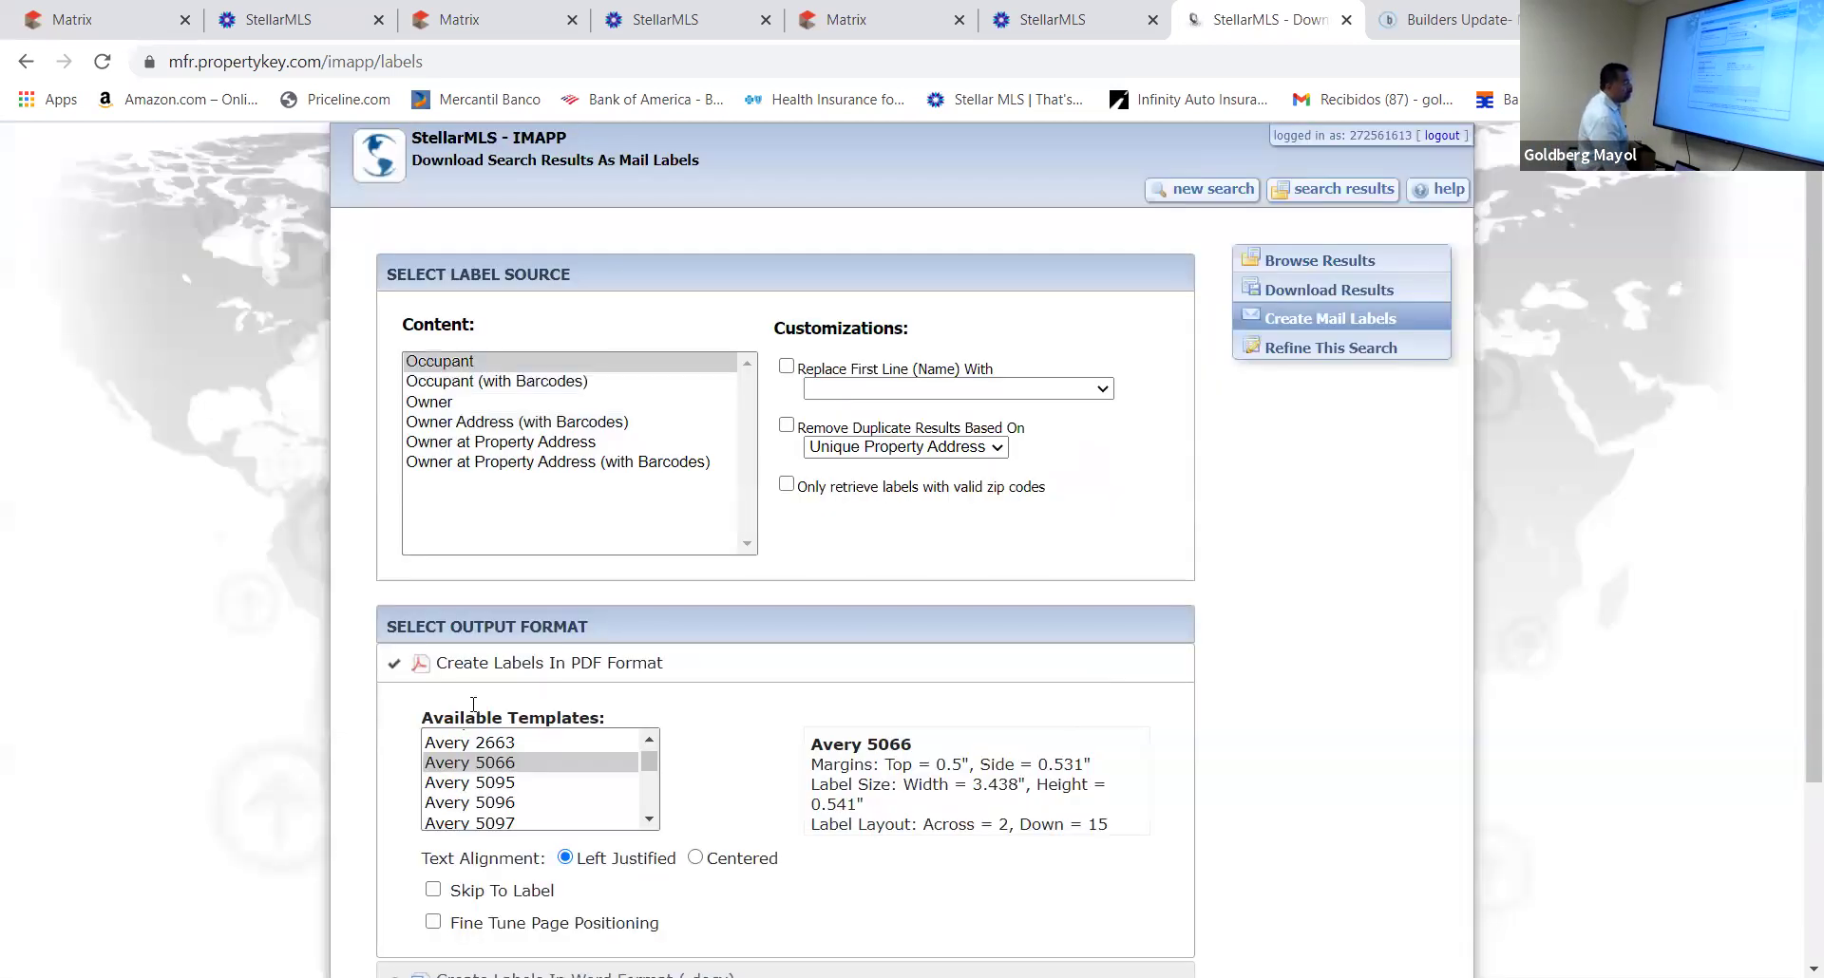
scroll(942, 691, "down", 3)
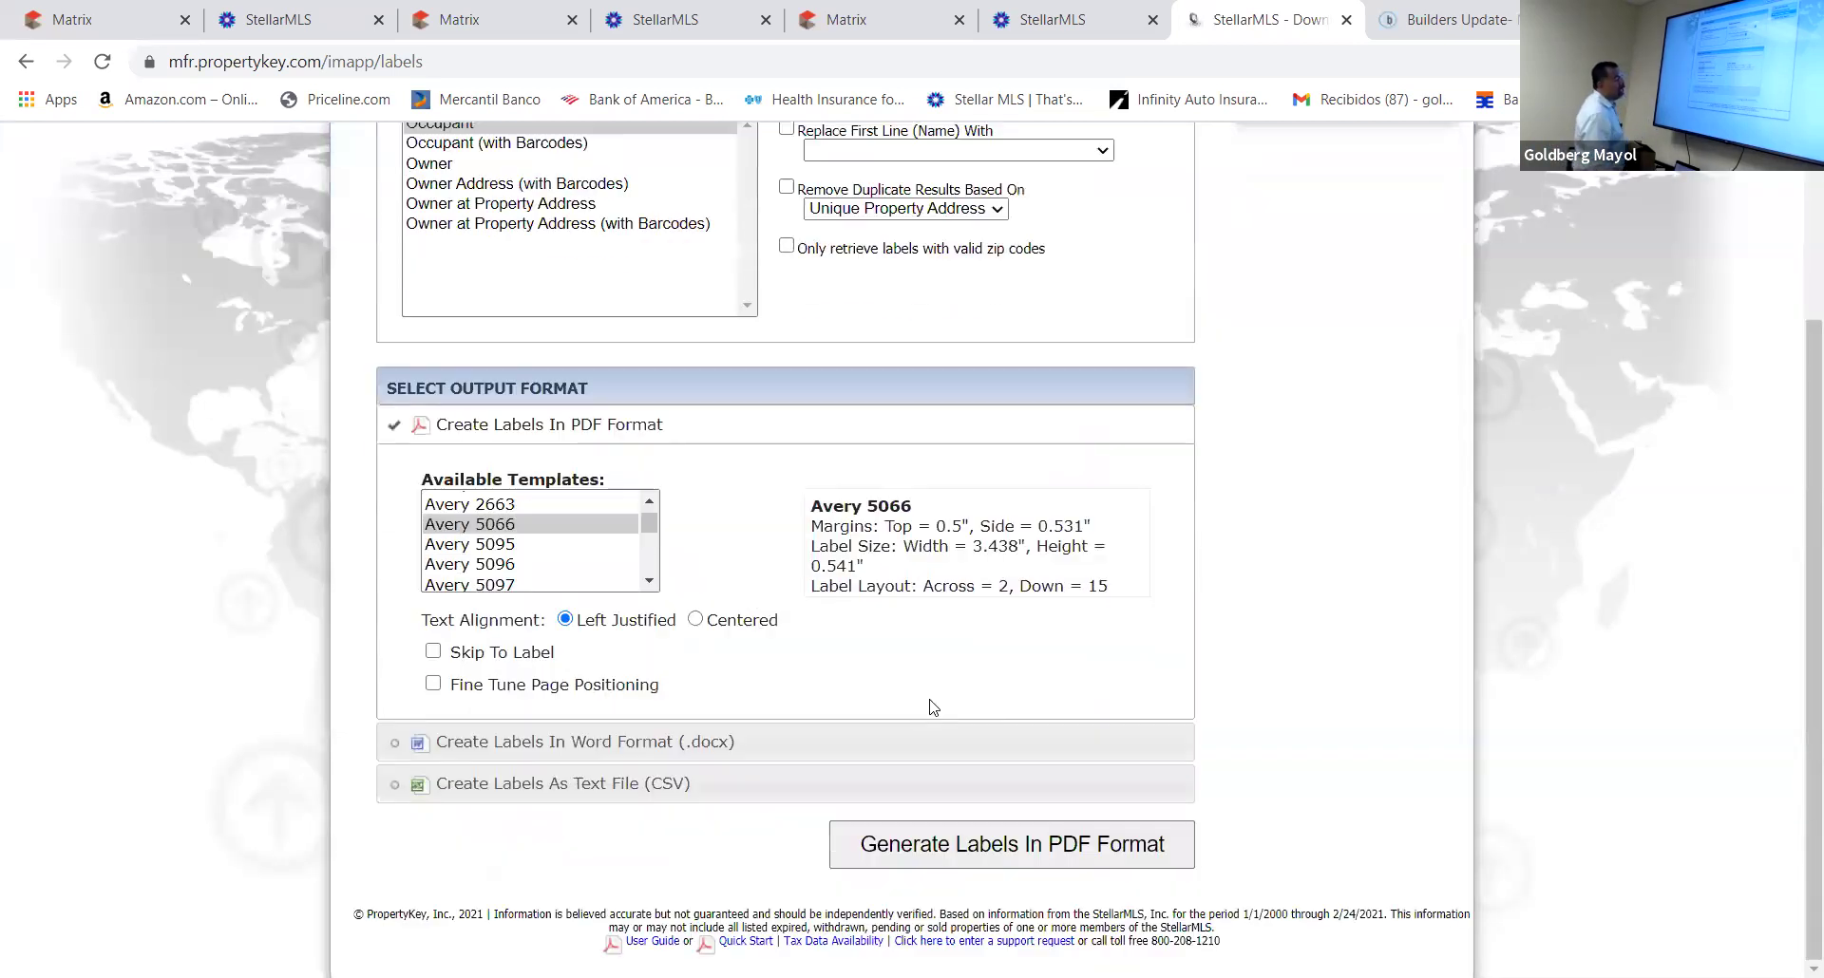
left_click(573, 743)
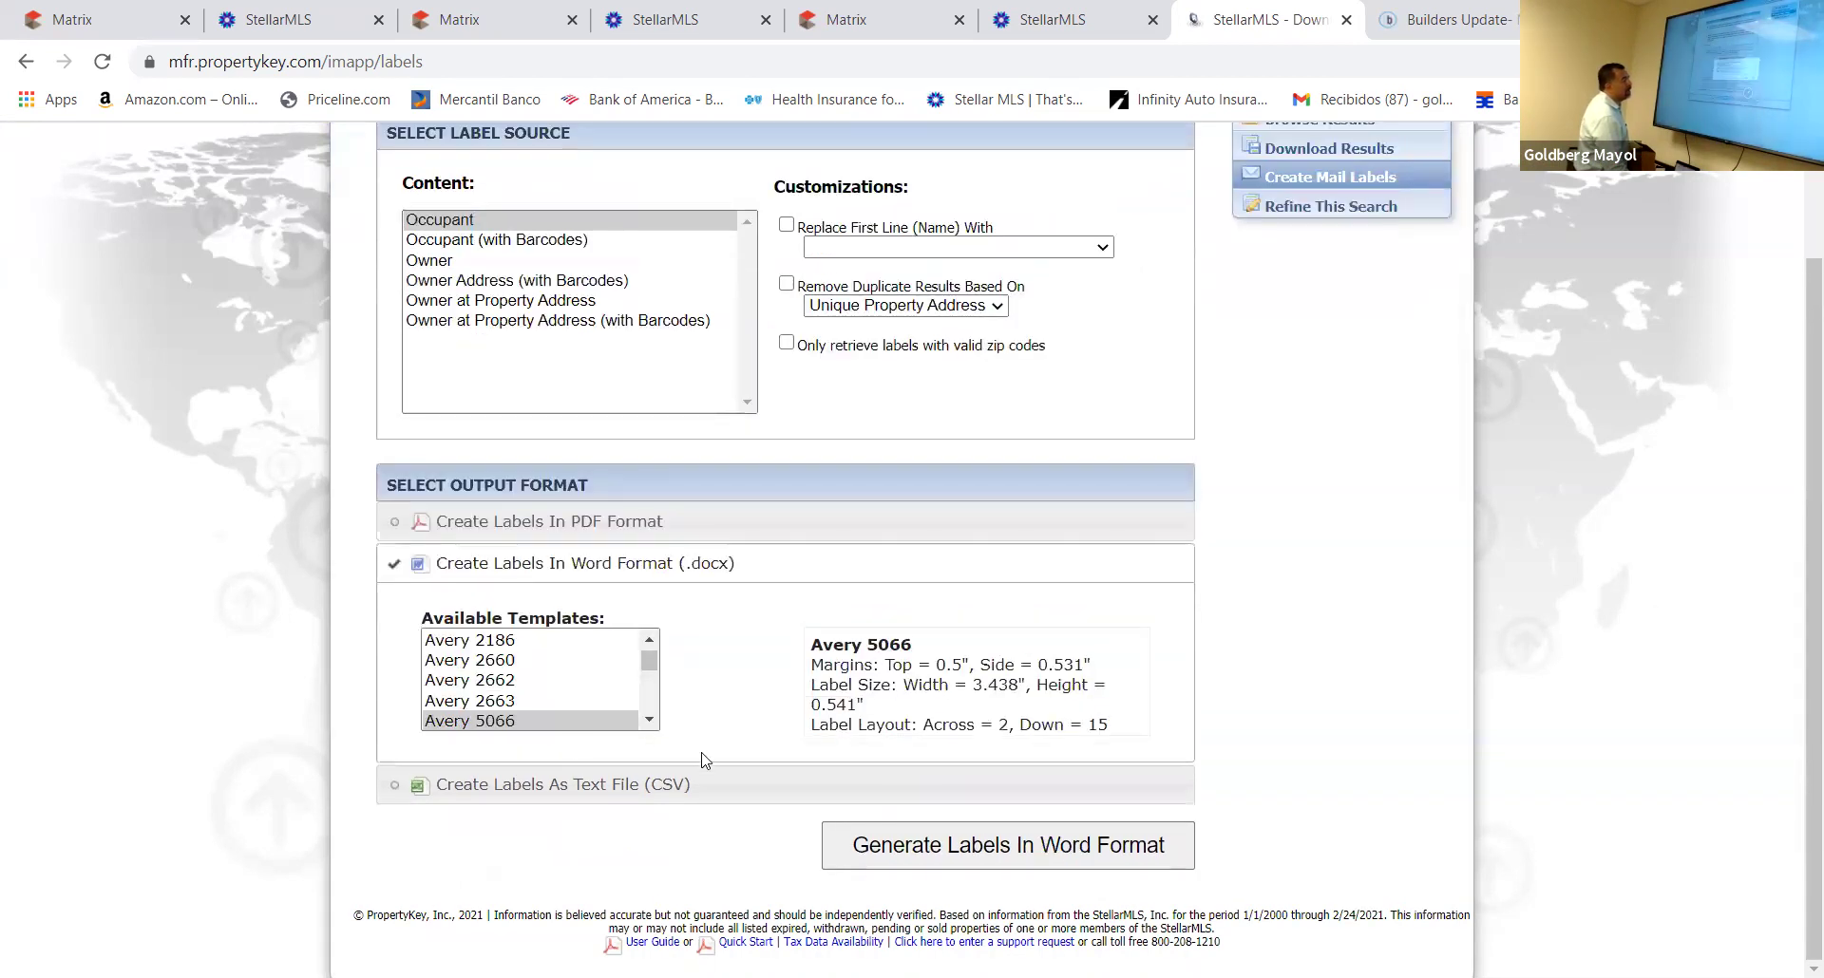
Generate the Avery 5066 labels in Word format, download the file again, and open labels.docx
left_click(956, 855)
left_click(1059, 680)
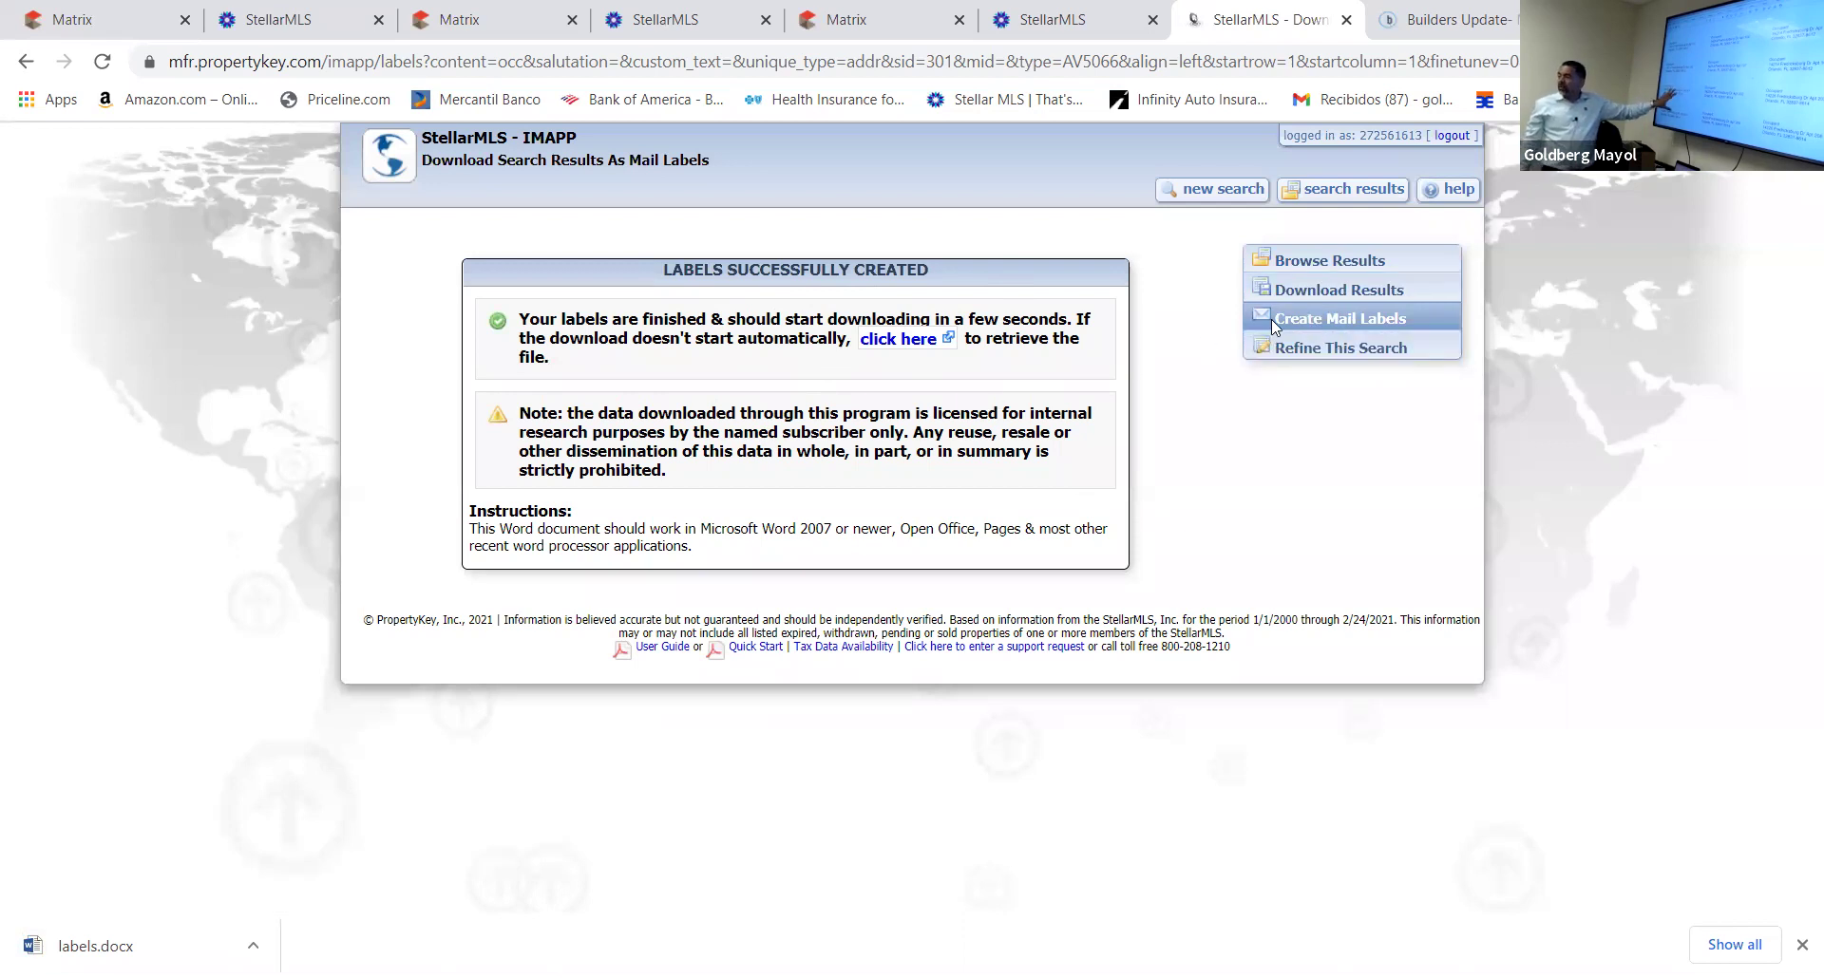
left_click(910, 350)
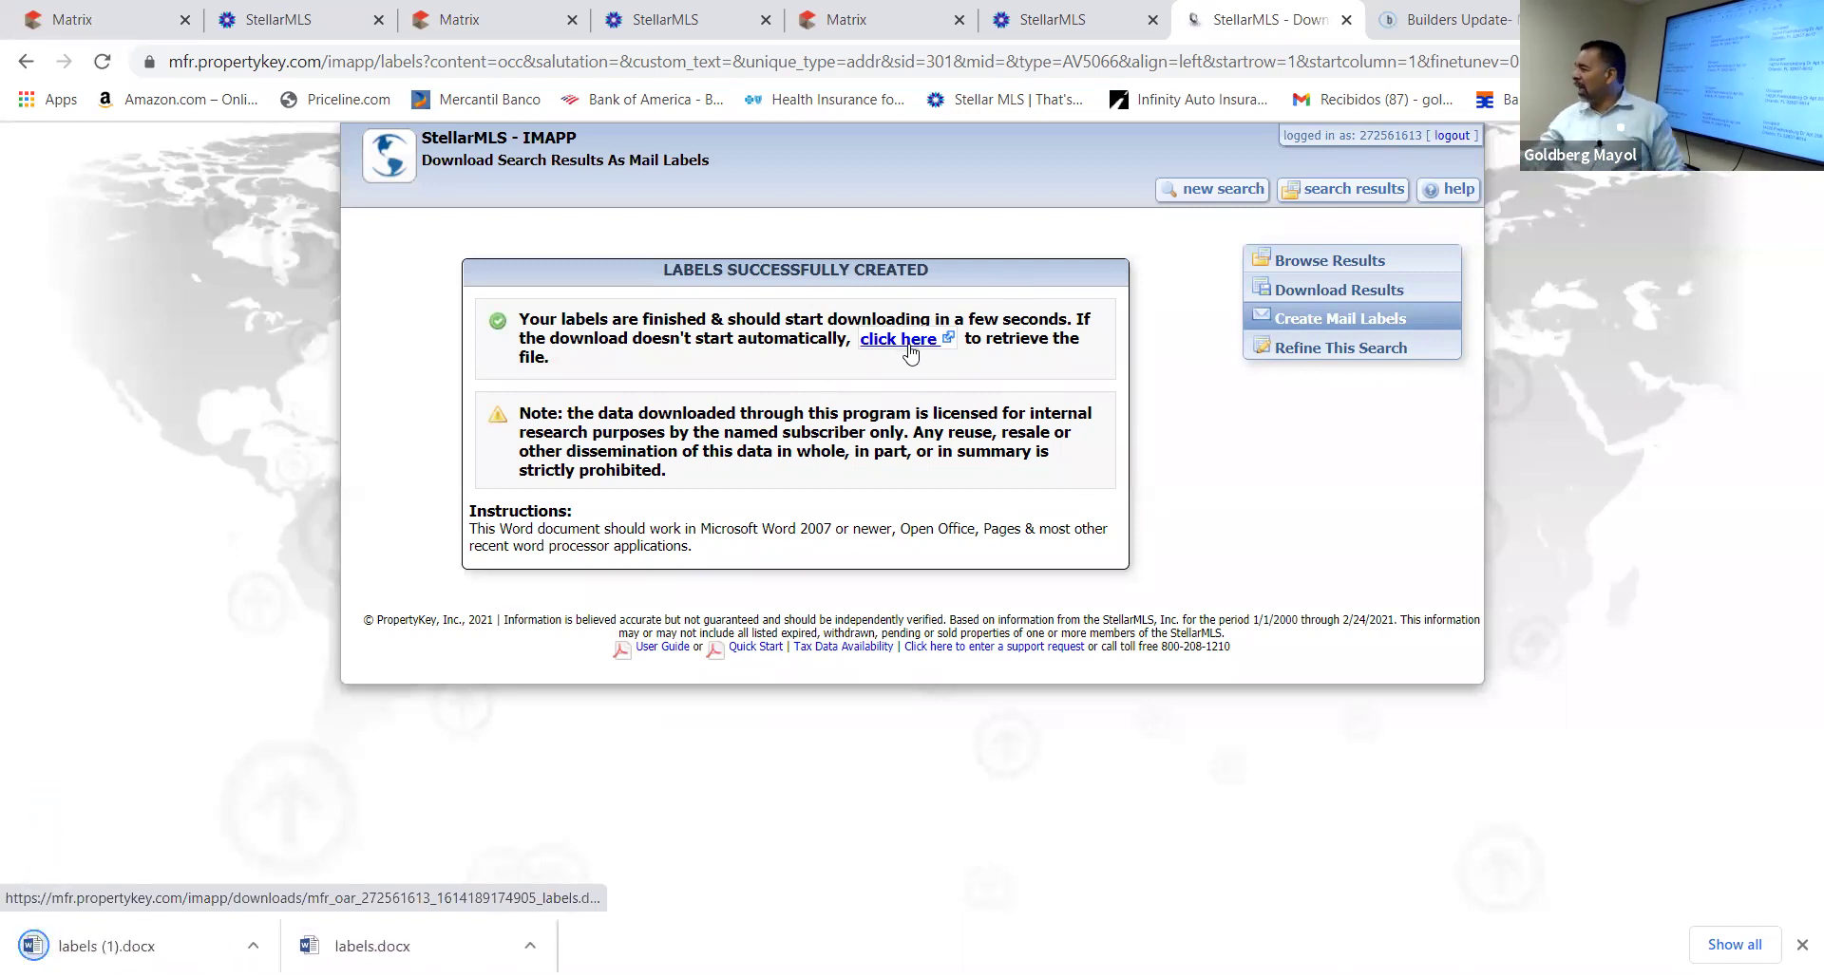
left_click(380, 948)
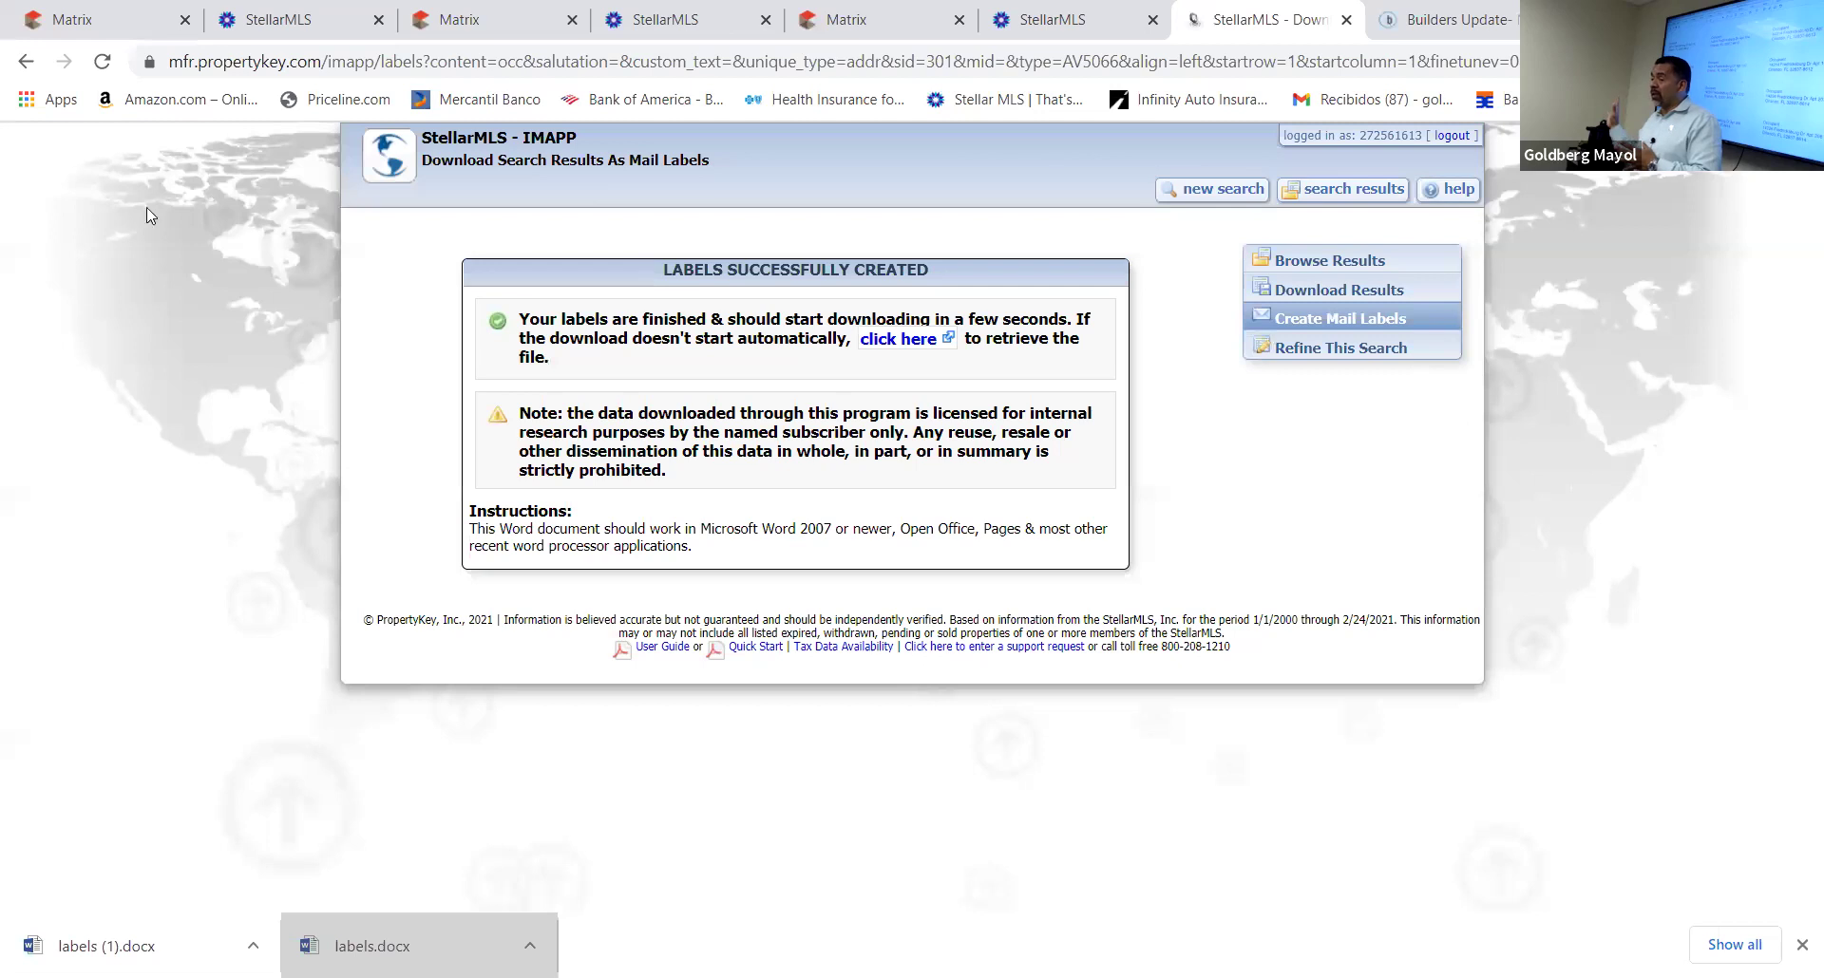
Return to the mail label setup and change the label content to Owner
left_click(26, 62)
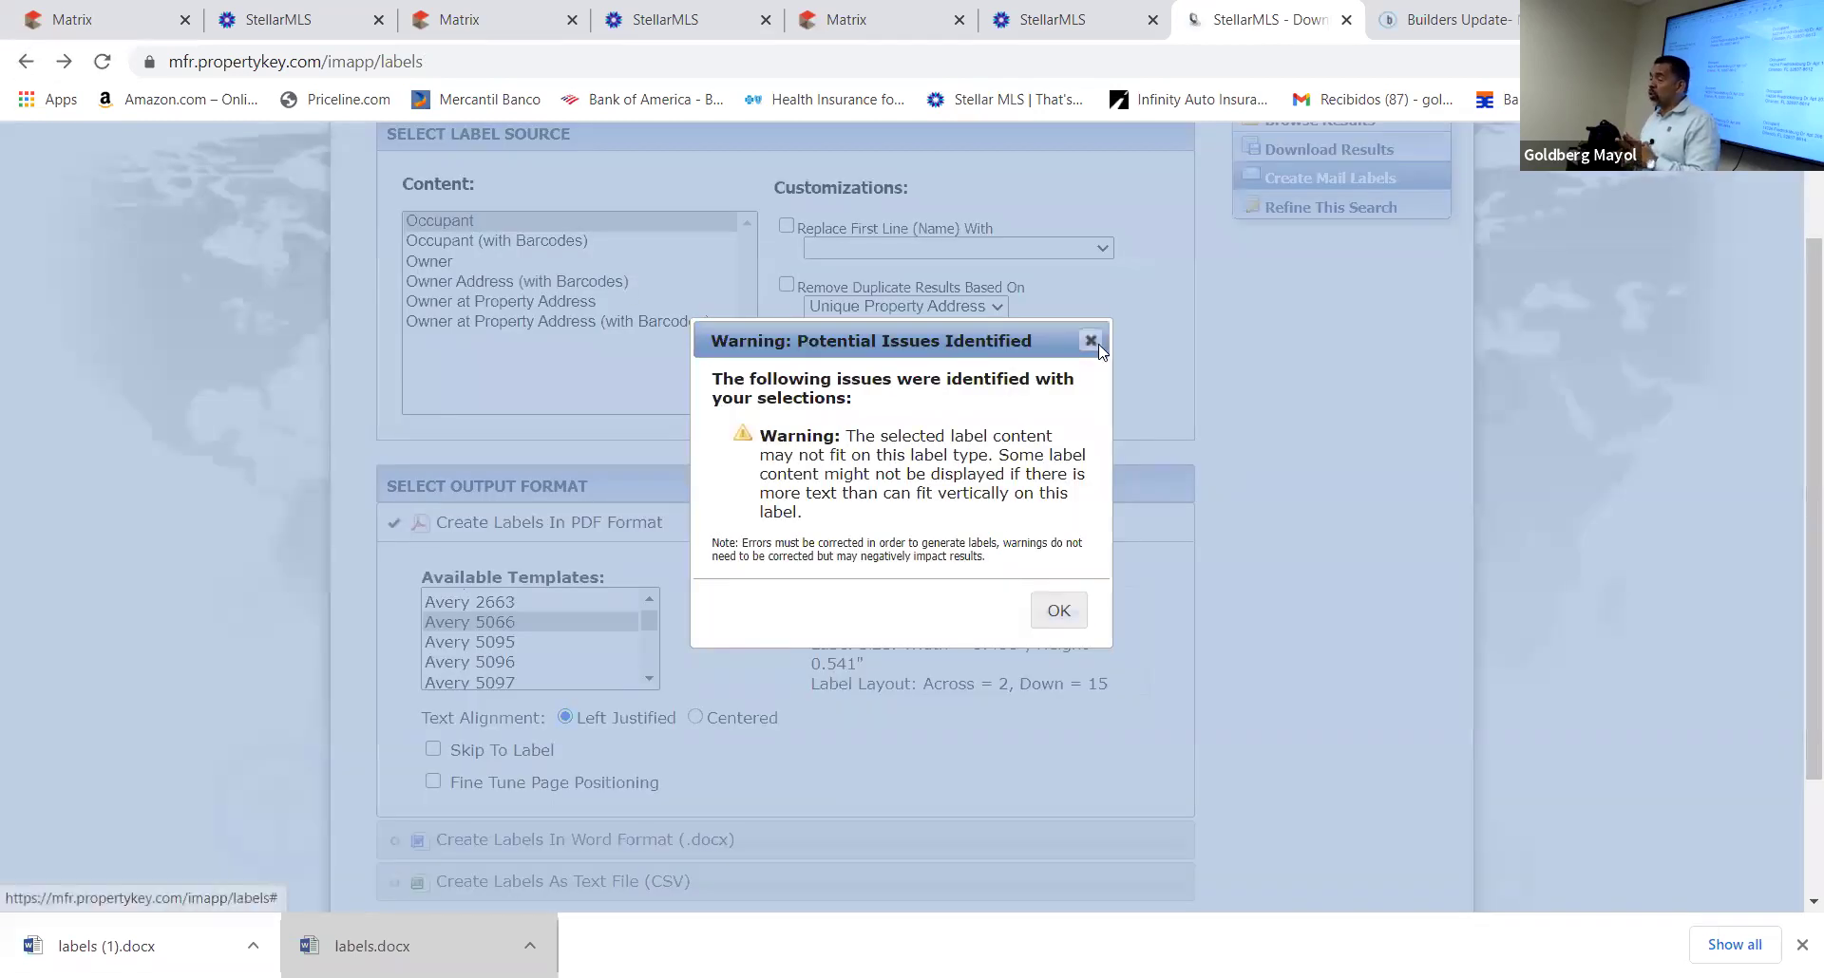
left_click(1091, 341)
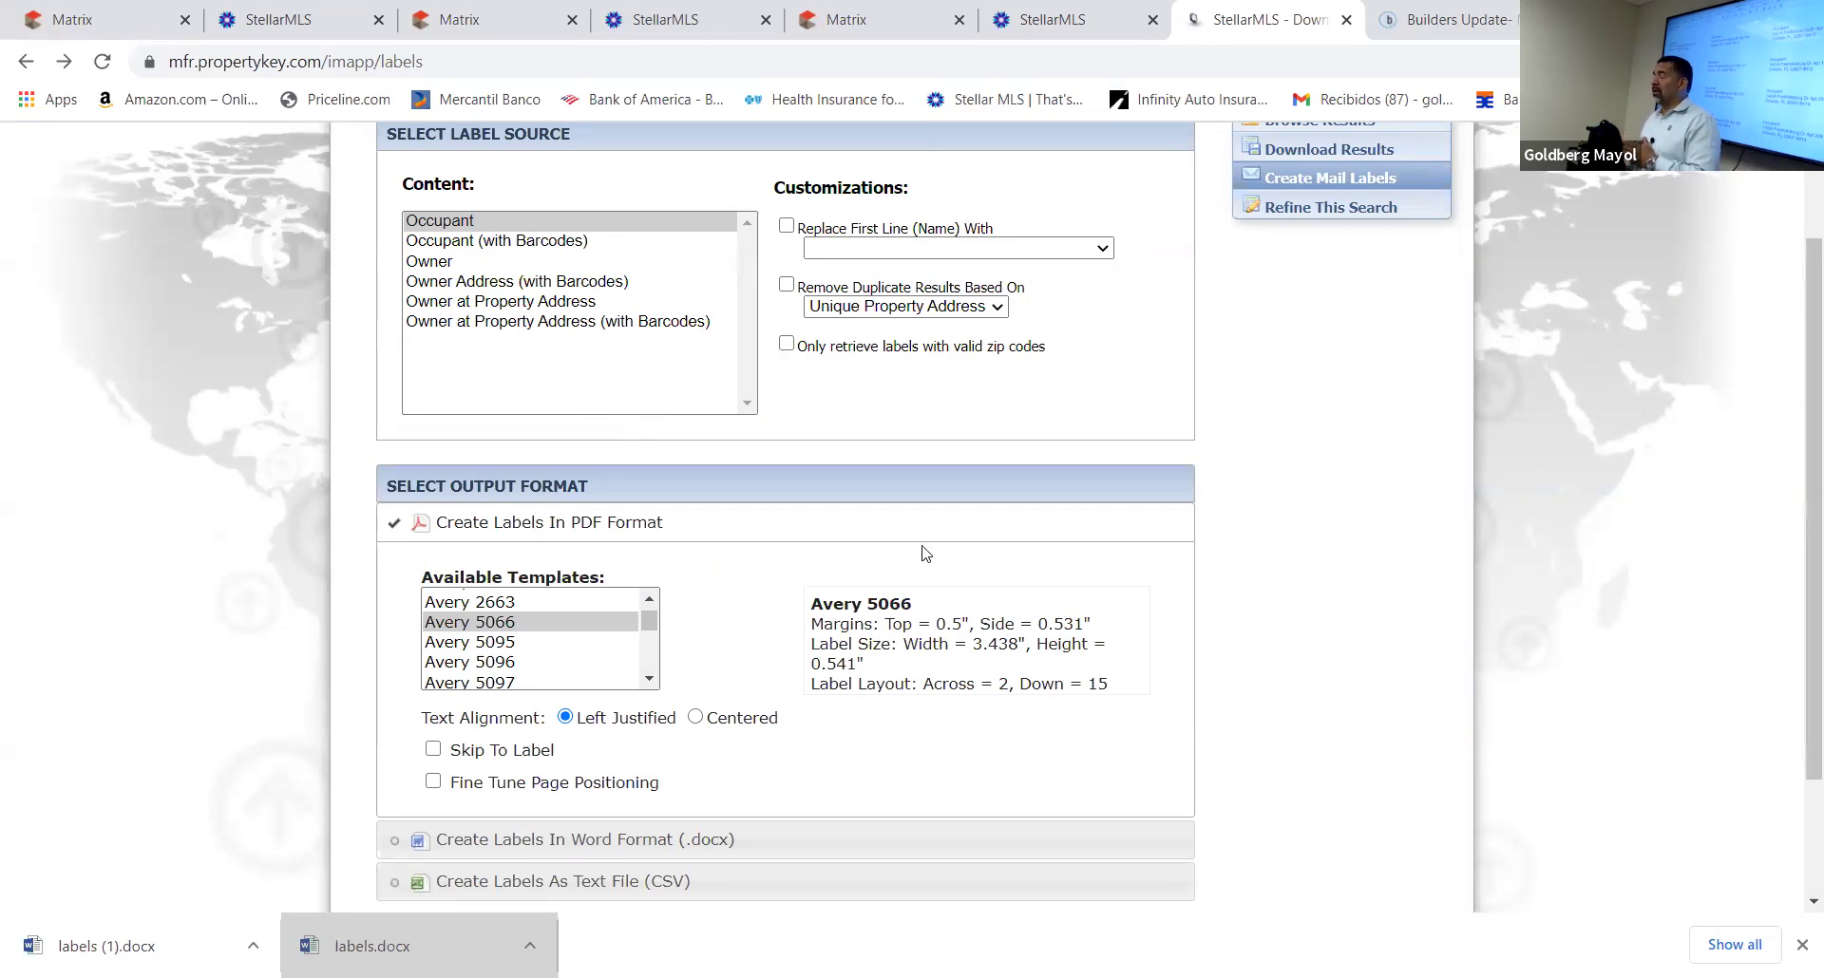
scroll(1064, 568, "up", 3)
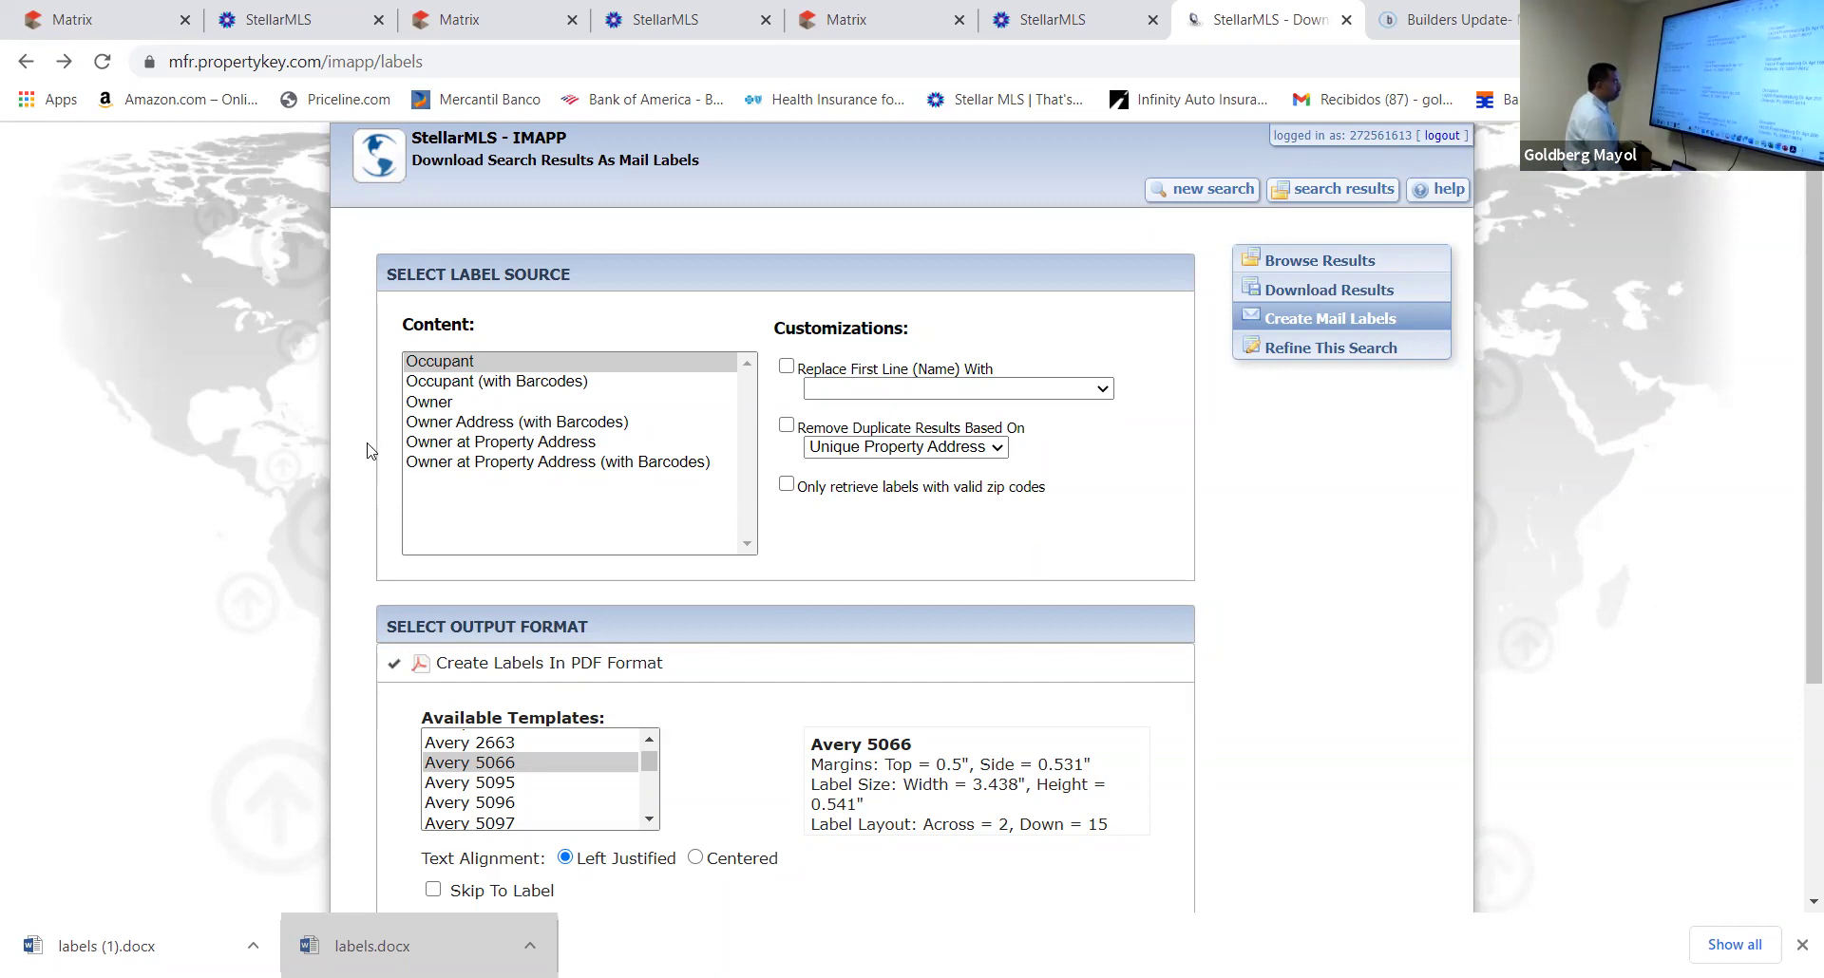
left_click(446, 402)
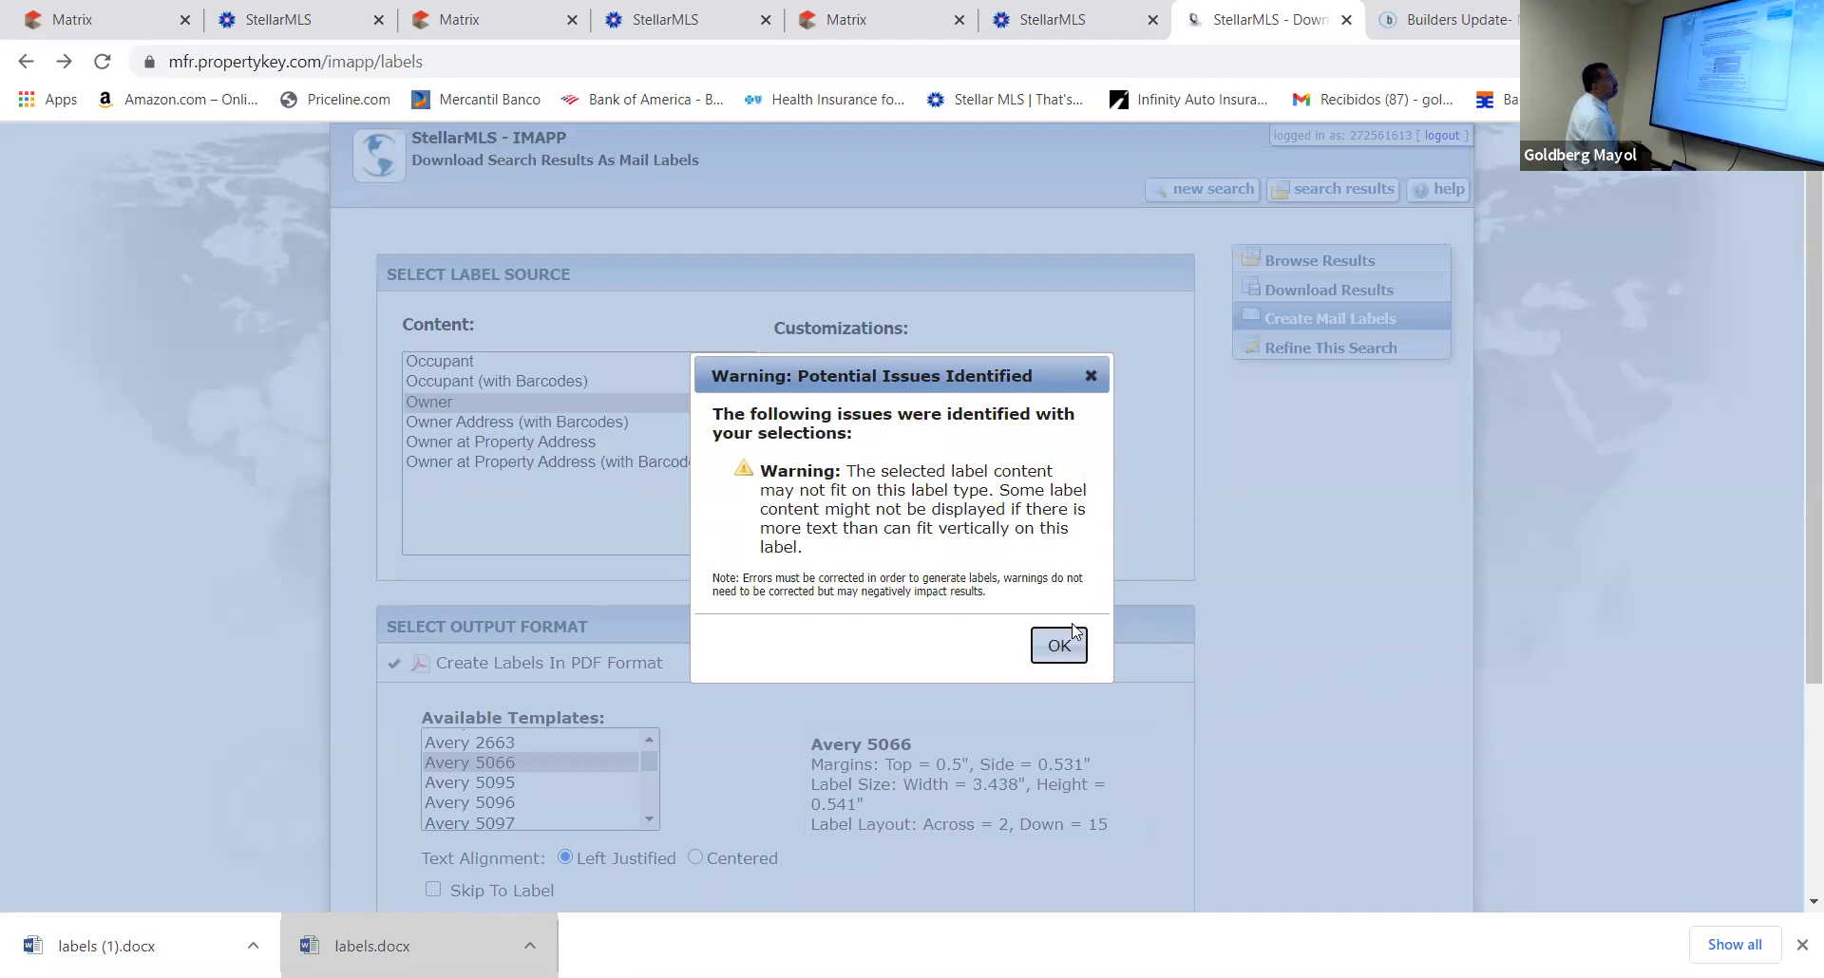
left_click(1062, 647)
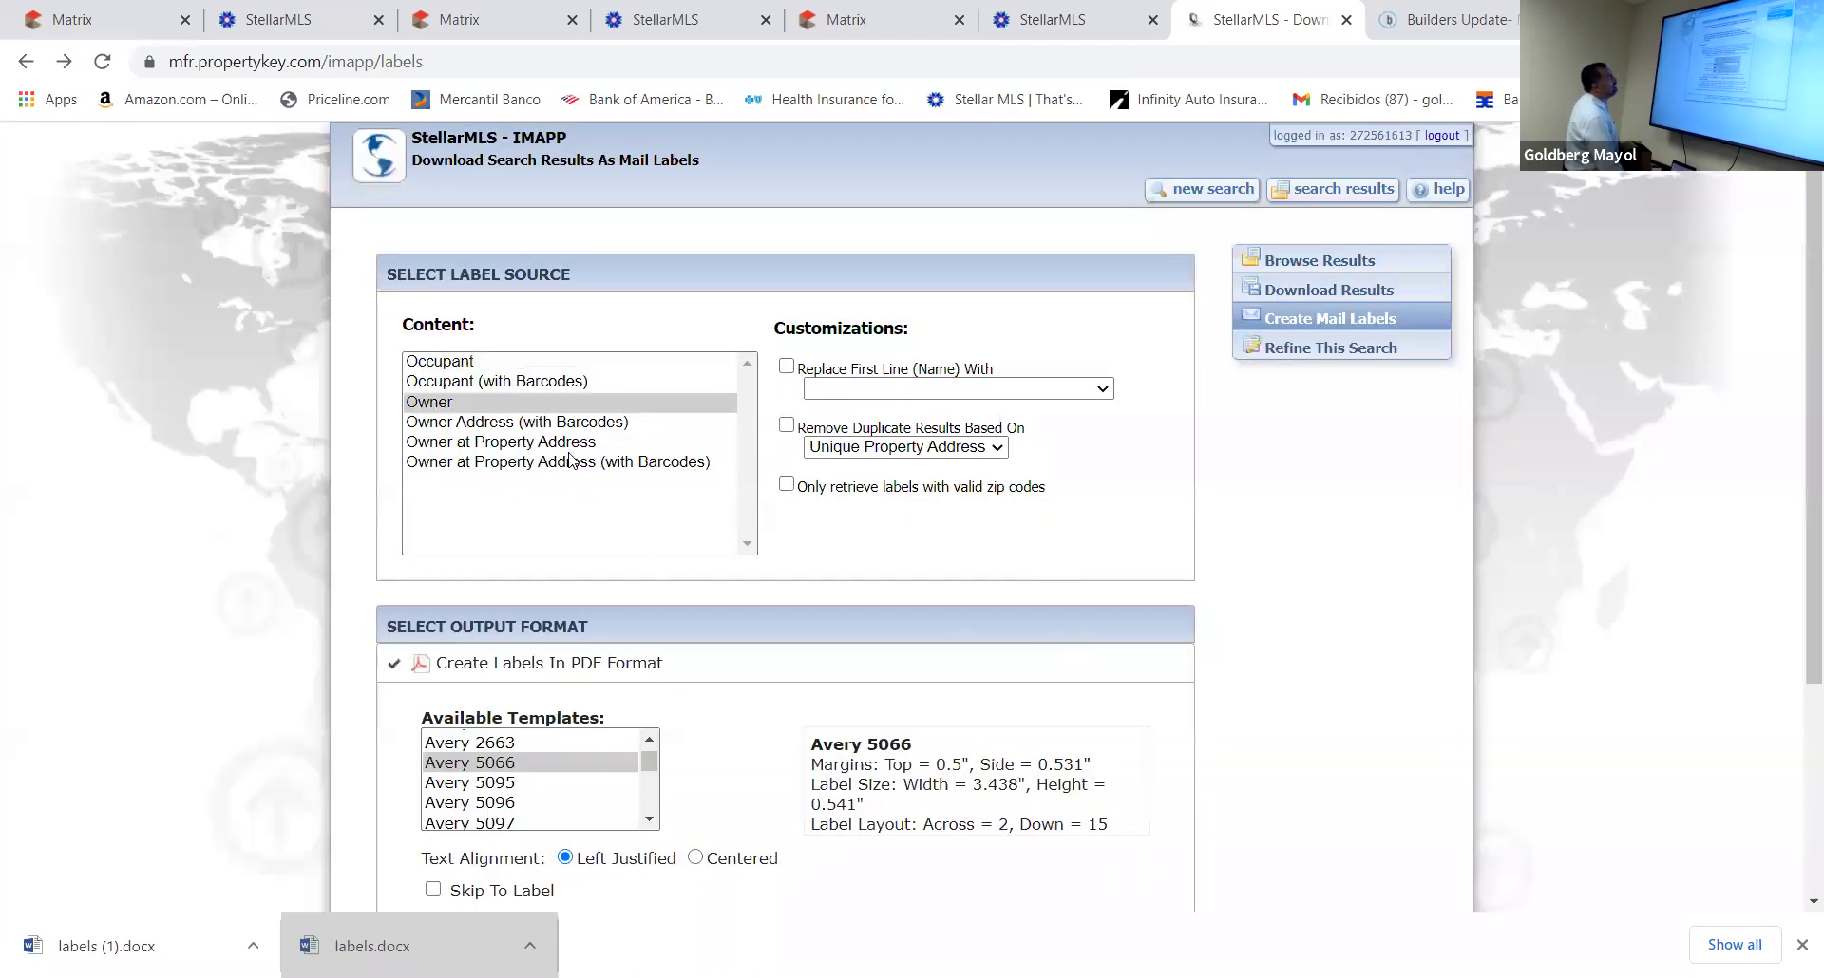
left_click(635, 402)
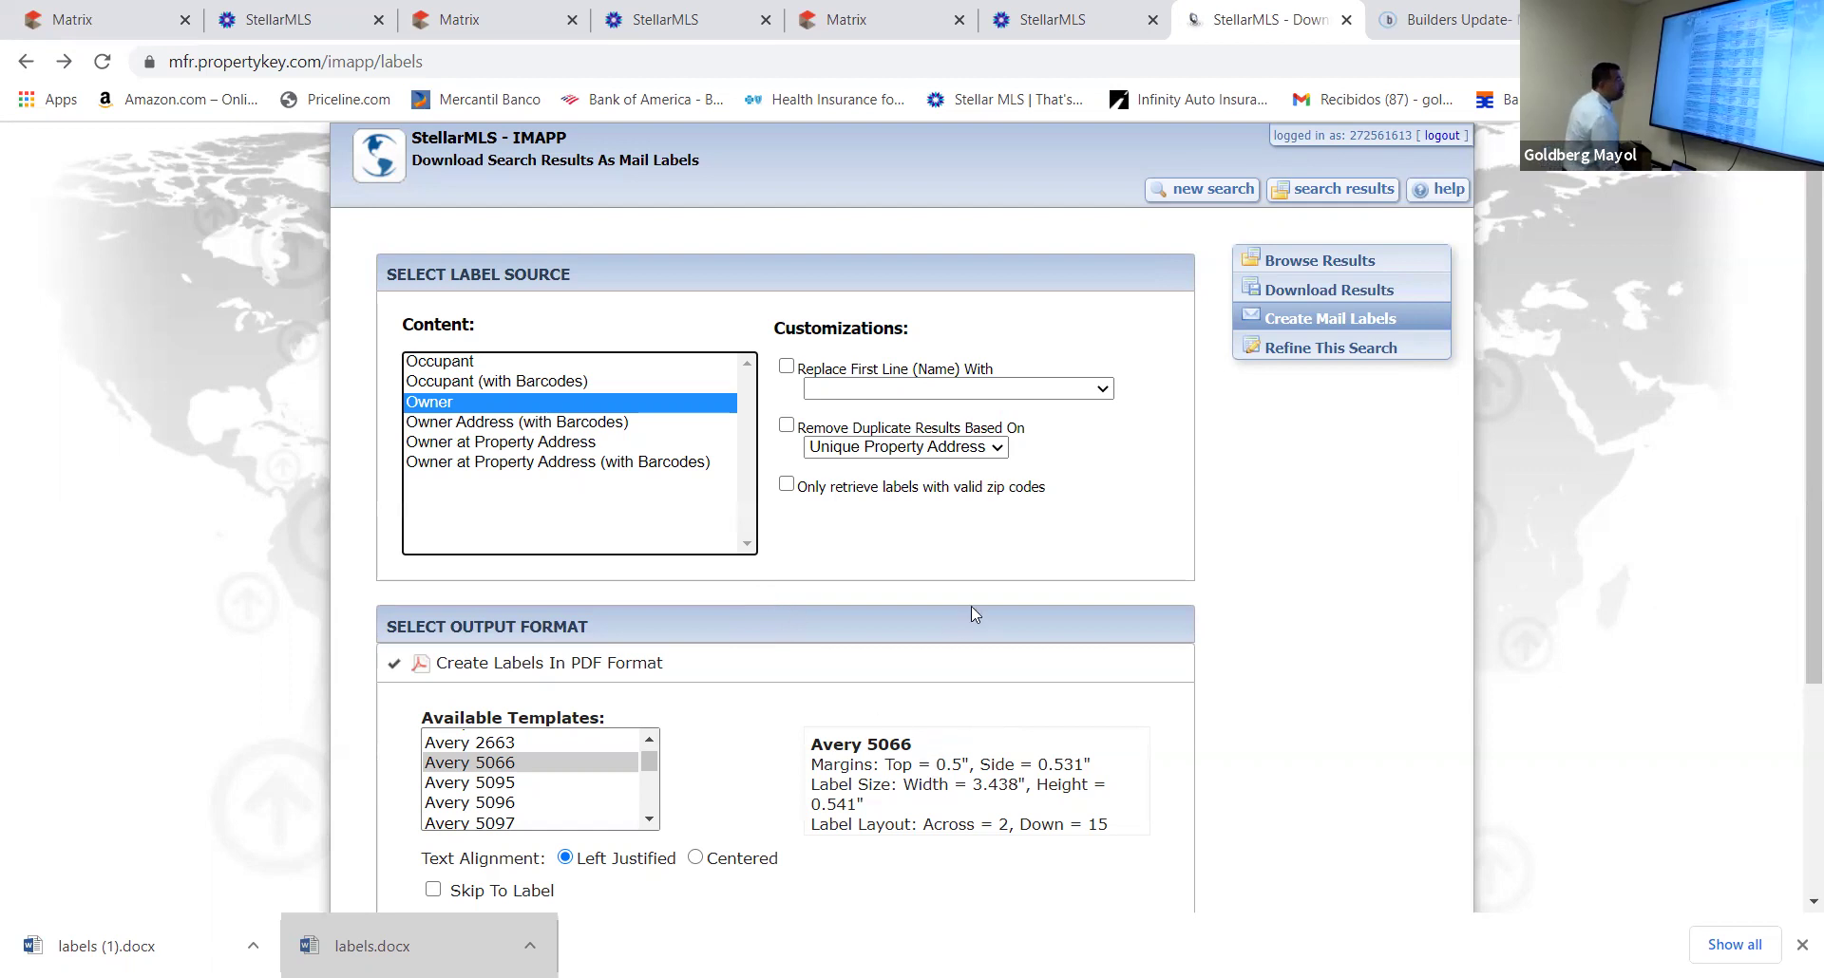
Reload the mail label setup and set the label content to Owner Address (with Barcodes)
scroll(988, 665, "down", 3)
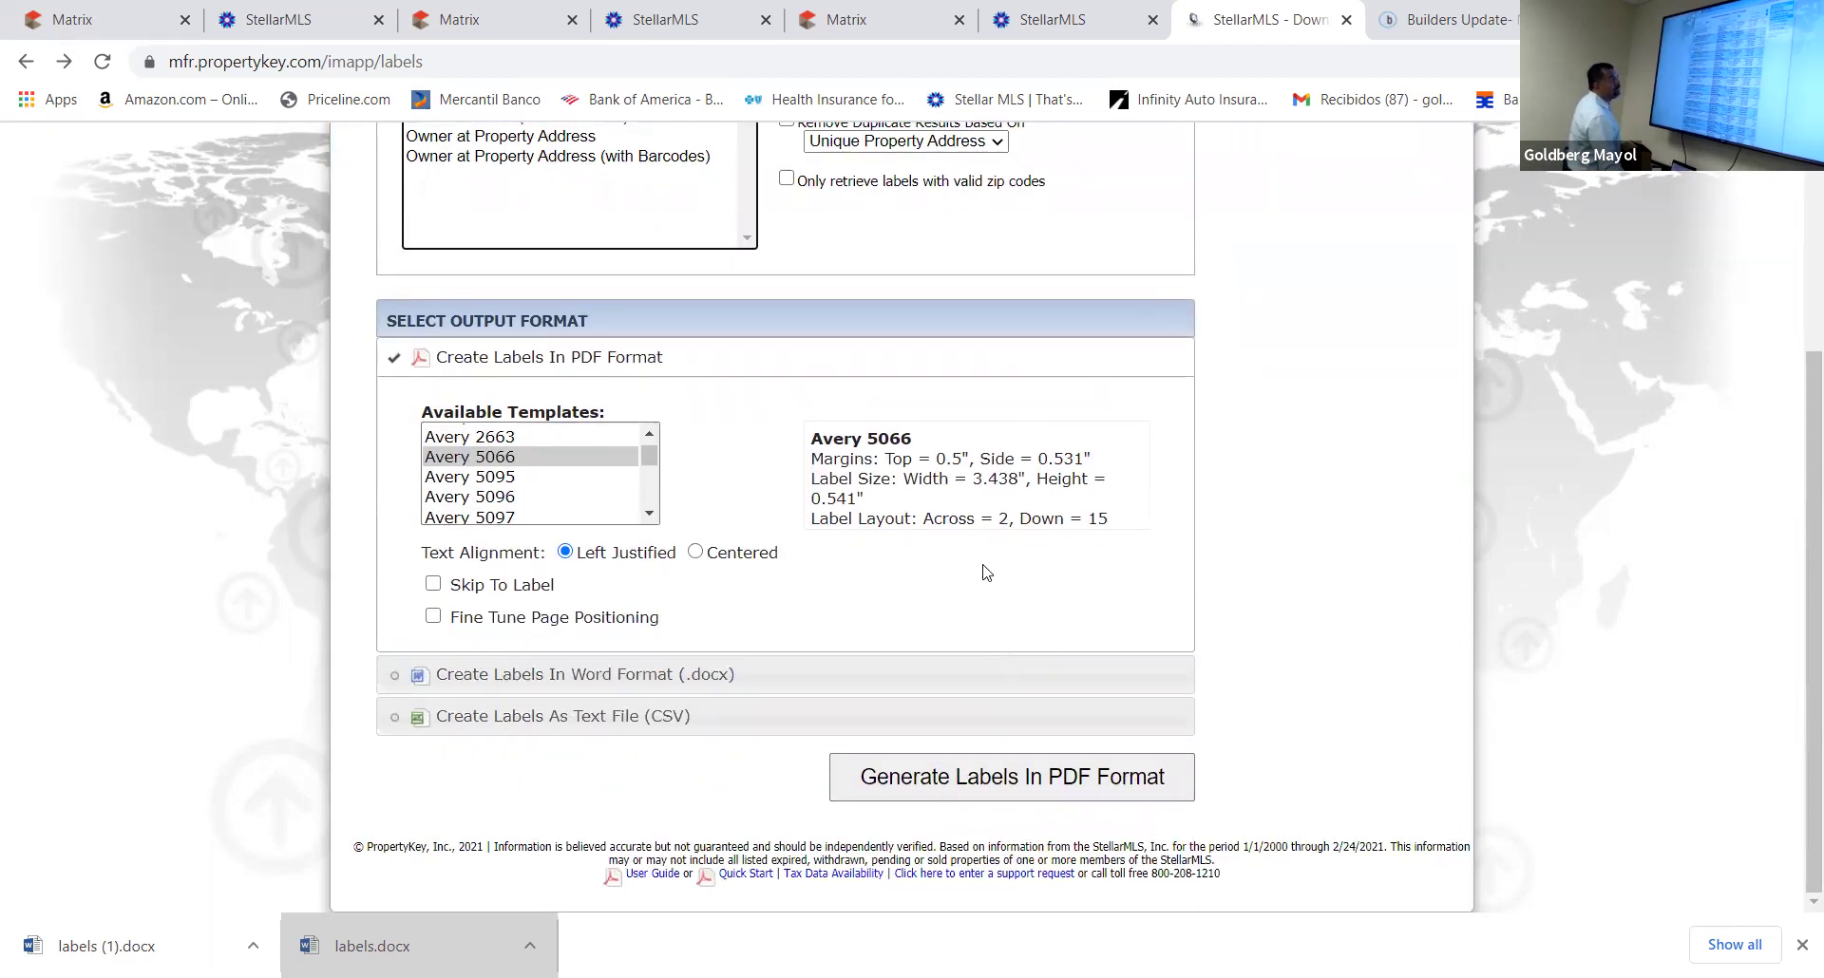
scroll(992, 608, "up", 3)
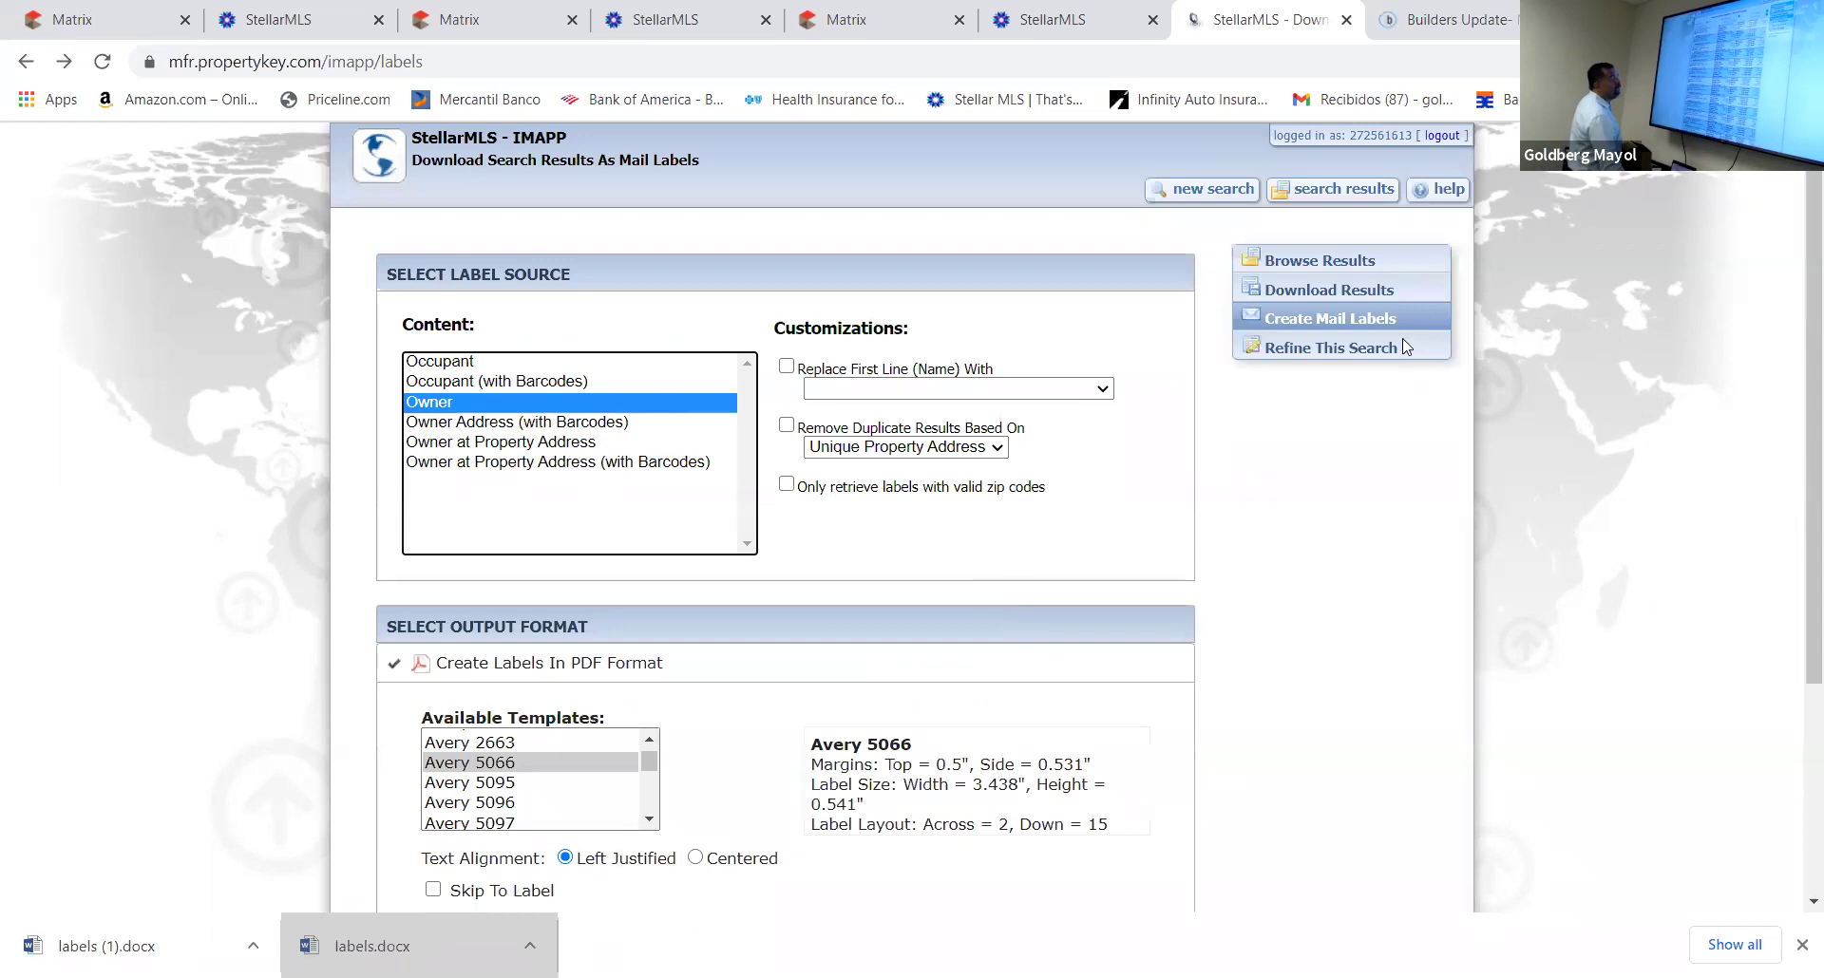
left_click(1276, 321)
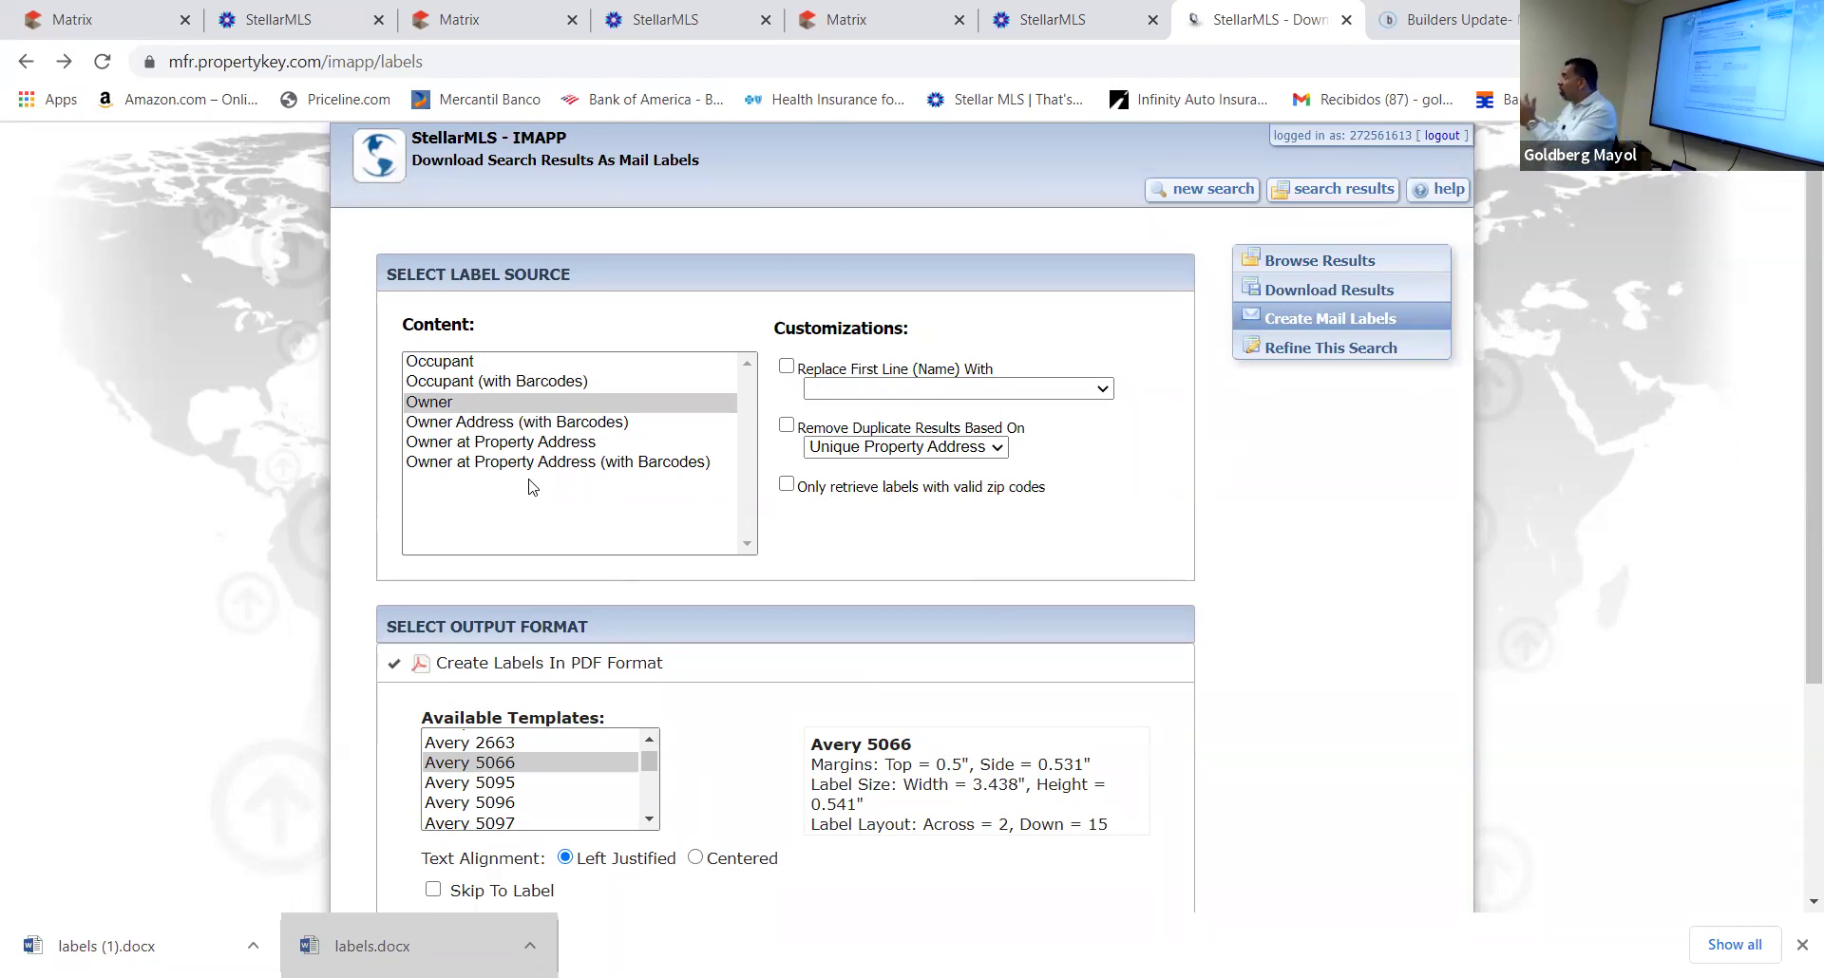
left_click(478, 423)
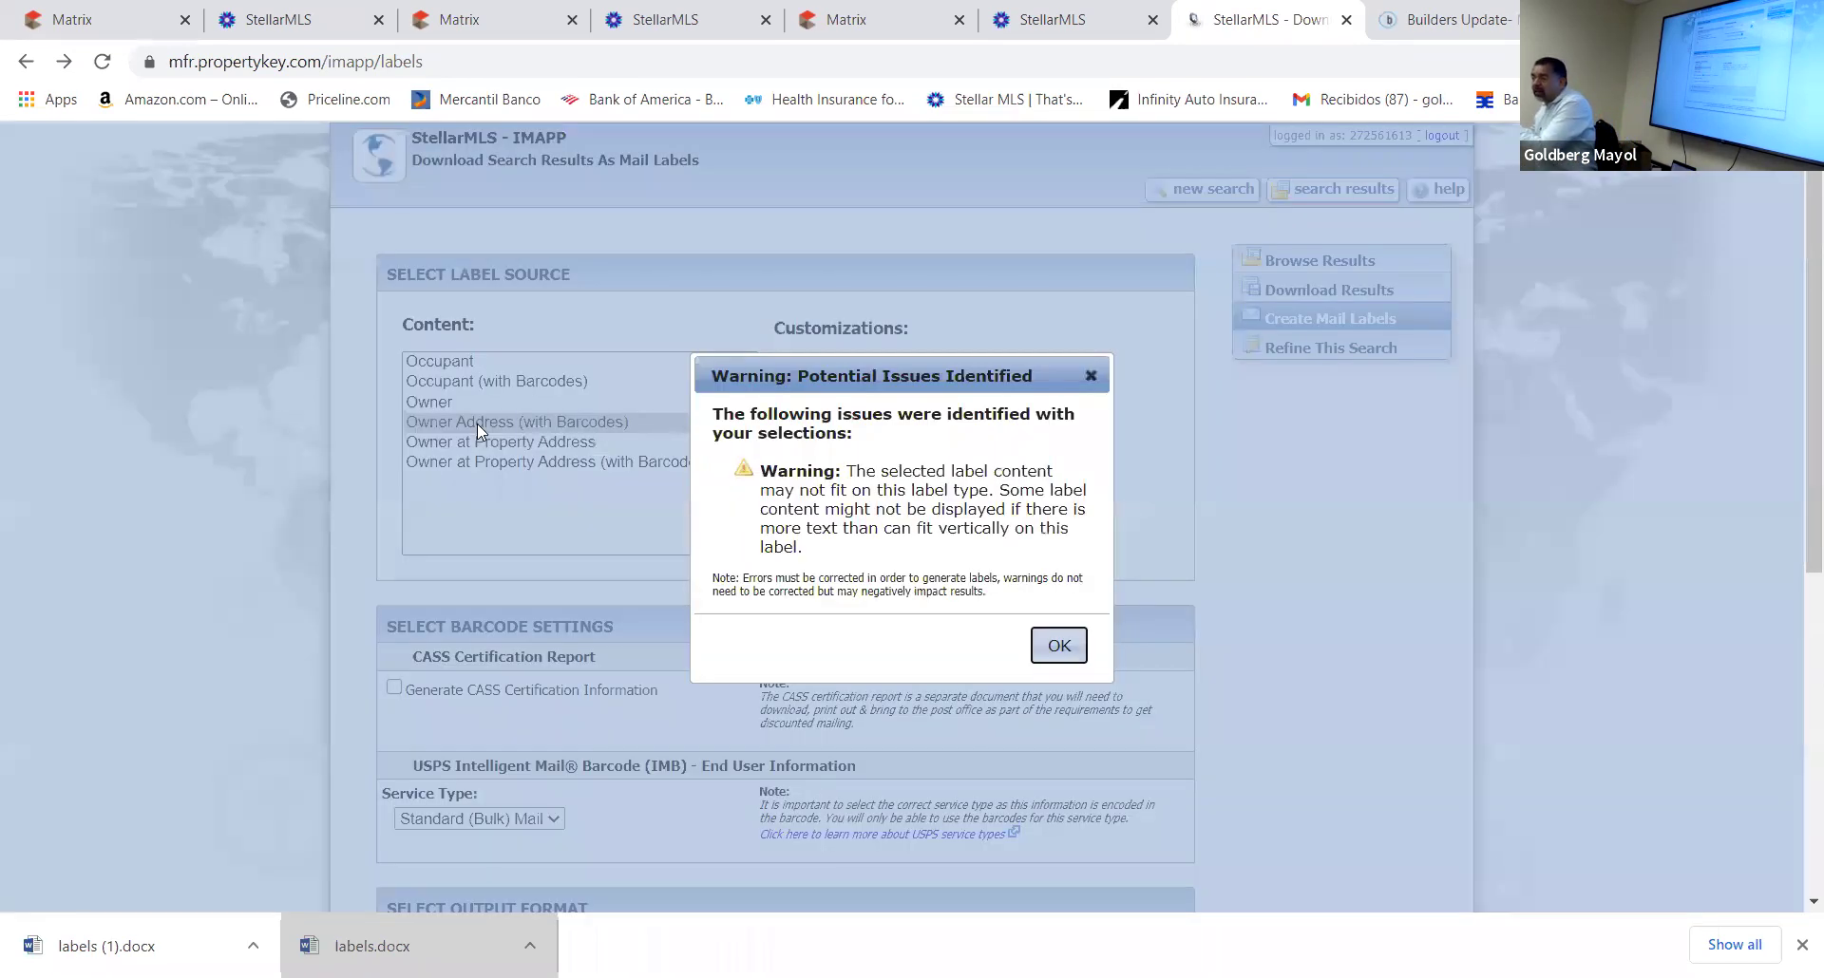
Change the mail label content to Owner at Property Address, accepting the potential issues warnings
left_click(1059, 646)
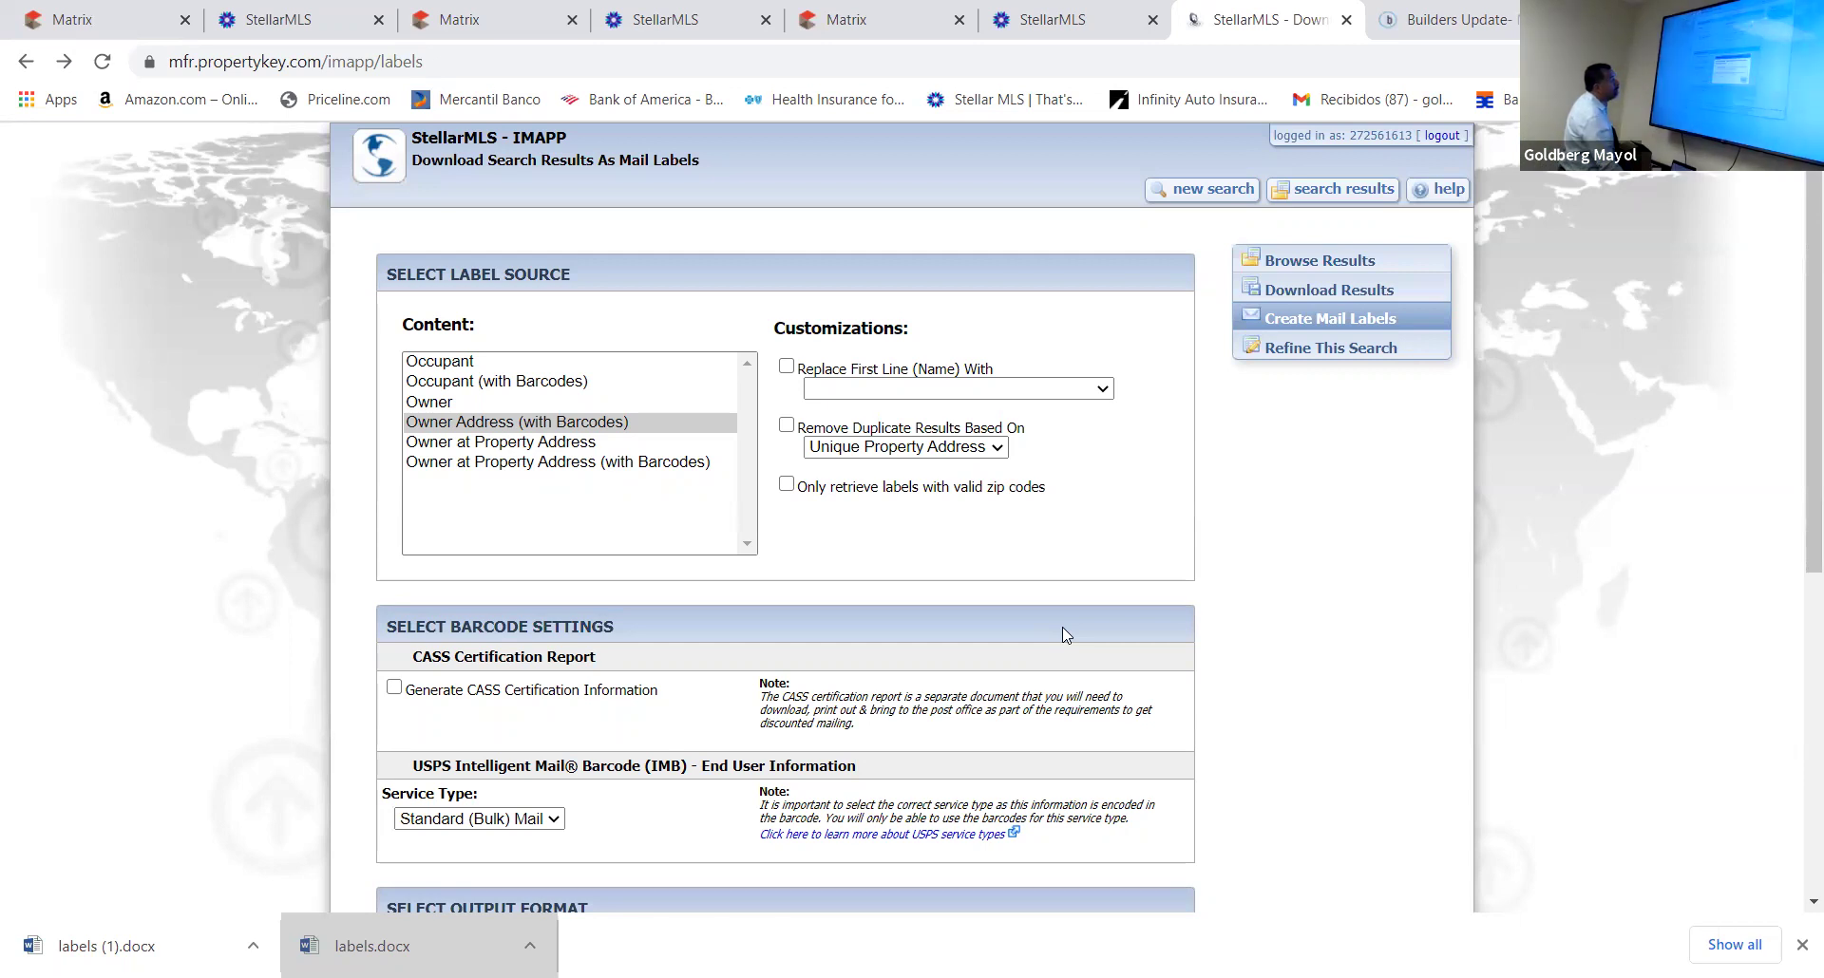
left_click(549, 442)
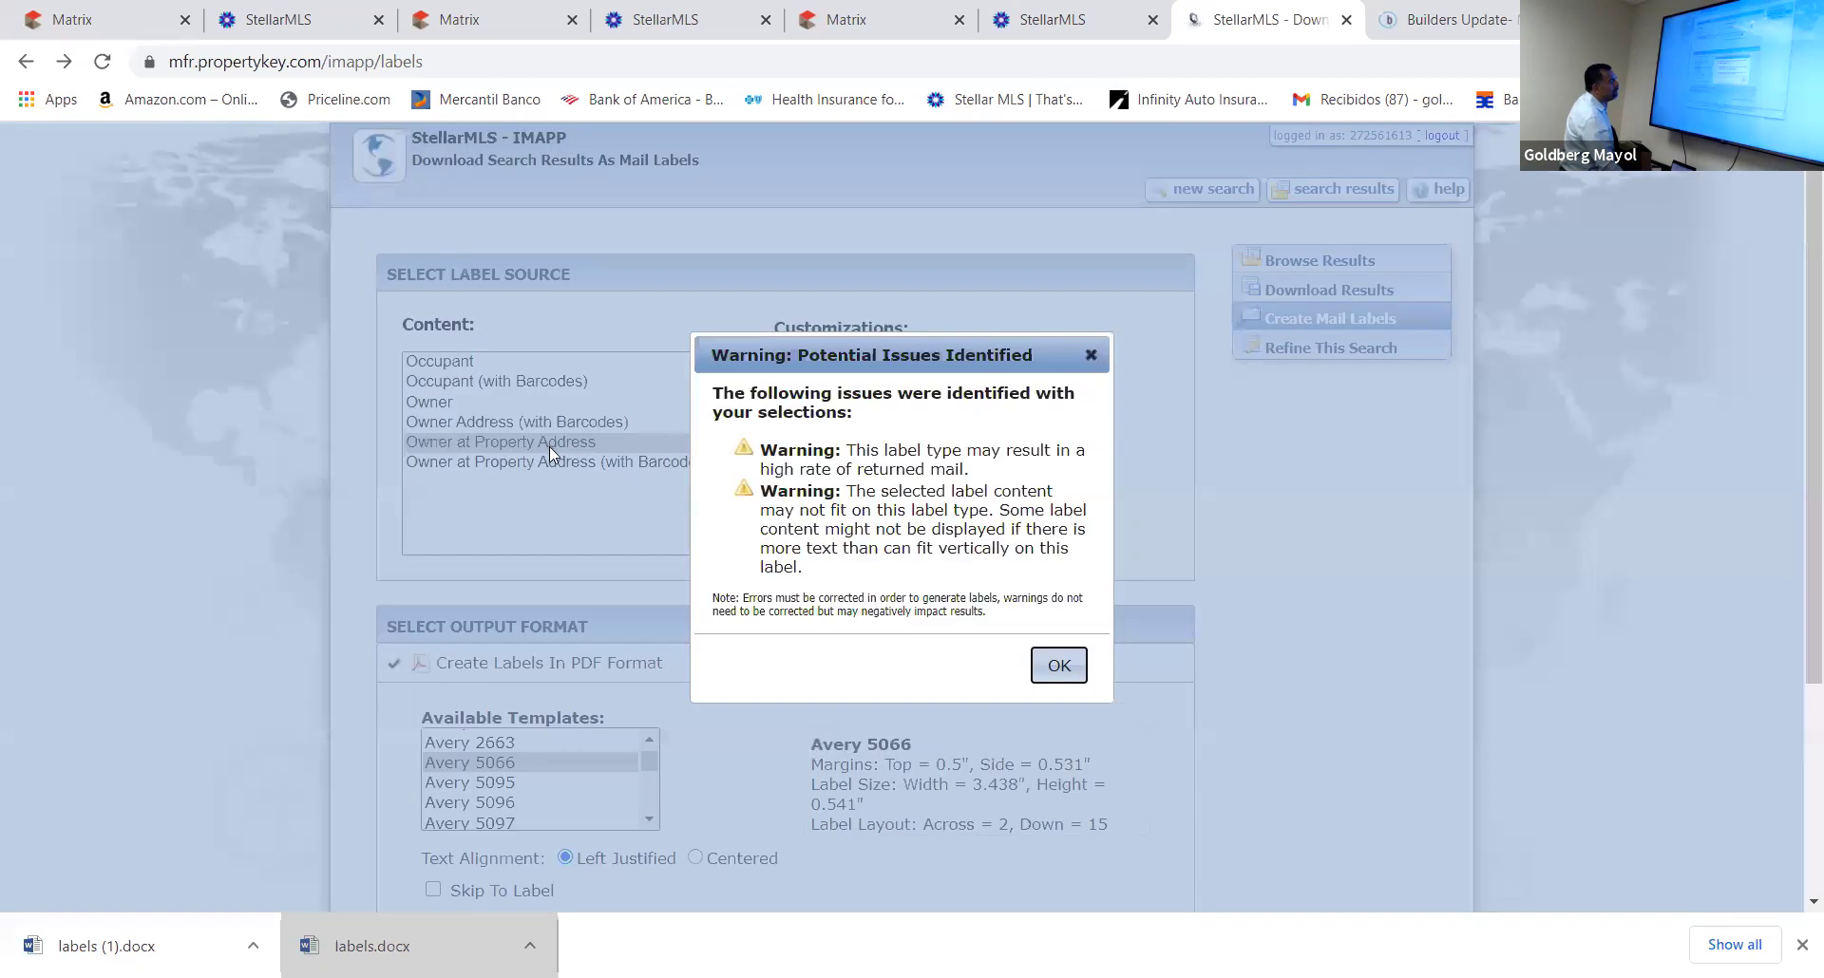
left_click(1056, 667)
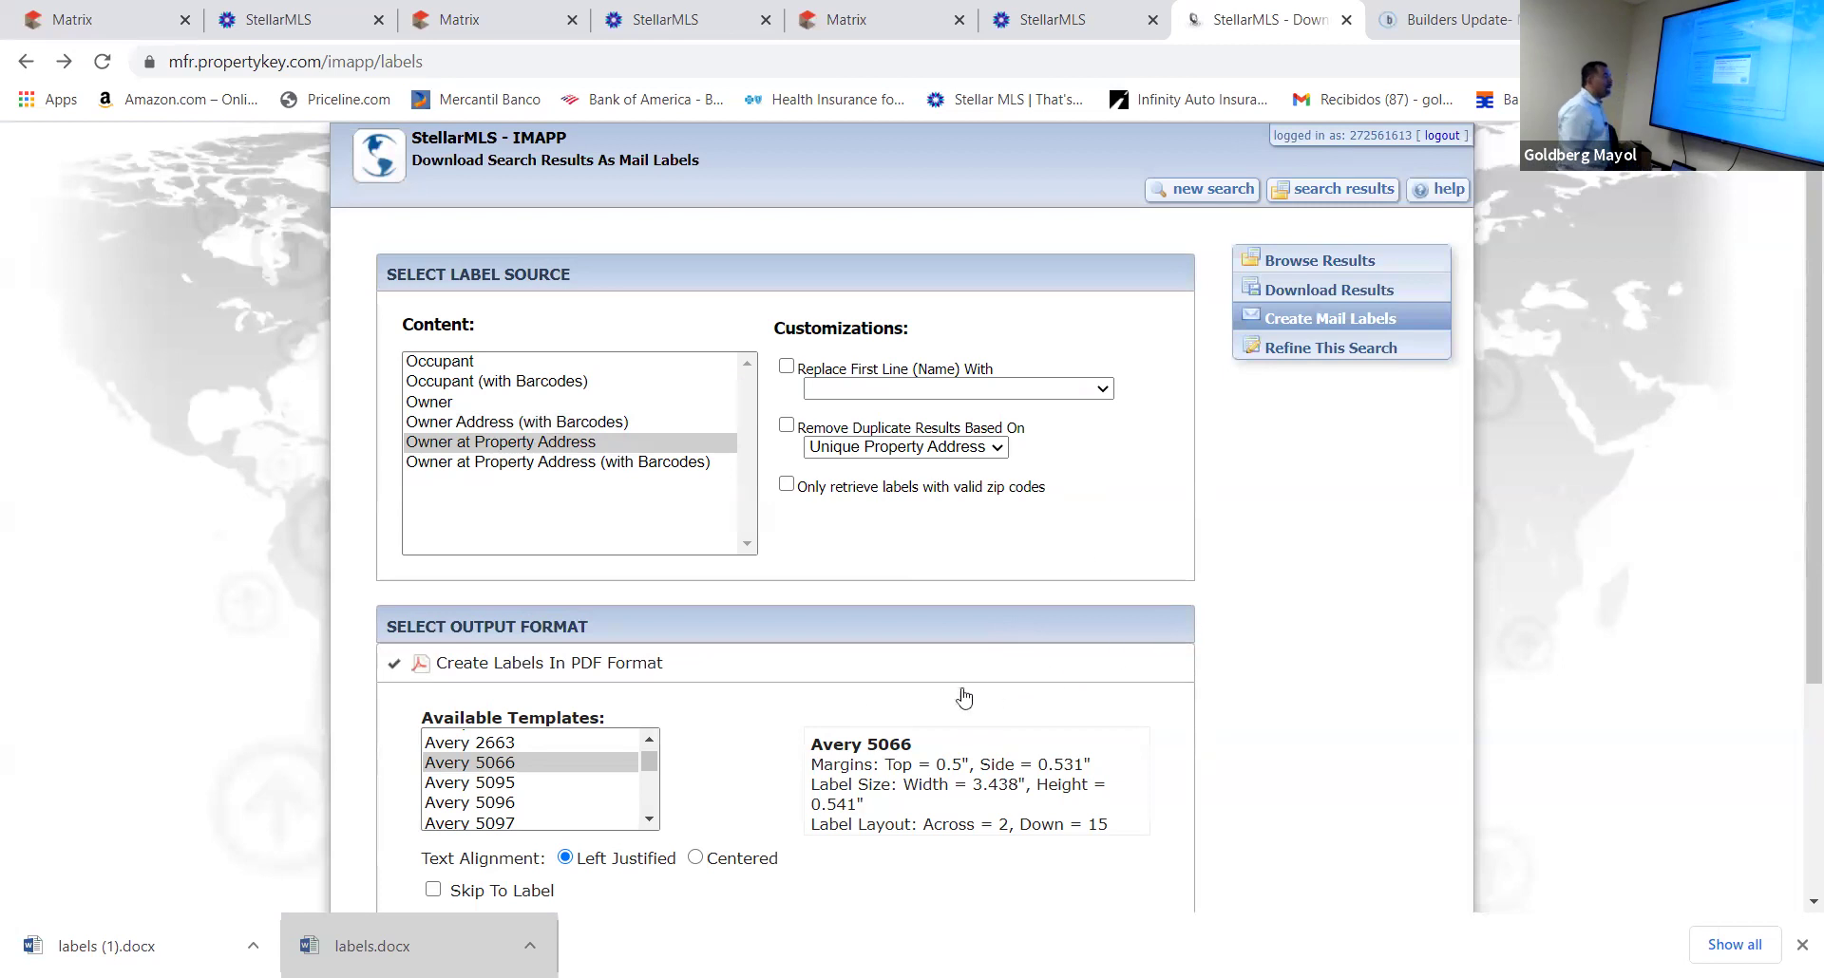
Generate the Owner at Property Address labels as a CSV text file and open the downloaded labels (1).csv
scroll(930, 631, "down", 3)
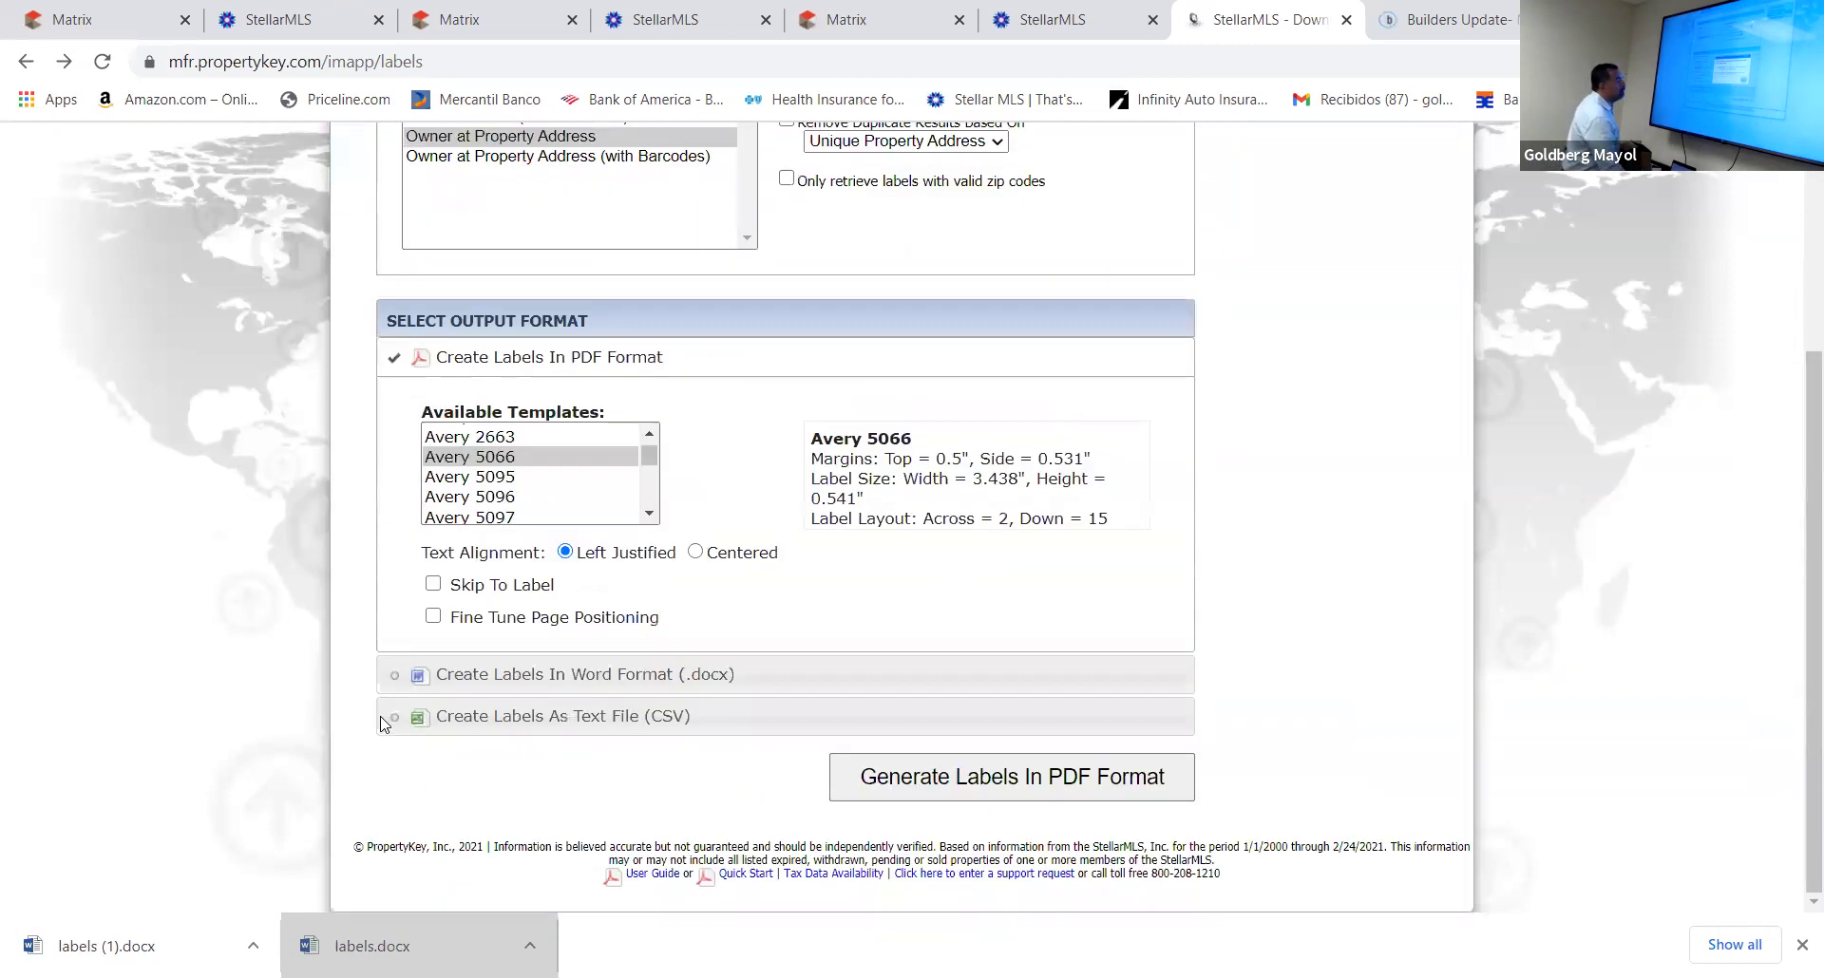
left_click(519, 719)
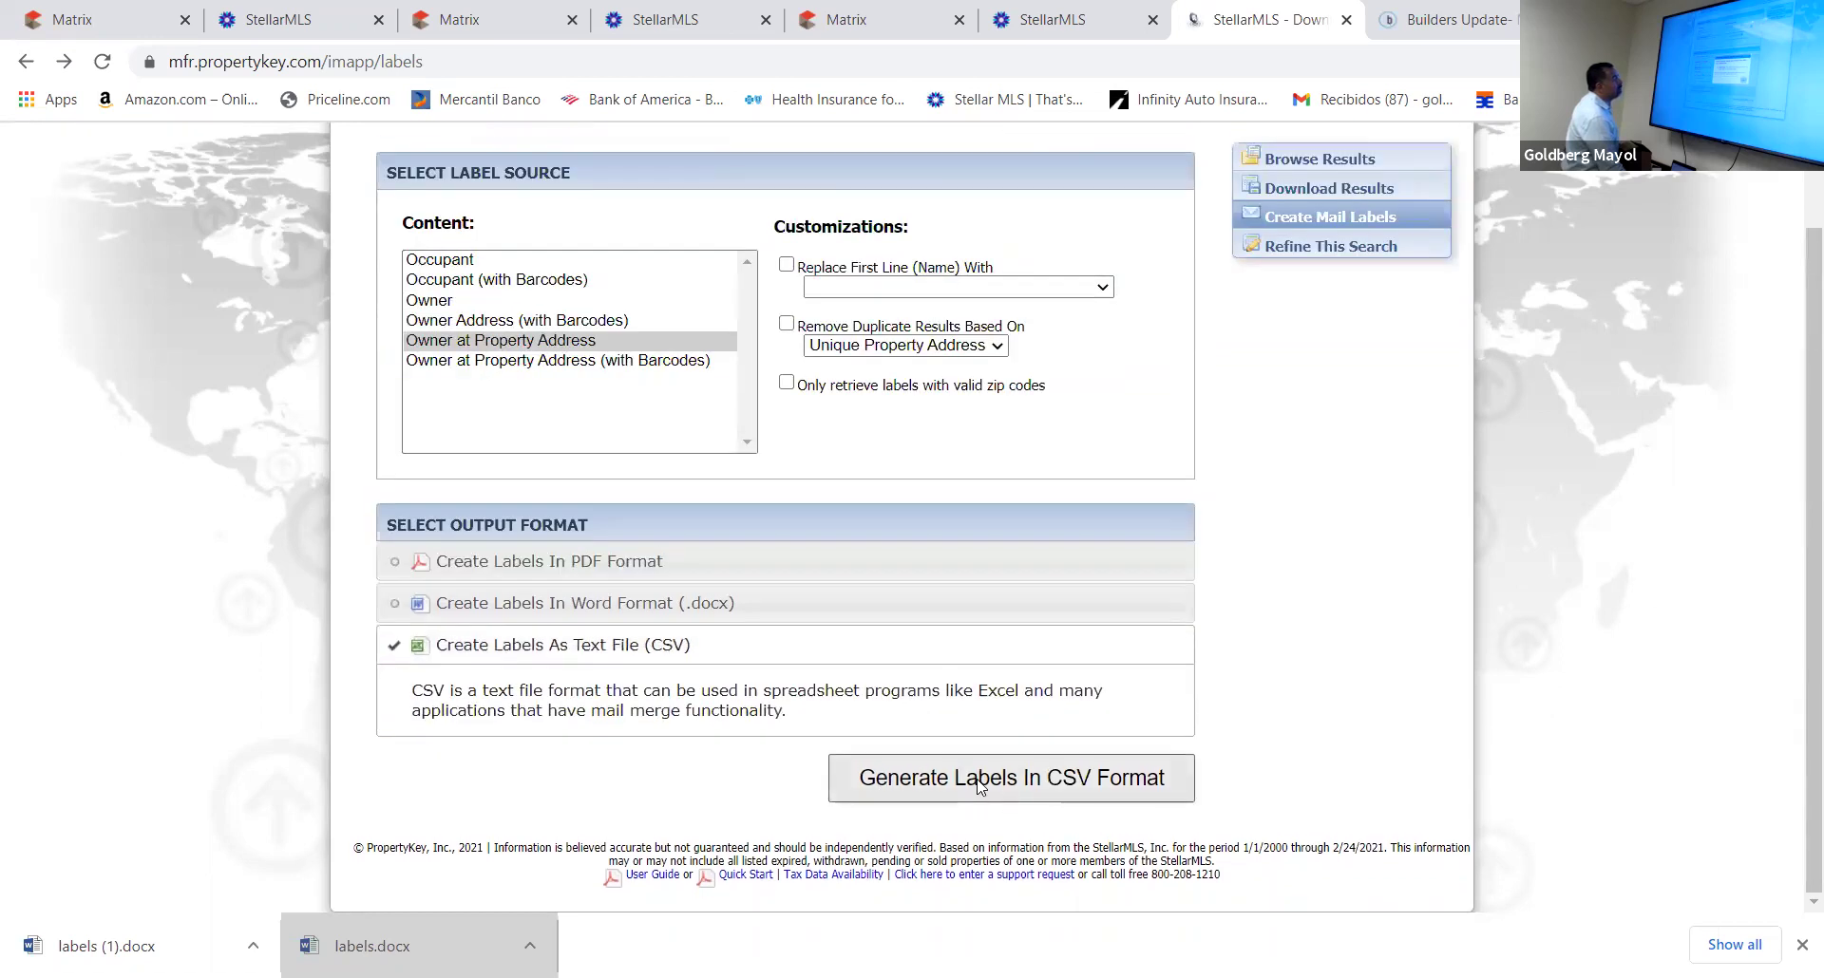
left_click(980, 777)
left_click(1077, 661)
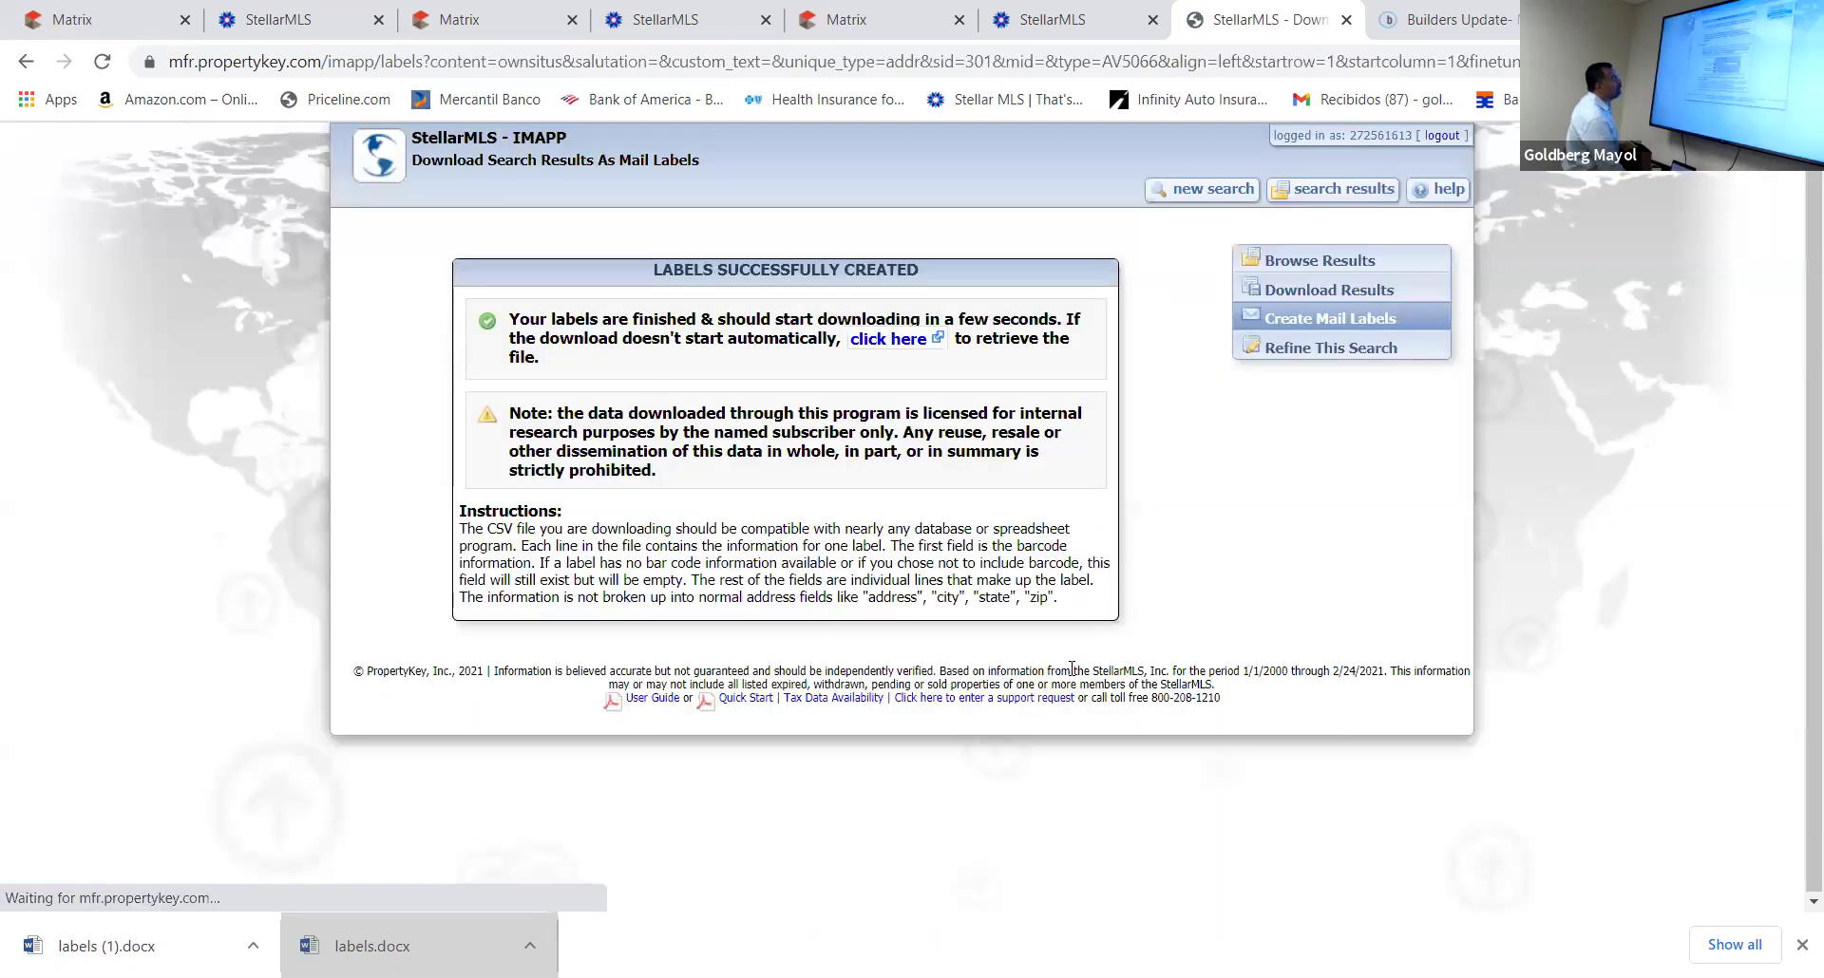
left_click(139, 950)
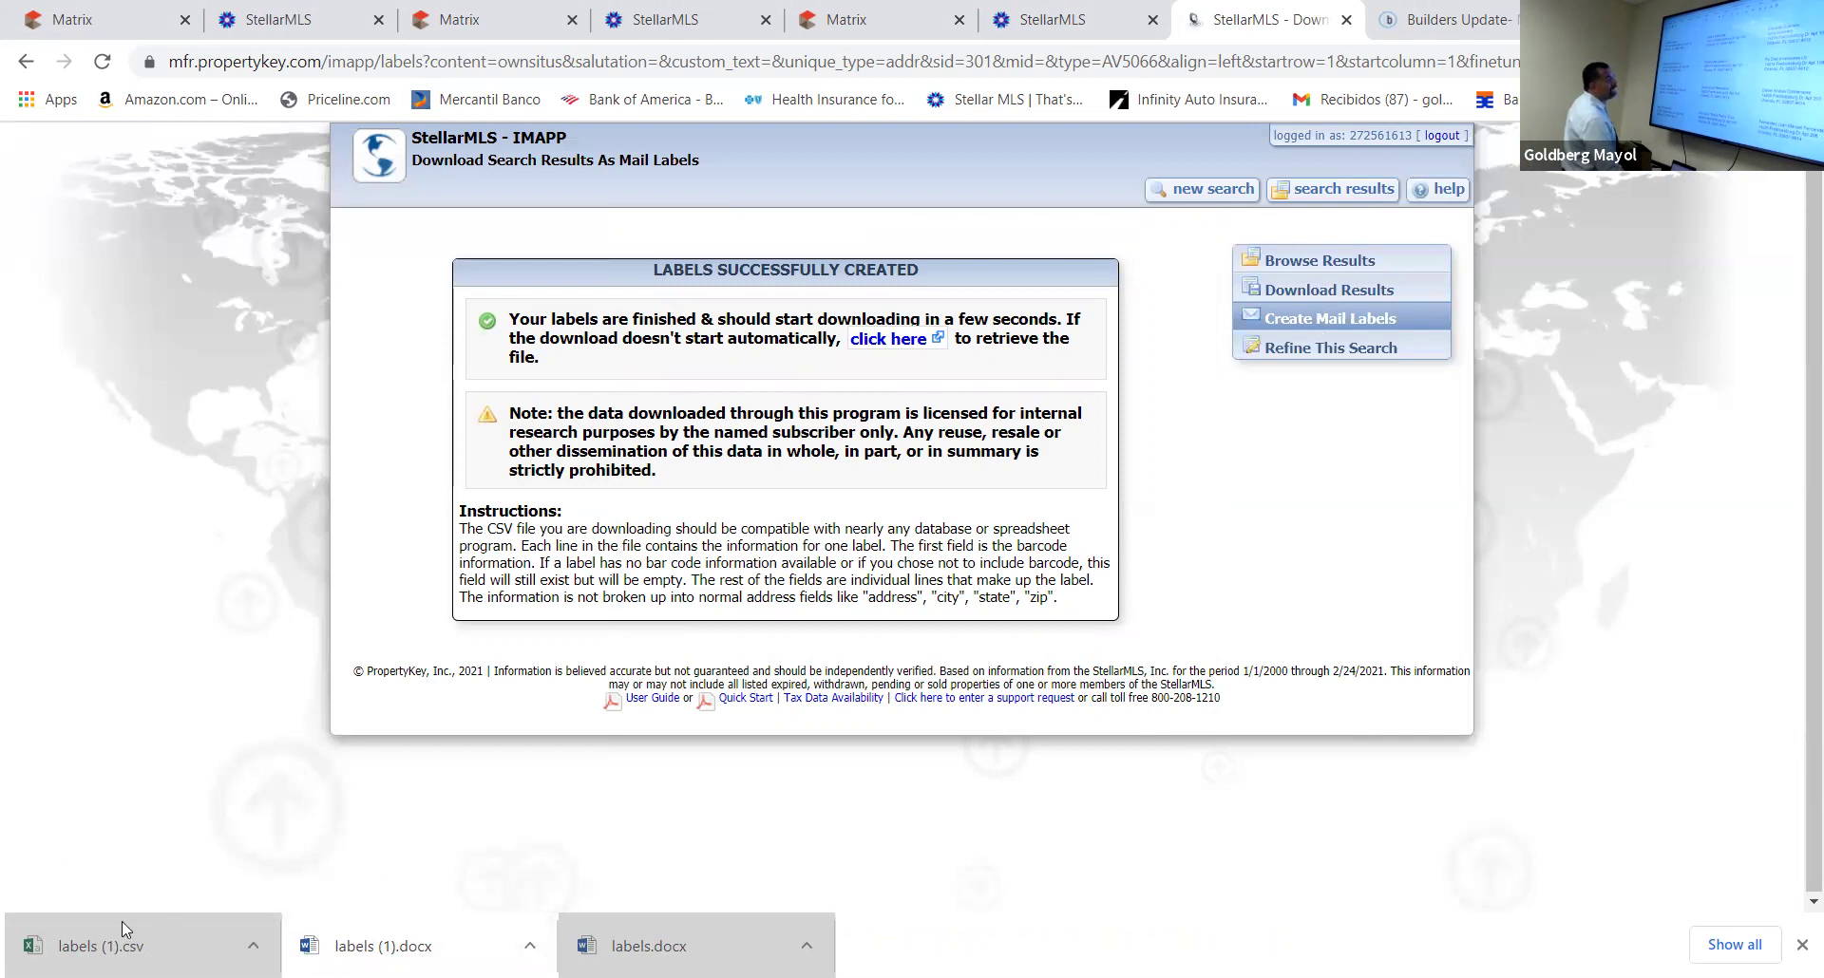
left_click(253, 946)
left_click(195, 813)
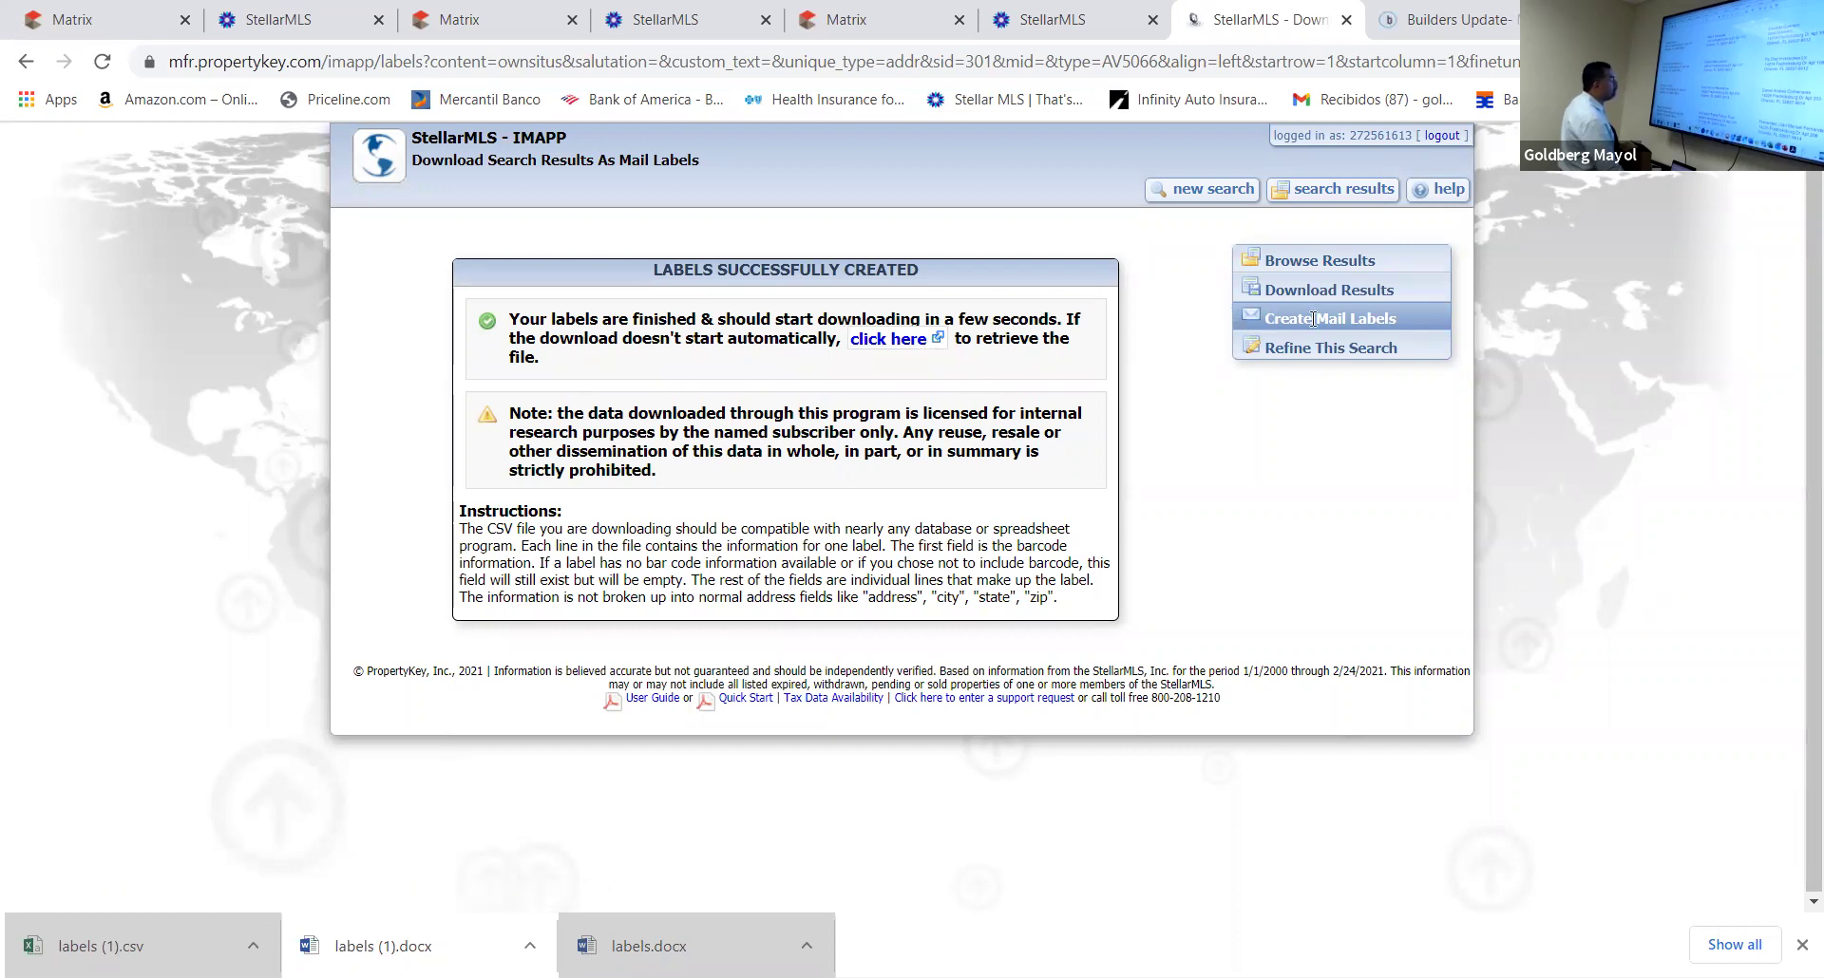
Go back to the mail label setup and set the label content to Owner, accepting the label fit warning
left_click(22, 63)
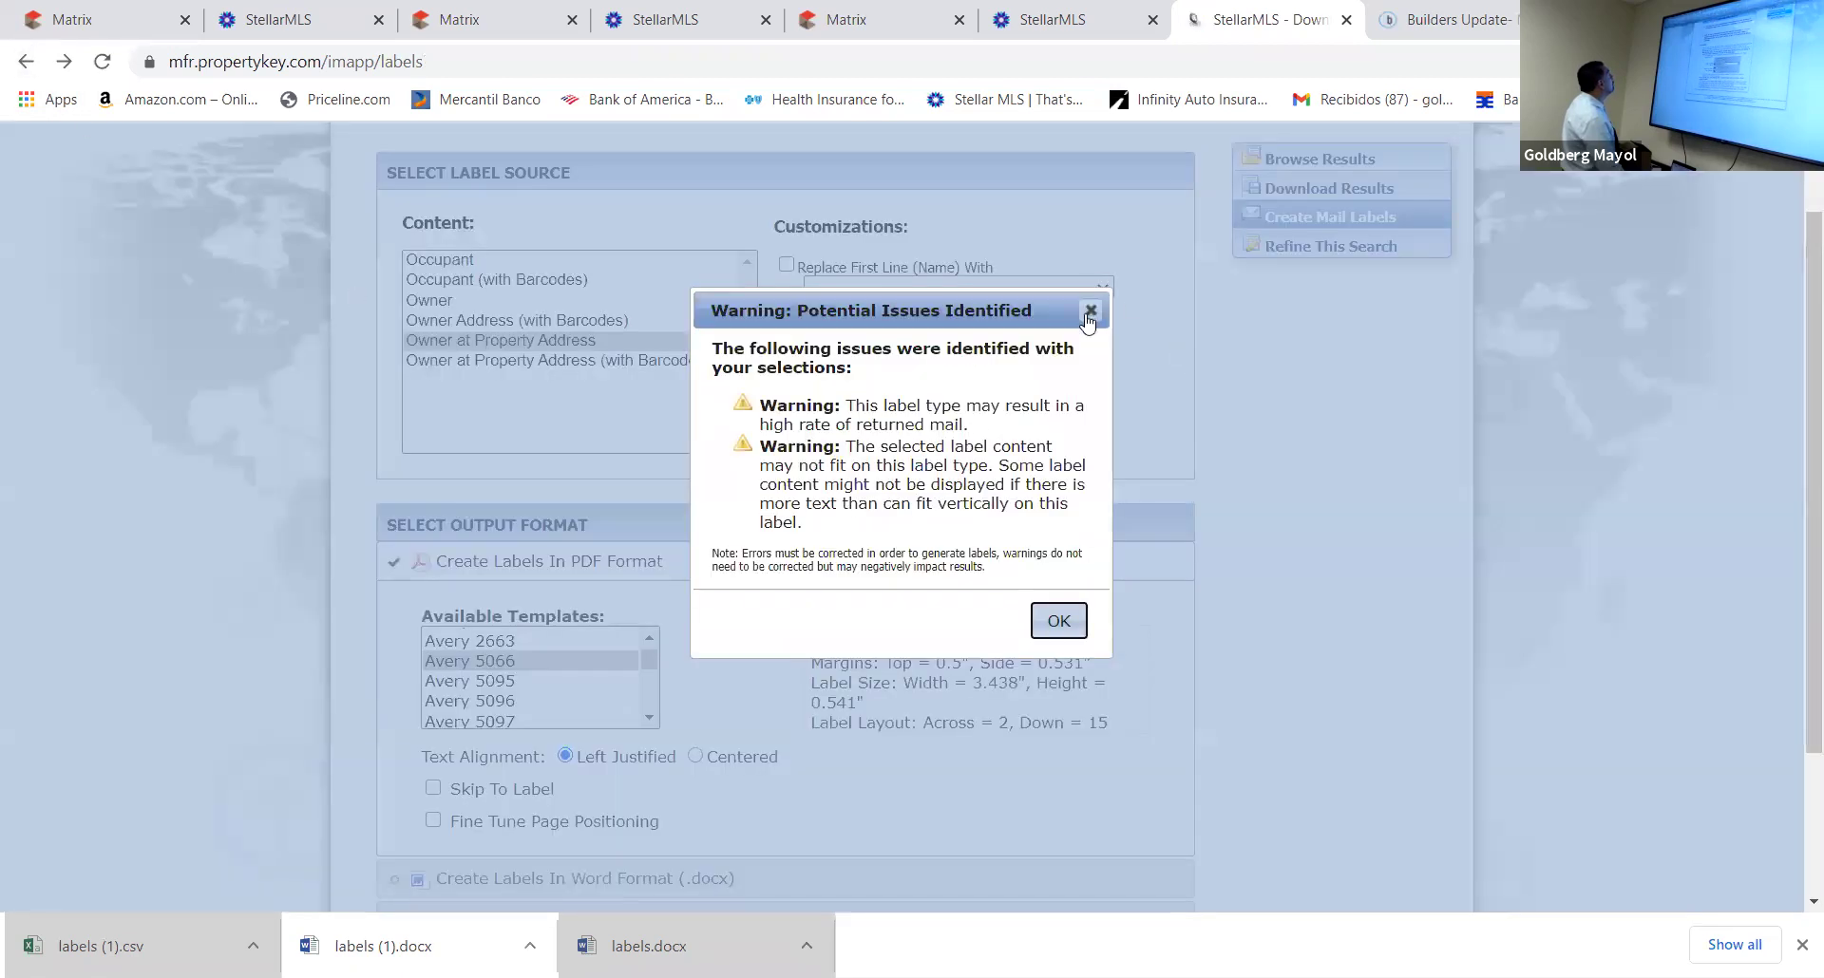
left_click(1090, 313)
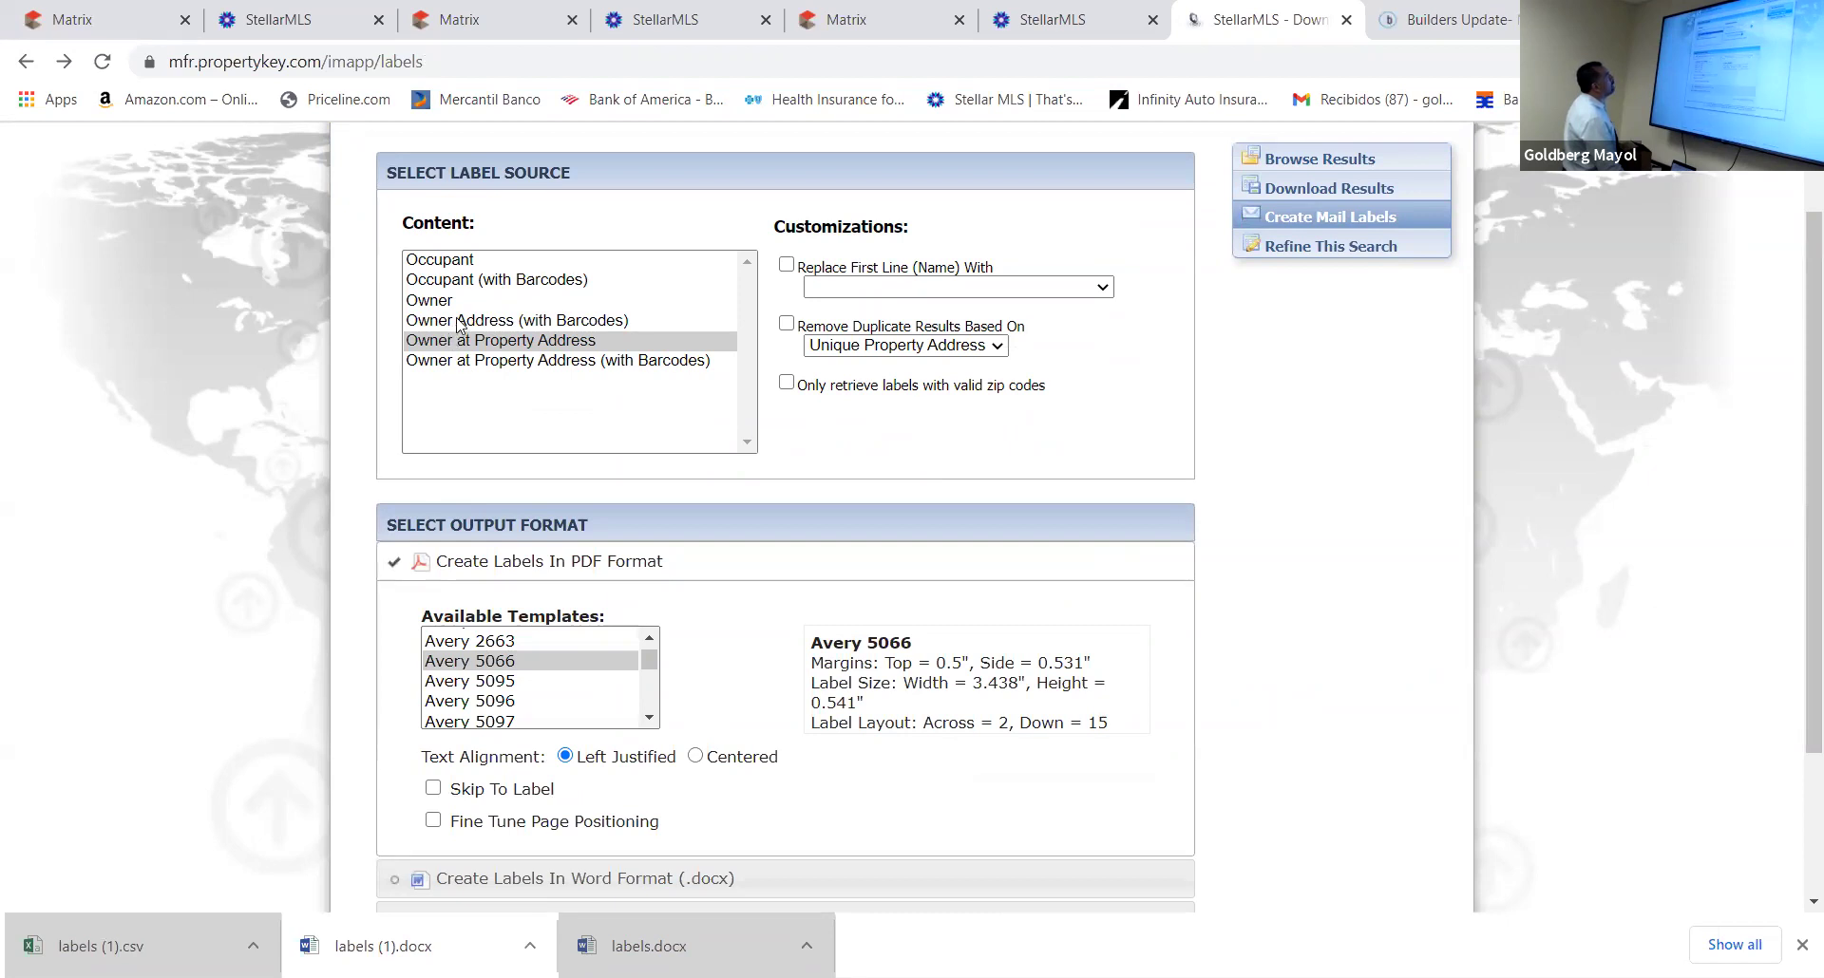
left_click(448, 302)
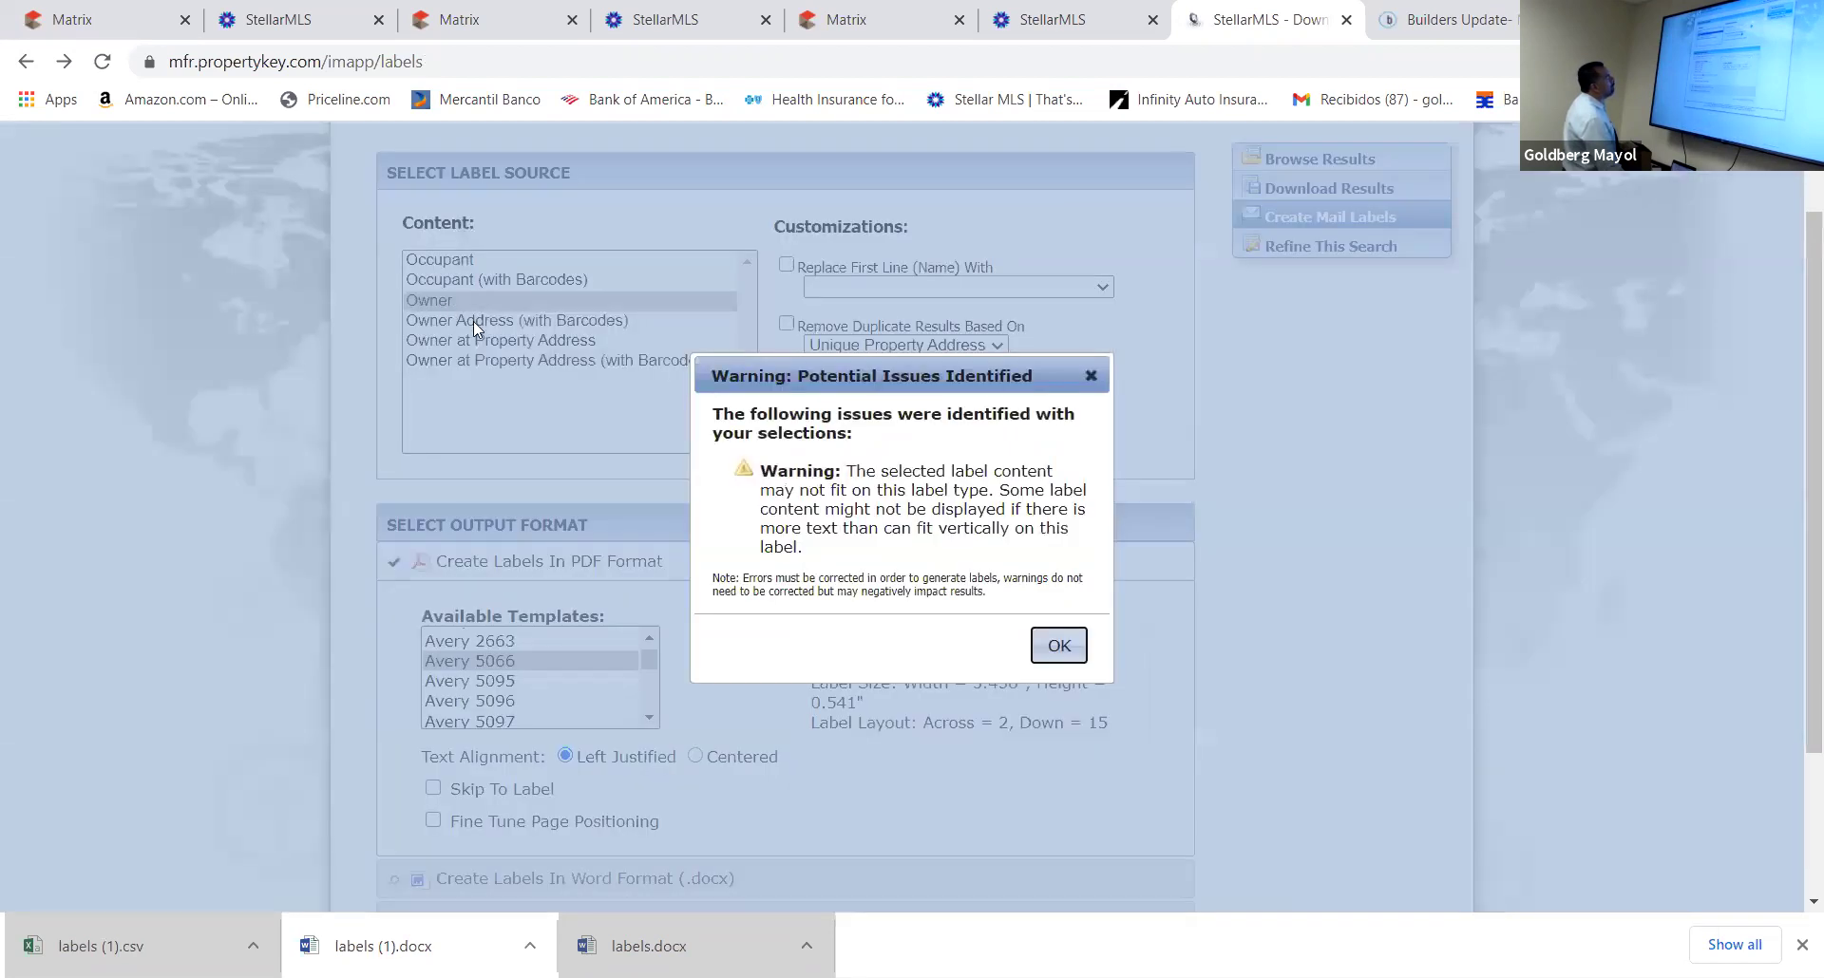
left_click(1058, 646)
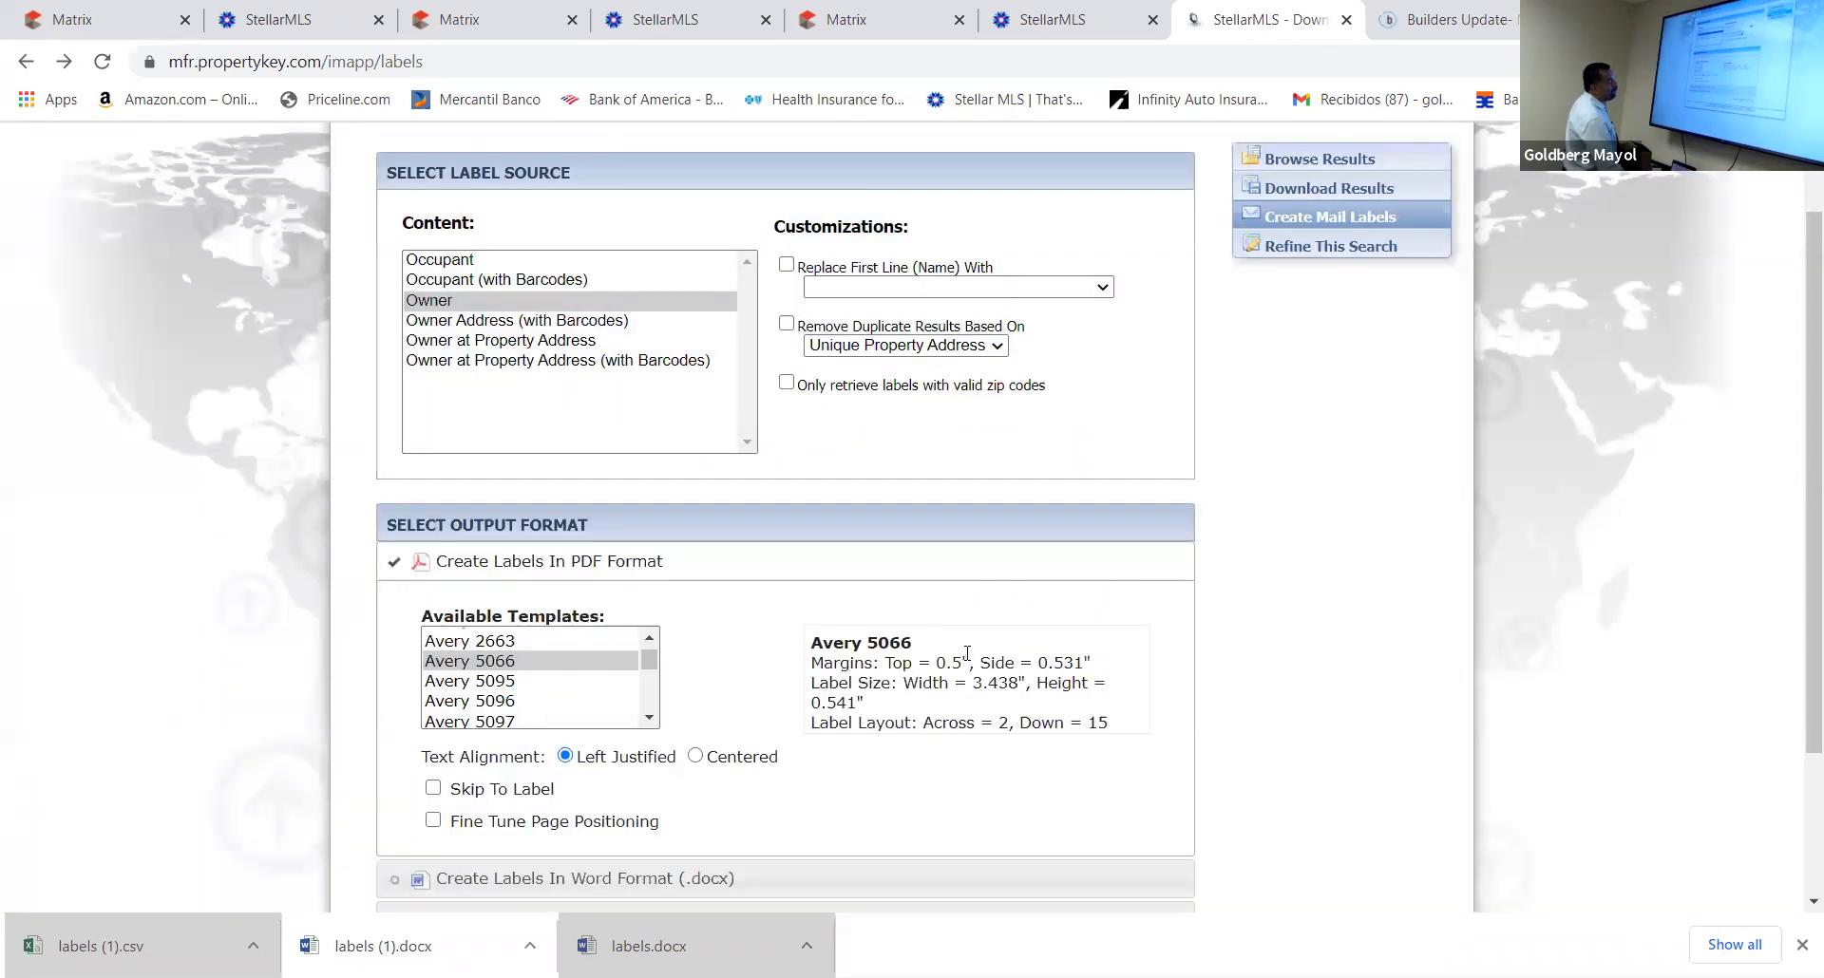
Generate the Owner labels in Word format (.docx) with the Avery 5066 template and open the downloaded labels (2).docx
scroll(741, 703, "down", 2)
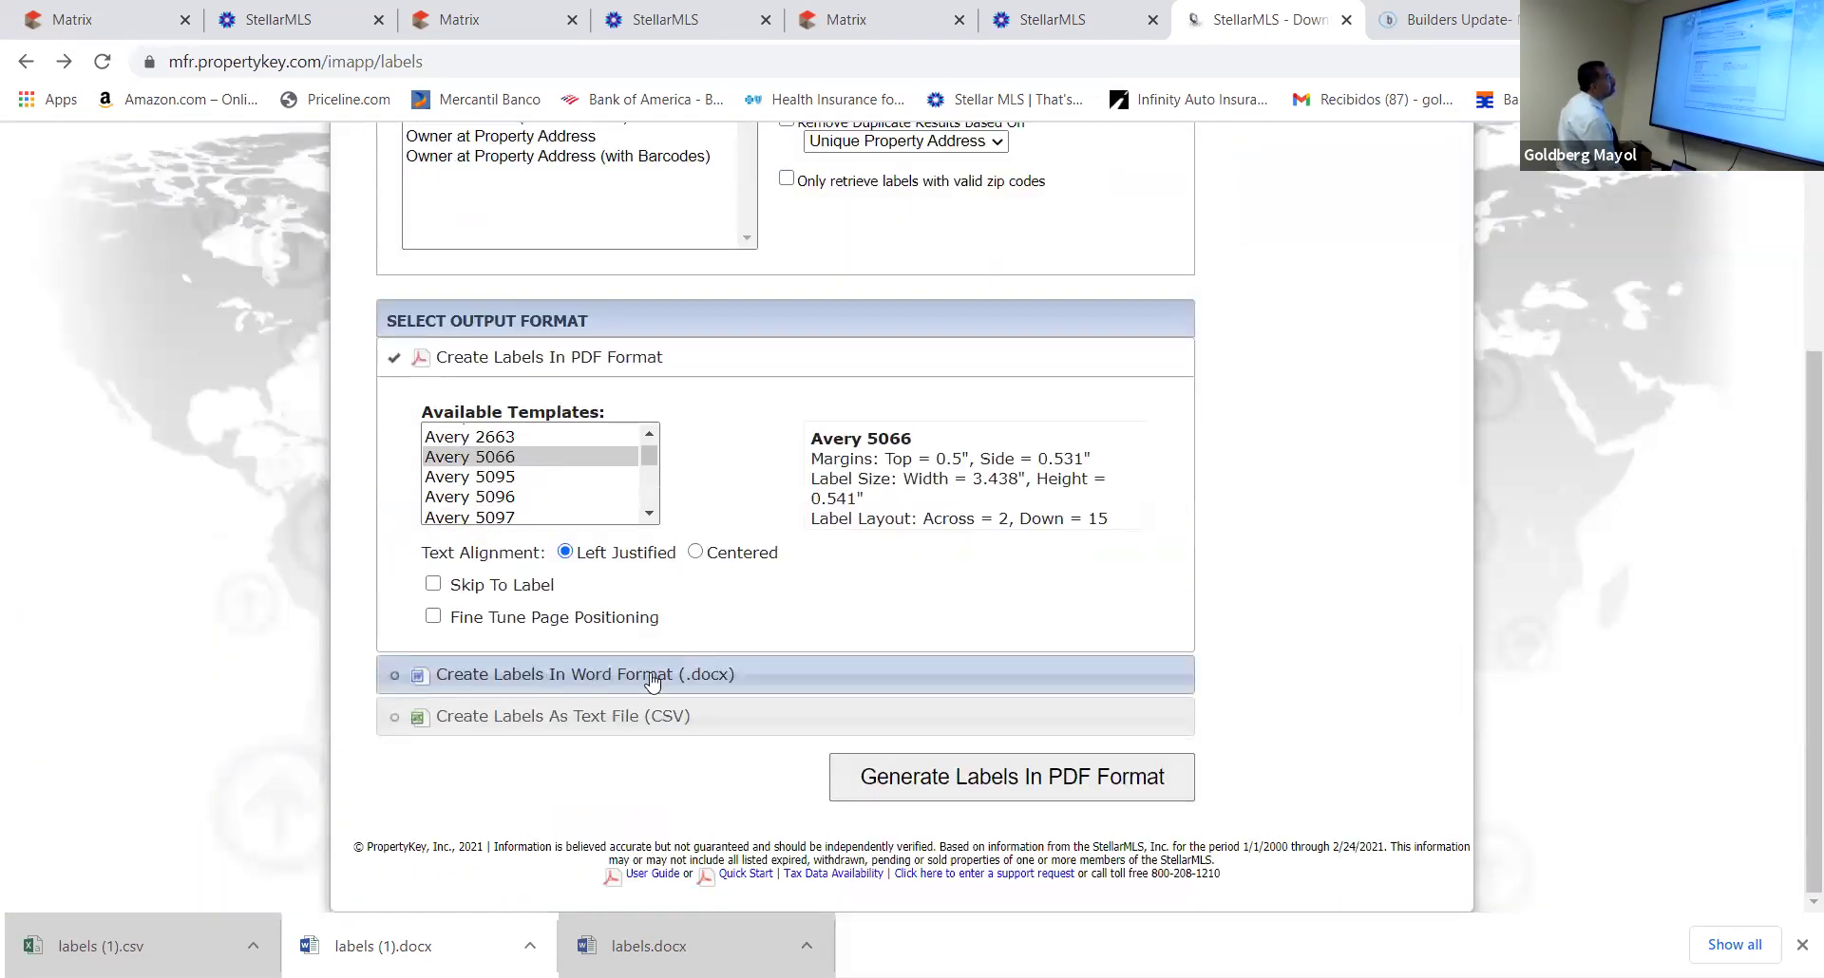
left_click(511, 673)
left_click(1030, 777)
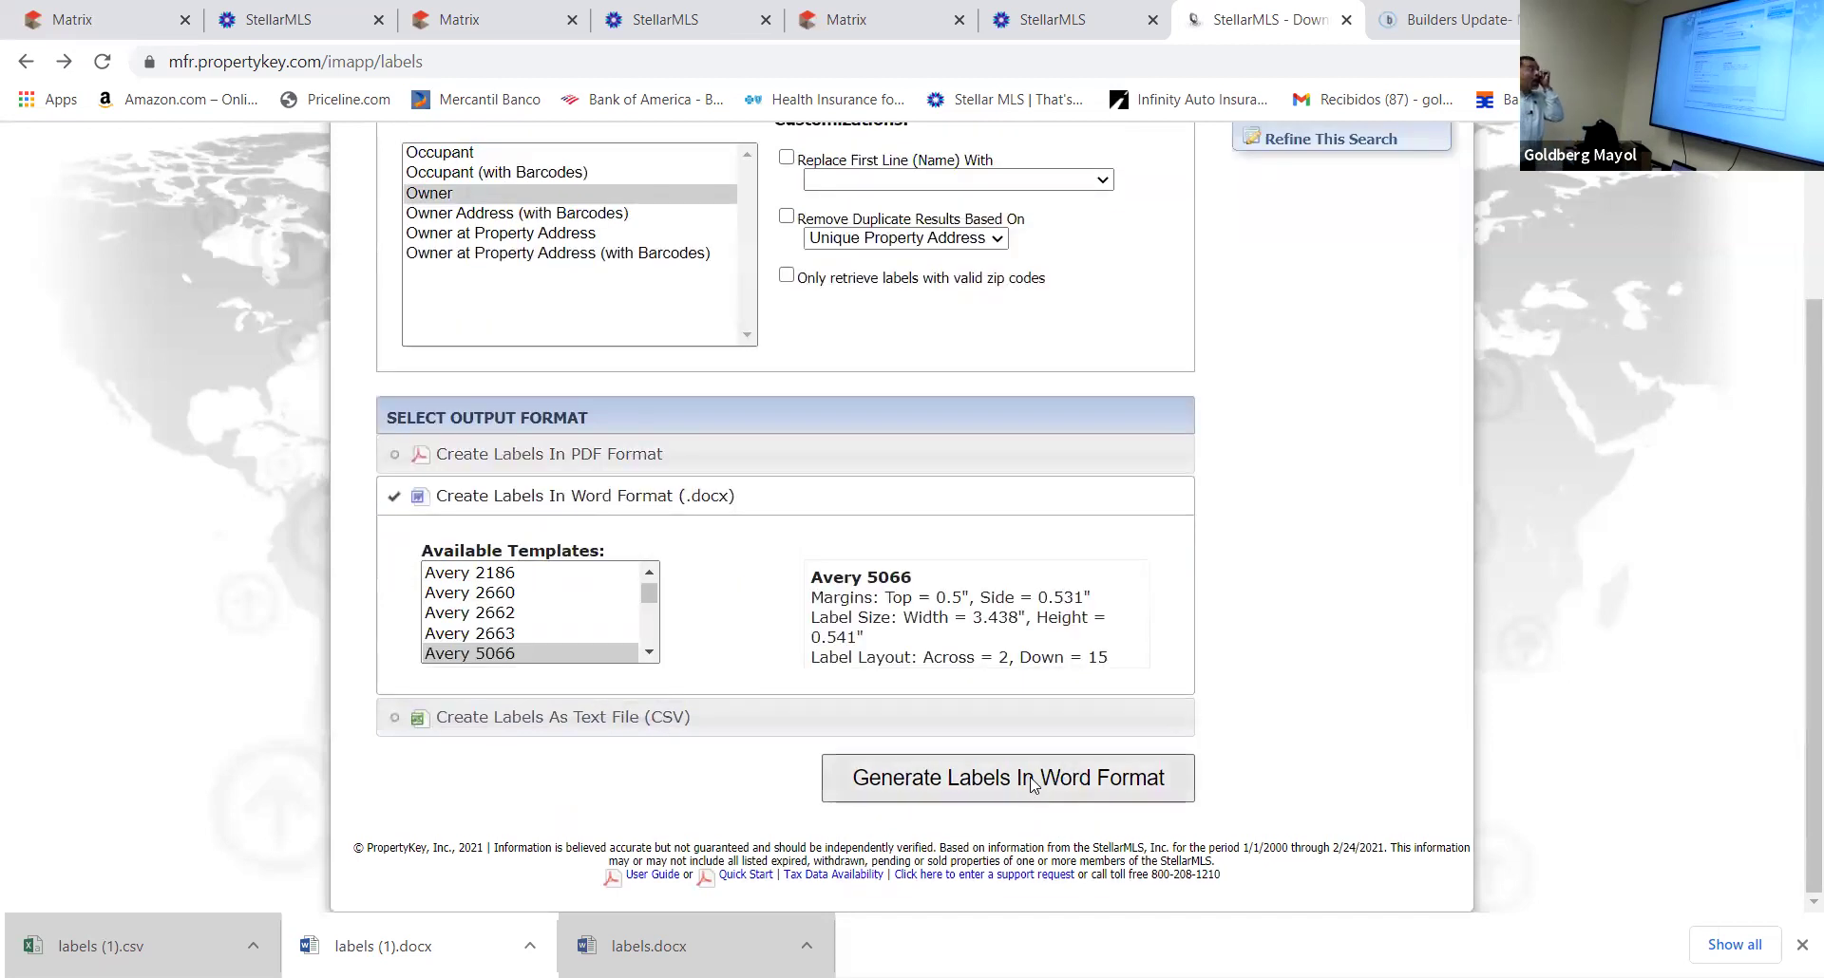
left_click(1059, 646)
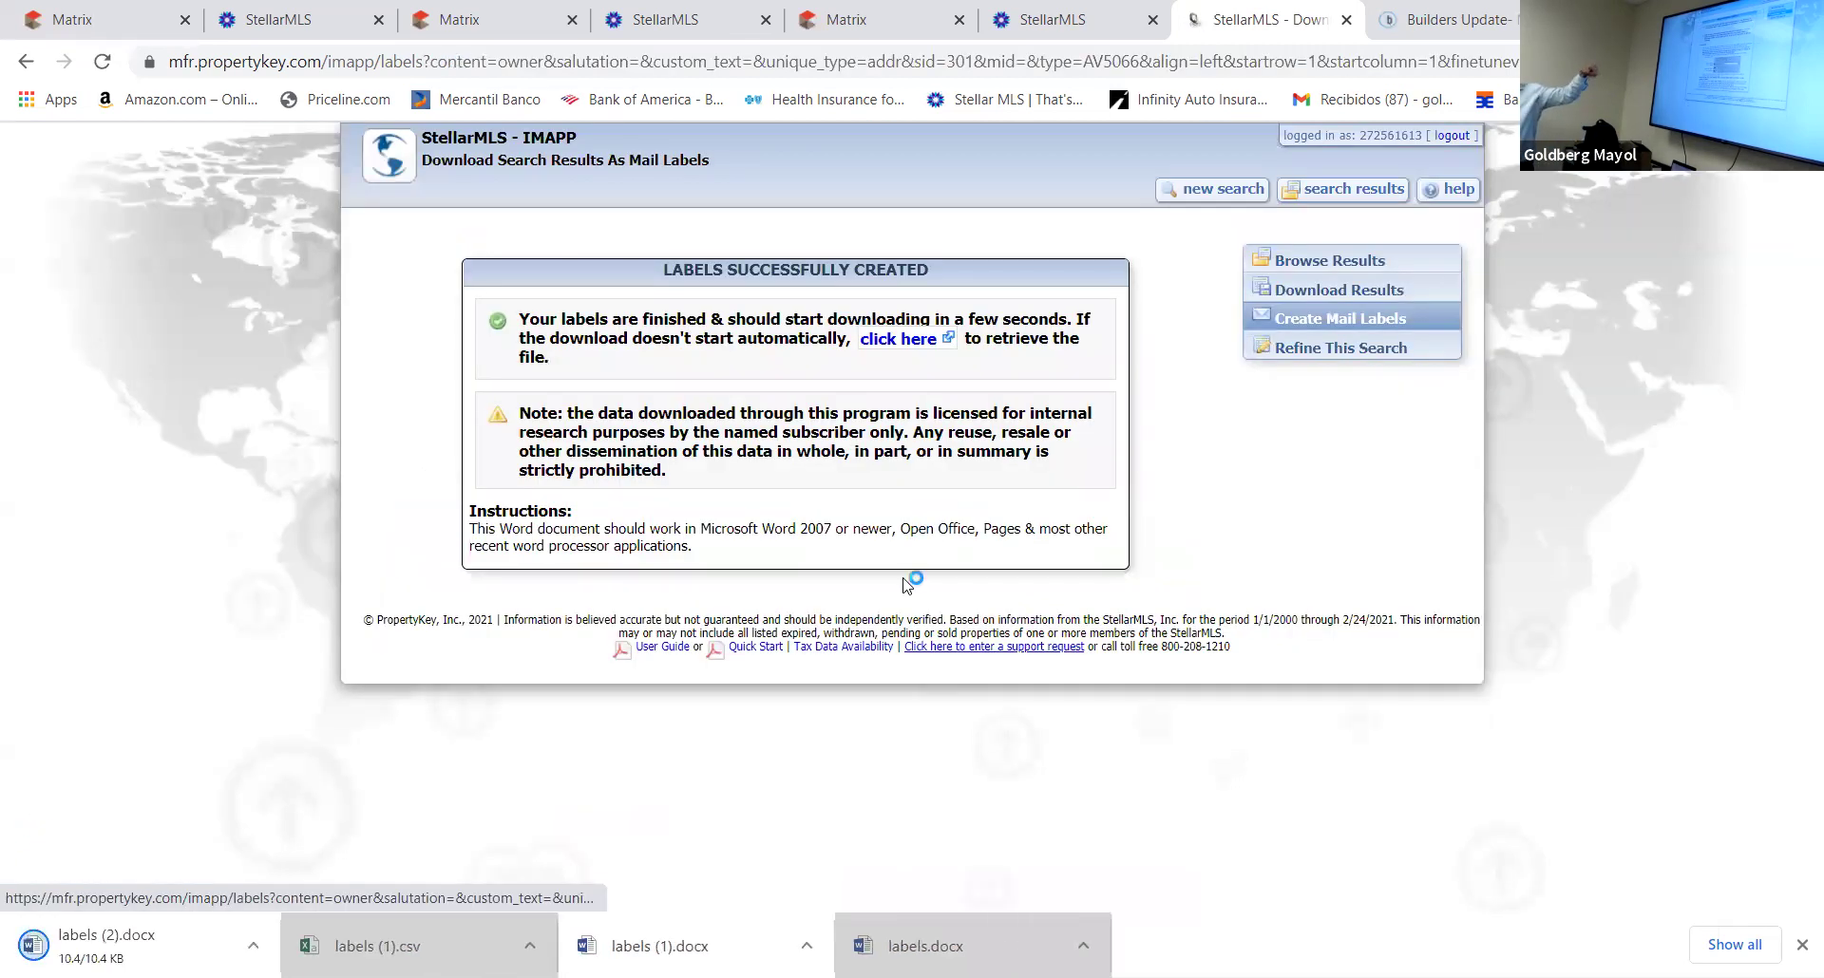
left_click(133, 949)
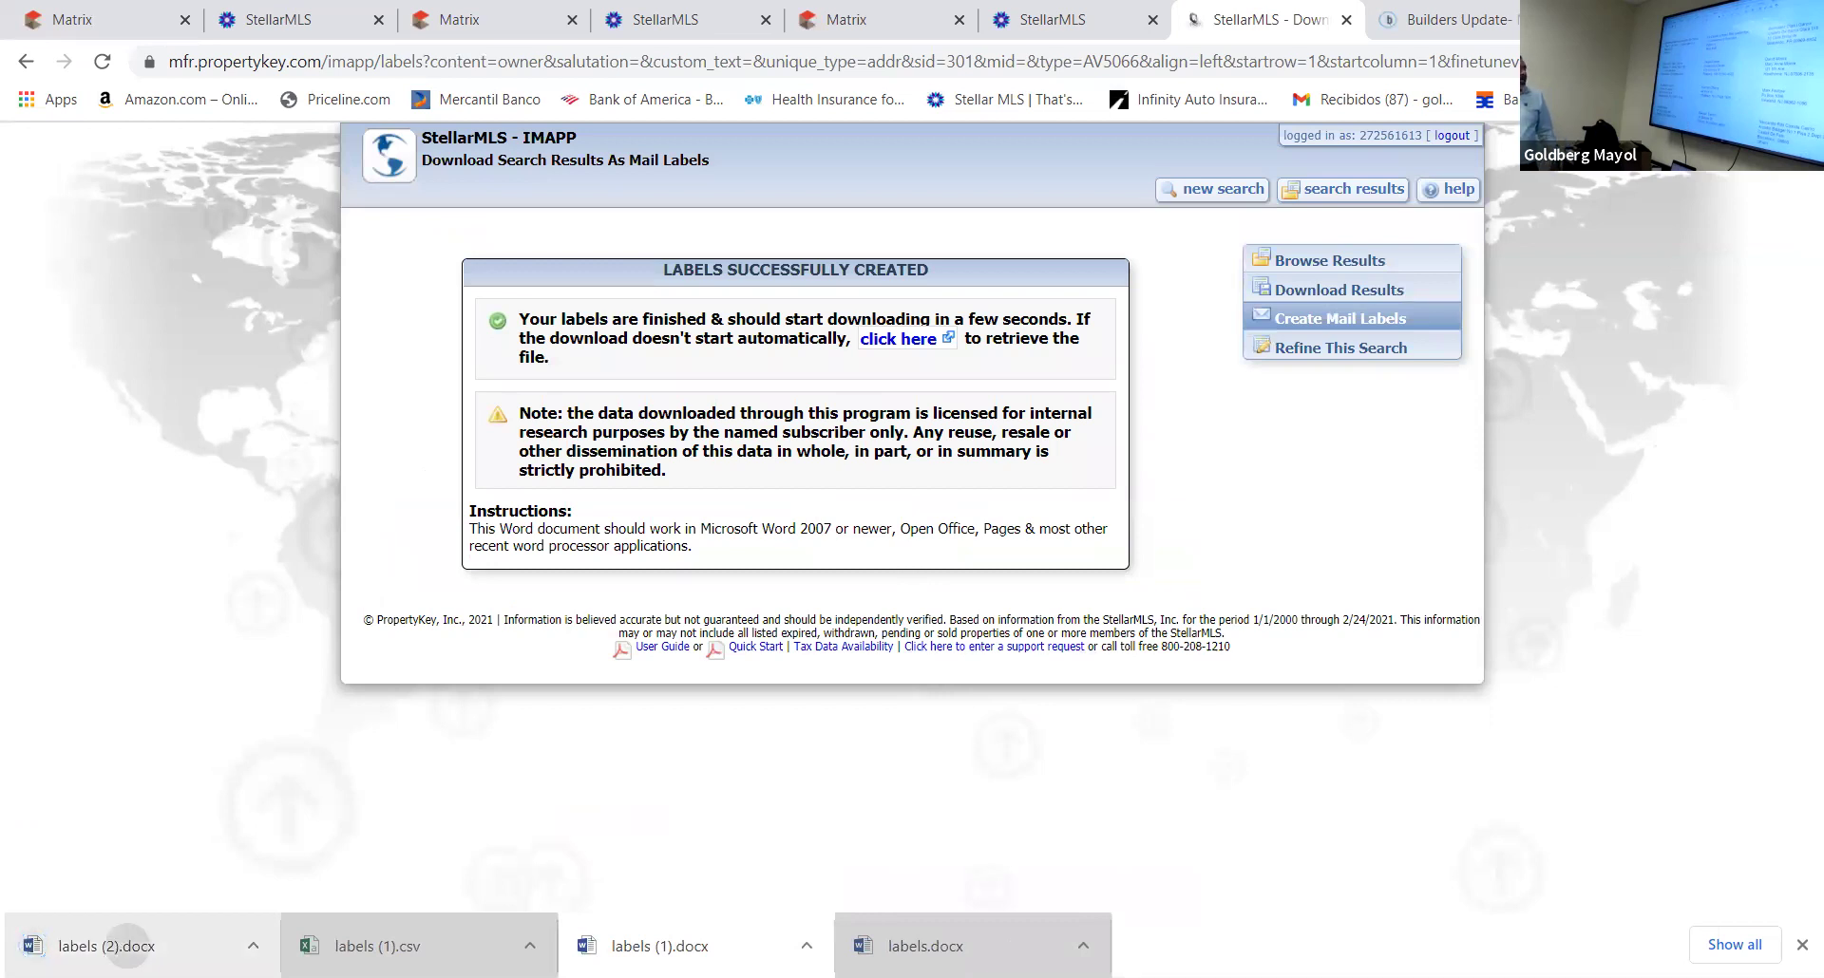